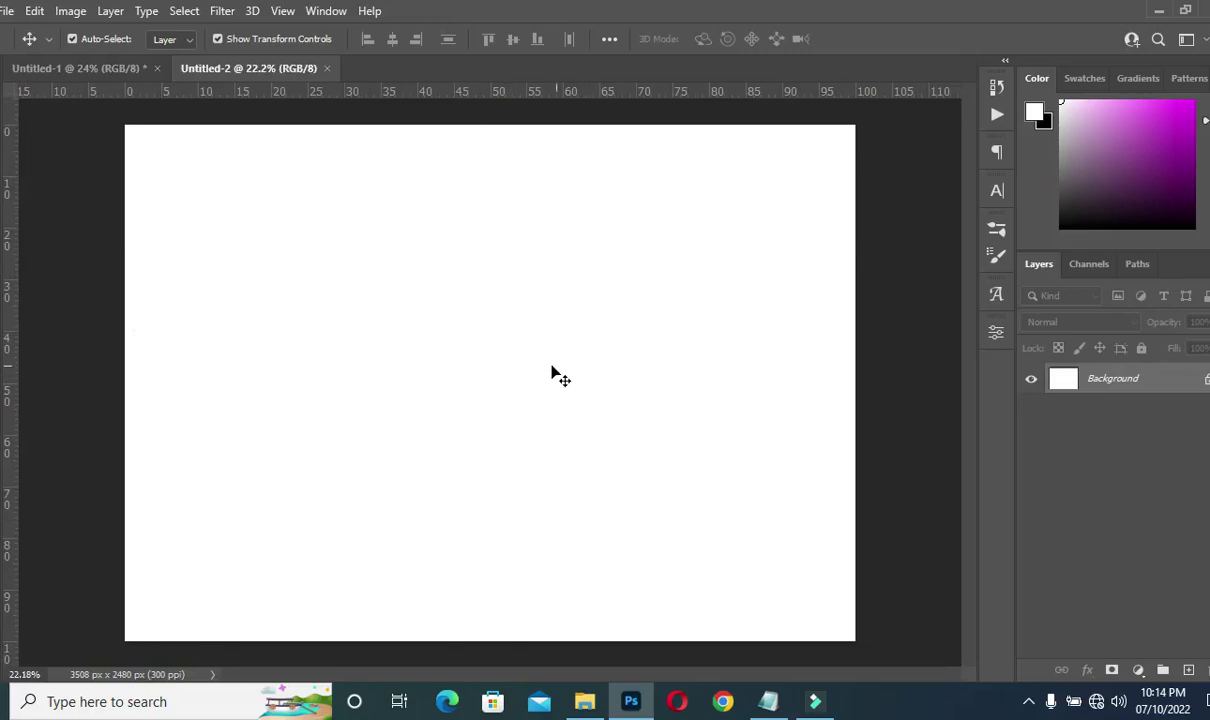
- Place the Skyscrapers_Sized image from the UE folder, scaled to about 32.14%, so it covers the upper three quarters of the canvas
left_click(588, 706)
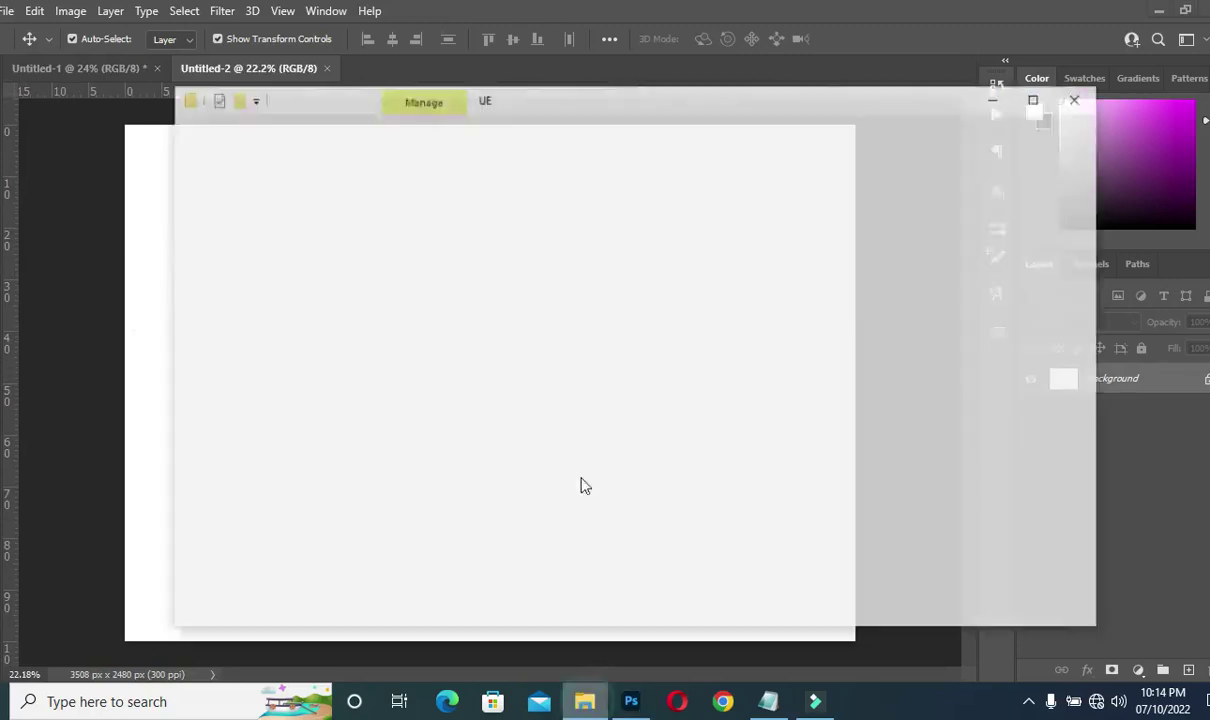
scroll(577, 437, "down", 1)
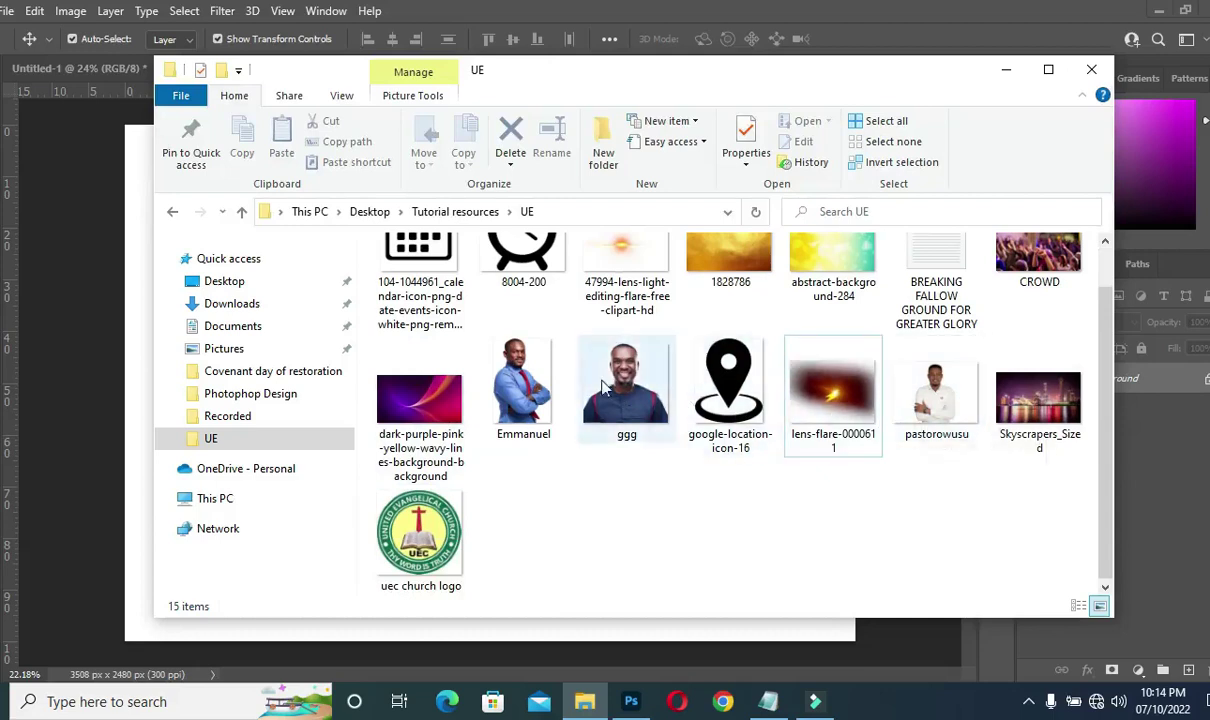
left_click(1038, 403)
left_click_drag(1035, 405, 557, 295)
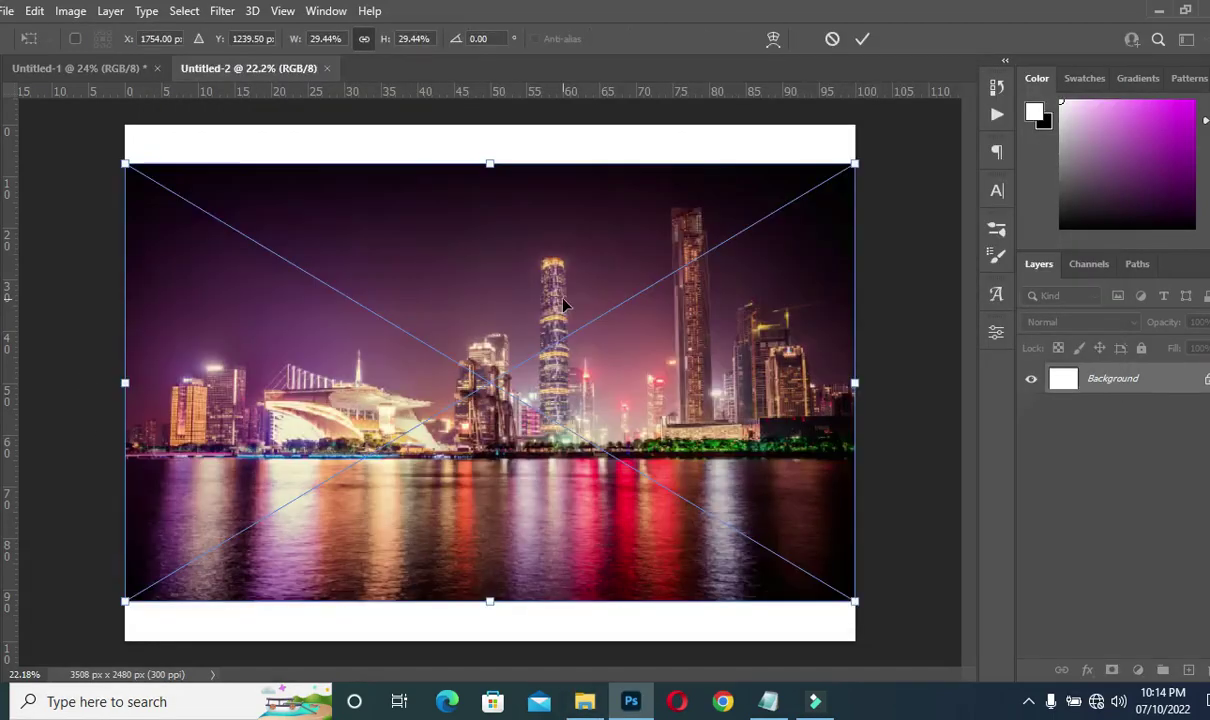
left_click_drag(501, 353, 527, 160)
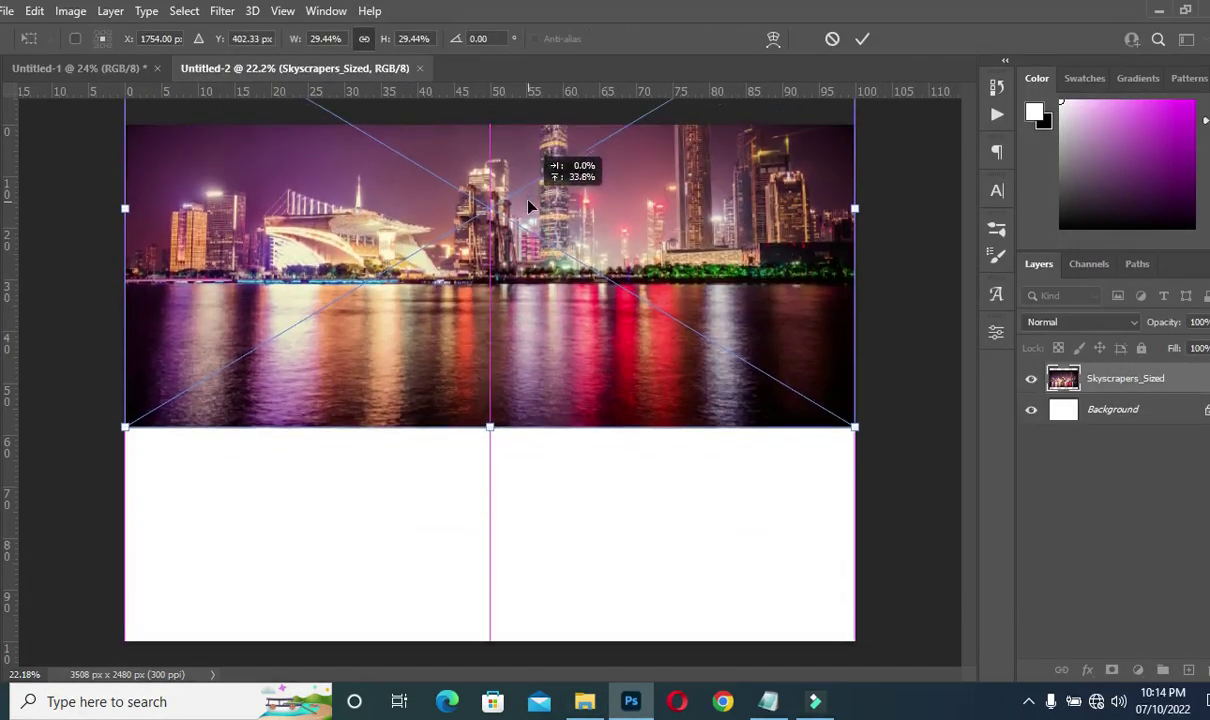
left_click_drag(489, 428, 488, 480)
left_click_drag(513, 340, 520, 382)
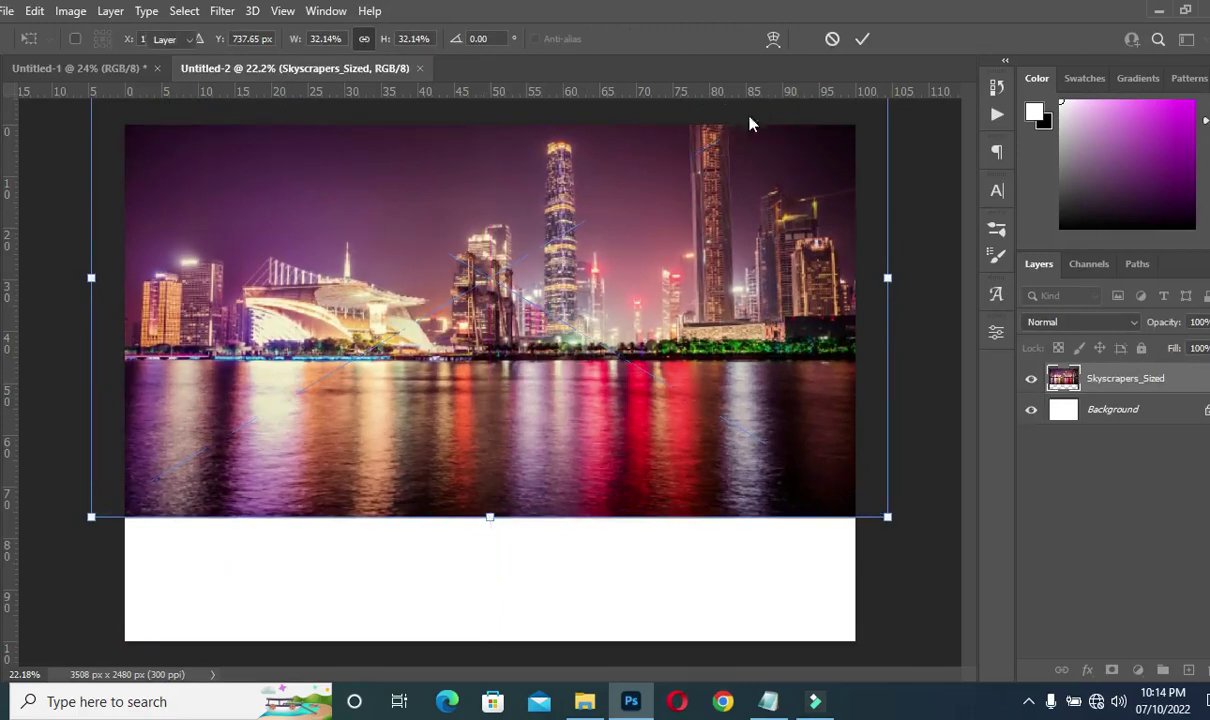
key("Return")
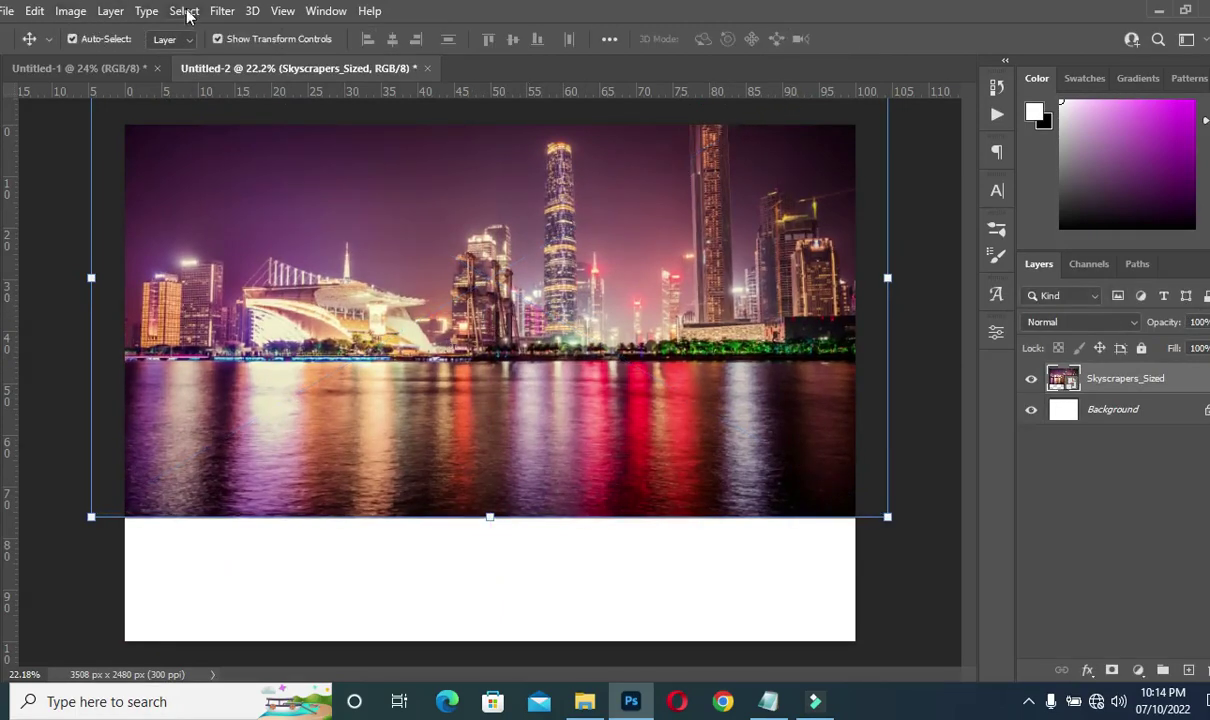
- Apply a Gaussian Blur with a 24.9 pixel radius to the skyscrapers layer
left_click(222, 11)
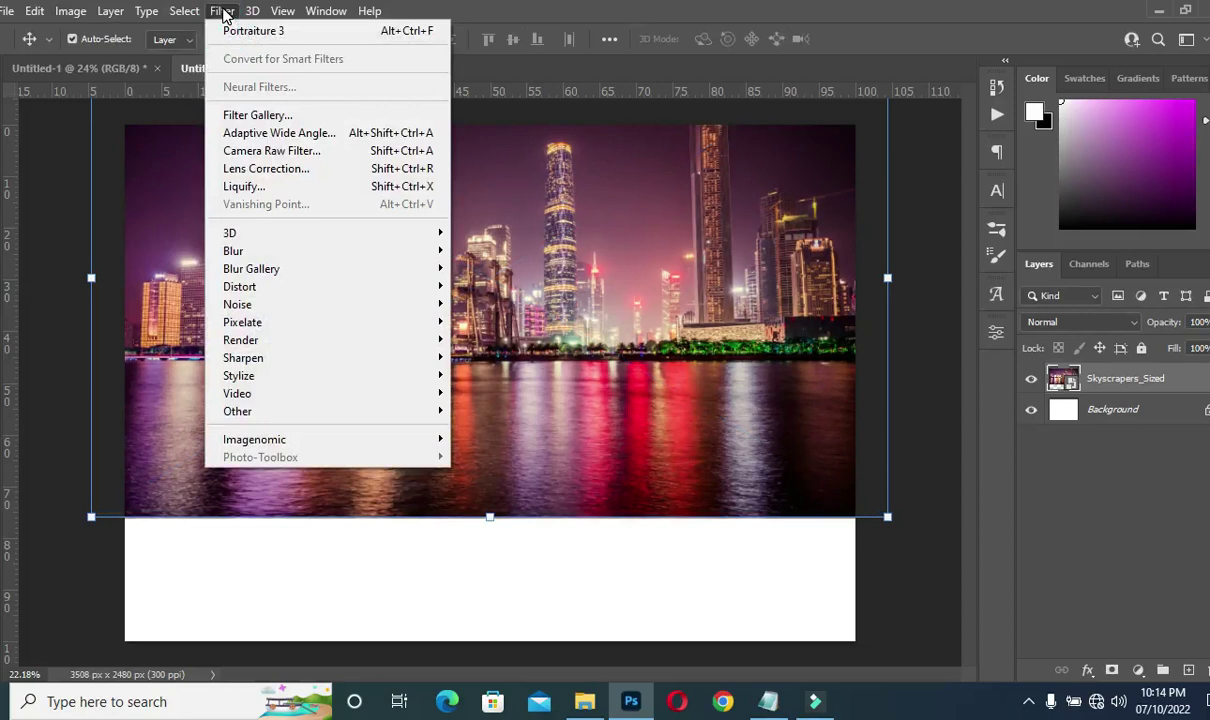
mouse_move(275, 251)
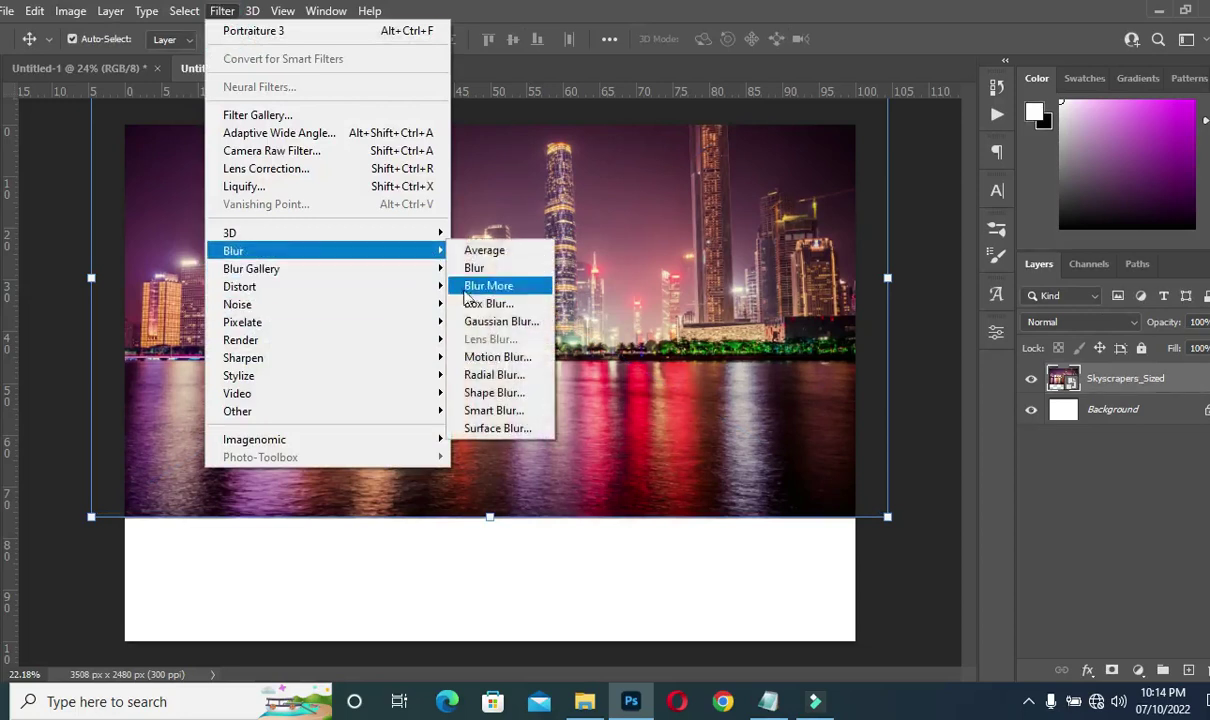
left_click(493, 323)
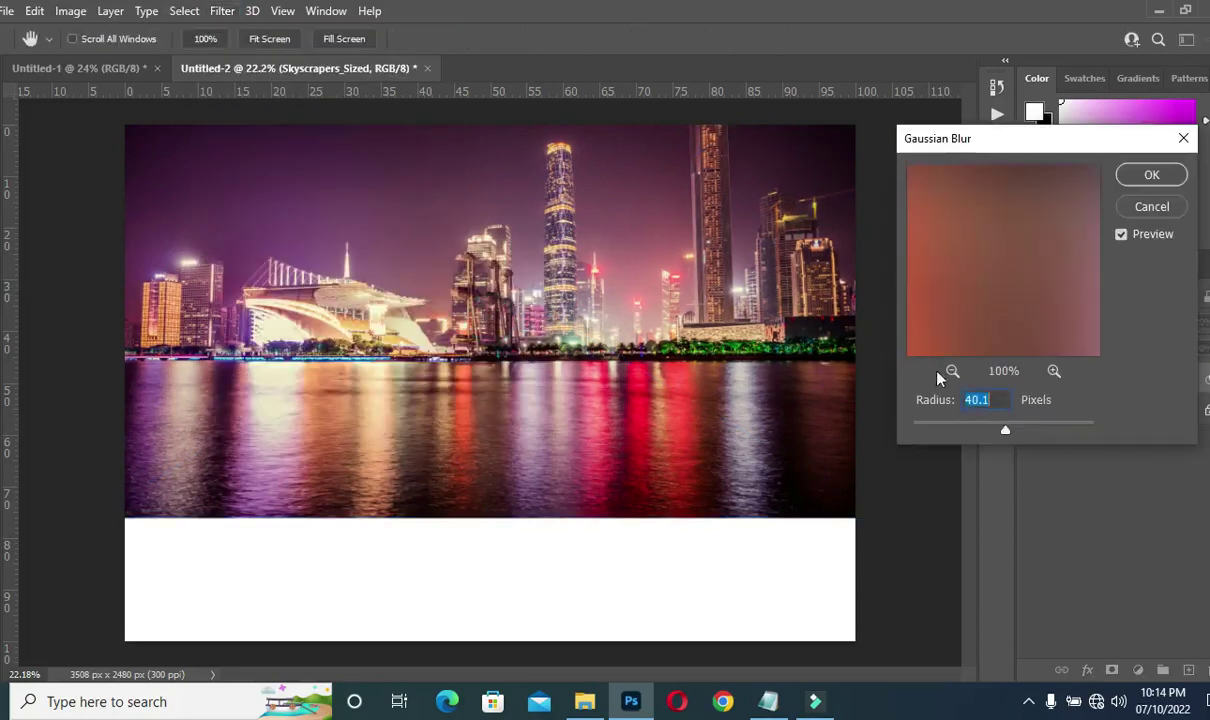
left_click_drag(1007, 433, 996, 432)
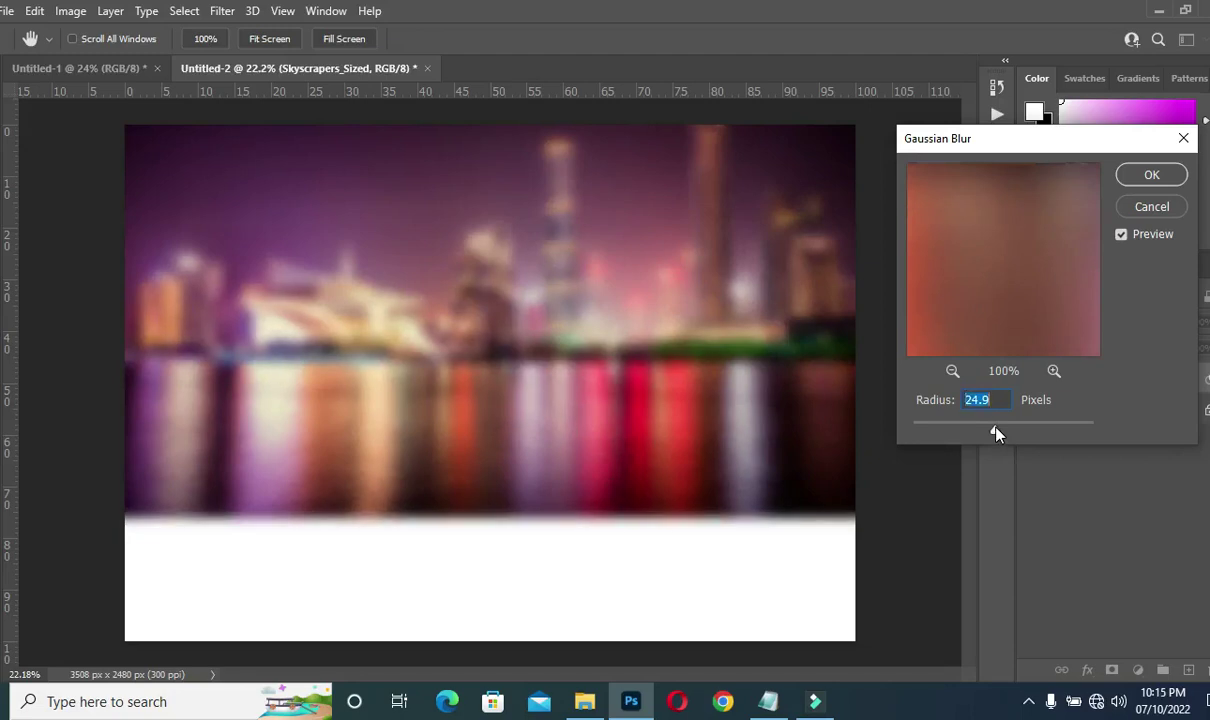
left_click(1151, 176)
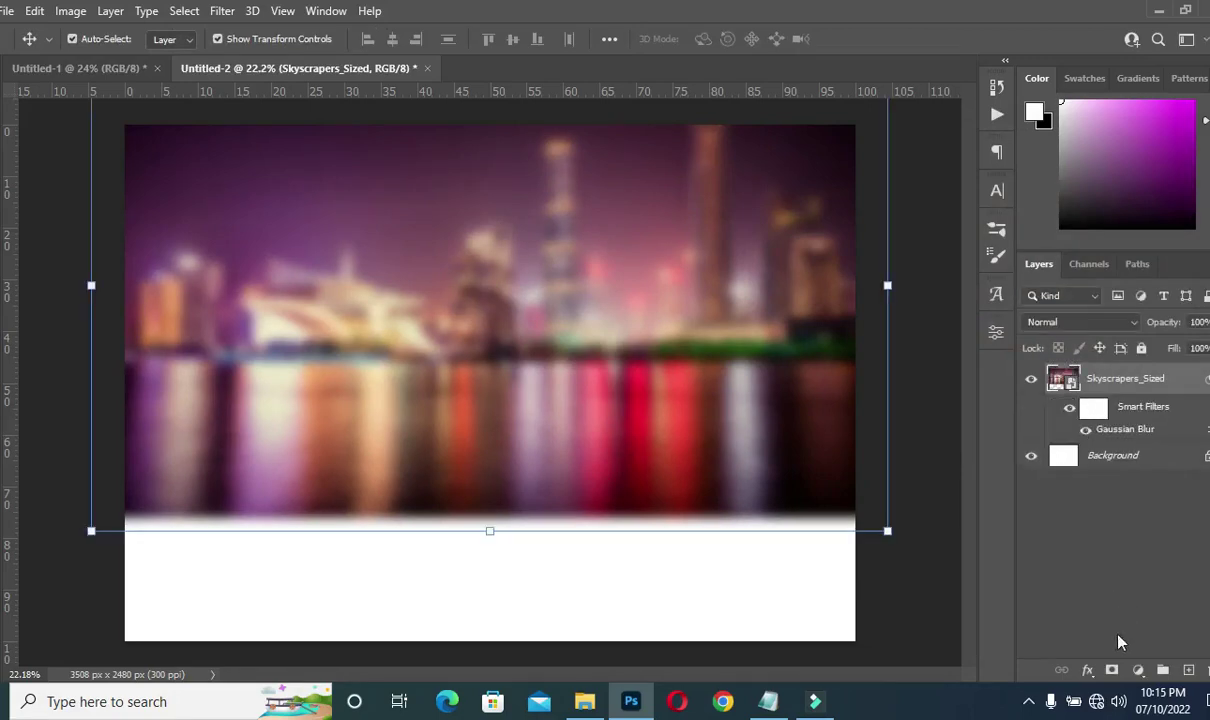
- Add a layer mask to the skyscrapers layer and fade its lower part into the white background with repeated upward gradients
left_click(1112, 670)
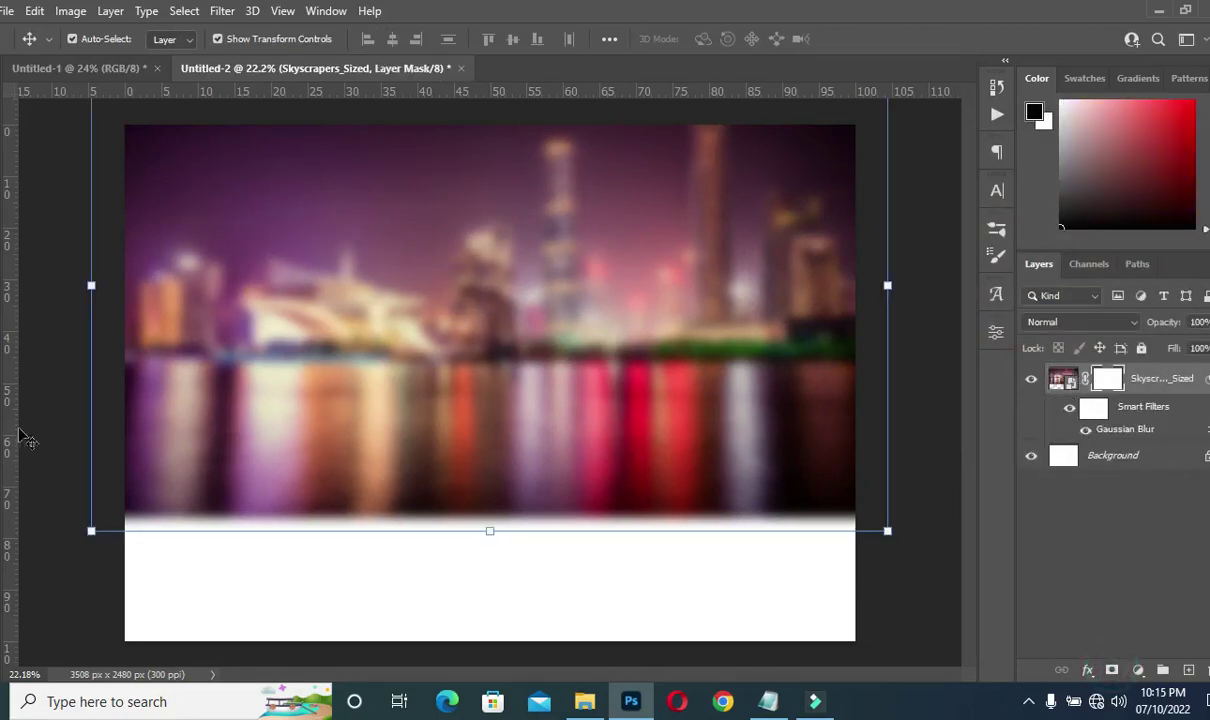
key("g")
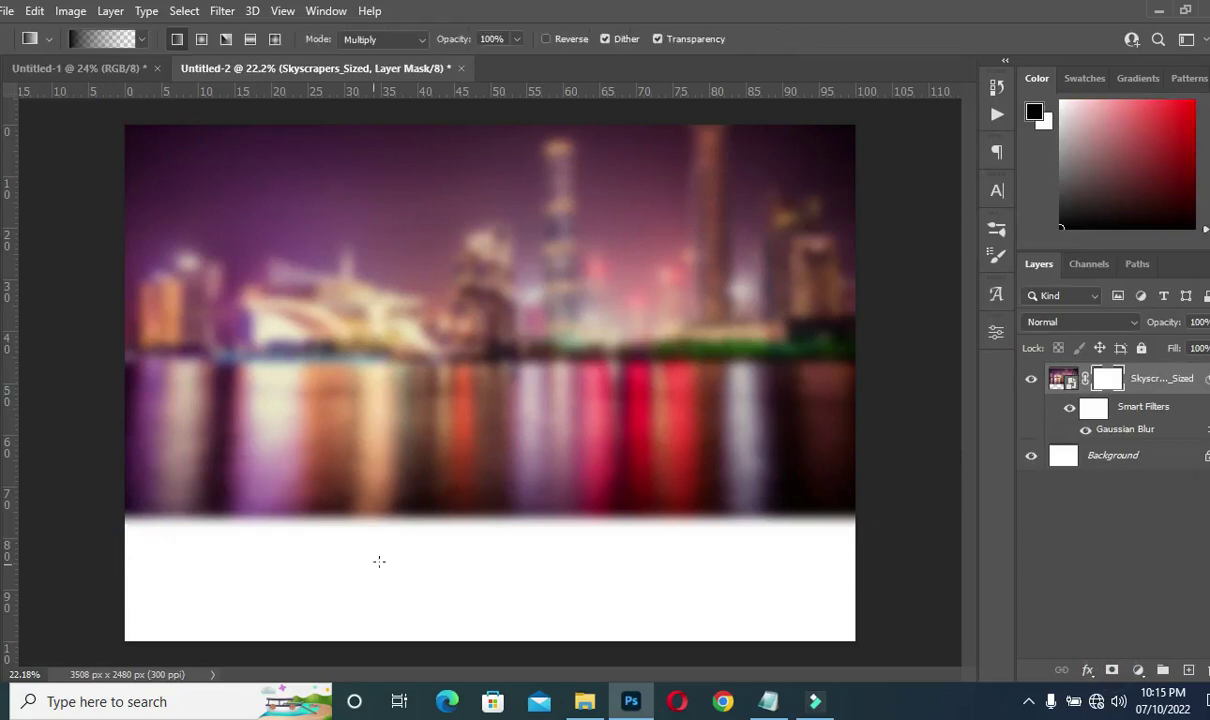
left_click_drag(481, 578, 467, 446)
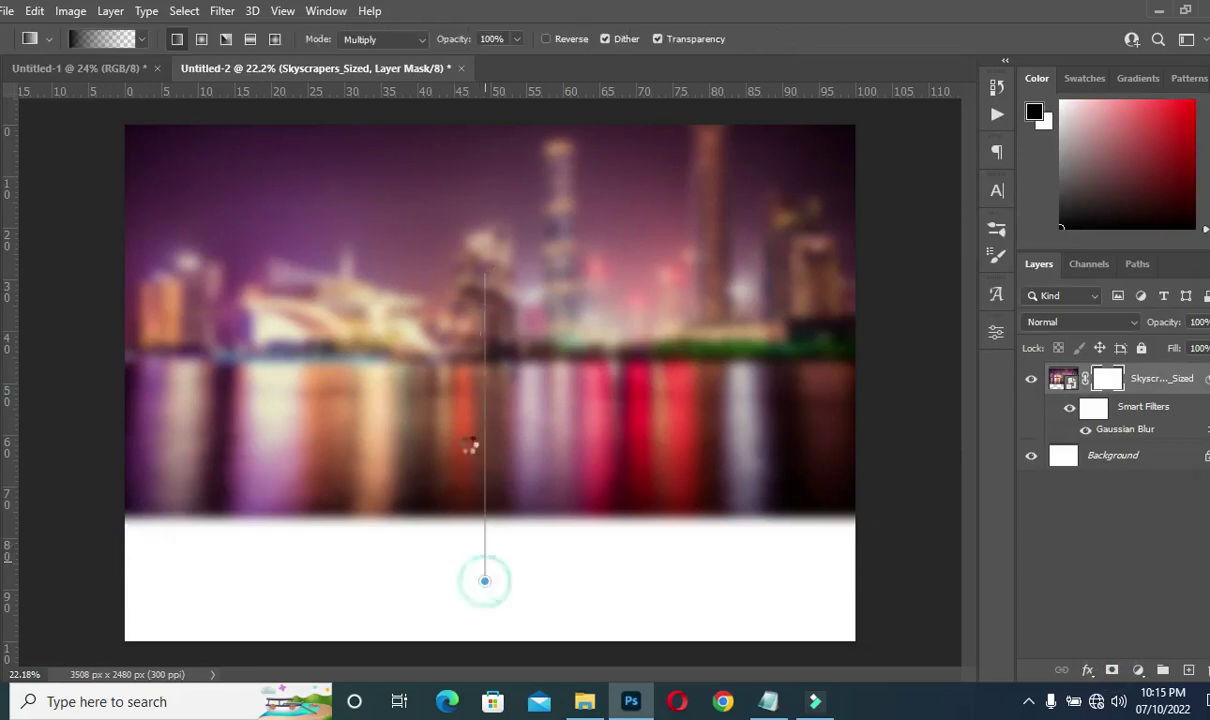
left_click_drag(467, 551, 460, 395)
left_click_drag(495, 534, 497, 378)
left_click_drag(470, 561, 460, 350)
left_click_drag(484, 511, 500, 345)
key("v")
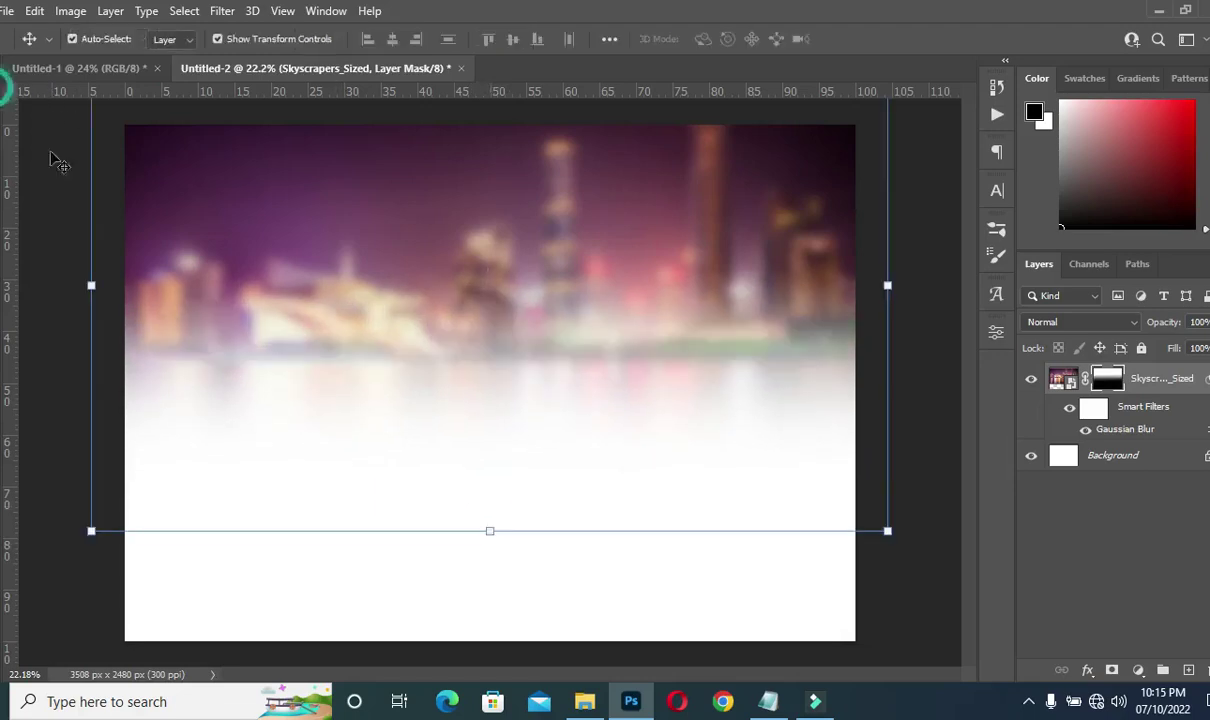
- Place the CROWD image from the UE folder and enlarge it to span the full canvas width across the upper half
left_click(585, 701)
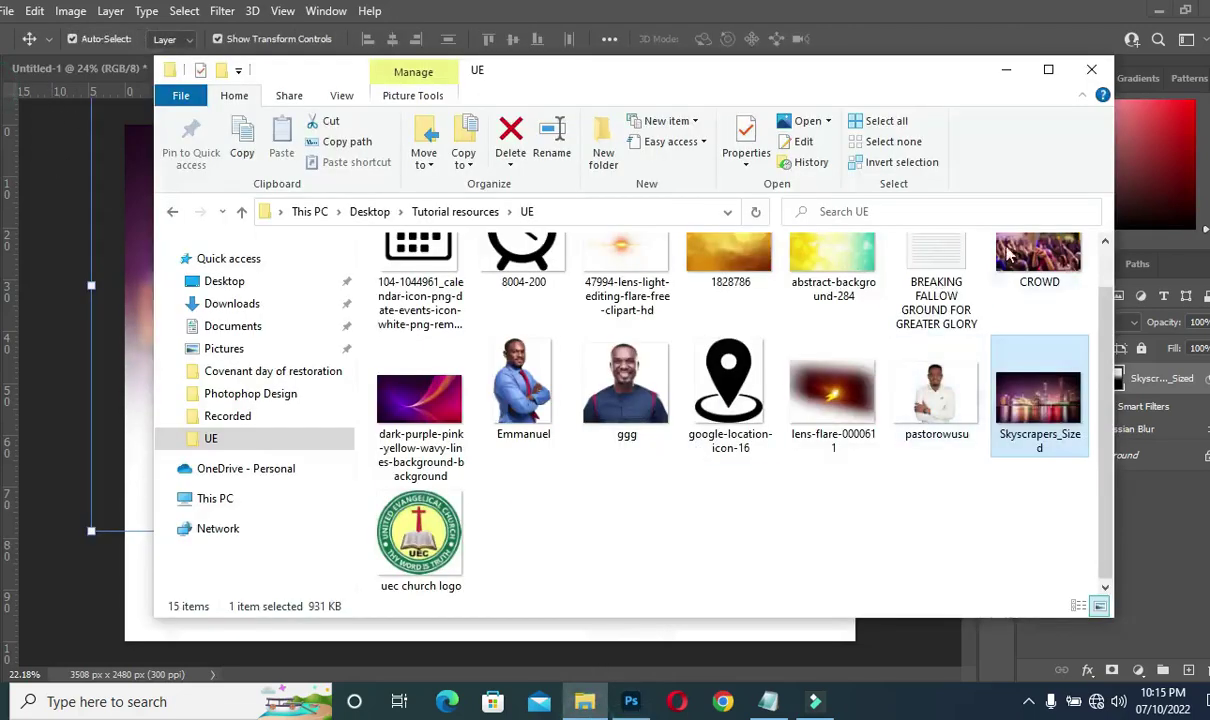
left_click(1024, 254)
left_click_drag(1035, 305, 100, 364)
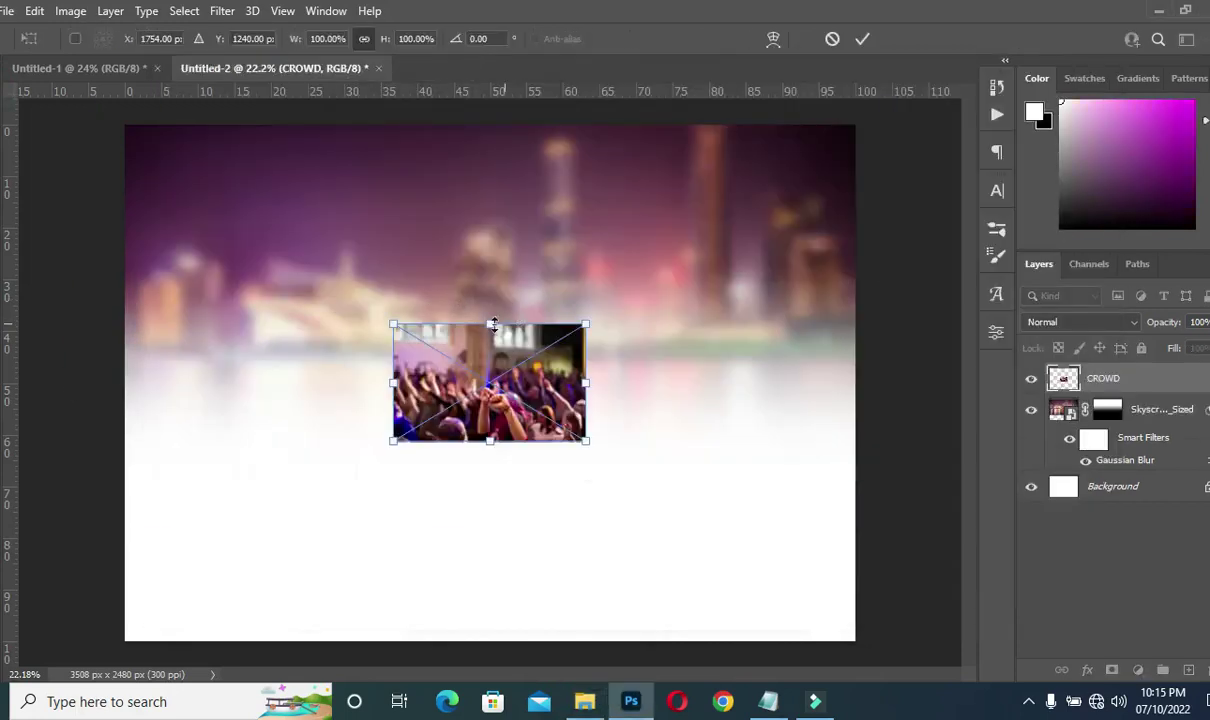
left_click_drag(490, 325, 458, 4)
left_click_drag(506, 363, 509, 324)
left_click_drag(492, 406, 492, 426)
left_click_drag(512, 370, 508, 360)
key("Return")
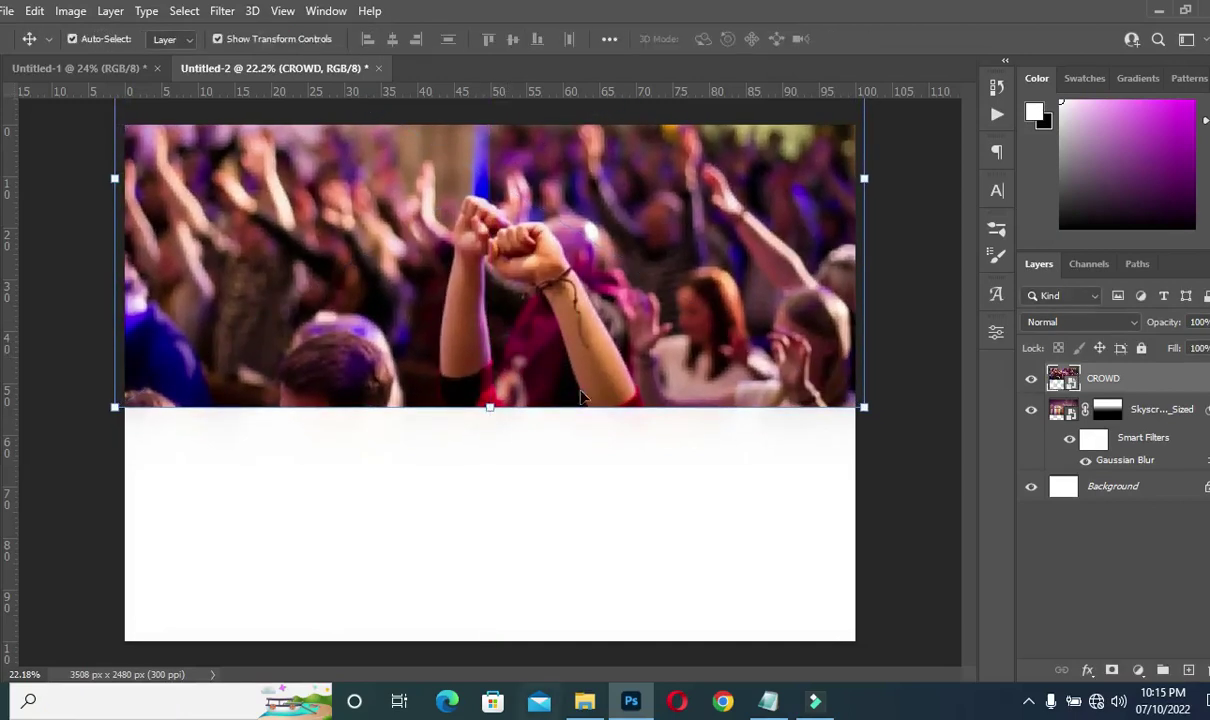
- Set the CROWD layer's blend mode to Overlay and its opacity to 31%
left_click(1091, 322)
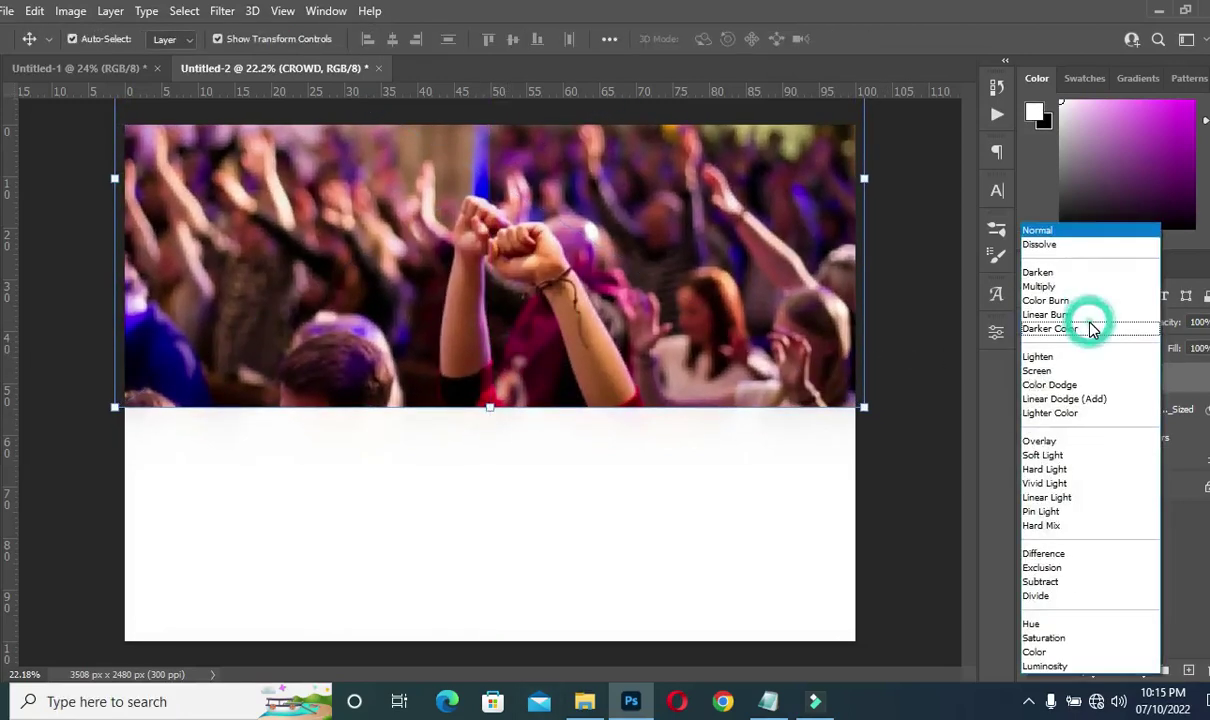
left_click(1052, 443)
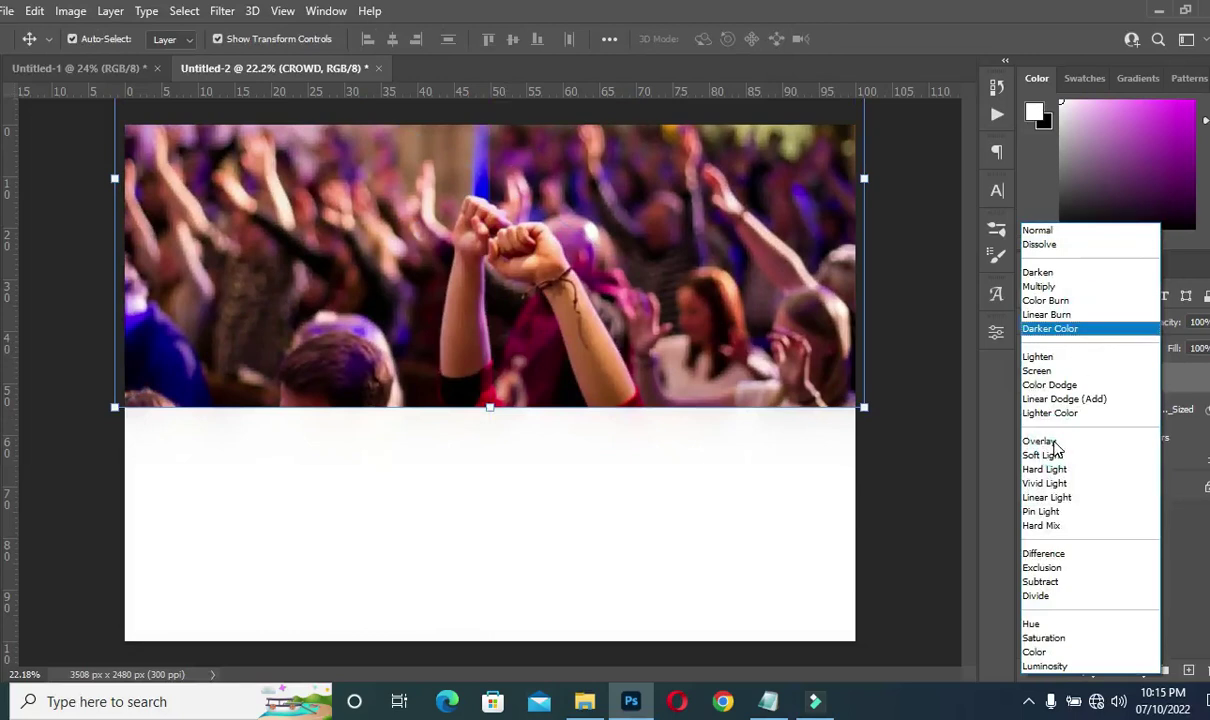
left_click(1193, 321)
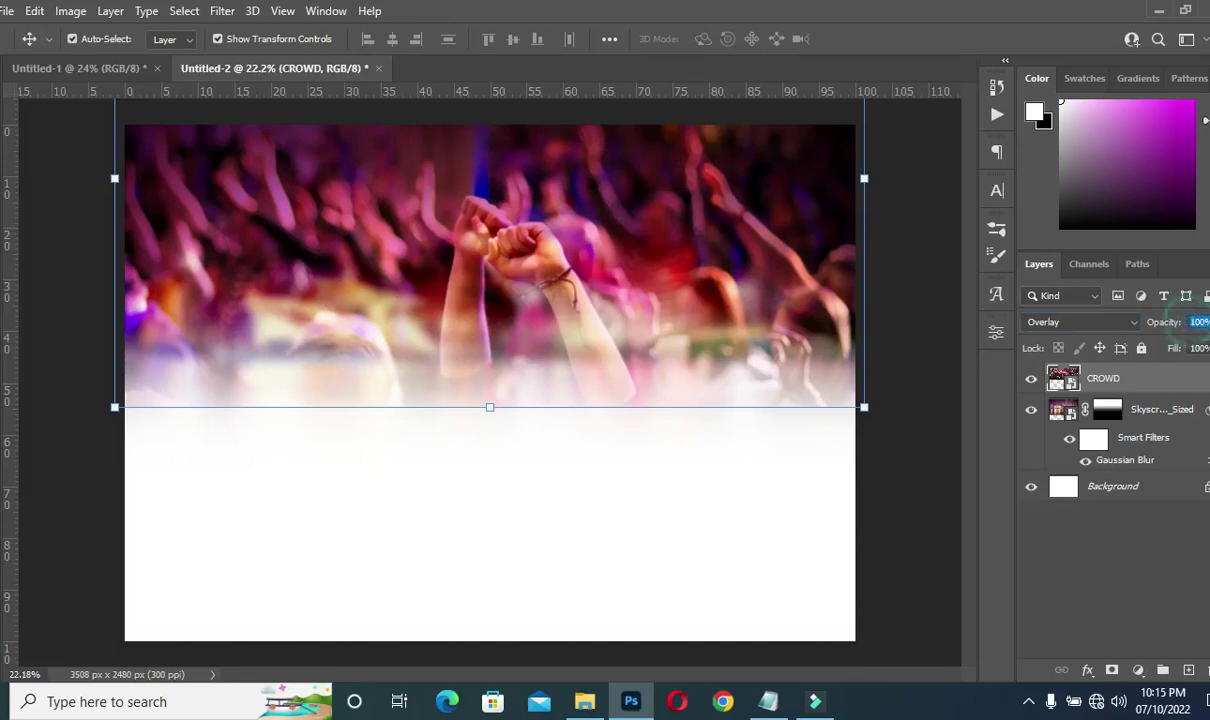
type("31")
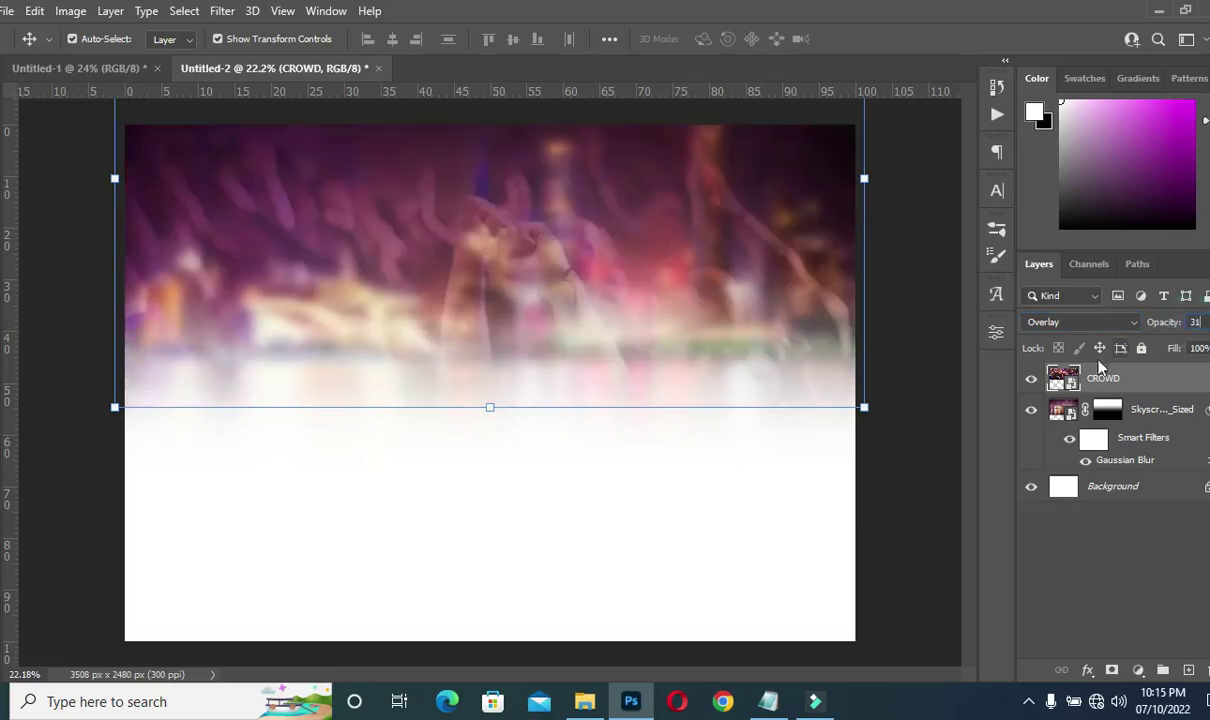
left_click(923, 392)
- Add a layer mask to the CROWD layer and fade its lower edge with several short upward gradients
left_click(1205, 409)
left_click(1136, 379)
key("ctrl+z")
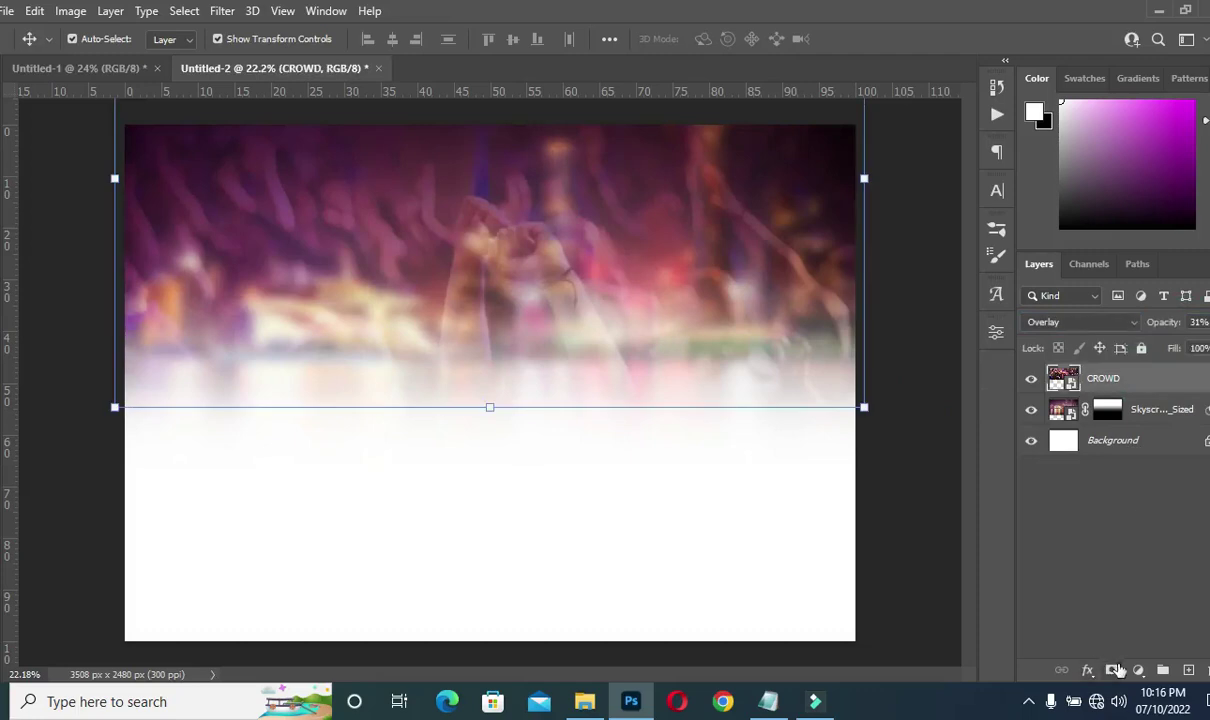
left_click(1113, 670)
key("g")
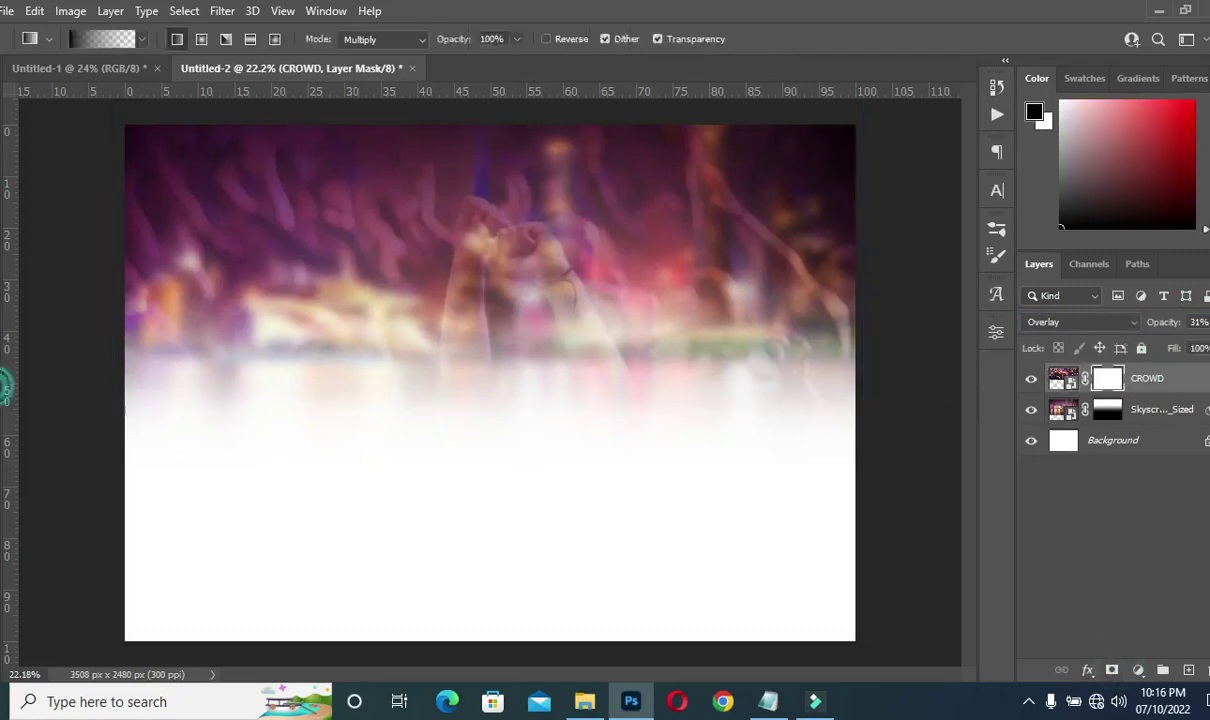
left_click_drag(468, 441, 475, 349)
left_click_drag(459, 454, 459, 320)
left_click_drag(451, 424, 456, 318)
key("v")
- Check the CROWD layer's blend mode options and leave it on Overlay
left_click(904, 352)
left_click(522, 273)
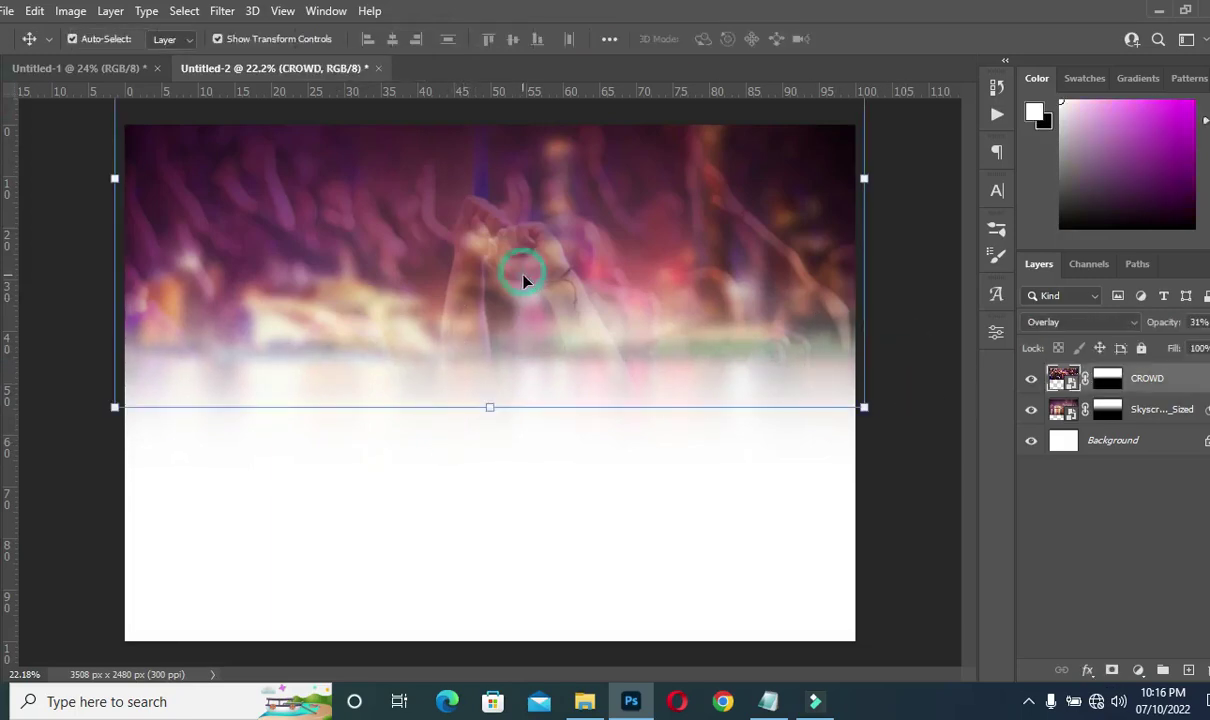
left_click(1075, 322)
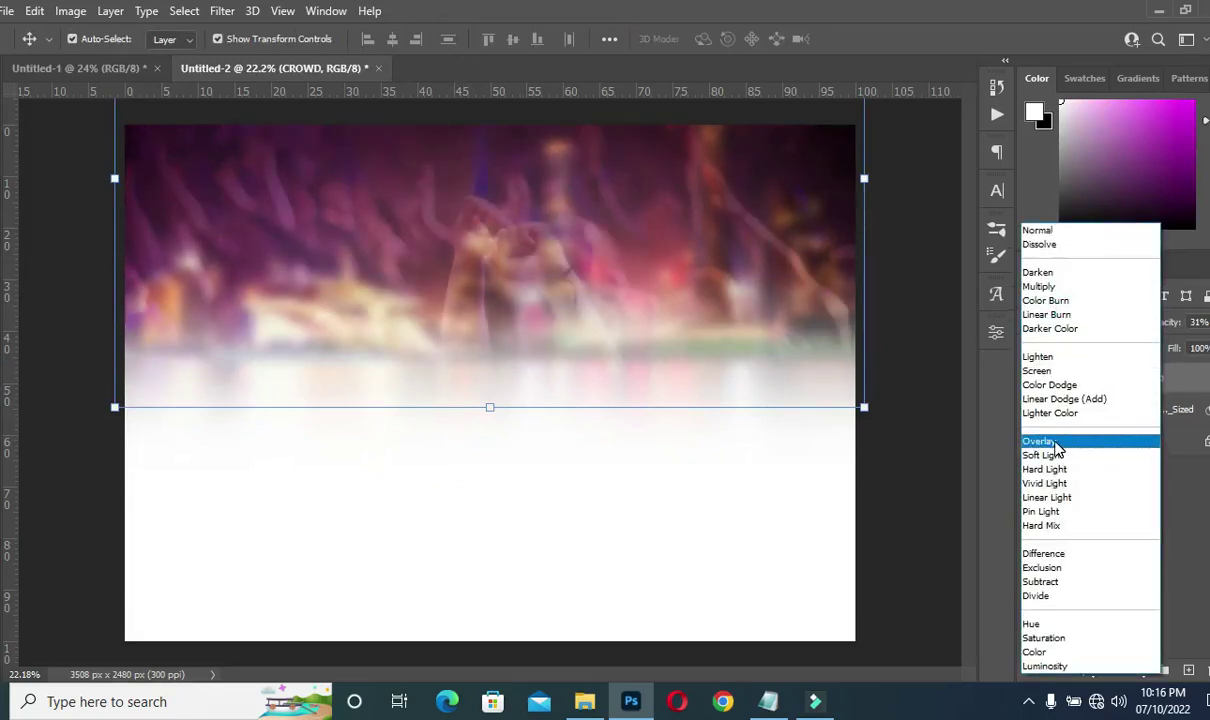
left_click(1055, 443)
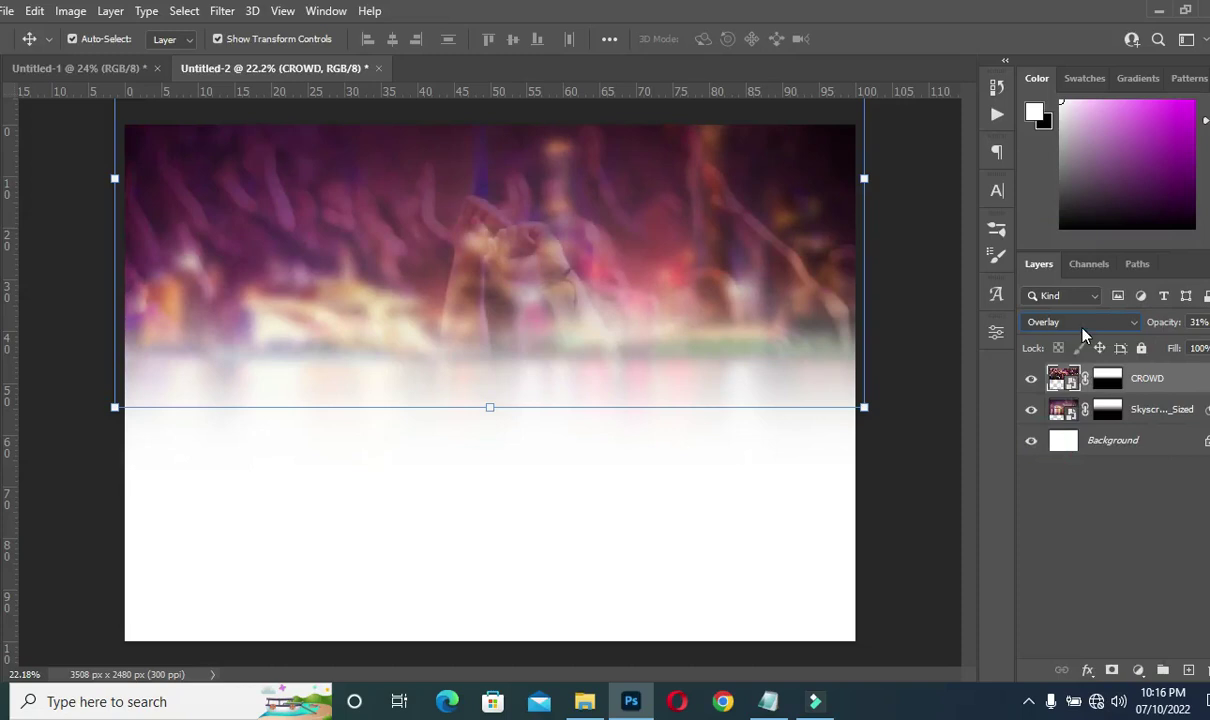
left_click(922, 377)
- Place the dark purple-pink-yellow wavy lines image from the UE folder, scaled to about 38.97%, over nearly the whole canvas
left_click(585, 701)
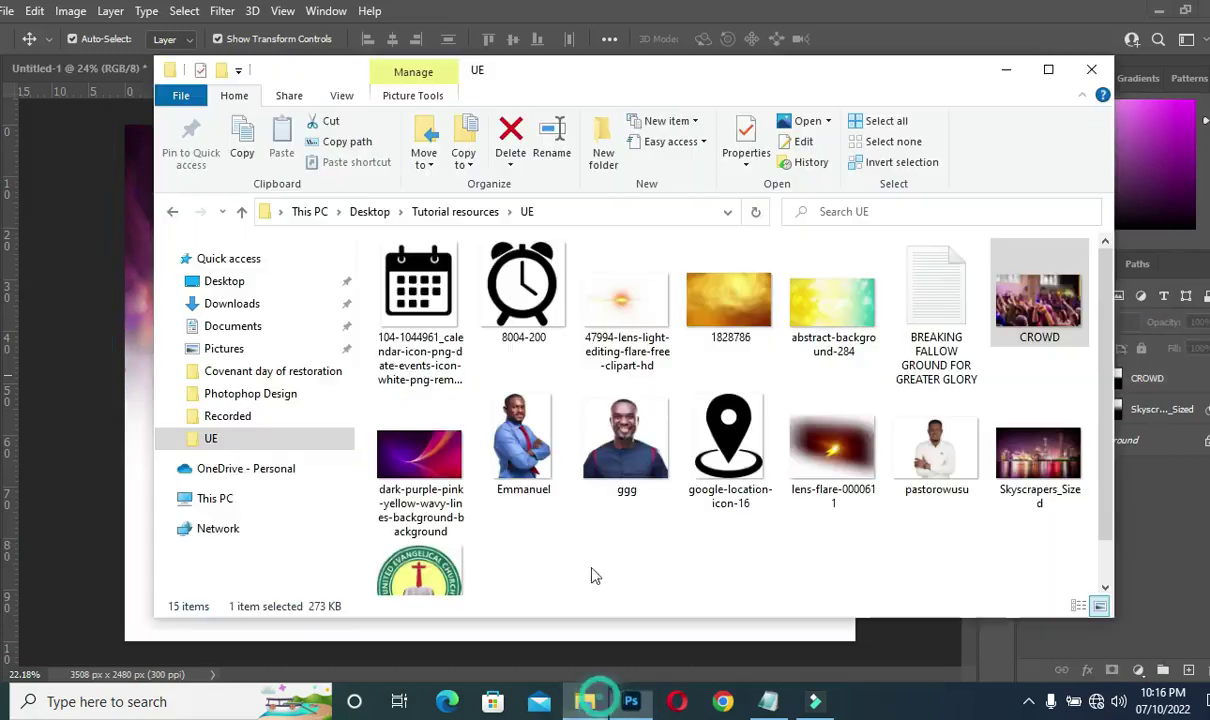
left_click(423, 458)
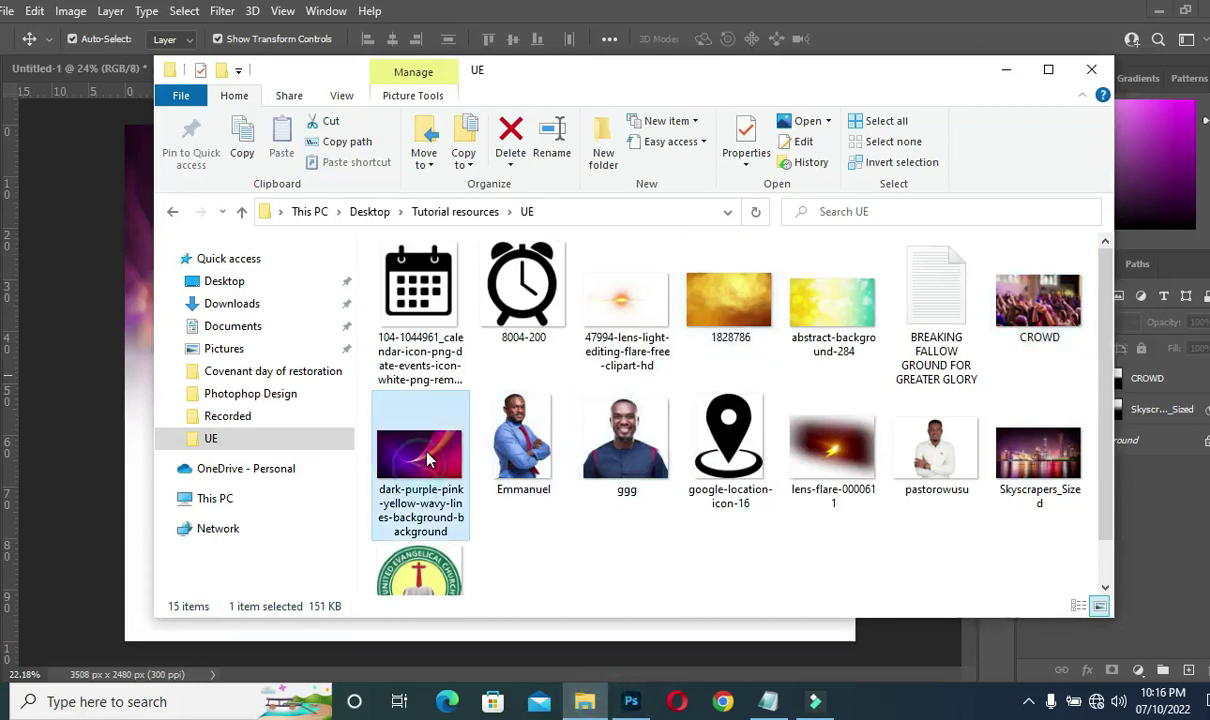
left_click_drag(426, 462, 589, 316)
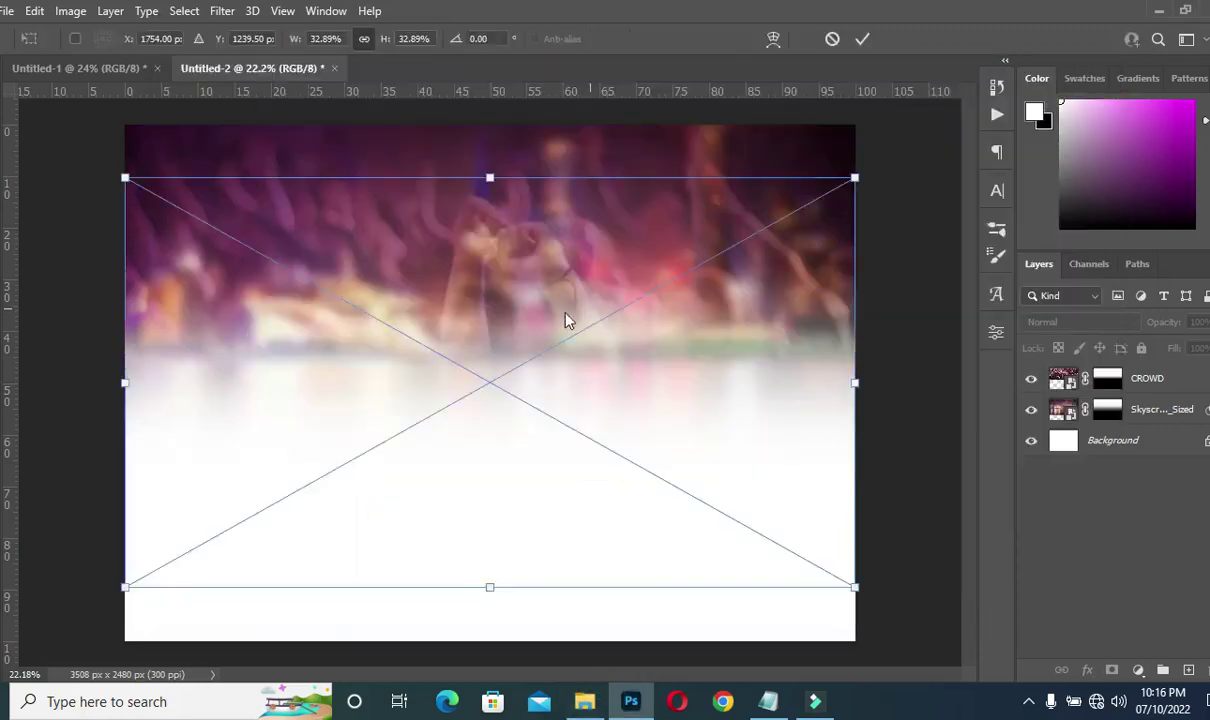
left_click_drag(490, 178, 490, 153)
left_click_drag(516, 405, 511, 415)
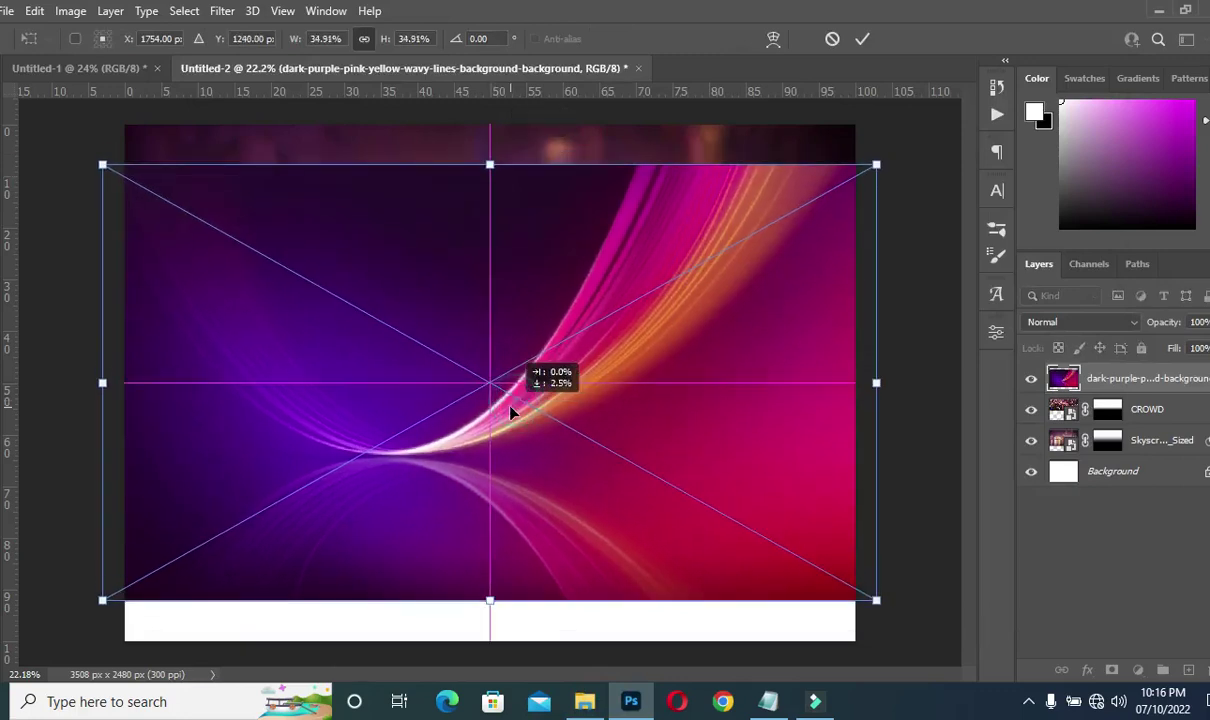
left_click_drag(876, 381, 971, 338)
left_click(862, 38)
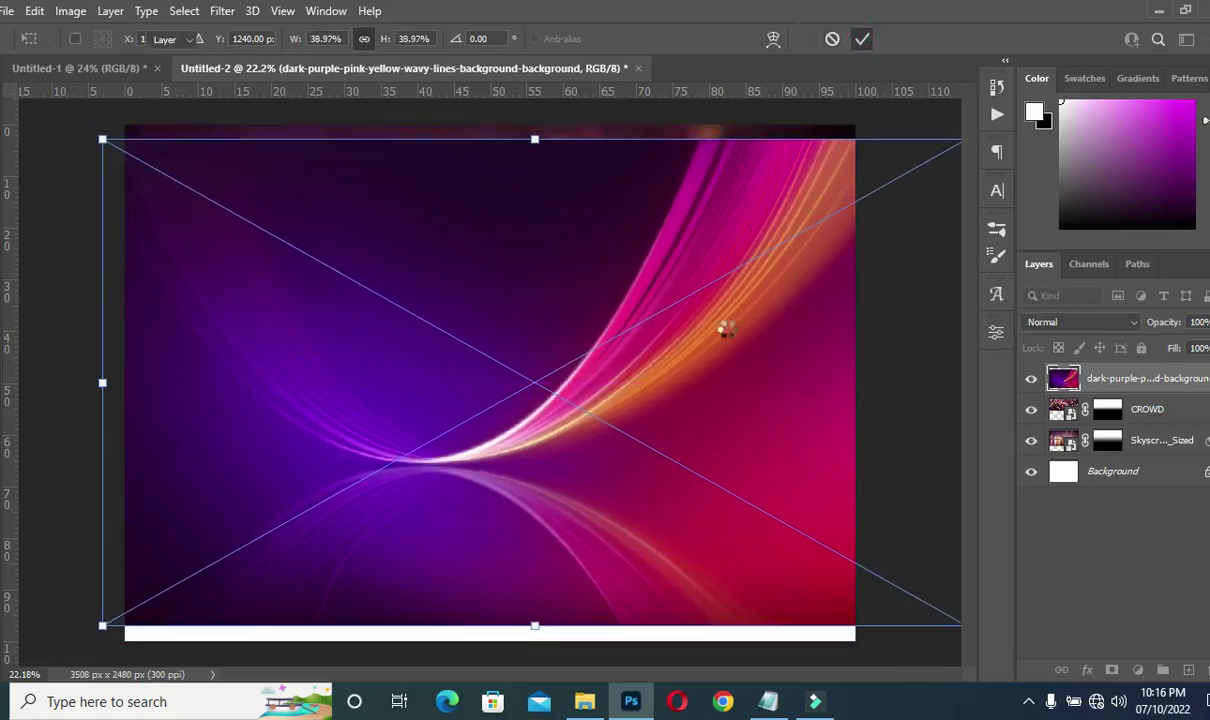
- Apply a Gaussian Blur with a 31.8-pixel radius to the purple wavy-lines layer
left_click(222, 11)
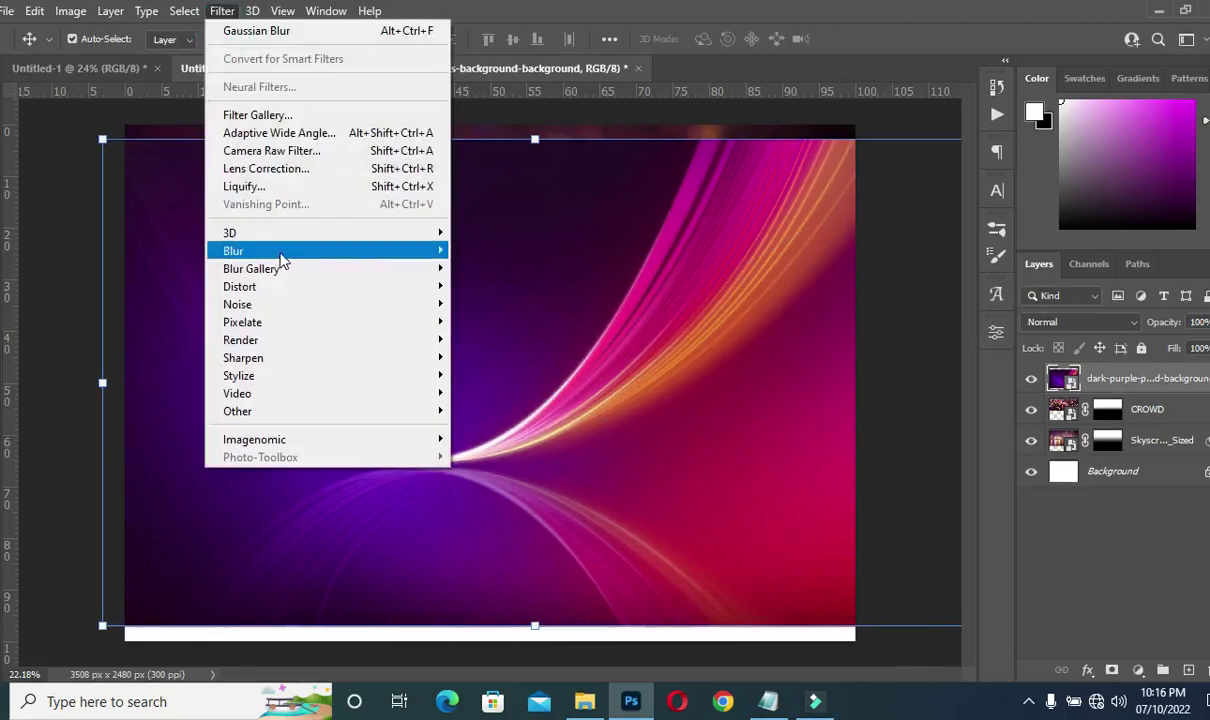
mouse_move(276, 252)
left_click(538, 321)
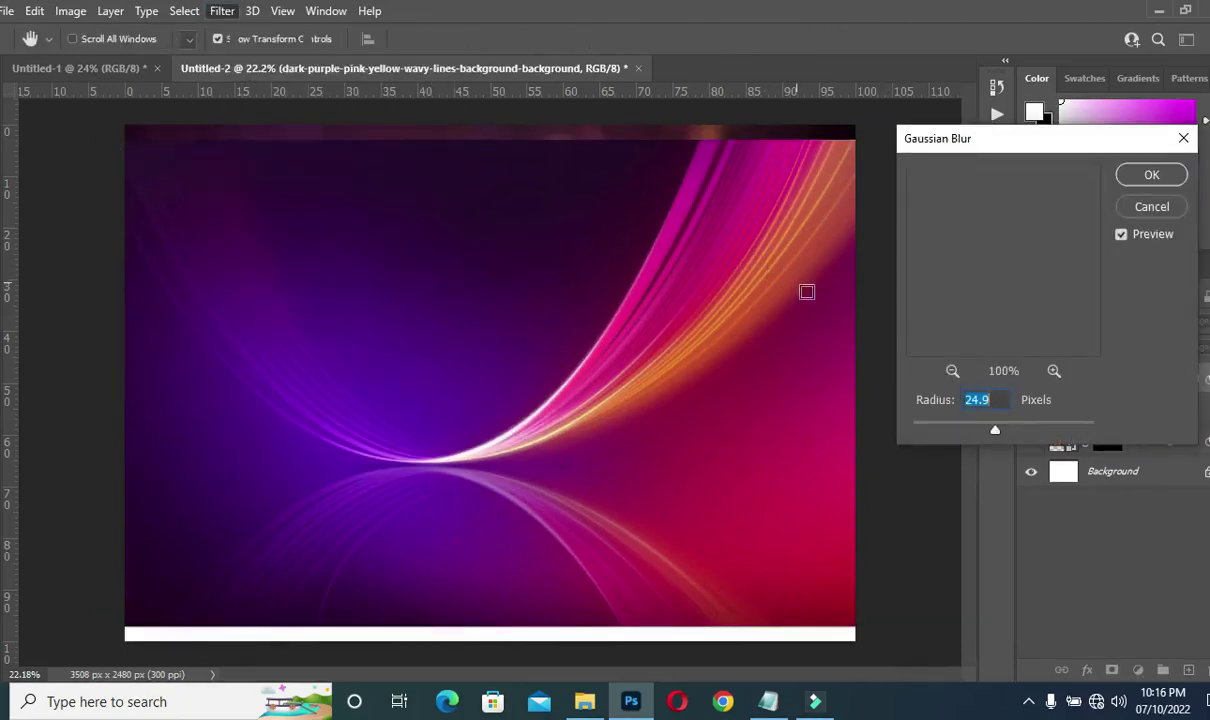
mouse_move(995, 433)
left_mouse_down()
mouse_move(1018, 433)
mouse_move(1005, 432)
left_mouse_up()
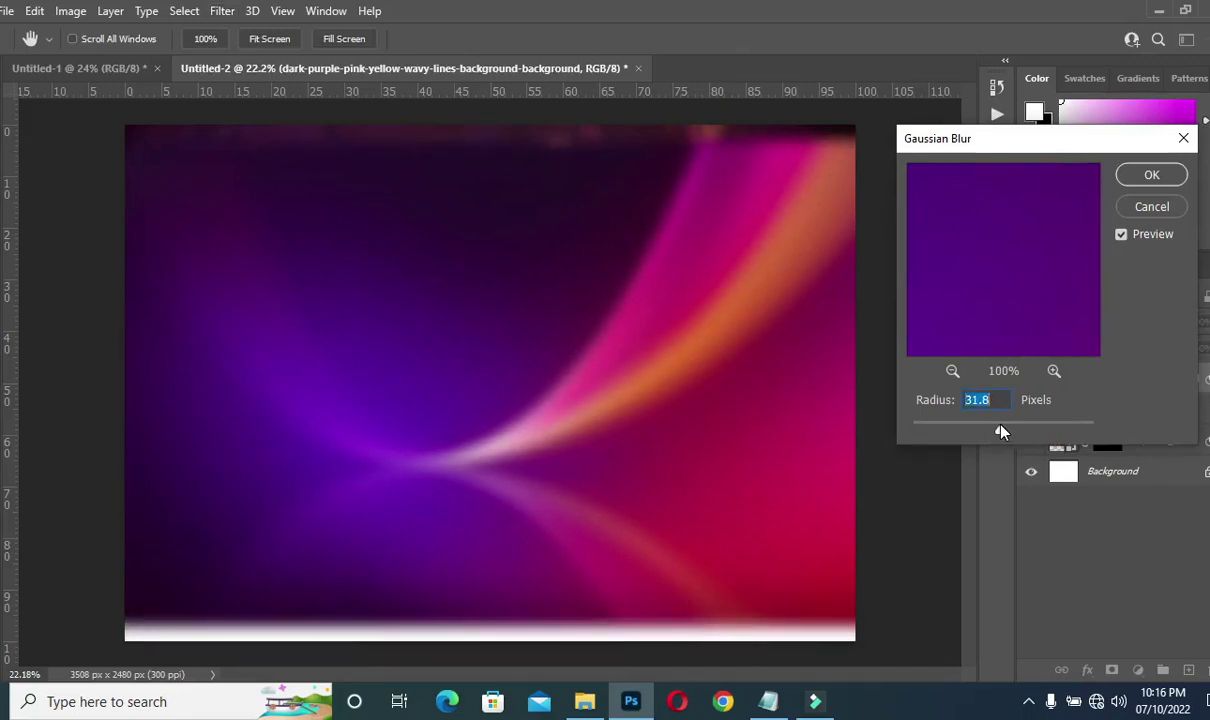
left_click(1157, 184)
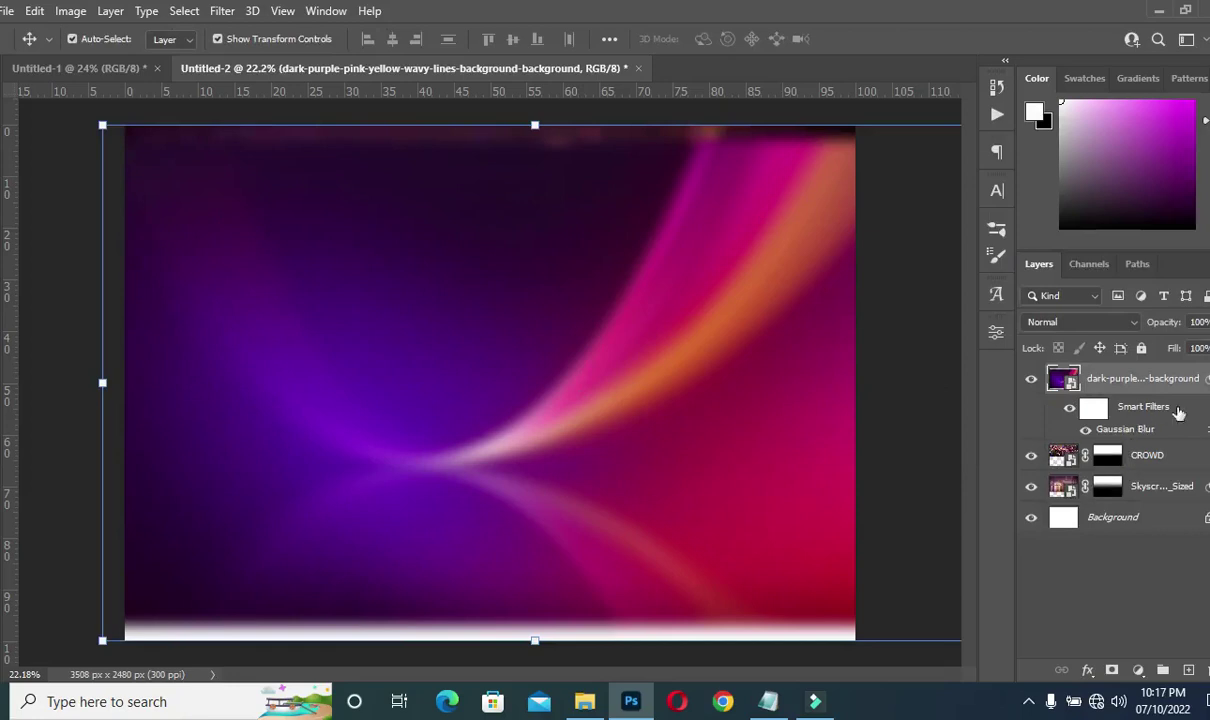
- Add a layer mask to the wavy-lines layer and fade its lower edge with an upward gradient
left_click(1110, 670)
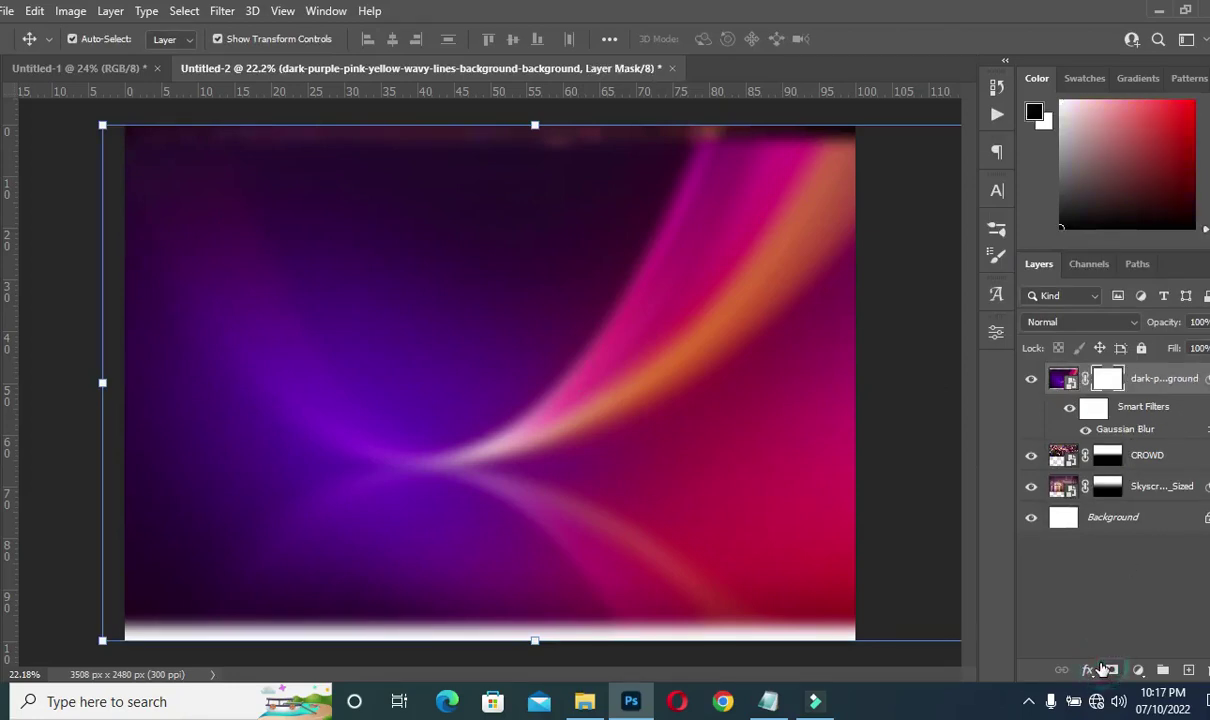
key("g")
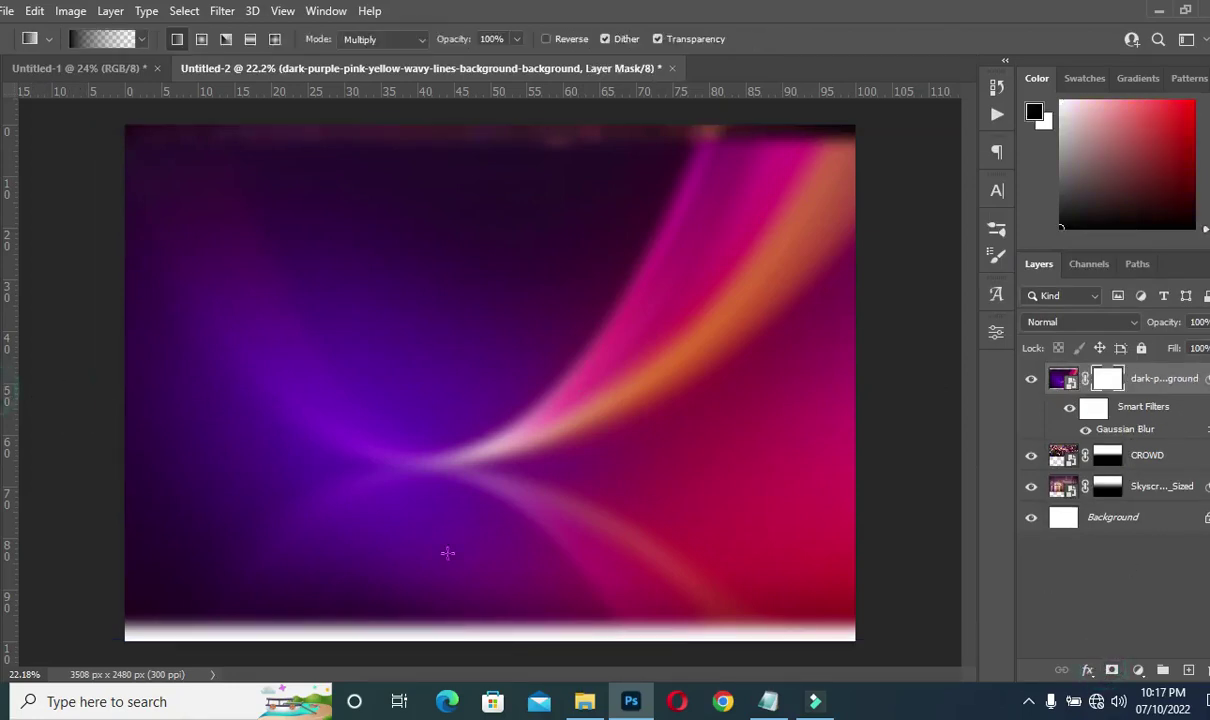
left_click_drag(494, 660, 492, 500)
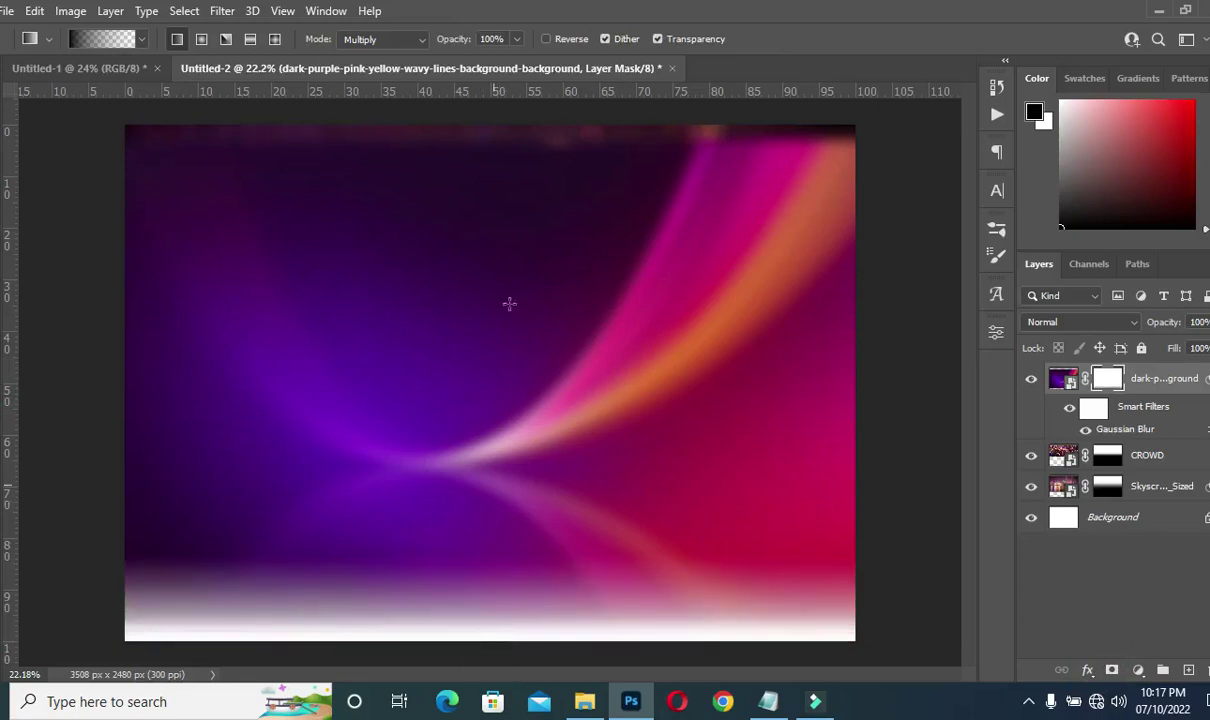
- Fade the upper part of the wavy-lines layer into the crowd with downward mask gradients, replacing the second with a shorter one
left_click_drag(510, 122, 508, 390)
left_click_drag(488, 184, 488, 410)
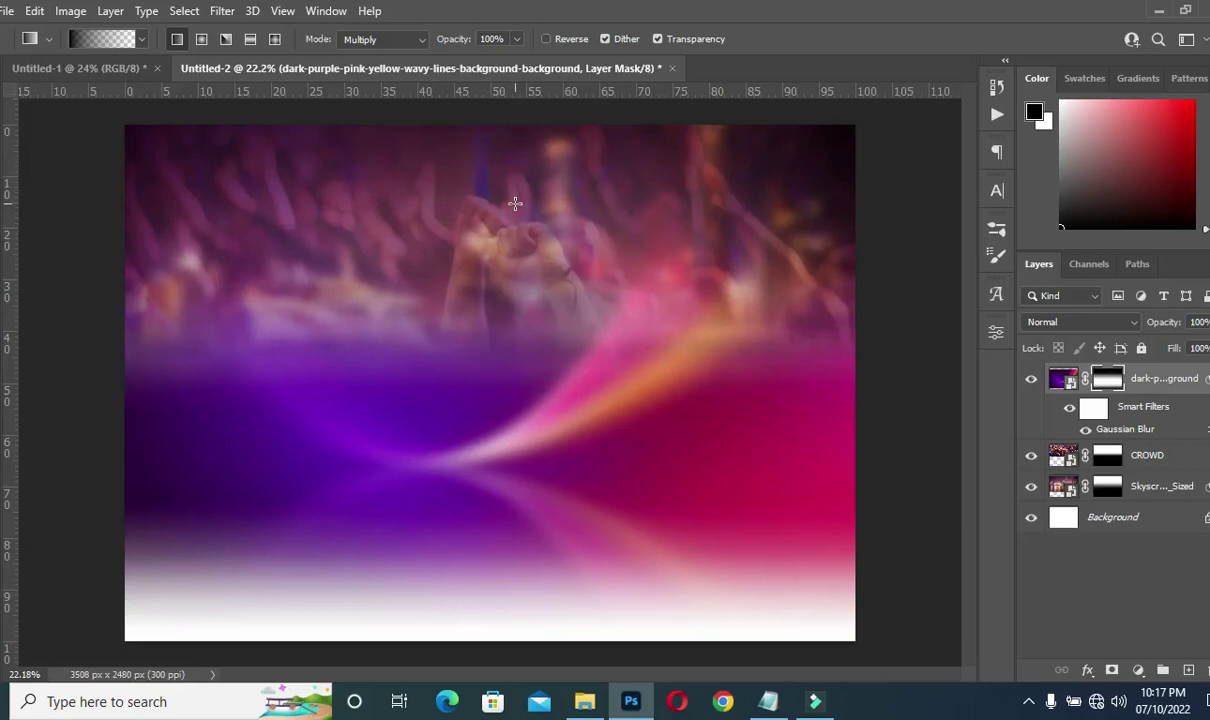
key("ctrl+z")
left_click_drag(498, 147, 495, 213)
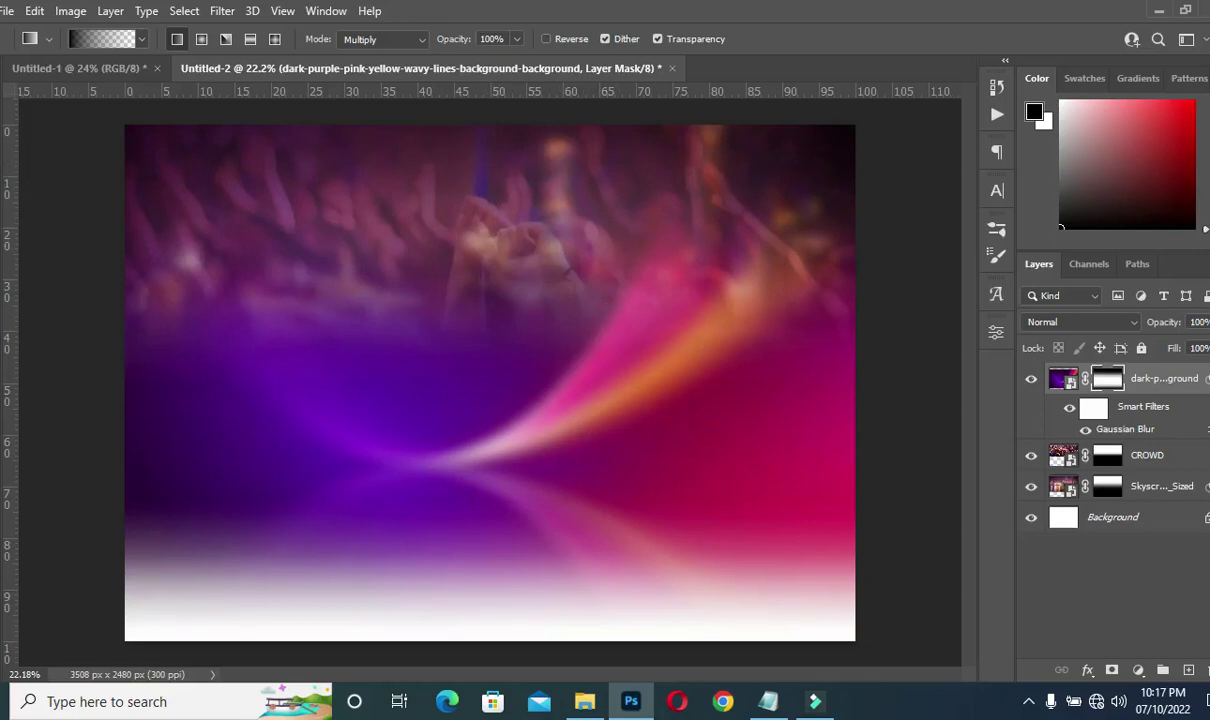
key("v")
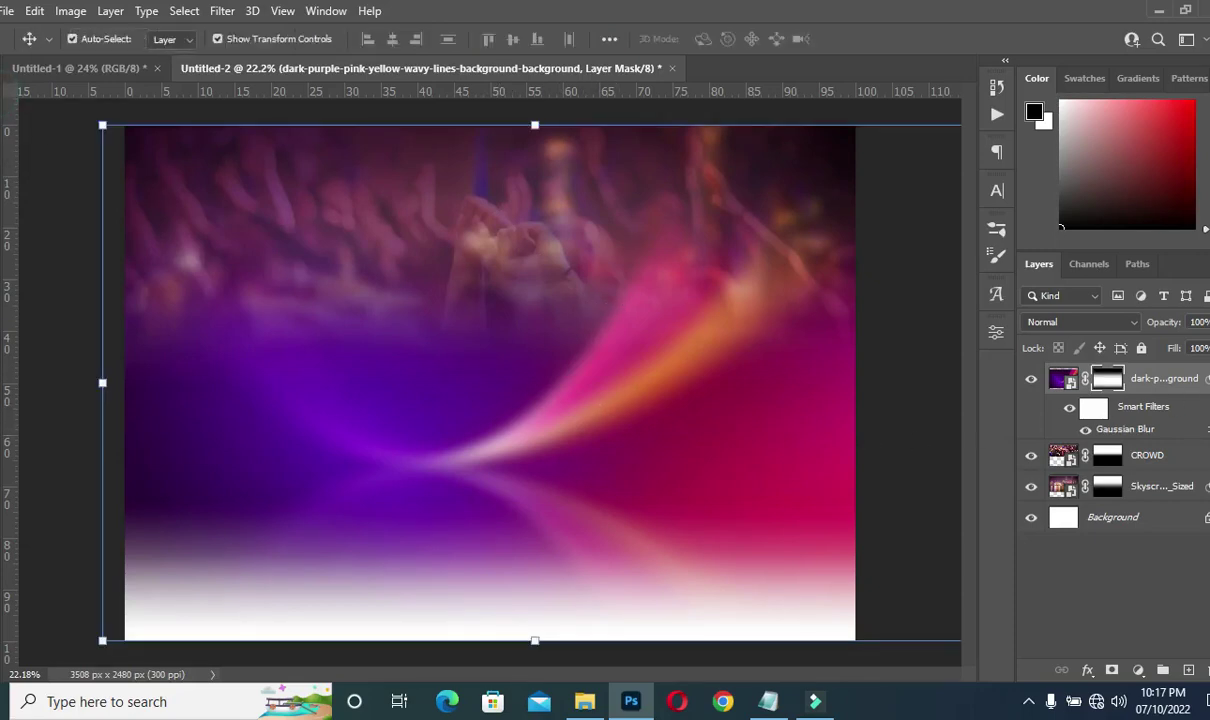
left_click(1206, 380)
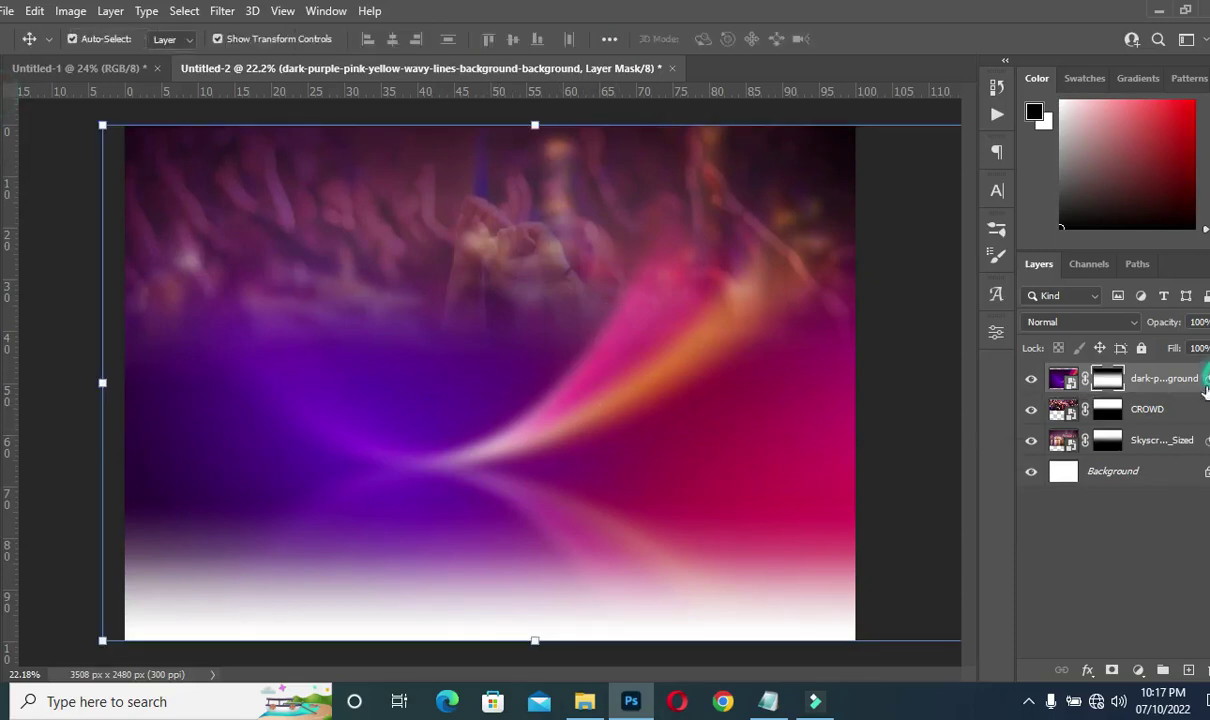
- Place the abstract-background-284 image from the UE folder, scaled to about 39.07%, over the lower half of the canvas
left_click(585, 702)
left_click(828, 312)
left_click_drag(838, 322, 52, 455)
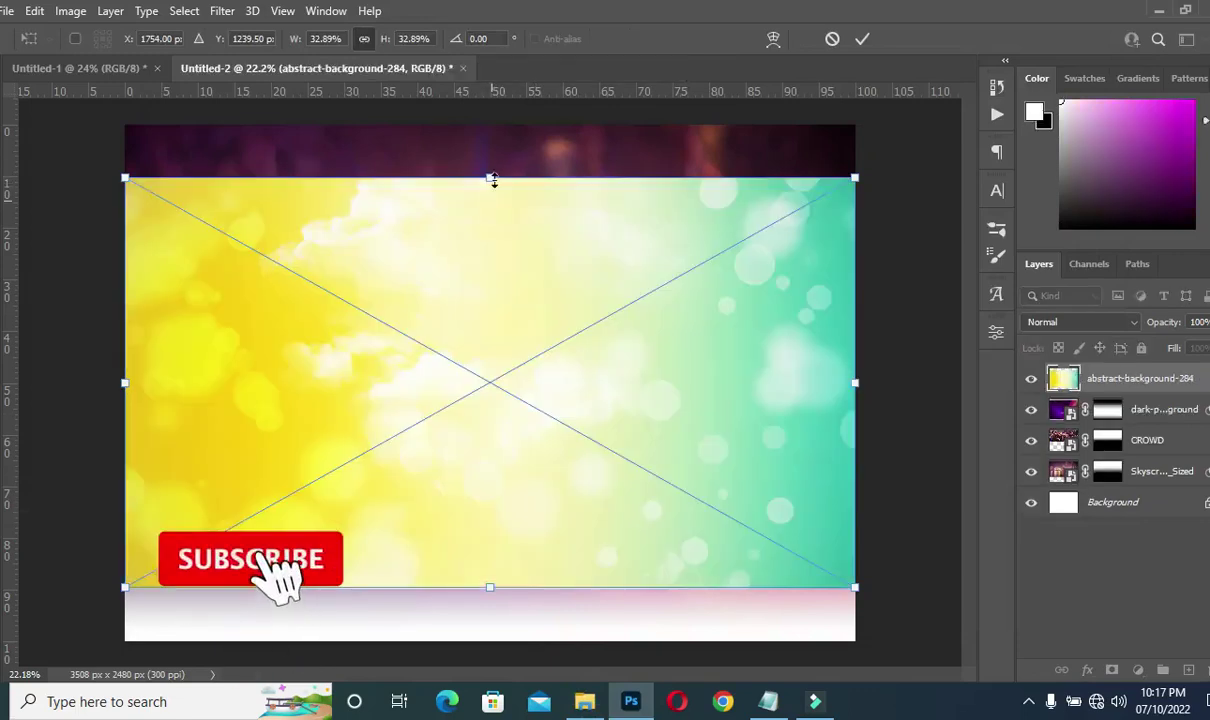
left_click_drag(493, 174, 489, 136)
left_click_drag(485, 273, 494, 567)
left_click_drag(893, 414, 944, 346)
left_click_drag(659, 459, 645, 472)
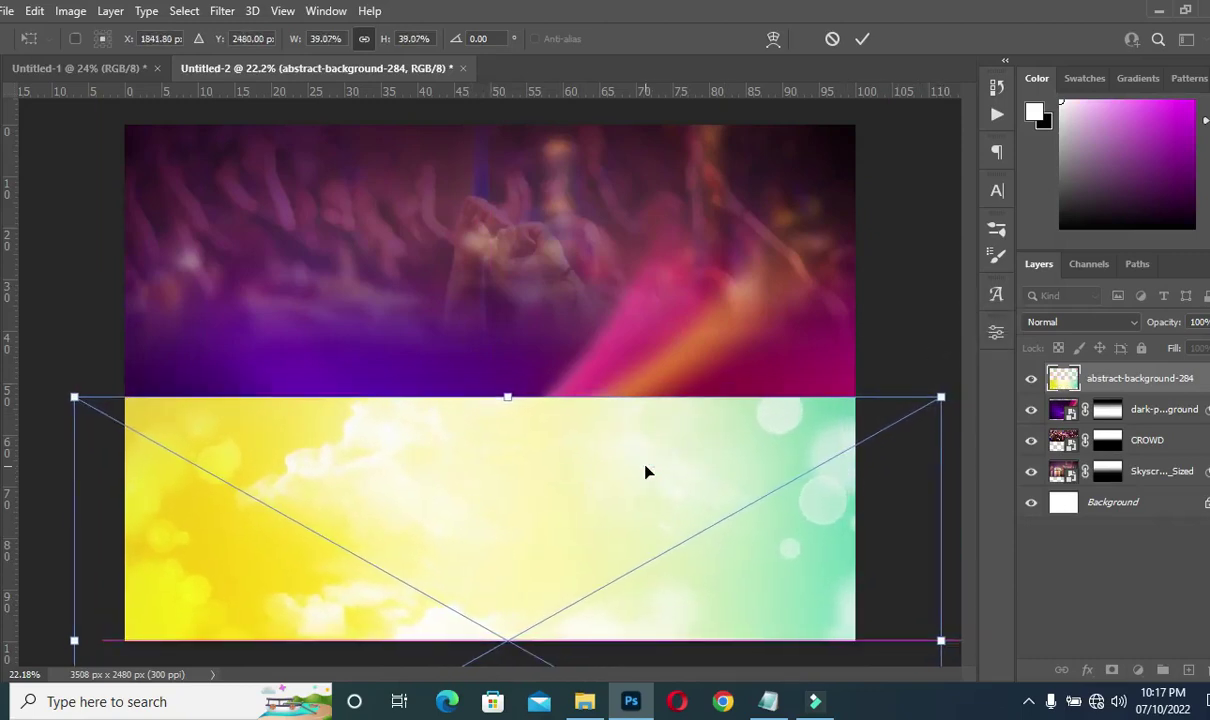
left_click(862, 39)
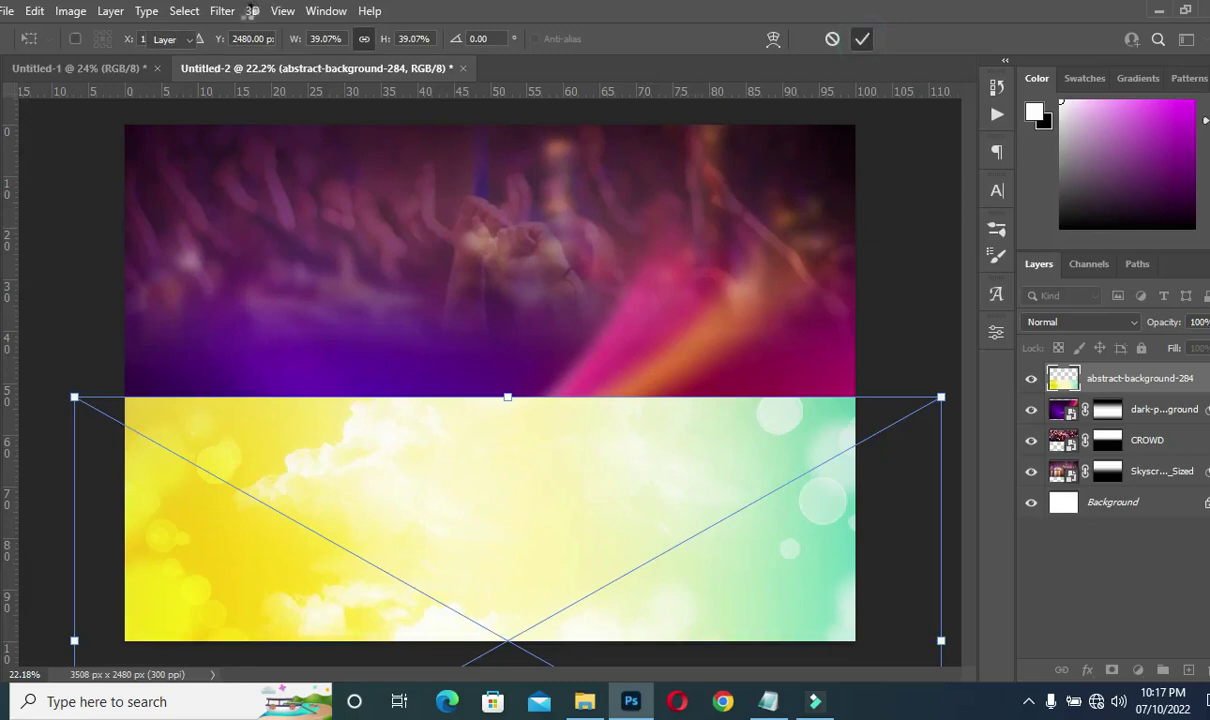
- Apply a Gaussian Blur with a radius of about 48 pixels to the abstract-background-284 layer
left_click(222, 12)
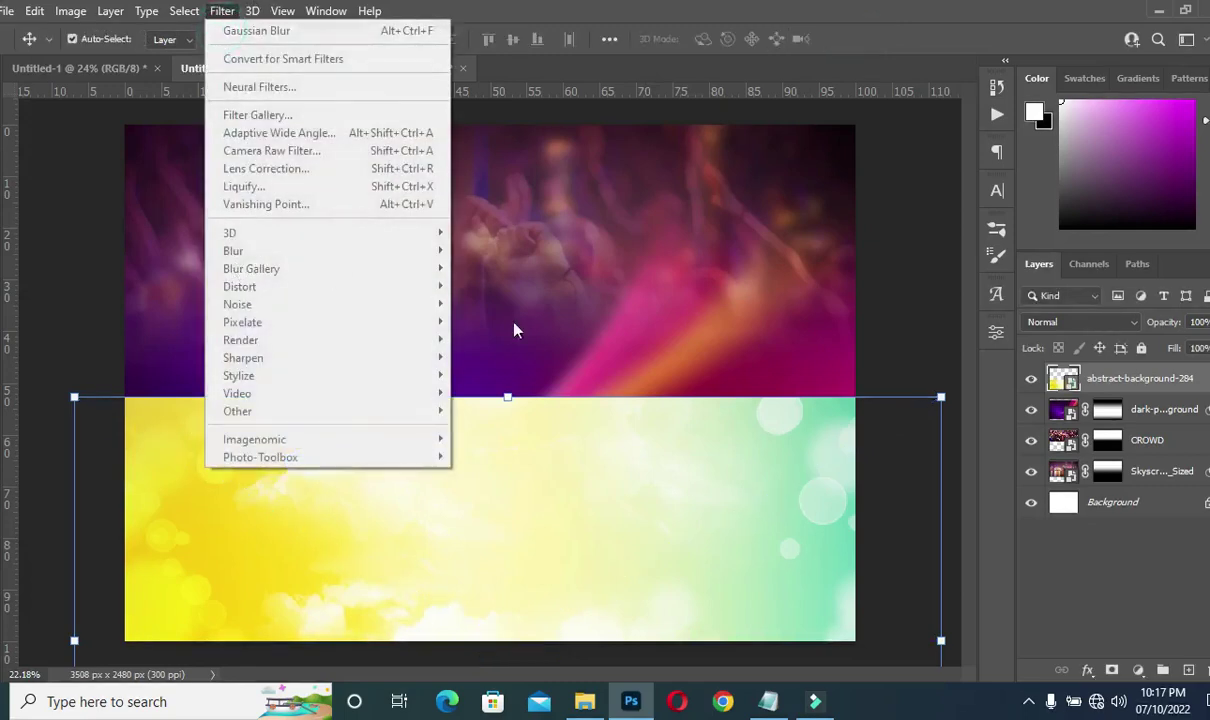
left_click(556, 430)
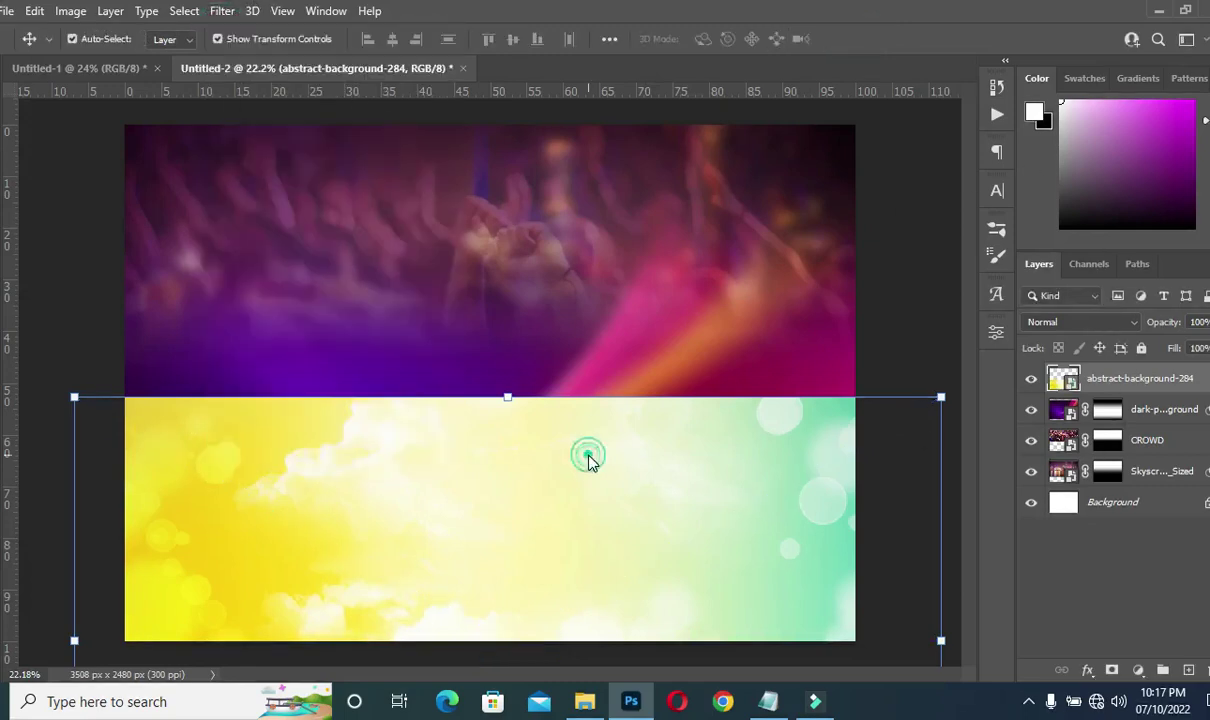
left_click(222, 12)
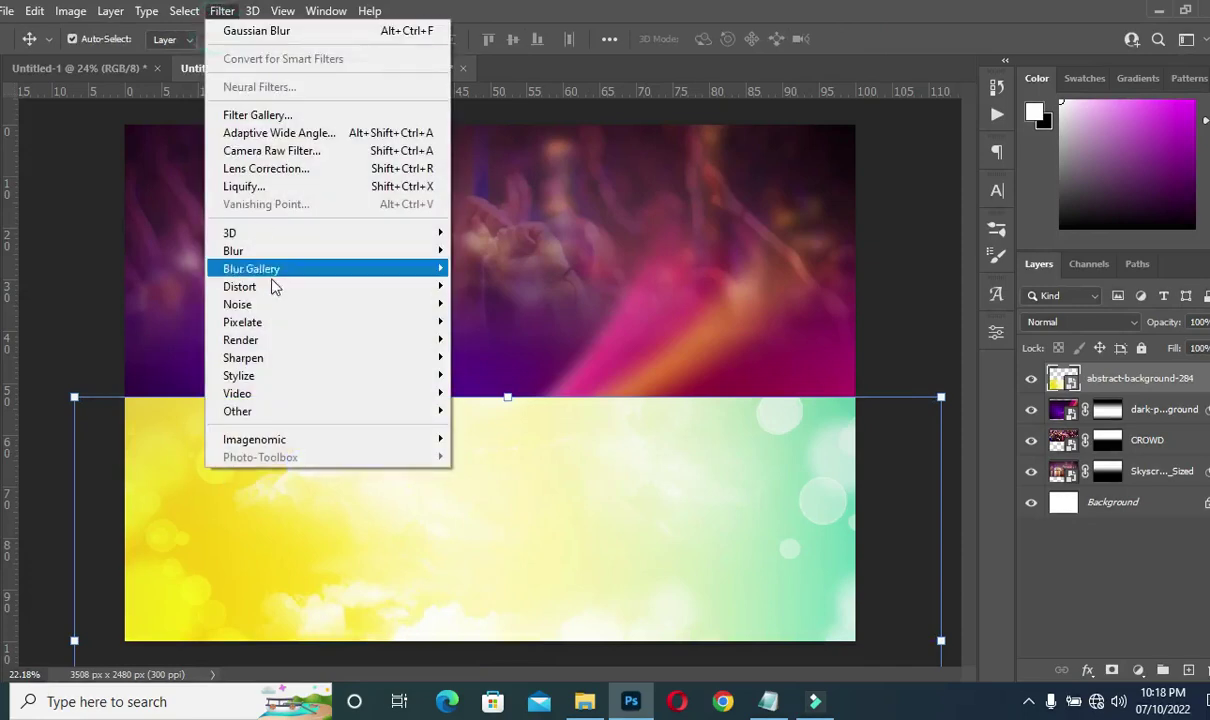
mouse_move(320, 255)
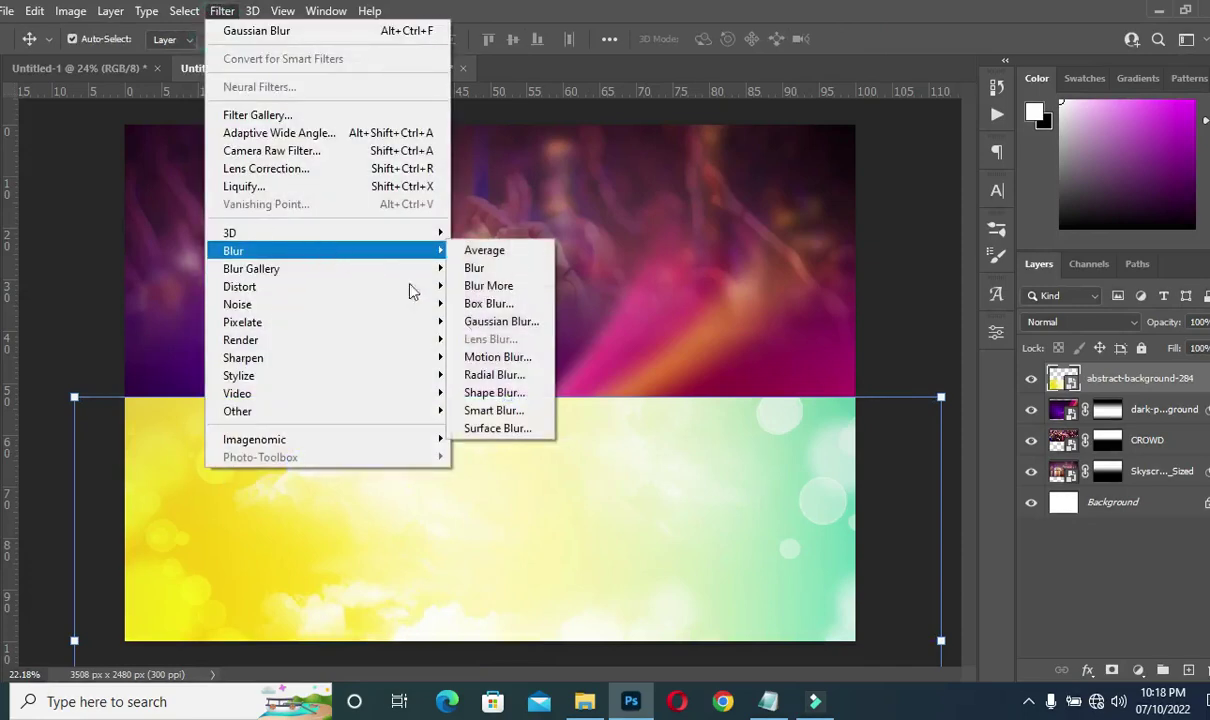
left_click(515, 322)
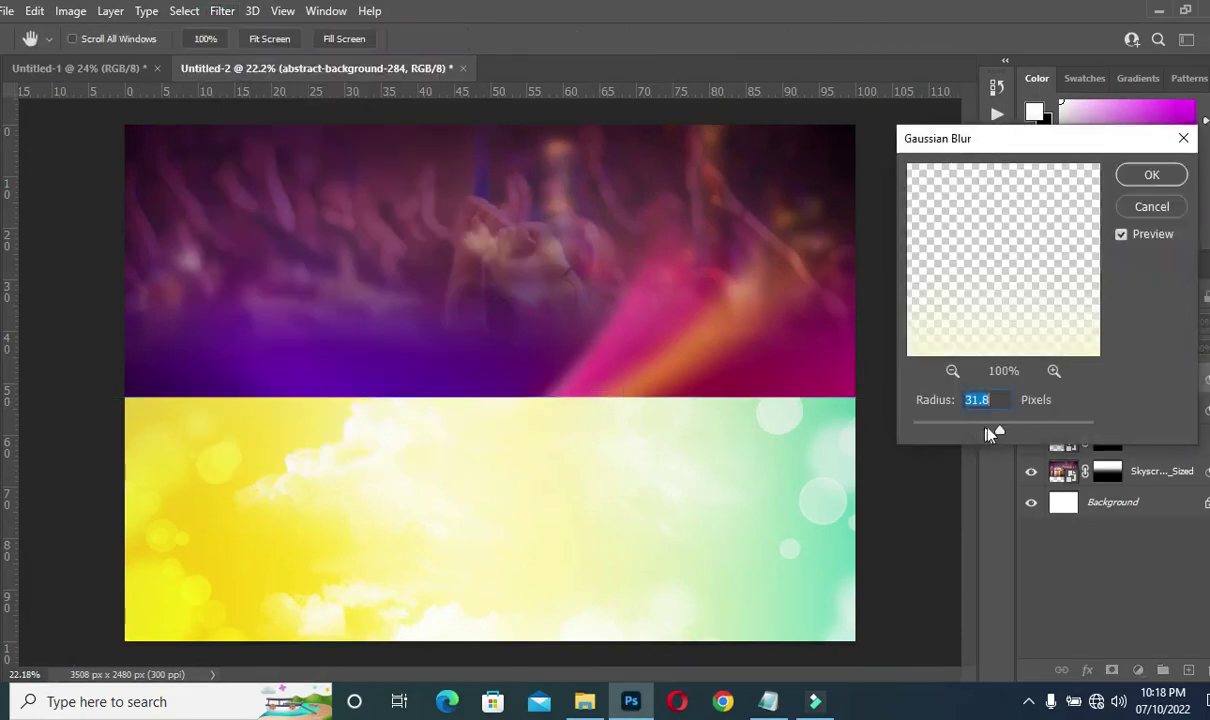
left_click_drag(1003, 435, 1011, 433)
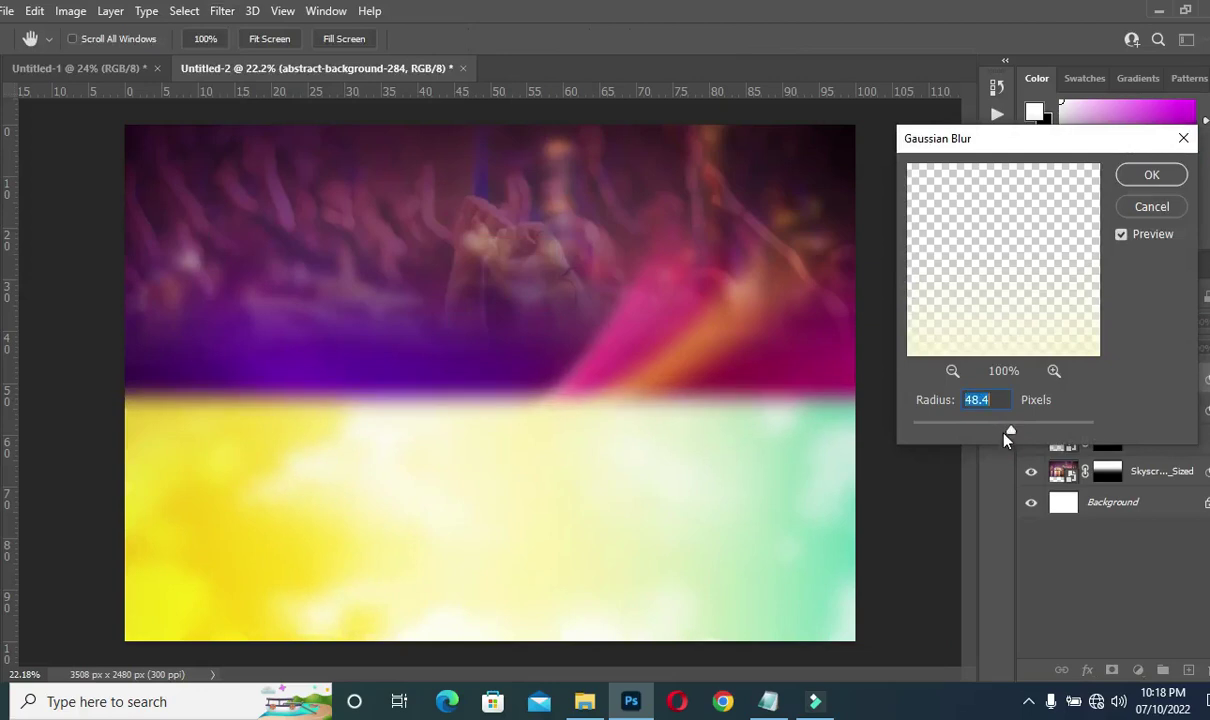
left_click_drag(1011, 432, 1011, 429)
left_click_drag(1008, 433, 1008, 433)
left_click(1151, 175)
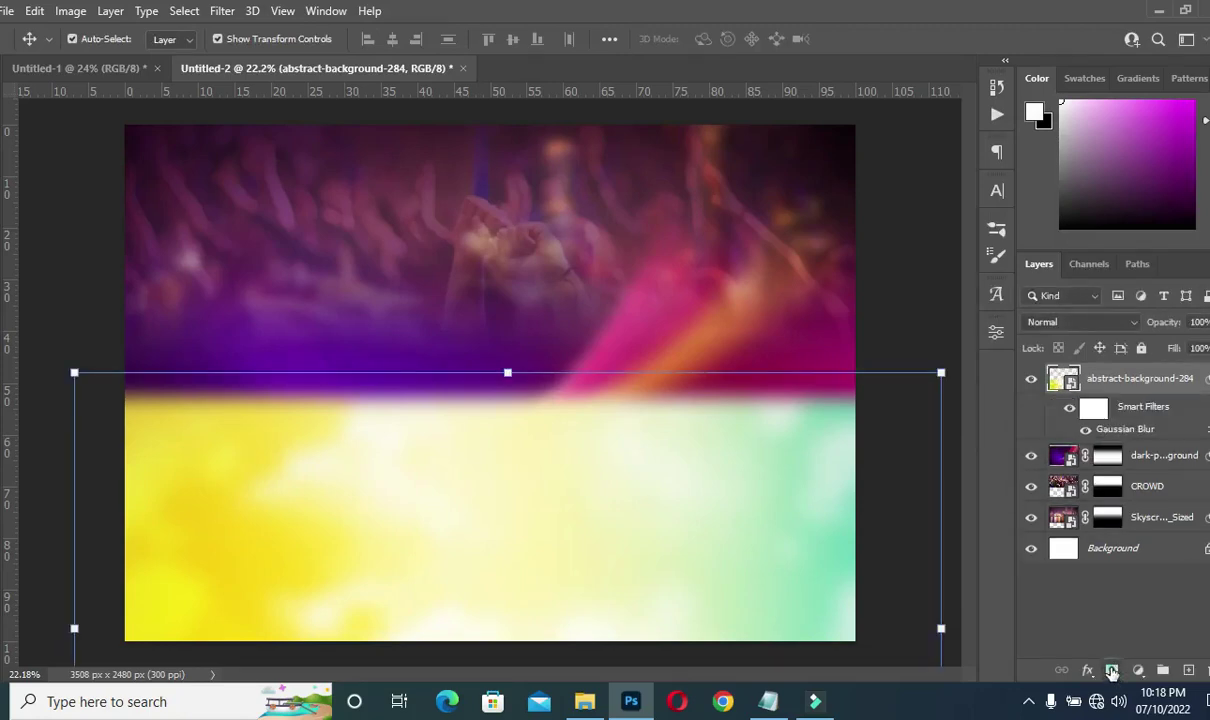
- Add a layer mask to the abstract-background-284 layer and fade its upper part with the Gradient tool
left_click(1111, 669)
key("g")
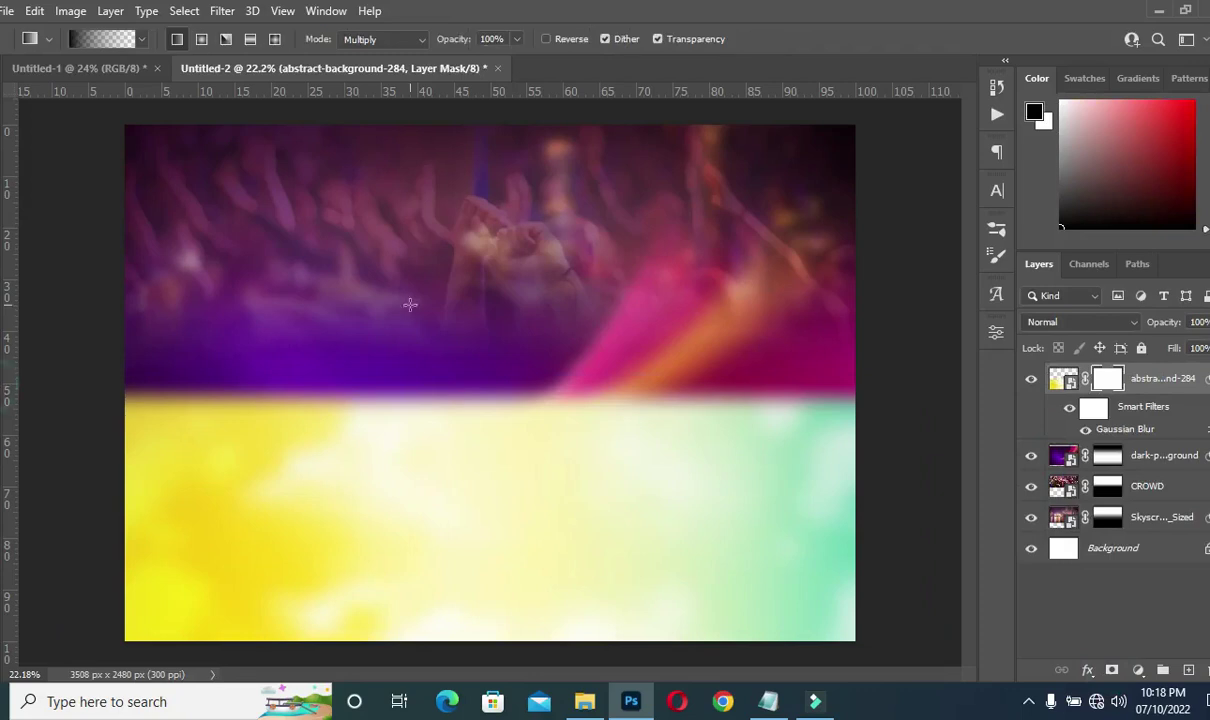
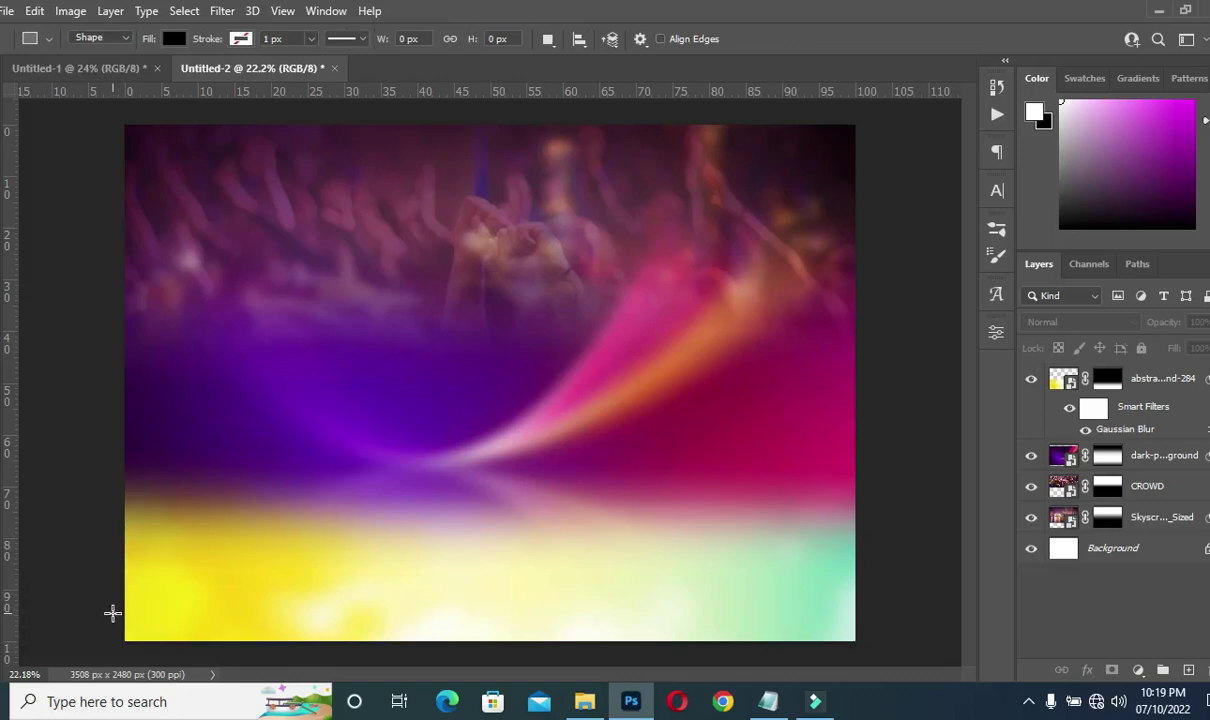
- Draw a rectangle about 3631 × 177 px across the canvas's bottom edge and fill it with the recently used red
left_click_drag(108, 613, 864, 648)
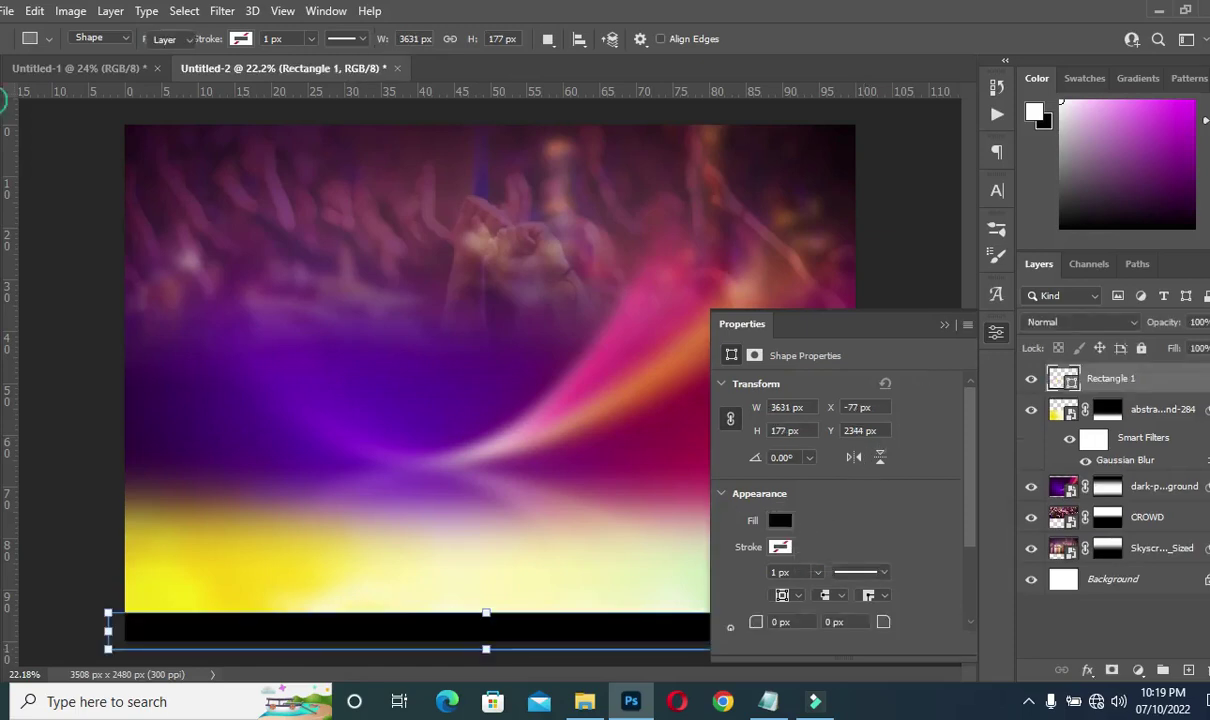
key("v")
left_click(779, 520)
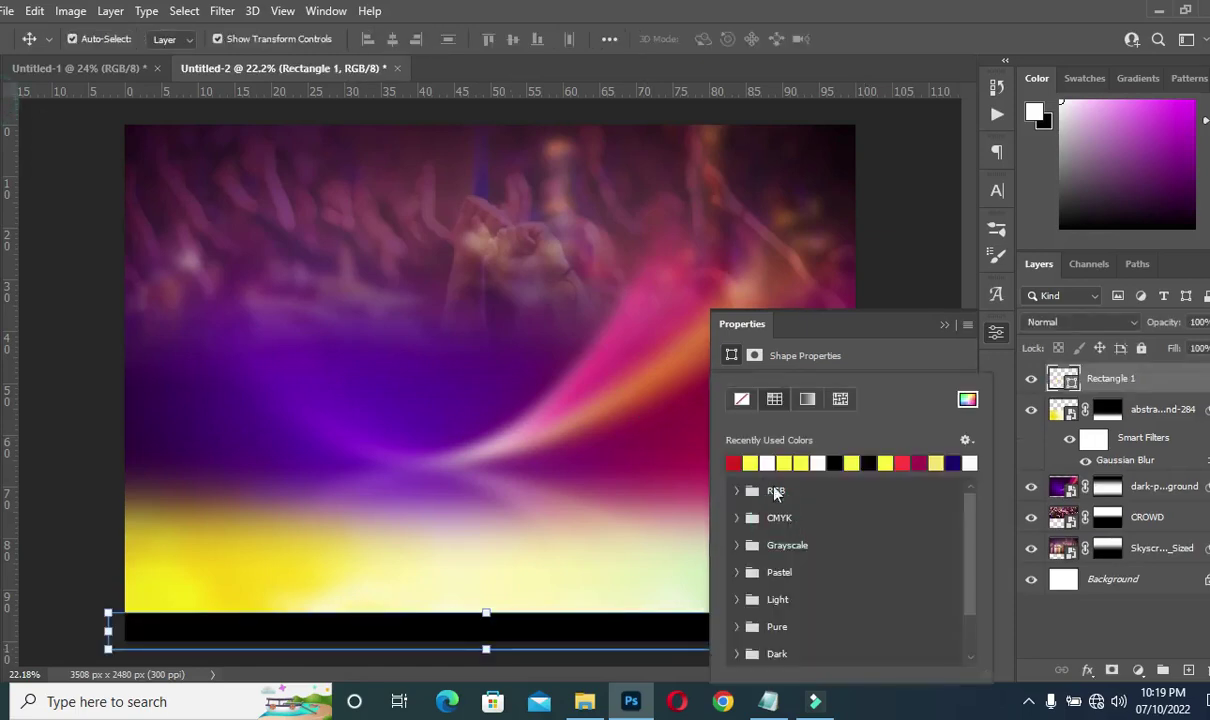
left_click(735, 459)
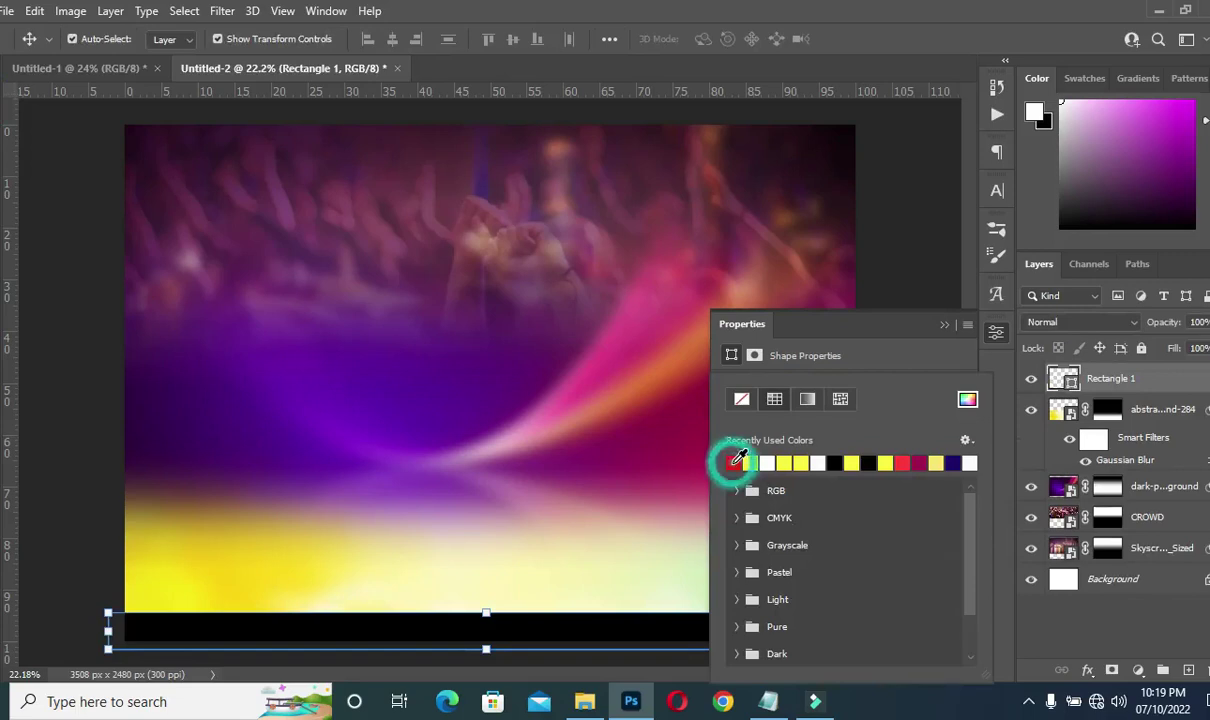
left_click(944, 324)
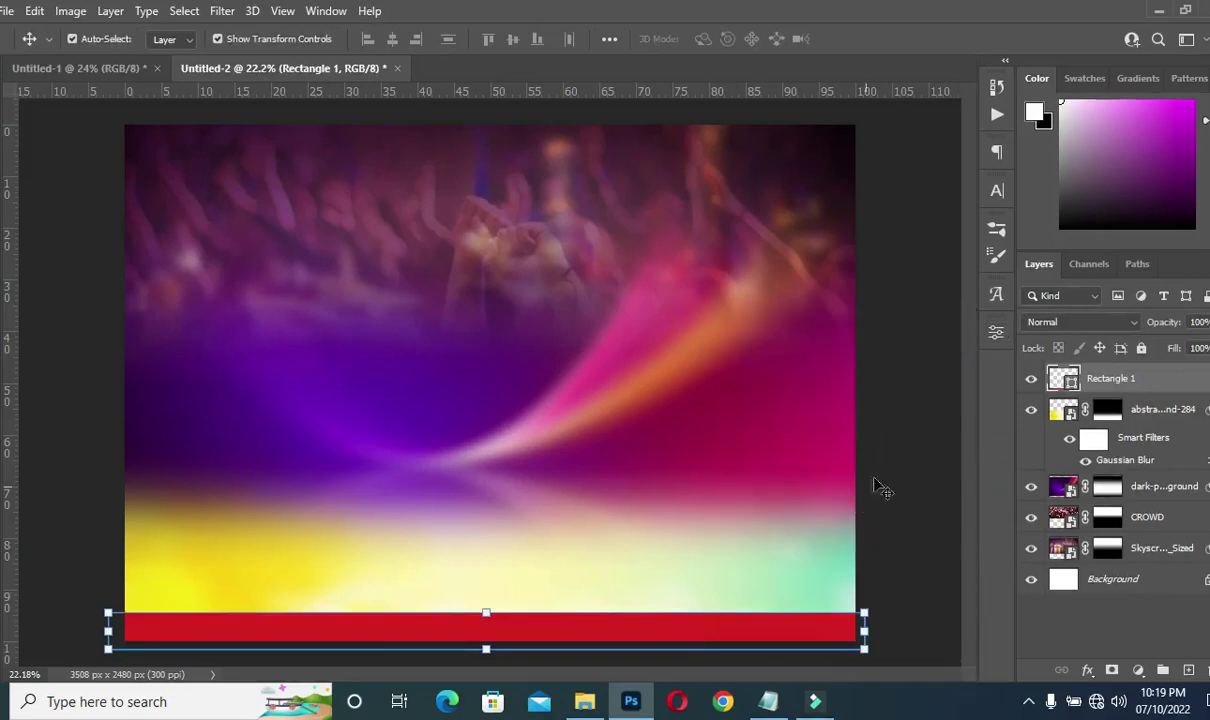
left_click(888, 448)
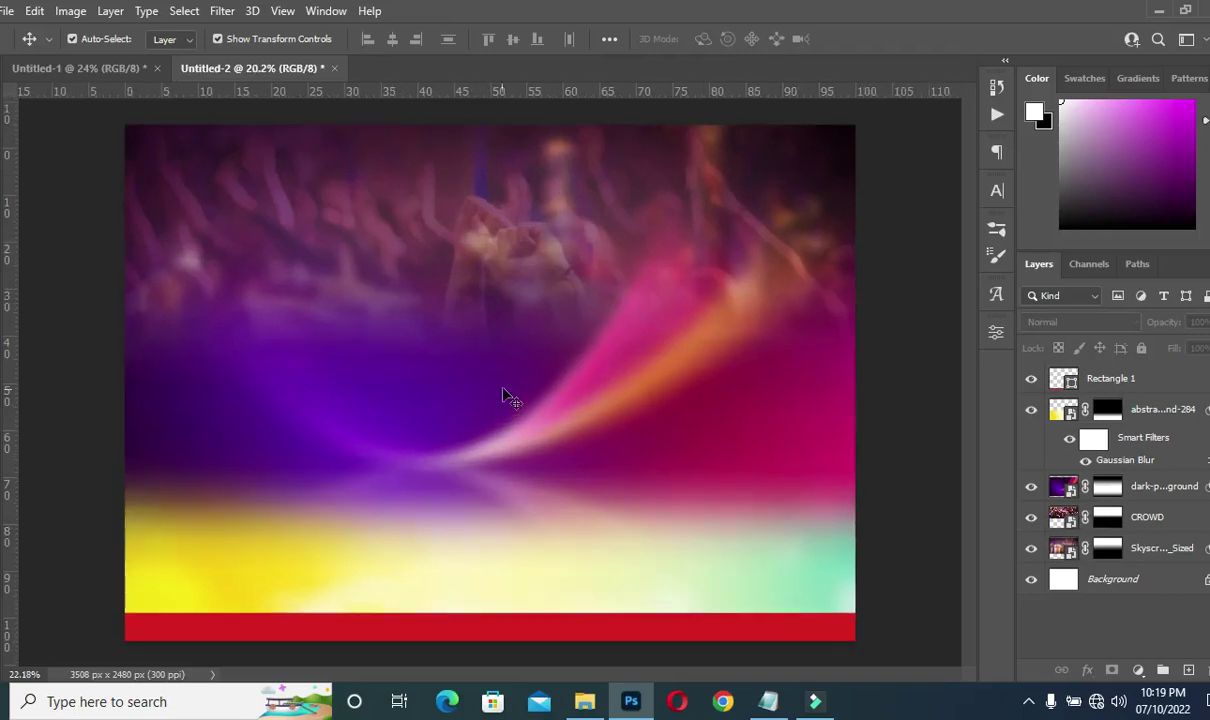
- Group all layers above the Background layer and rename the group as BACKGROUND
left_click(1115, 383)
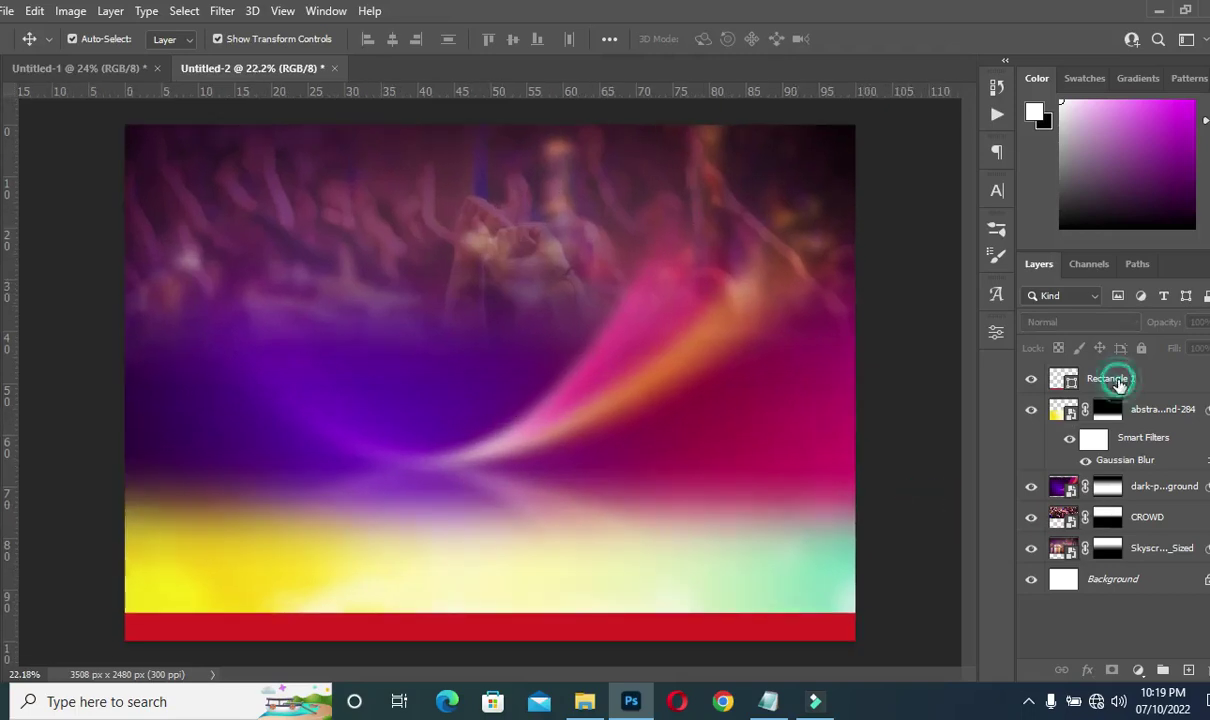
left_click(1046, 530, "shift")
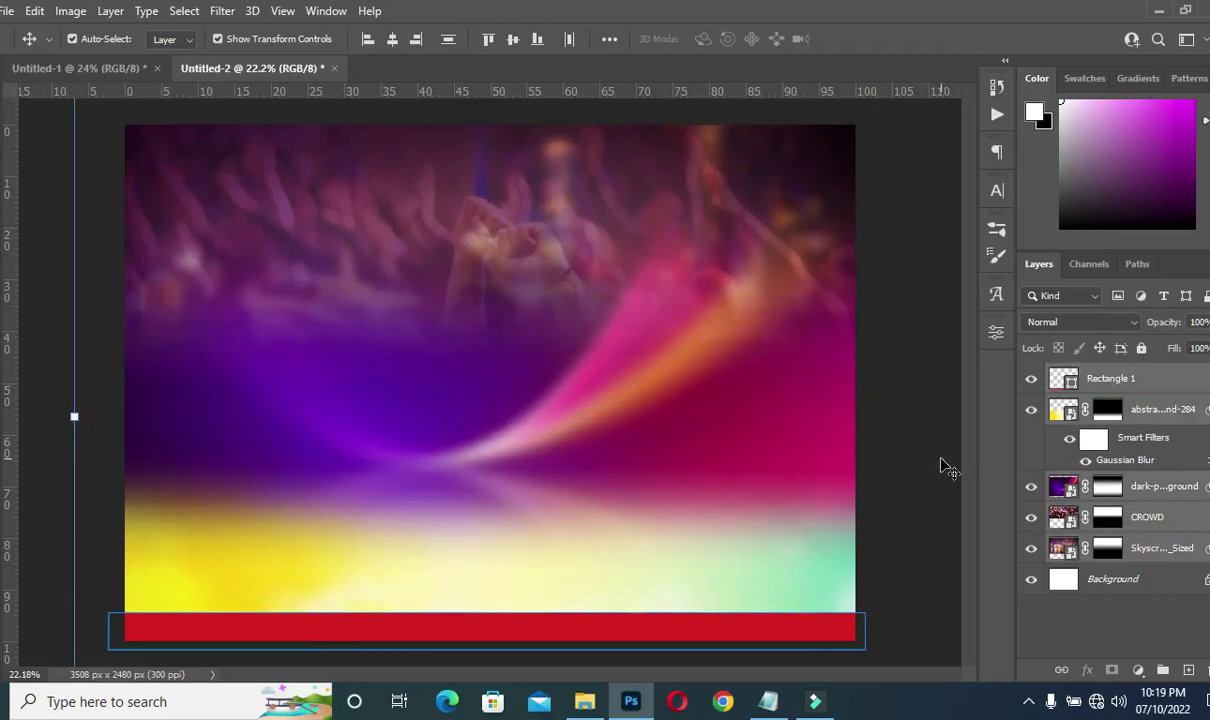
key("ctrl+g")
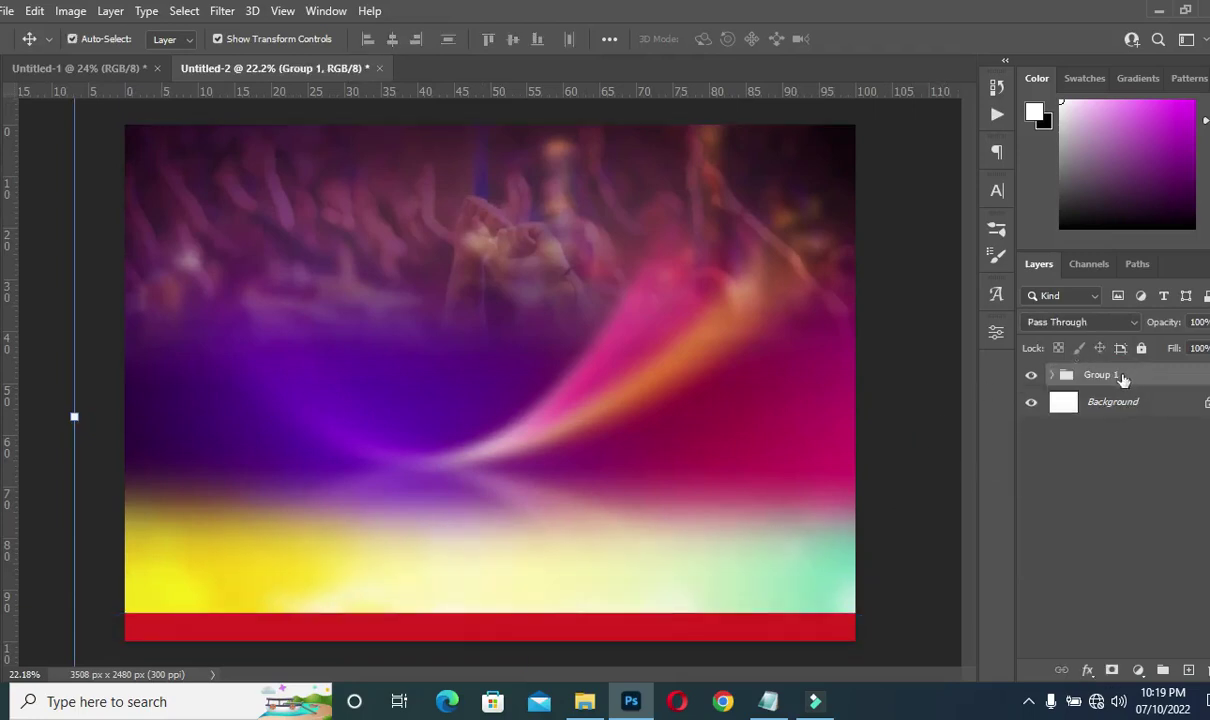
double_click(1102, 375)
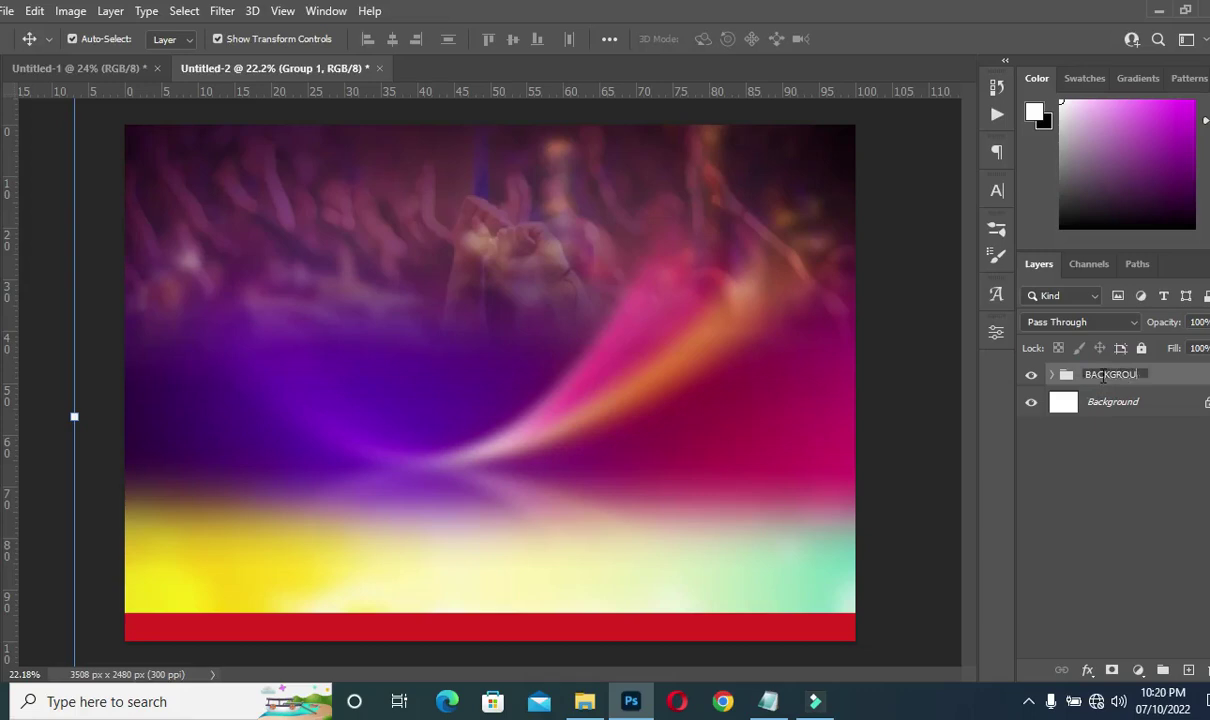
key("Return")
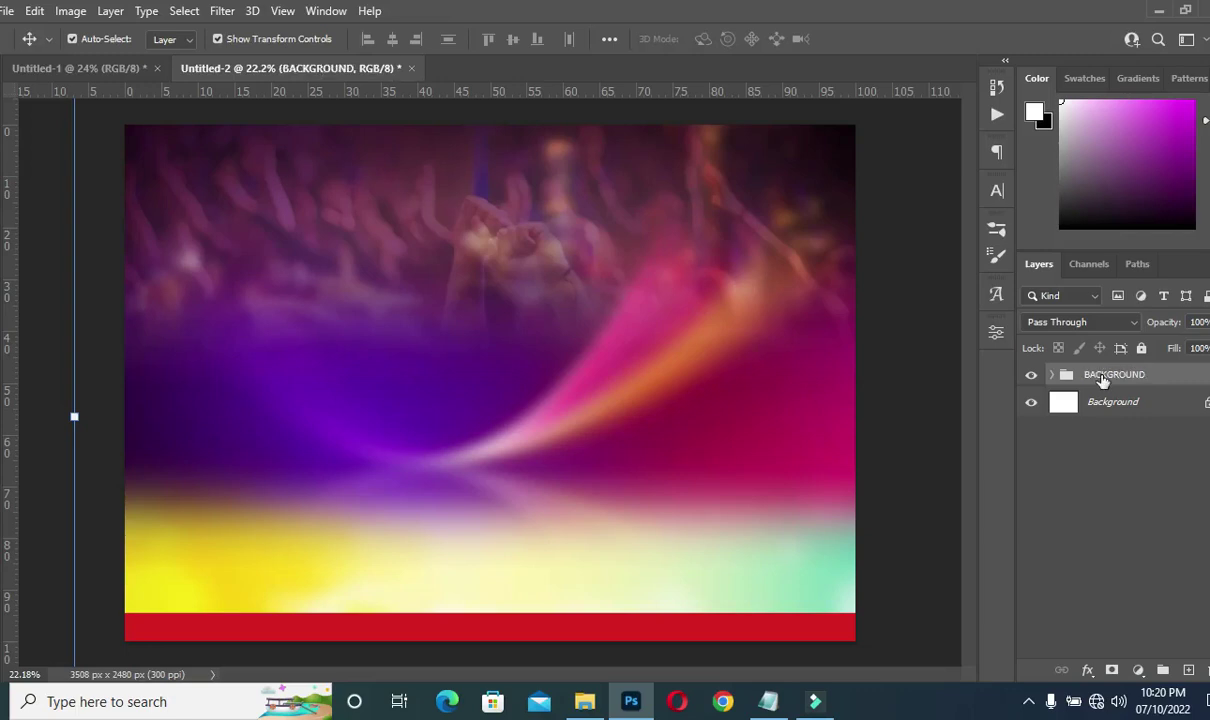
left_click(880, 372)
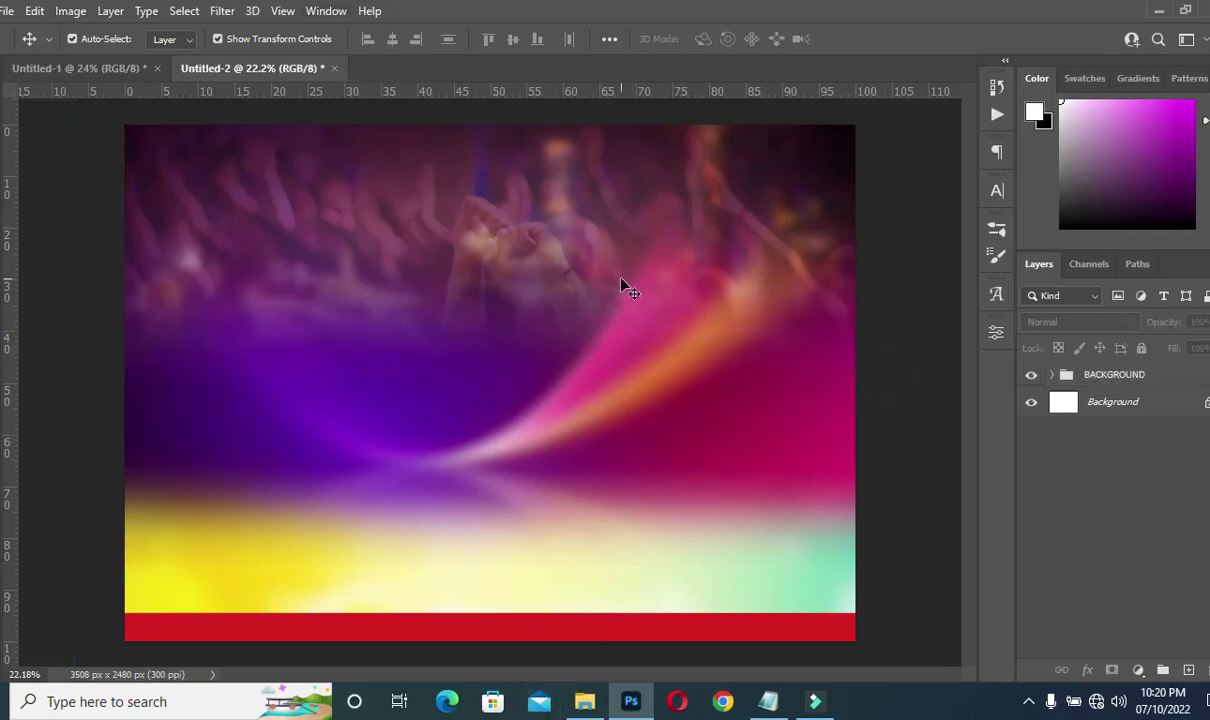
- Place the uec church logo image from the UE folder onto the canvas, left of centre
left_click(585, 701)
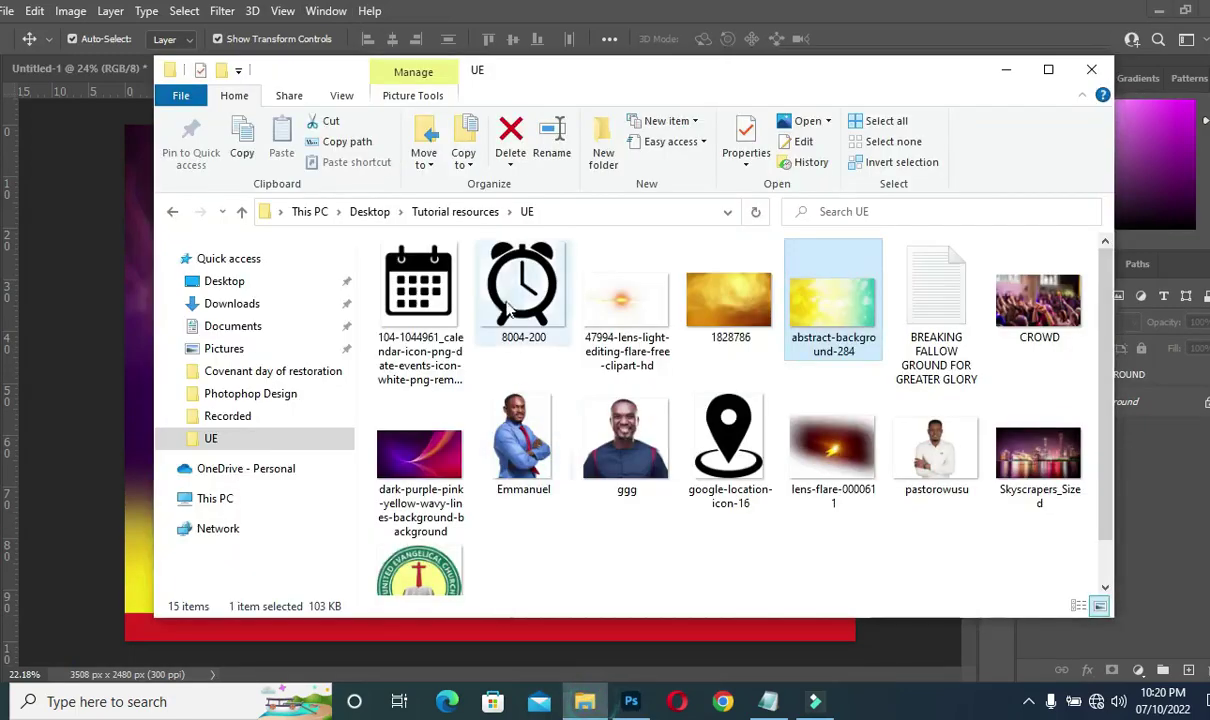
scroll(440, 470, "down", 1)
left_click(435, 540)
left_click_drag(435, 540, 86, 204)
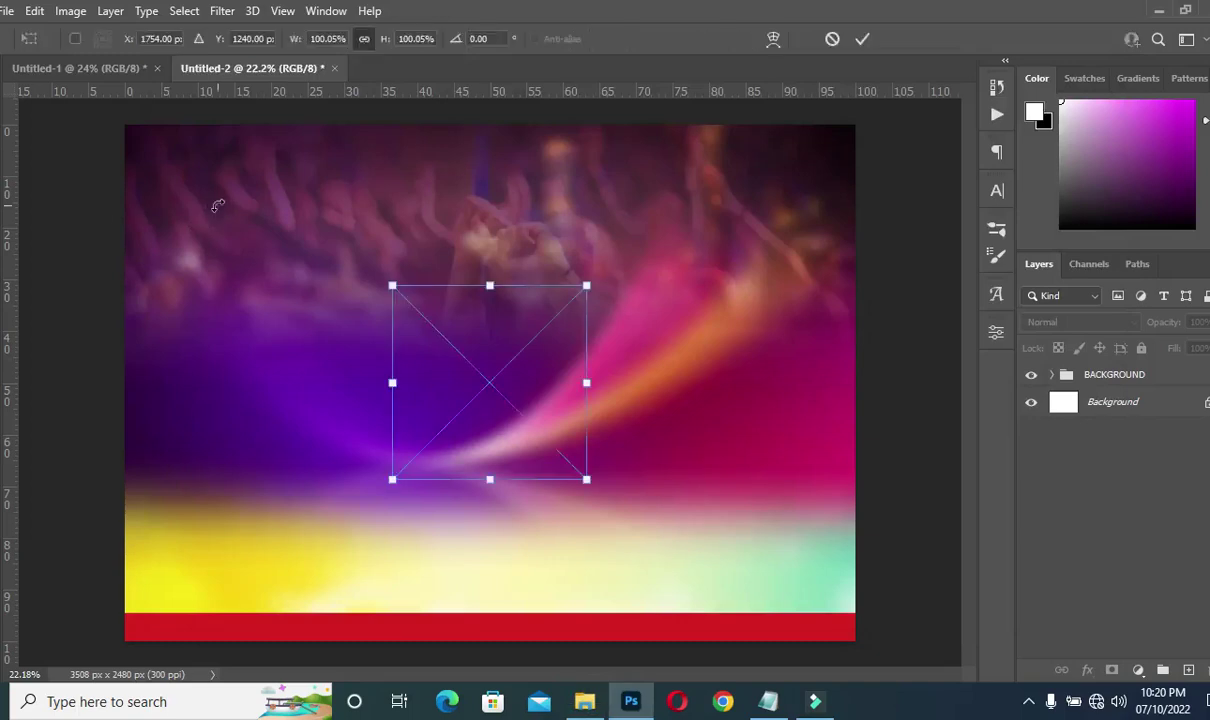
left_click_drag(527, 366, 457, 320)
key("Return")
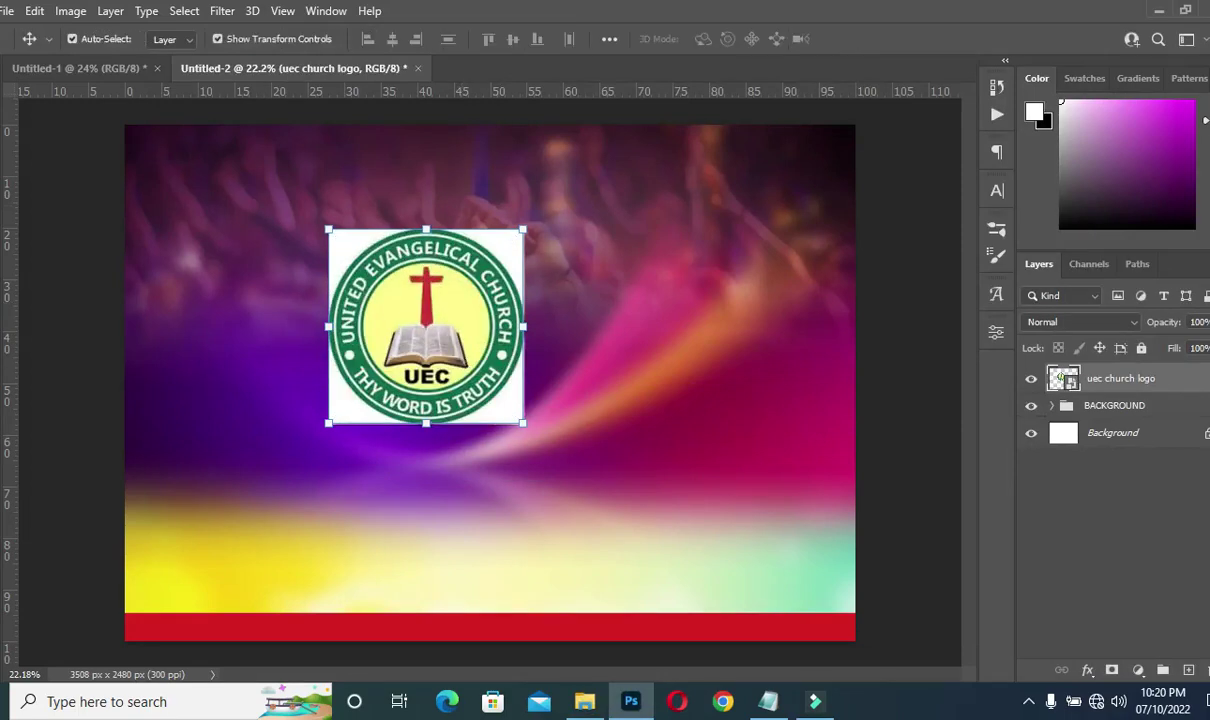
- Rasterize the uec church logo layer and delete the white corners around the round emblem using the Magic Wand tool
right_click(1130, 381)
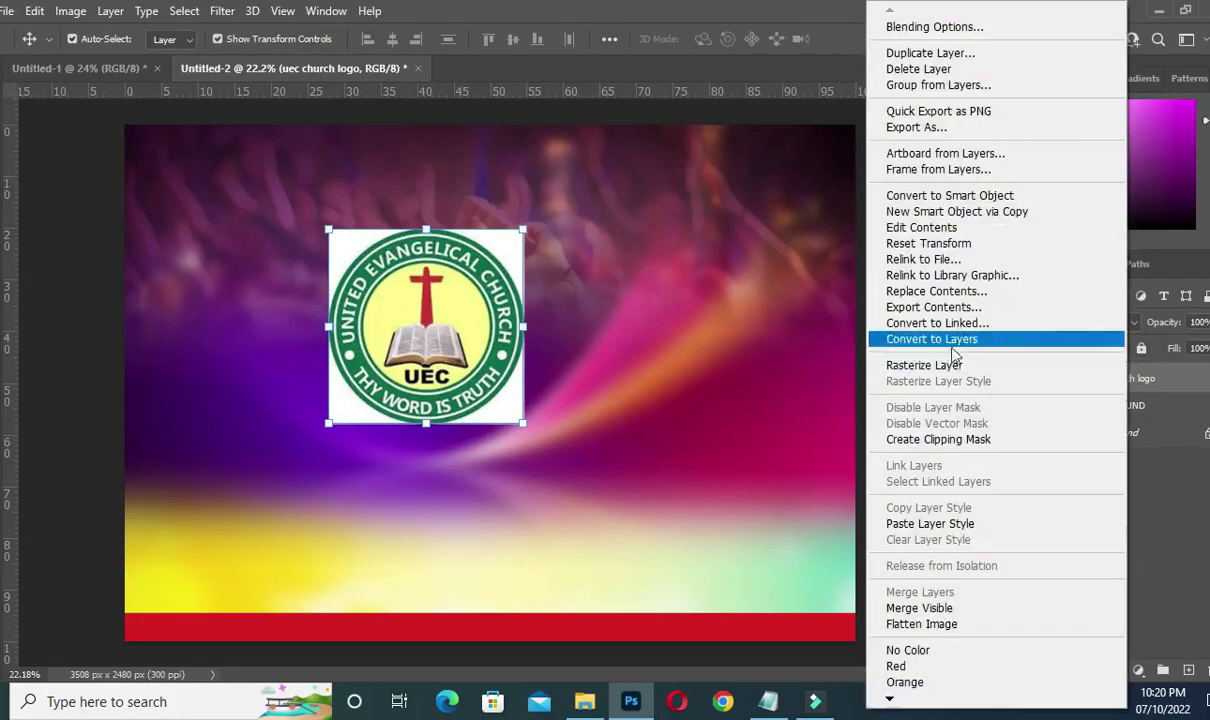
left_click(900, 362)
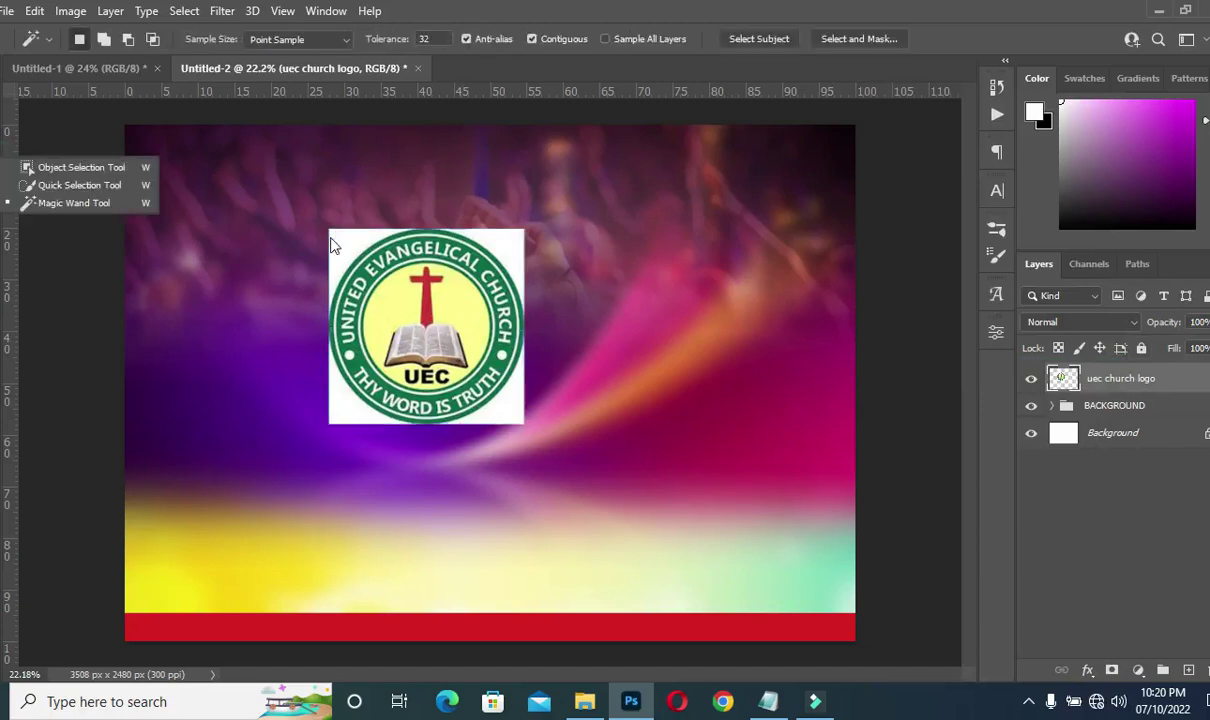
left_click_drag(70, 205, 69, 199)
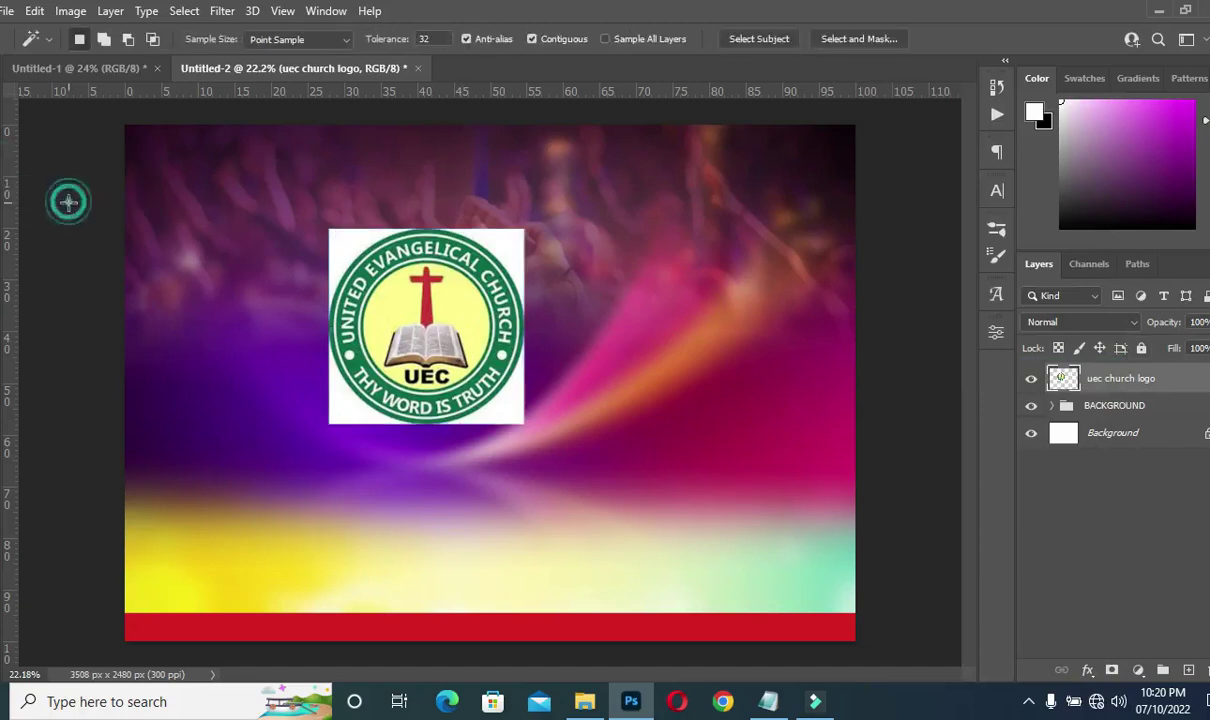
left_click(338, 250)
left_click(500, 242, "shift")
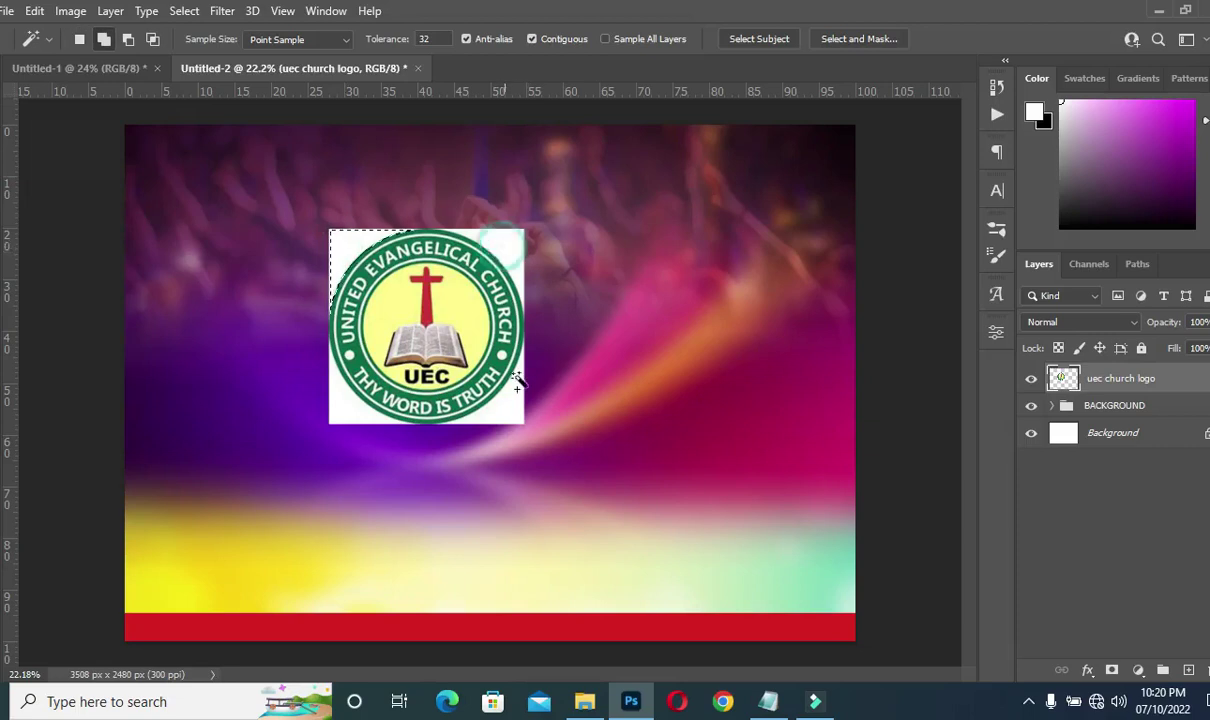
left_click(508, 410, "shift")
left_click(338, 410, "shift")
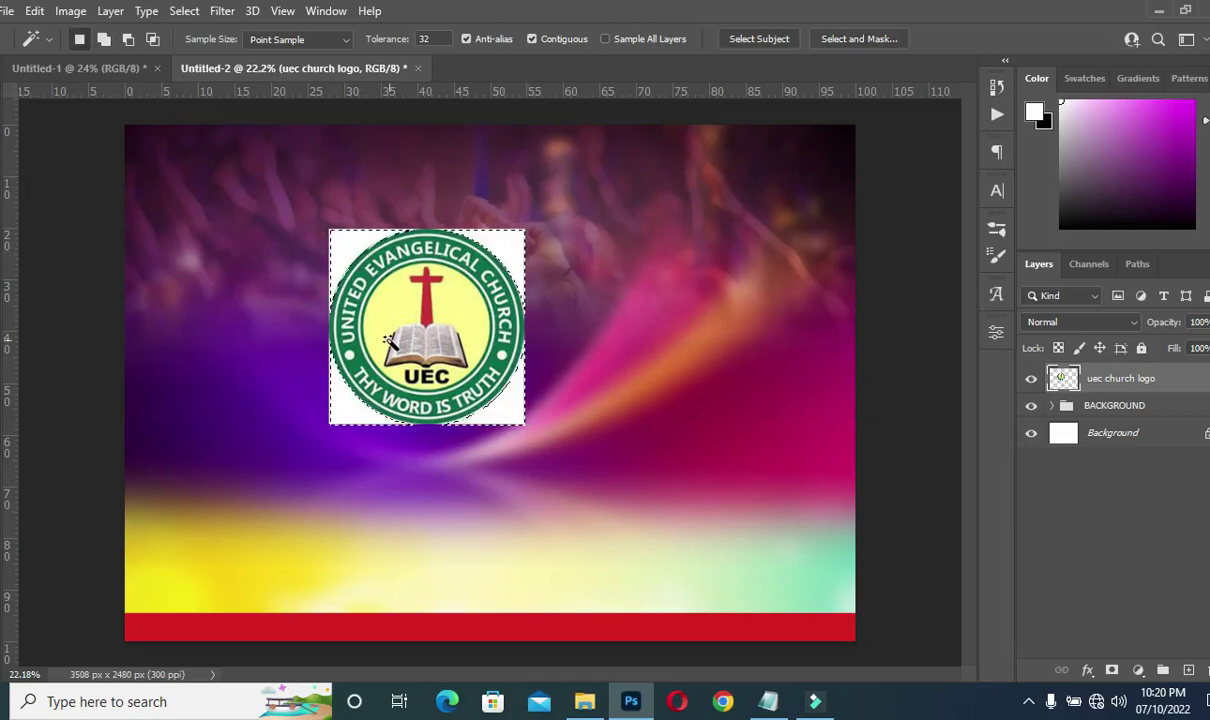
key("Delete")
key("ctrl+d")
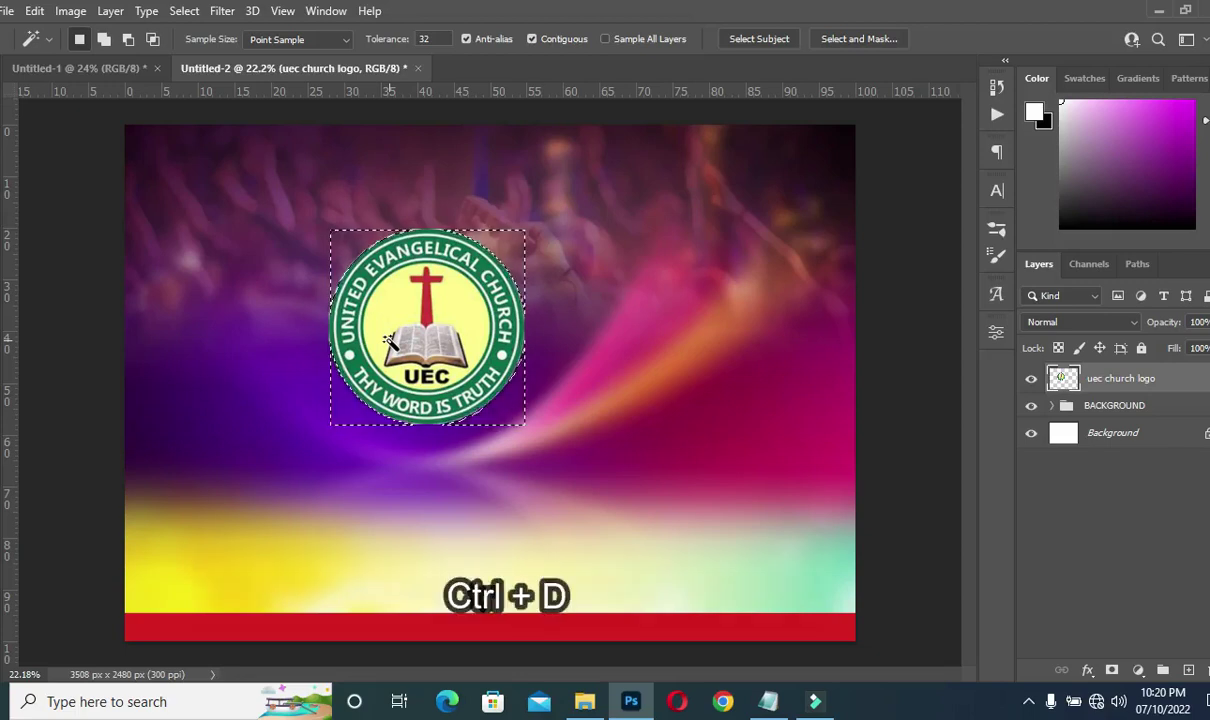
- Scale down the church logo and place it in the canvas's upper-left corner
key("ctrl+c")
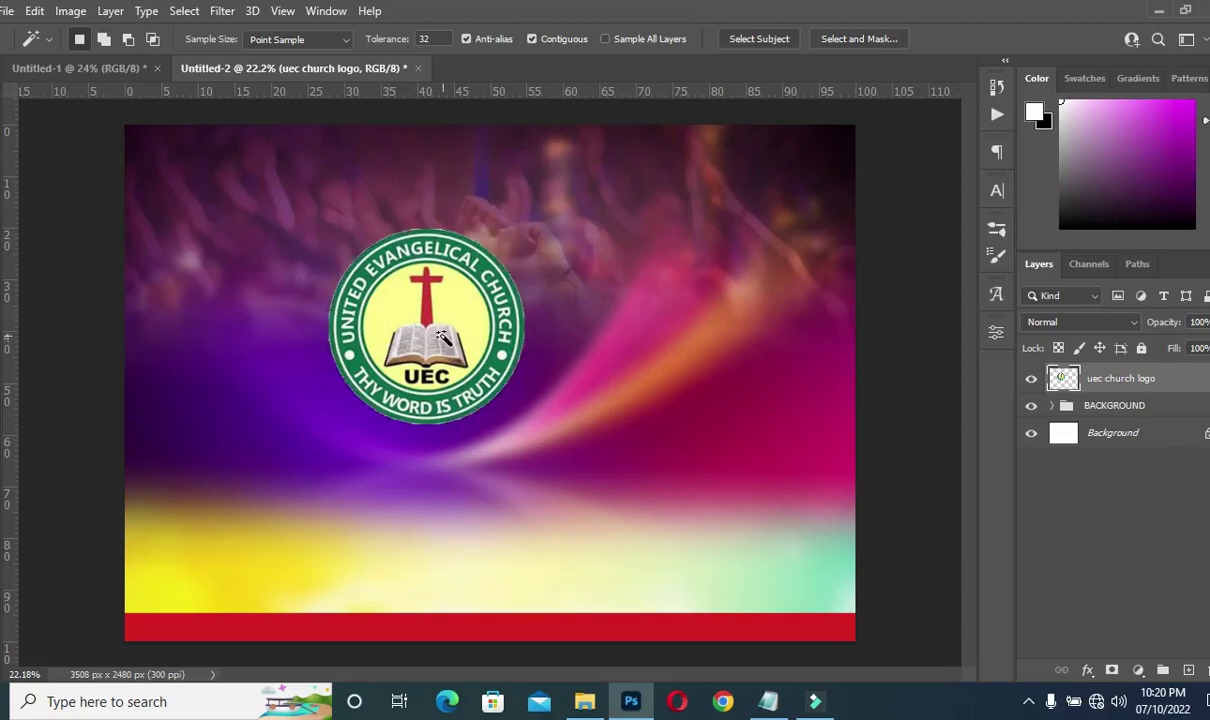
key("v")
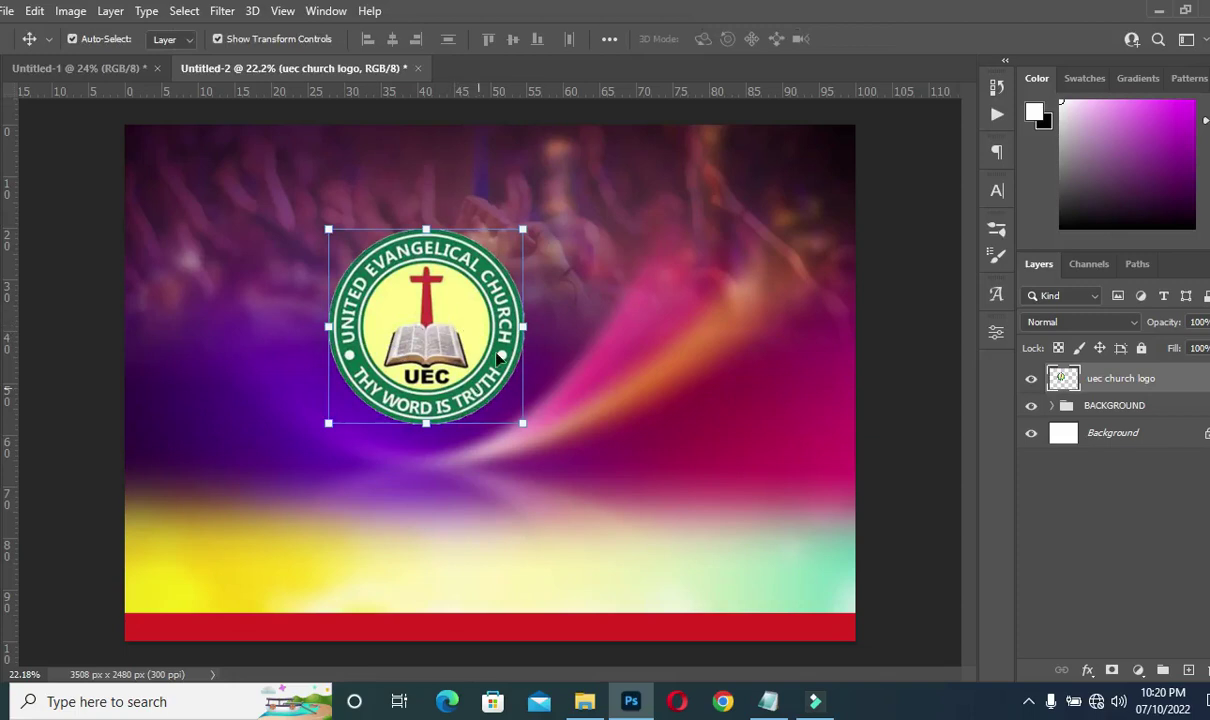
left_click_drag(523, 328, 203, 160)
left_click(893, 39)
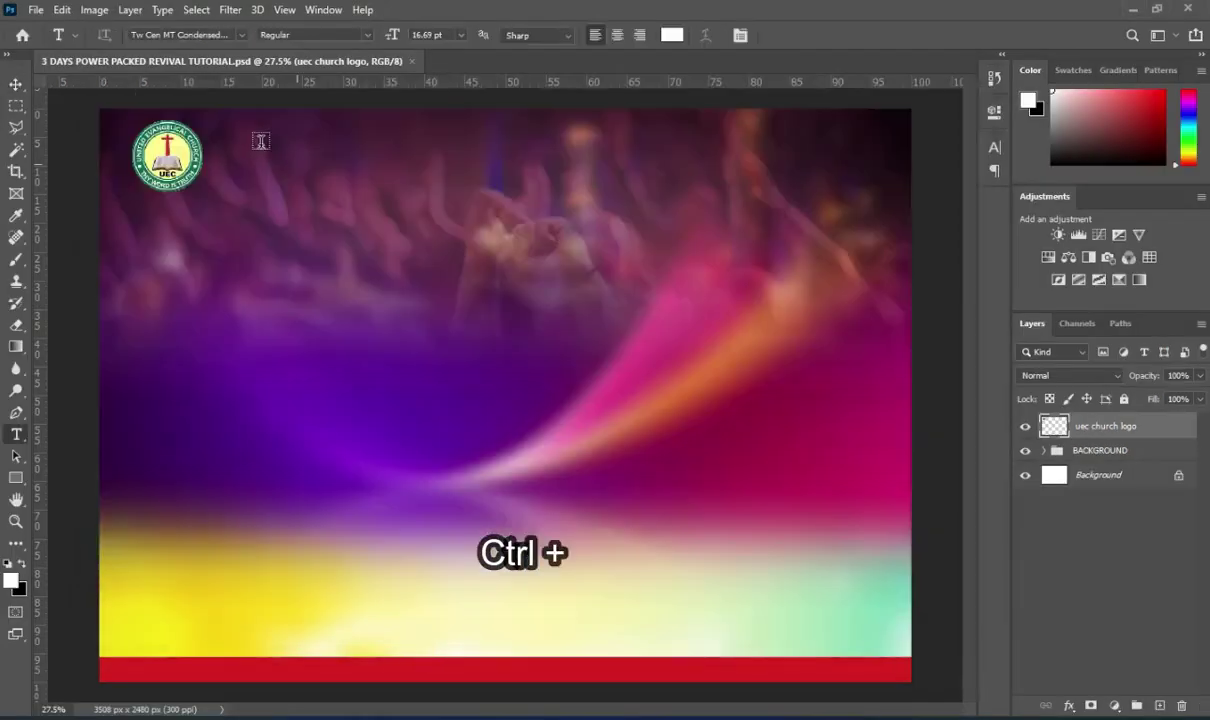
- Add the text UNITED EVANGELICAL CHURCH to the right of the logo and set its font to Bebas
left_click_drag(260, 131, 338, 150)
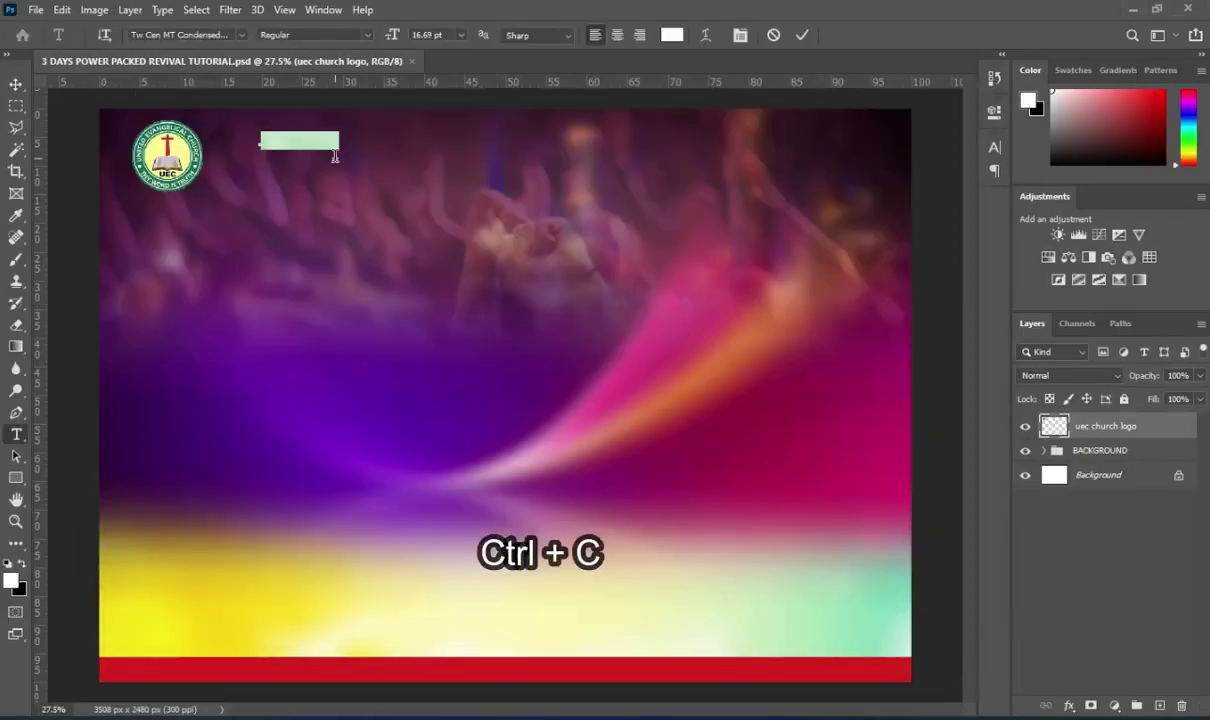
key("ctrl+v")
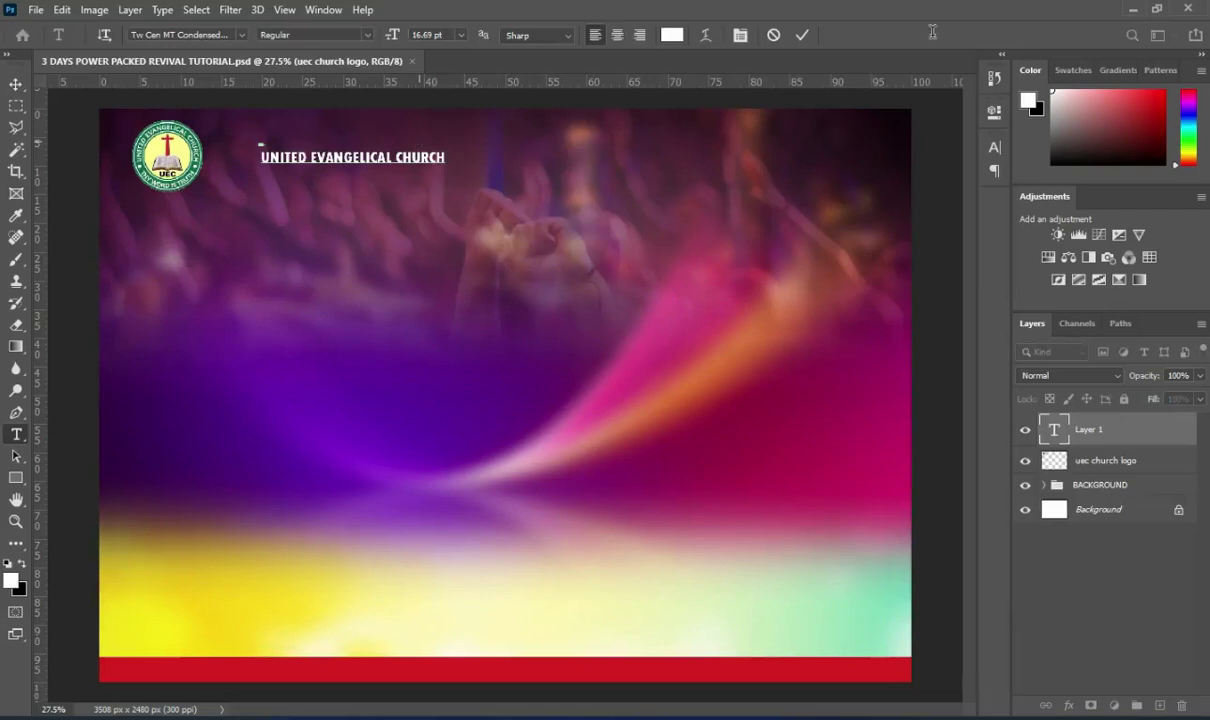
left_click(805, 38)
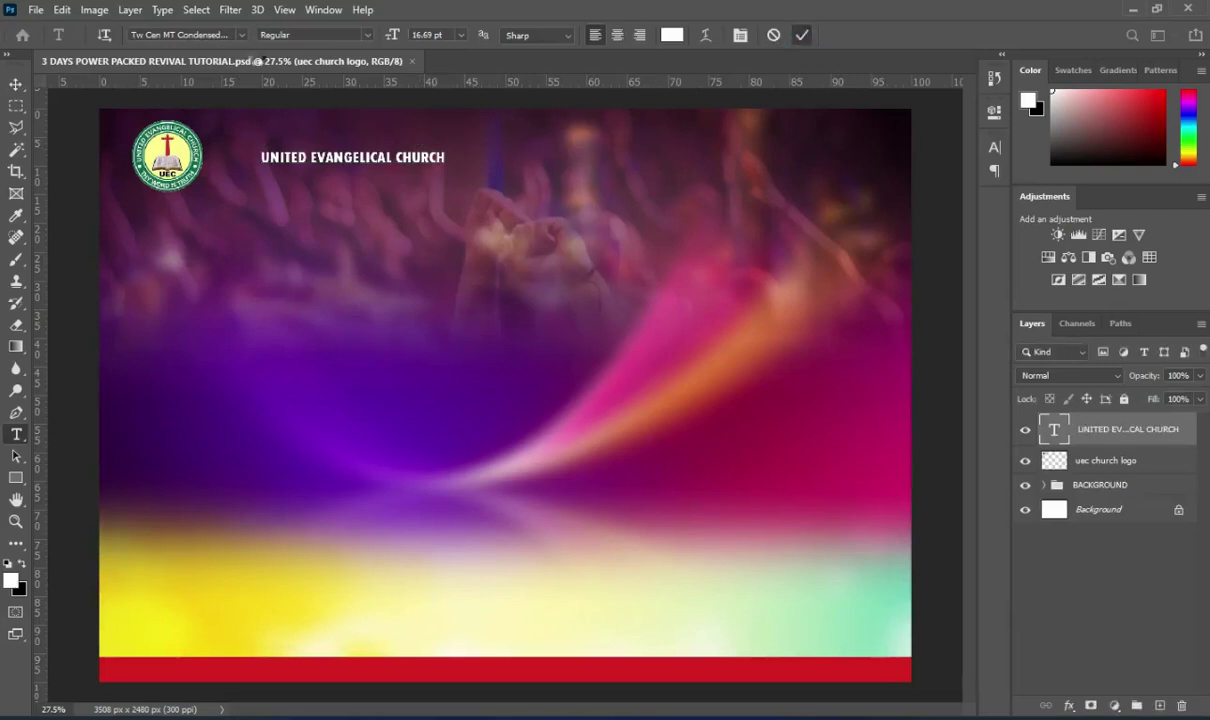
left_click(242, 36)
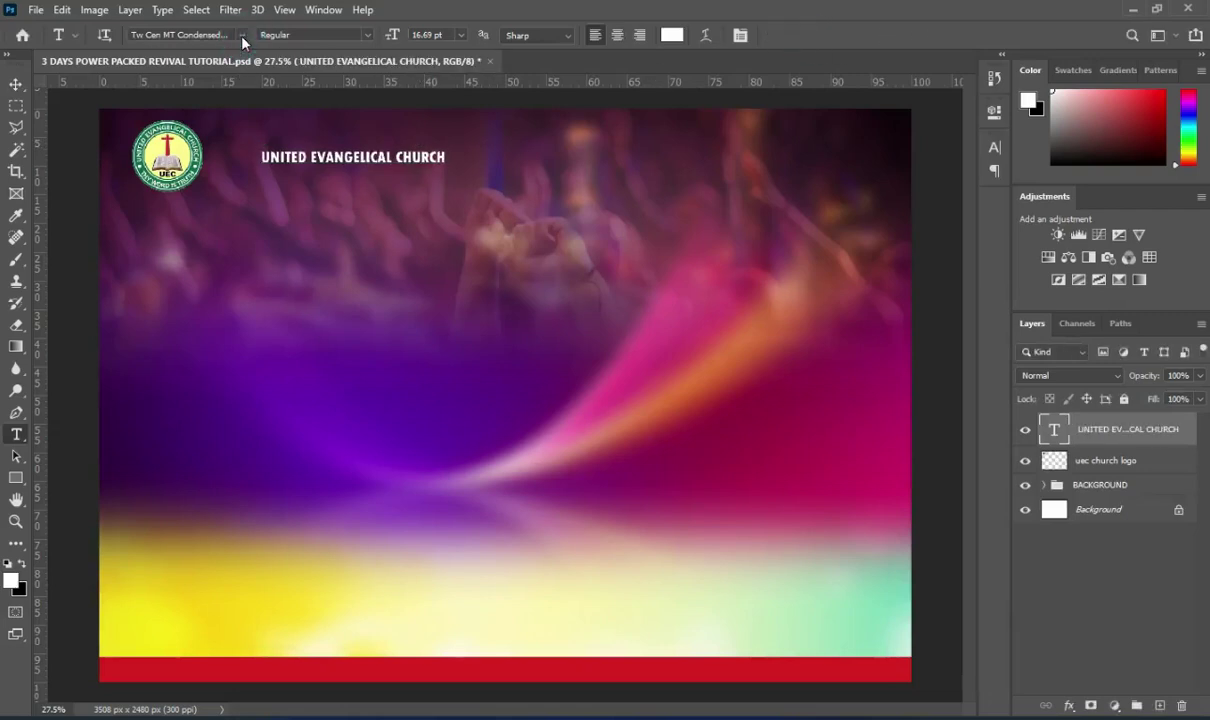
type("beb")
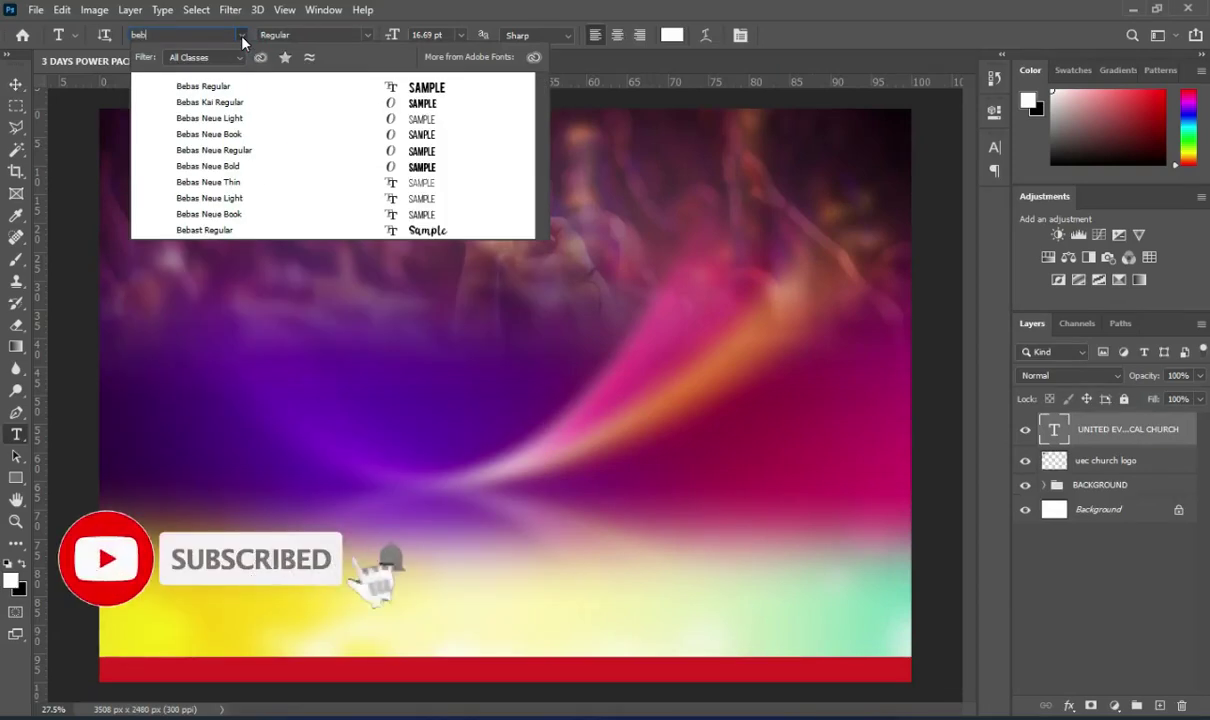
key("Return")
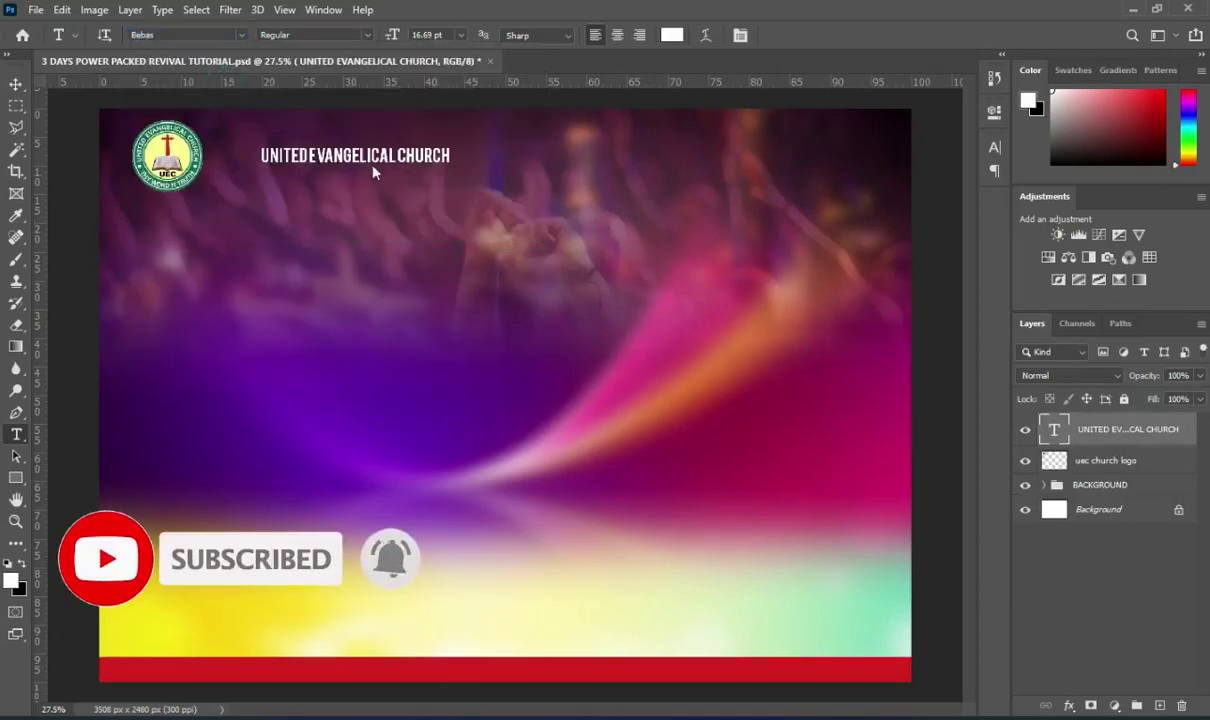
- Enlarge the church name text to about 135% and move it up close beside the logo
left_click(14, 85)
left_click_drag(455, 160, 516, 170)
left_click_drag(357, 163, 313, 149)
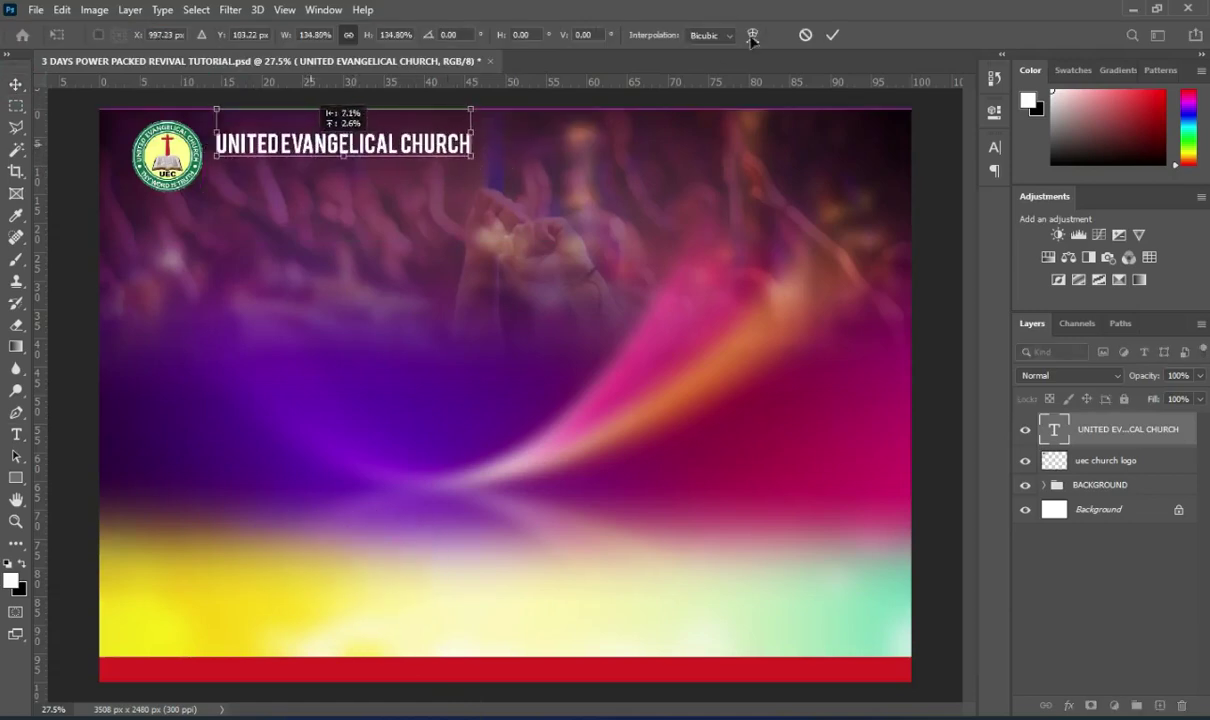
left_click(831, 35)
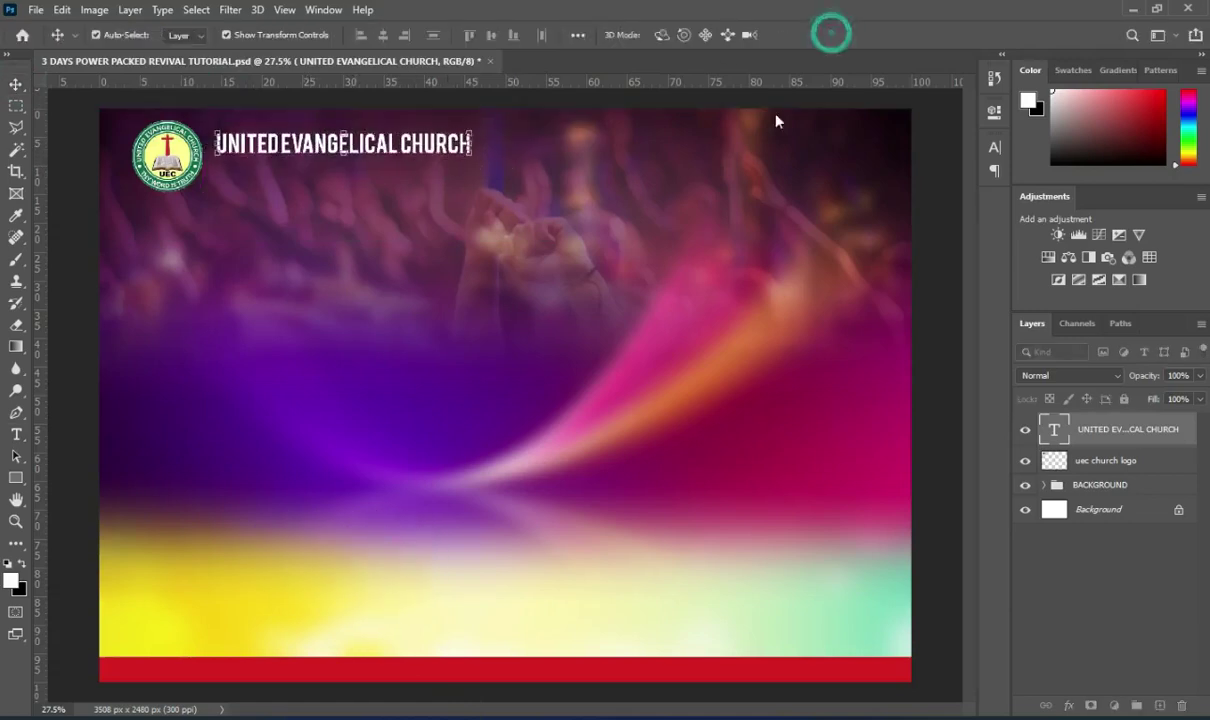
- Duplicate the church name text, place the copy directly beneath the original and set its font to Poppins Bold
key("ctrl+j")
left_click_drag(390, 145, 376, 172)
key("t")
left_click(388, 168)
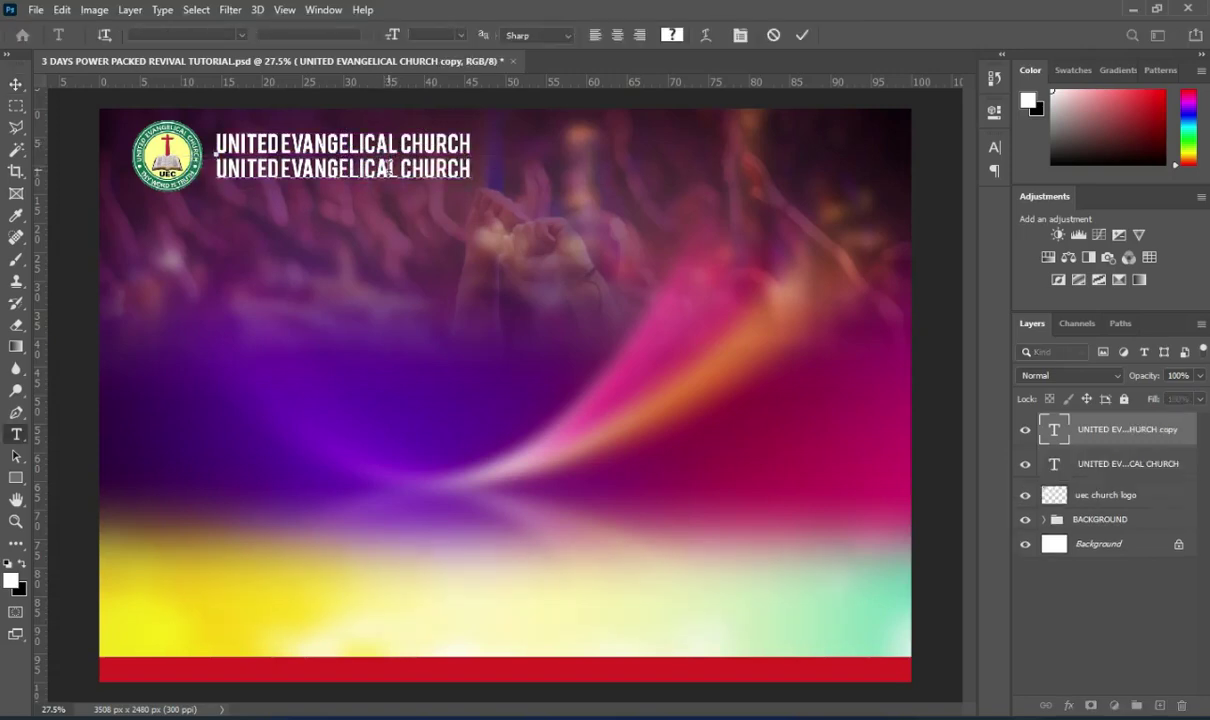
key("ctrl+a")
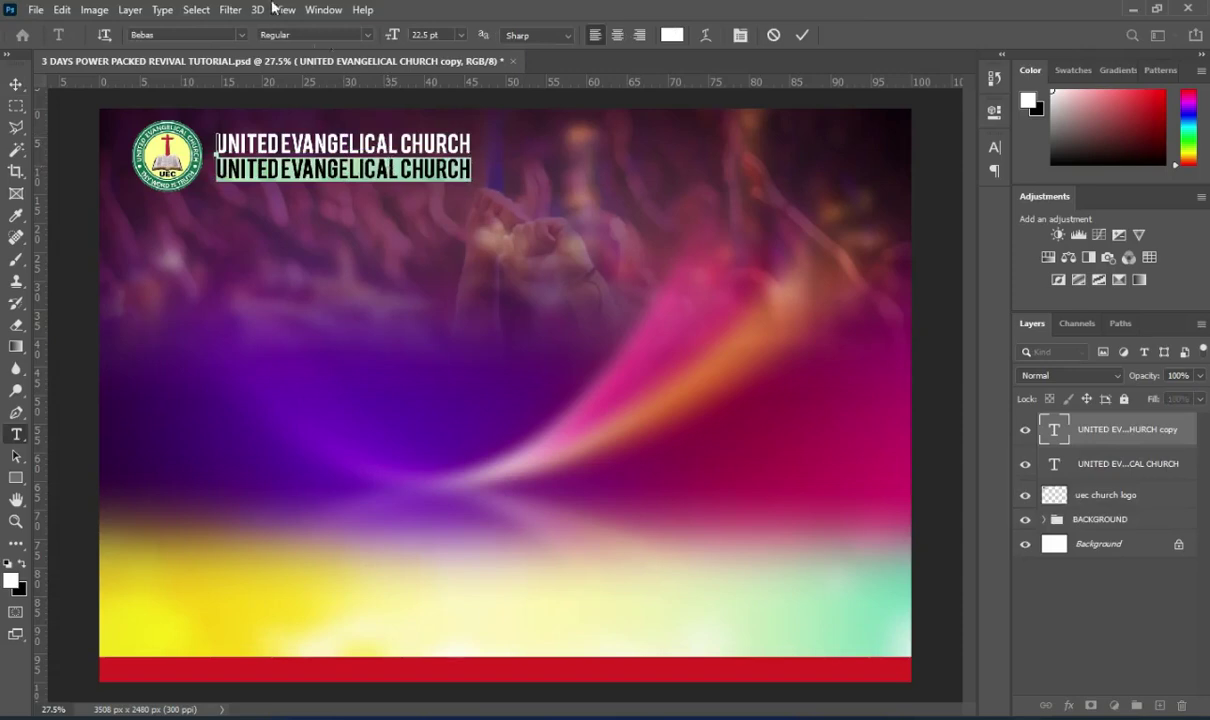
left_click(240, 35)
type("po")
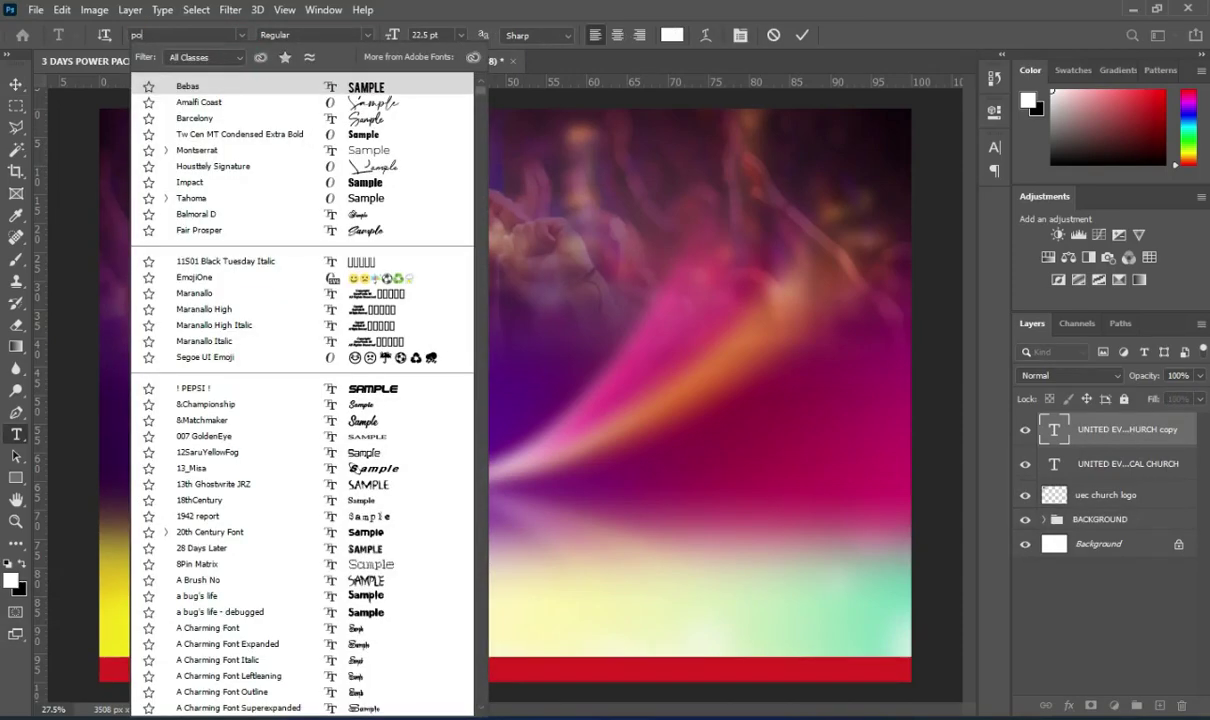
left_click(208, 283)
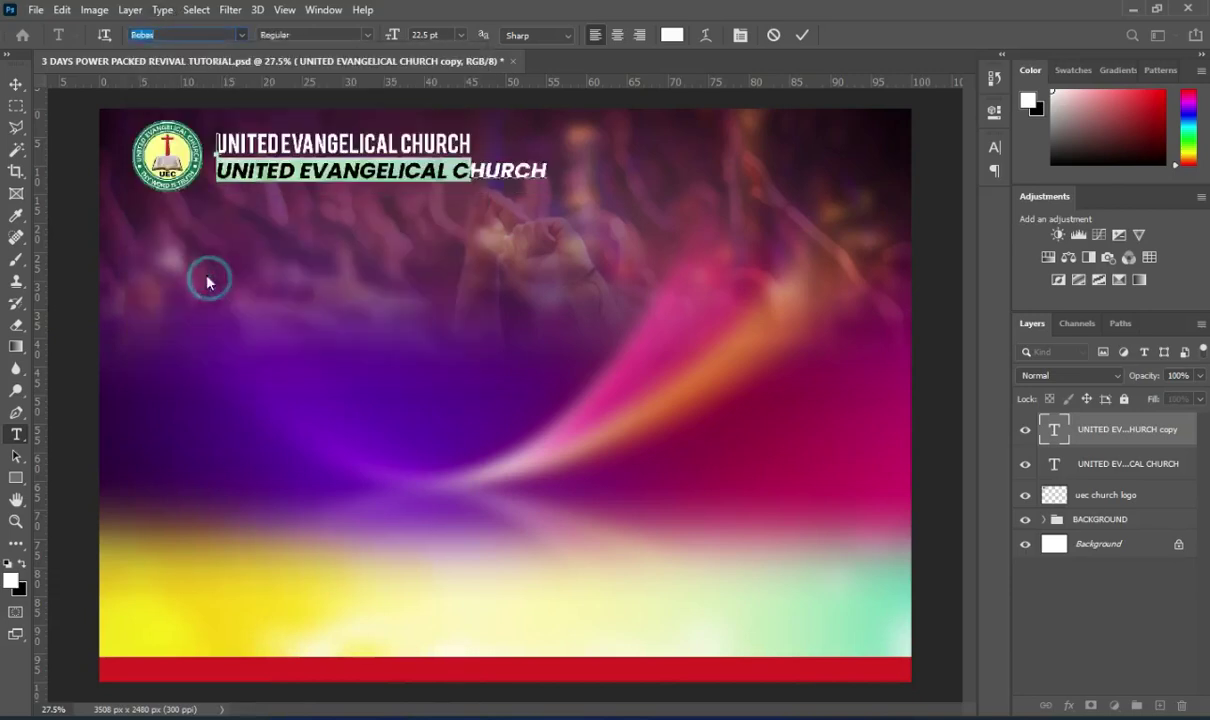
- Replace the duplicated text with SULEJA HEADQUARTERS copied from the Notepad notes and position it just under the church name
left_click(816, 716)
left_click_drag(226, 229, 97, 229)
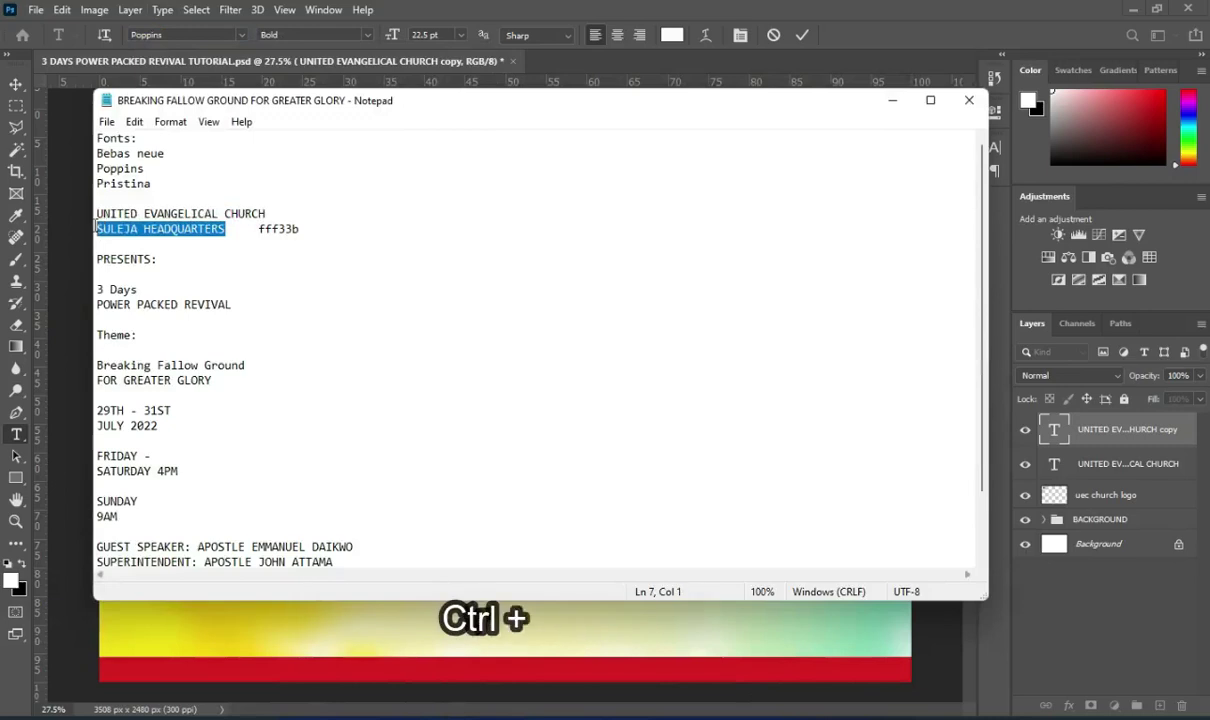
key("ctrl+c")
left_click(892, 100)
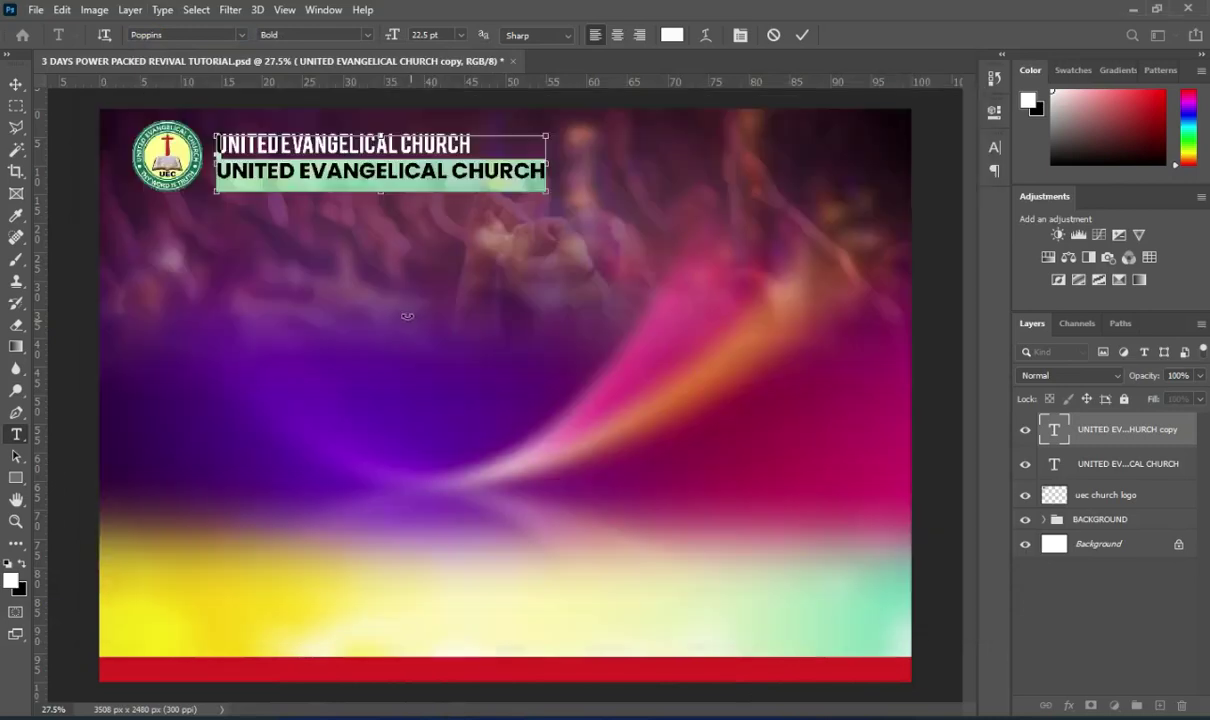
key("ctrl+v")
left_click(803, 36)
key("v")
left_click_drag(445, 148, 450, 168)
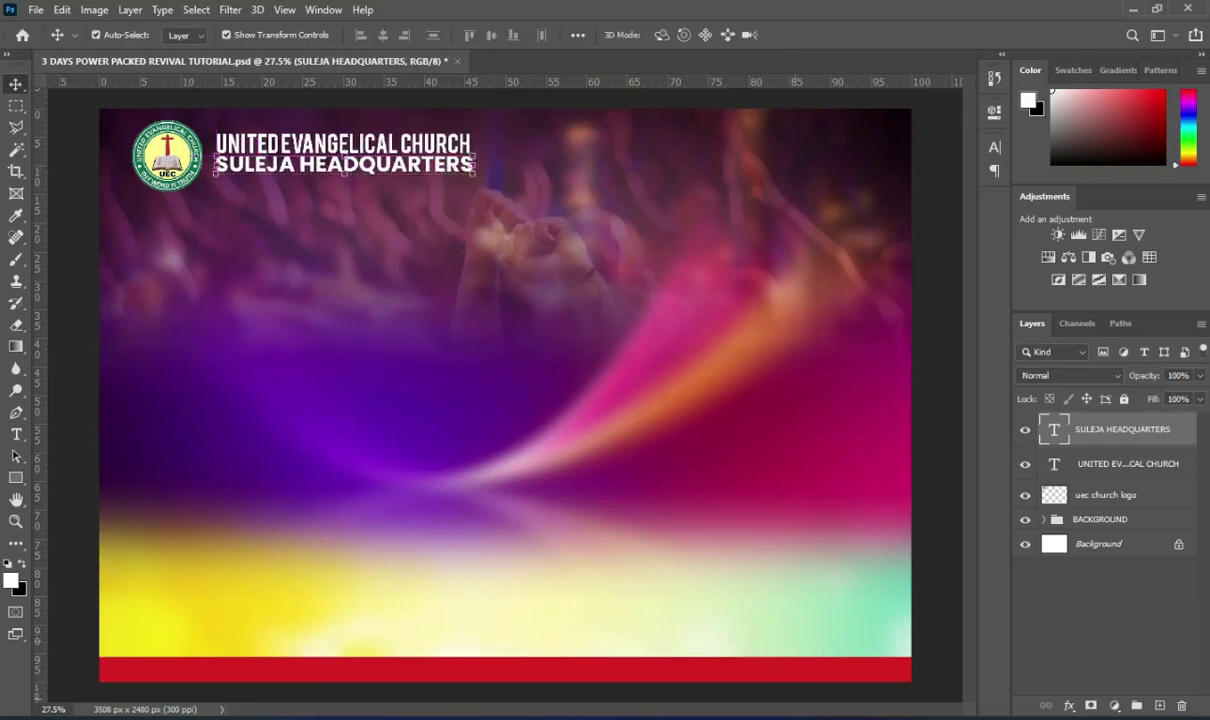
- Set the SULEJA HEADQUARTERS text colour to fff33b, copied from the Notepad notes
key("alt+Tab")
double_click(290, 229)
key("ctrl+c")
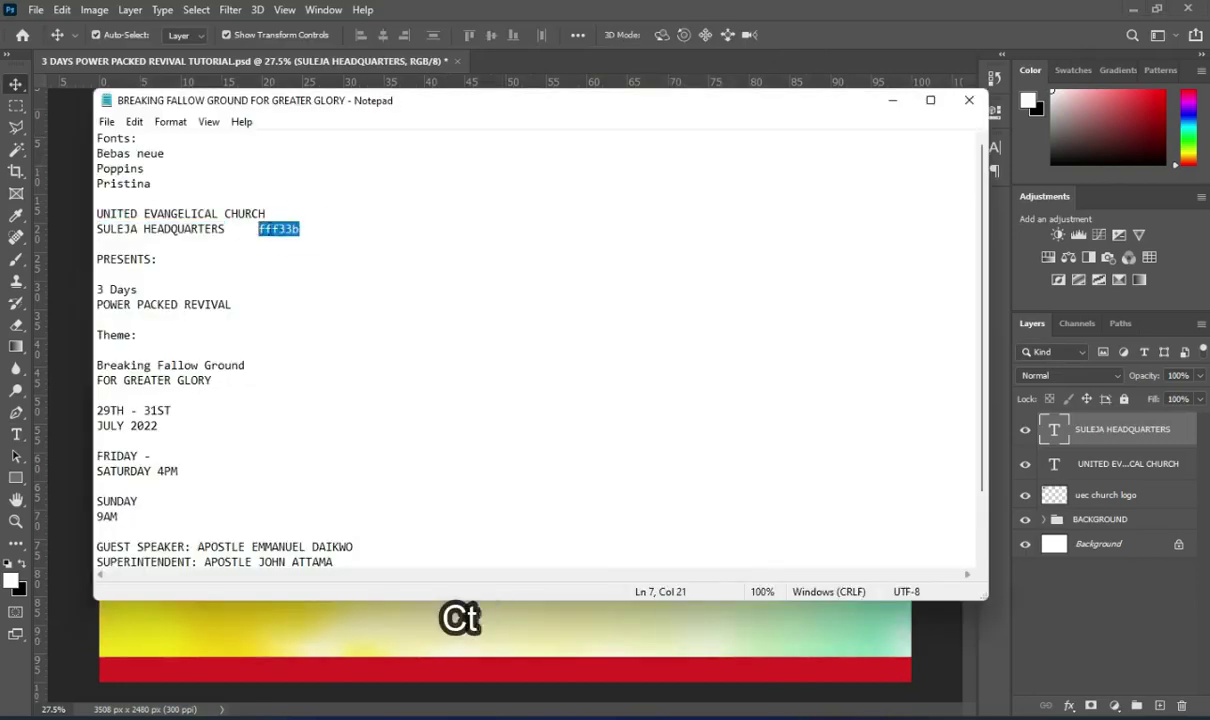
key("alt+Tab")
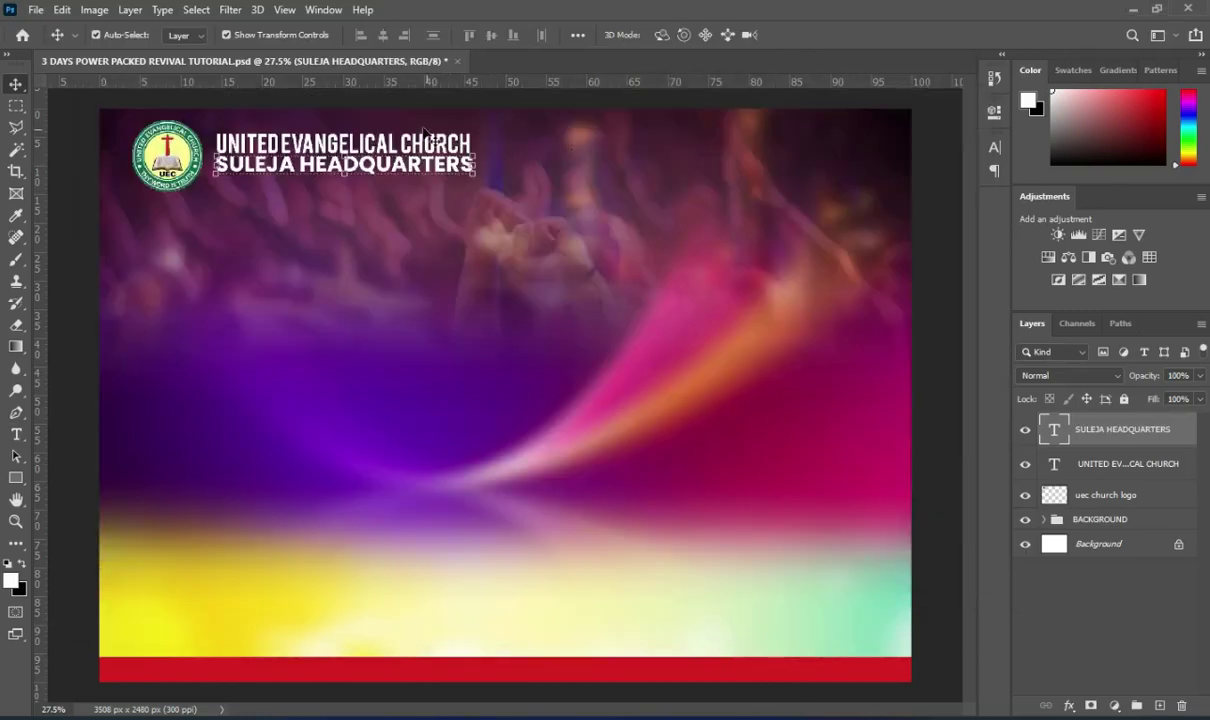
key("t")
left_click(636, 35)
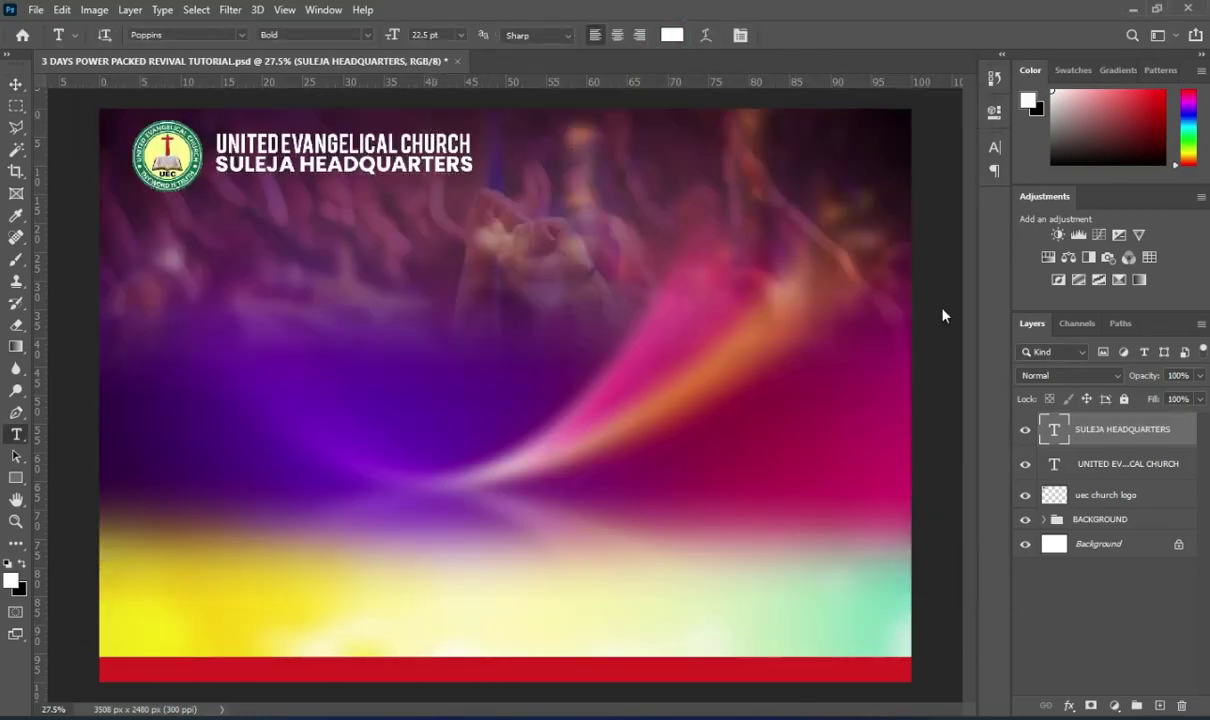
key("ctrl+v")
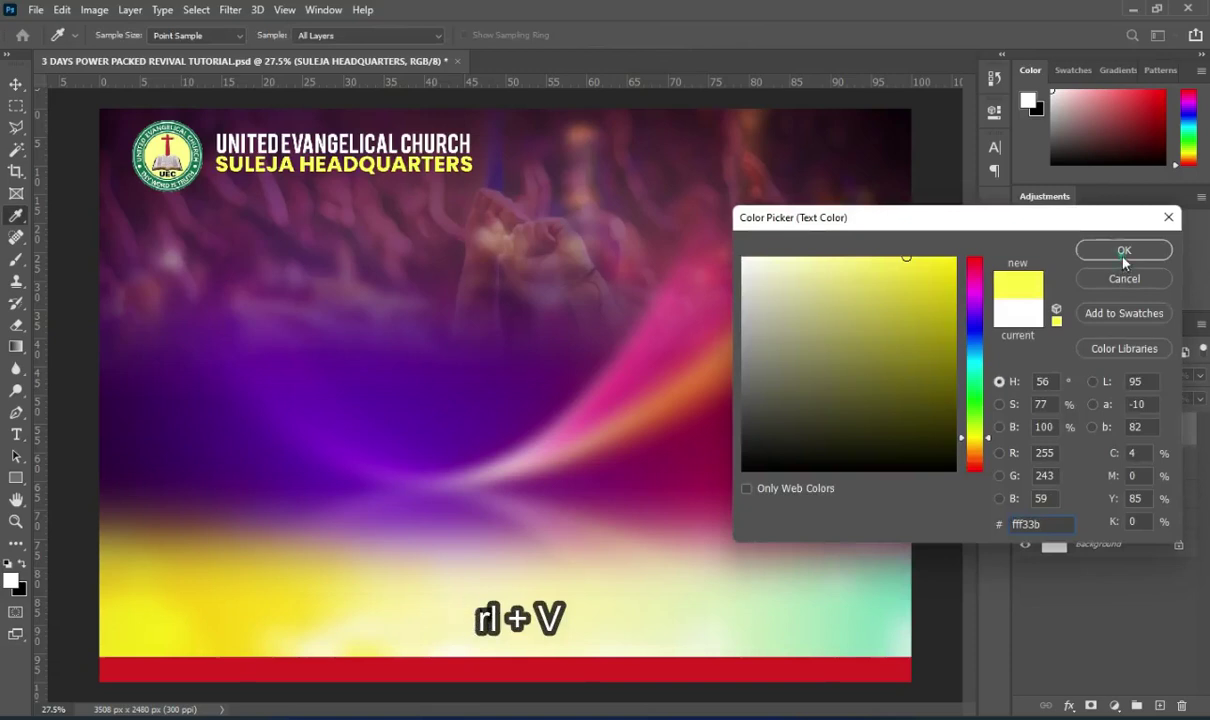
key("Return")
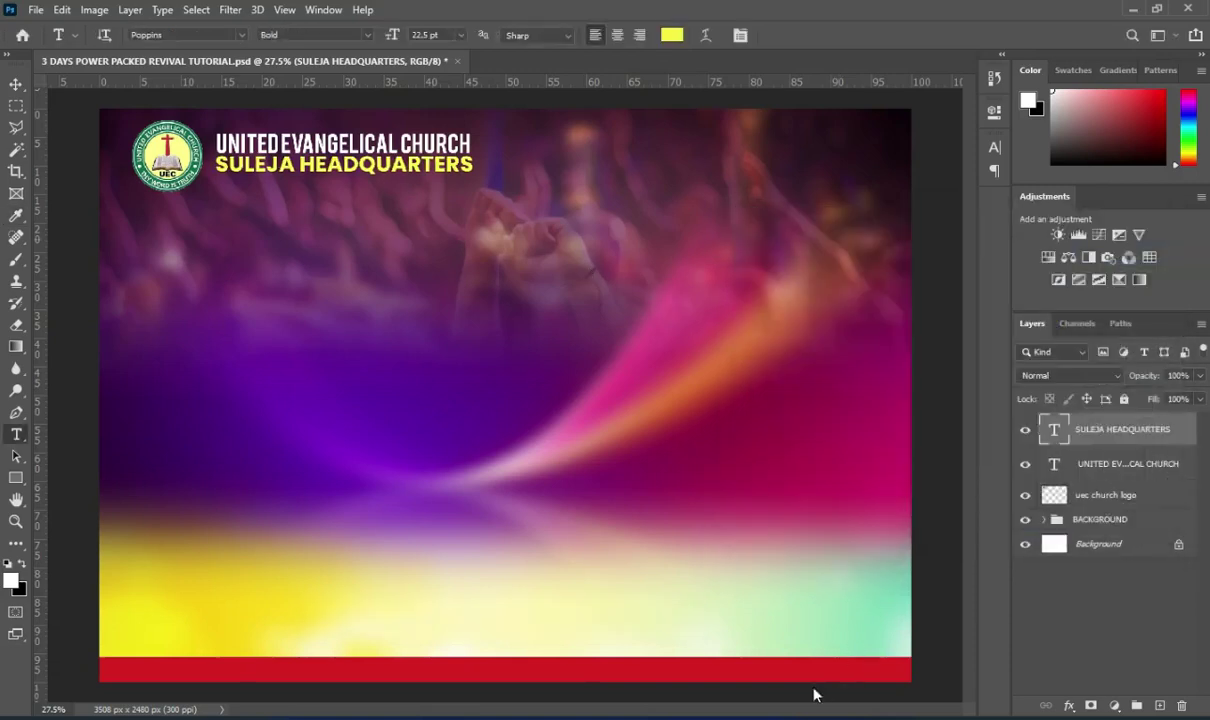
- Copy PRESENTS: from the Notepad notes and use it to replace the text of a SULEJA HEADQUARTERS duplicate placed directly beneath the original
key("alt+Tab")
left_click_drag(157, 259, 96, 259)
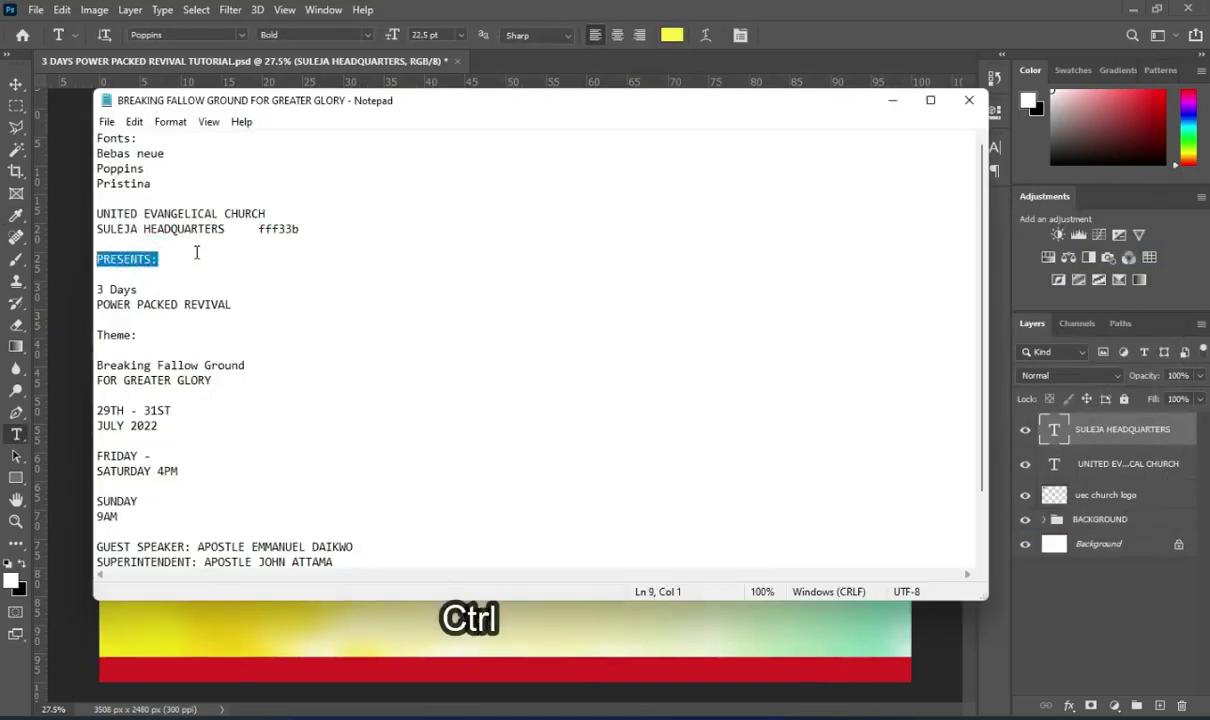
key("ctrl+c")
left_click(895, 104)
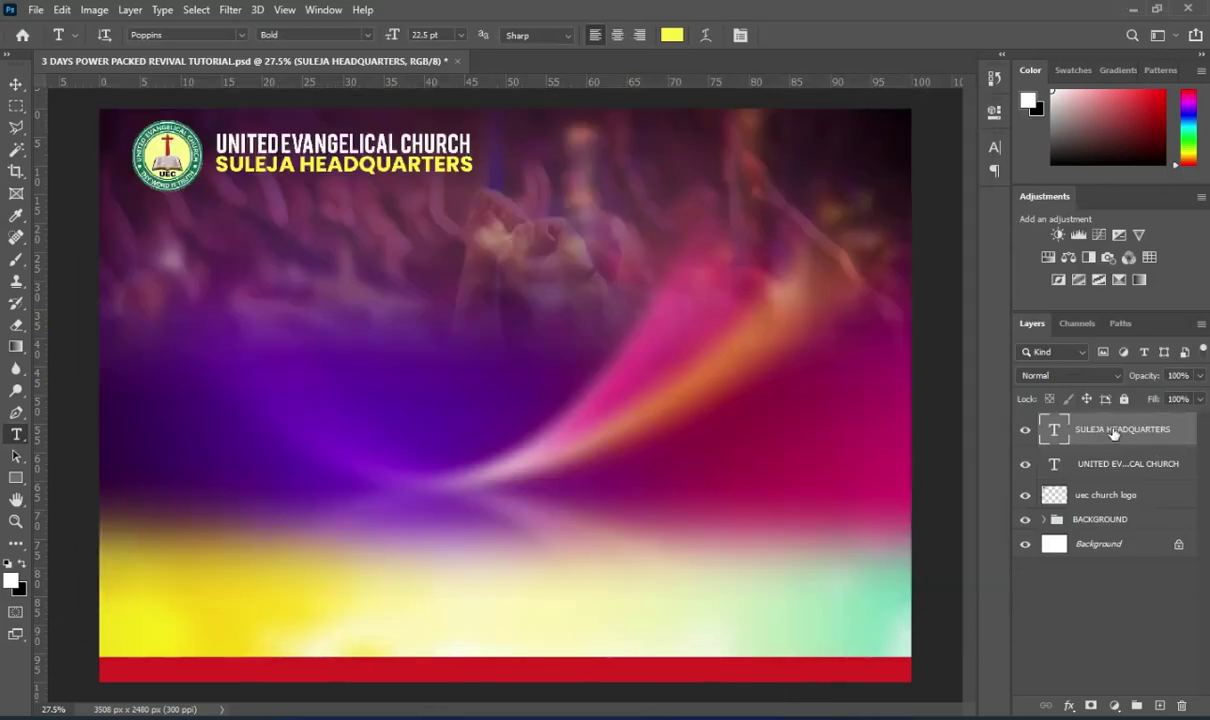
key("ctrl+j")
left_click_drag(399, 164, 399, 183)
triple_click(385, 178)
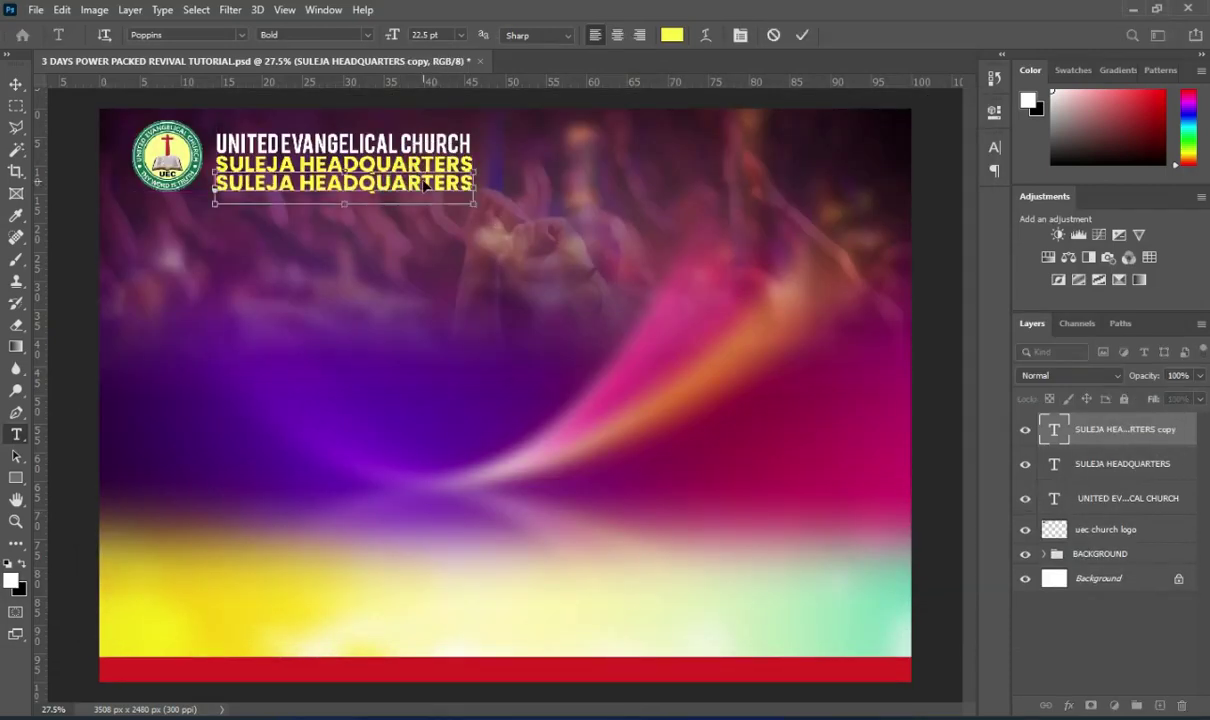
key("ctrl+v")
key("ctrl+v")
key("ctrl+Return")
- Set the letter tracking of the PRESENTS: text to 620
left_click(994, 147)
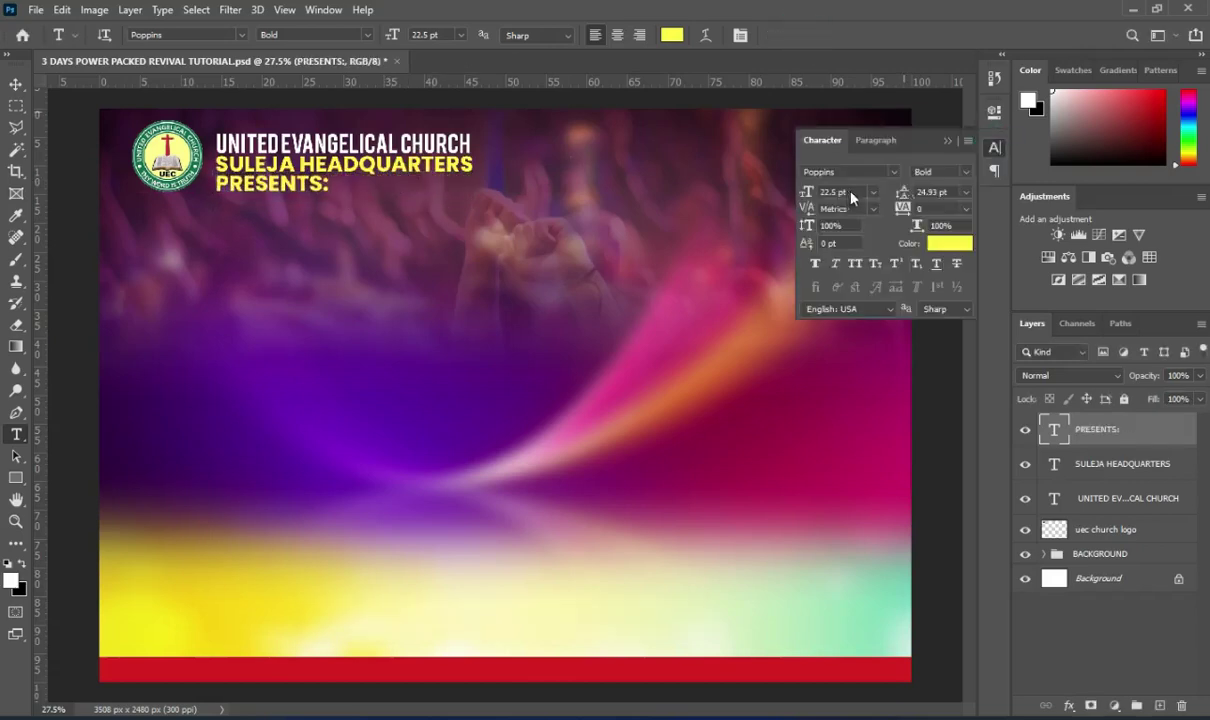
left_click_drag(907, 207, 927, 209)
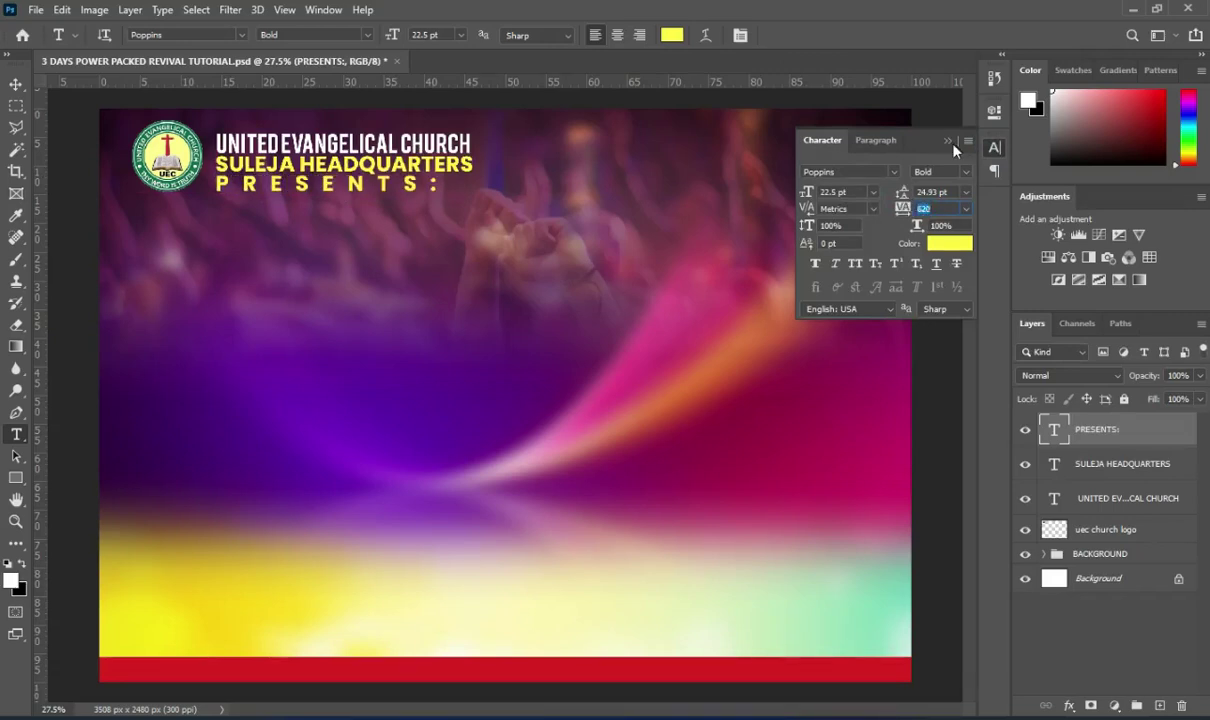
left_click(948, 141)
- Scale the PRESENTS: text down to about 66%, keeping it left-aligned under SULEJA HEADQUARTERS
left_click(16, 84)
left_click(436, 185)
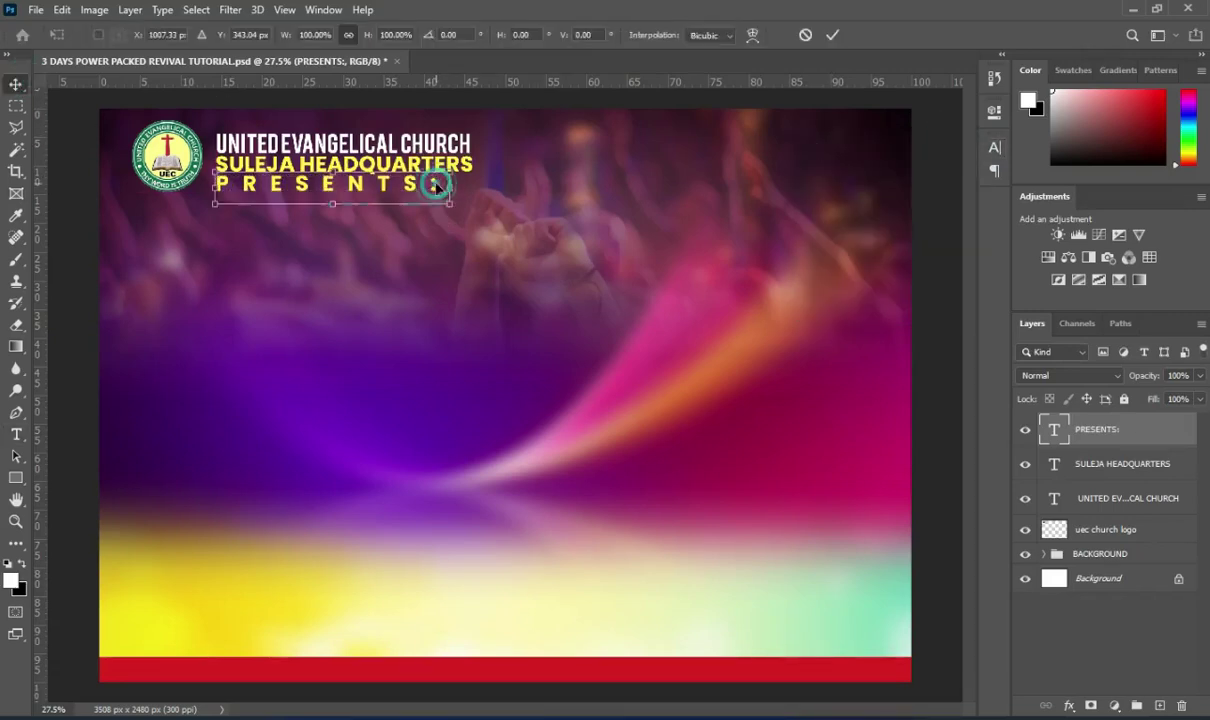
left_click_drag(450, 188, 367, 188)
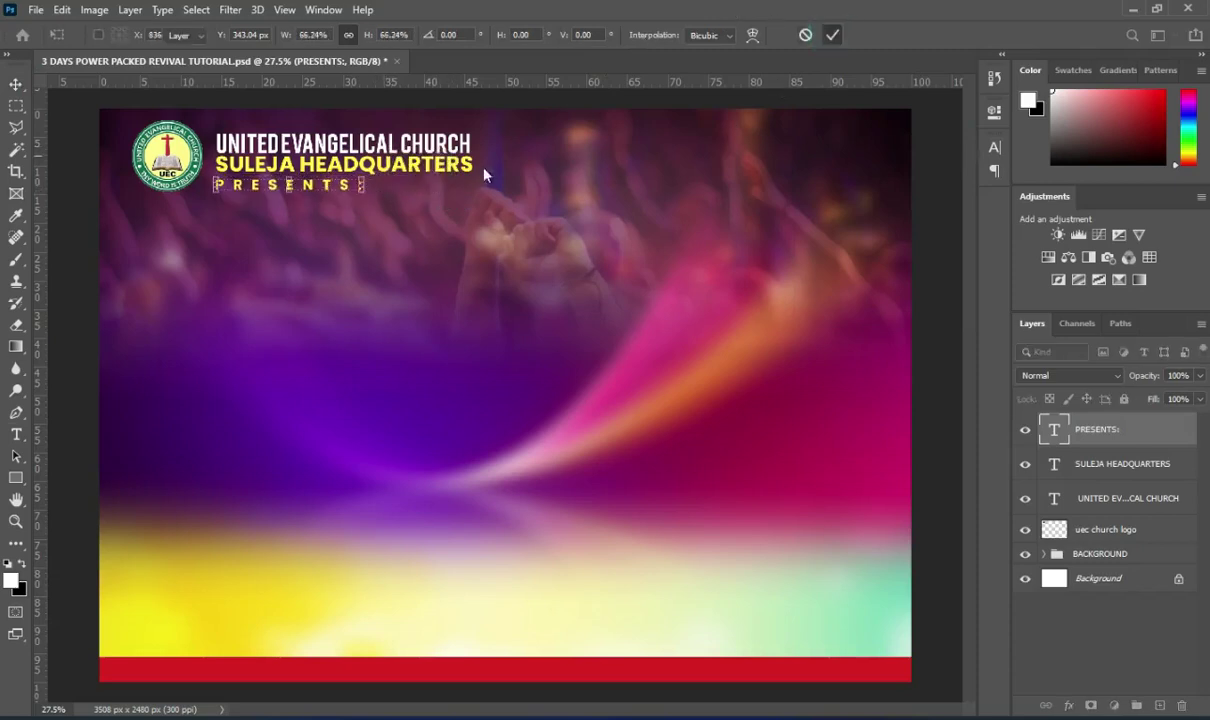
key("Return")
left_click(926, 264)
- Duplicate the SULEJA HEADQUARTERS text, place the copy below the header near the canvas centre and bring its layer to the top of the stack
left_click(425, 163)
key("ctrl+j")
left_click_drag(412, 167, 541, 240)
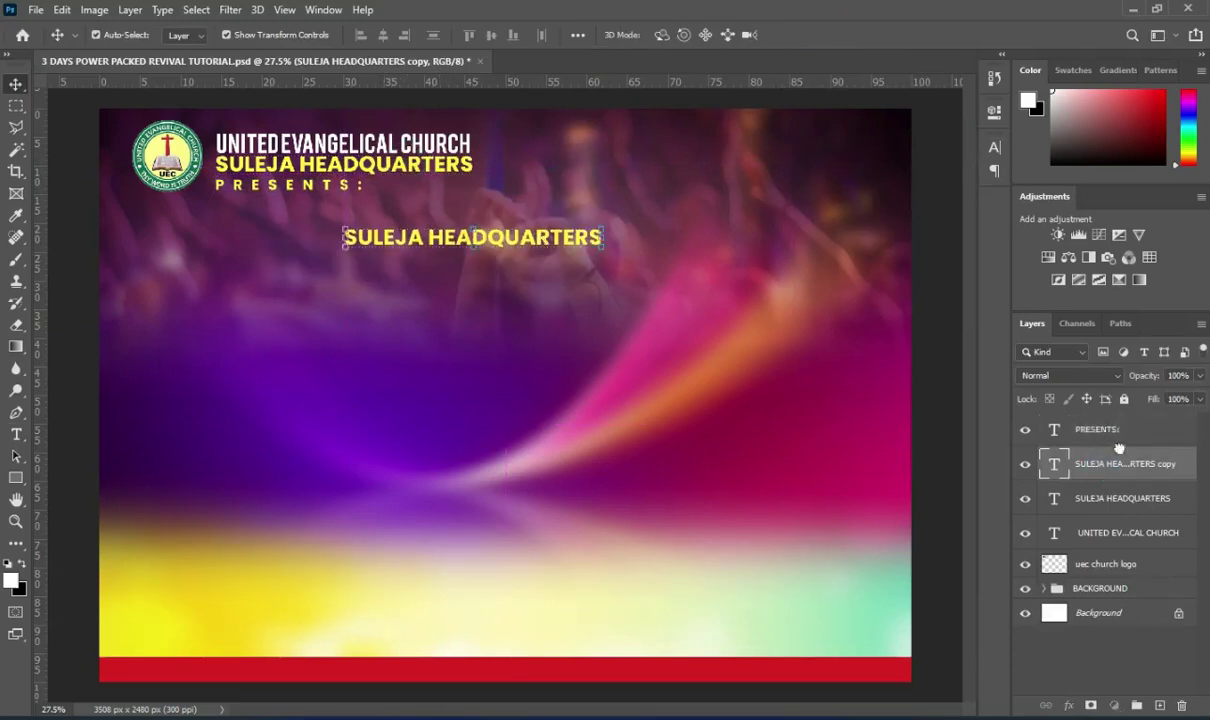
left_click_drag(1117, 472, 1111, 429)
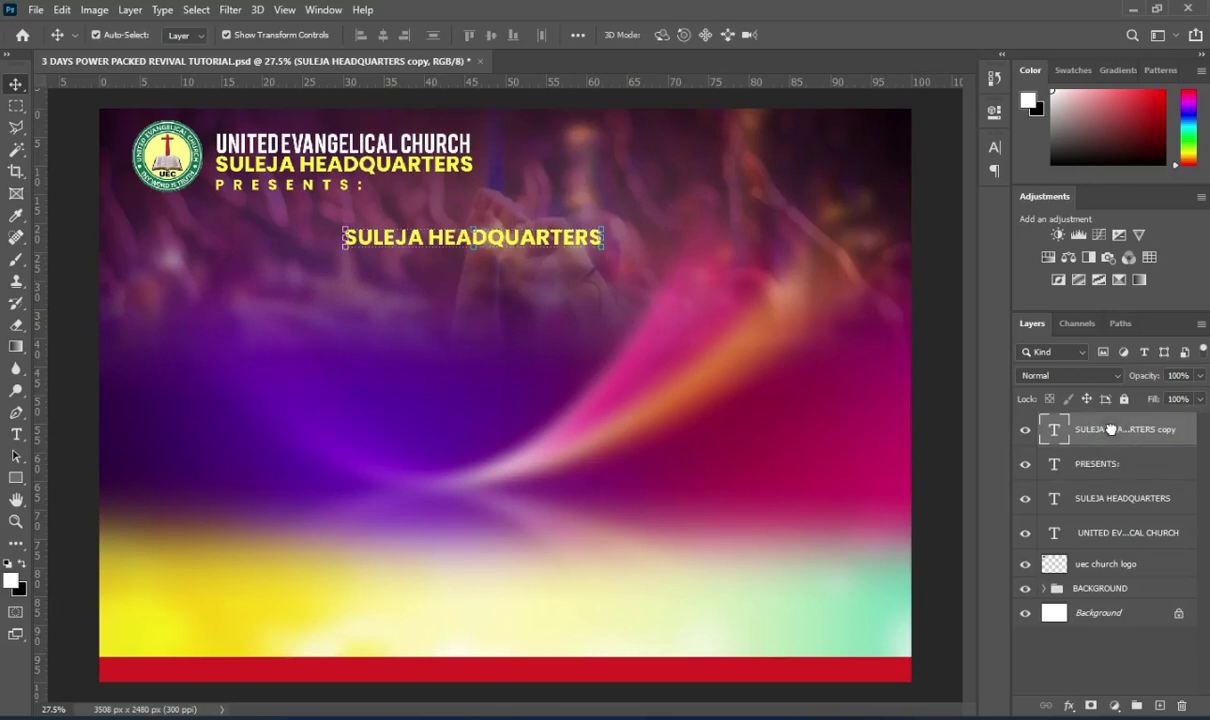
- Replace the duplicated SULEJA HEADQUARTERS text with 3 Days copied from the Notepad notes
key("alt+Tab")
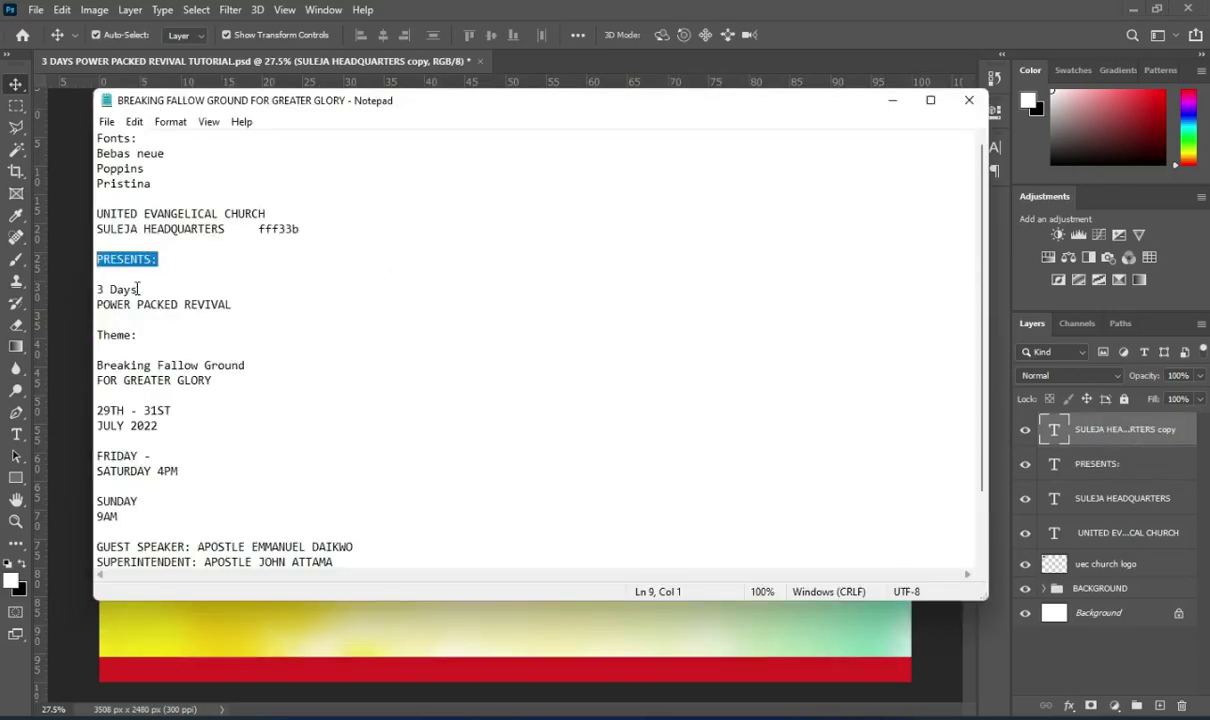
left_click_drag(137, 289, 97, 289)
key("ctrl+c")
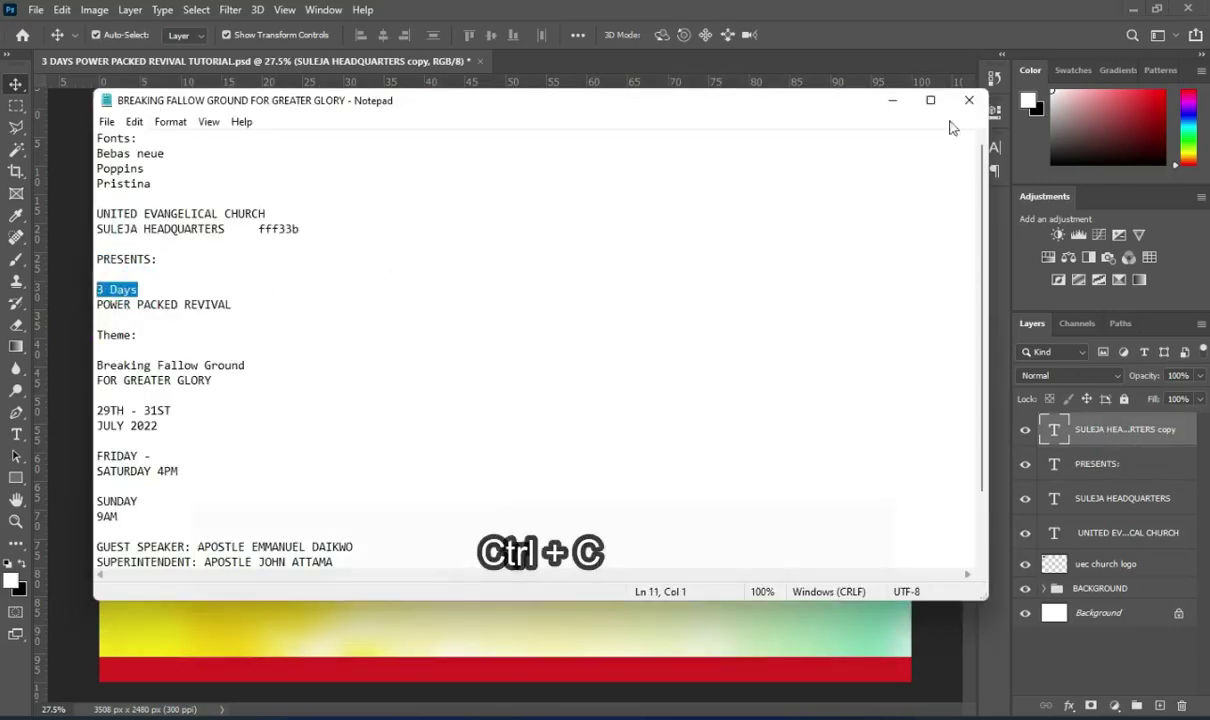
left_click(880, 100)
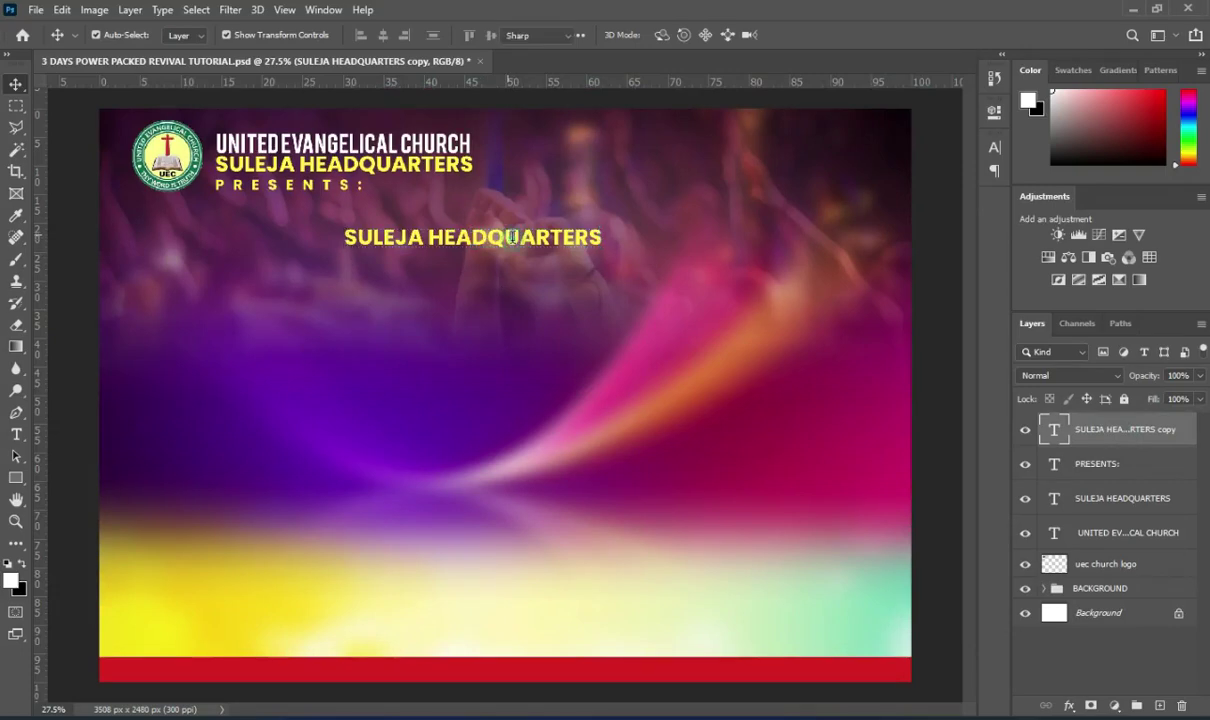
double_click(501, 238)
key("ctrl+a")
key("BackSpace")
key("ctrl+v")
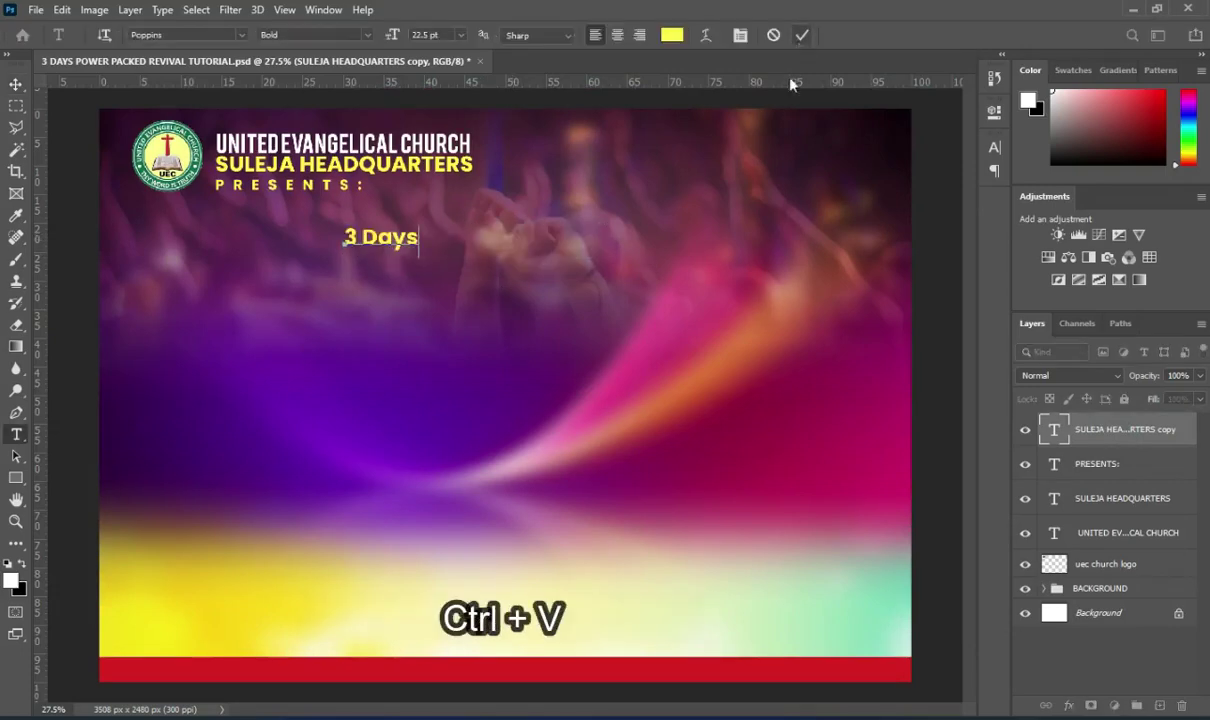
left_click(802, 35)
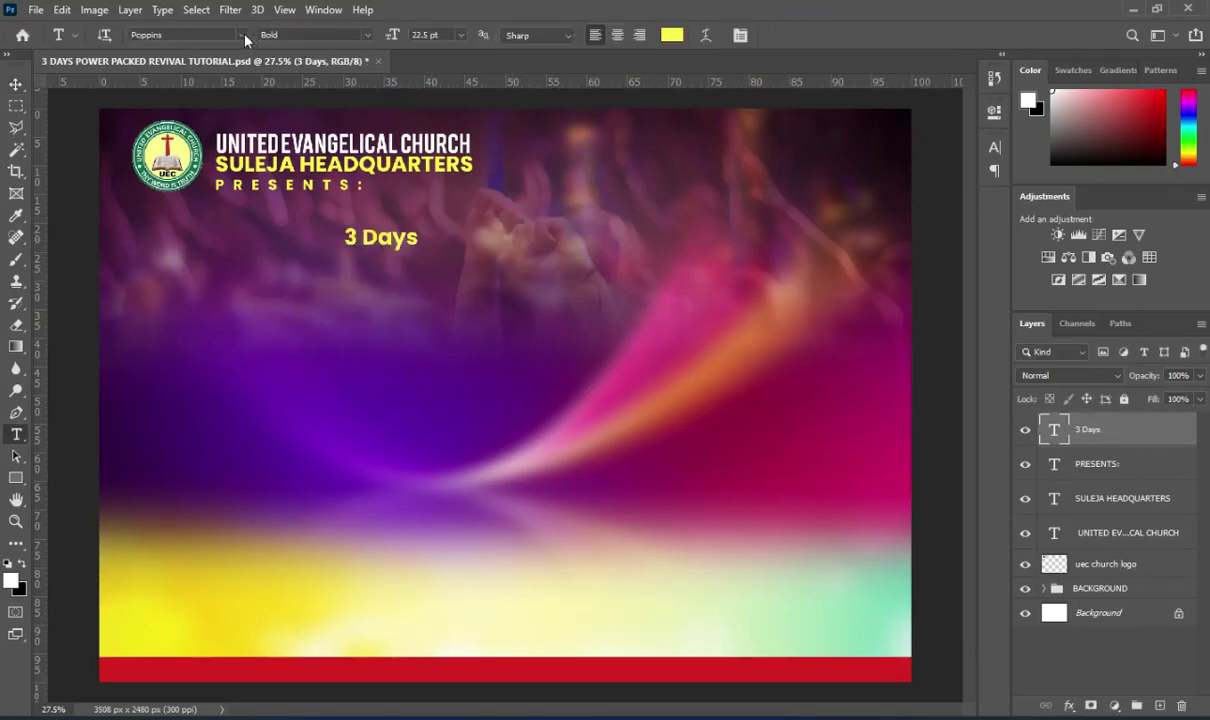
- Set the font of the 3 Days text to Pristina Regular
left_click(244, 36)
type("pris")
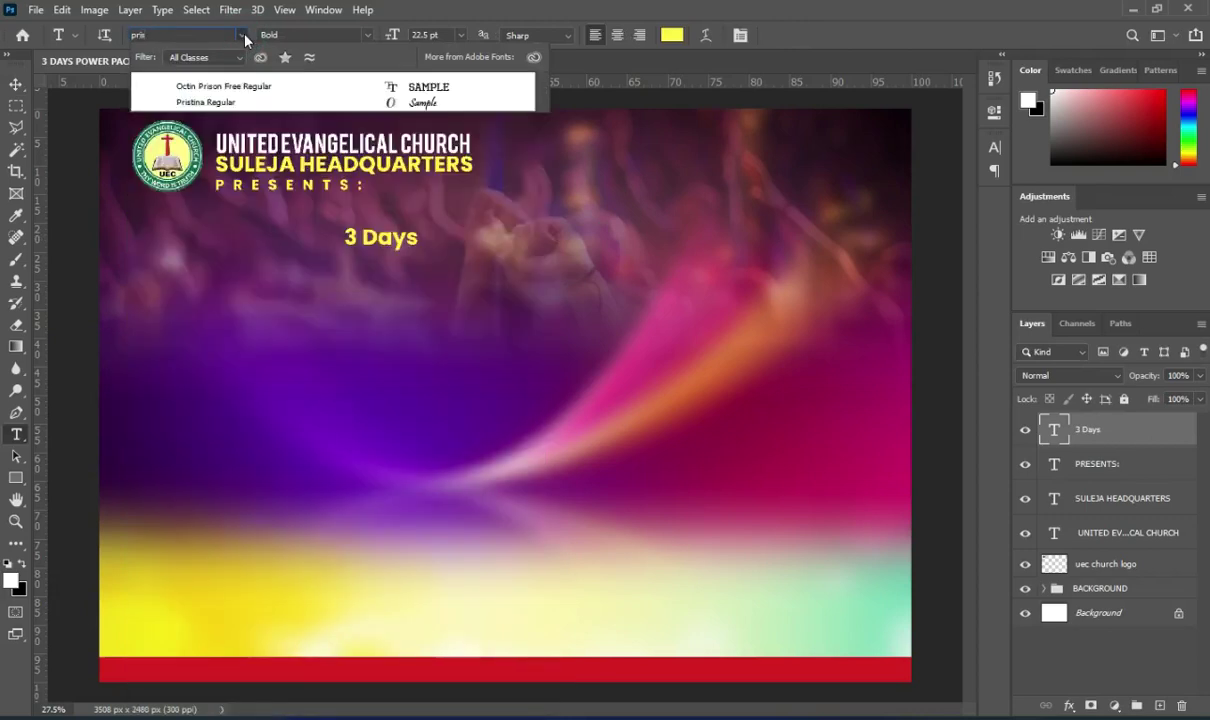
left_click(224, 102)
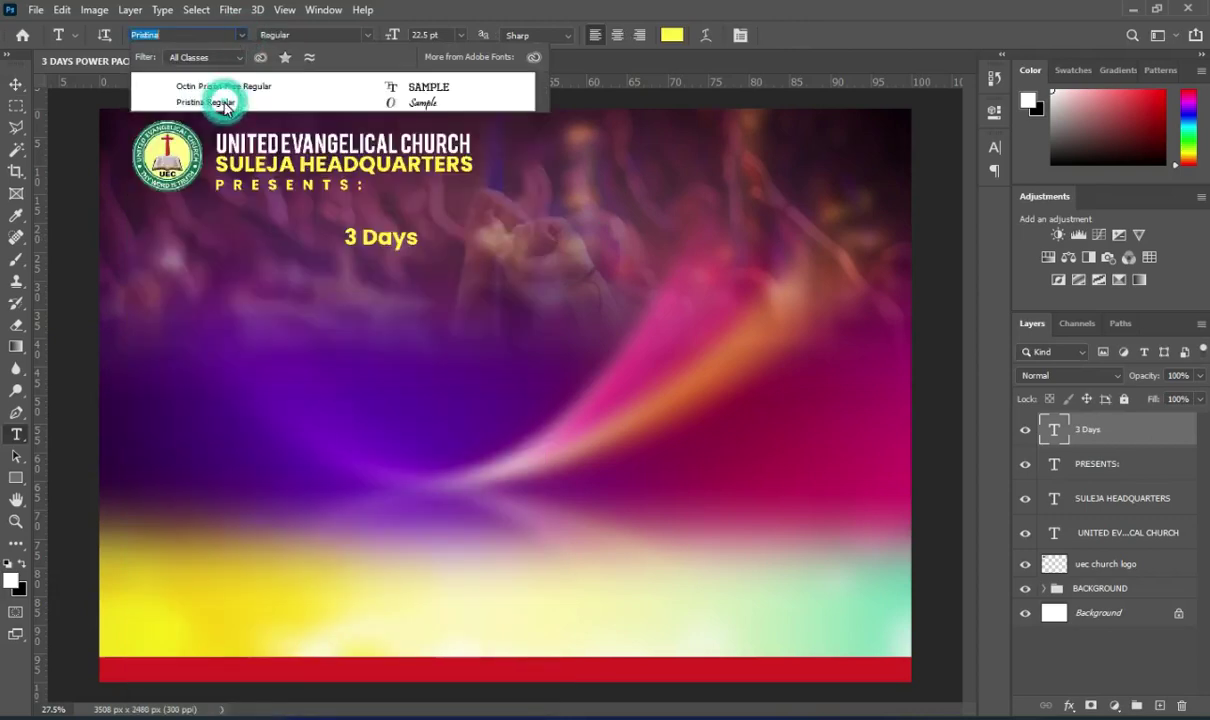
- Enlarge the 3 Days text and move it towards the middle of the flyer, below the header
left_click(16, 84)
left_click_drag(391, 242, 453, 240)
left_click(830, 37)
left_click_drag(429, 241, 518, 229)
- Centre the 3 Days text horizontally on the canvas and nudge it slightly downward
key("ctrl+a")
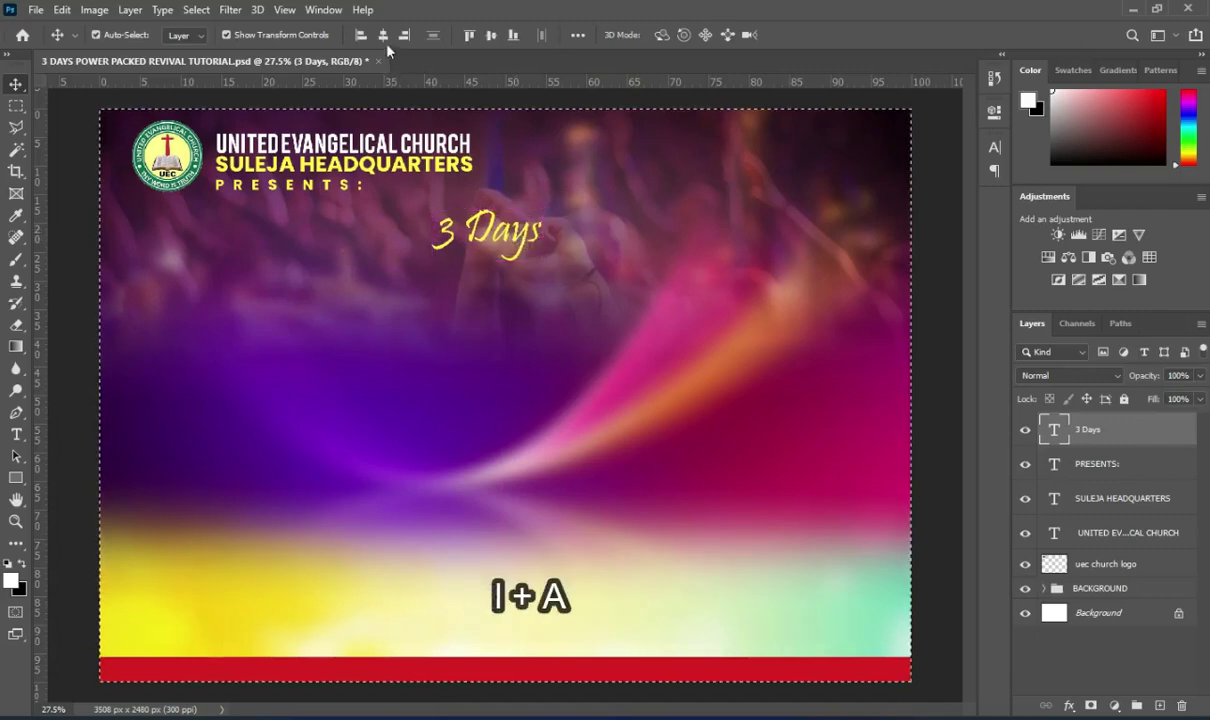
left_click(383, 35)
key("ctrl+d")
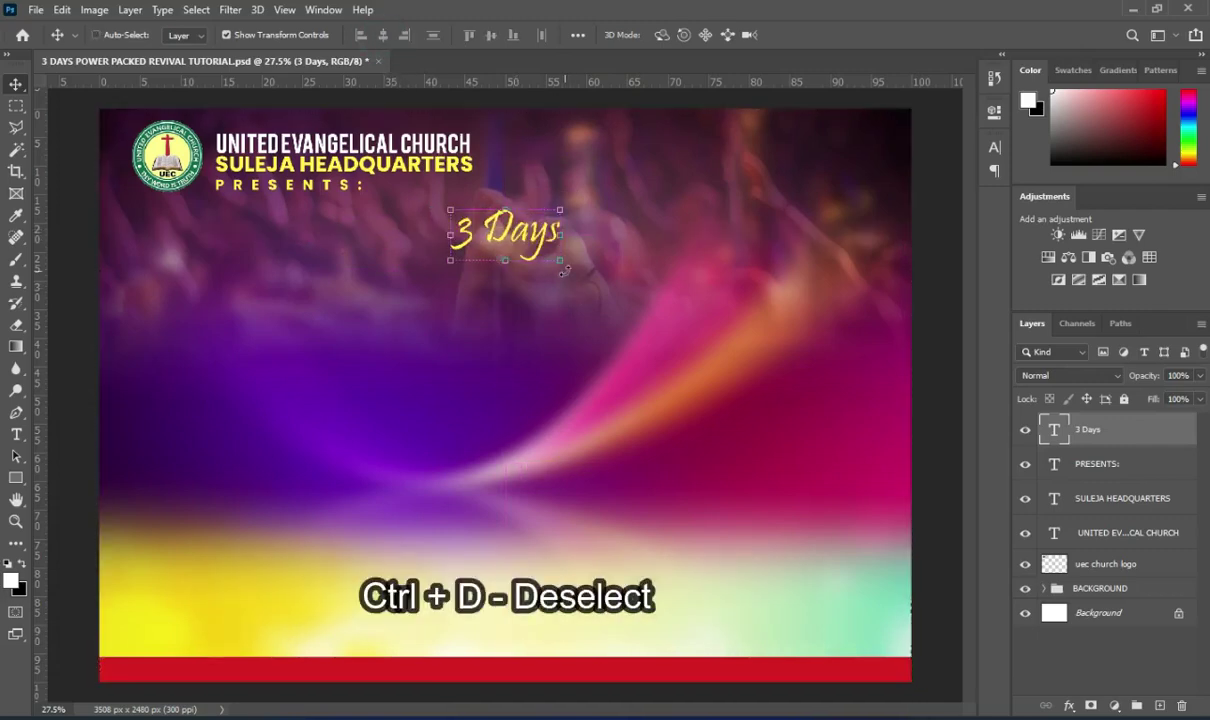
key("Down")
key("Down")
key("Down")
key("Down")
key("Down")
key("Down")
key("Down")
key("Down")
key("Down")
key("Down")
key("Down")
key("Down")
key("Down")
key("Down")
key("Down")
key("Down")
key("Down")
key("Down")
key("Down")
key("Down")
key("Up")
key("Up")
key("Up")
key("Up")
key("Up")
key("Up")
key("Up")
key("Up")
key("Up")
key("Up")
key("Up")
key("Up")
key("Up")
key("Up")
key("Up")
key("Up")
key("Up")
key("Up")
key("Up")
key("Up")
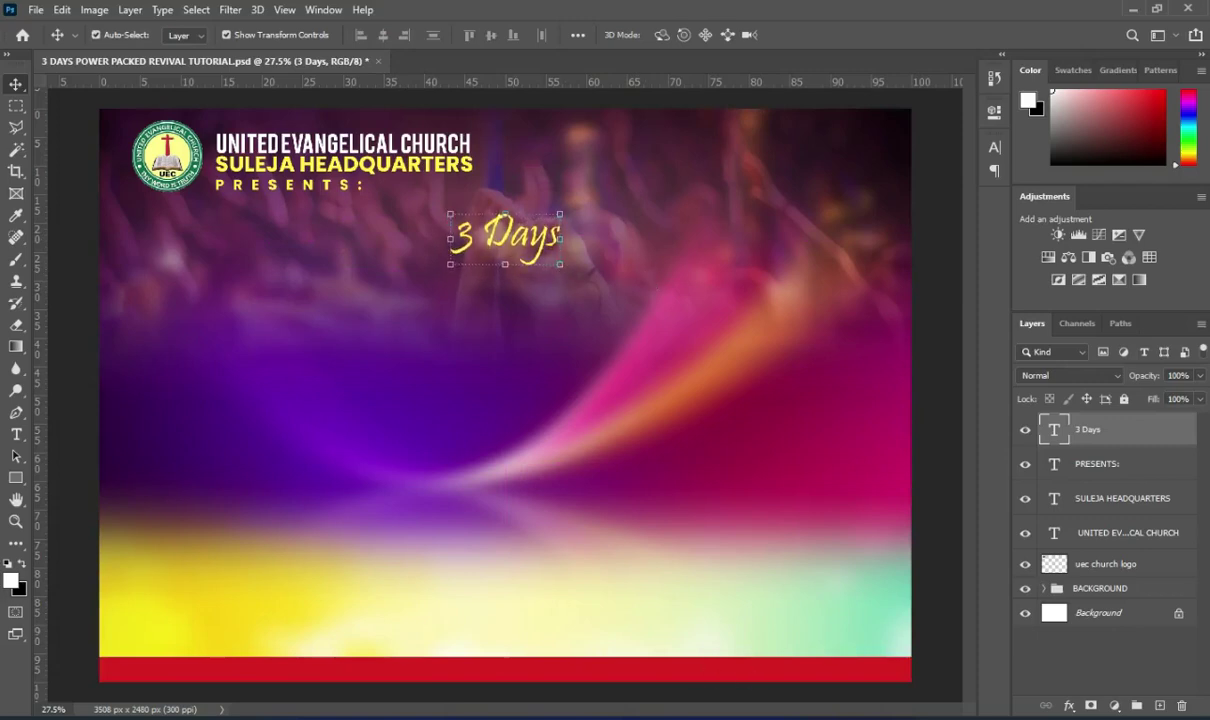
- Copy the line POWER PACKED REVIVAL from the Notepad notes and return to the Photoshop flyer
key("alt+Tab")
left_click_drag(234, 304, 98, 305)
key("ctrl+c")
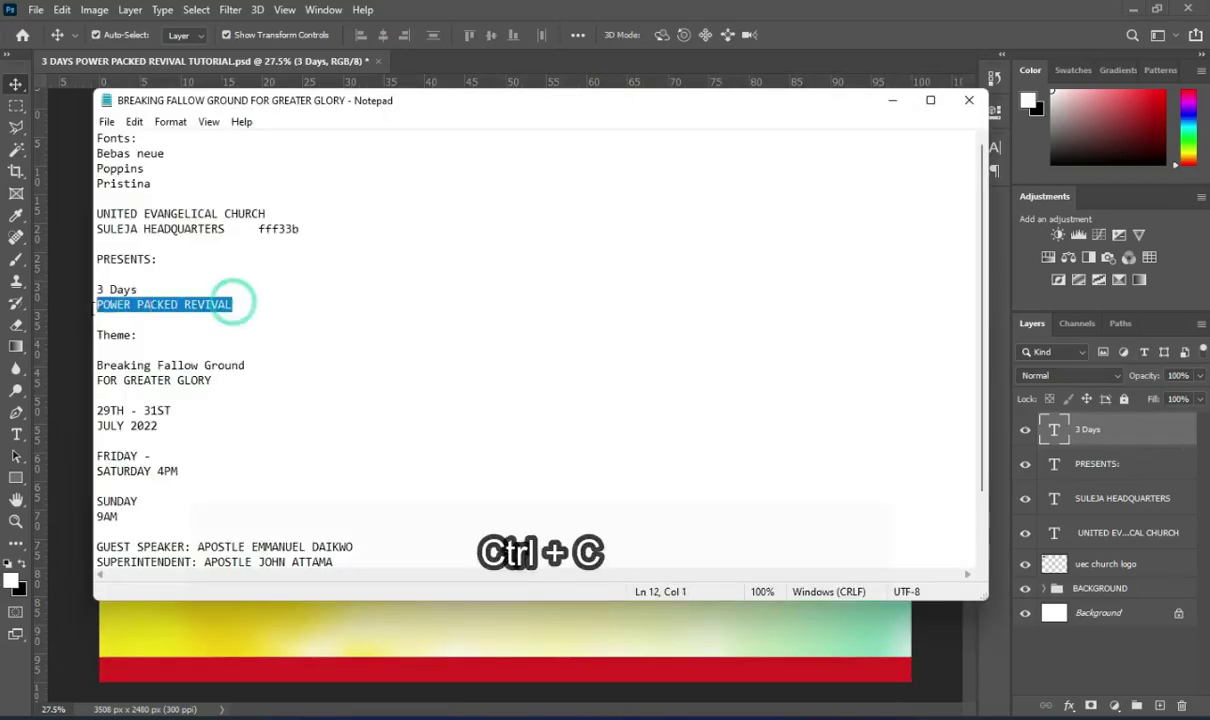
key("alt+Tab")
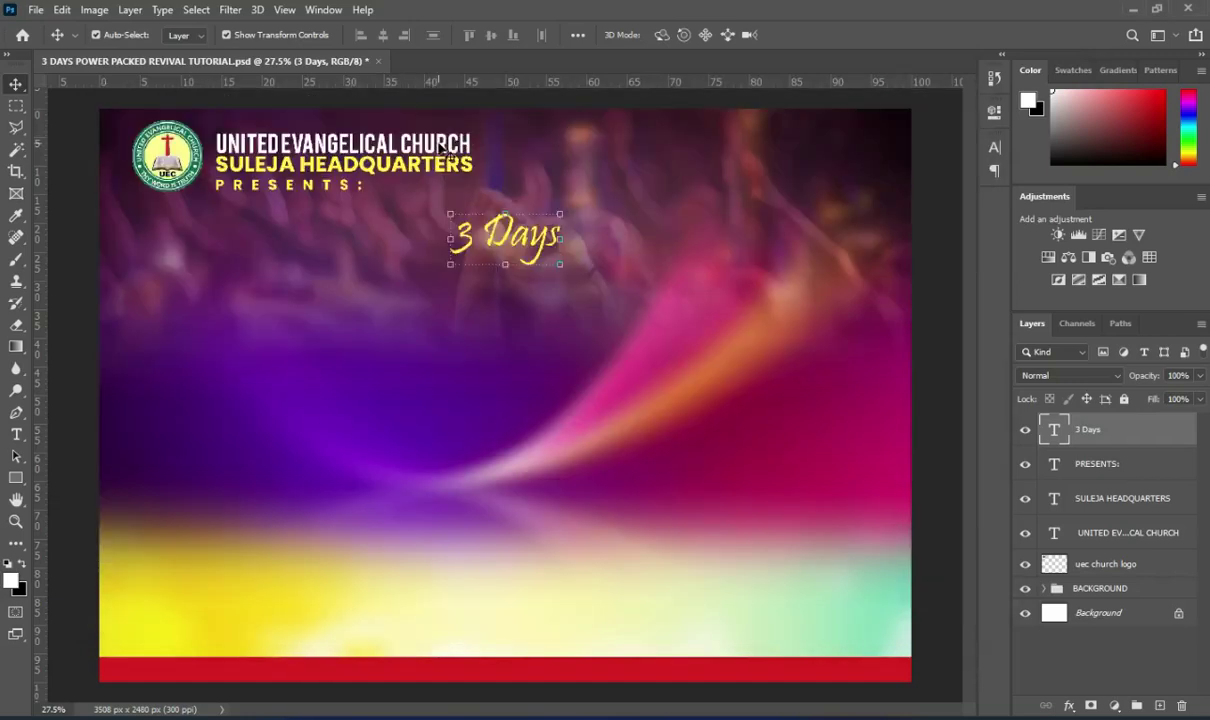
- Duplicate the UNITED EVANGELICAL CHURCH text, place the copy just below 3 Days and bring its layer to the top of the stack
left_click(465, 145, "ctrl")
key("ctrl+j")
left_click_drag(465, 145, 622, 254)
left_click_drag(1126, 530, 1121, 405)
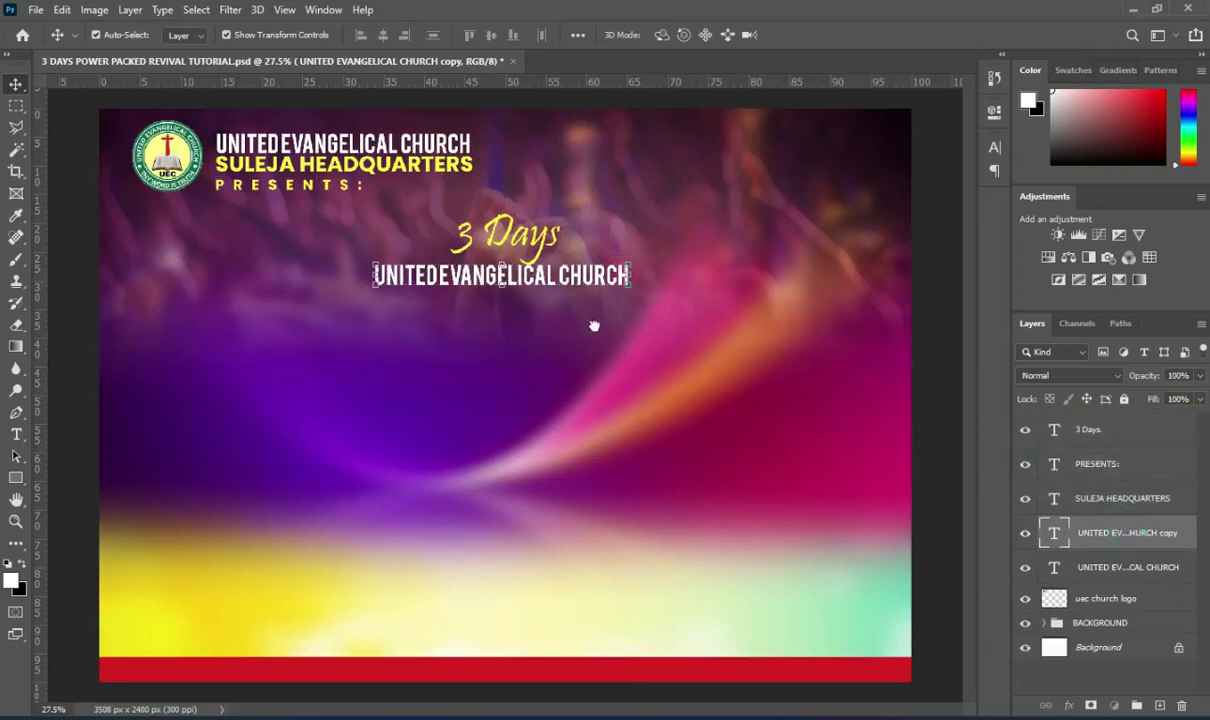
- Replace the duplicated church name with the copied POWER PACKED REVIVAL text and position it beneath 3 Days
double_click(580, 275)
key("ctrl+v")
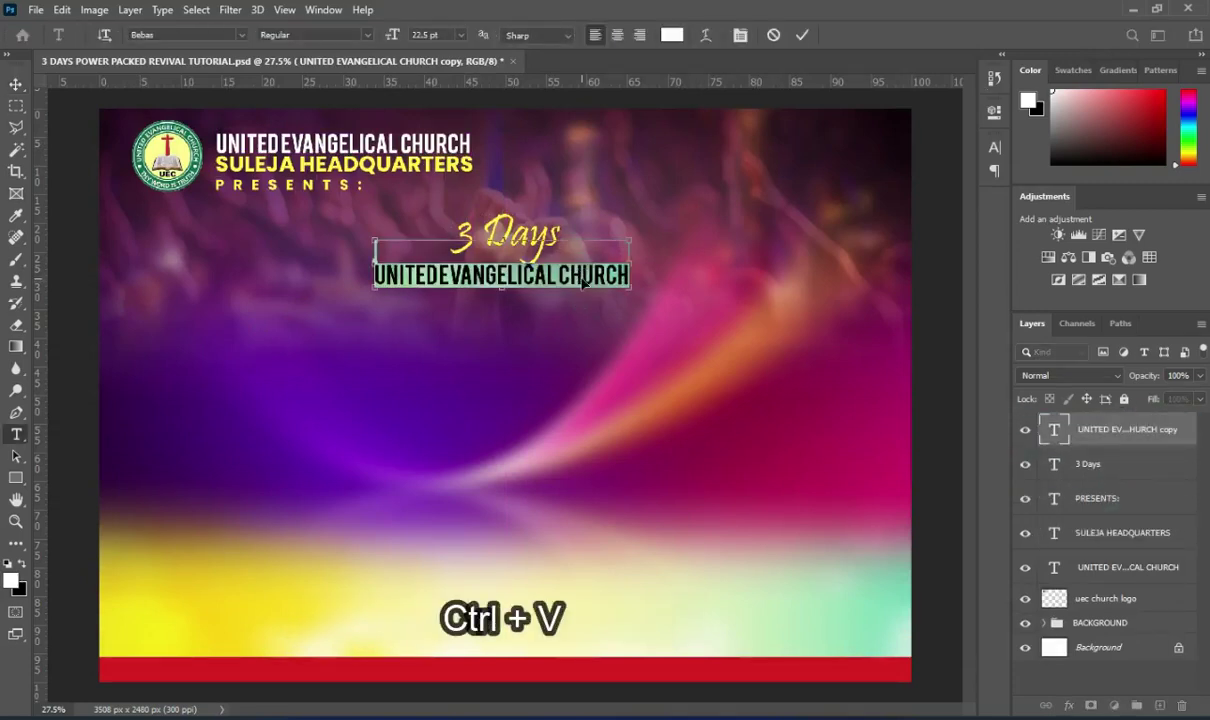
left_click(801, 35)
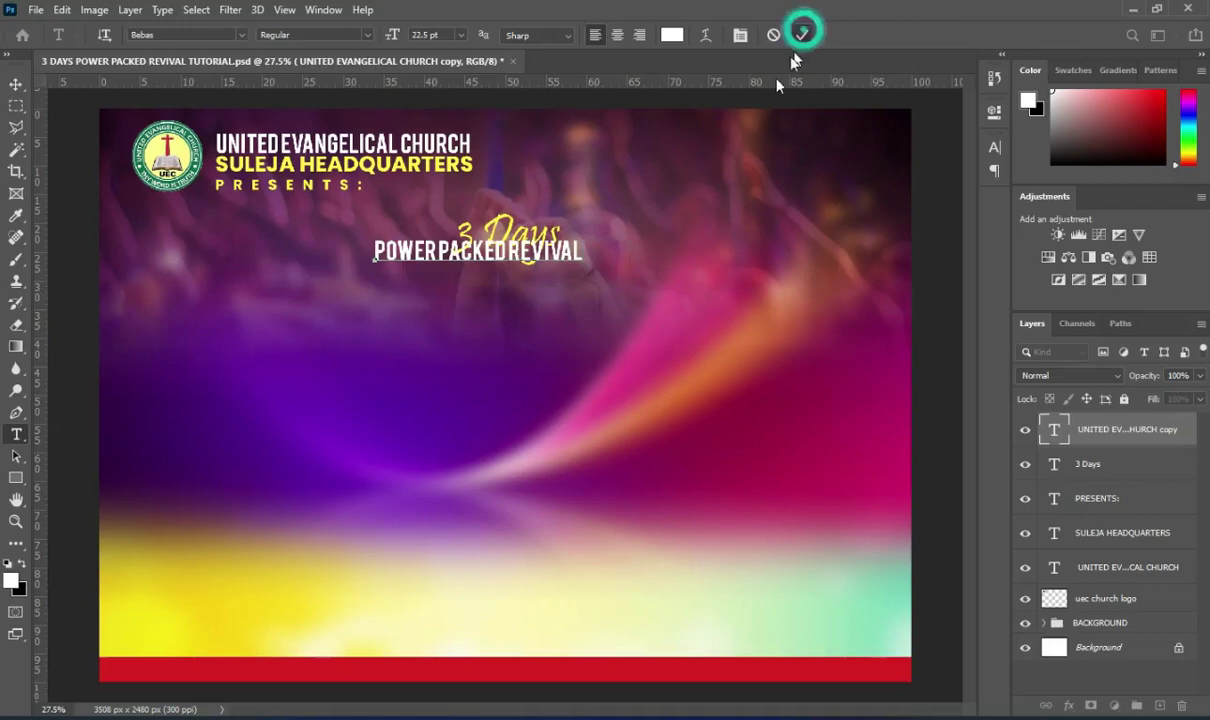
key("v")
left_click_drag(456, 276, 476, 286)
- Set the font of the POWER PACKED REVIVAL text to Bebas Neue Bold
double_click(475, 271)
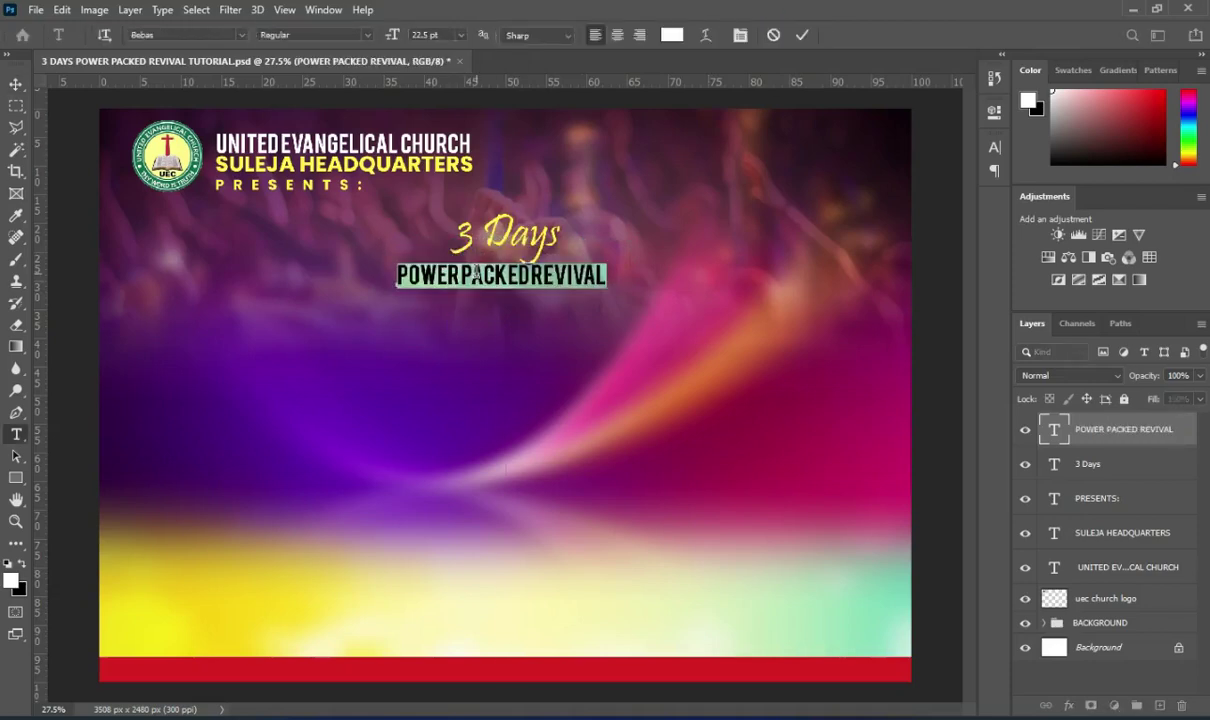
left_click(397, 282)
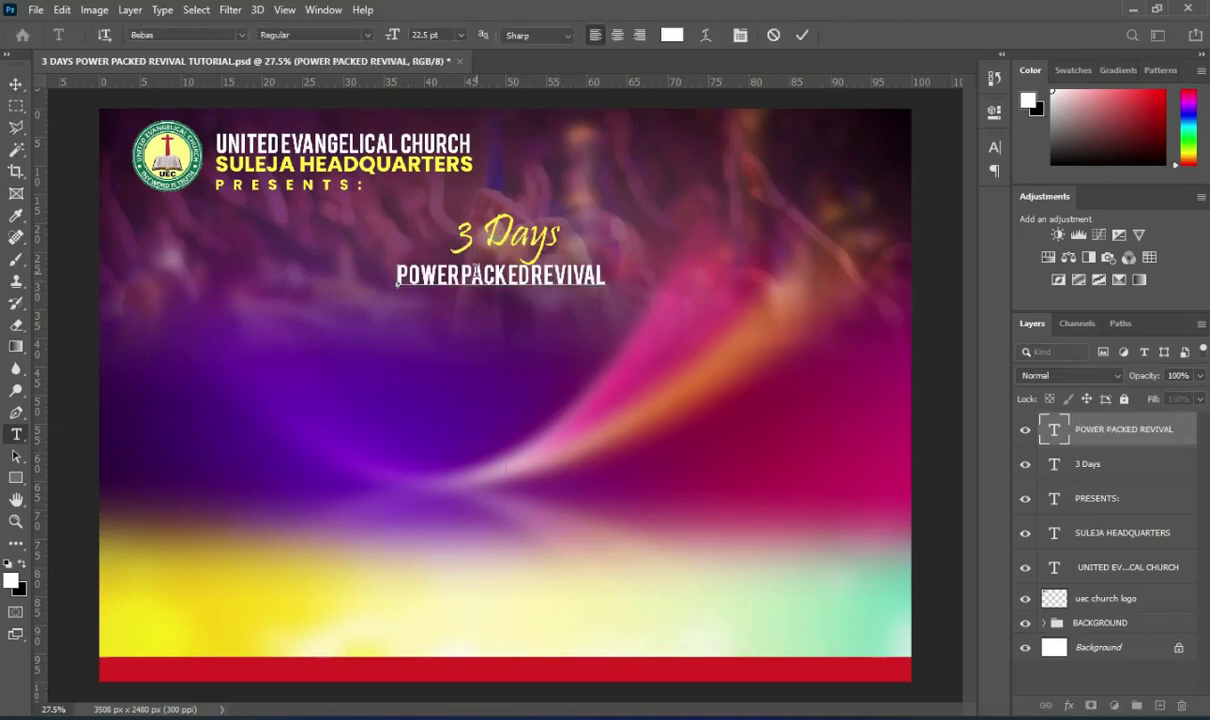
left_click(240, 36)
type("bebas")
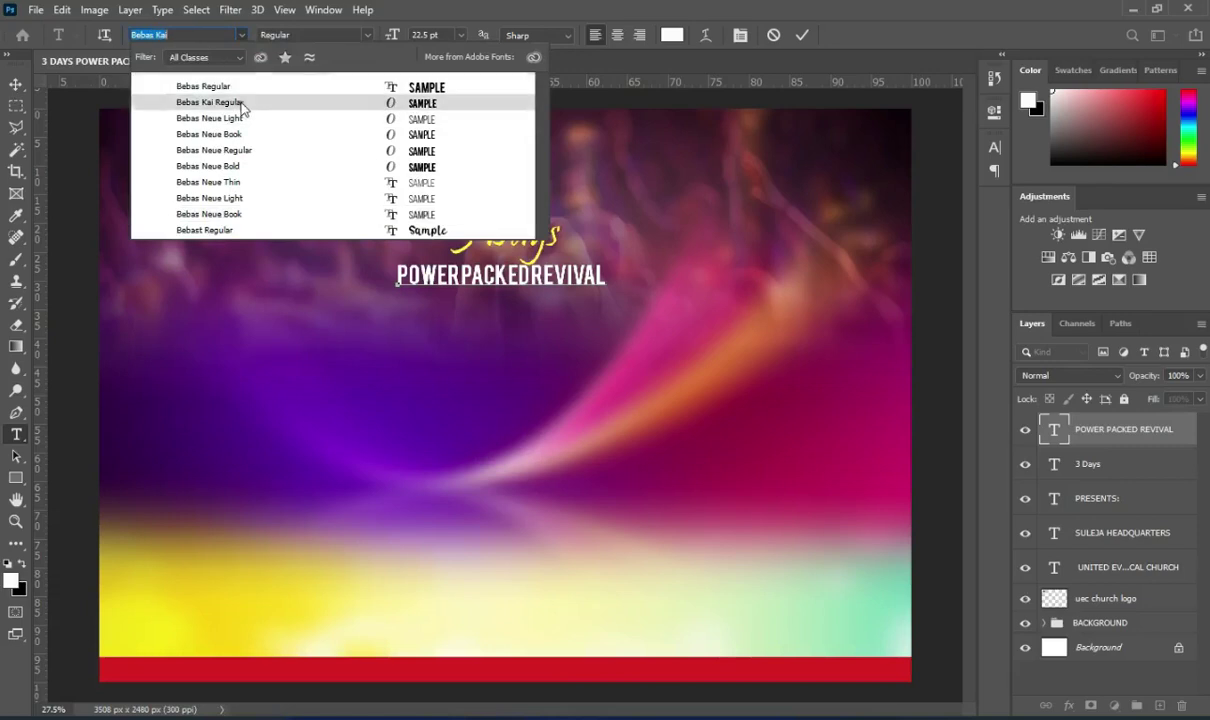
left_click(230, 167)
left_click(802, 36)
- Enlarge the POWER PACKED REVIVAL text into a wide title and place its layer below the 3 Days layer
key("v")
mouse_move(501, 287)
left_mouse_down()
mouse_move(504, 310)
mouse_move(515, 280)
mouse_move(519, 303)
left_mouse_up()
left_click_drag(1119, 444, 1110, 478)
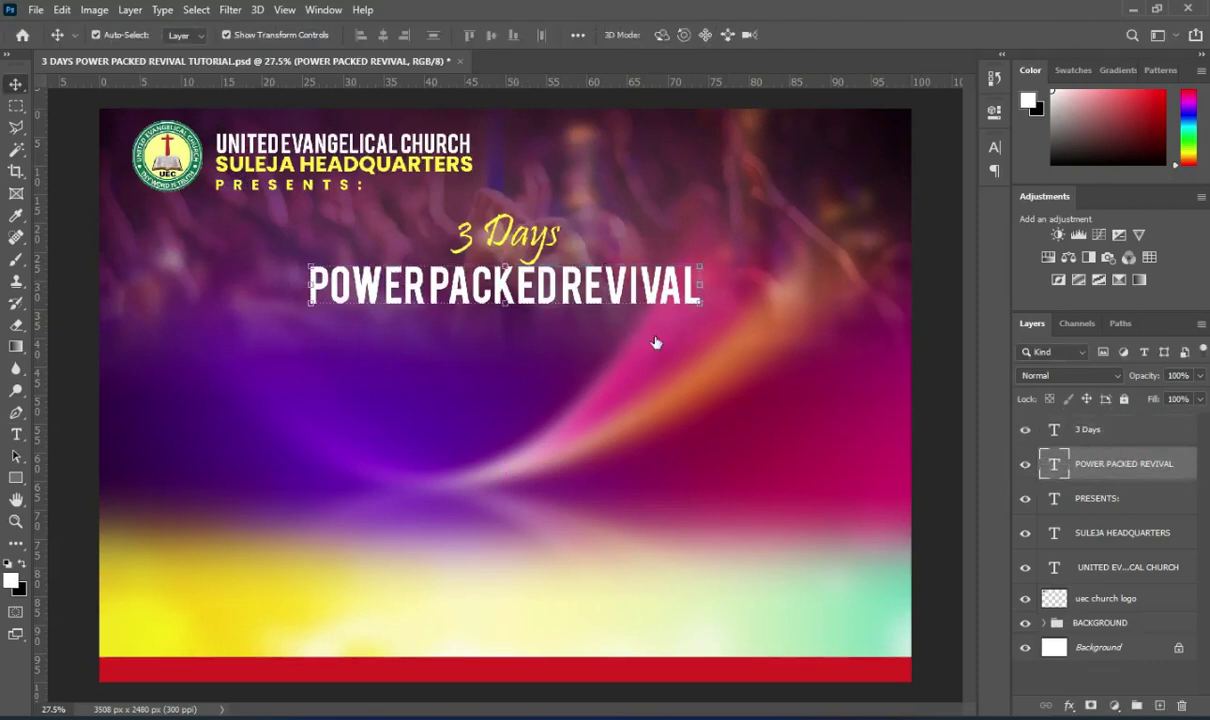
- Move POWER PACKED REVIVAL up so it tucks under 3 Days and centre it horizontally on the canvas
left_click_drag(528, 294, 528, 281)
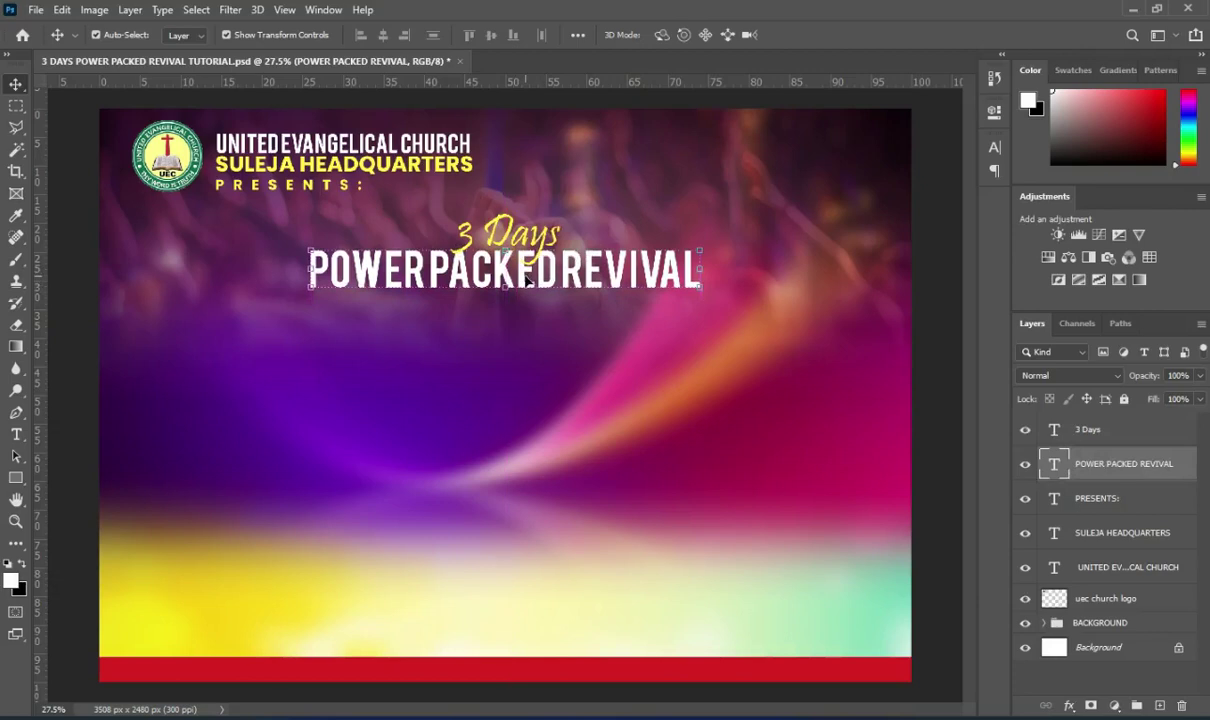
key("ctrl+a")
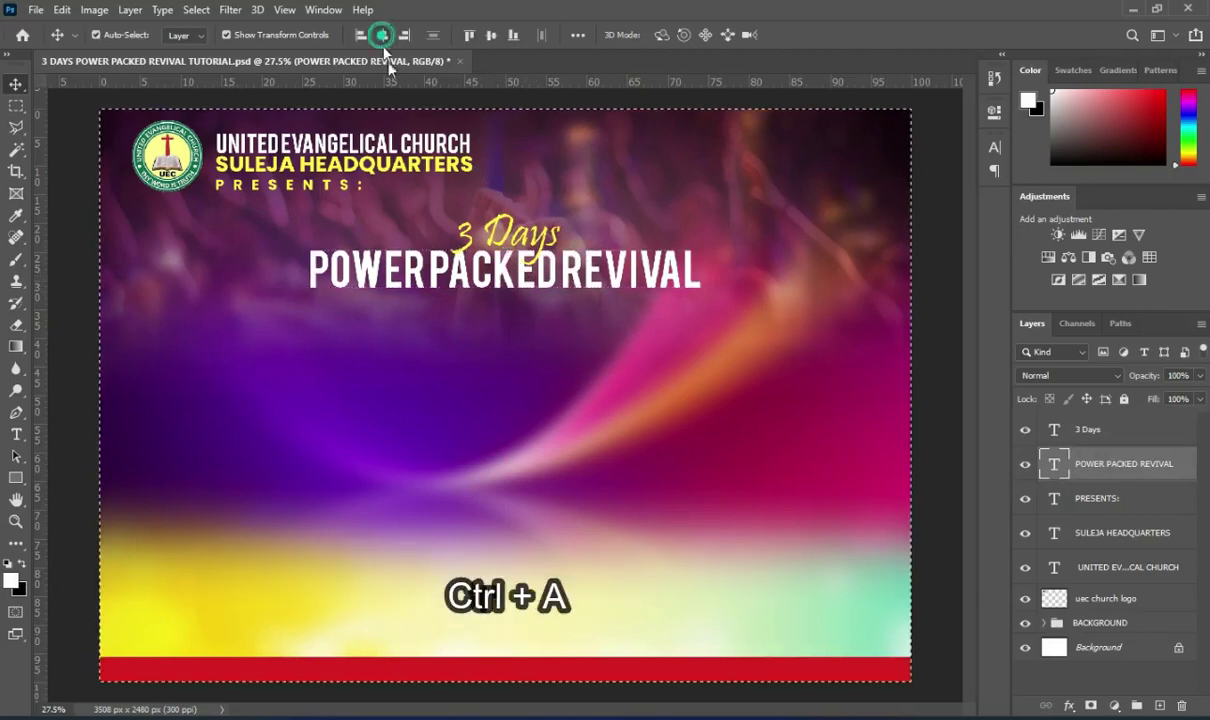
key("ctrl+d")
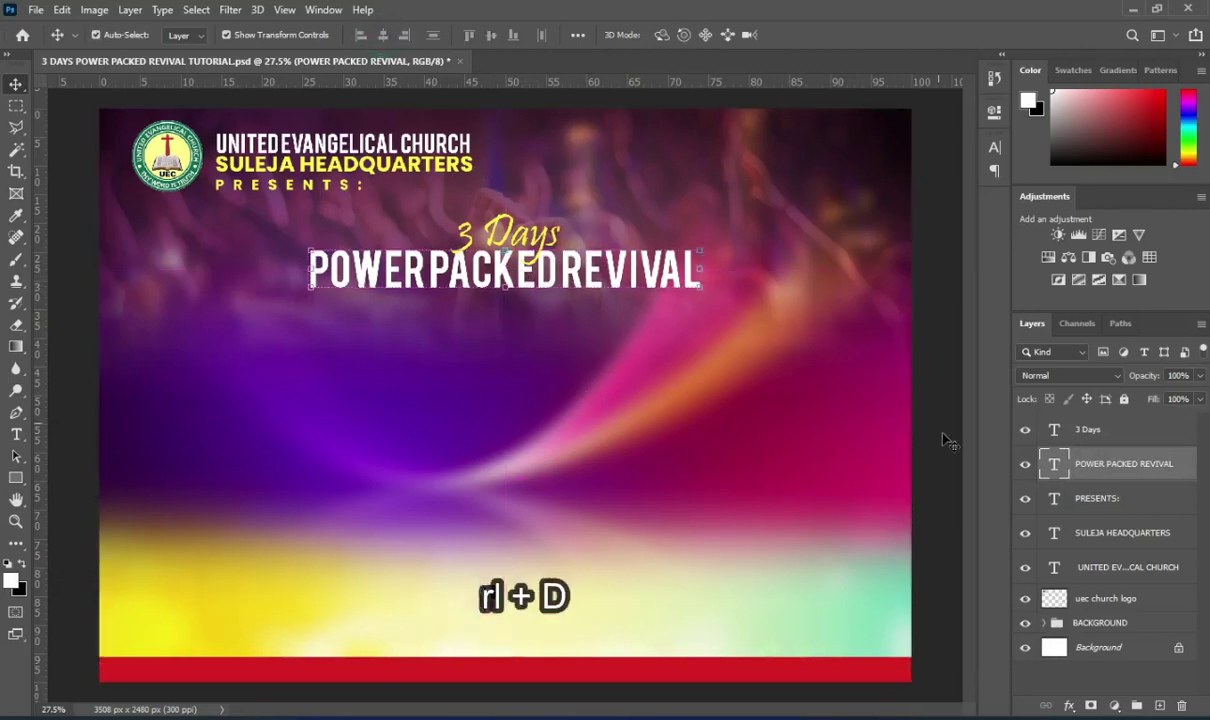
- Add a drop shadow to the POWER PACKED REVIVAL text with distance 5 px, spread 10% and size 24 px
left_click(1074, 706)
left_click(1083, 694)
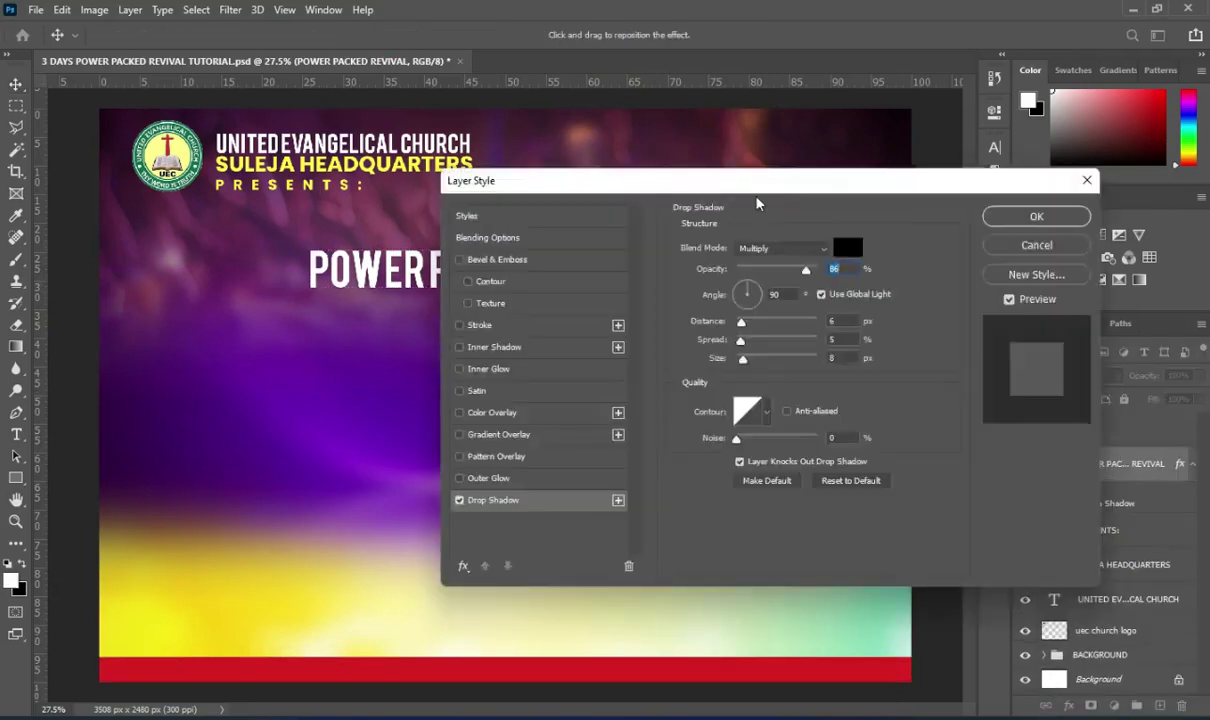
left_click_drag(761, 186, 950, 180)
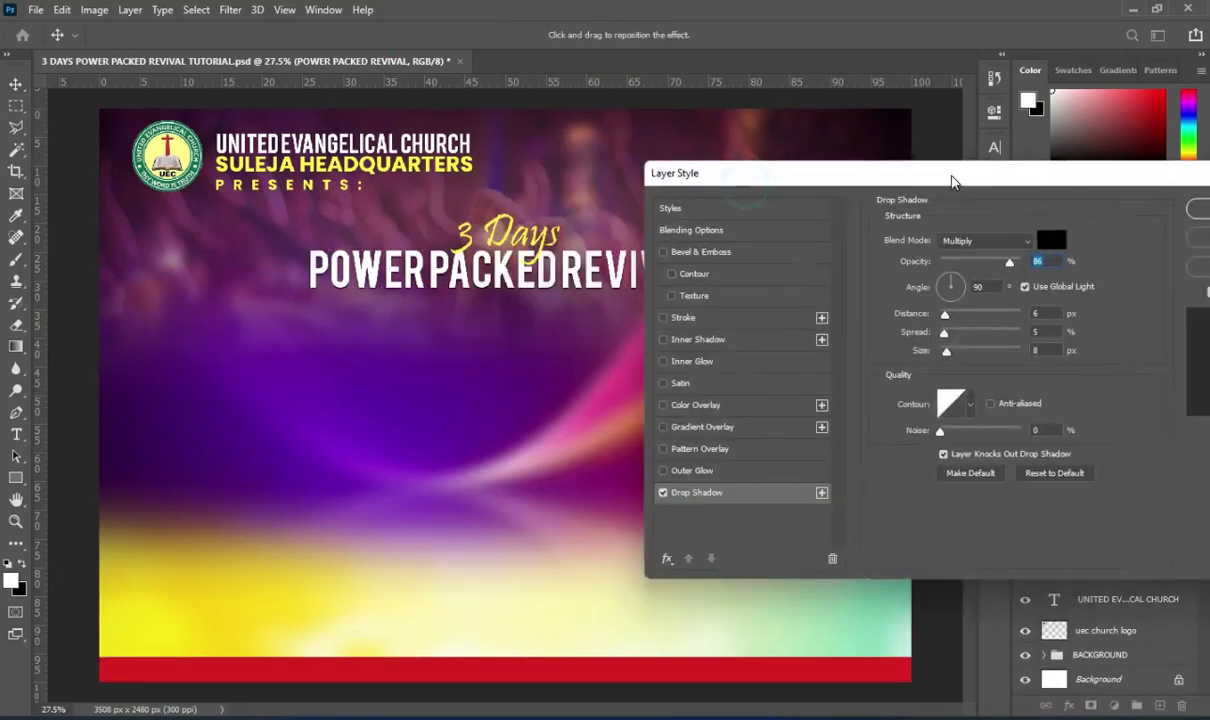
left_click_drag(1054, 310, 989, 317)
type("5")
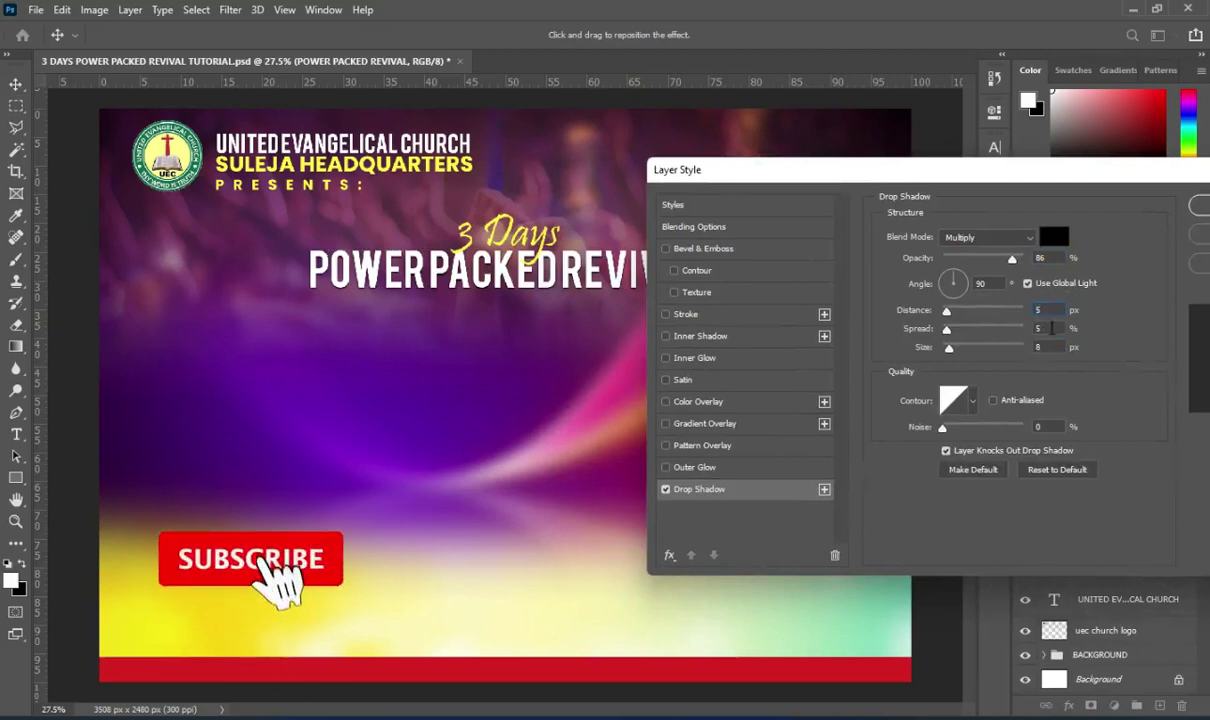
key("Tab")
type("10")
key("Tab")
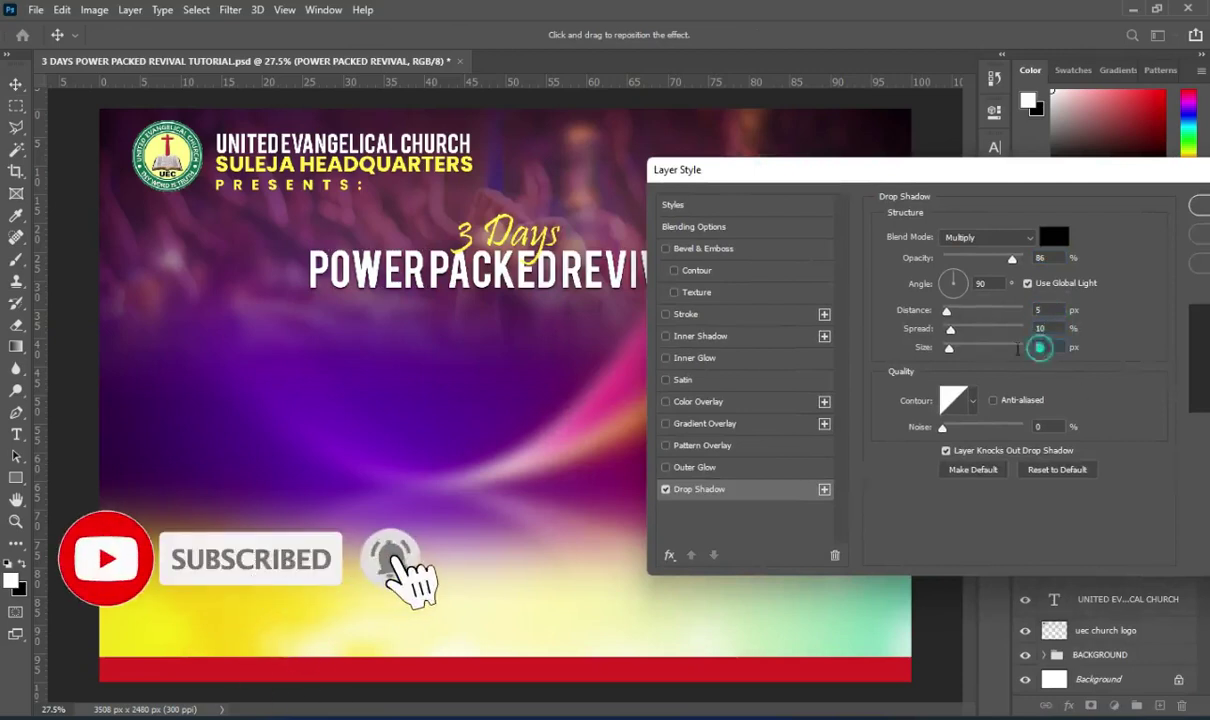
type("24")
left_click_drag(1091, 173, 805, 147)
left_click(947, 205)
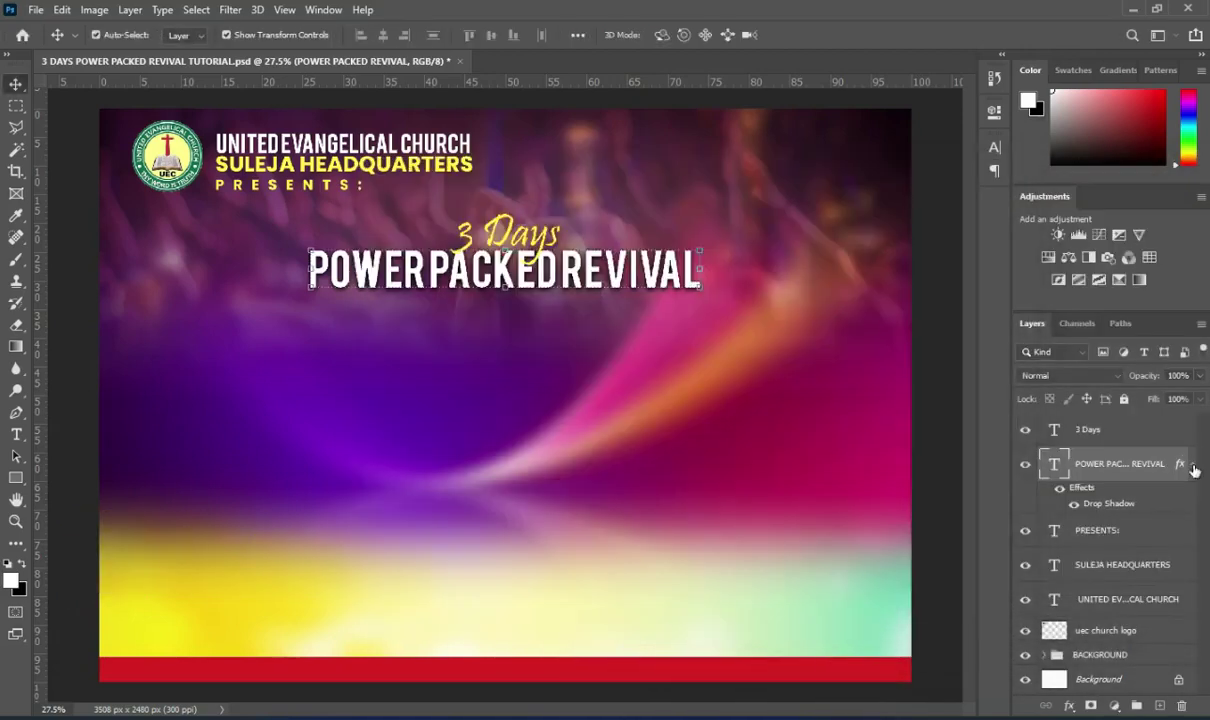
- Copy the POWER PACKED REVIVAL layer style and paste it onto the PRESENTS: and 3 Days text layers
right_click(1118, 465)
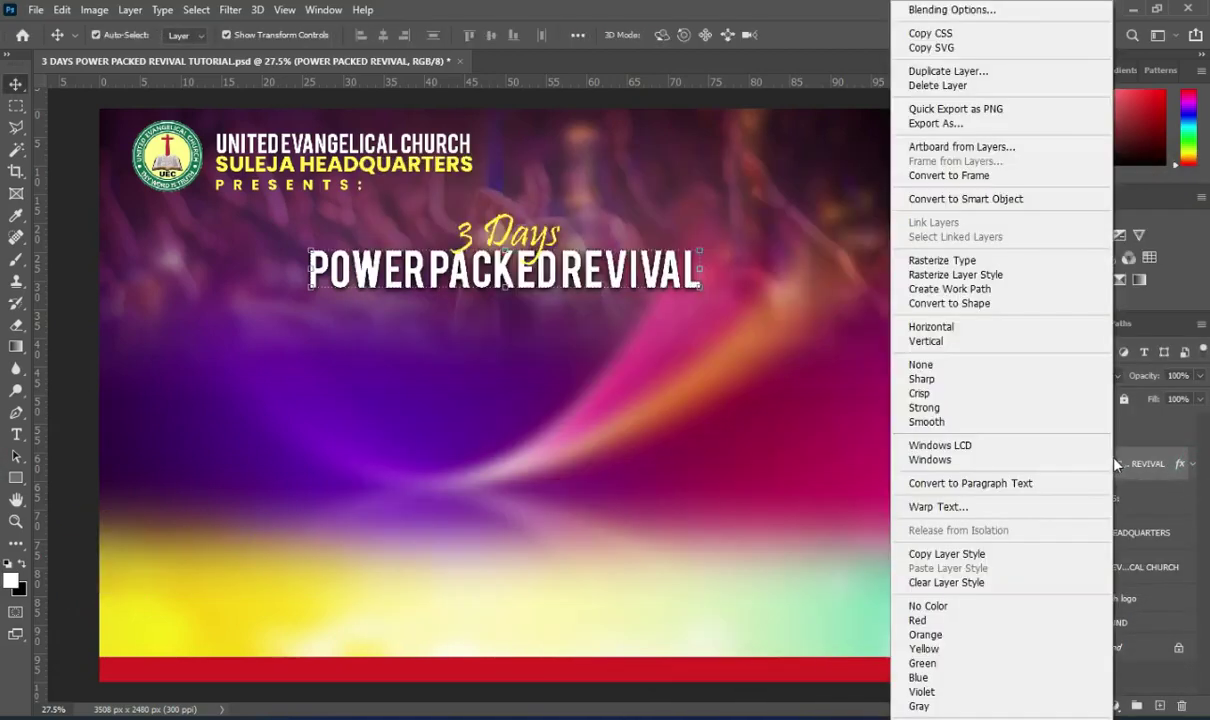
left_click(955, 555)
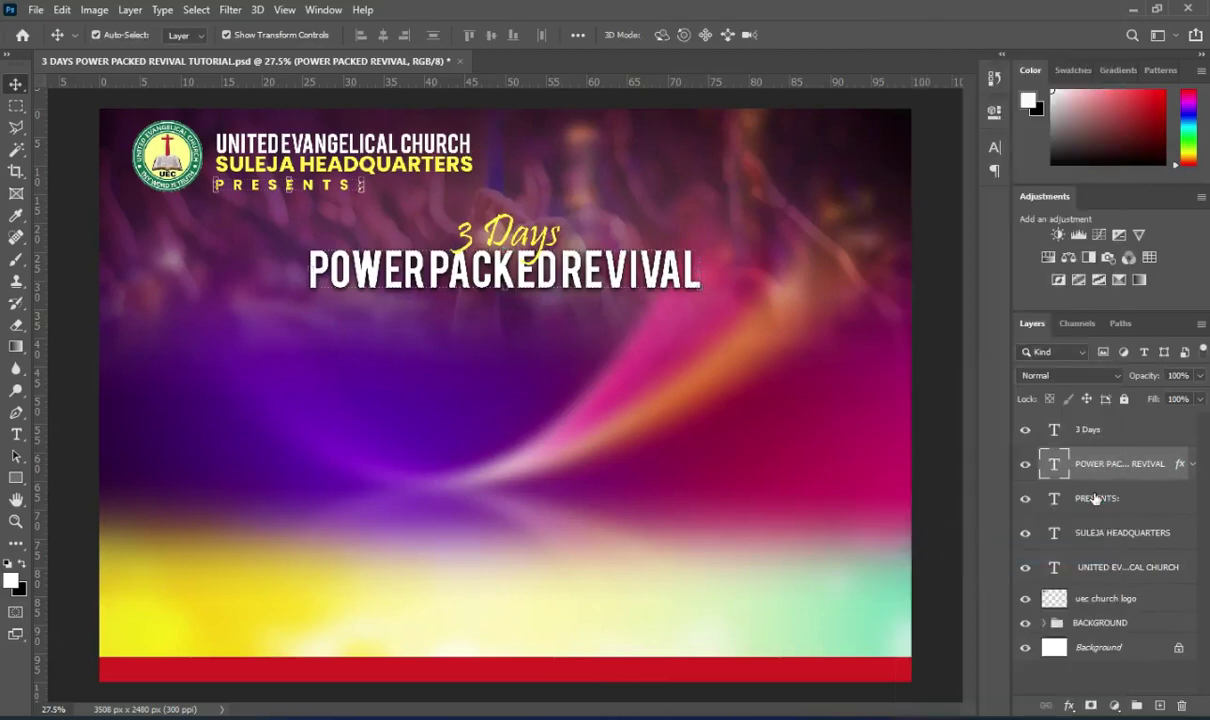
left_click(1095, 499)
right_click(1095, 499)
left_click(943, 568)
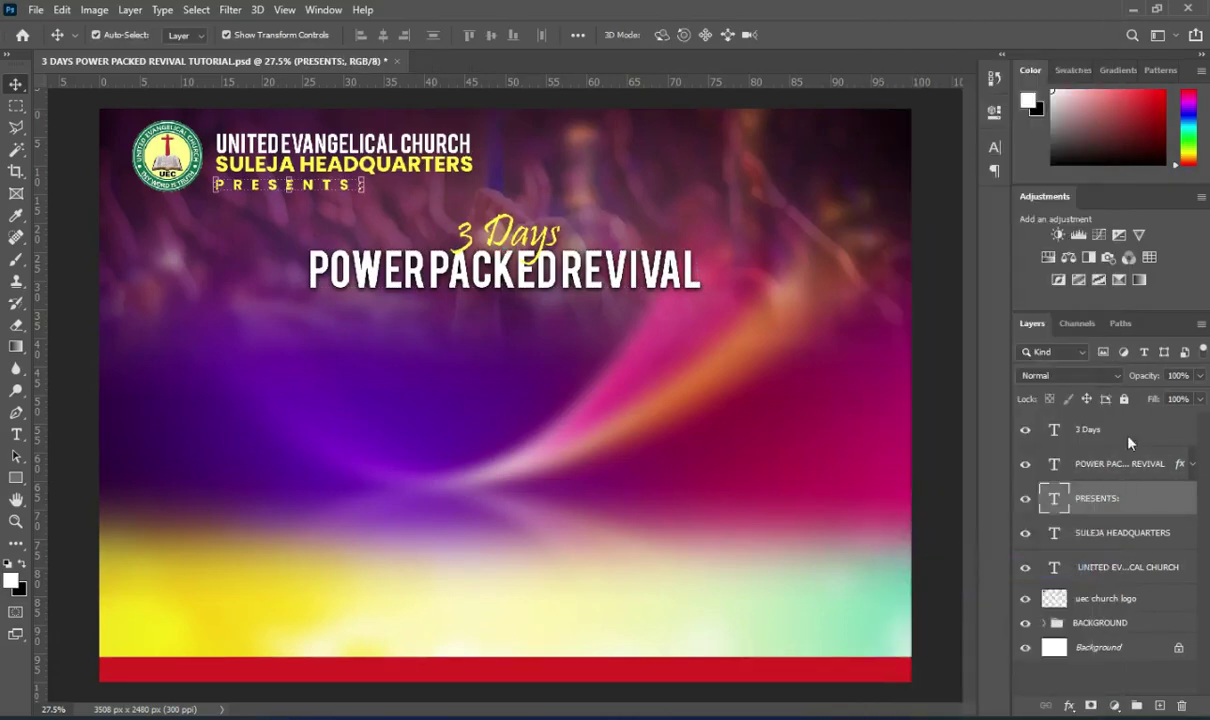
left_click(1128, 430)
right_click(1128, 430)
left_click(957, 568)
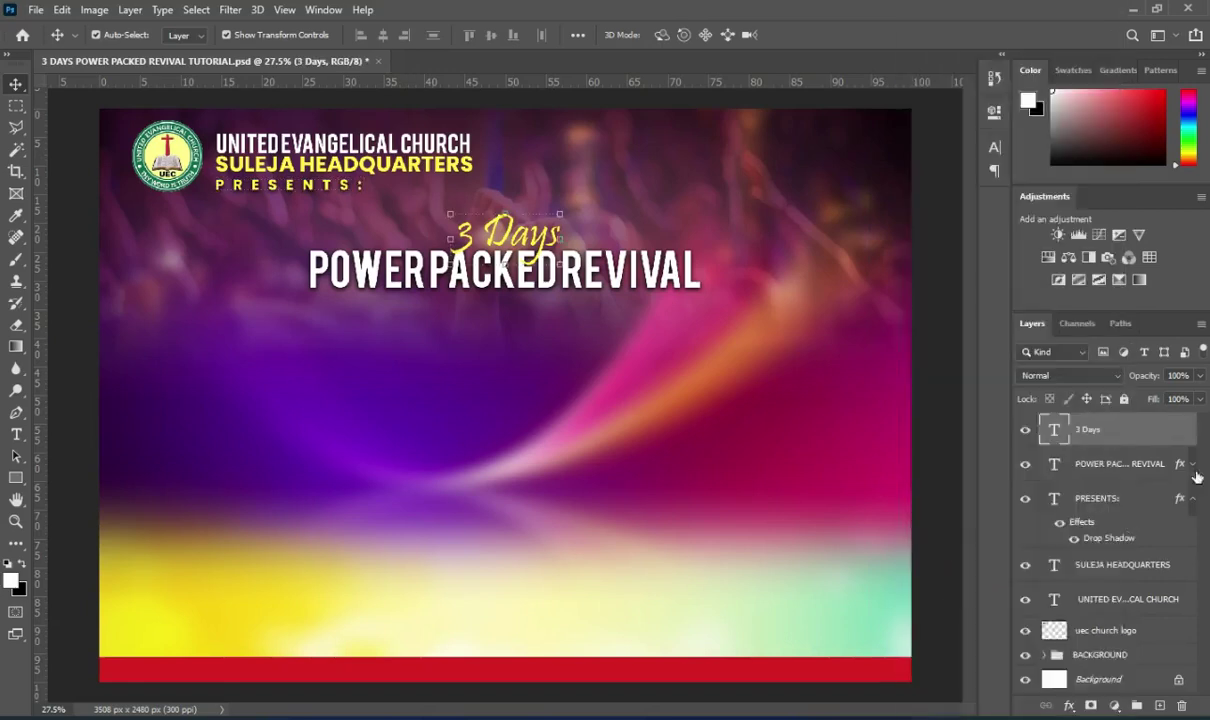
left_click(1192, 429)
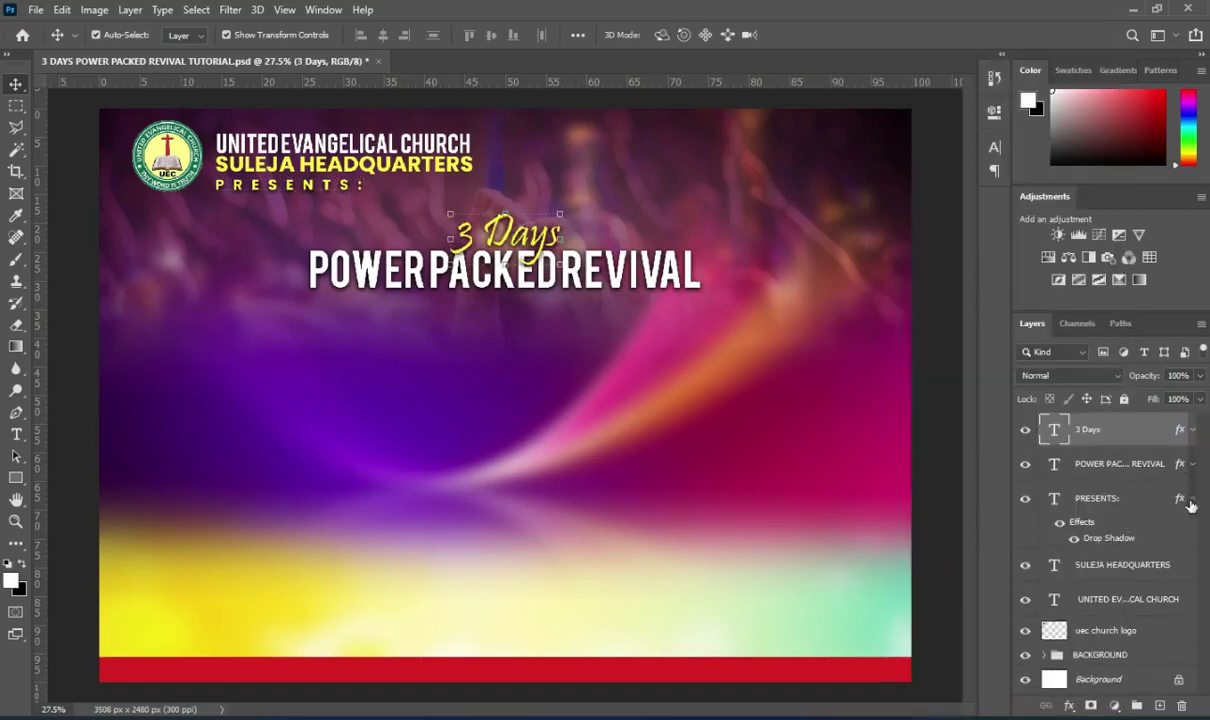
- Paste the copied drop shadow style onto the SULEJA HEADQUARTERS and UNITED EVANGELICAL CHURCH text layers, and deselect the layers
right_click(1056, 530)
left_click(995, 569)
left_click(1191, 536)
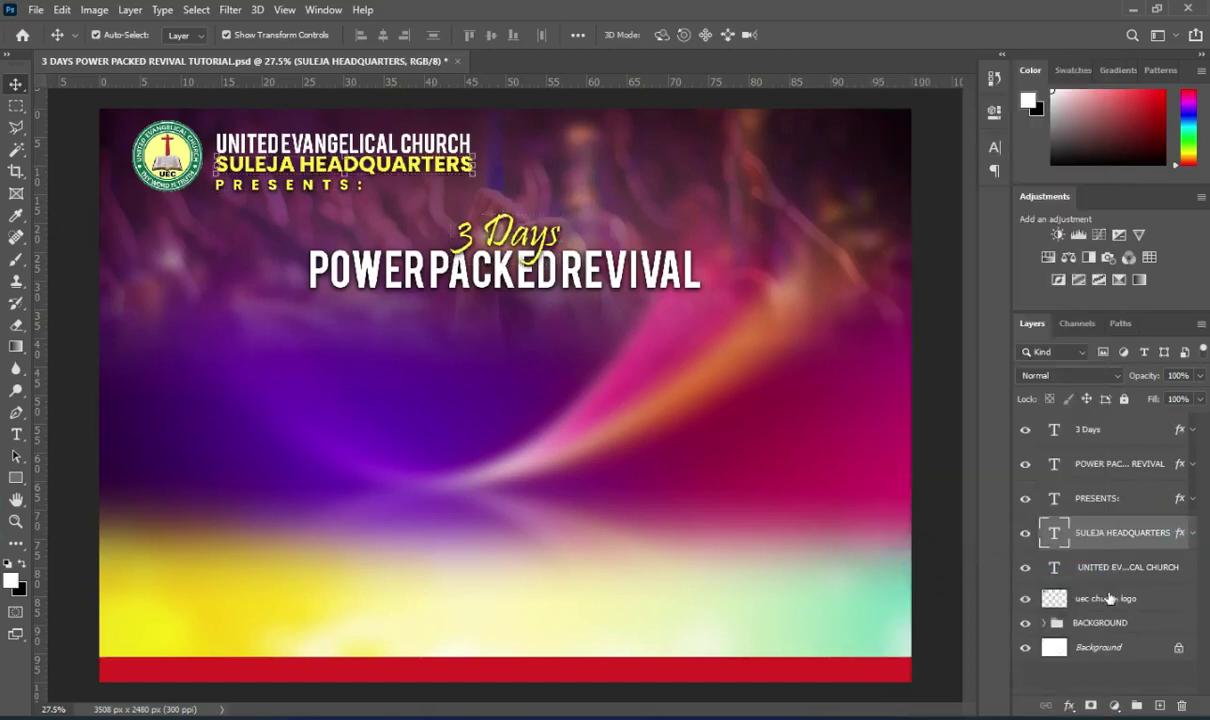
right_click(1107, 566)
left_click(950, 569)
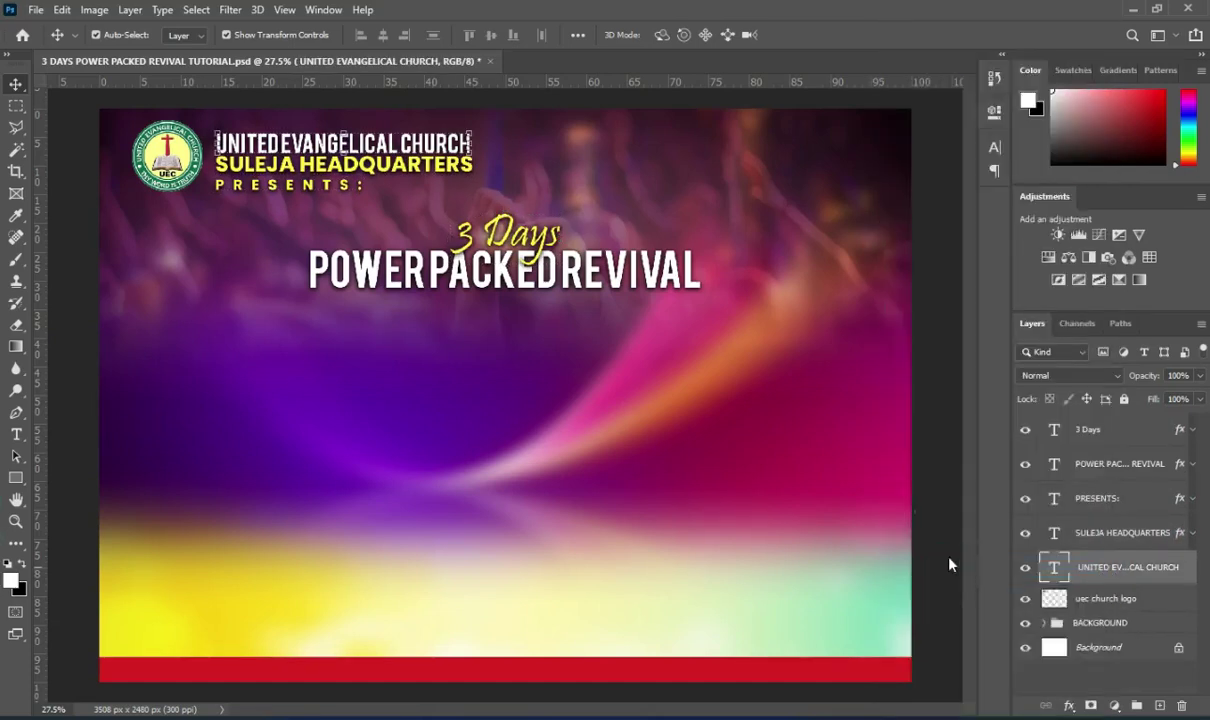
left_click(938, 368)
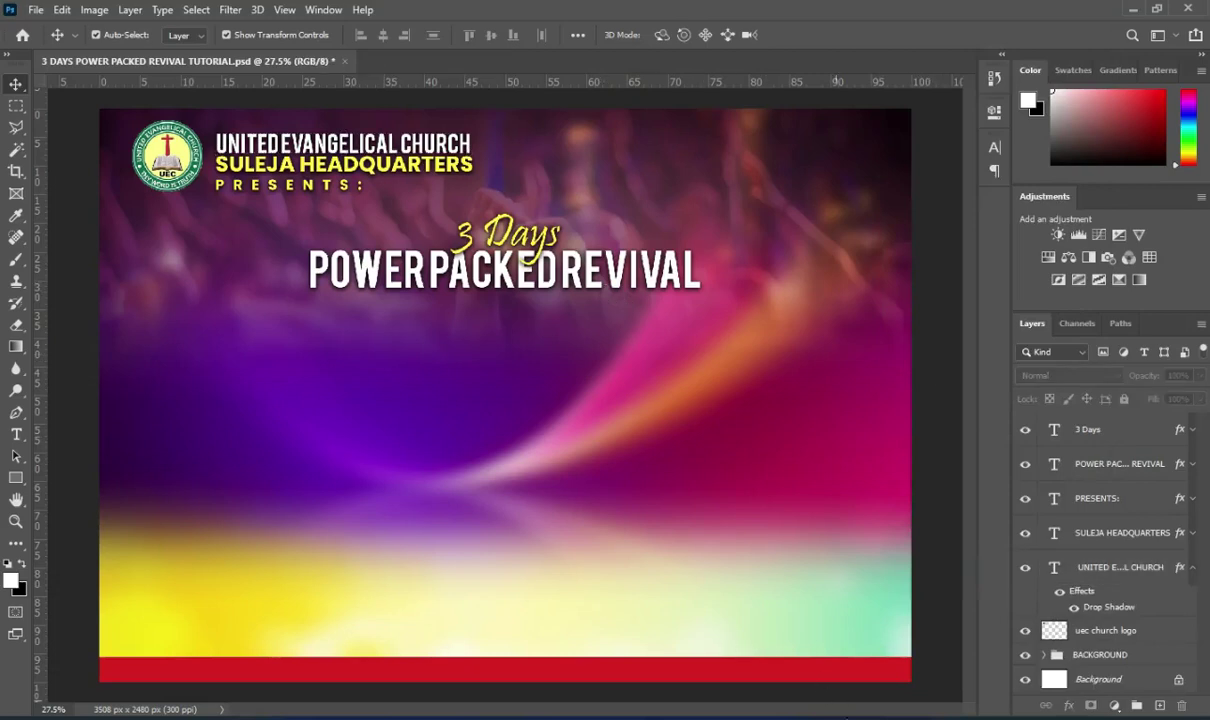
- Switch to Notepad, copy the "Theme:" line and return to the flyer in Photoshop
key("alt+Tab")
left_click_drag(97, 335, 140, 337)
key("ctrl+c")
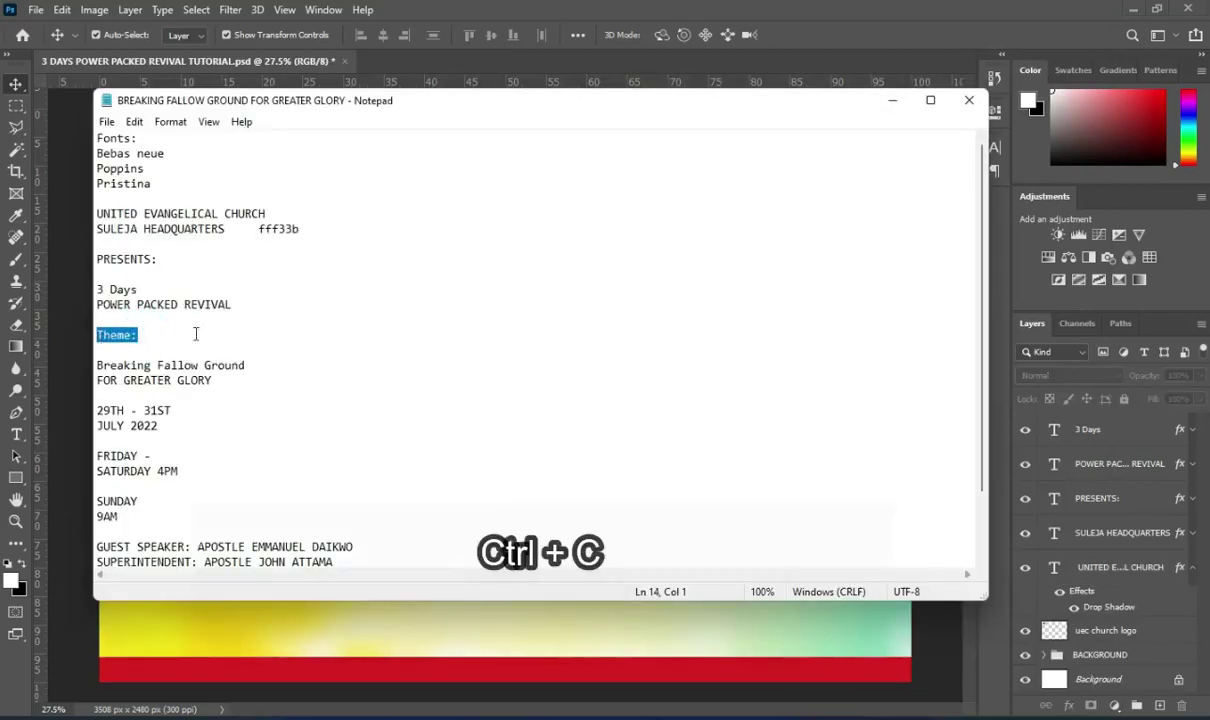
left_click(893, 100)
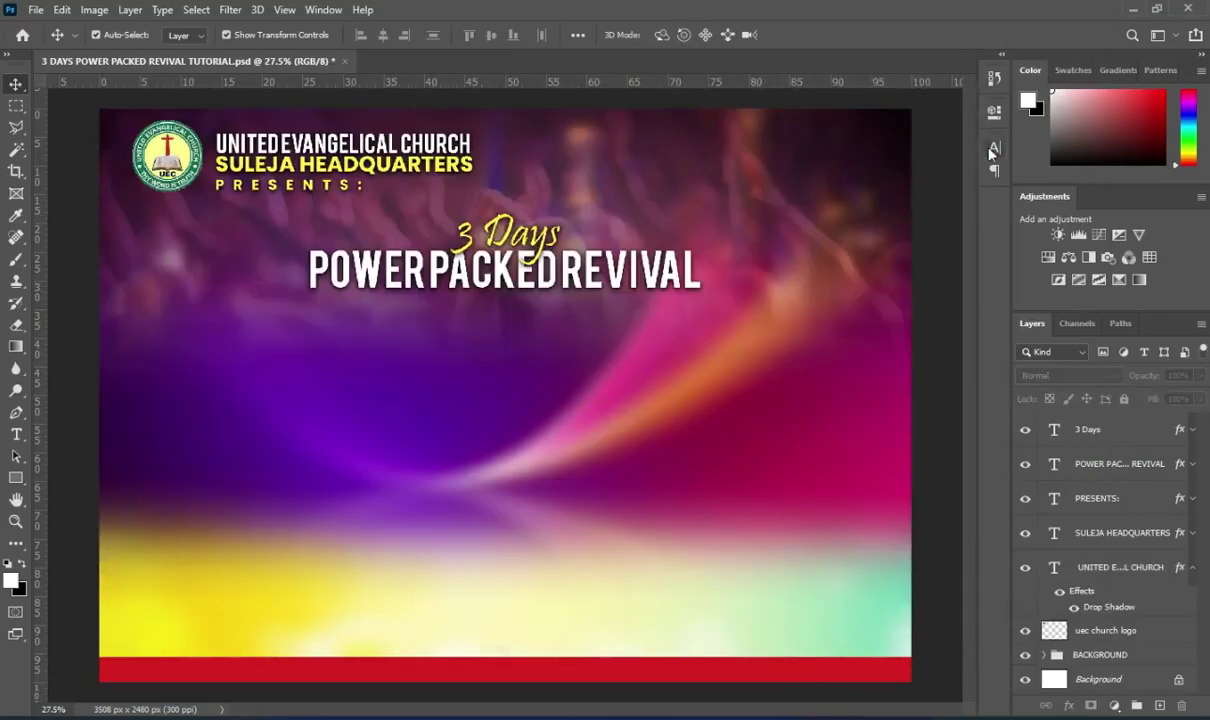
left_click(993, 149)
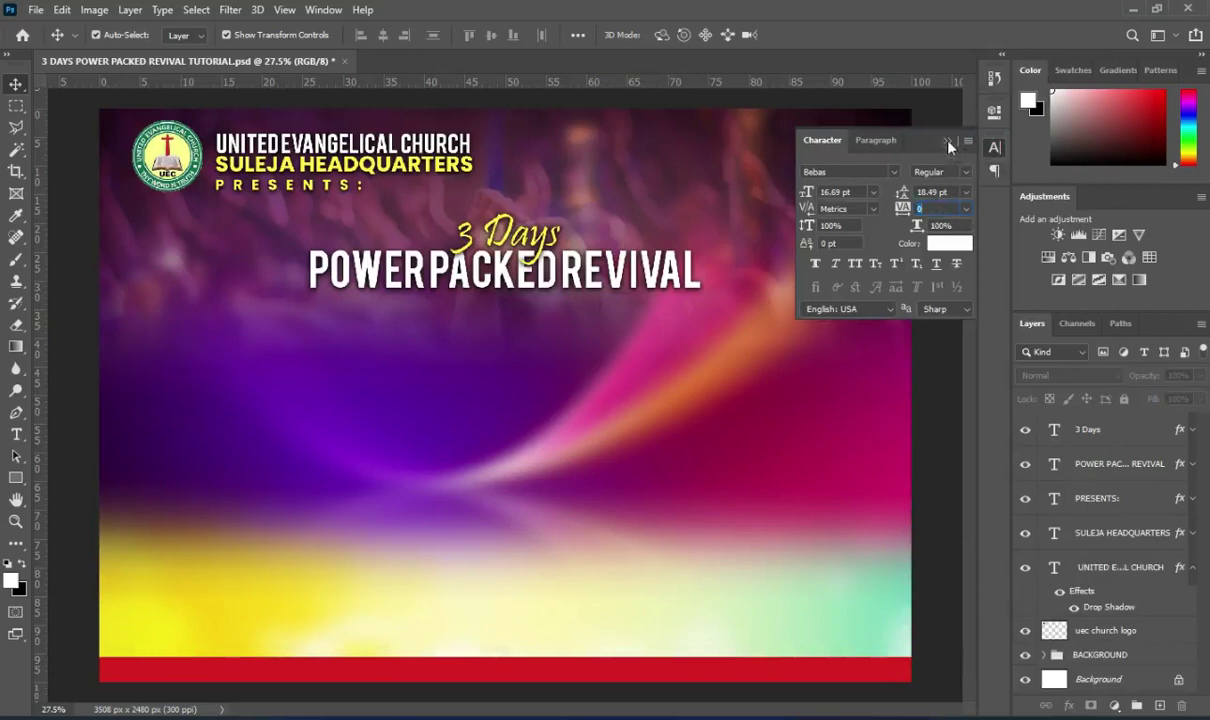
left_click(949, 147)
- Duplicate the 3 Days text, place the copy below the title near the flyer's left side, and replace its wording with "Theme:"
left_click(488, 235)
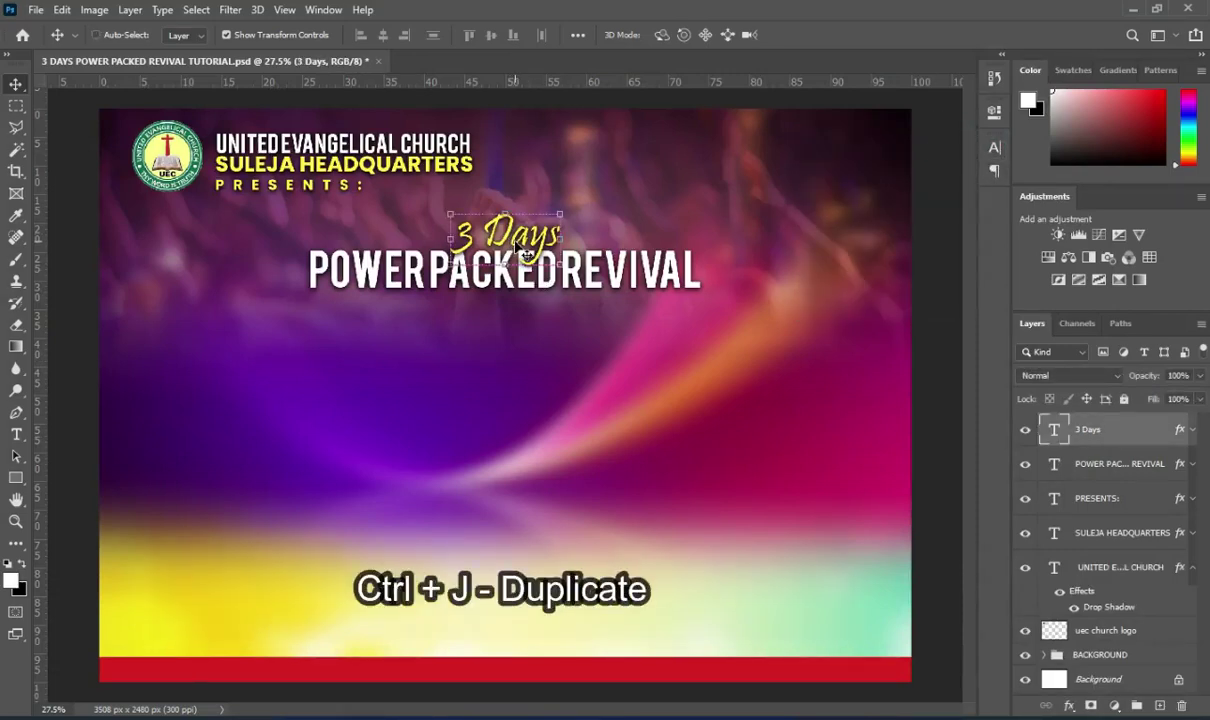
key("ctrl+j")
left_click_drag(527, 255, 233, 366)
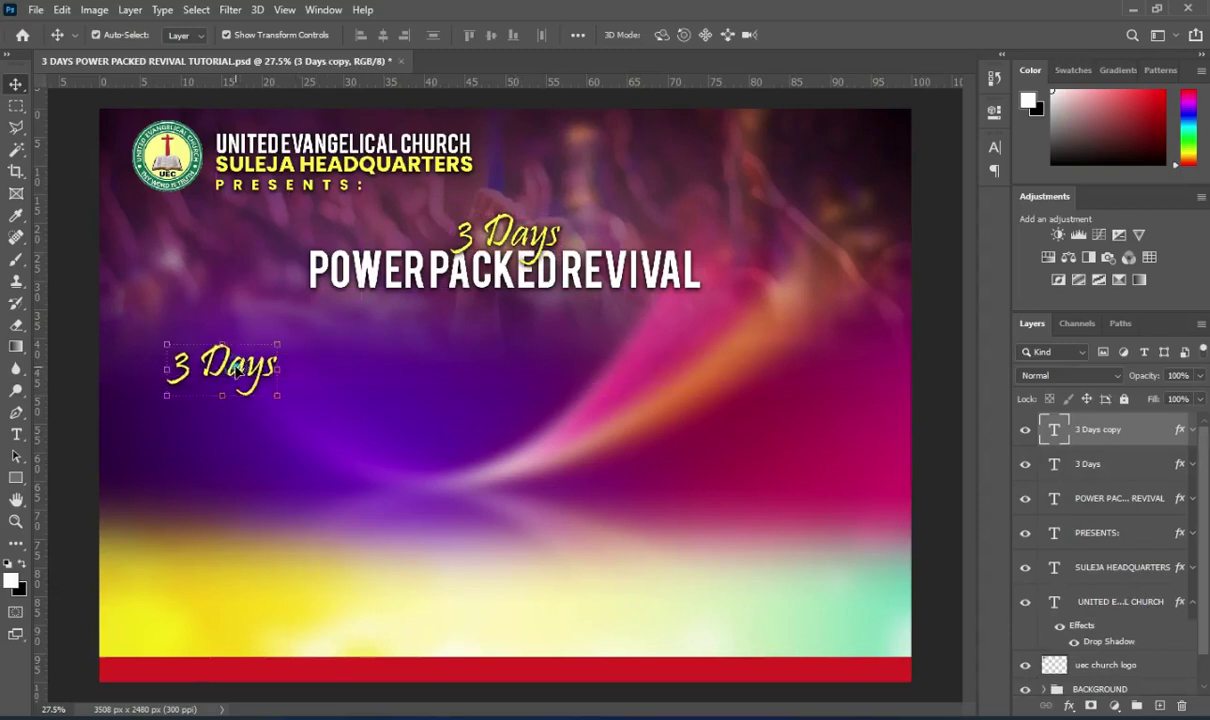
double_click(233, 366)
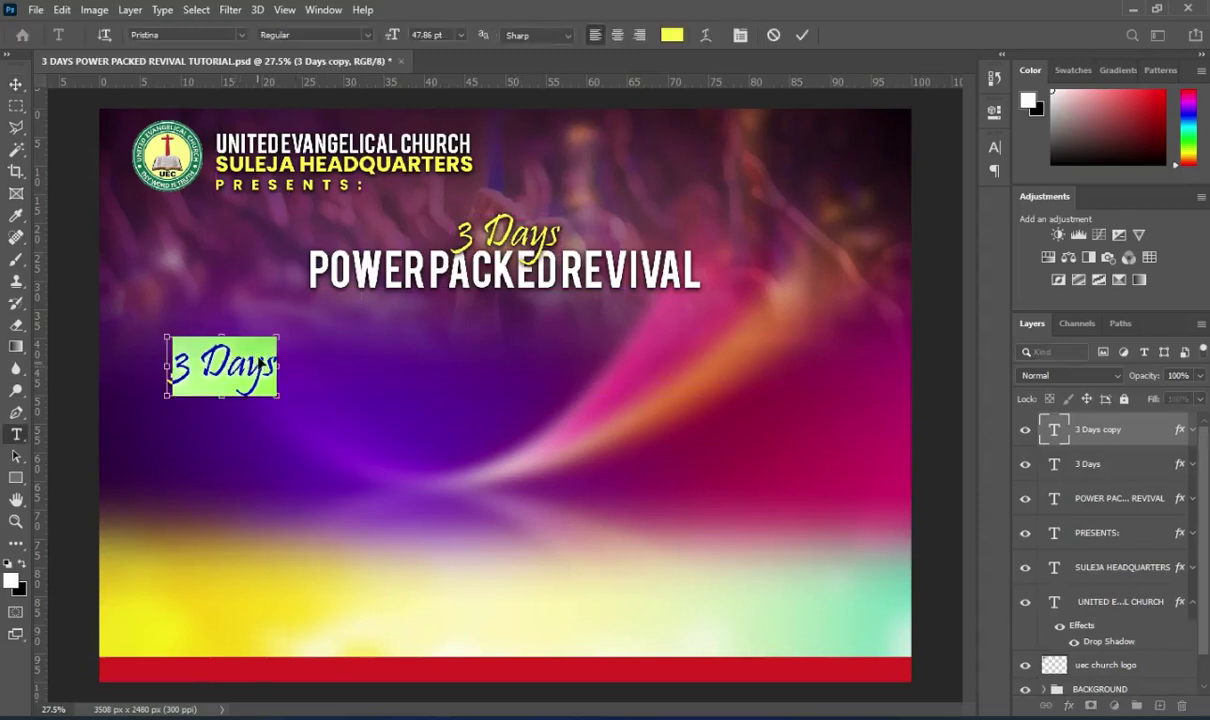
key("ctrl+v")
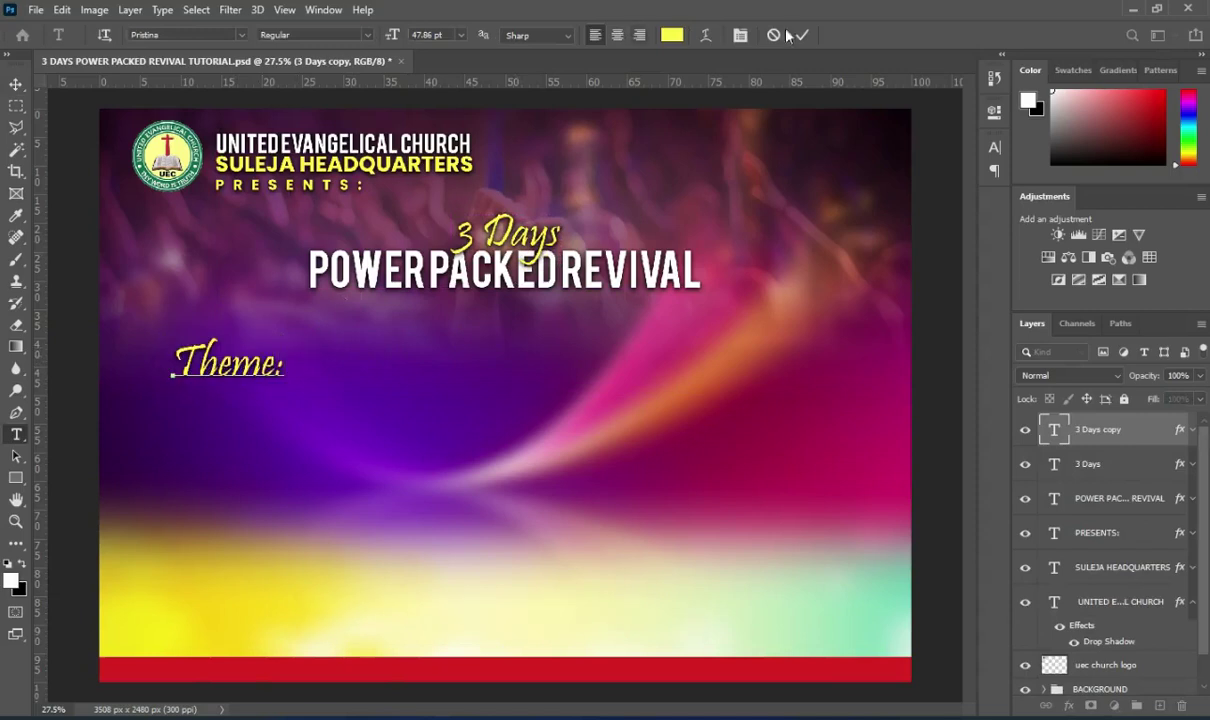
left_click(671, 36)
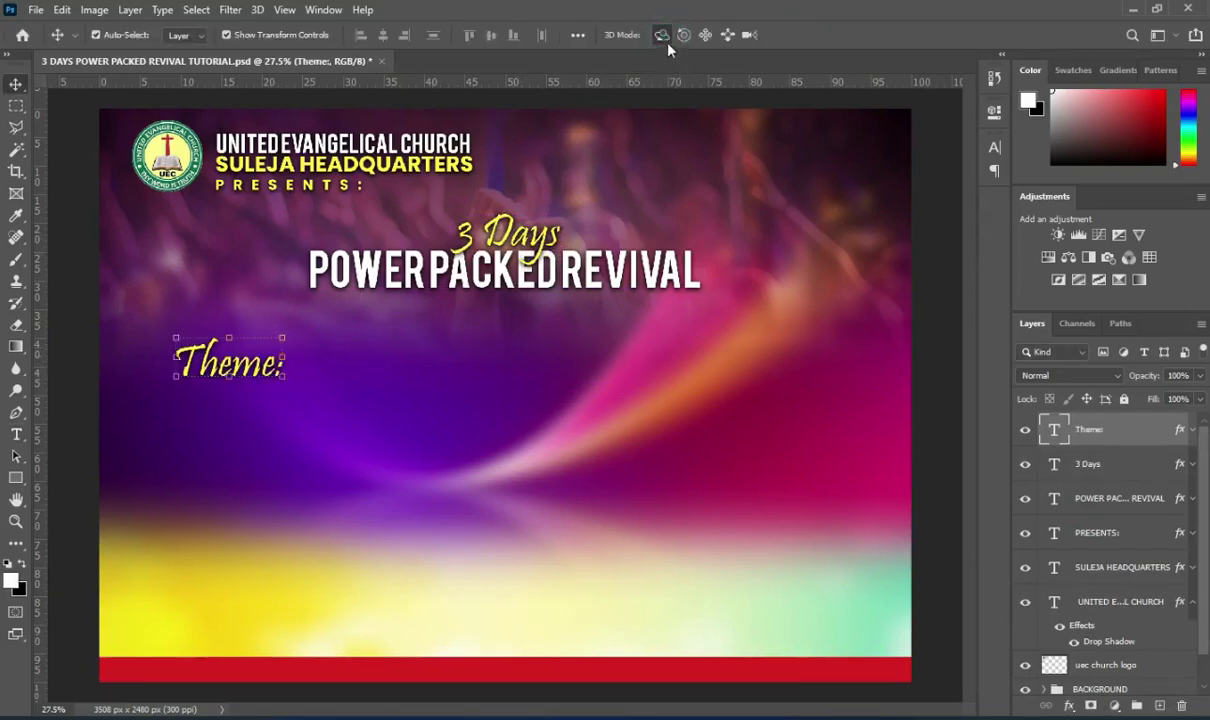
- Change the colour of the Theme: text to white (ffffff)
key("t")
left_click(636, 35)
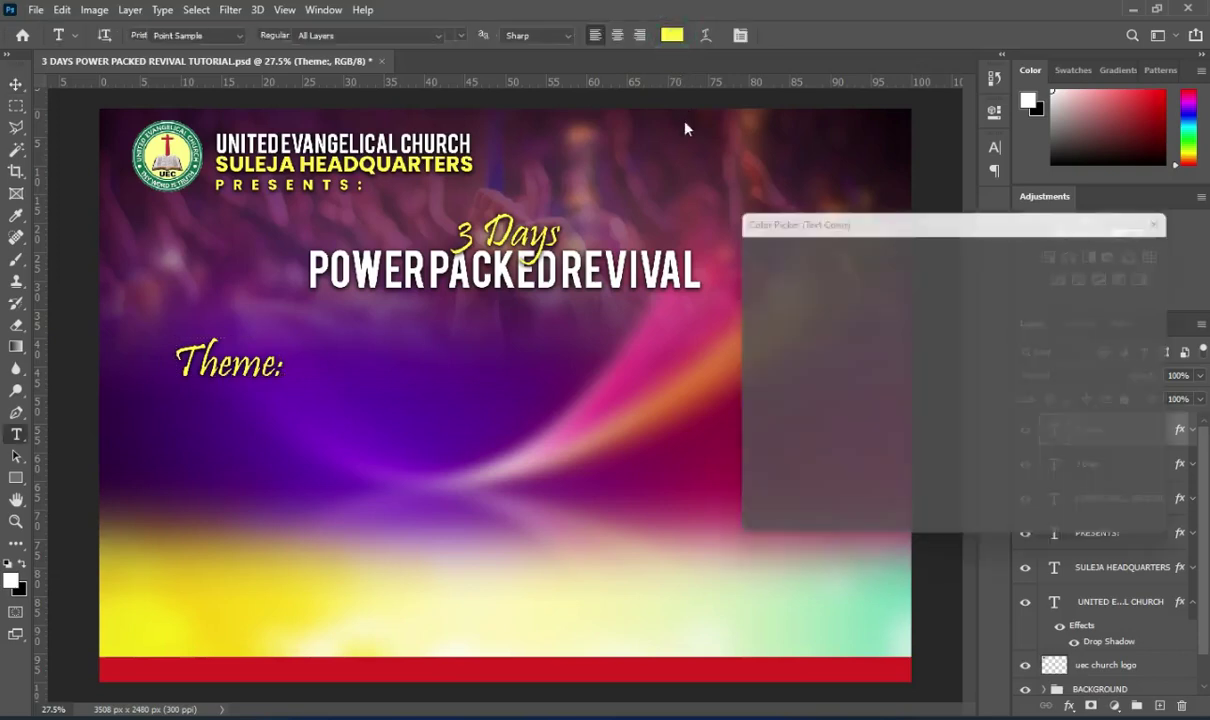
type("ffffff")
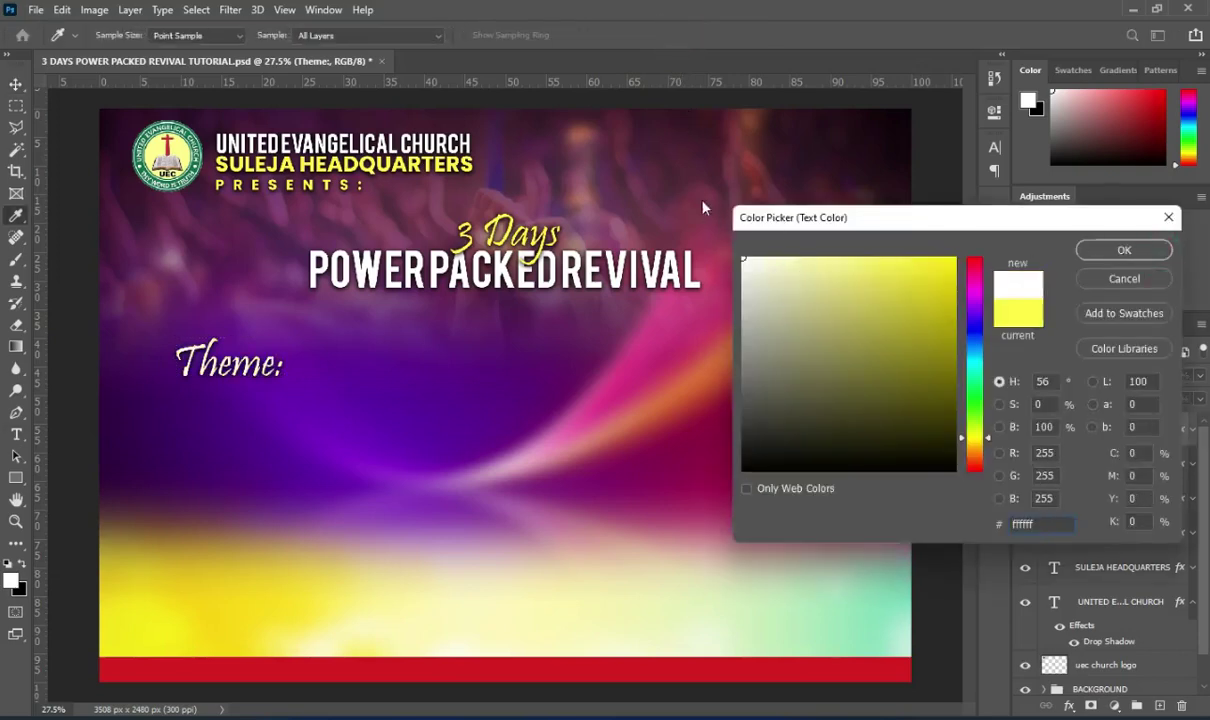
key("Return")
- Scale the Theme: text down to about 57% and deselect its layer
key("v")
key("ctrl+t")
left_click_drag(285, 366, 241, 364)
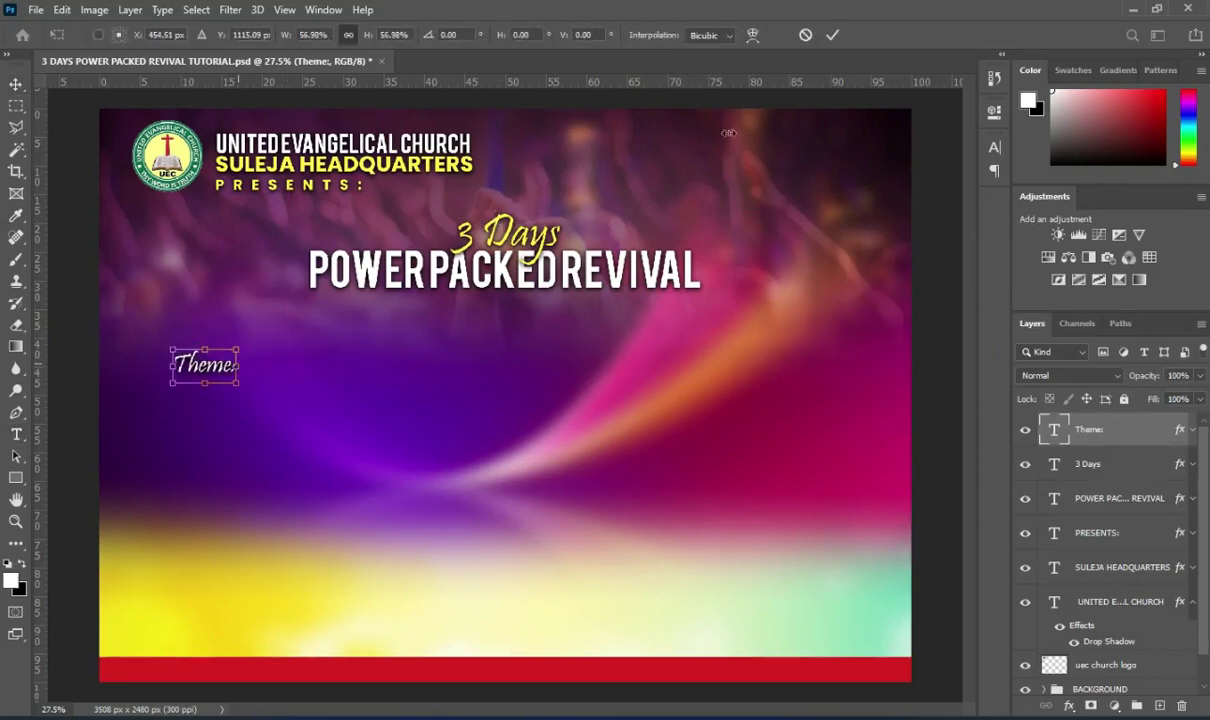
left_click(832, 34)
left_click(938, 343)
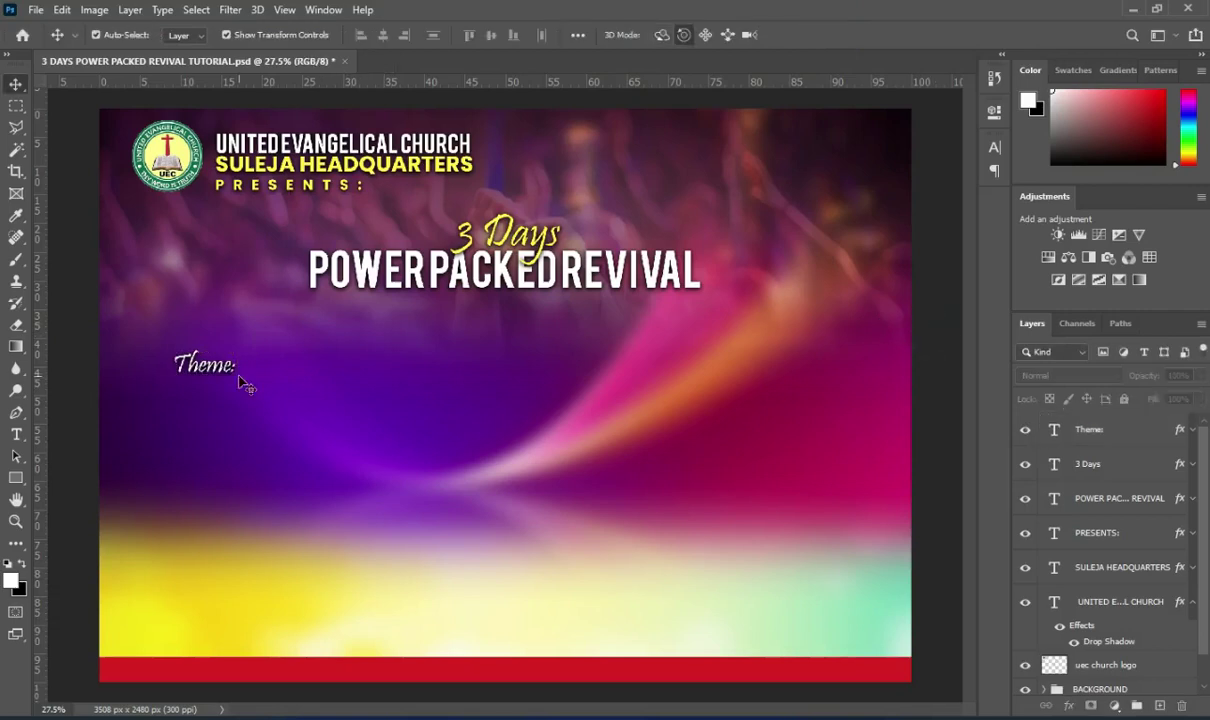
- Switch to Notepad, copy the "Breaking Fallow Ground" line and return to the flyer in Photoshop
key("alt+Tab")
key("ctrl+c")
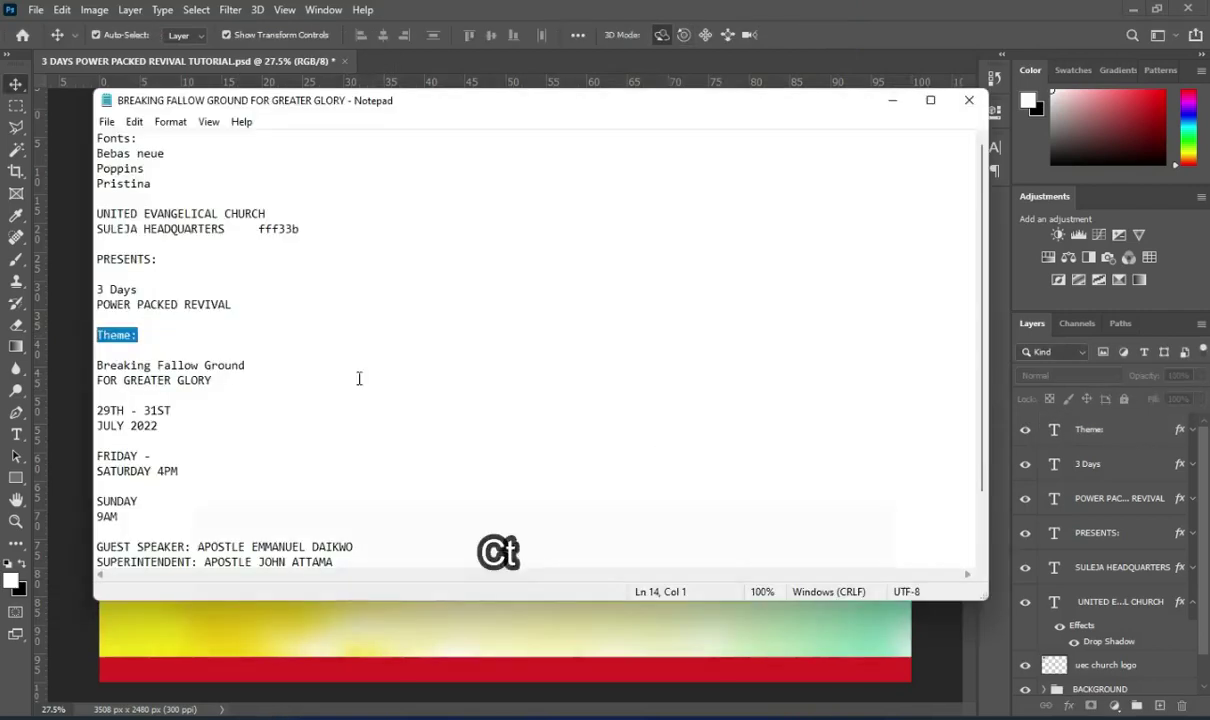
left_click_drag(246, 365, 98, 365)
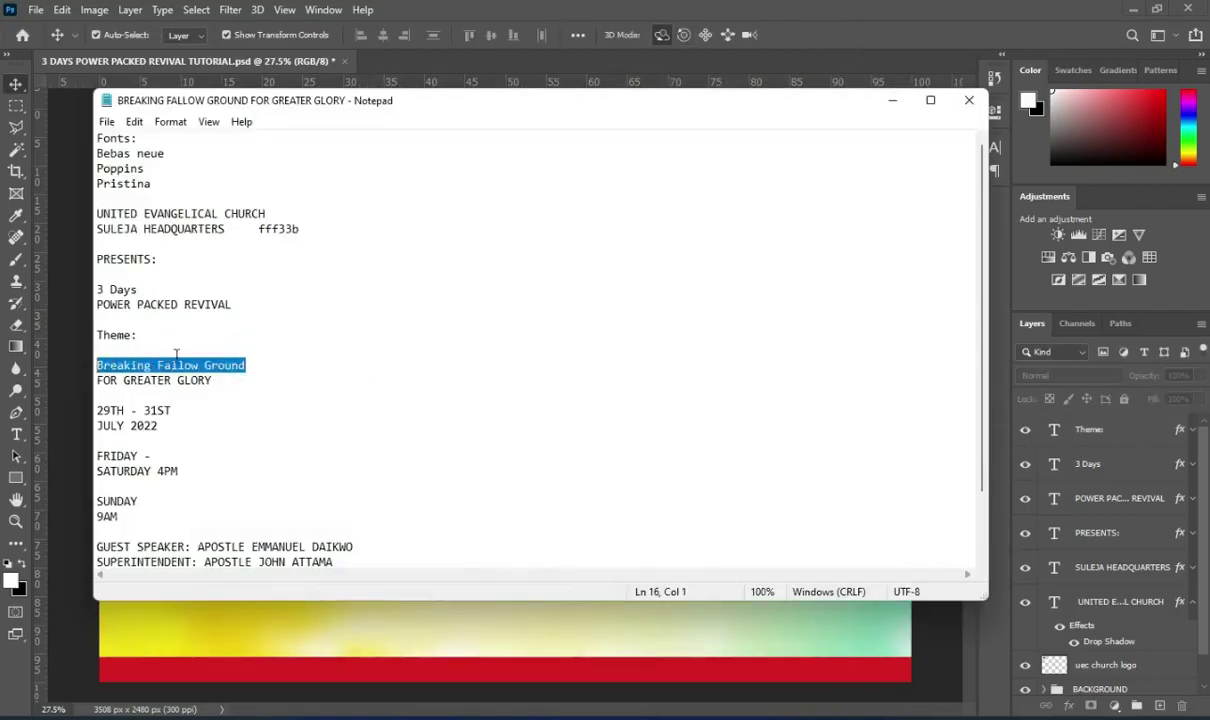
left_click(891, 100)
- Duplicate the Theme: text, place the copy to its right on the same line, and replace its wording with "Breaking Fallow Ground"
left_click(205, 364, "ctrl")
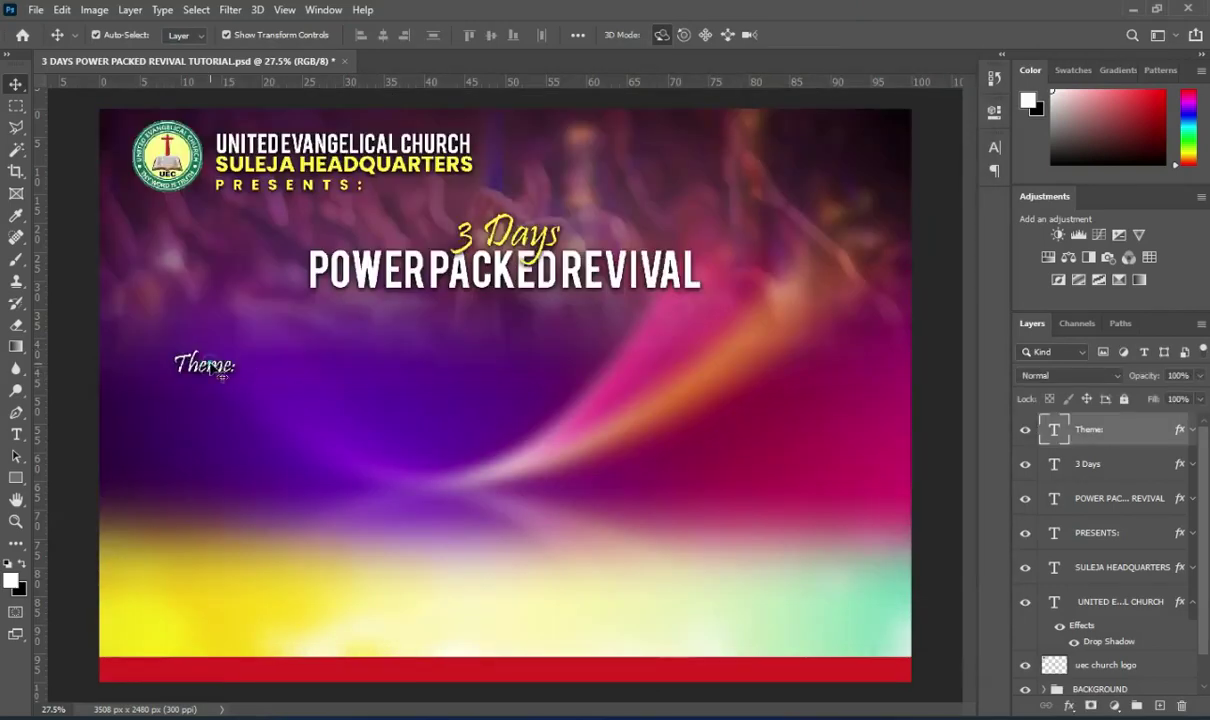
key("ctrl+j")
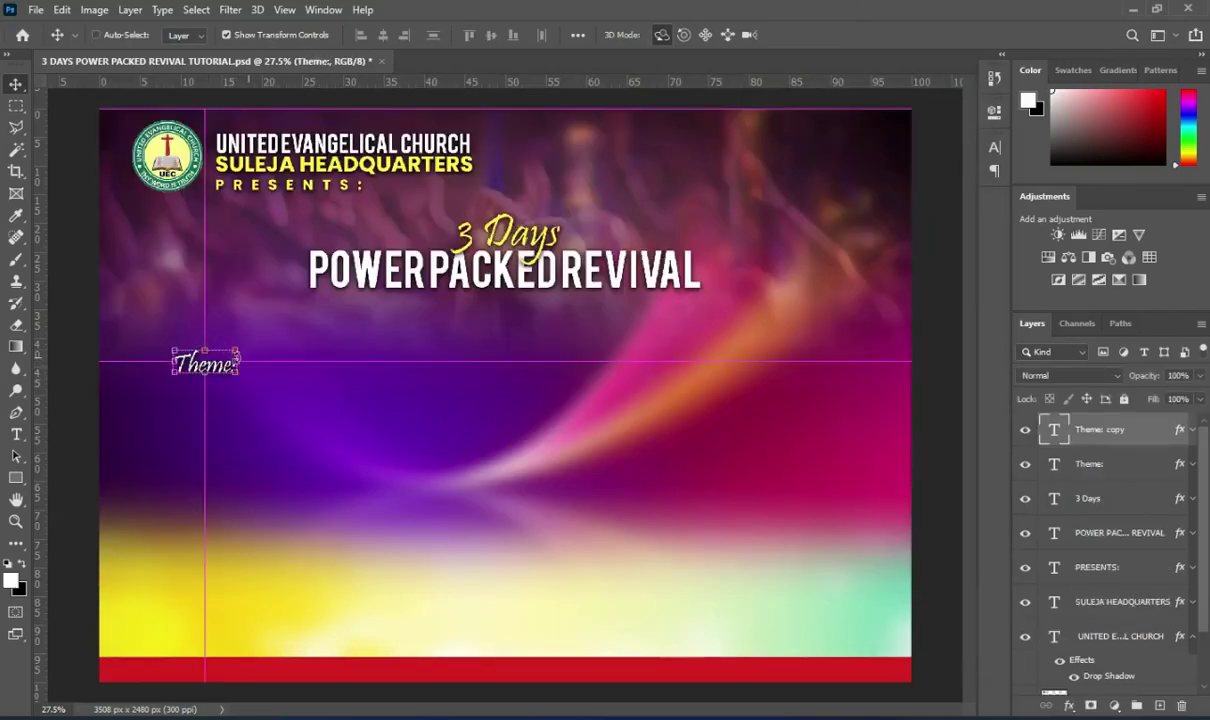
left_click_drag(213, 365, 317, 366)
double_click(319, 367)
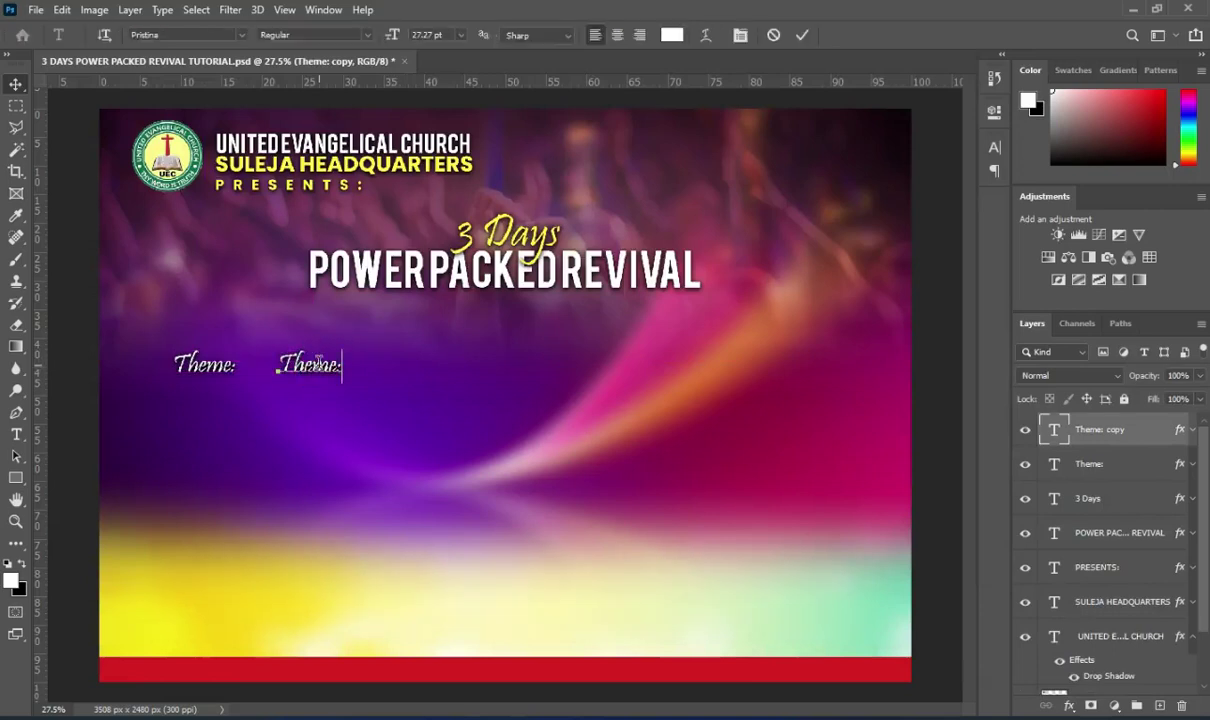
key("ctrl+a")
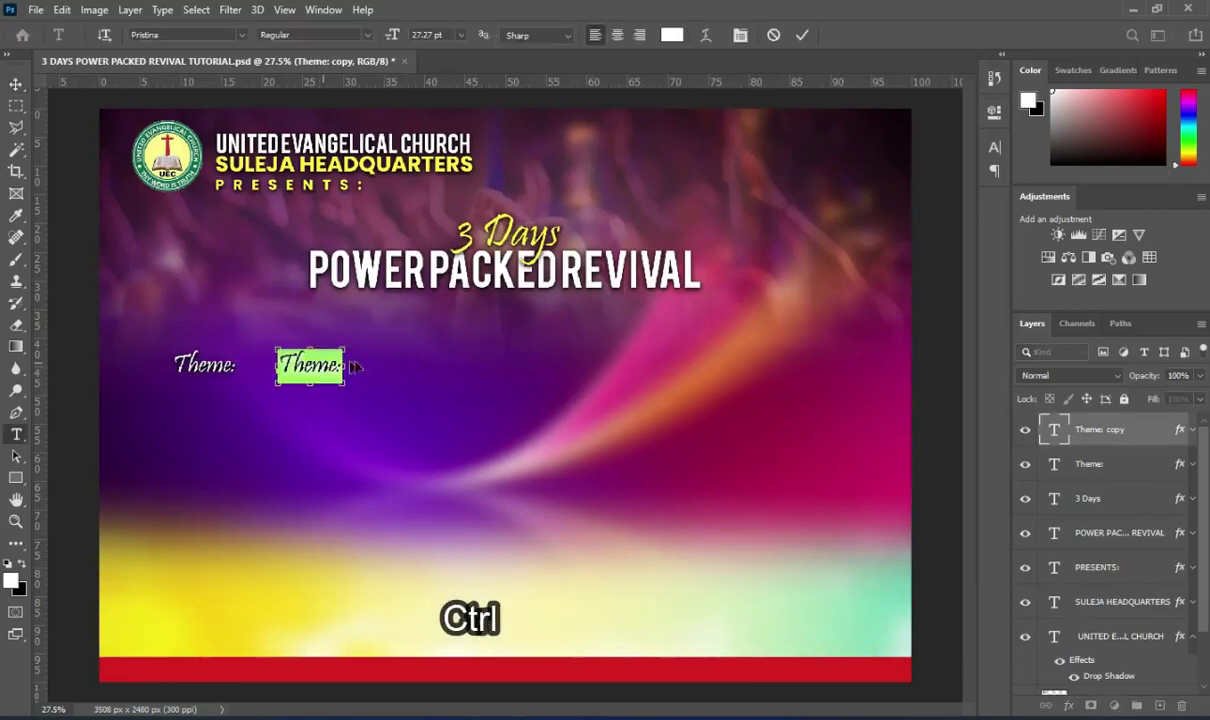
key("ctrl+v")
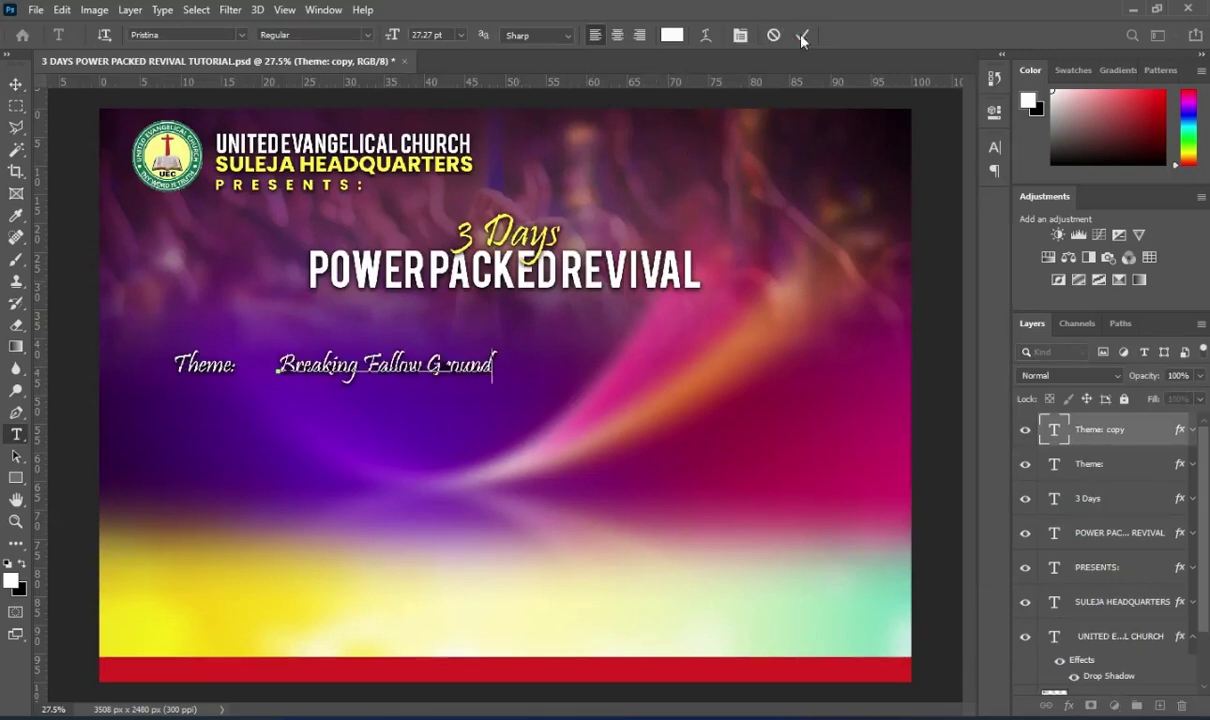
left_click(802, 35)
key("v")
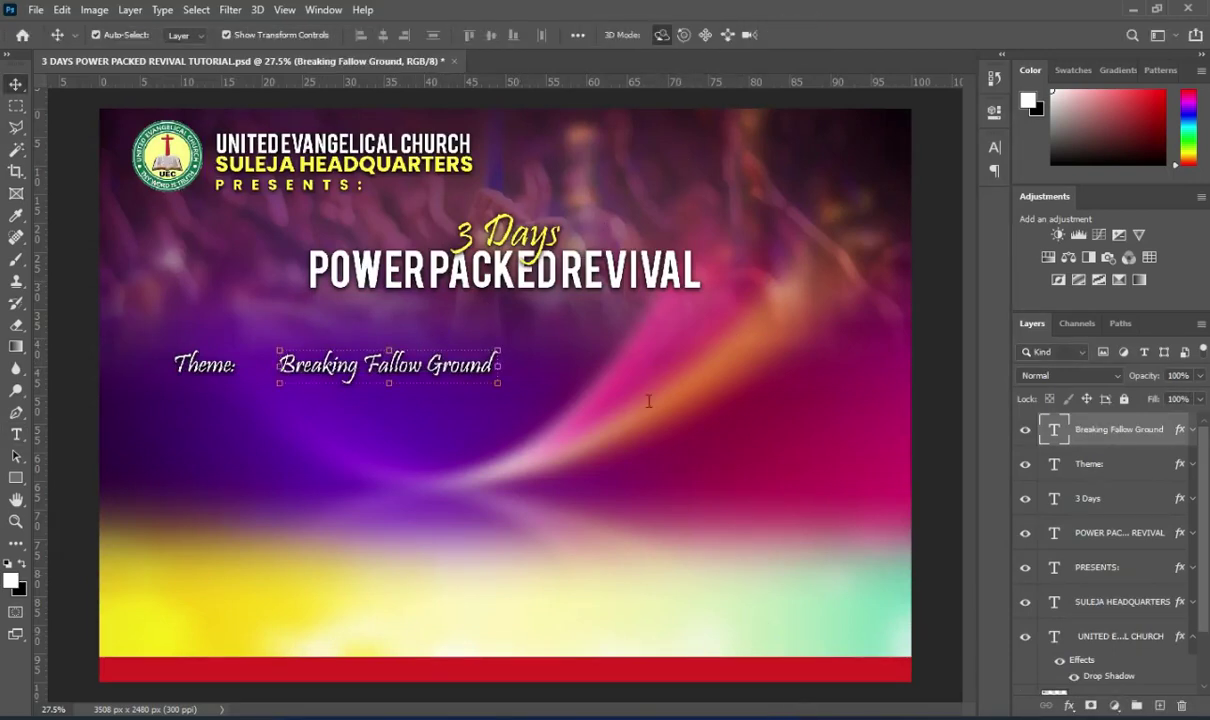
- Switch to Notepad, copy the yellow colour code fff33b and return to the flyer in Photoshop
key("alt+Tab")
left_click_drag(254, 228, 313, 228)
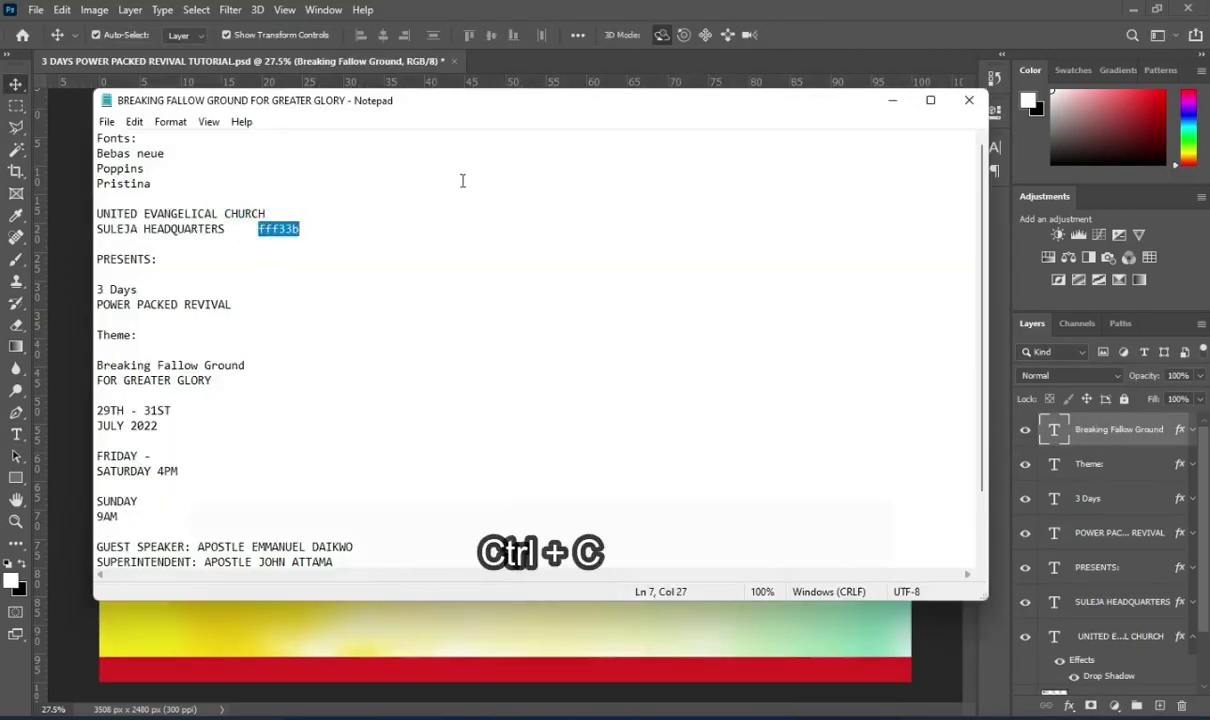
key("alt+Tab")
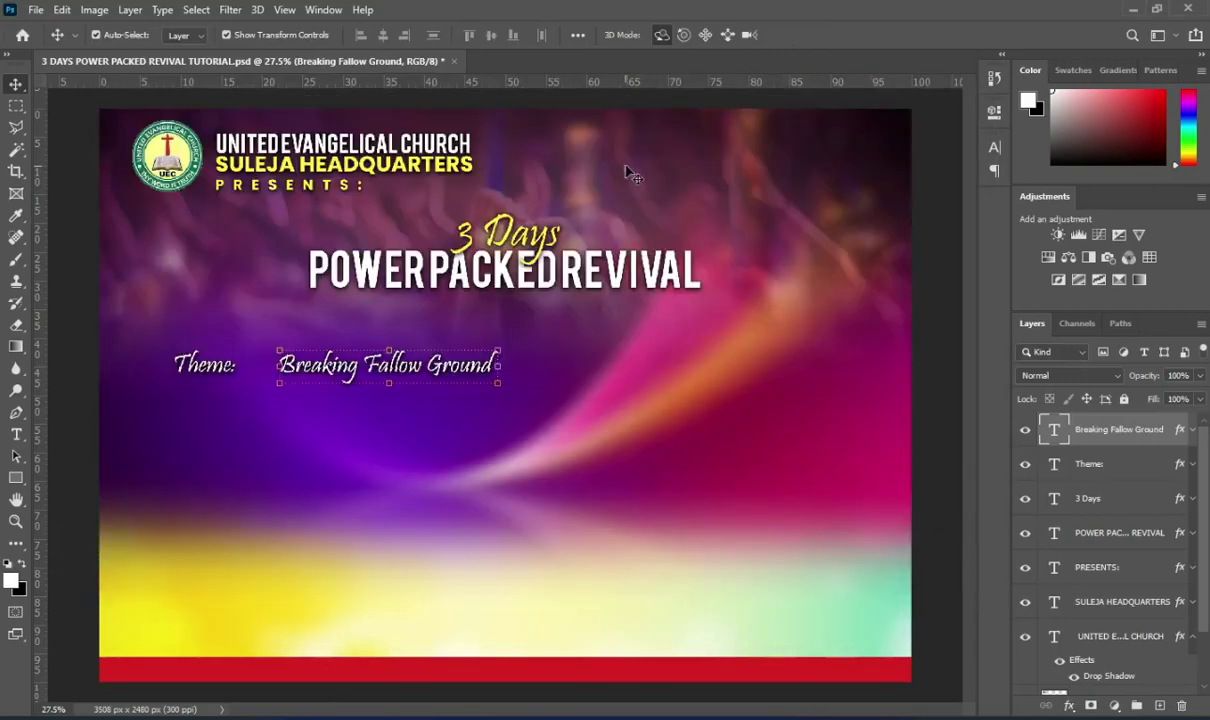
- Recolour the "Breaking Fallow Ground" text with the copied yellow fff33b
key("t")
left_click(671, 35)
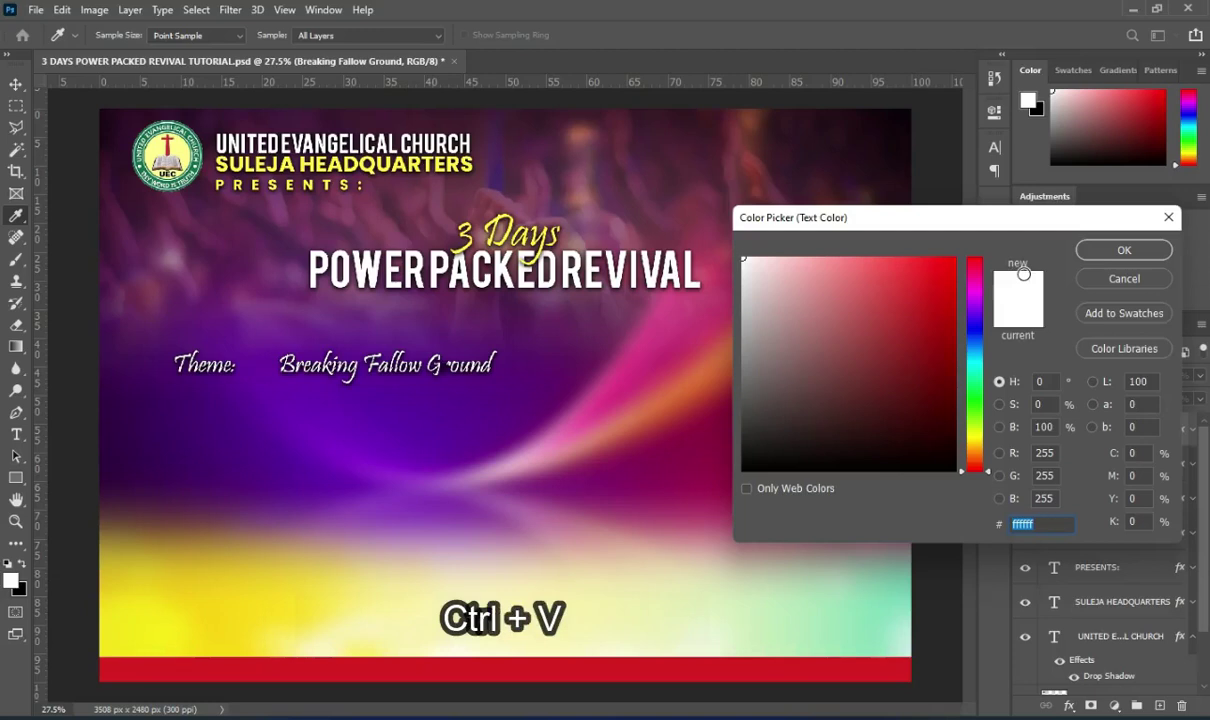
key("ctrl+v")
left_click(1124, 251)
- Select the Theme: and "Breaking Fallow Ground" layers together and move them up and slightly right beneath the POWER PACKED REVIVAL title
key("v")
left_click(1108, 466, "shift")
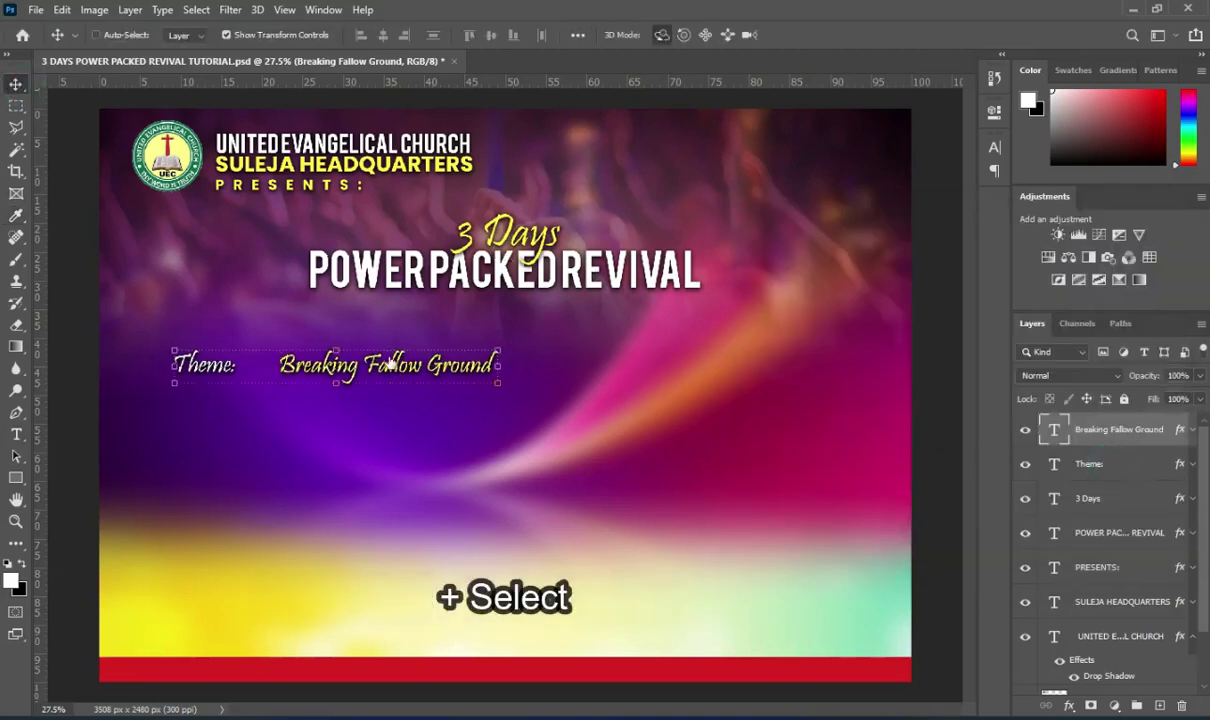
key("ctrl+t")
left_click_drag(350, 374, 370, 347)
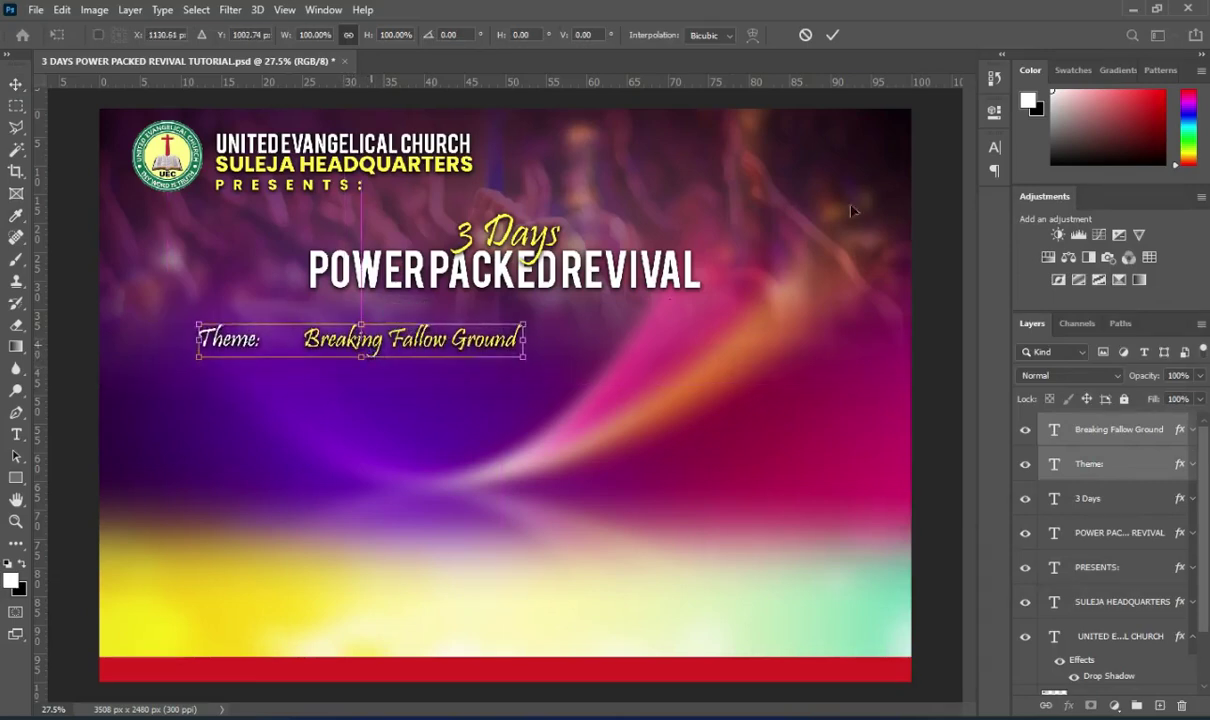
left_click(832, 35)
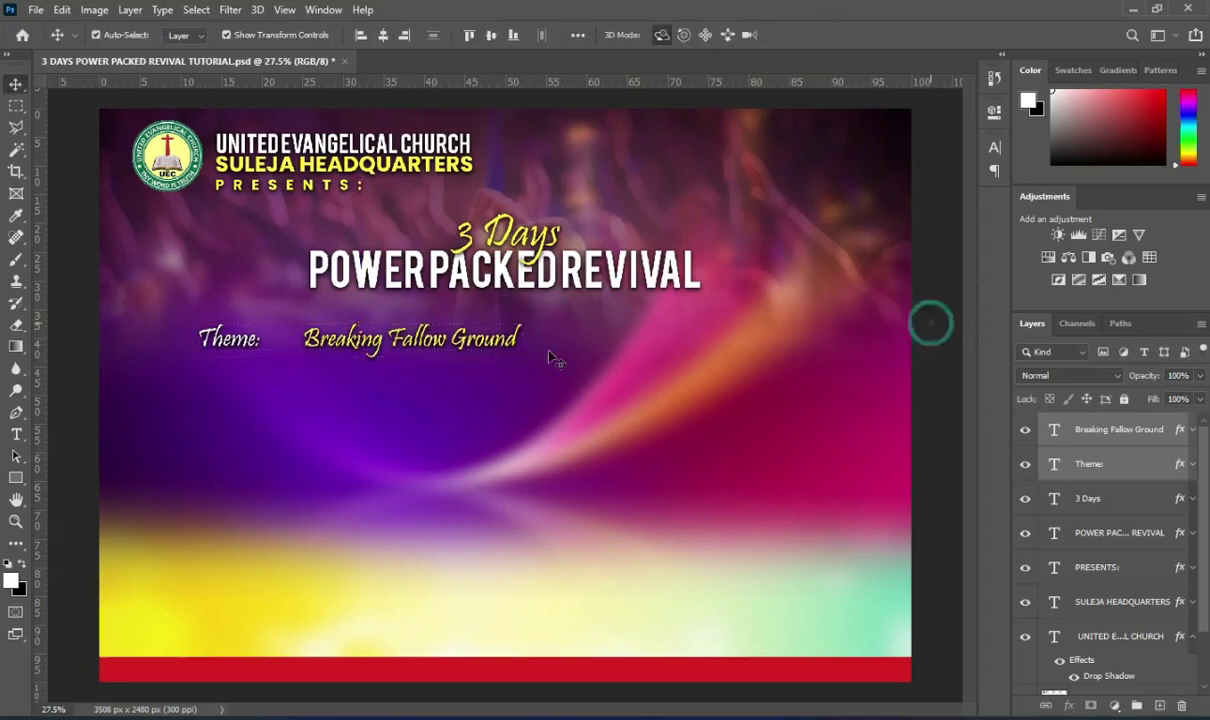
- Scale "Breaking Fallow Ground" up to about 196% and centre it horizontally on the canvas
left_click(508, 335)
left_click_drag(521, 340, 732, 341)
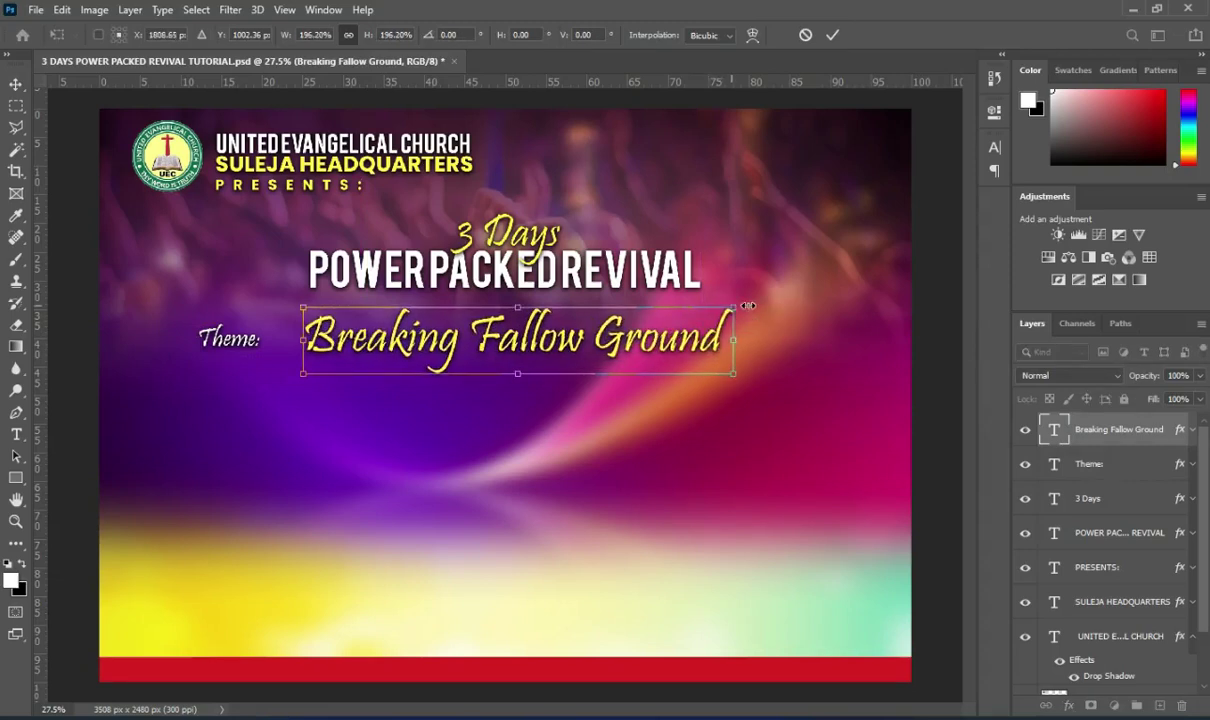
key("Return")
key("ctrl+a")
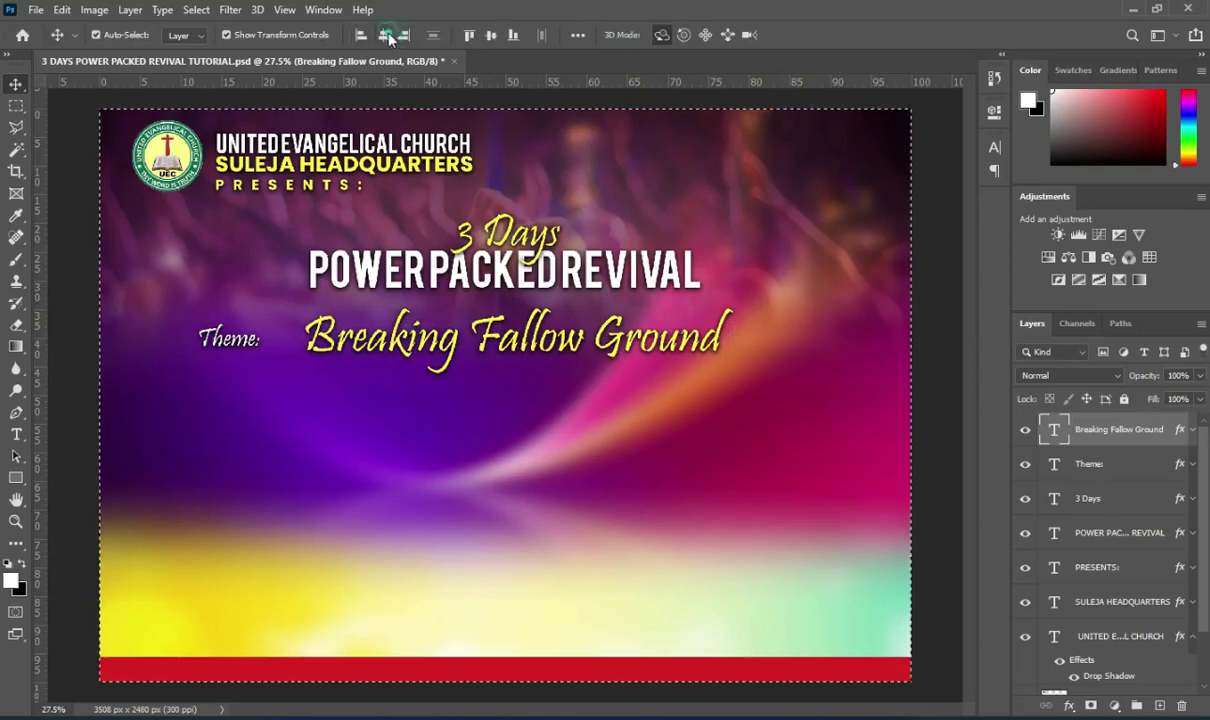
left_click(382, 35)
key("ctrl+d")
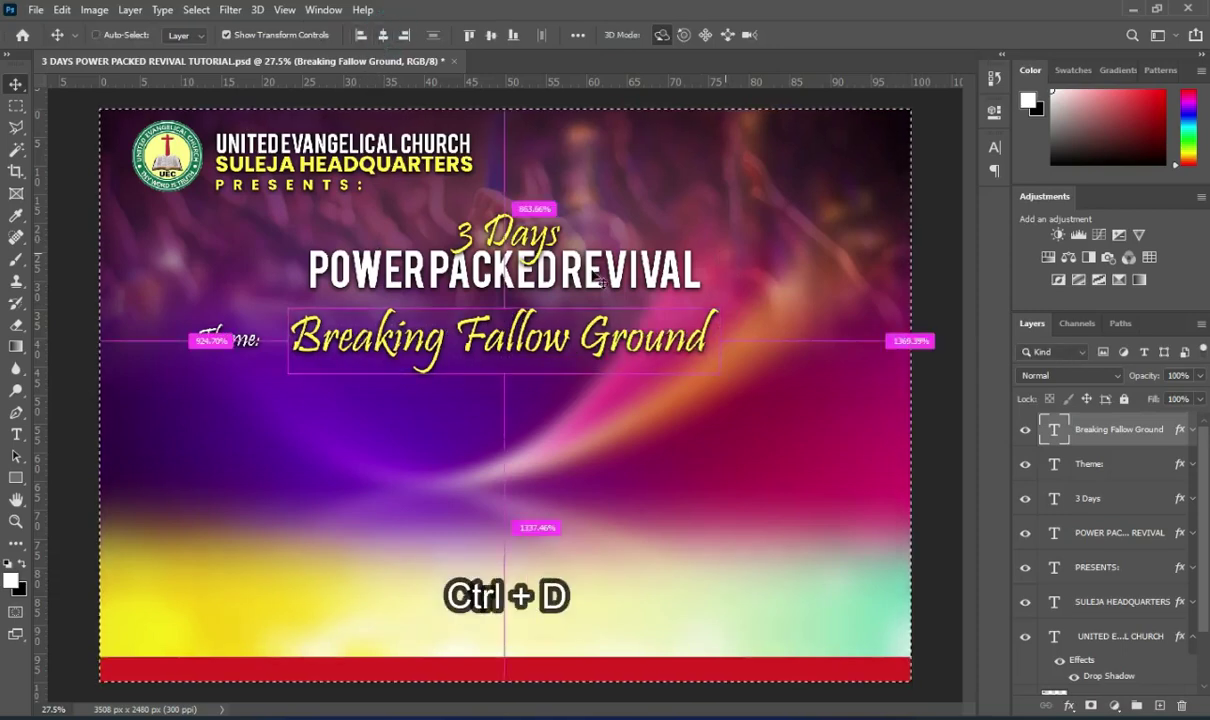
- Move the Theme: text right so it sits just before the "Breaking Fallow Ground" line
left_click(229, 338)
key("ctrl+t")
left_click_drag(229, 338, 249, 343)
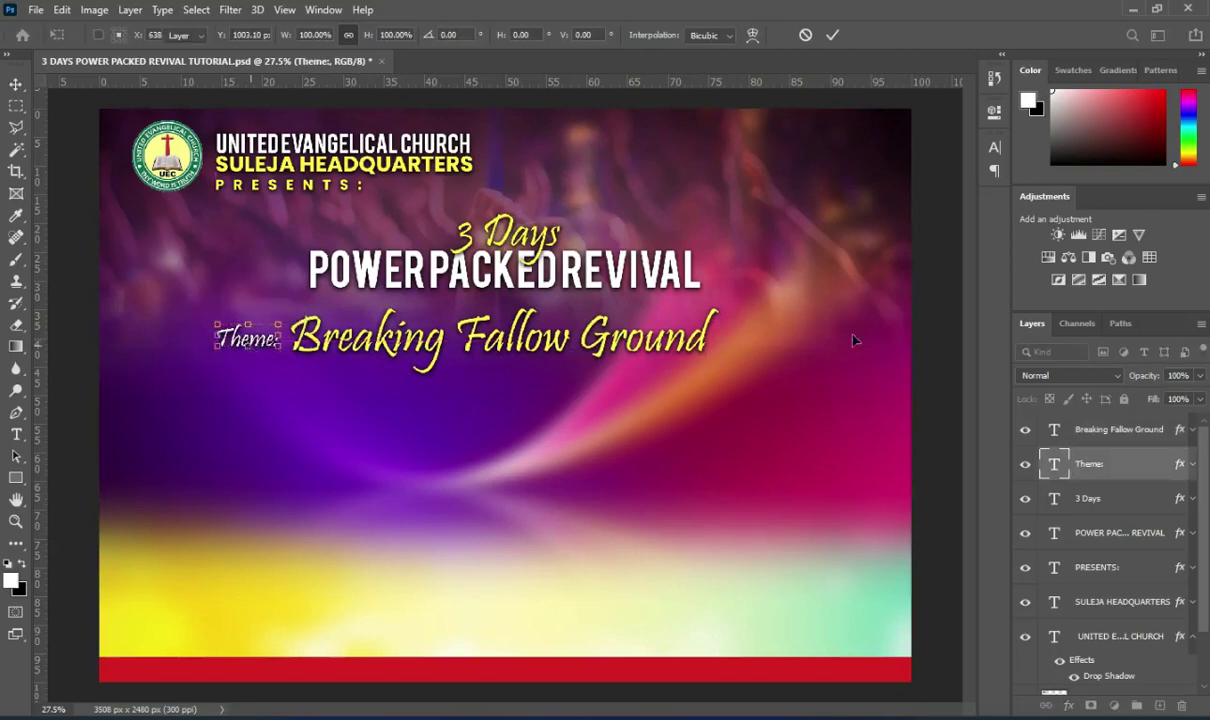
key("Return")
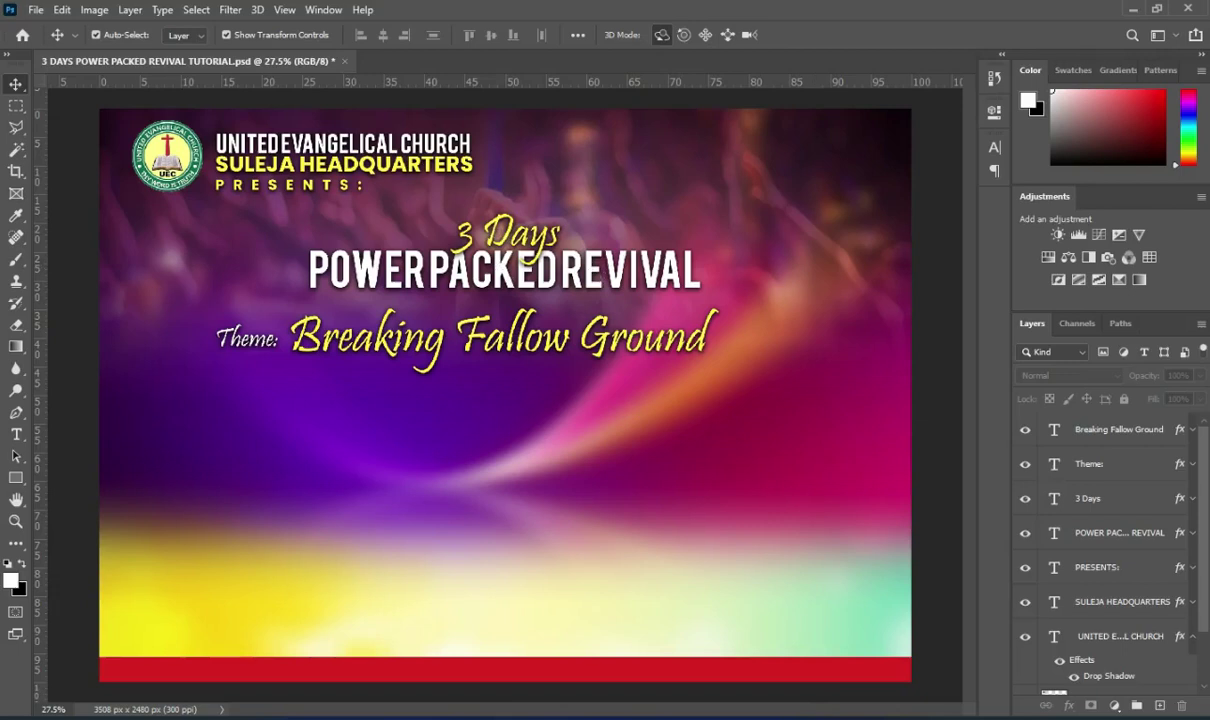
- Switch to Notepad, copy the "FOR GREATER GLORY" line and return to the flyer in Photoshop
key("alt+Tab")
left_click_drag(216, 383, 97, 380)
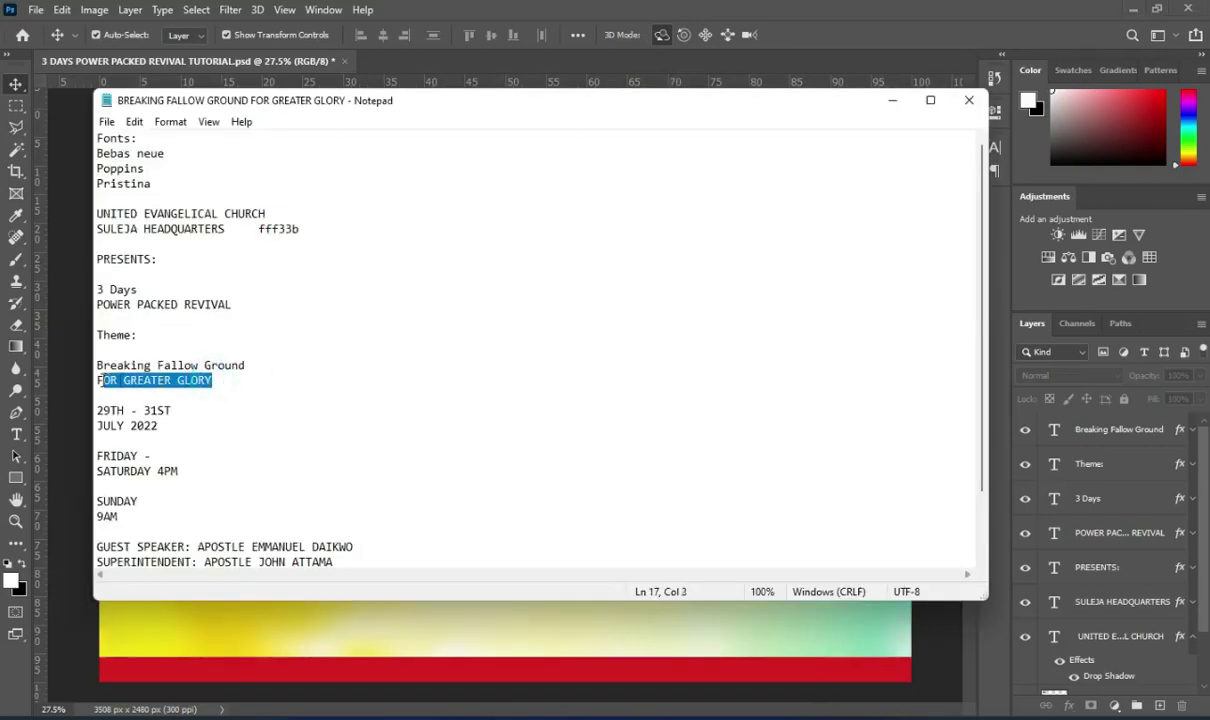
left_click(893, 100)
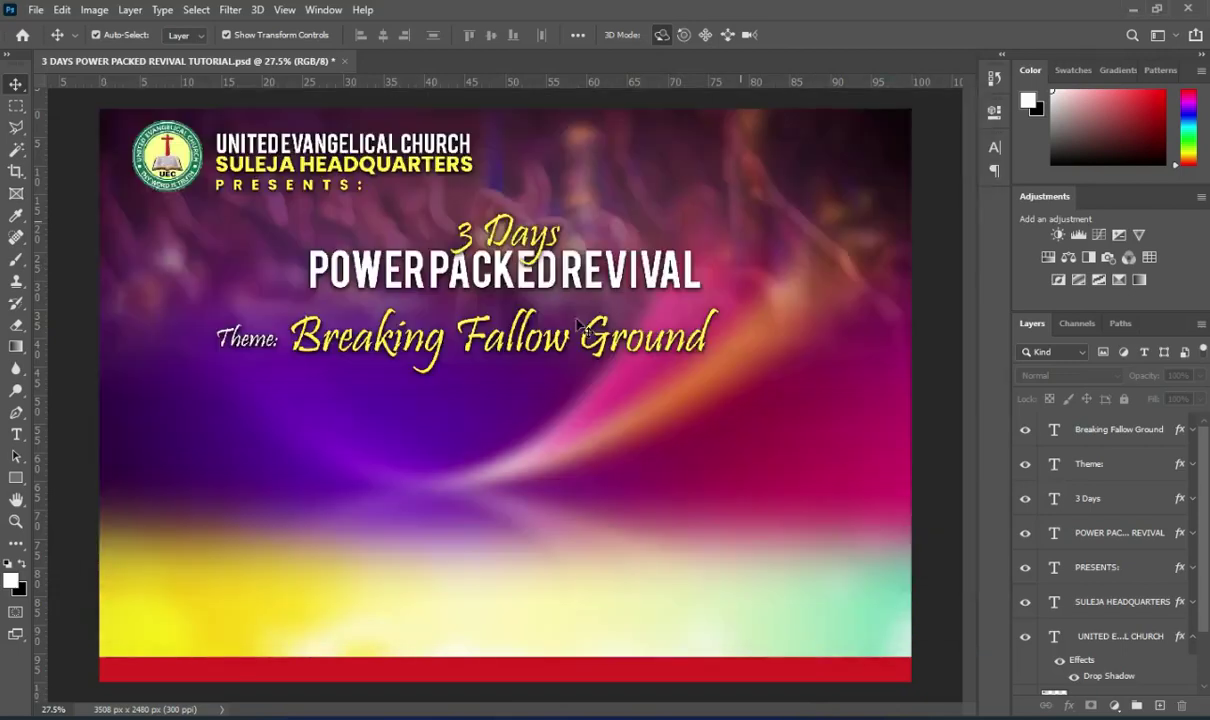
- Duplicate POWER PACKED REVIVAL beneath the theme line, stack its layer below "Breaking Fallow Ground" and replace its wording with "FOR GREATER GLORY"
left_click(640, 278)
key("ctrl+j")
left_click_drag(1145, 537, 1120, 420)
left_click_drag(619, 284, 600, 397)
left_click_drag(1105, 429, 1100, 470)
double_click(484, 395)
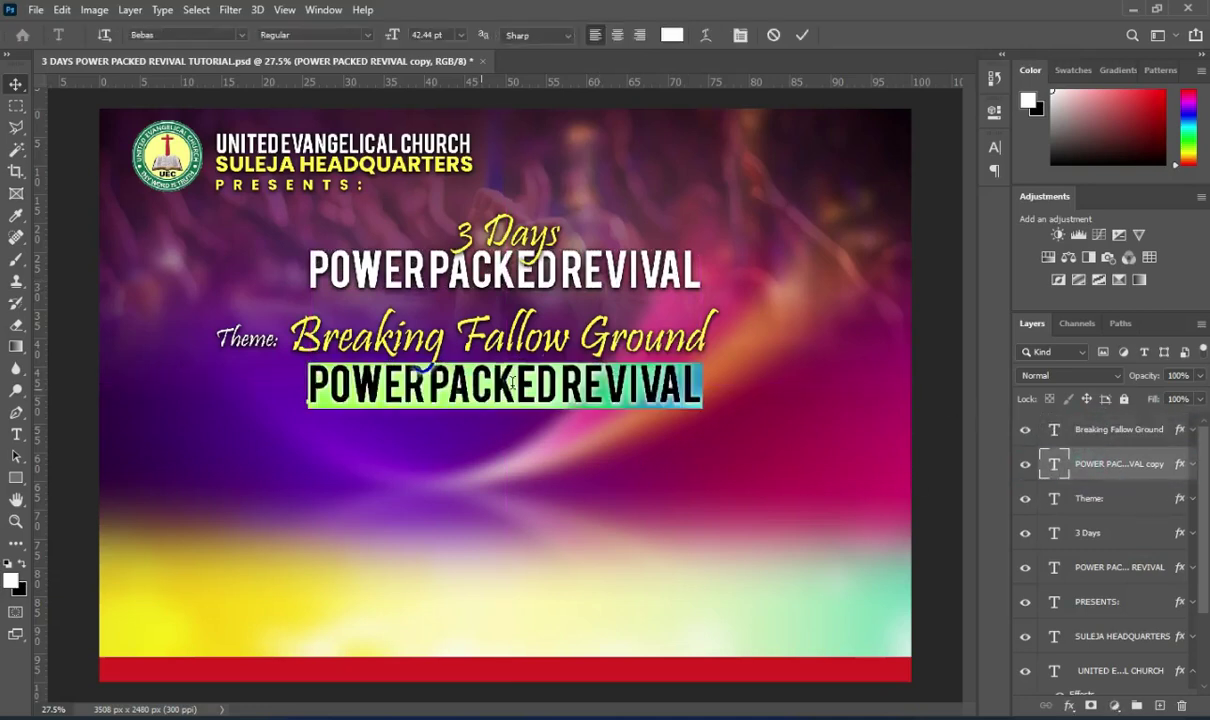
left_click(631, 386)
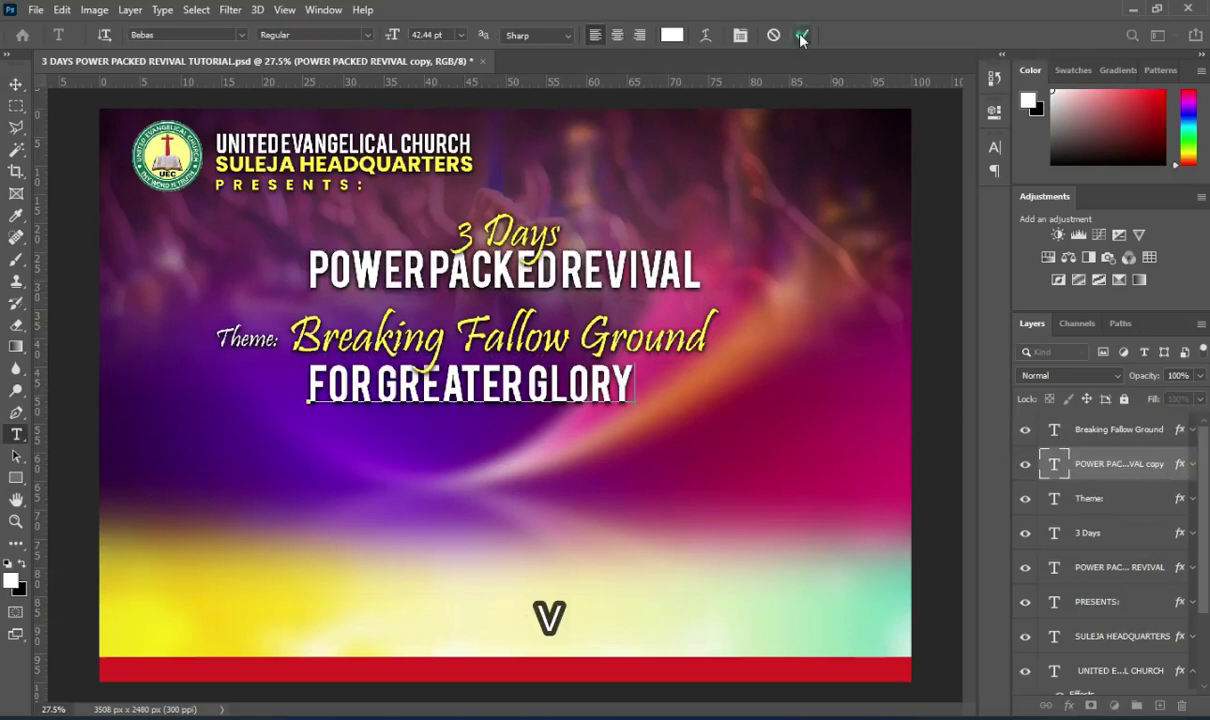
key("ctrl+Return")
- Enlarge FOR GREATER GLORY until it is slightly wider than the line above, and centre it horizontally on the canvas
key("ctrl+t")
left_click_drag(471, 408, 471, 426)
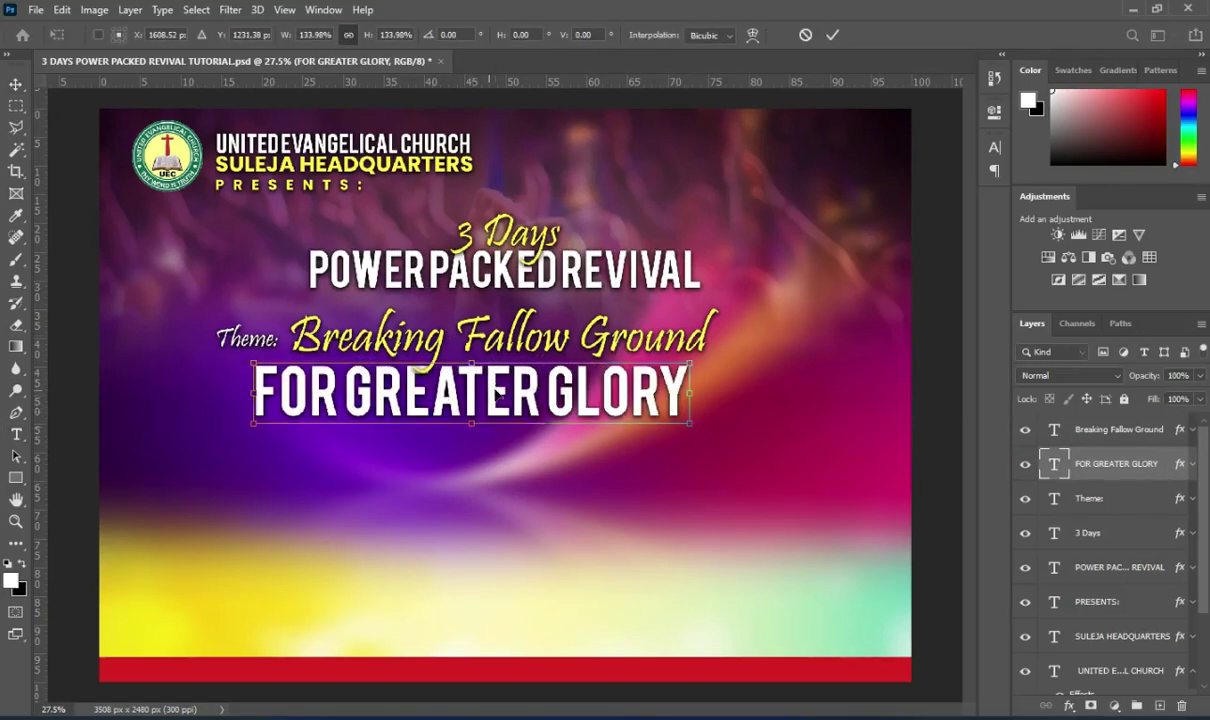
left_click_drag(689, 395, 720, 395)
left_click(830, 38)
key("ctrl+a")
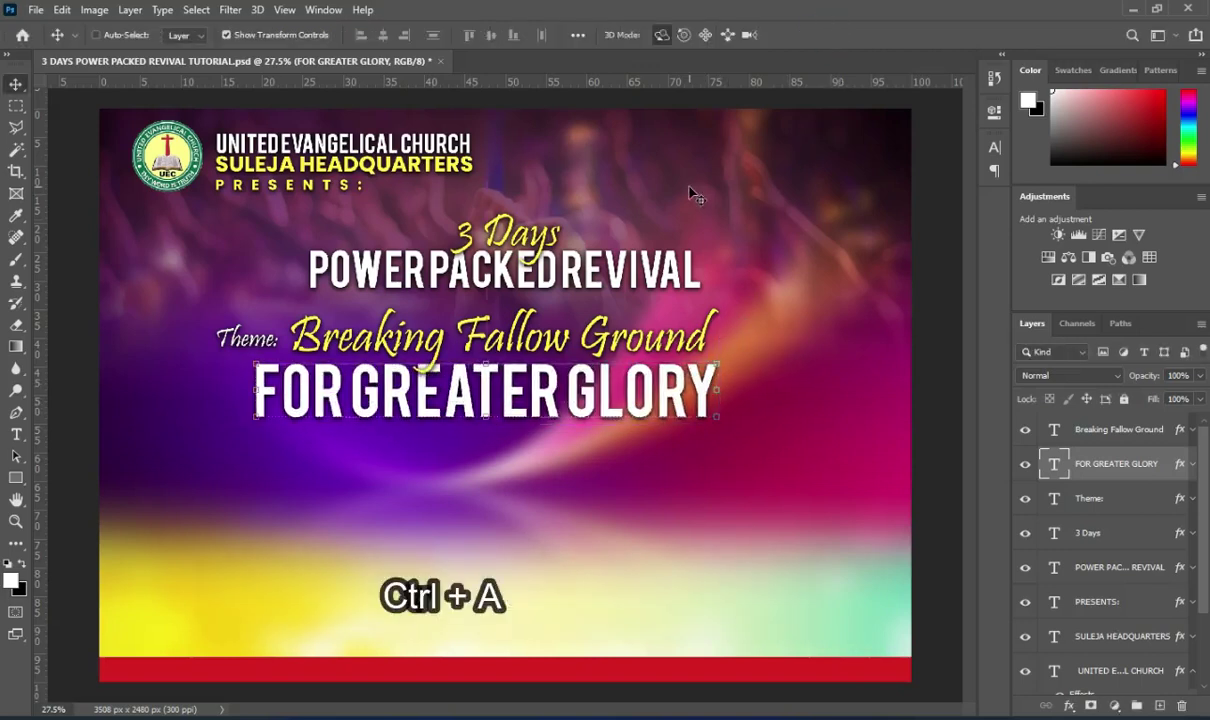
left_click(383, 35)
key("ctrl+d")
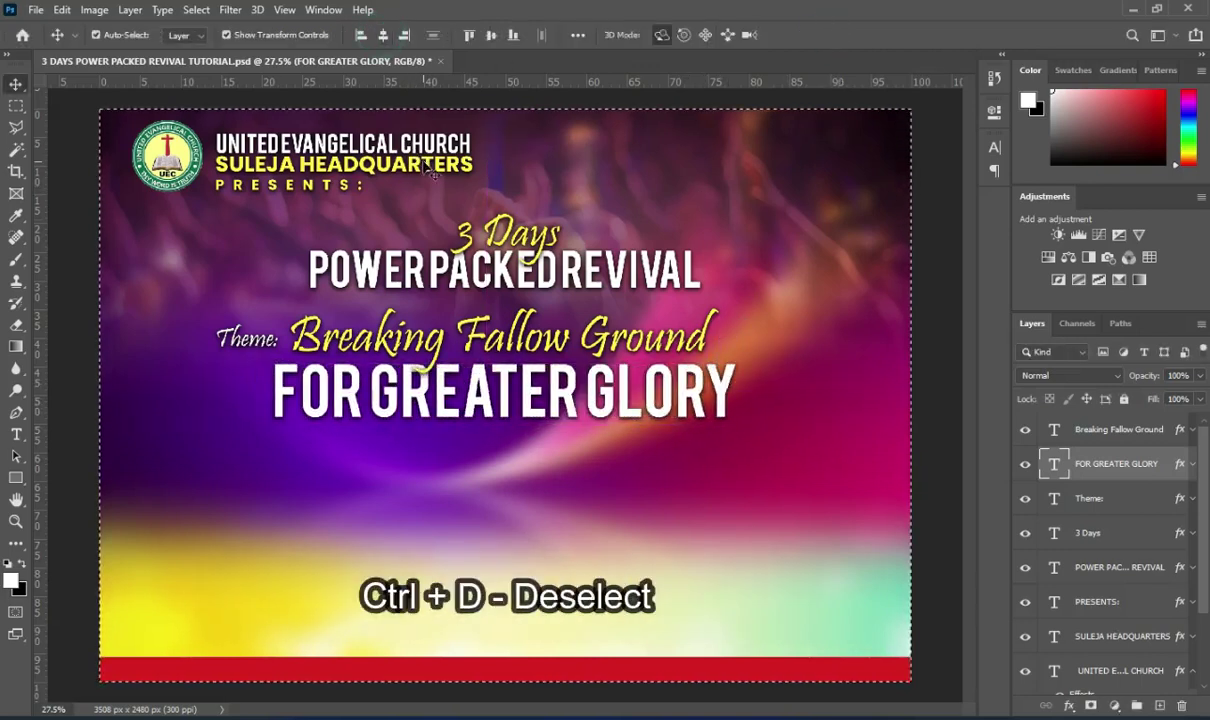
- Nudge FOR GREATER GLORY up closer to the "Breaking Fallow Ground" line
key("shift+Up")
key("shift+Up")
key("shift+Up")
key("shift+Up")
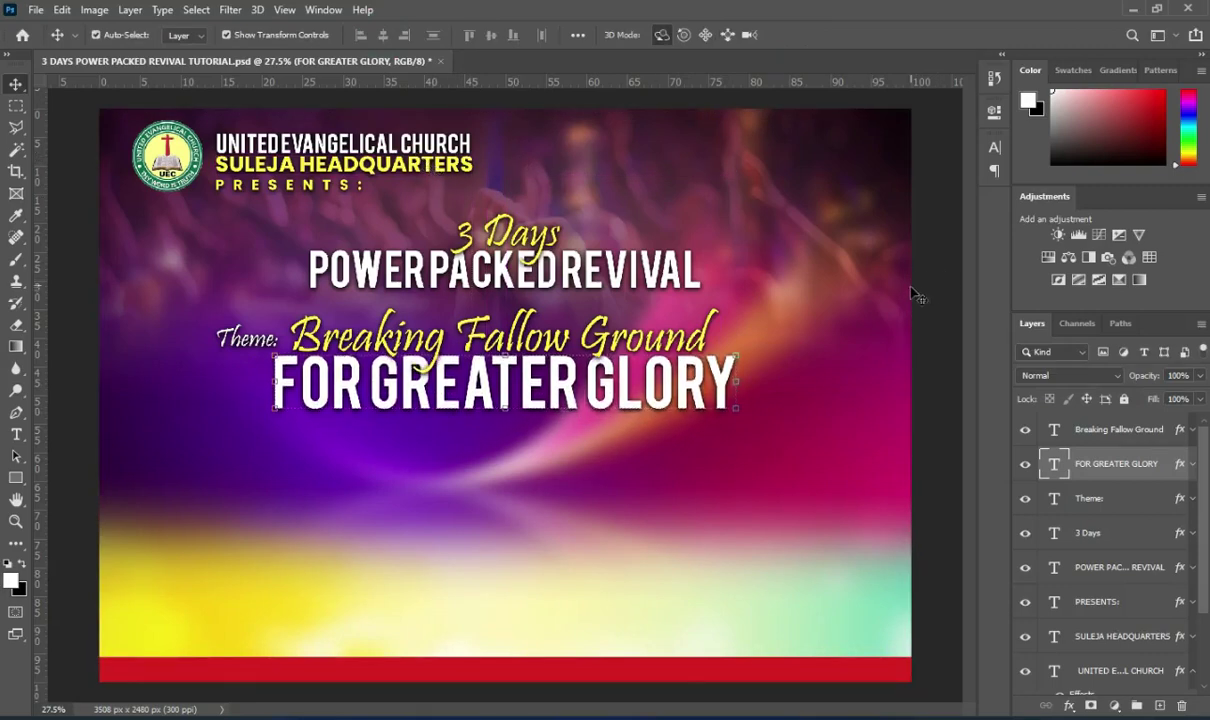
- Nudge the Theme:, "Breaking Fallow Ground" and FOR GREATER GLORY layers down together, and deselect them
left_click(1093, 430)
left_click(1096, 502, "shift")
key("shift+Down")
key("shift+Down")
key("shift+Down")
key("shift+Down")
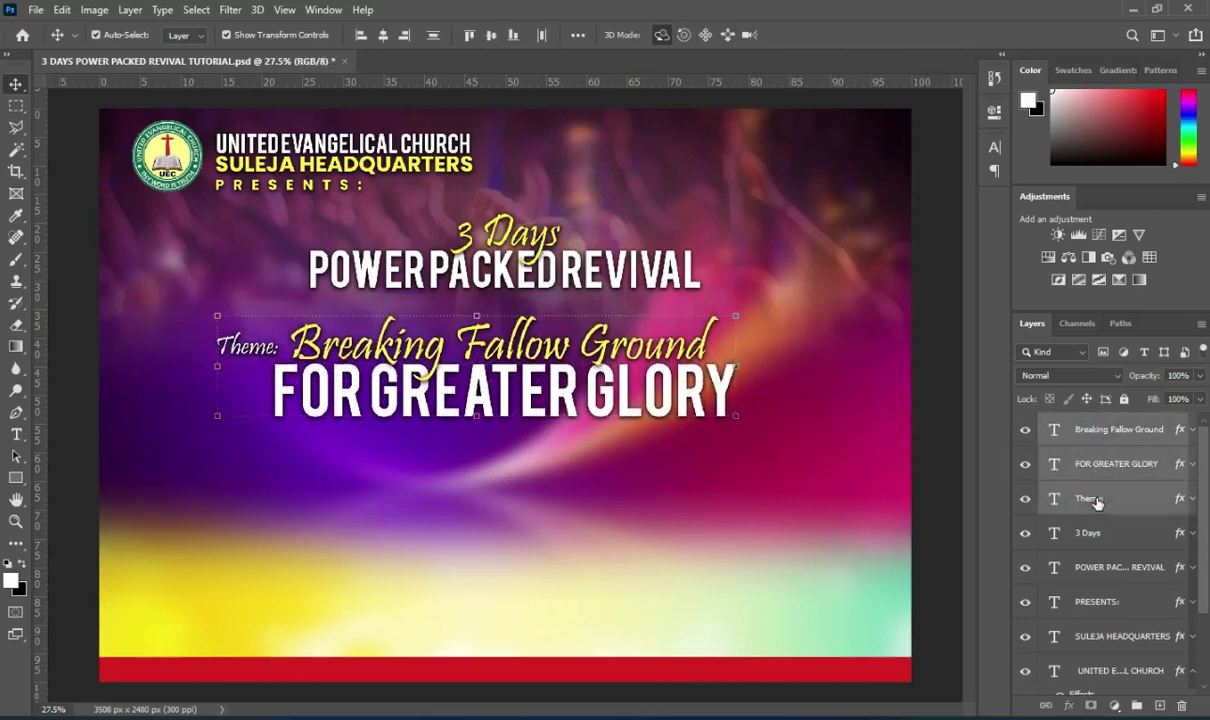
key("shift+Down")
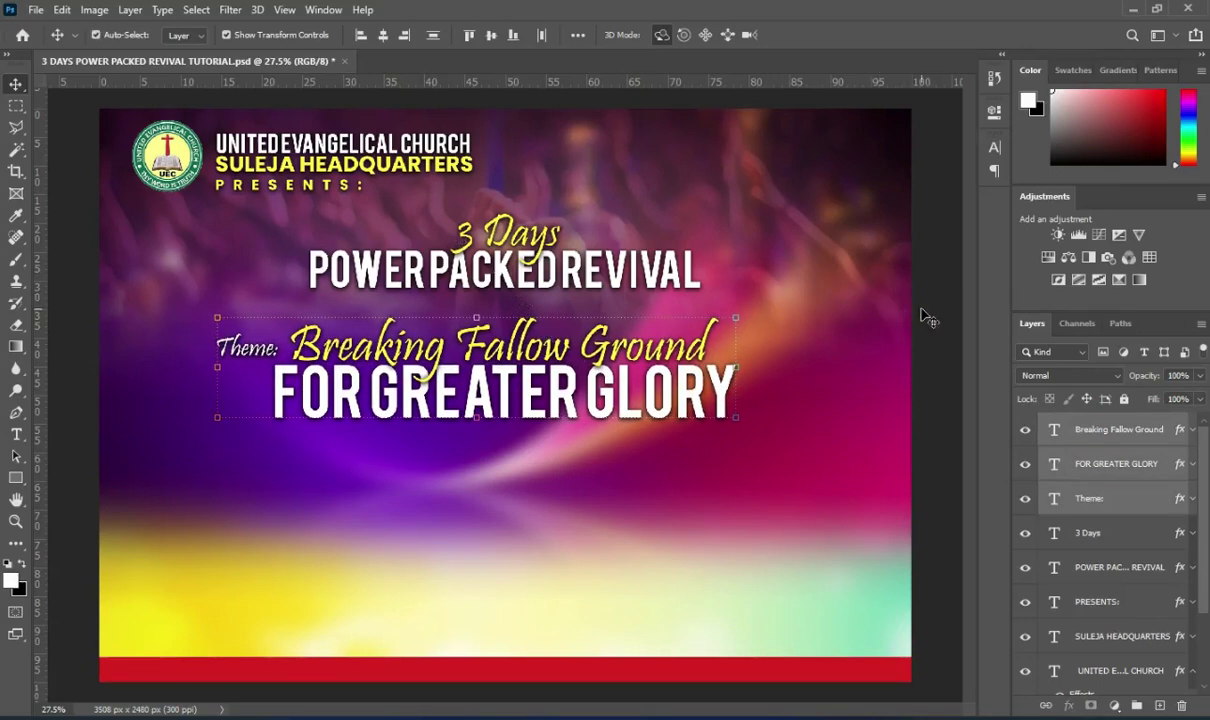
left_click(1110, 434)
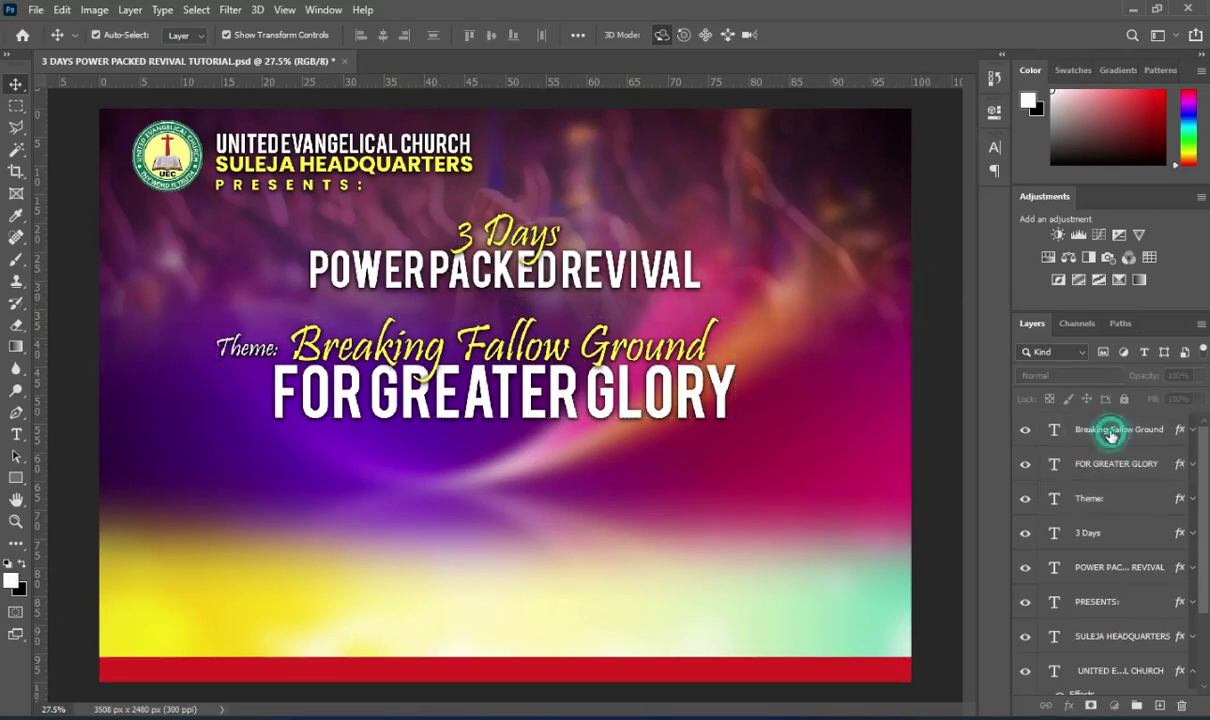
- Group the "Breaking Fallow Ground" and FOR GREATER GLORY layers
left_click(1054, 464)
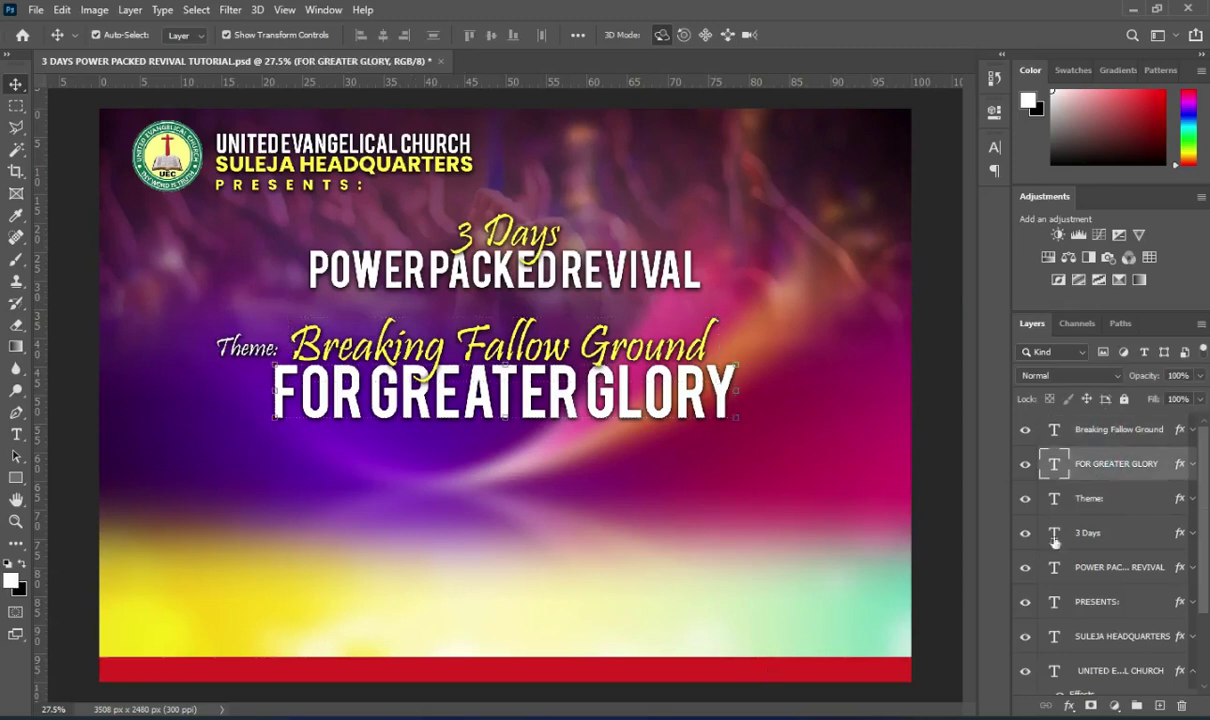
left_click(1106, 430)
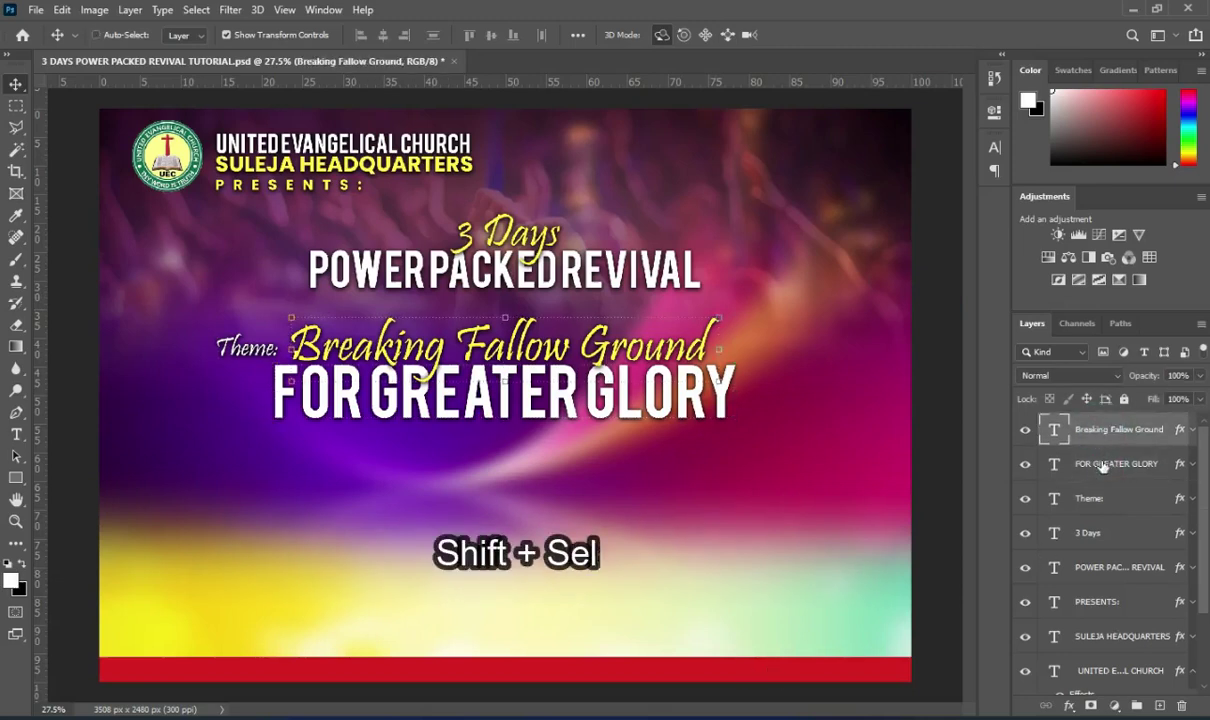
left_click(1102, 466, "shift")
key("ctrl+g")
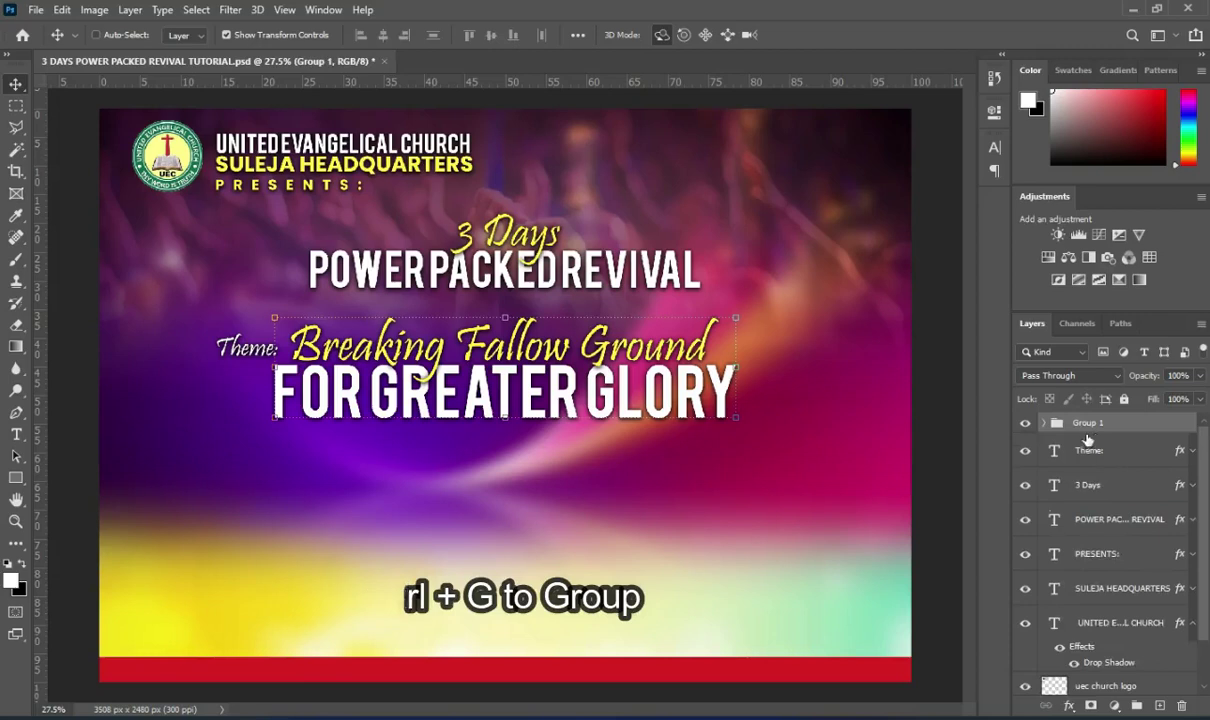
- Switch to File Explorer and place the gold texture image 1828786 from the UE folder into the Photoshop flyer
key("alt+Tab")
left_click(605, 318)
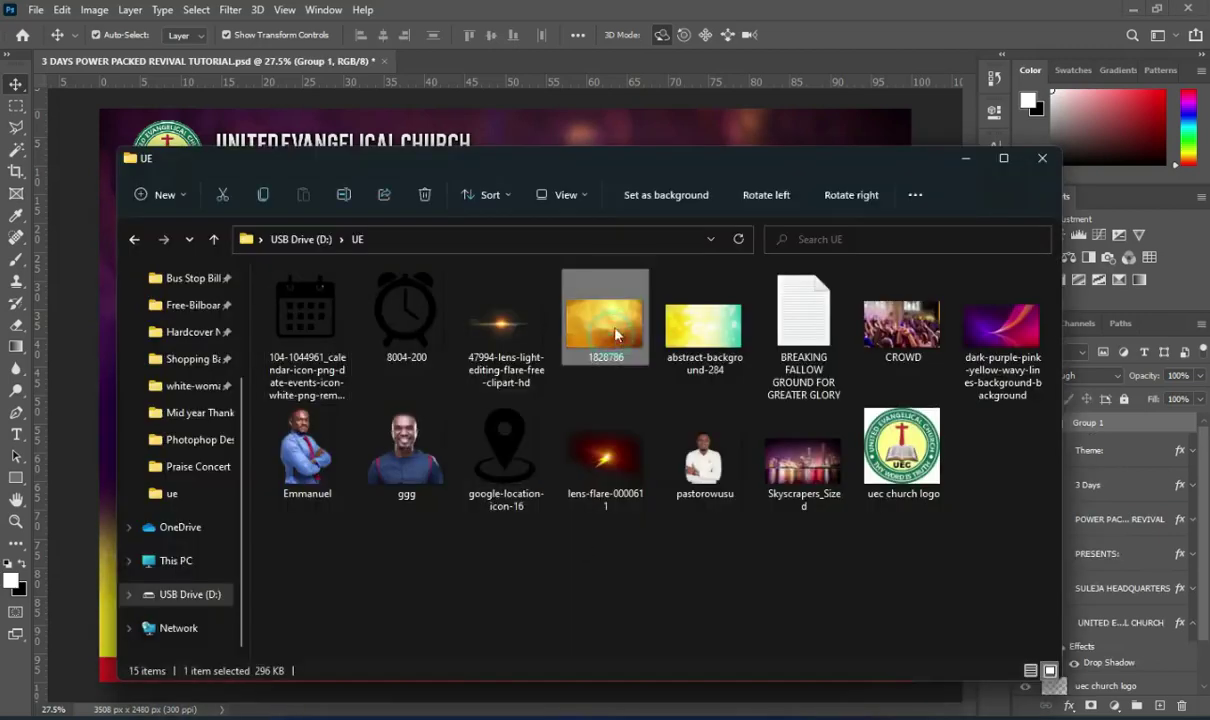
left_click_drag(102, 380, 104, 382)
left_click(804, 35)
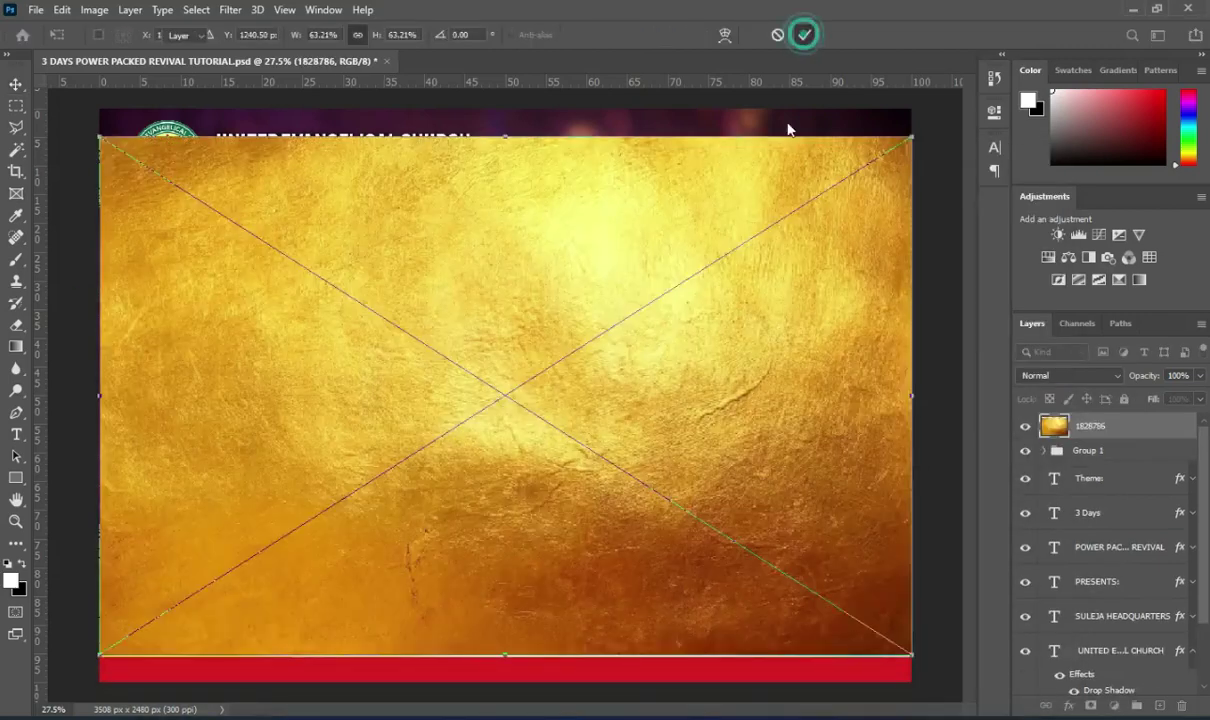
- Scale the gold texture down and position it so that it just covers the two large theme lines
left_click_drag(504, 655, 508, 550)
left_click_drag(505, 136, 505, 265)
mouse_move(512, 361)
left_mouse_down()
mouse_move(527, 334)
mouse_move(532, 350)
left_mouse_up()
left_click_drag(230, 384, 248, 383)
key("Return")
- Duplicate the gold texture layer and clip the original to the FOR GREATER GLORY text inside Group 1
left_click(1043, 450)
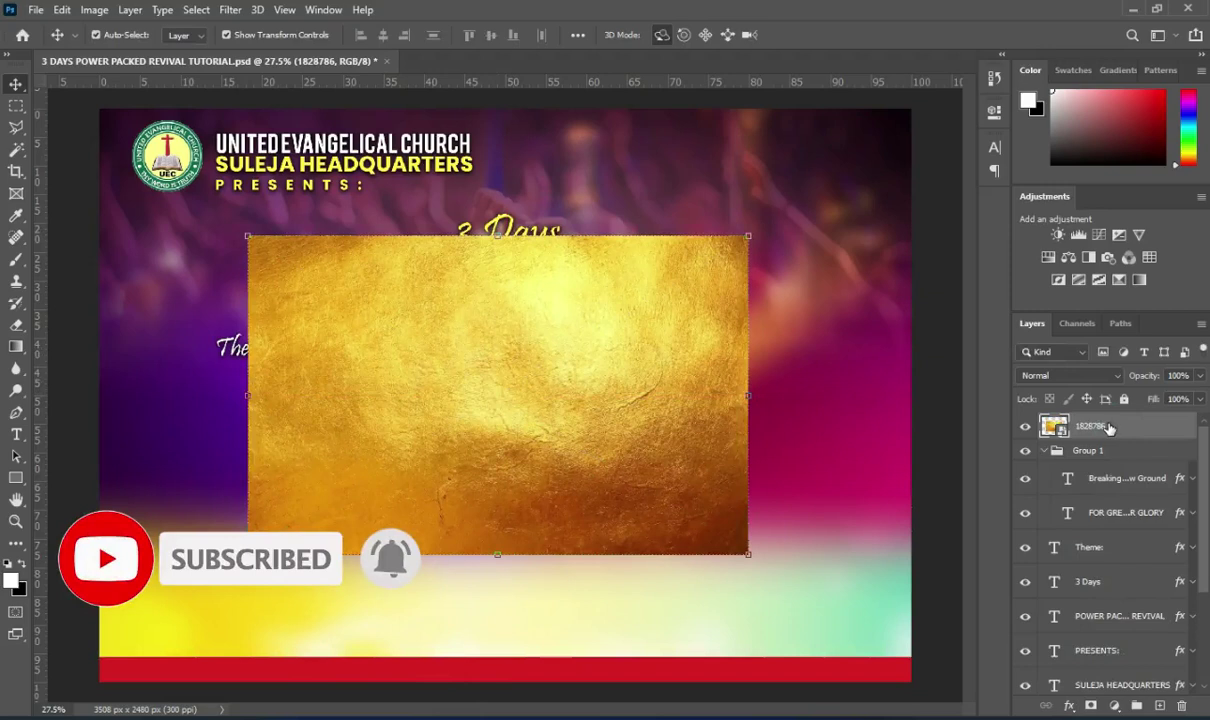
left_click_drag(1109, 428, 1160, 704)
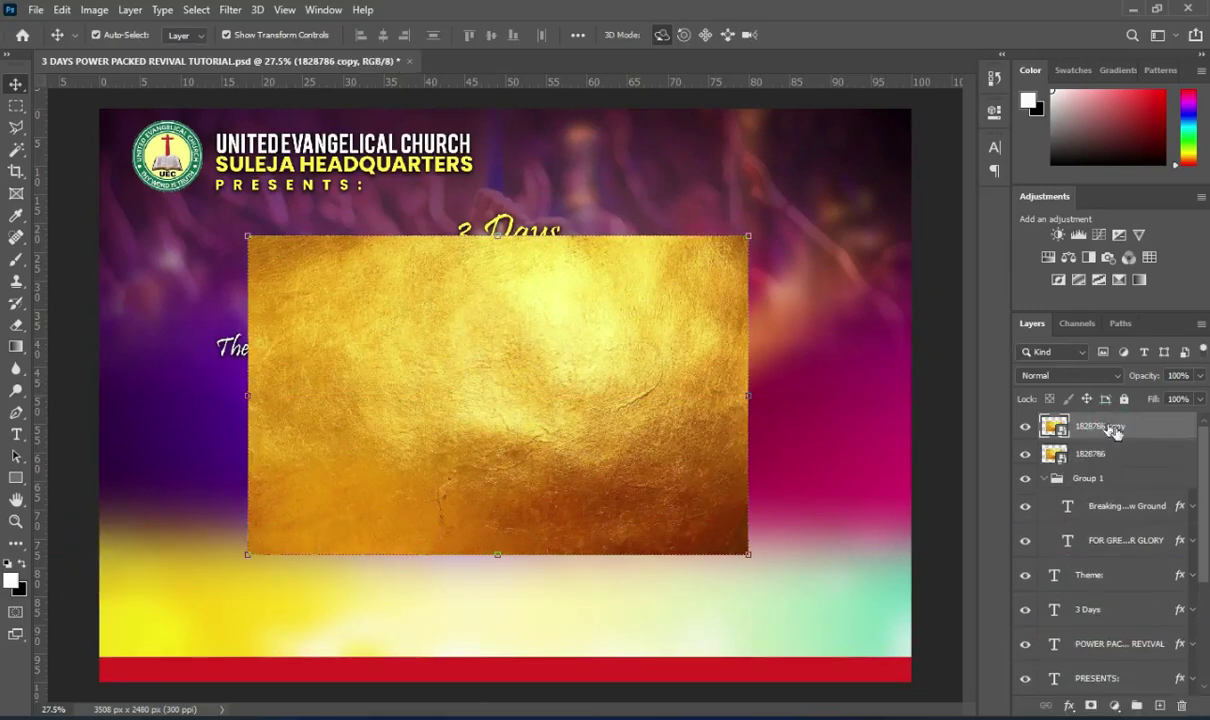
left_click_drag(1098, 472, 1100, 508)
right_click(1100, 508)
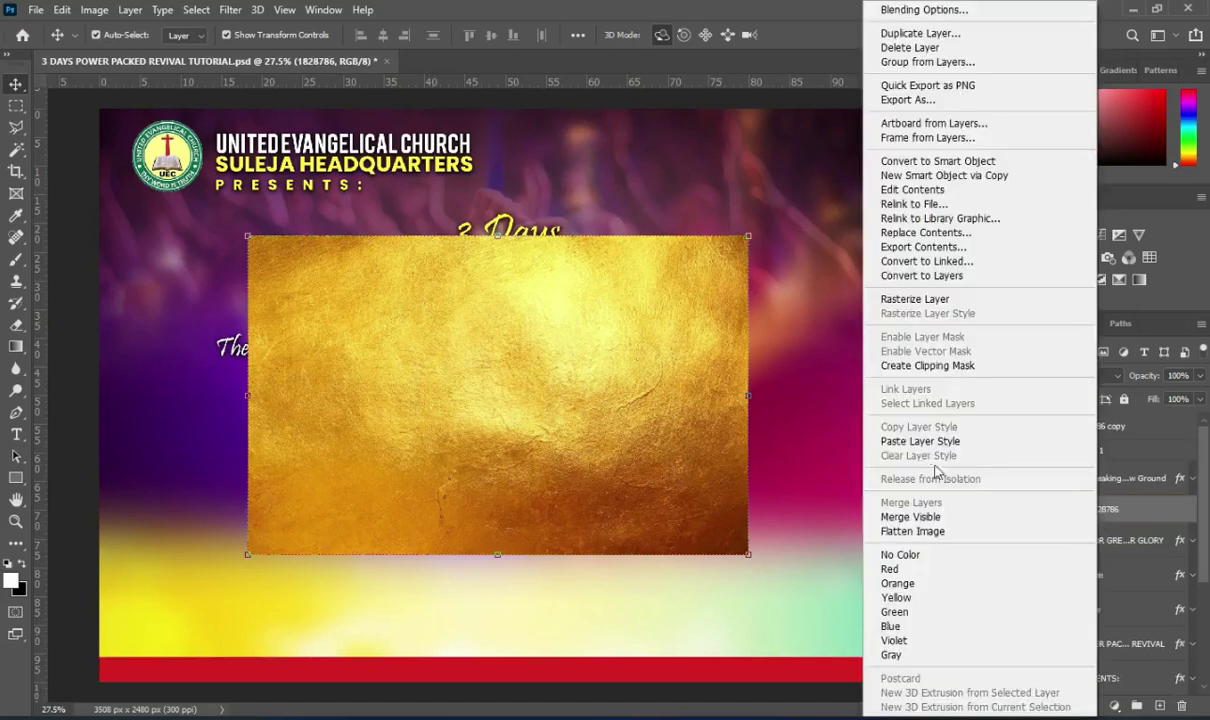
left_click(940, 366)
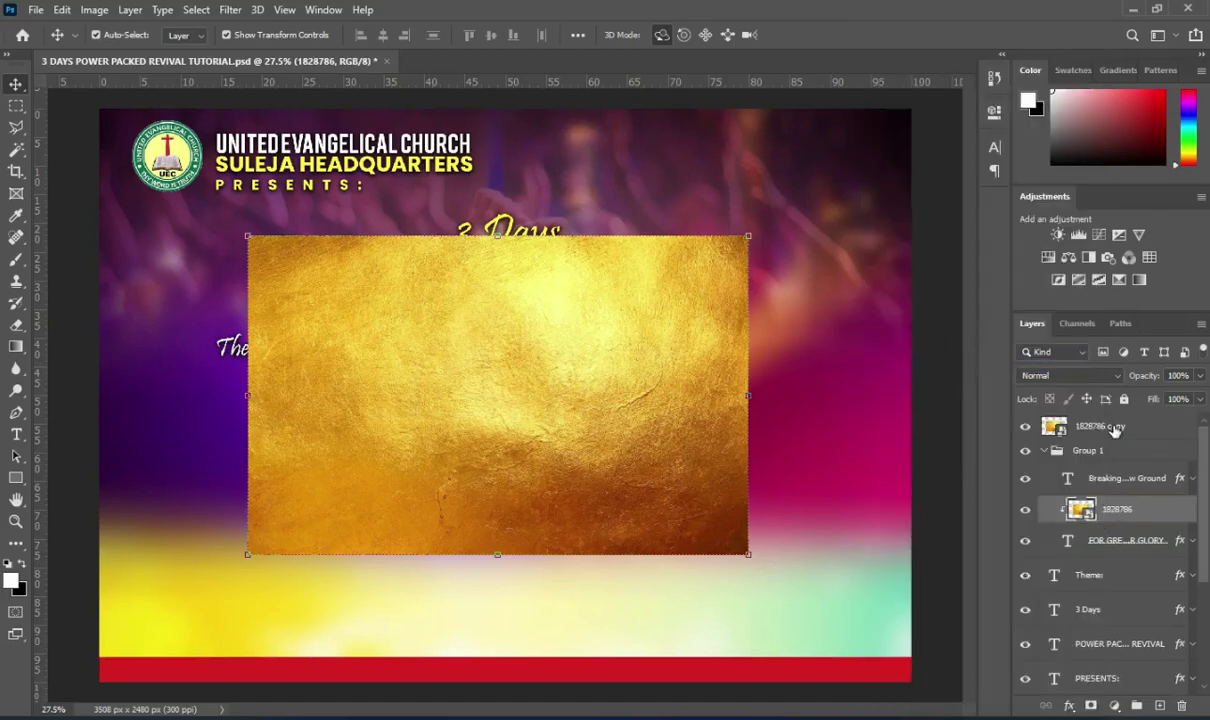
- Move the gold texture copy above "Breaking Fallow Ground" in Group 1 and clip it to that text
mouse_move(1113, 430)
left_mouse_down()
mouse_move(1110, 460)
mouse_move(1110, 450)
left_mouse_up()
right_click(1110, 447)
left_click(935, 365)
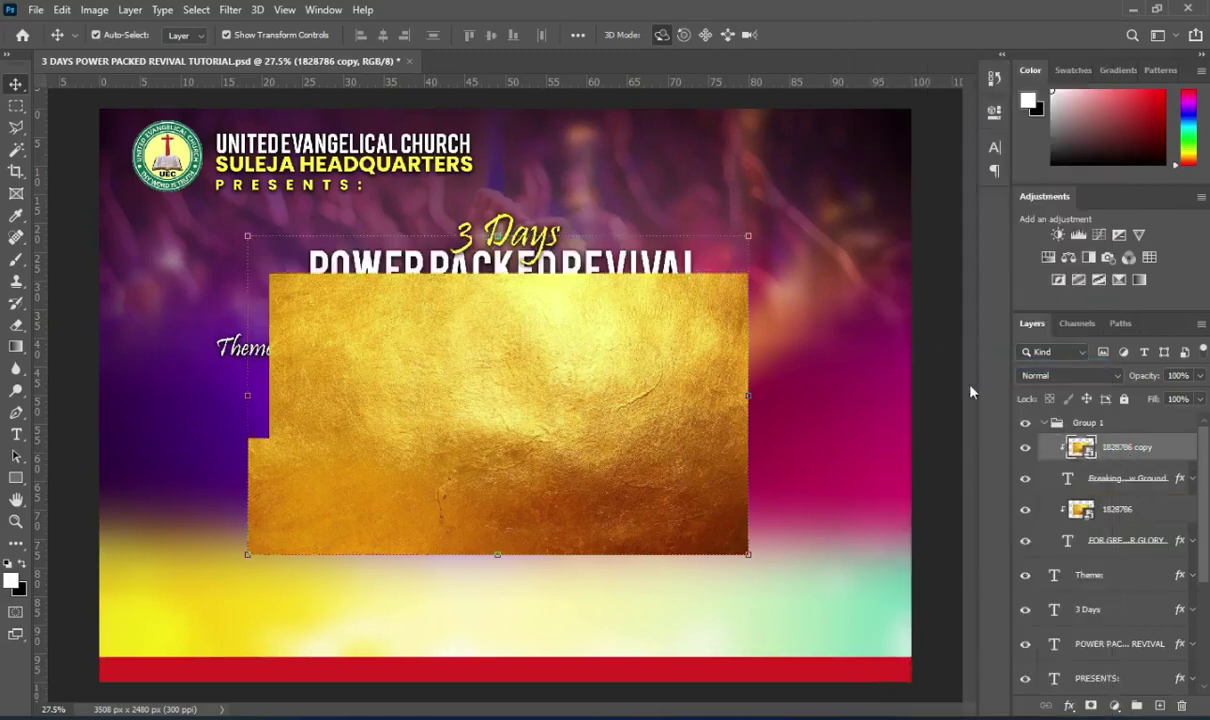
left_click(950, 437)
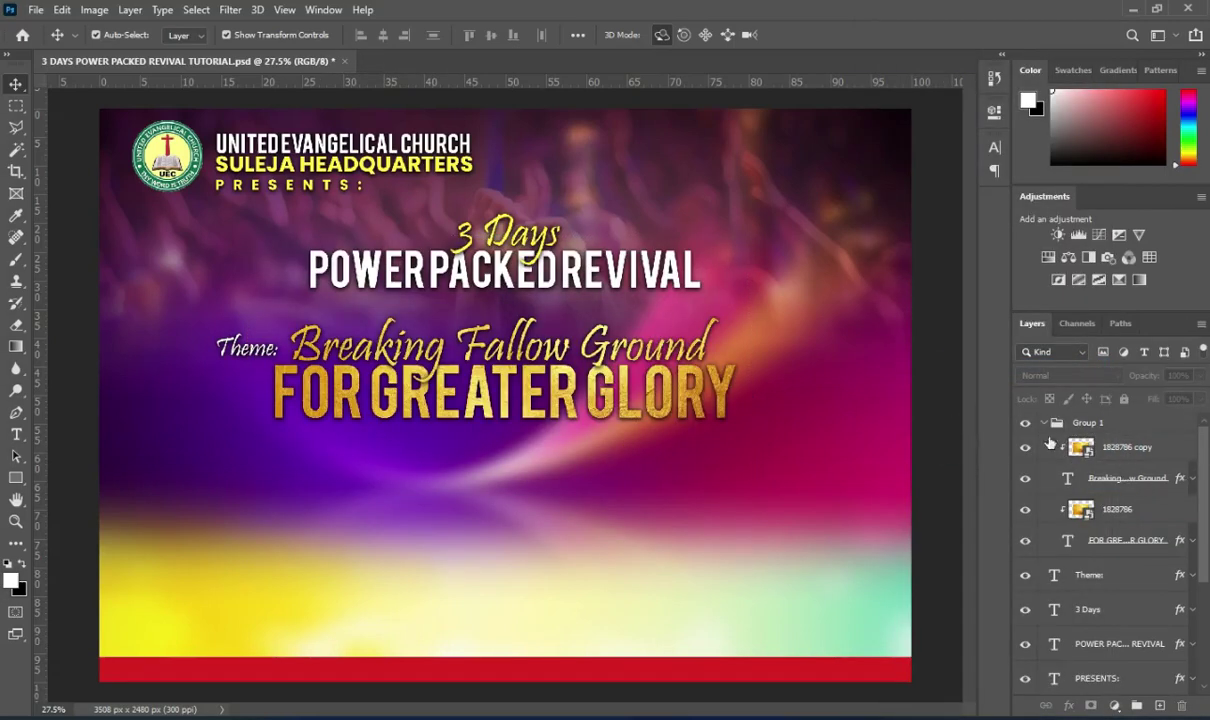
- Move the Theme: layer into Group 1, collapse the group and deselect it
left_click(1106, 576)
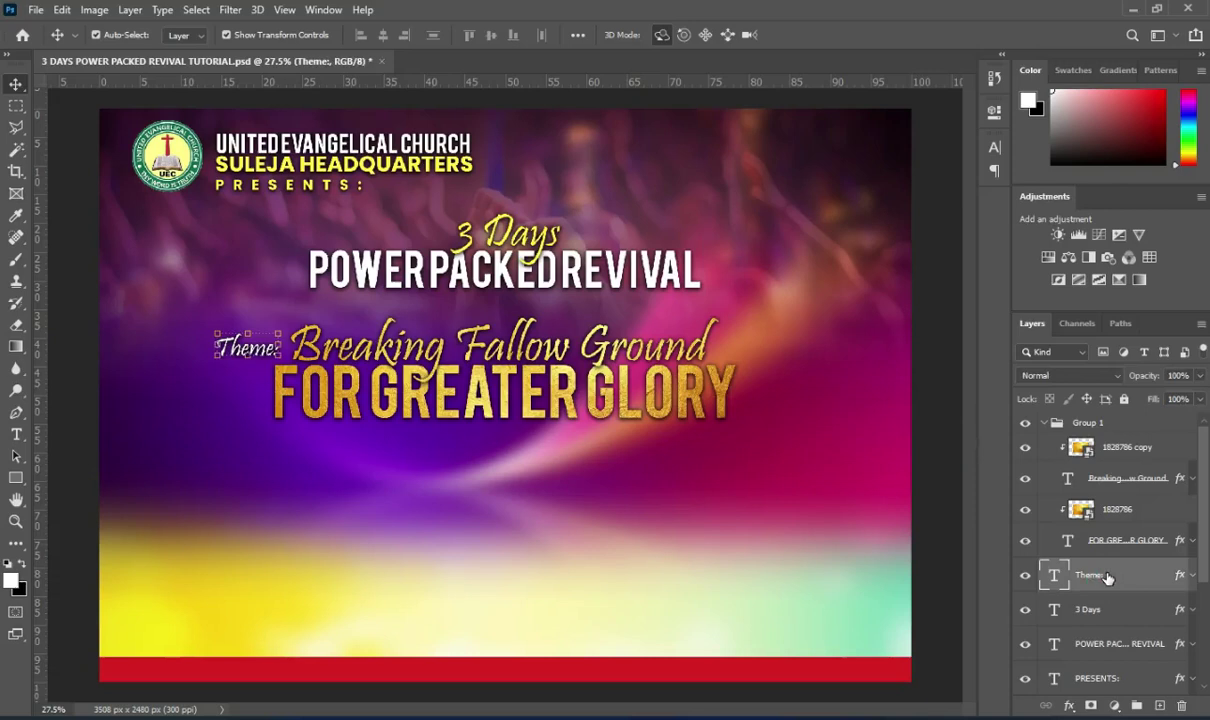
left_click_drag(1106, 576, 1104, 546)
left_click(906, 453)
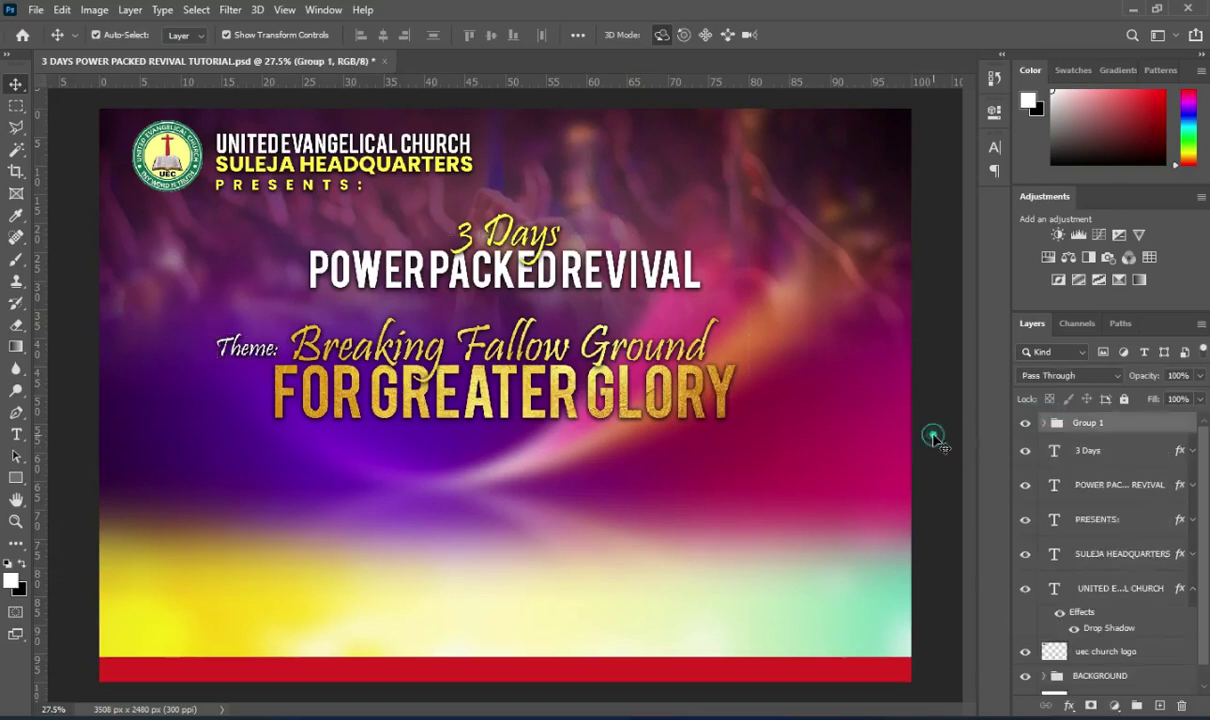
left_click(940, 444)
key("ctrl+minus")
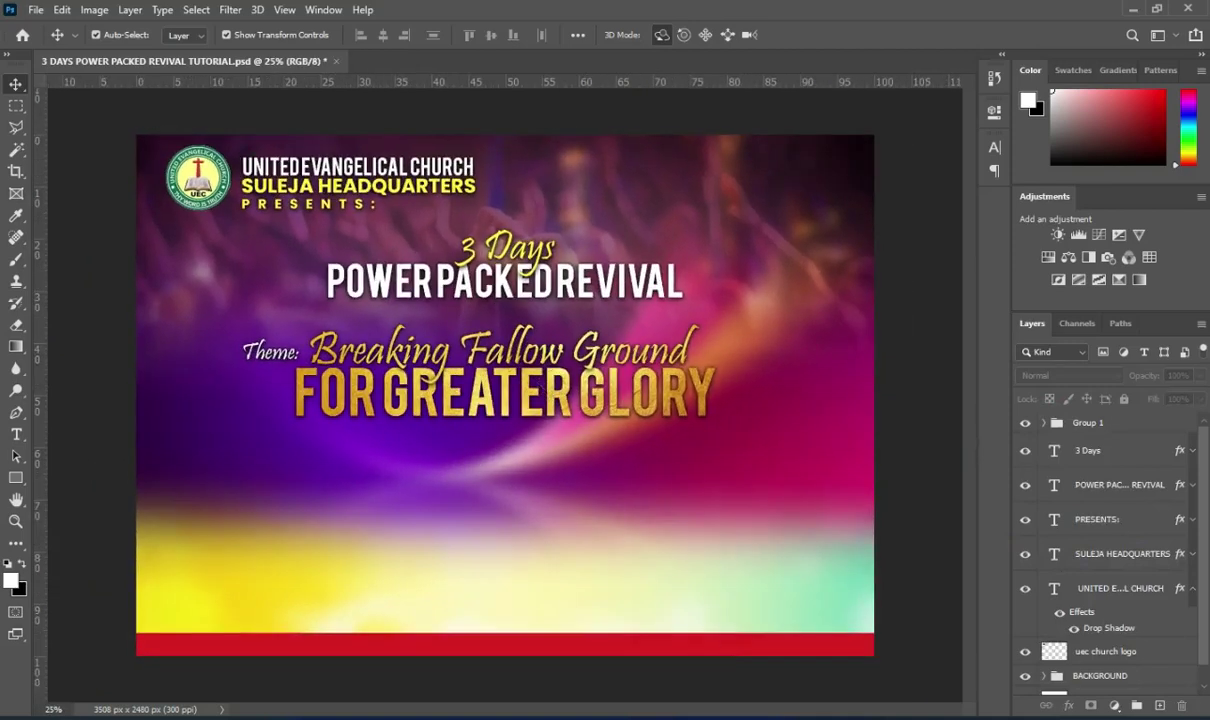
- Copy the "29TH - 31ST" date line from the Notepad text file and return to the flyer in Photoshop
left_click(768, 716)
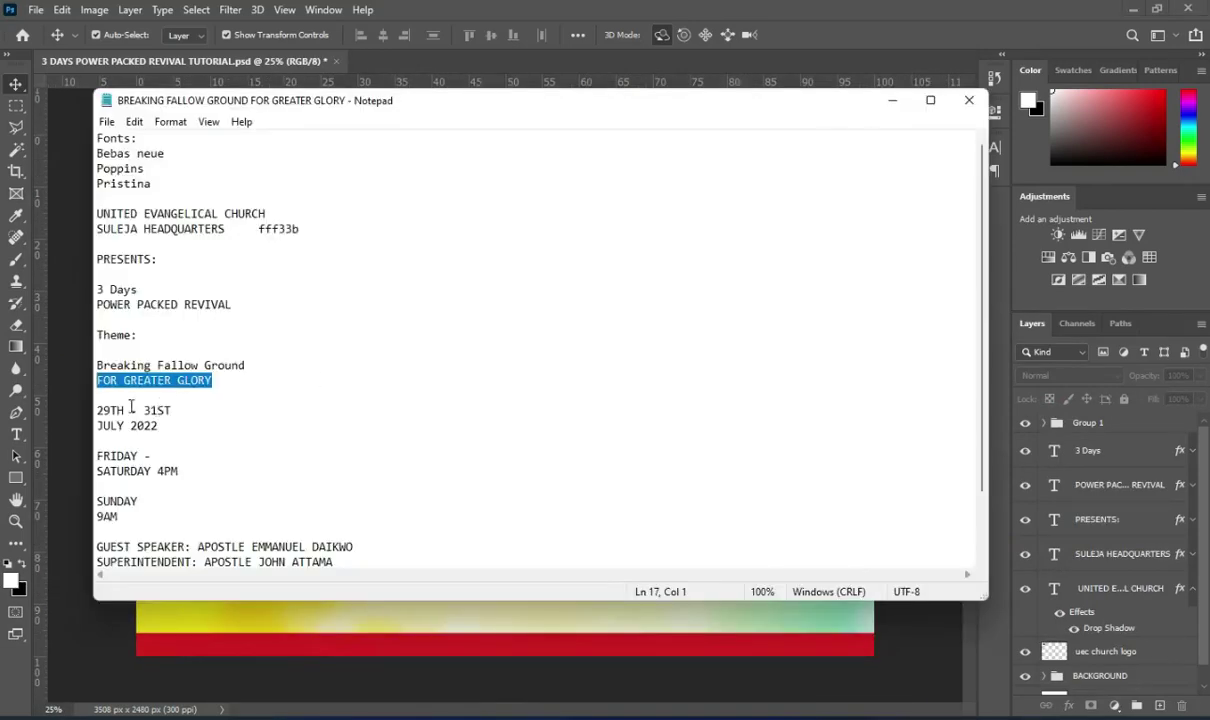
key("ctrl+c")
left_click_drag(171, 410, 97, 410)
left_click(891, 104)
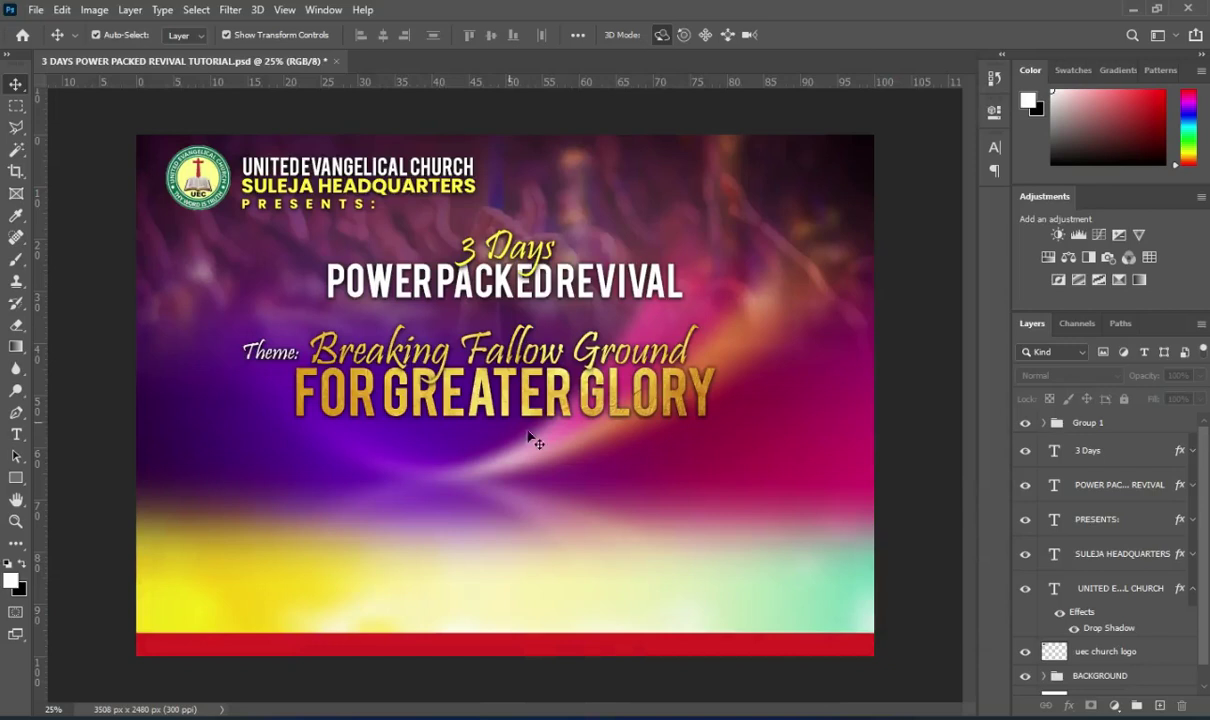
- Duplicate the POWER PACKED REVIVAL layer above Group 1, place the copy below the theme and replace its text with 29TH - 31ST
left_click(1085, 487)
key("ctrl+j")
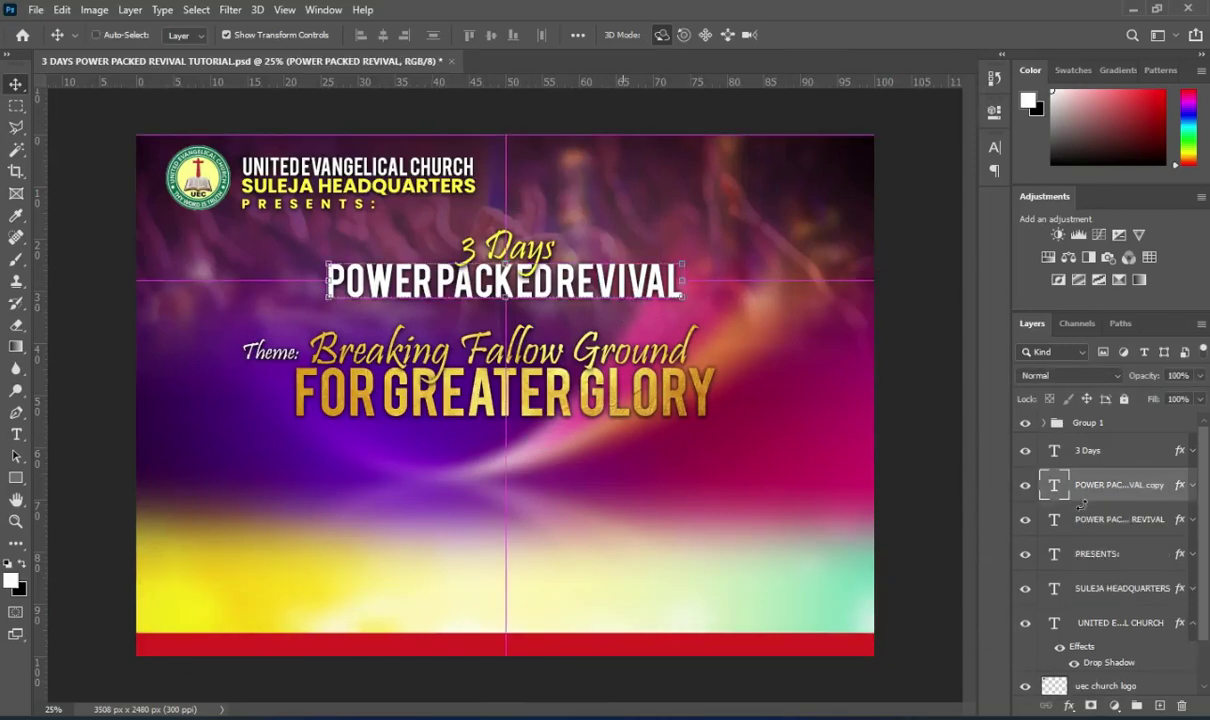
left_click_drag(1118, 485, 1060, 418)
left_click_drag(556, 292, 538, 457)
double_click(530, 449)
key("ctrl+v")
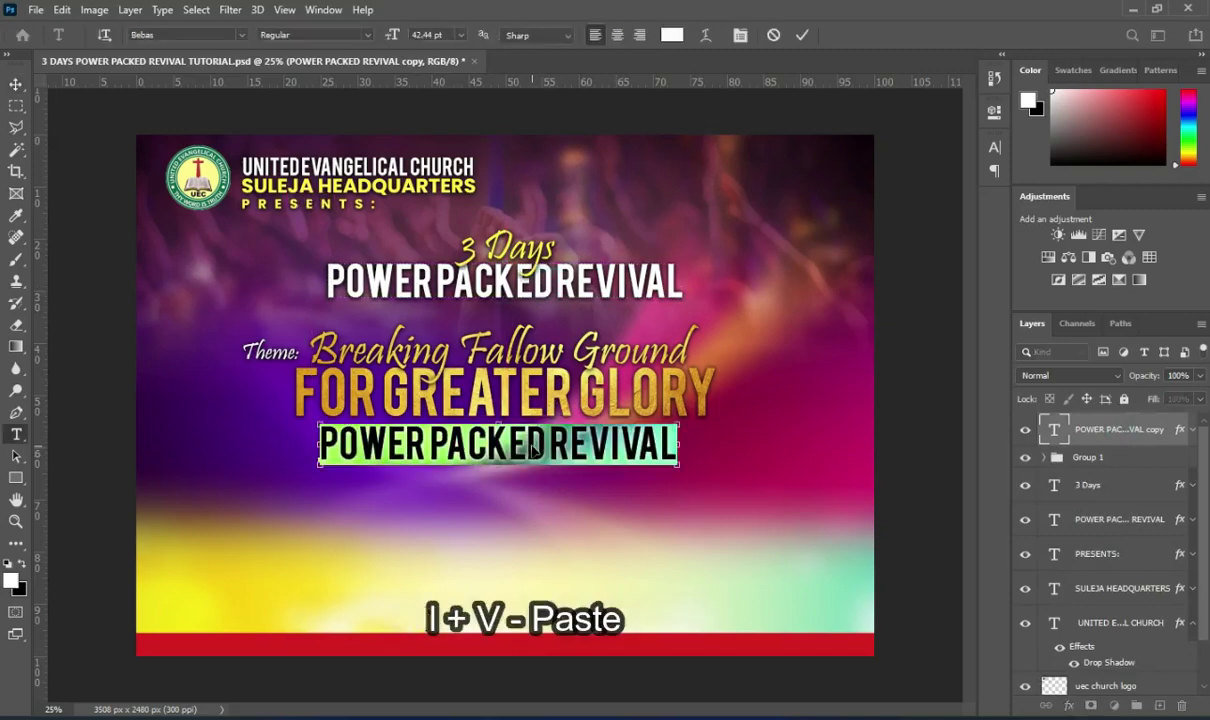
left_click(806, 37)
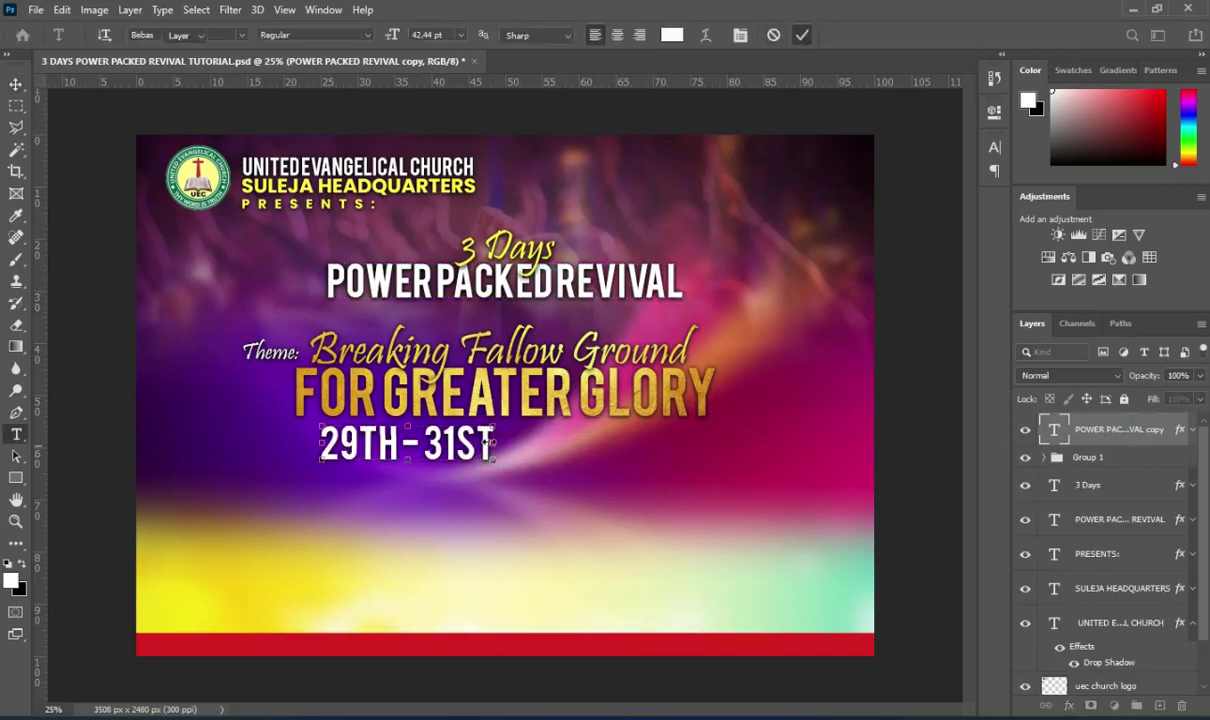
- Scale the 29TH - 31ST text to about 66% and move it near the flyer's left edge, above the yellow area
key("v")
key("ctrl+t")
left_click_drag(495, 461, 284, 489)
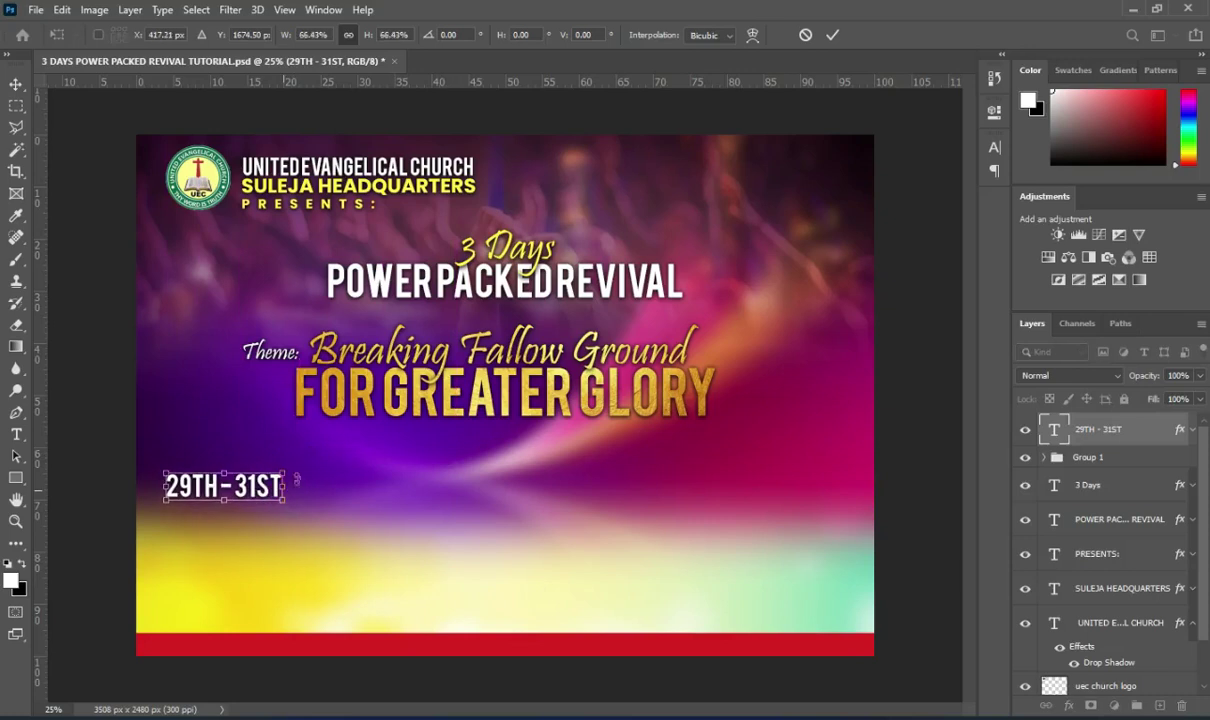
left_click(836, 34)
- Place the calendar icon image from the UE folder, scaled to about 8%, centred just above the 29TH - 31ST text
key("alt+Tab")
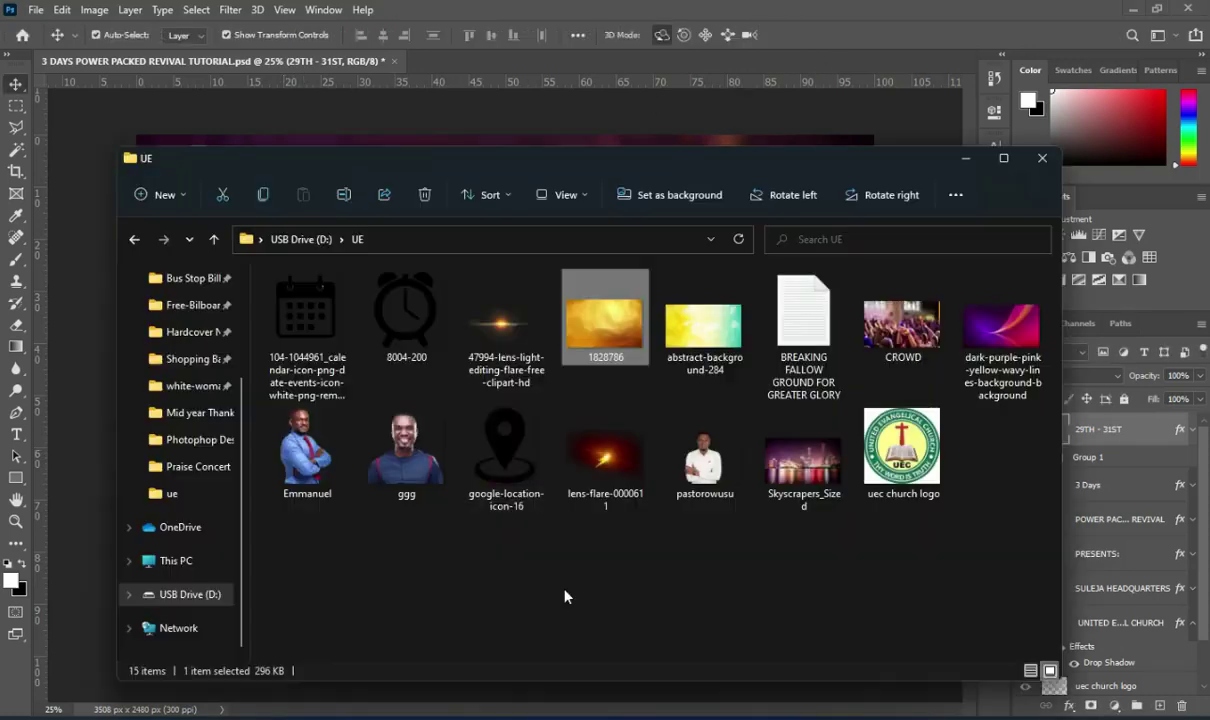
left_click(309, 290)
left_click_drag(292, 318, 95, 403)
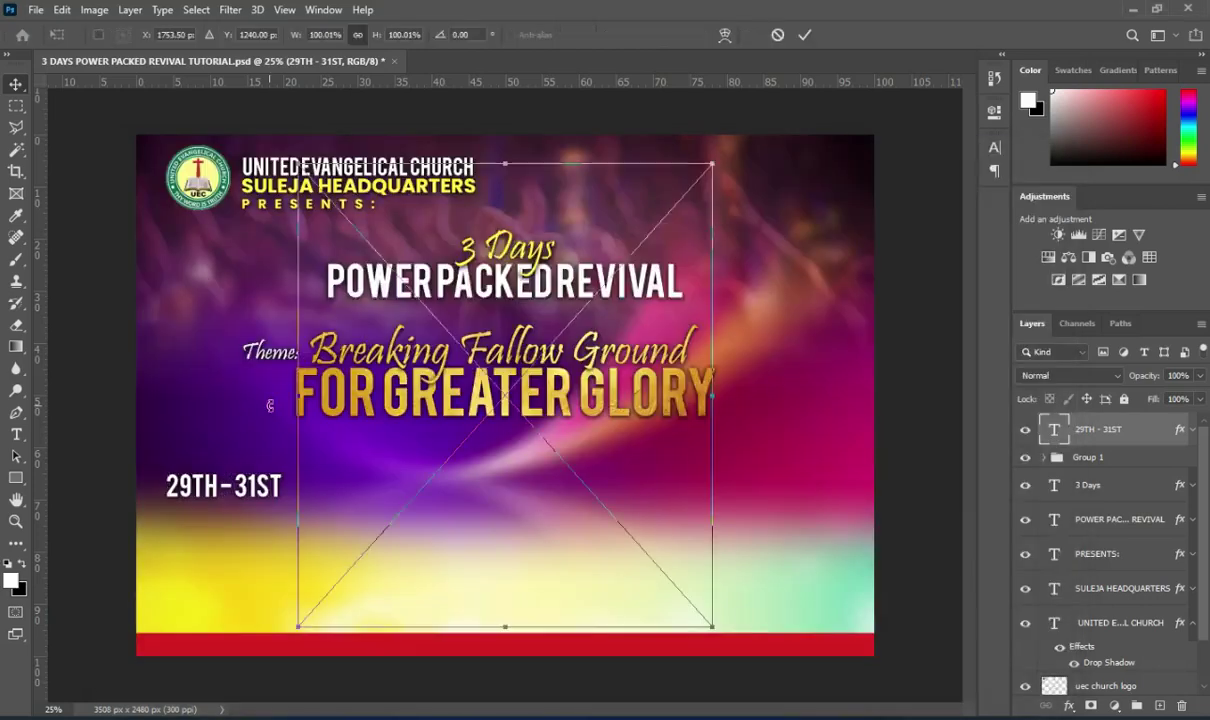
left_click_drag(711, 403, 224, 415)
left_click_drag(226, 481, 224, 452)
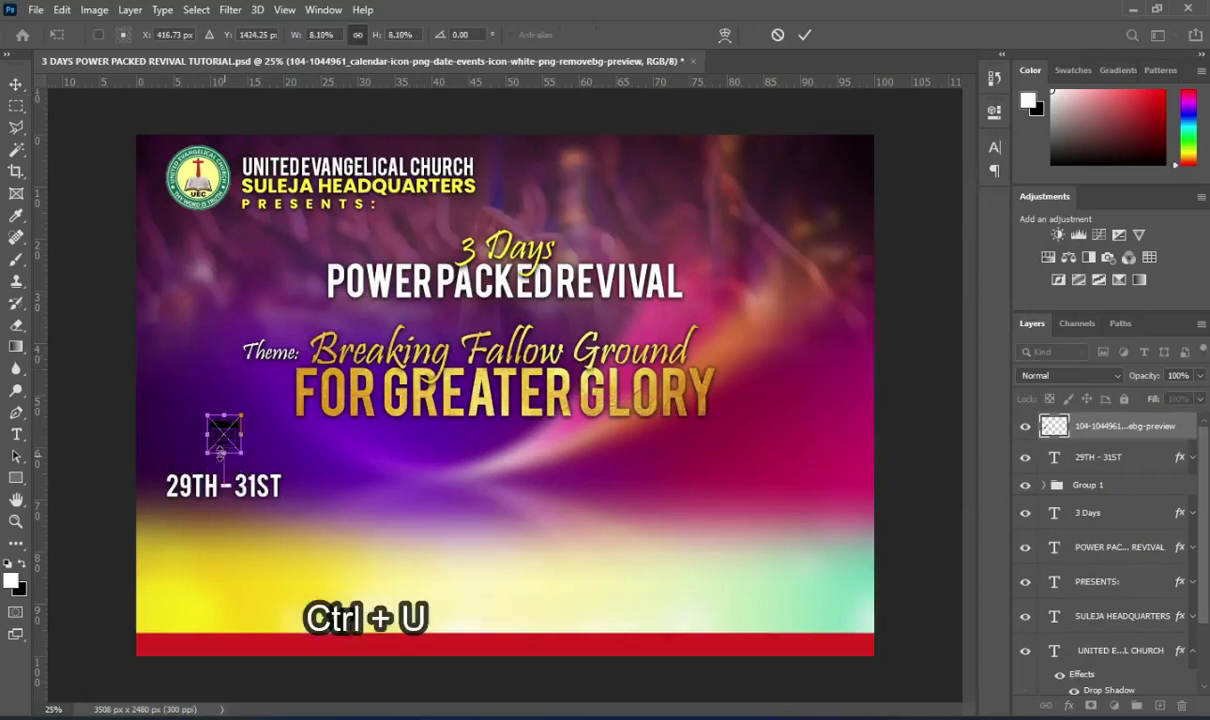
left_click(802, 34)
- Turn the calendar icon white with Hue/Saturation lightness +100 and move the 29TH - 31ST text up closer to it
key("ctrl+u")
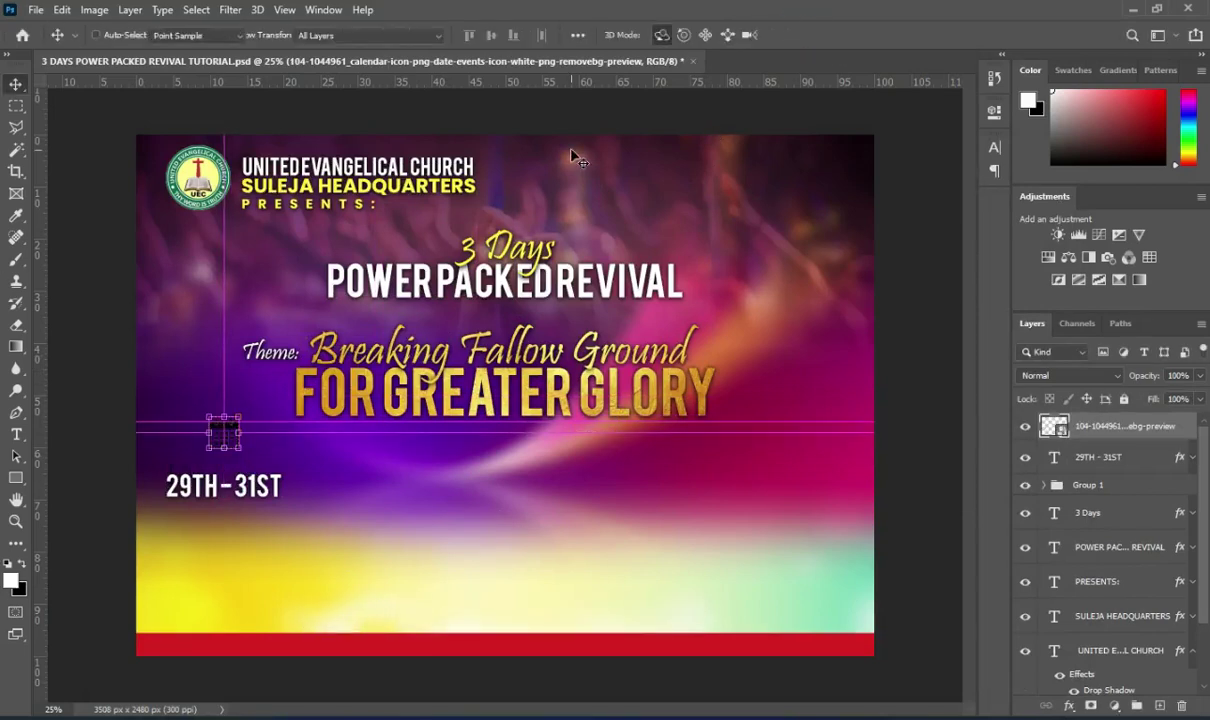
left_click_drag(556, 332, 640, 322)
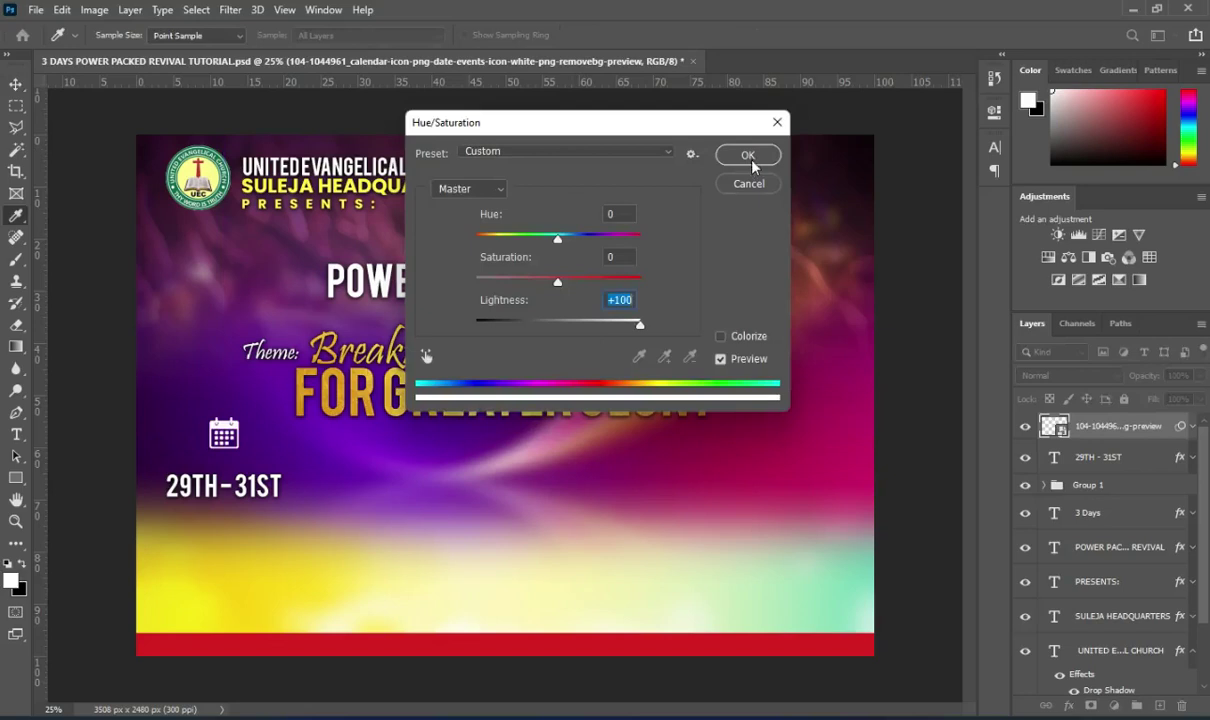
left_click(748, 155)
left_click_drag(257, 504, 257, 492)
left_click(932, 498)
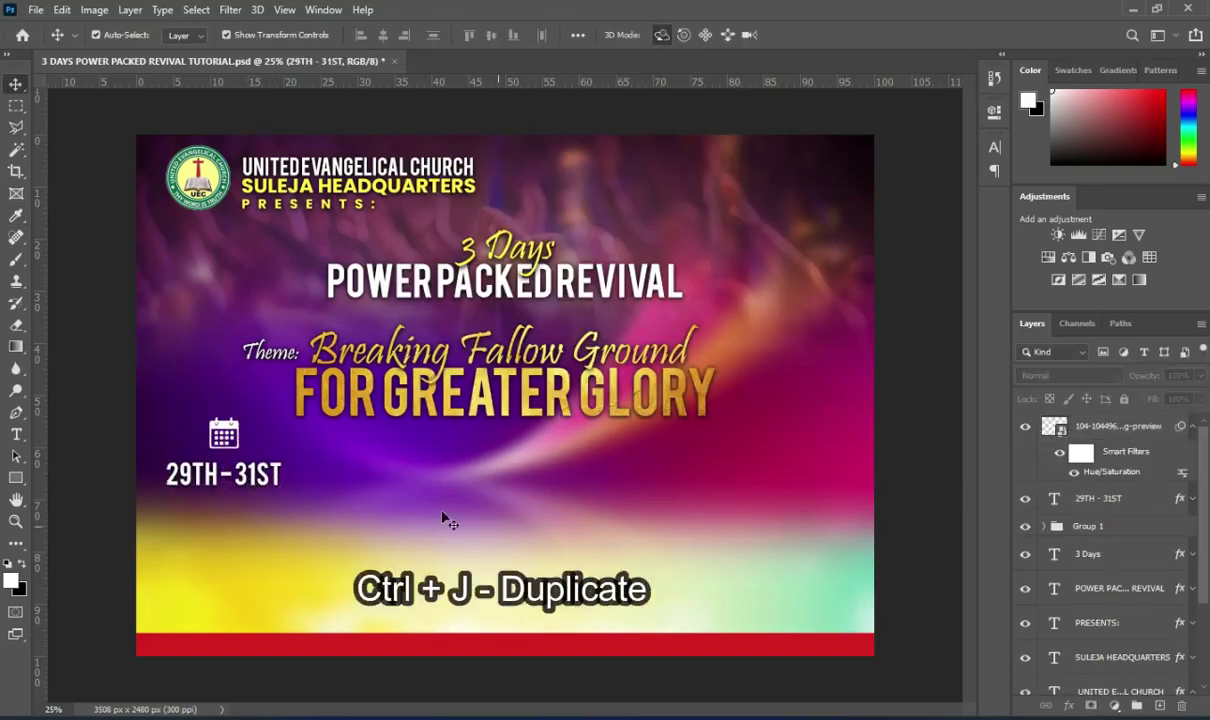
- Duplicate the 29TH - 31ST text directly below itself and replace the copy's wording with JULY 2022 from the Notepad file
left_click(249, 486)
left_click_drag(268, 490, 259, 517)
key("alt+Tab")
key("ctrl+c")
left_click_drag(156, 426, 97, 426)
left_click(160, 426)
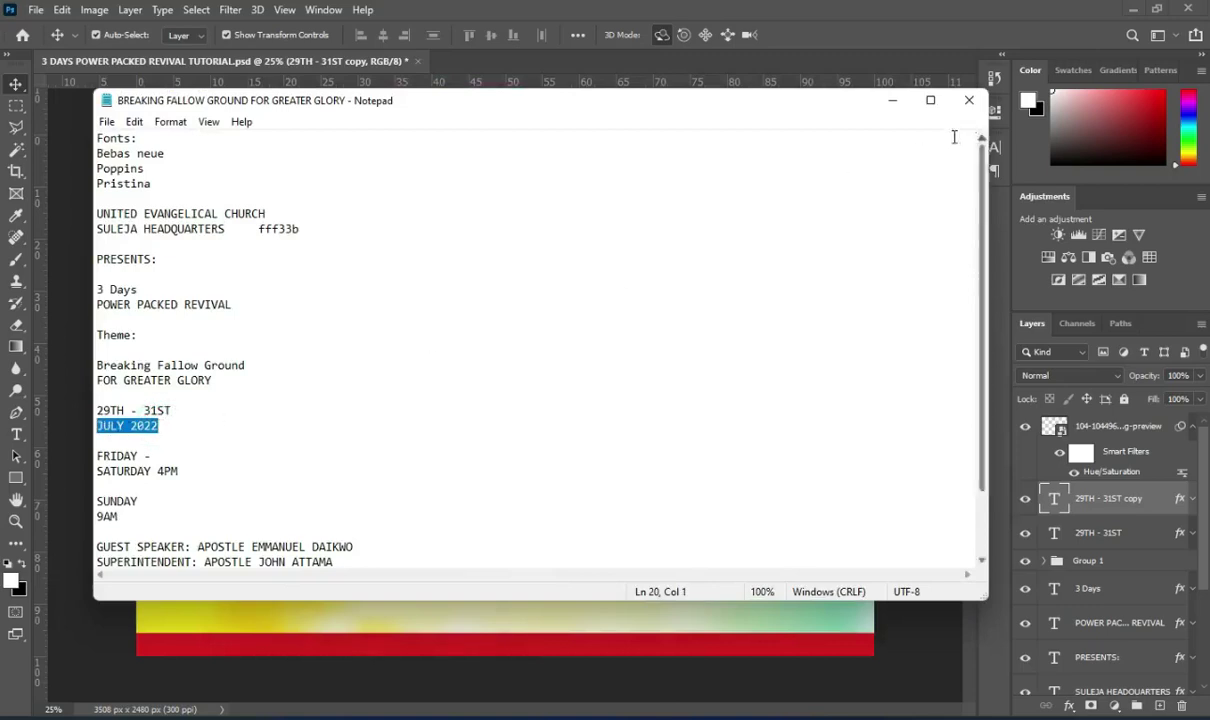
left_click(893, 101)
key("ctrl+v")
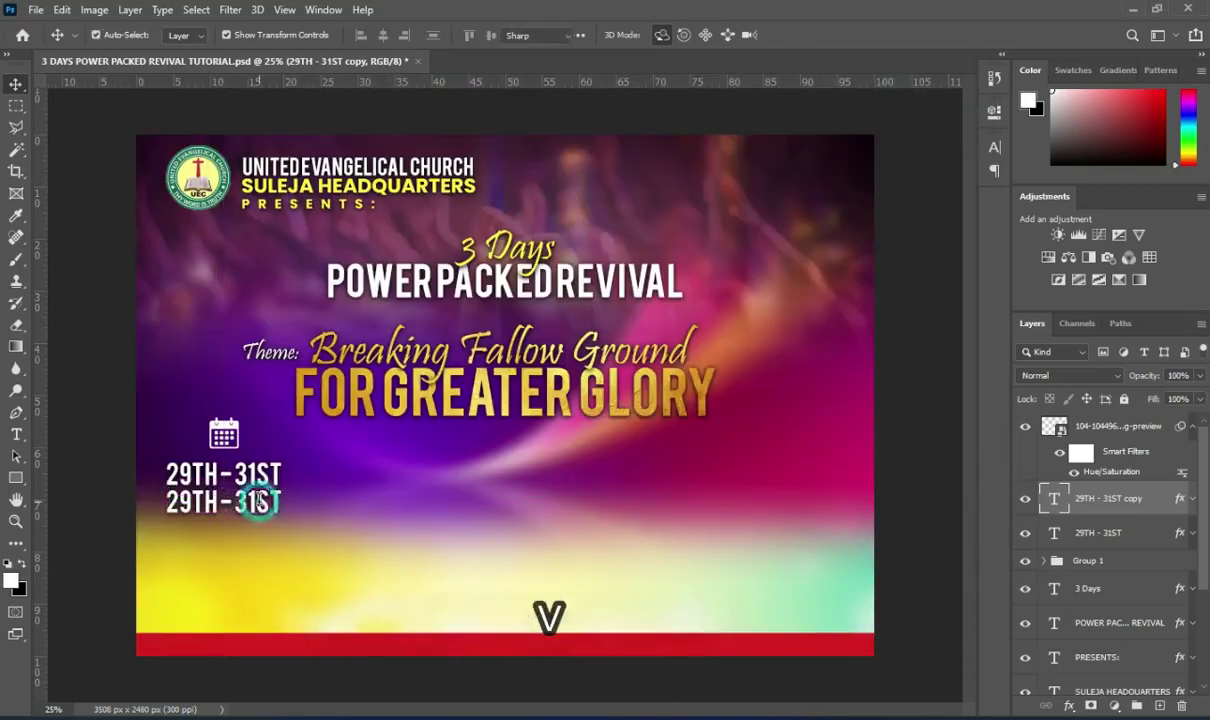
double_click(262, 501)
key("ctrl+v")
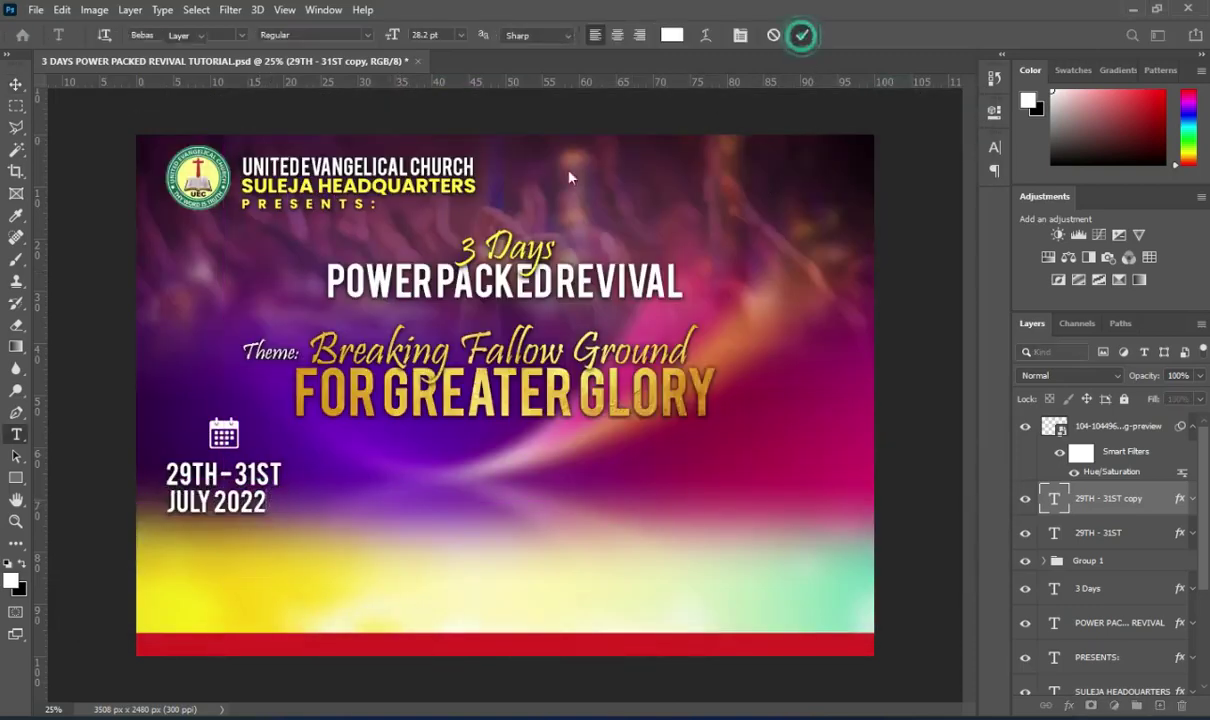
- Scale the JULY 2022 text to about 114% so it matches the width of the date line above
left_click(15, 84)
left_click_drag(268, 511, 283, 500)
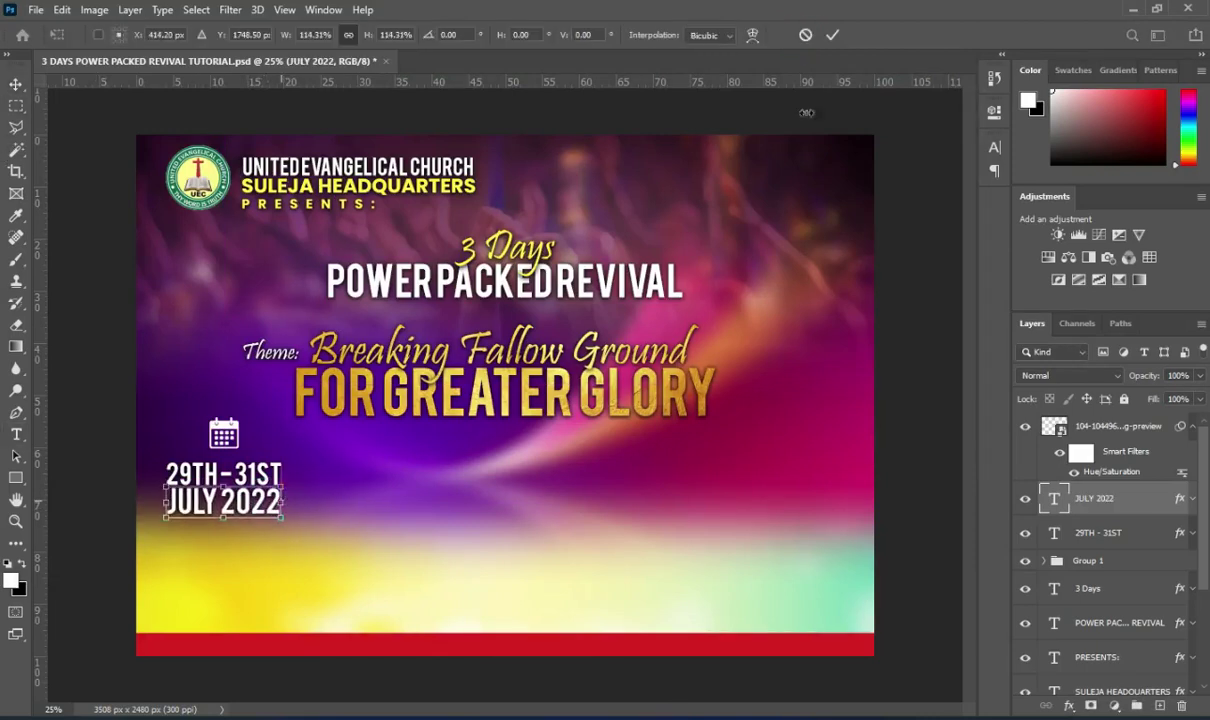
left_click(832, 35)
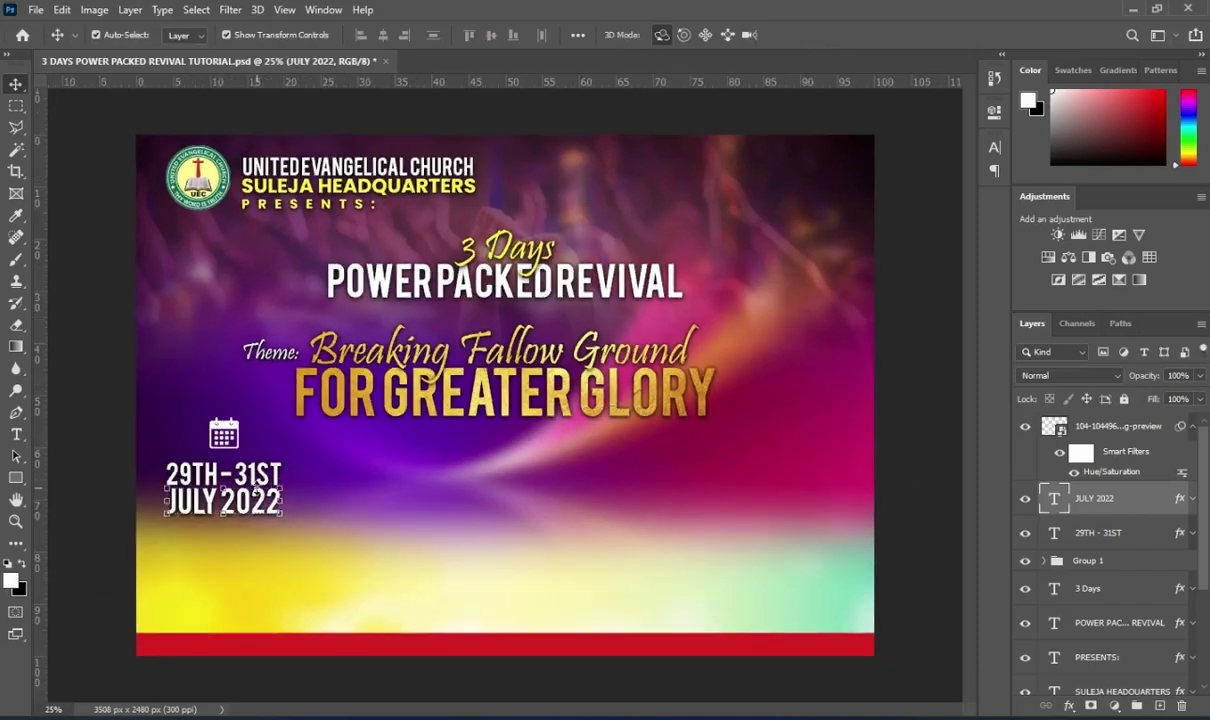
- Set the JULY 2022 text to Poppins Bold and nudge it up closer to the 29TH - 31ST line
key("t")
left_click(241, 37)
key("Up")
key("Up")
key("Up")
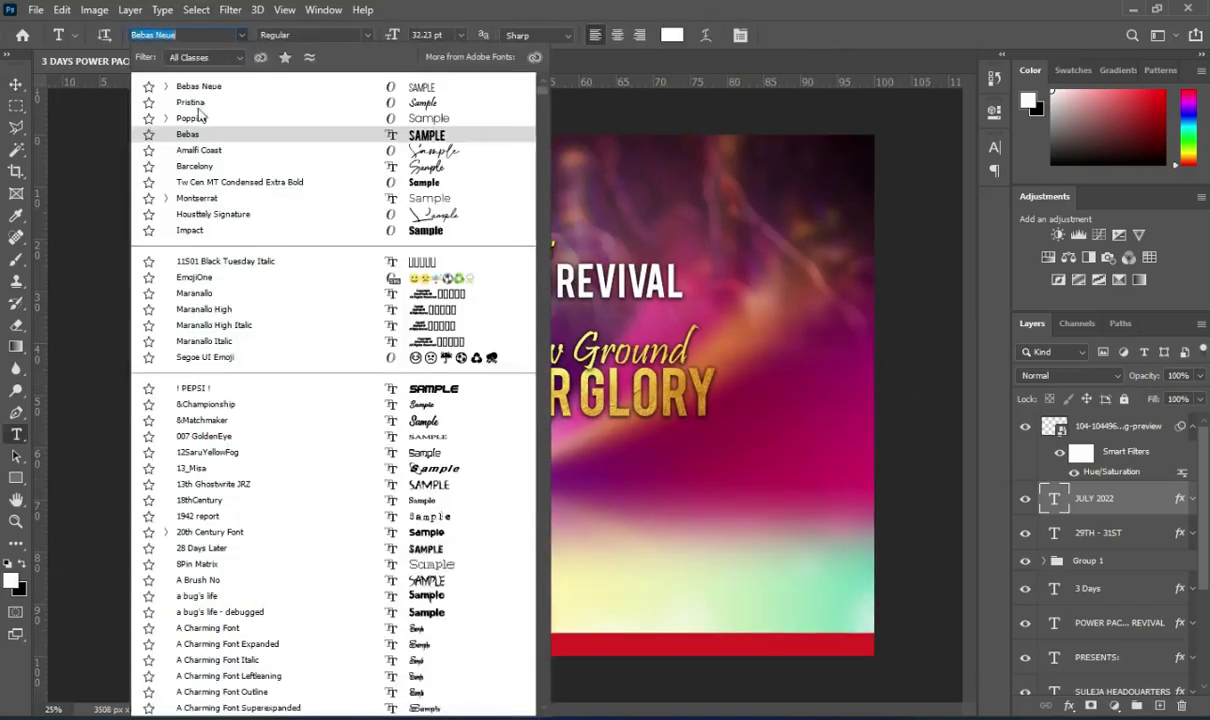
left_click(203, 120)
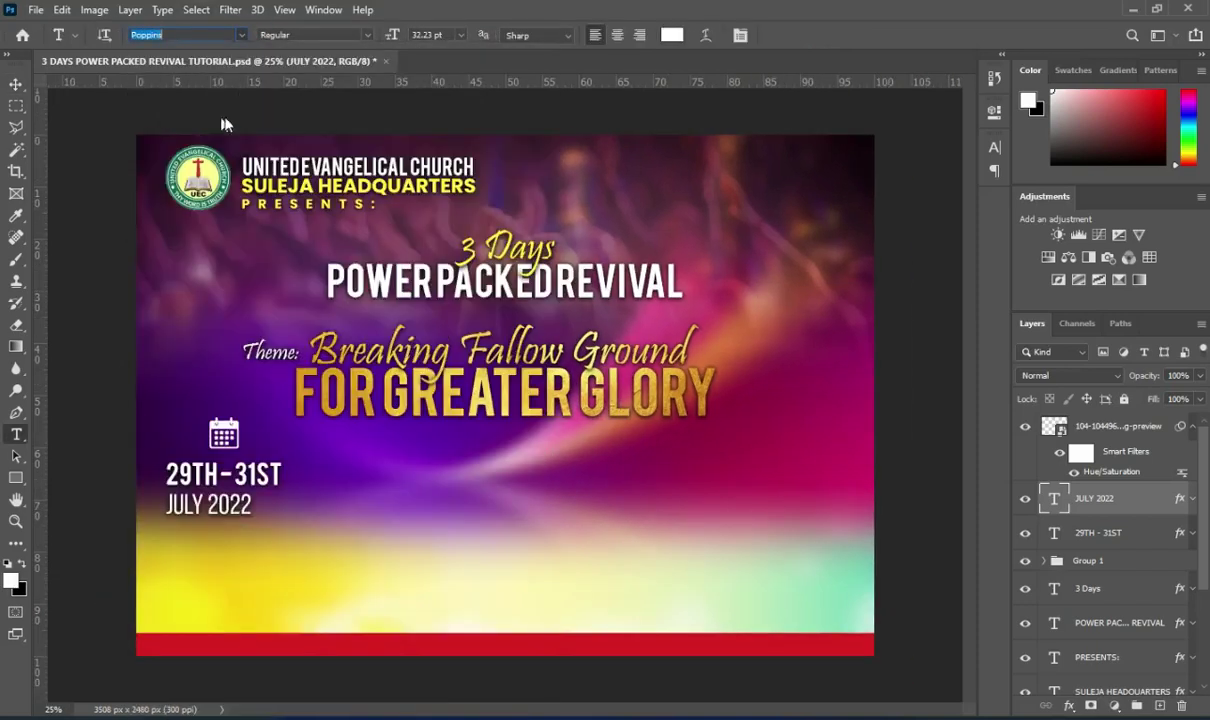
left_click(341, 34)
left_click(296, 213)
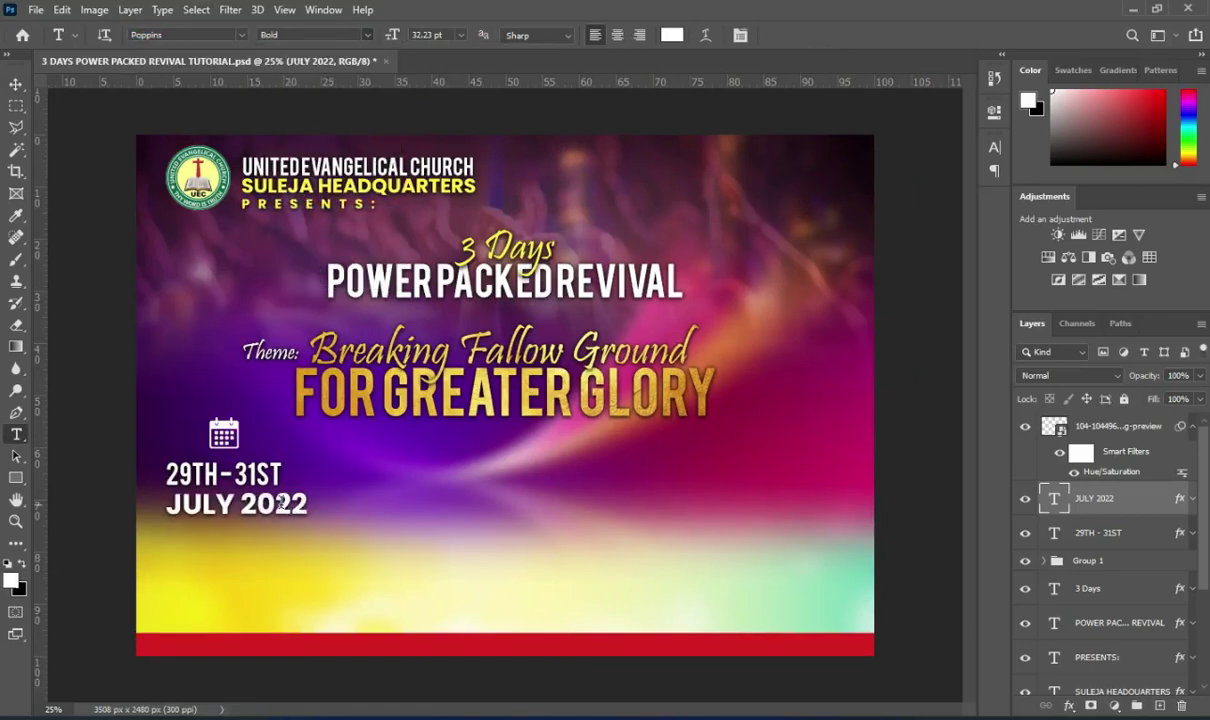
left_click_drag(258, 515, 256, 510)
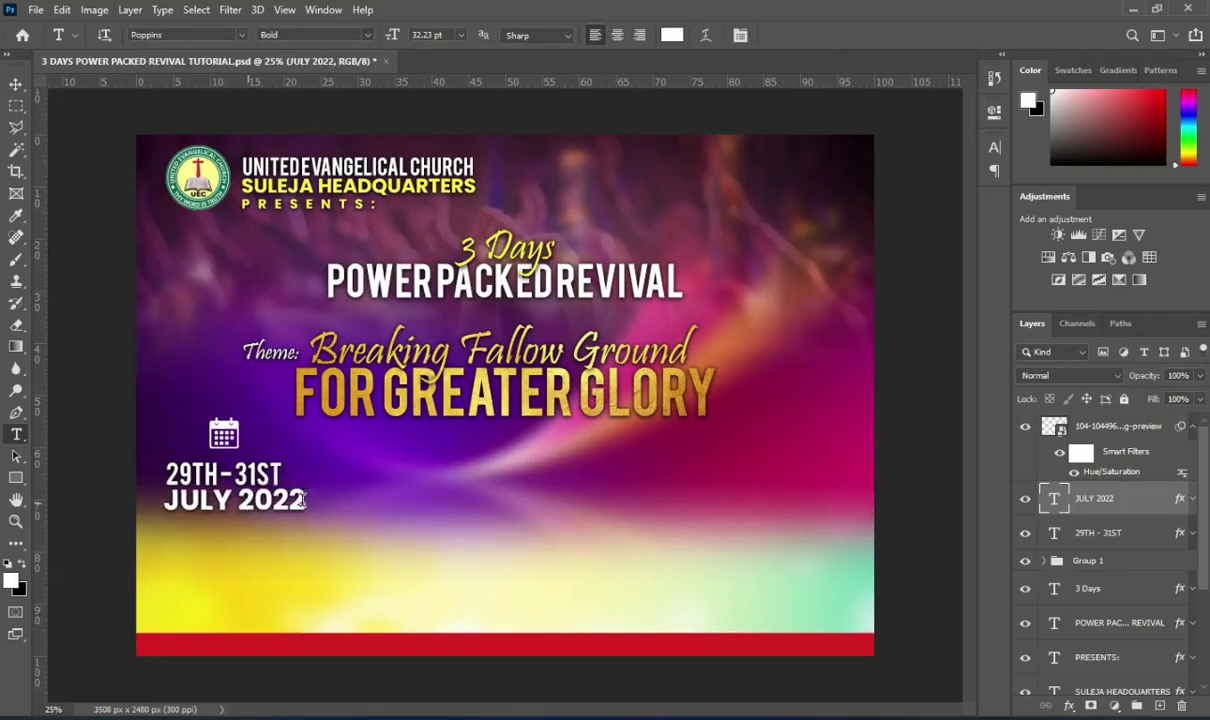
- Set the 29TH - 31ST text to Poppins in a heavier weight than Regular
left_click(215, 472, "ctrl")
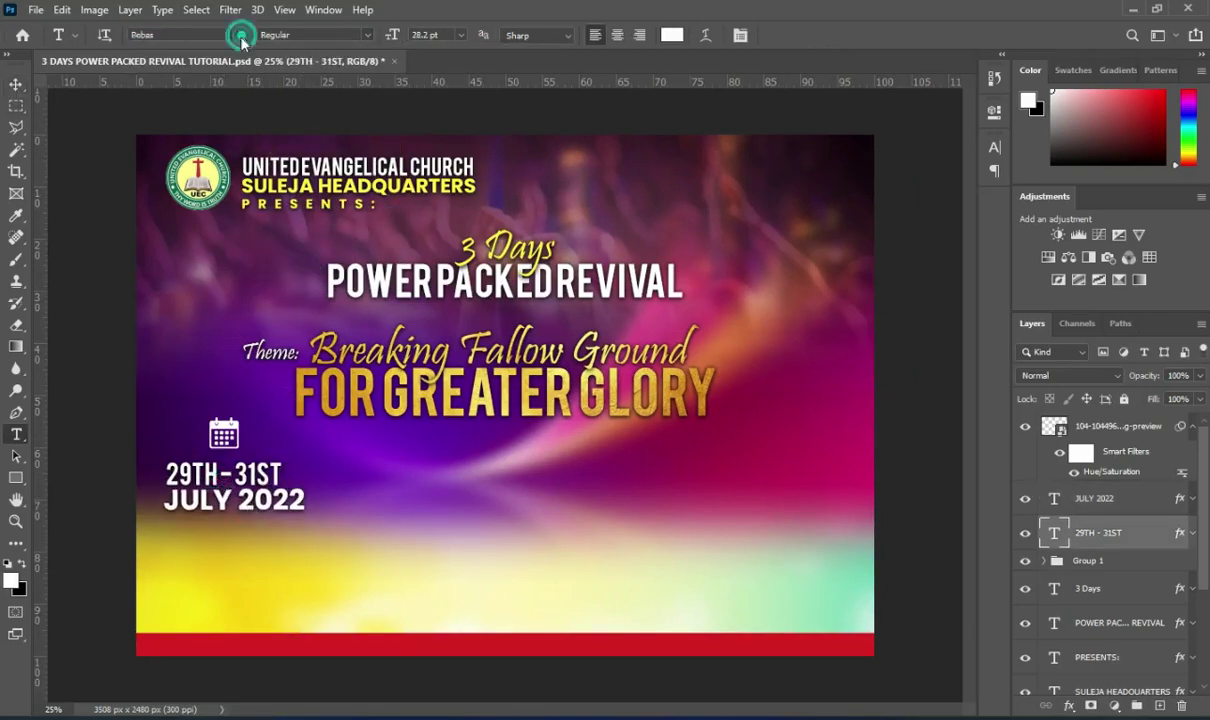
left_click(242, 38)
left_click(190, 85)
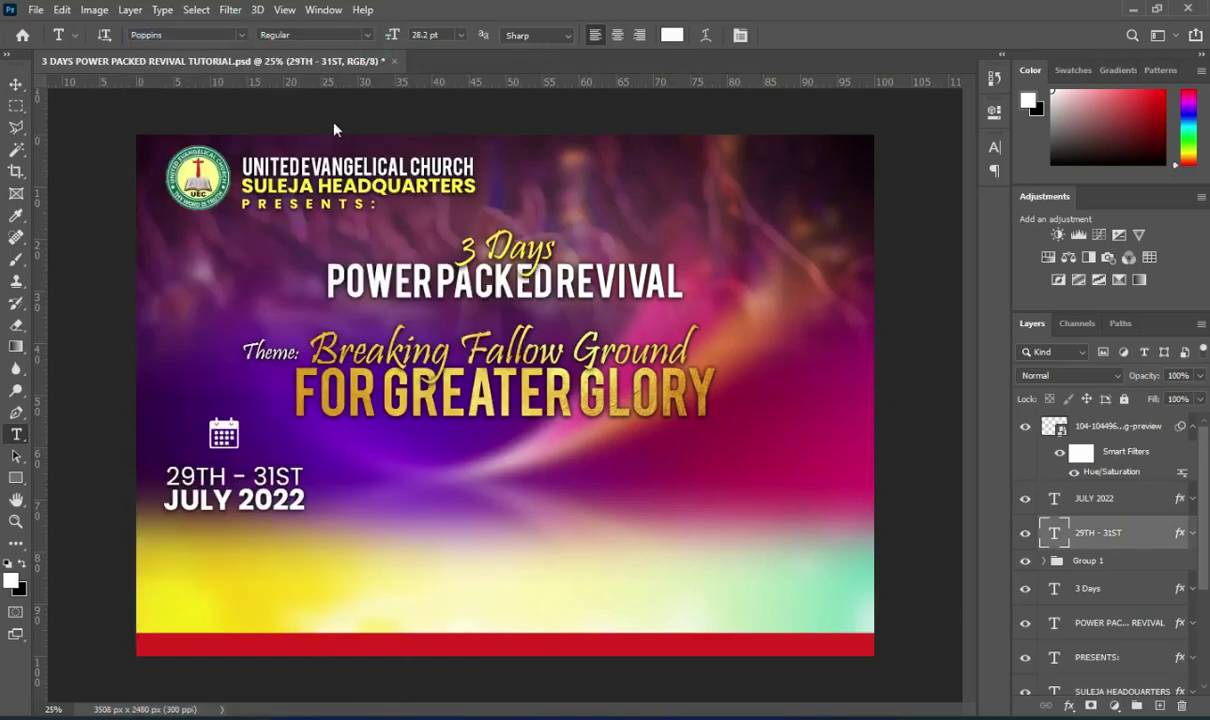
left_click(362, 35)
left_click(265, 277)
- Scale the 29TH - 31ST text down to about 90.6%
left_click(17, 85)
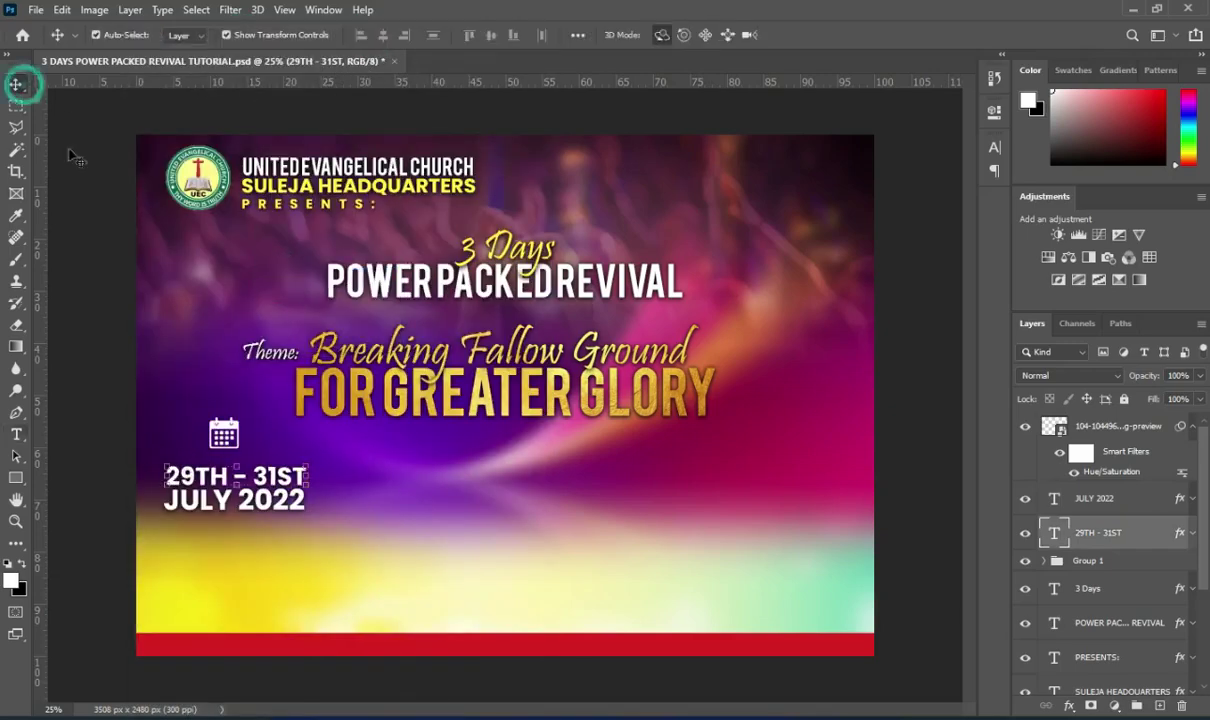
scroll(205, 502, "up", 3)
left_click(205, 502)
scroll(318, 474, "down", 1)
left_click(316, 476)
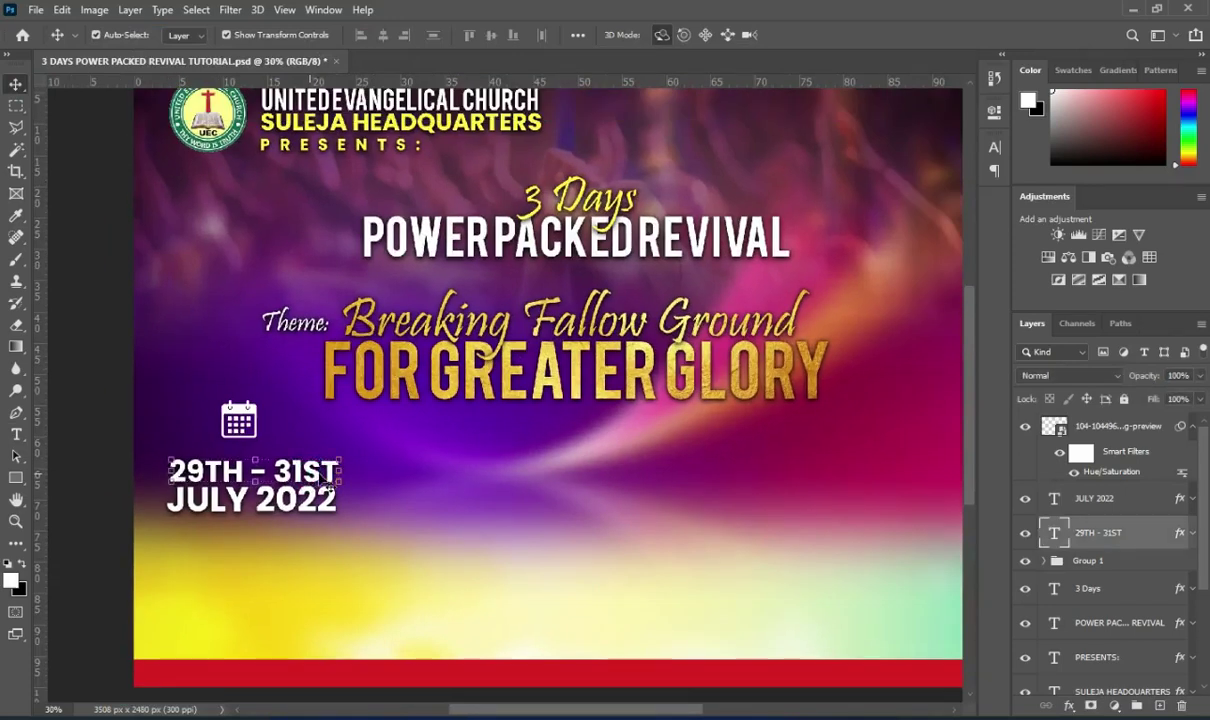
left_click(326, 479)
left_click_drag(338, 470, 322, 470)
left_click(831, 36)
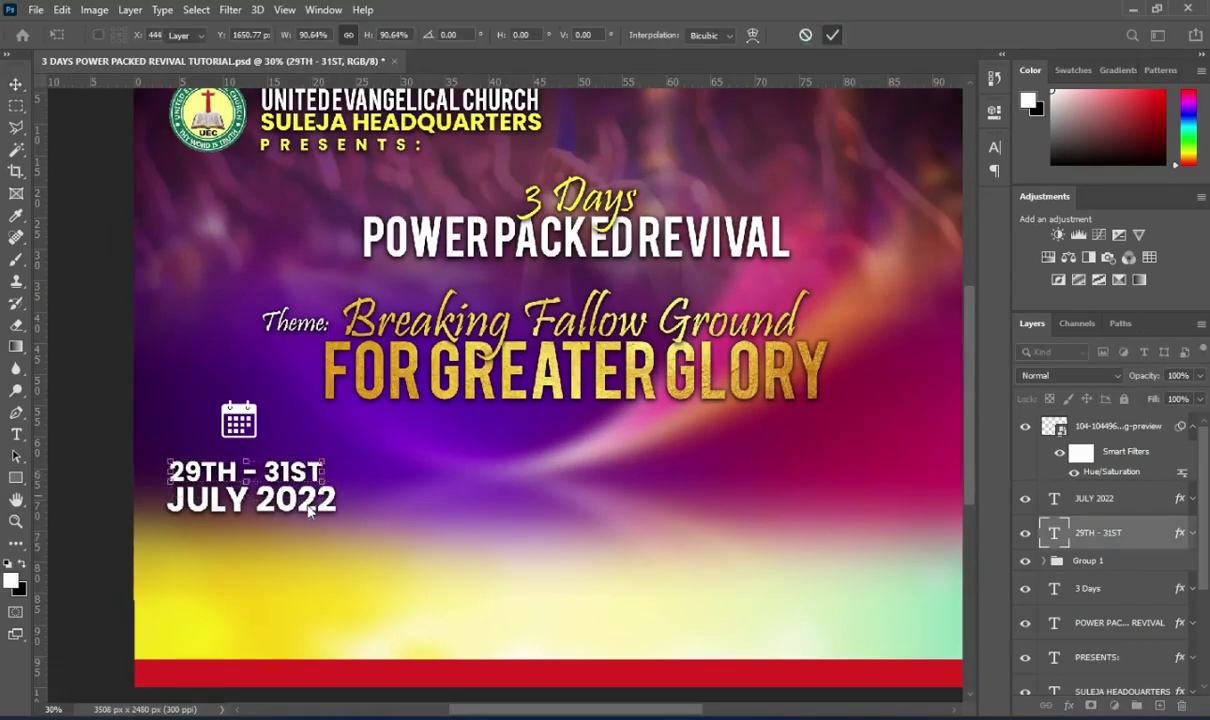
- Shrink the JULY 2022 text so its width matches the 29TH - 31ST line above it
left_click(312, 500)
left_click(336, 505)
left_click_drag(336, 505, 324, 502)
left_click(832, 35)
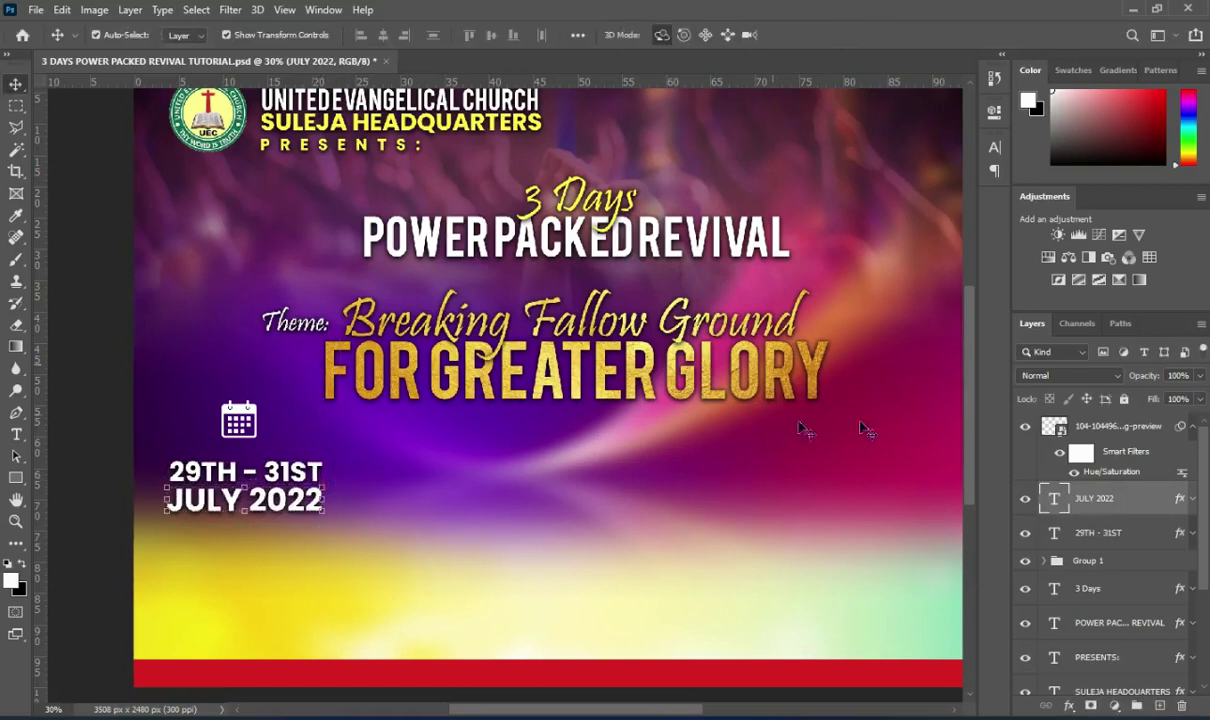
- Move the calendar icon layer beneath the two date text layers, group all three and name the group Date
left_click_drag(1117, 429, 1112, 505)
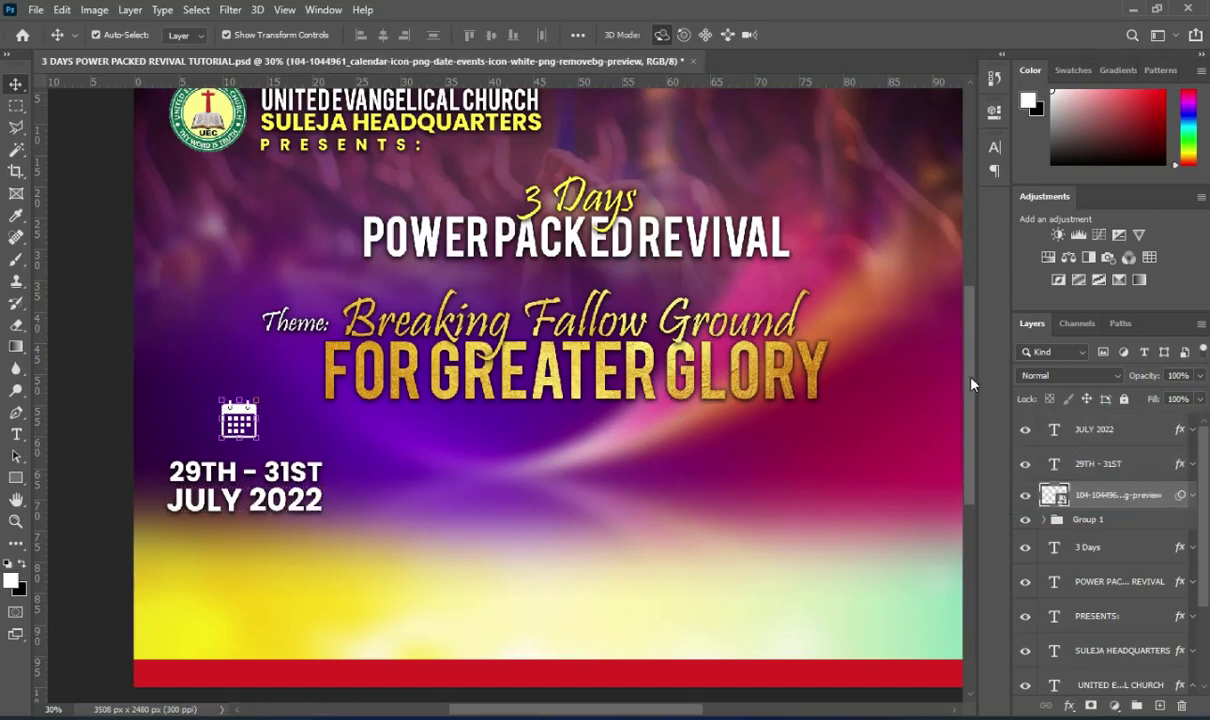
scroll(967, 383, "down", 1)
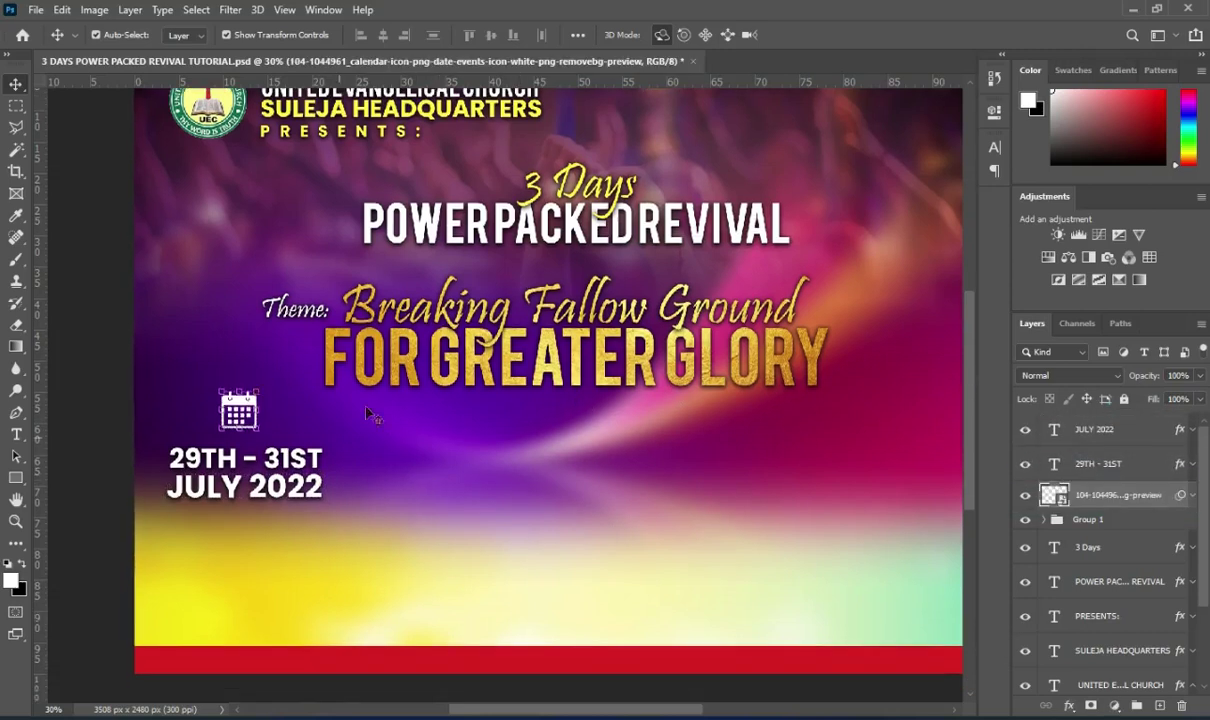
key("ctrl+0")
left_click(1094, 427, "shift")
key("ctrl+g")
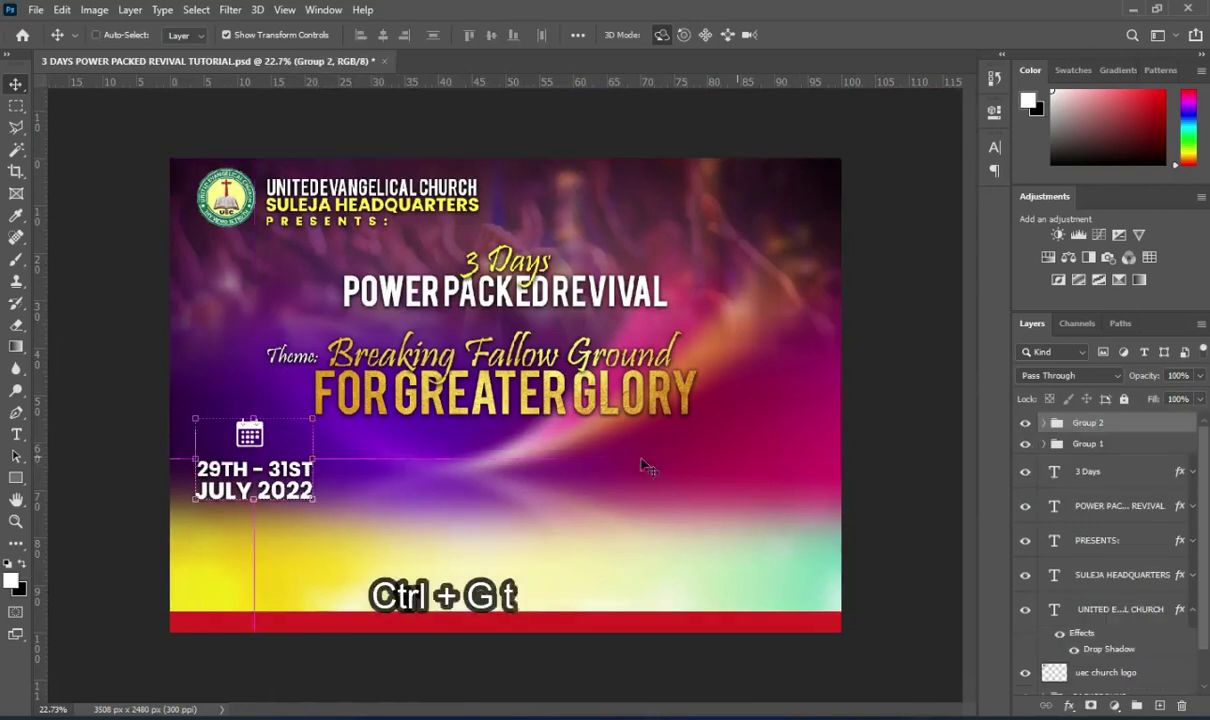
double_click(1087, 423)
type("Date")
key("Return")
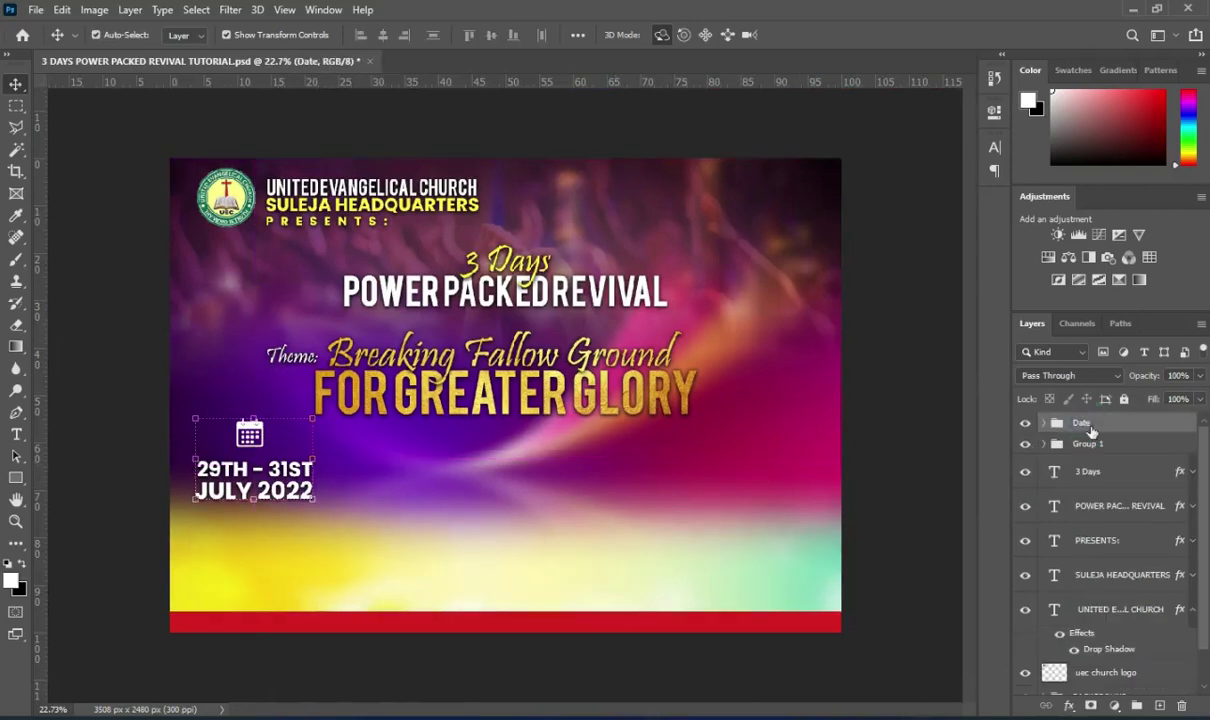
- Rename Group 1 as Theme and group the 3 Days, POWER PACKED REVIVAL and PRESENTS: layers as Present
double_click(1088, 443)
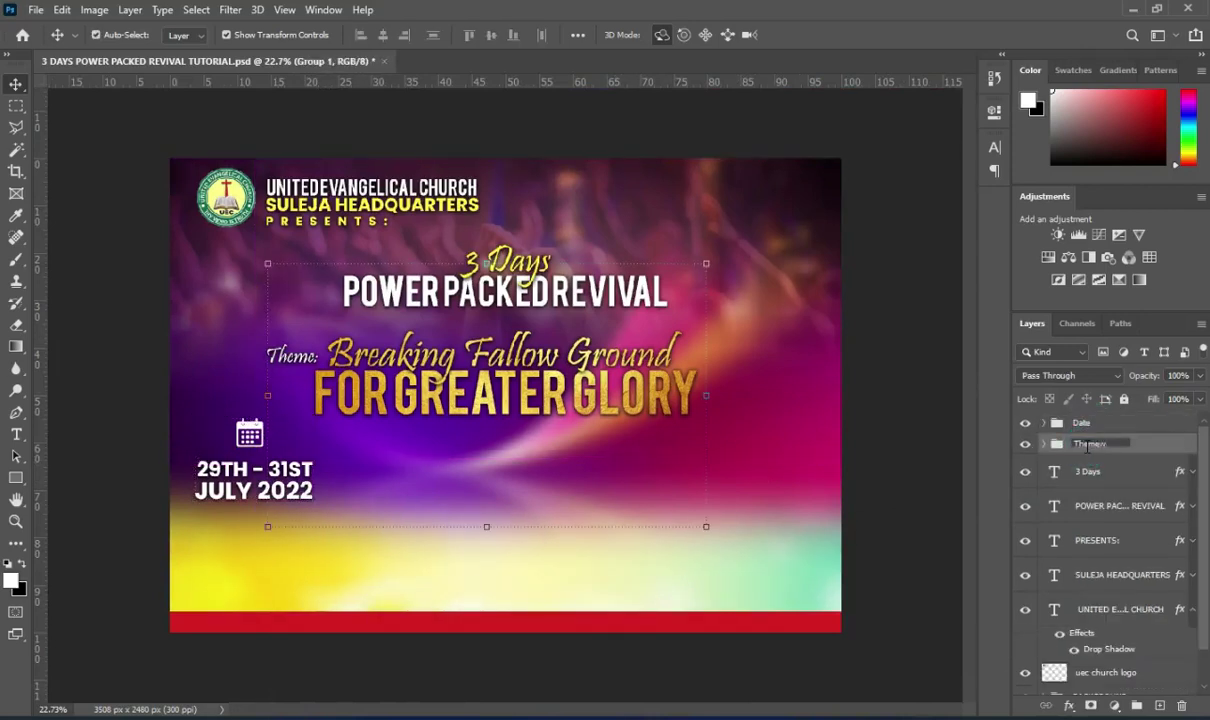
left_click(1093, 473)
left_click(1098, 543, "shift")
key("ctrl+g")
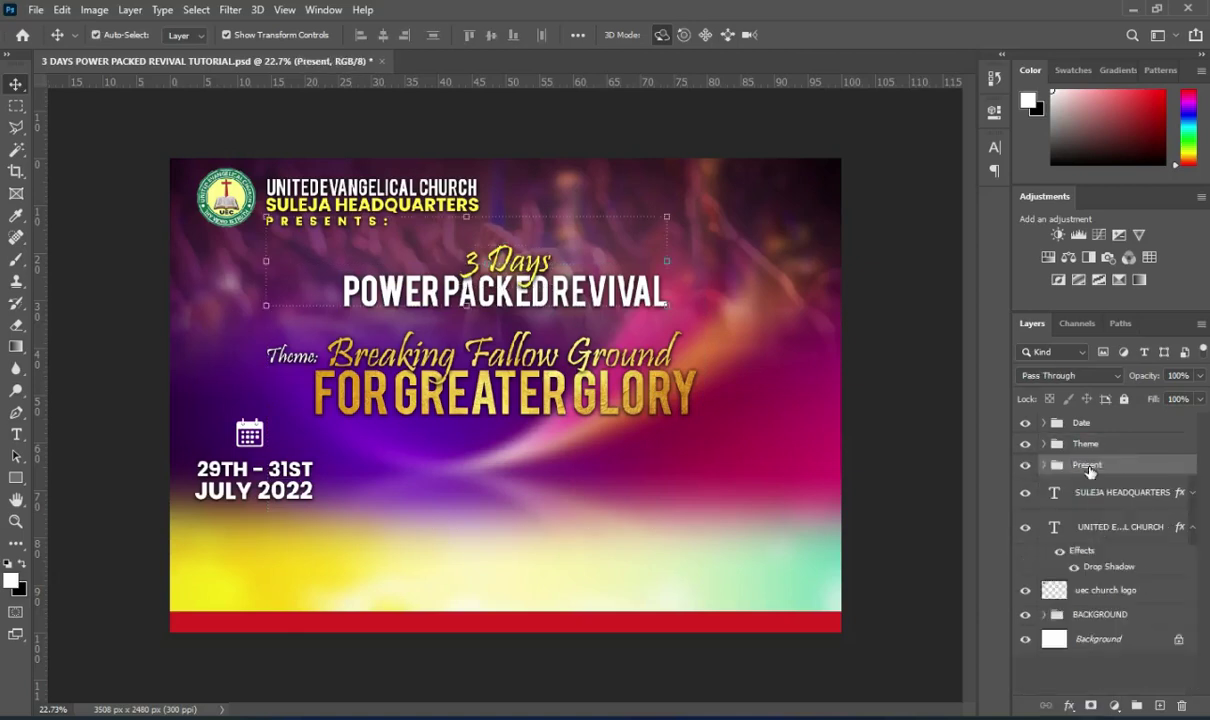
- Group the SULEJA HEADQUARTERS, UNITED EVANGELICAL CHURCH and church logo layers and name the group heading
left_click(1193, 527)
left_click(1110, 492)
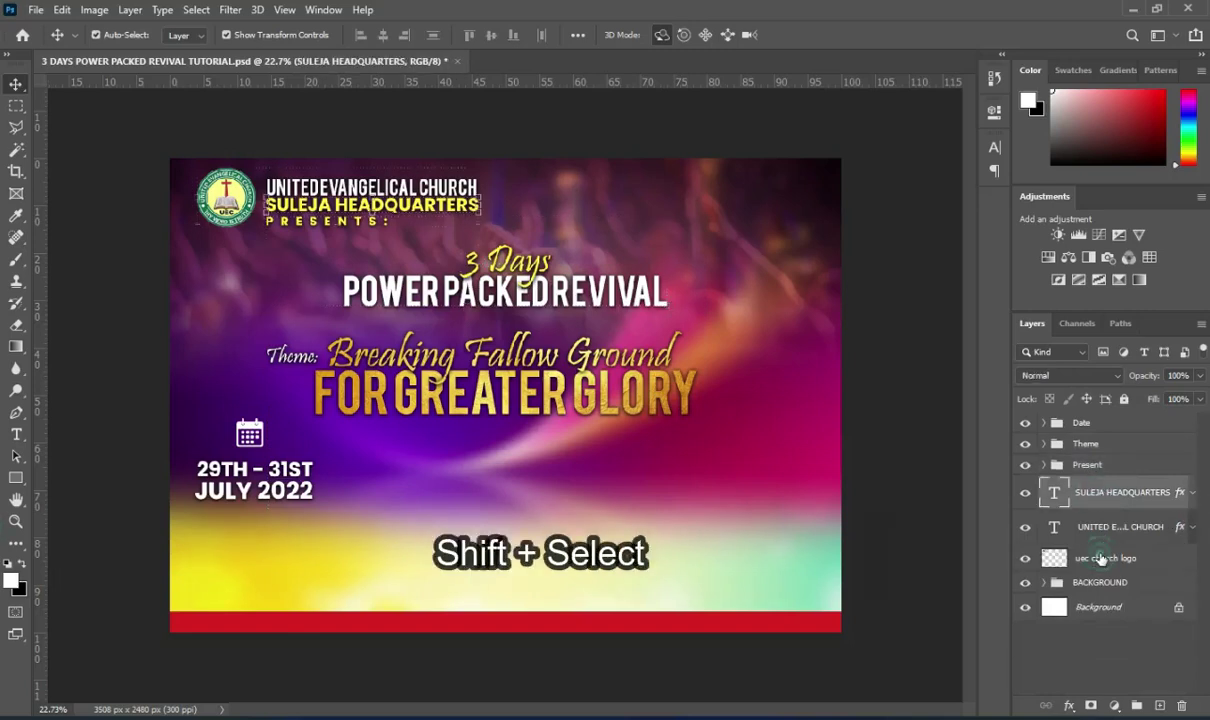
left_click(1105, 558, "shift")
key("ctrl+g")
double_click(1094, 487)
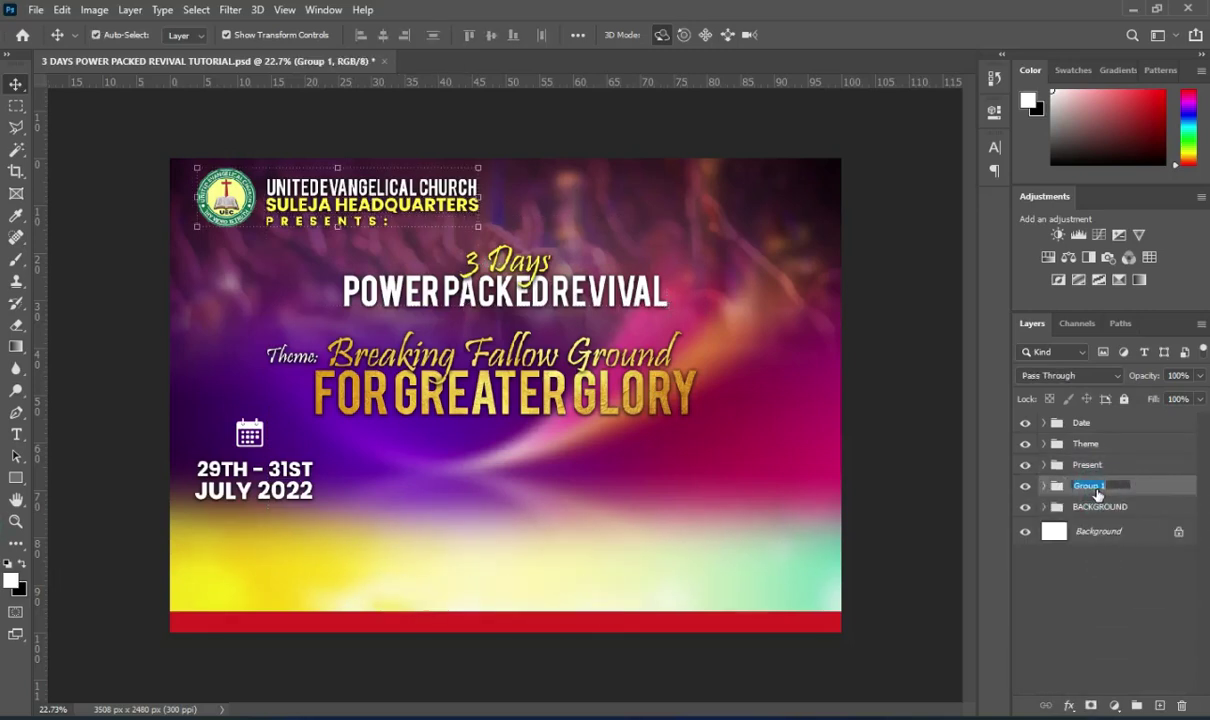
- Draw a rectangle shape about 519 px wide and 765 px high beside the date block, below the theme text
left_click(16, 478)
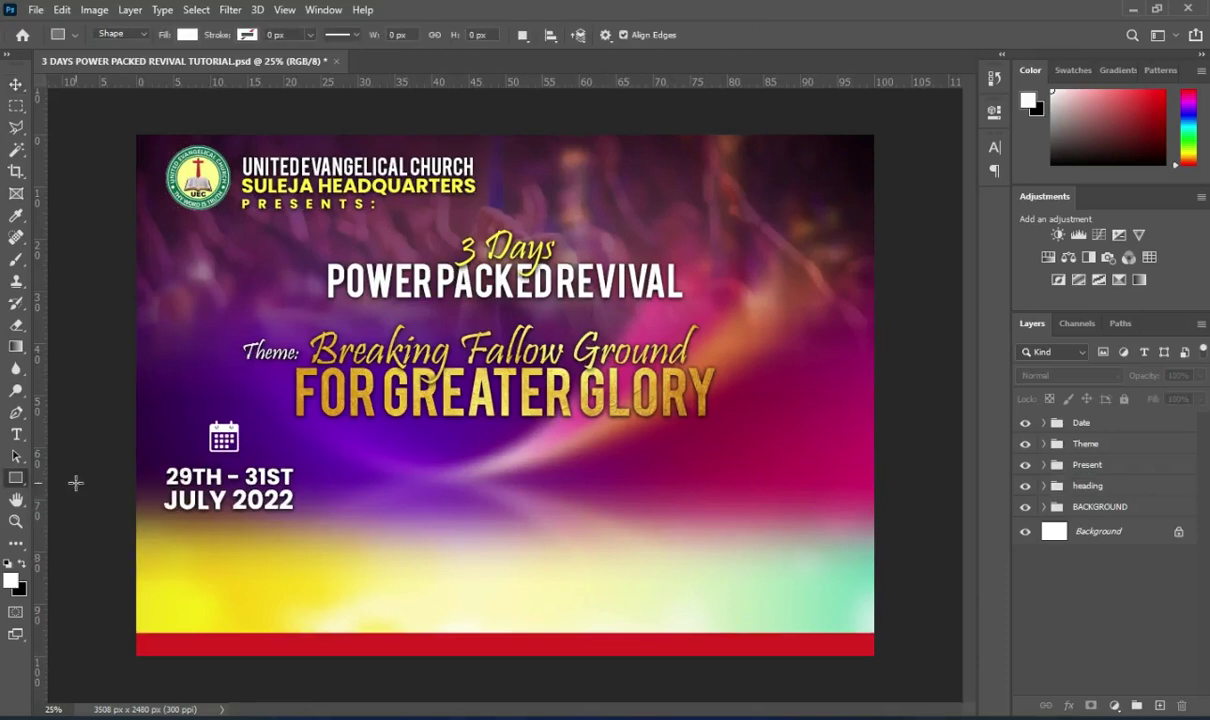
scroll(356, 485, "up", 3)
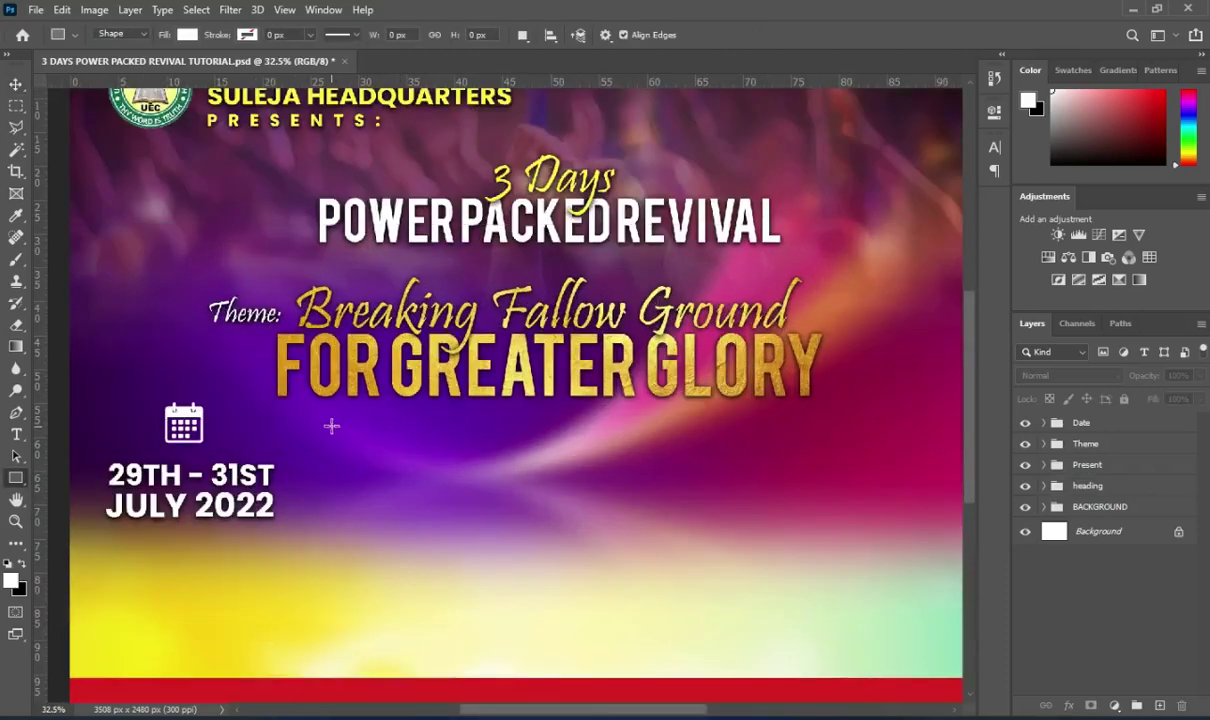
left_click_drag(326, 418, 469, 626)
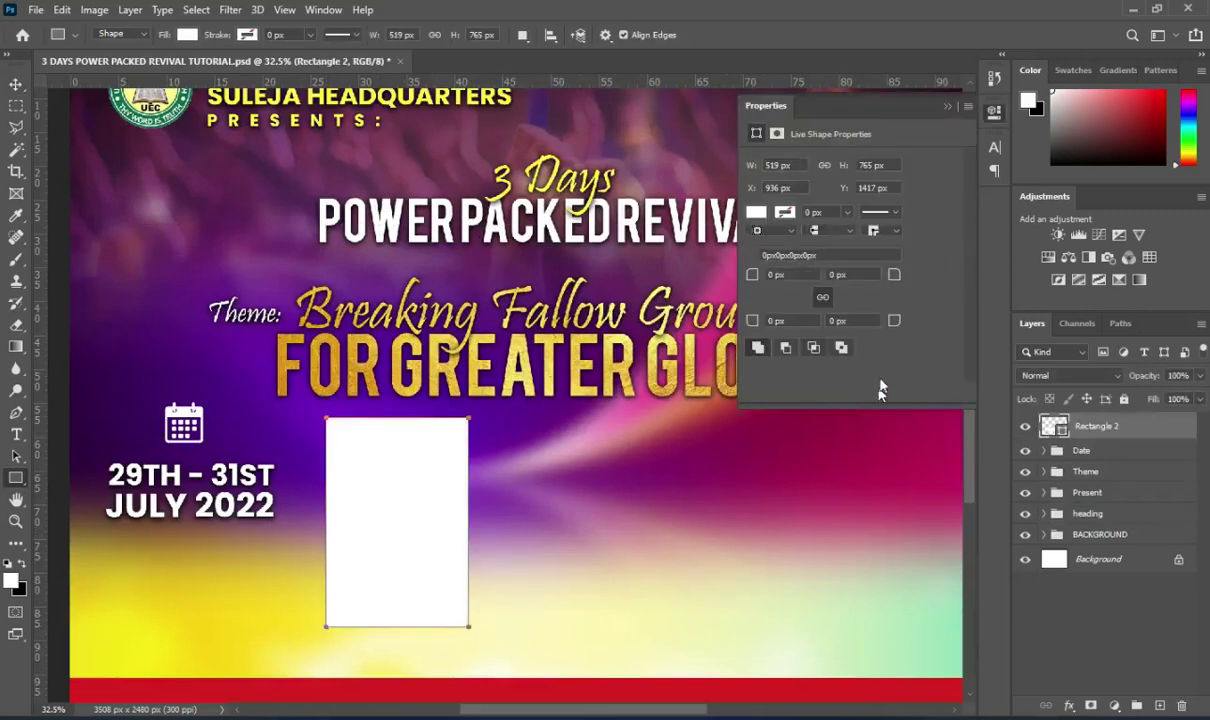
- Remove the rectangle's fill and give it a white dashed stroke 3 px wide
left_click(760, 213)
left_click(765, 245)
left_click(785, 212)
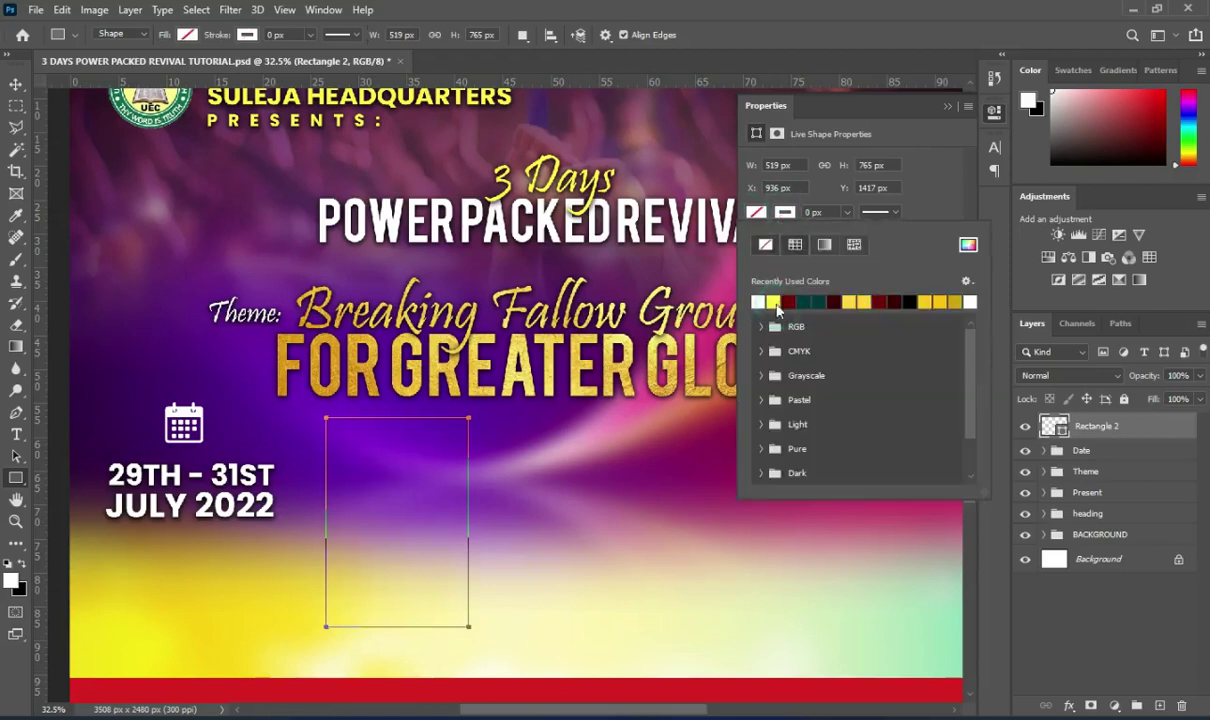
left_click(826, 211)
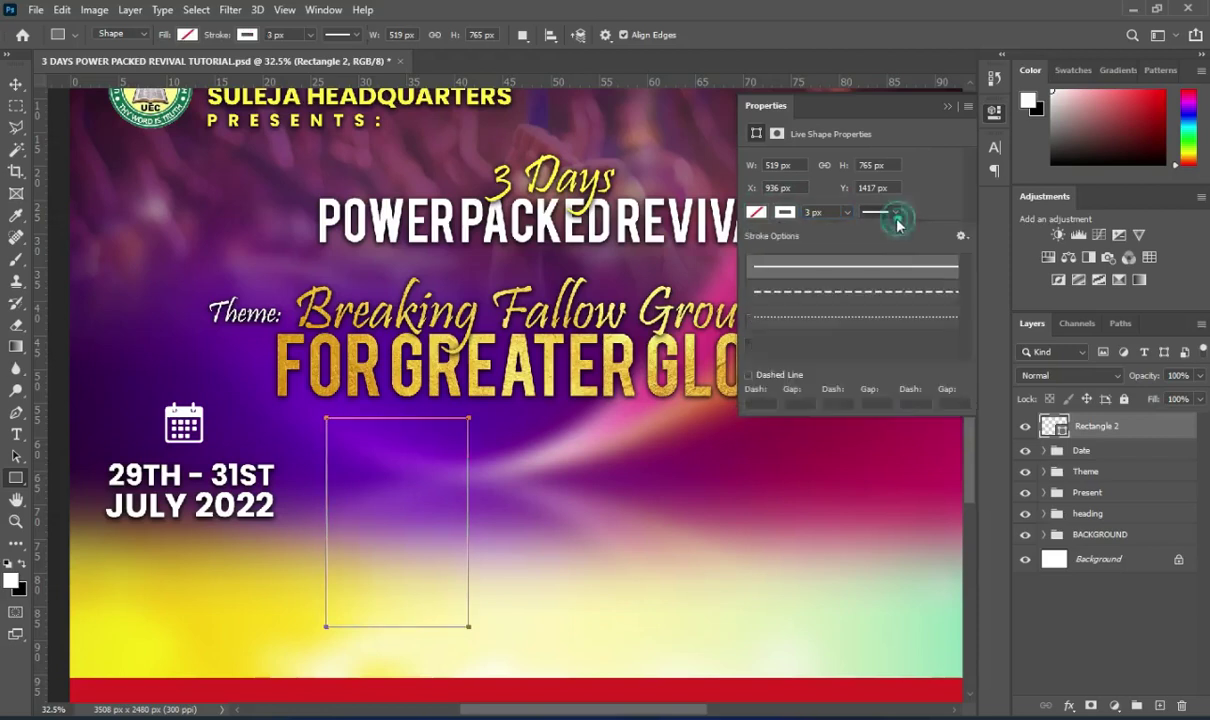
left_click(855, 292)
left_click(947, 106)
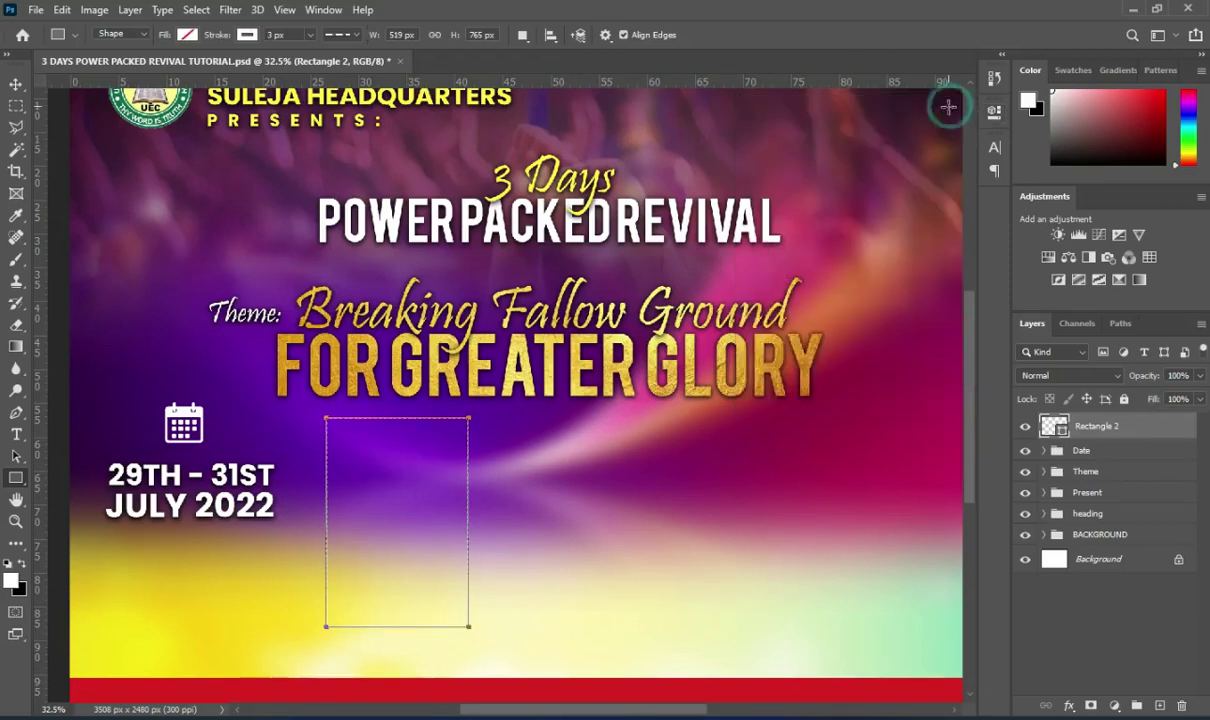
left_click(16, 84)
scroll(650, 438, "down", 2)
left_click(95, 428)
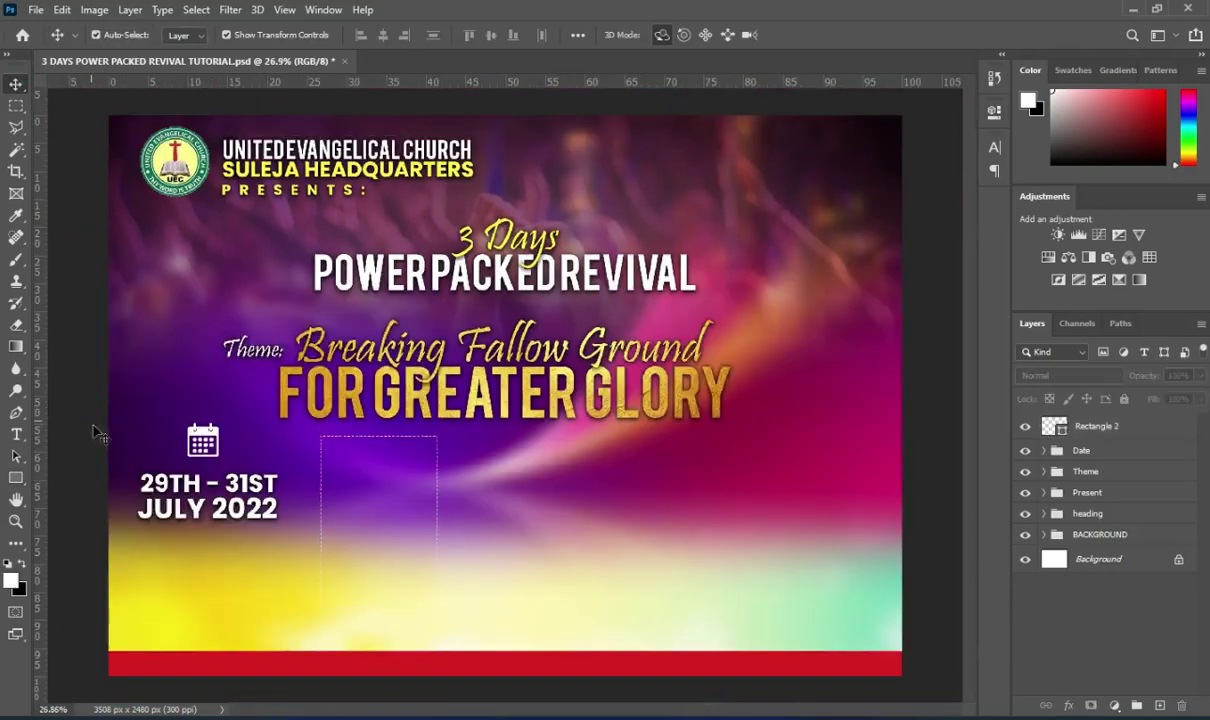
- Reselect the Rectangle 2 layer and set its dashed stroke width to 8 px
scroll(376, 439, "up", 4)
left_click(378, 440)
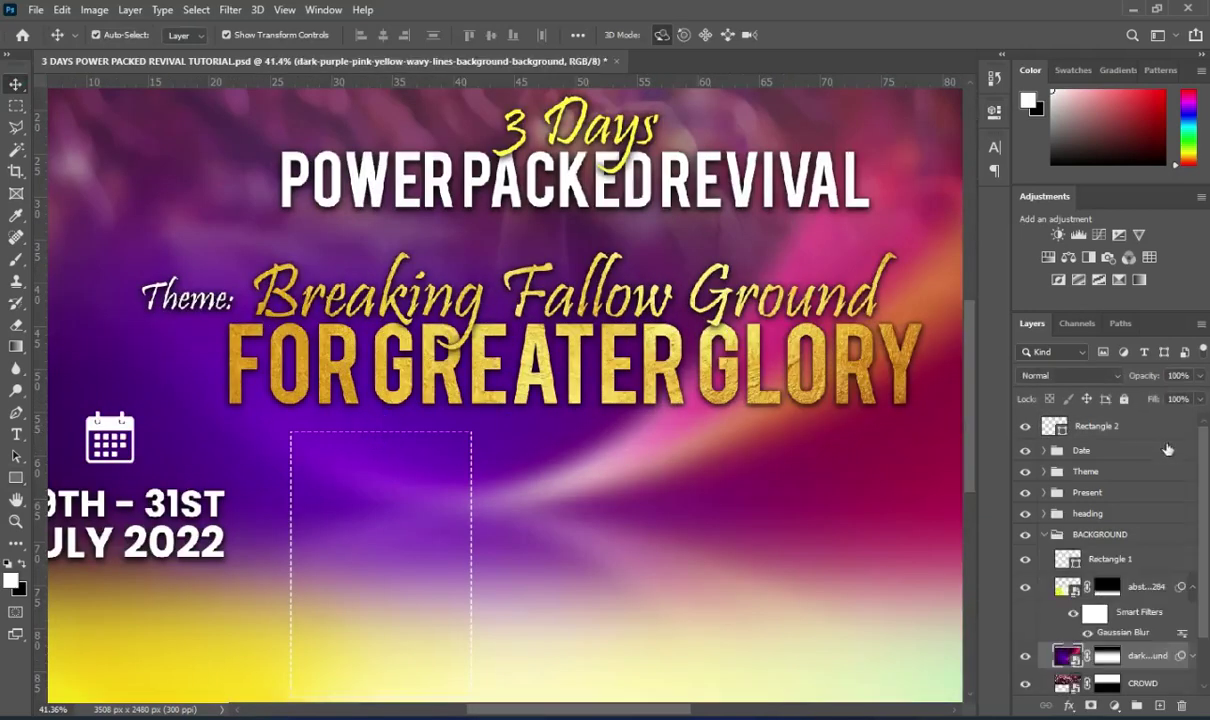
left_click(1190, 588)
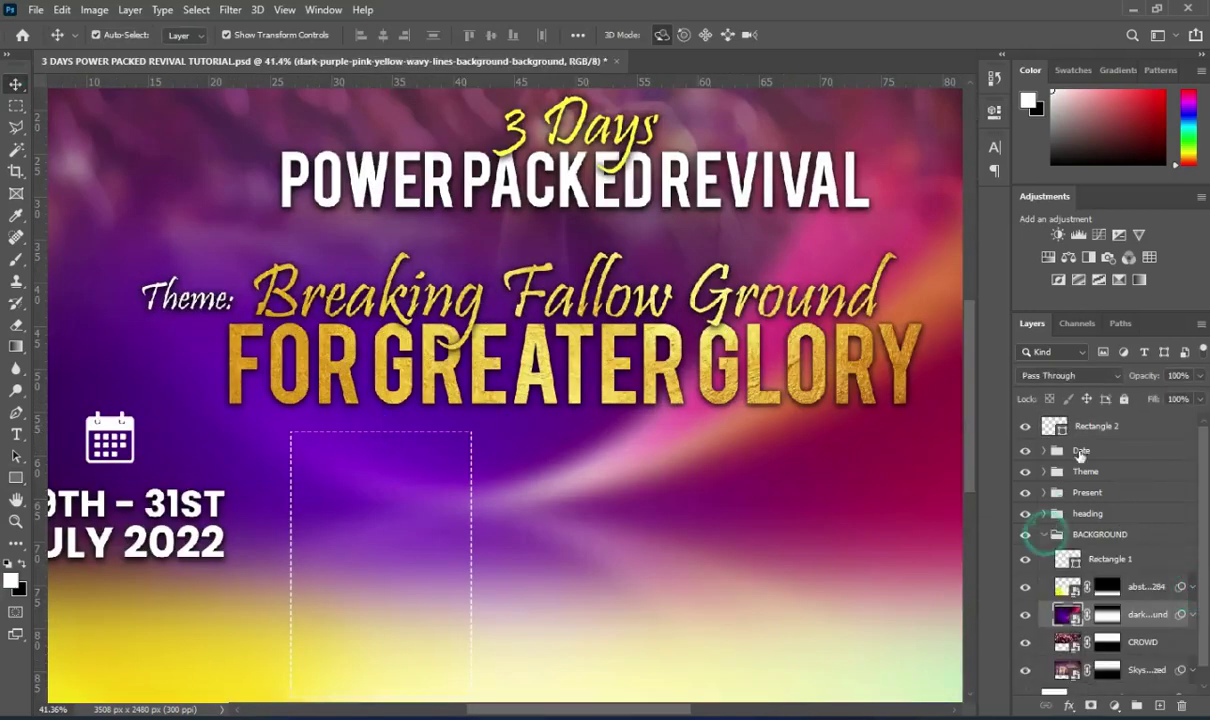
left_click(1044, 535)
left_click(1100, 426)
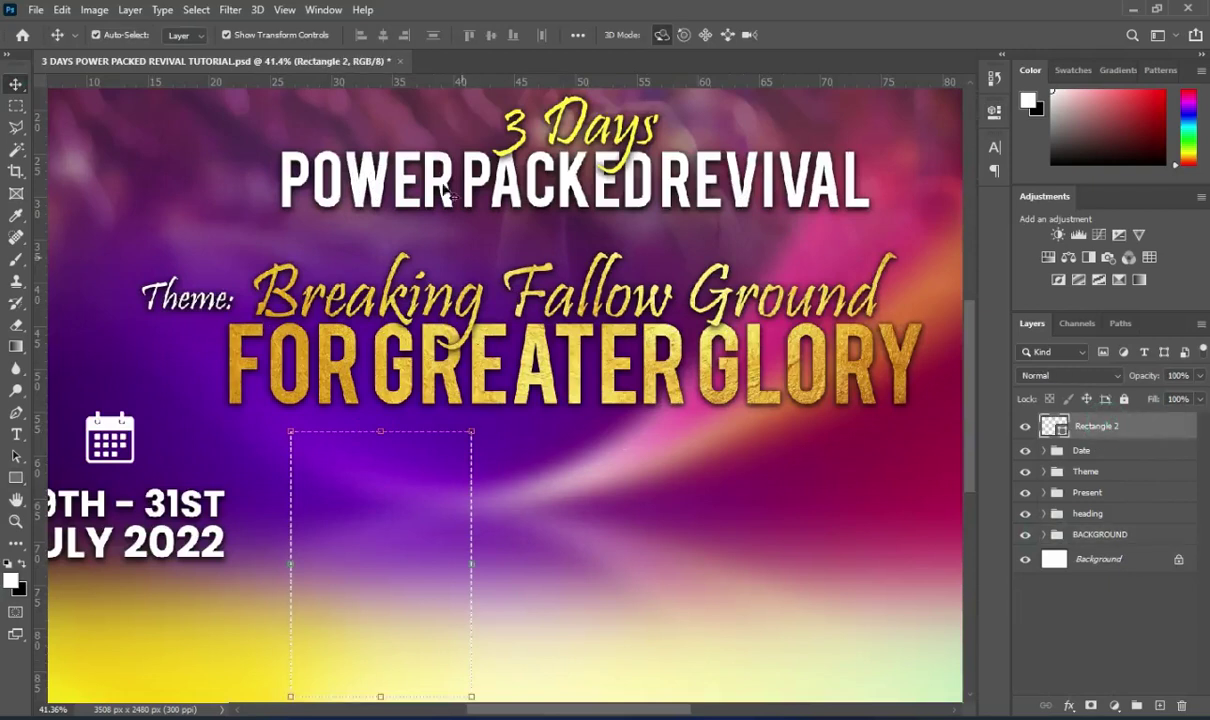
left_click(993, 114)
left_click(824, 211)
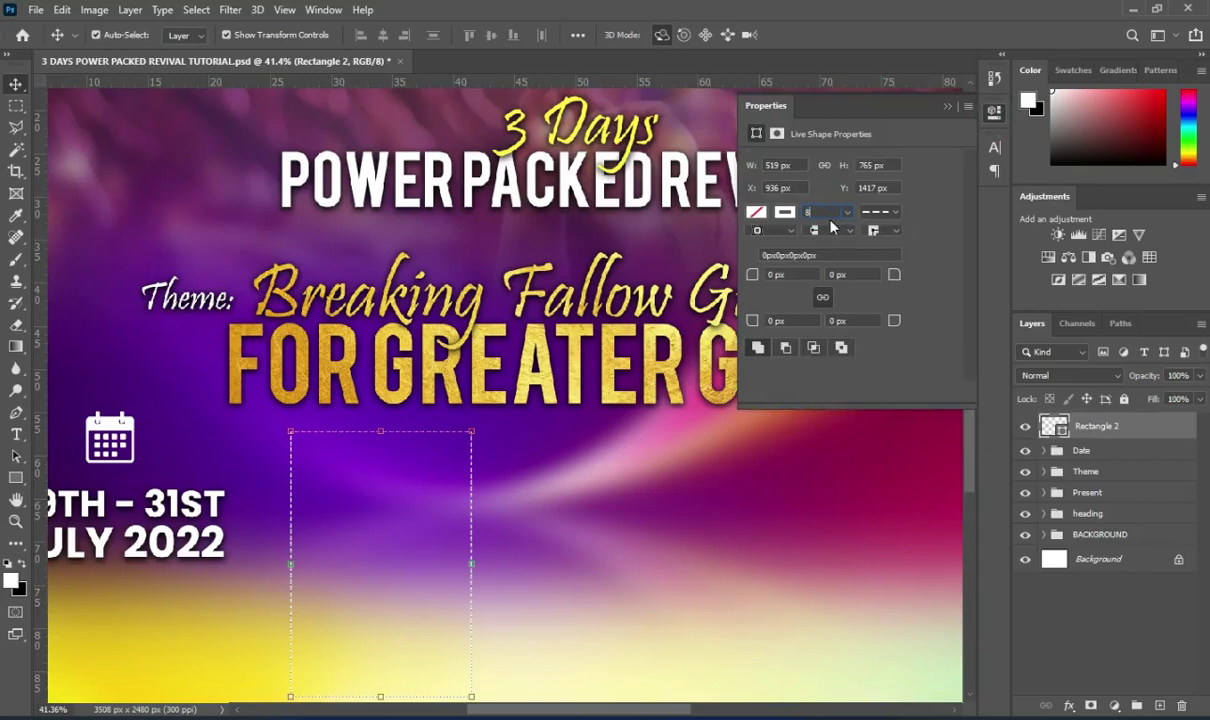
key("Return")
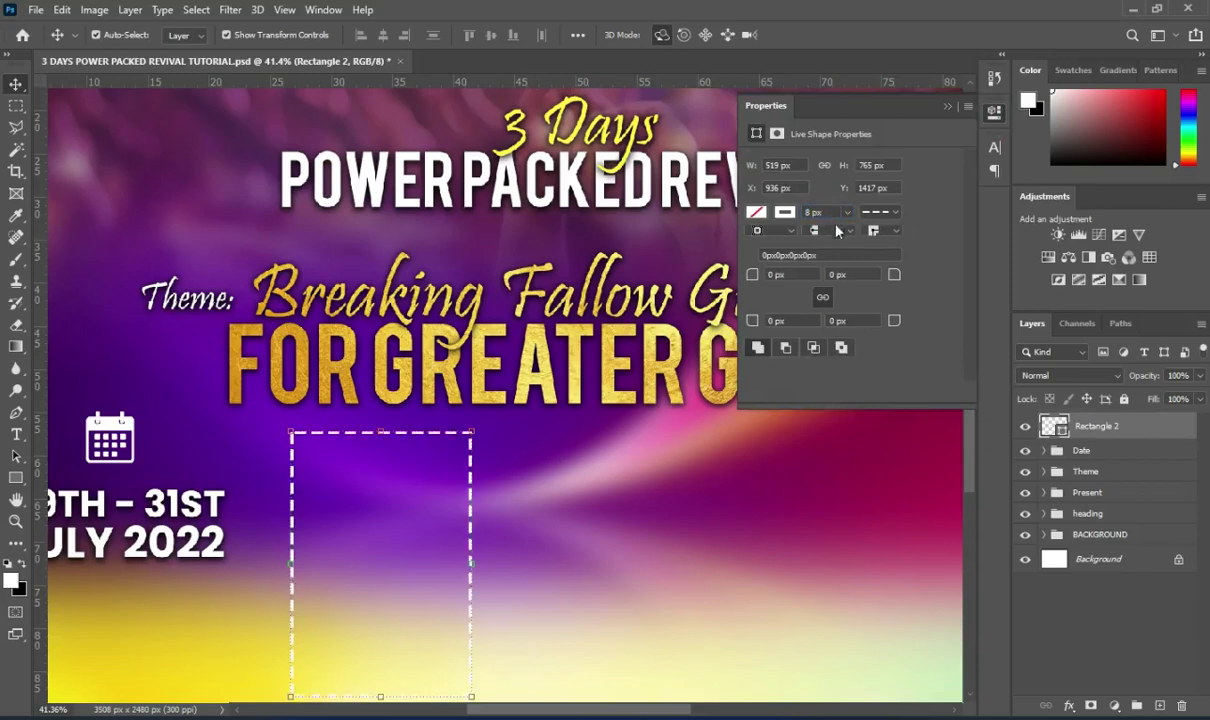
left_click(947, 110)
- Resize the dashed rectangle to about 488 px wide and 581 px high and move it closer to the date
scroll(524, 494, "down", 3)
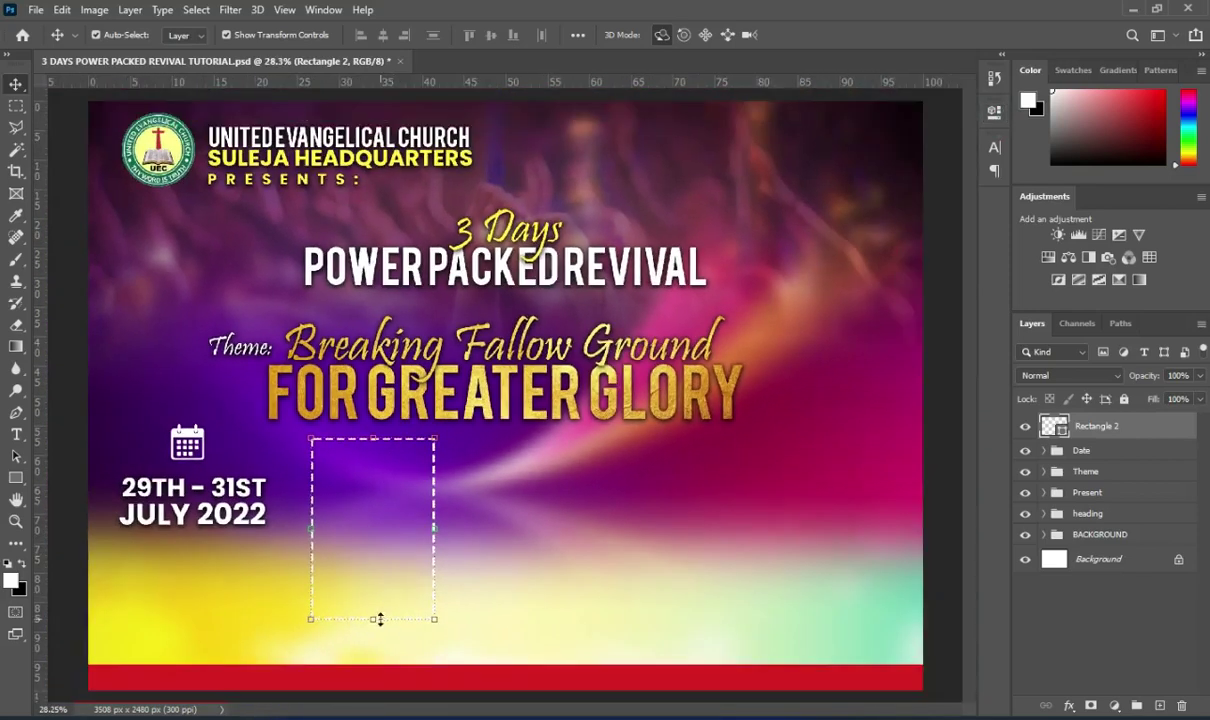
left_click_drag(379, 619, 365, 580)
left_click_drag(322, 504, 299, 502)
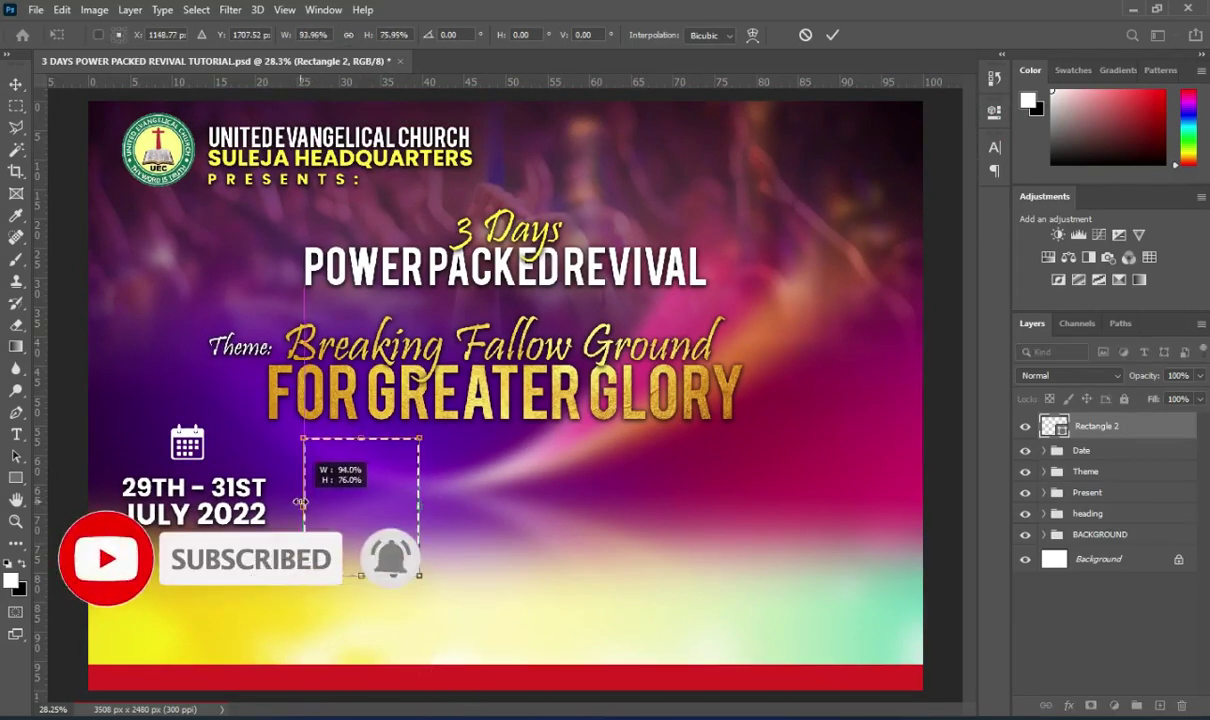
scroll(372, 445, "up", 3)
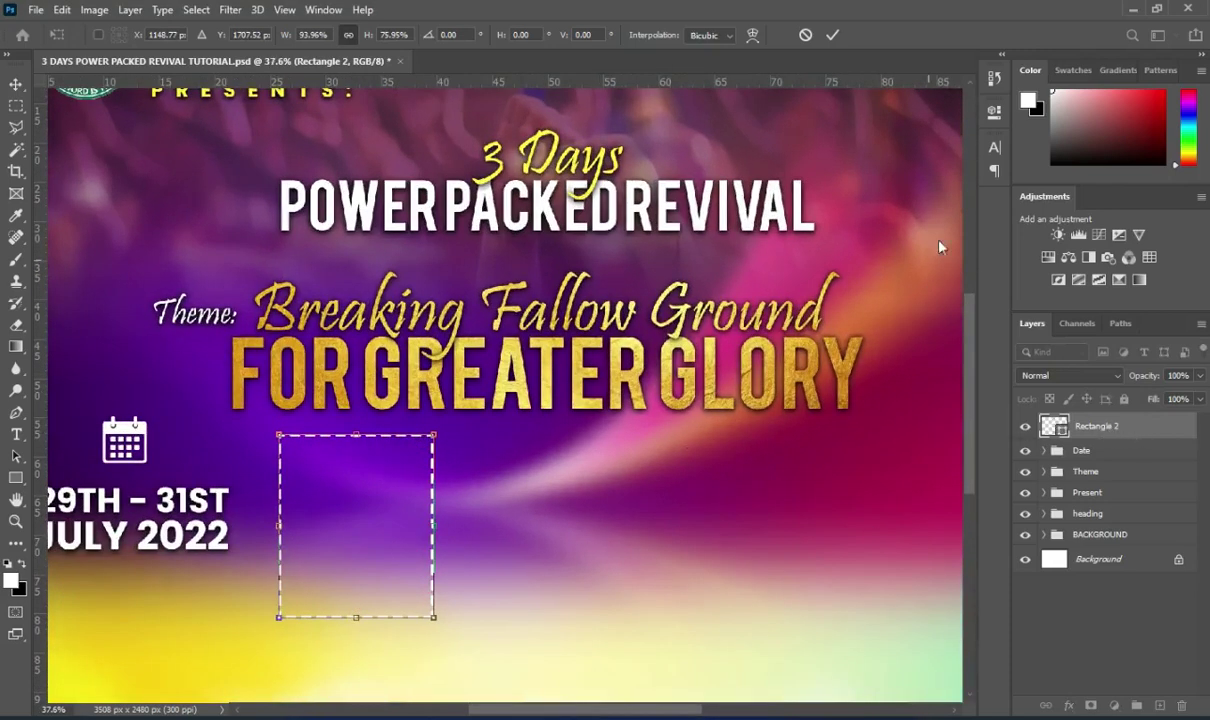
left_click(832, 36)
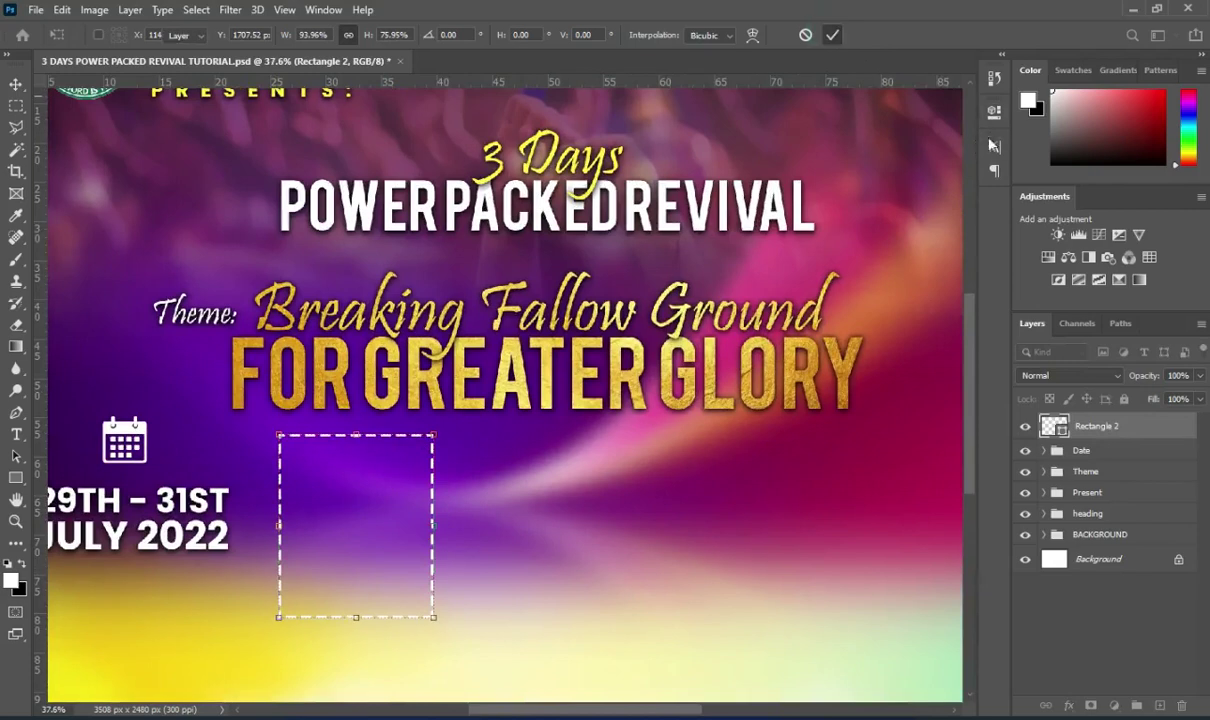
- Unlink the dashed rectangle's corner radii and round only its two bottom corners to 159 px
left_click(994, 113)
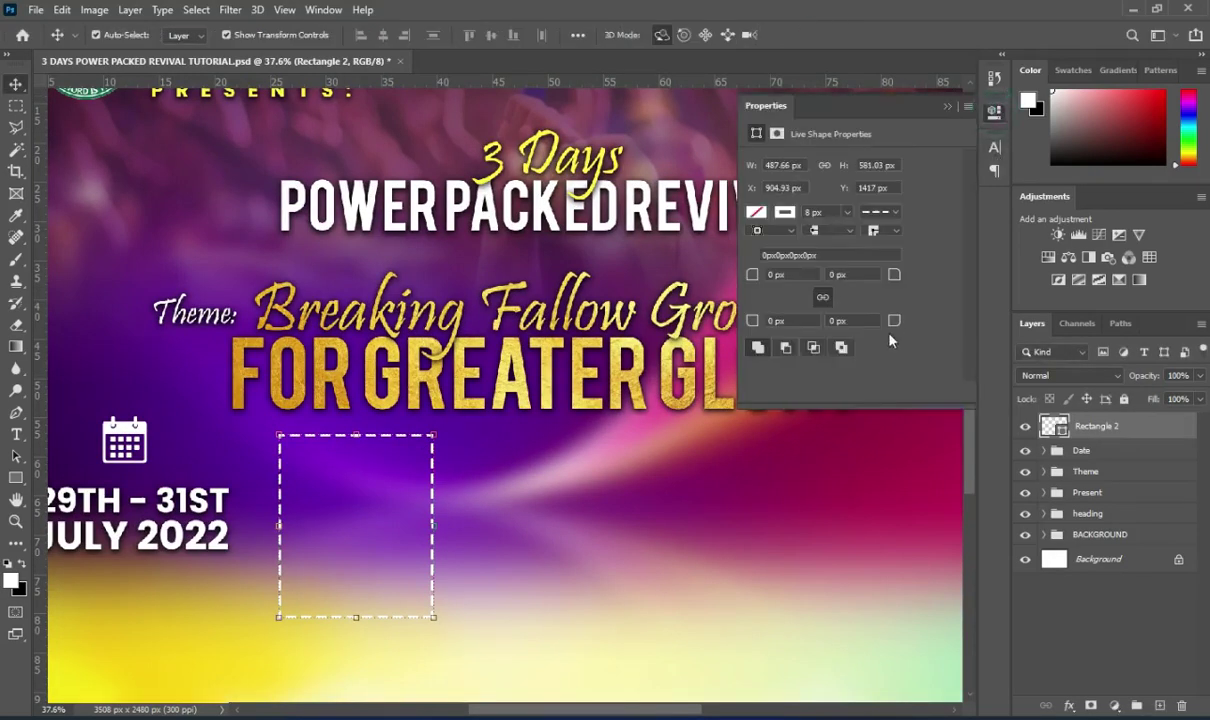
left_click(748, 321)
key("Tab")
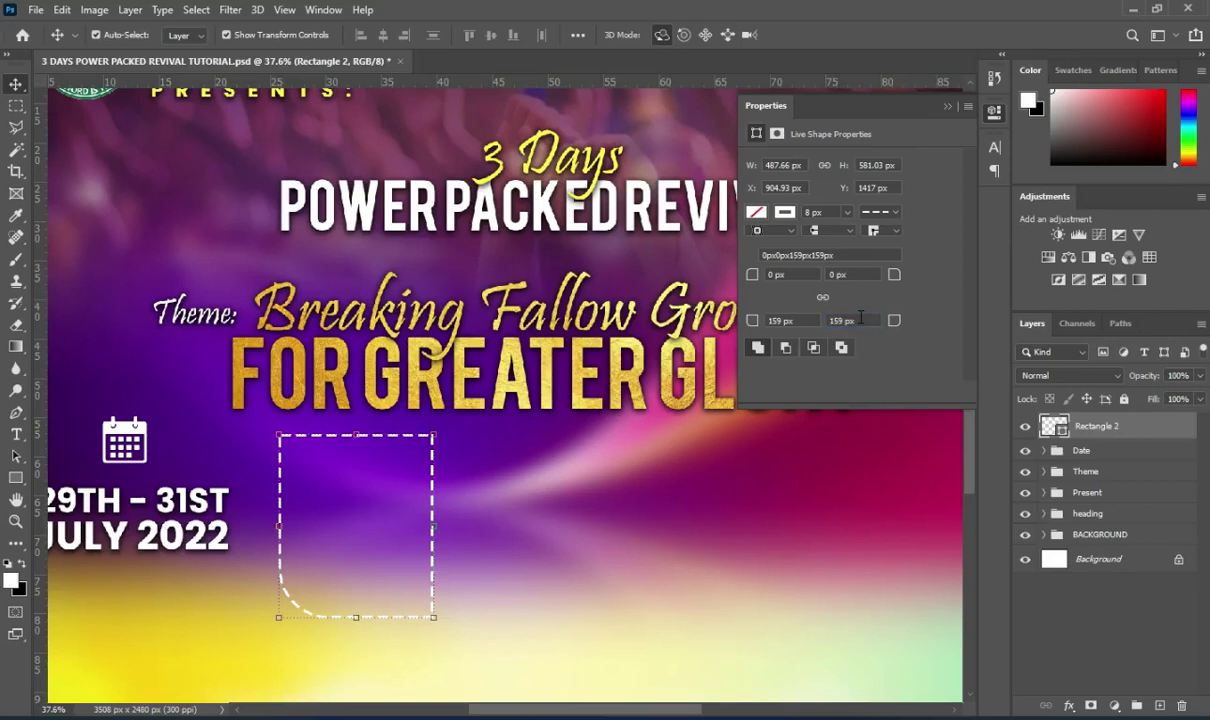
left_click(949, 108)
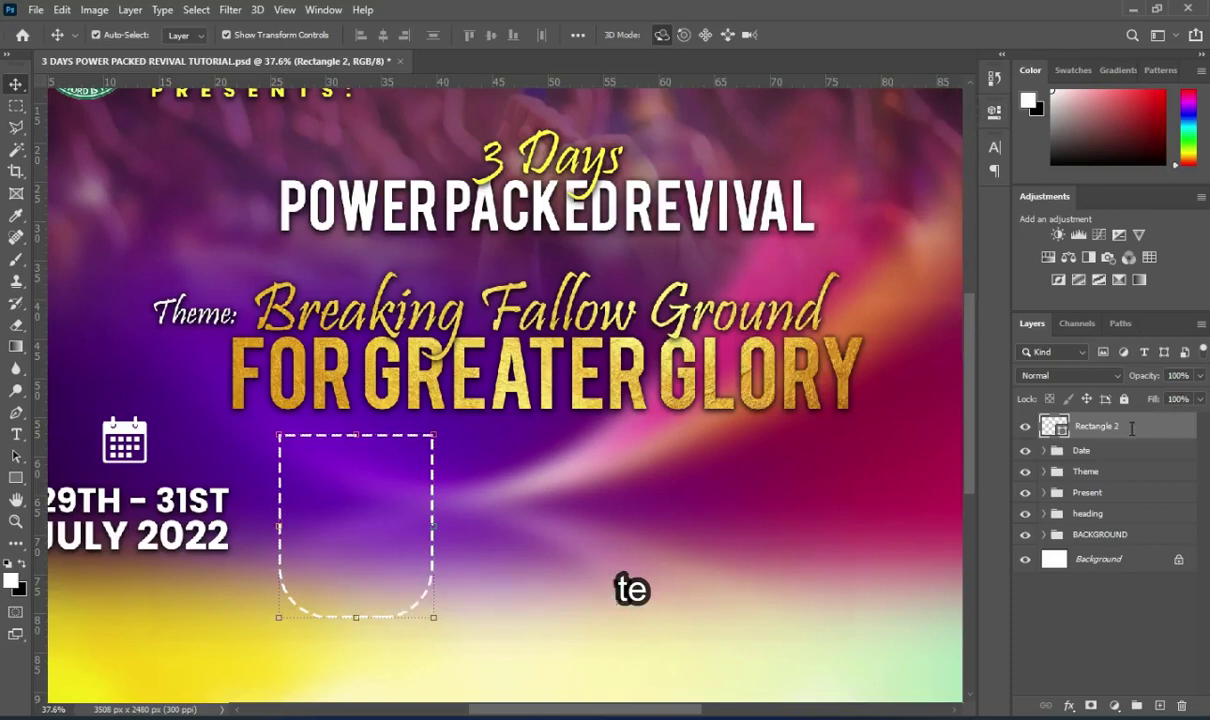
- Duplicate the dashed shape and shrink the copy about its centre to about 441 by 526 px, inside the original
key("ctrl+j")
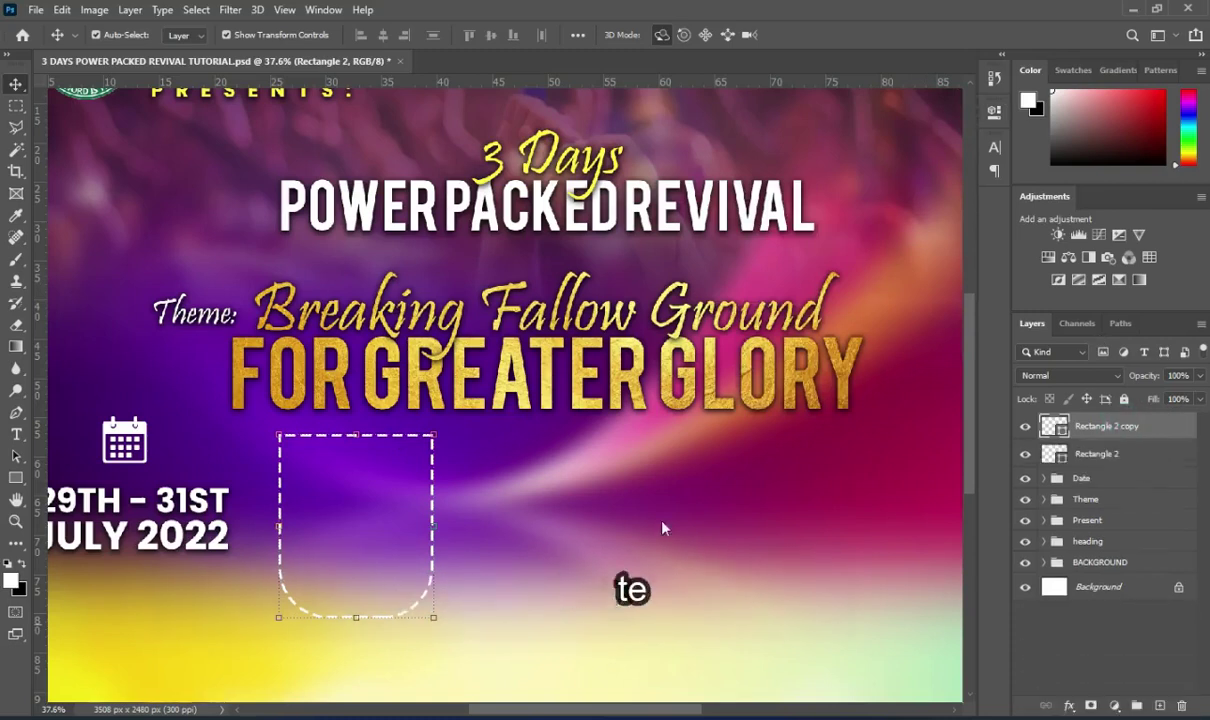
left_click_drag(434, 620, 428, 610)
left_click(831, 36)
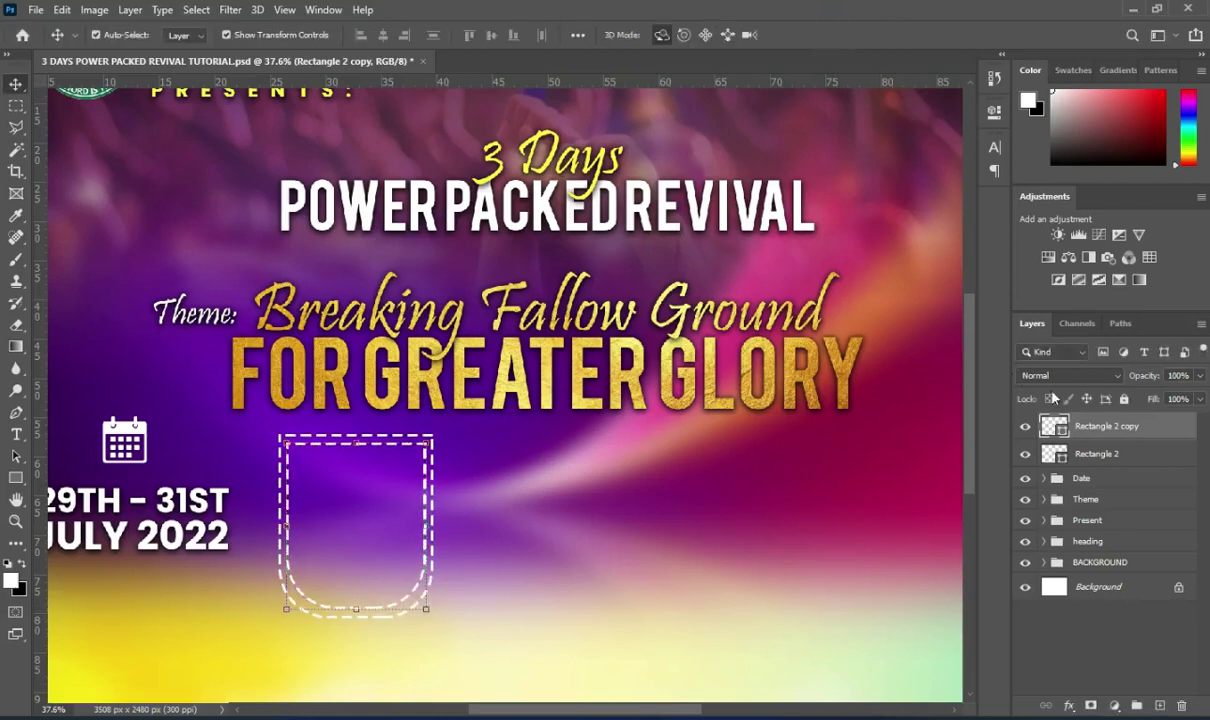
- Remove the inner copy's stroke and fill it with a recently used golden yellow
left_click(994, 112)
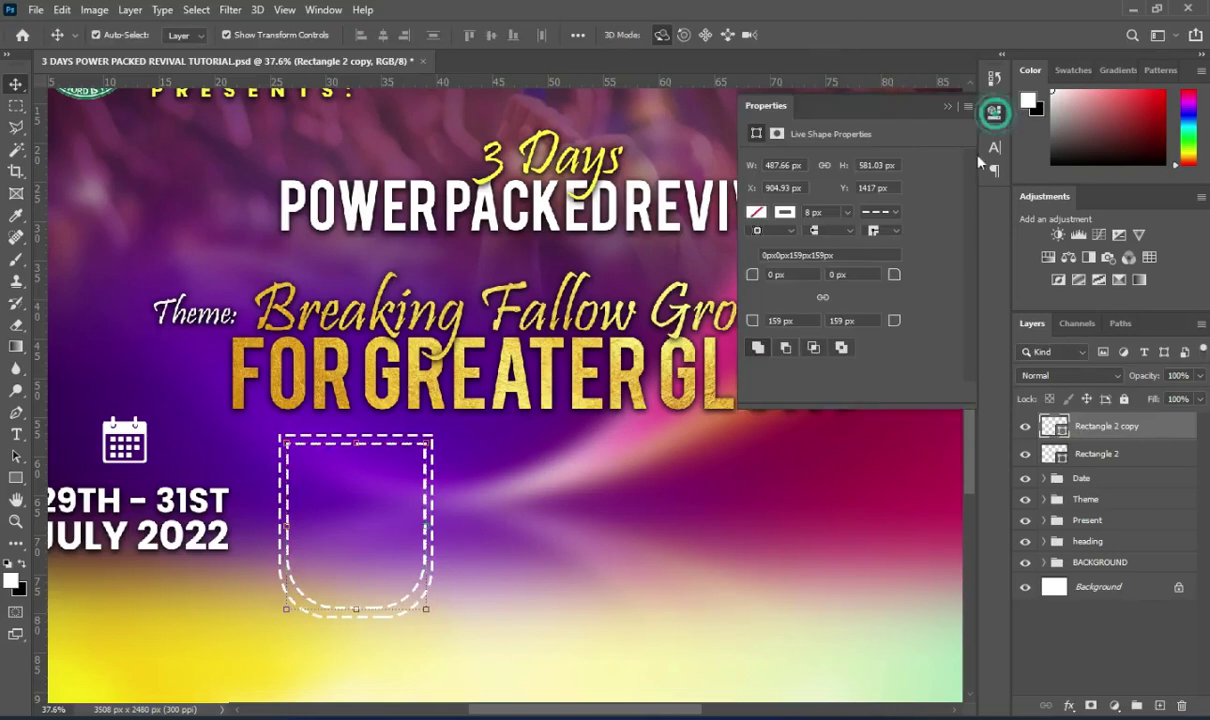
left_click(785, 213)
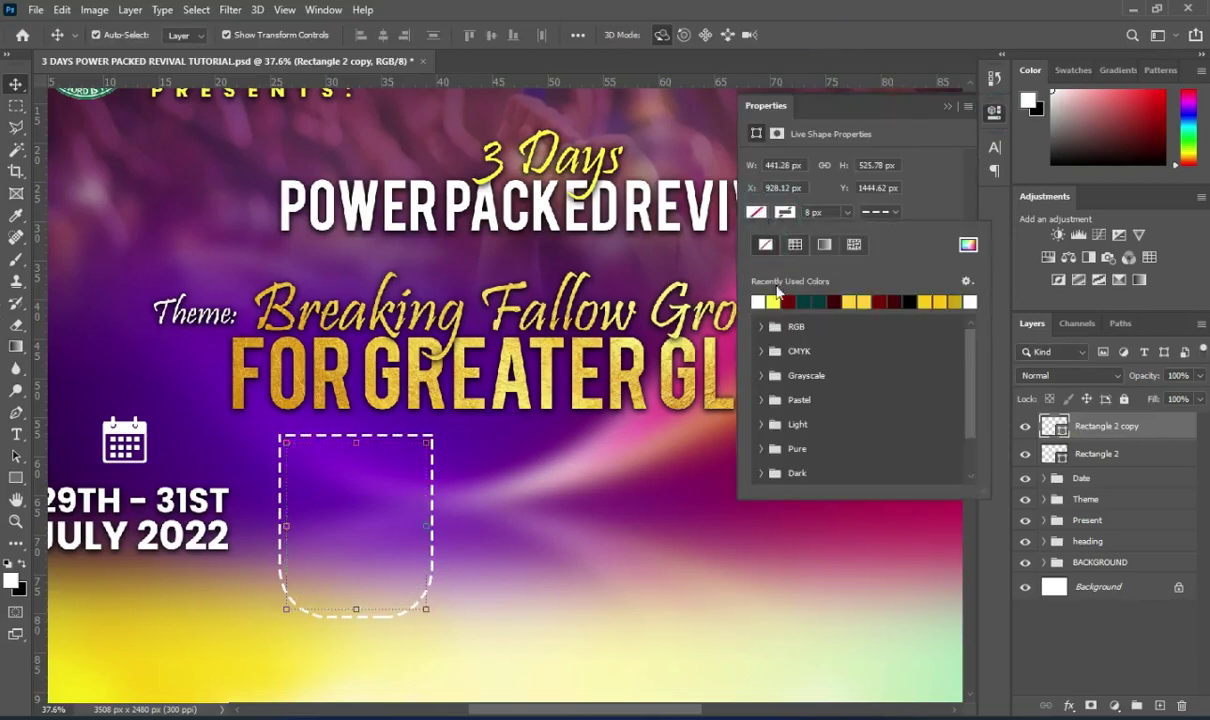
left_click(857, 299)
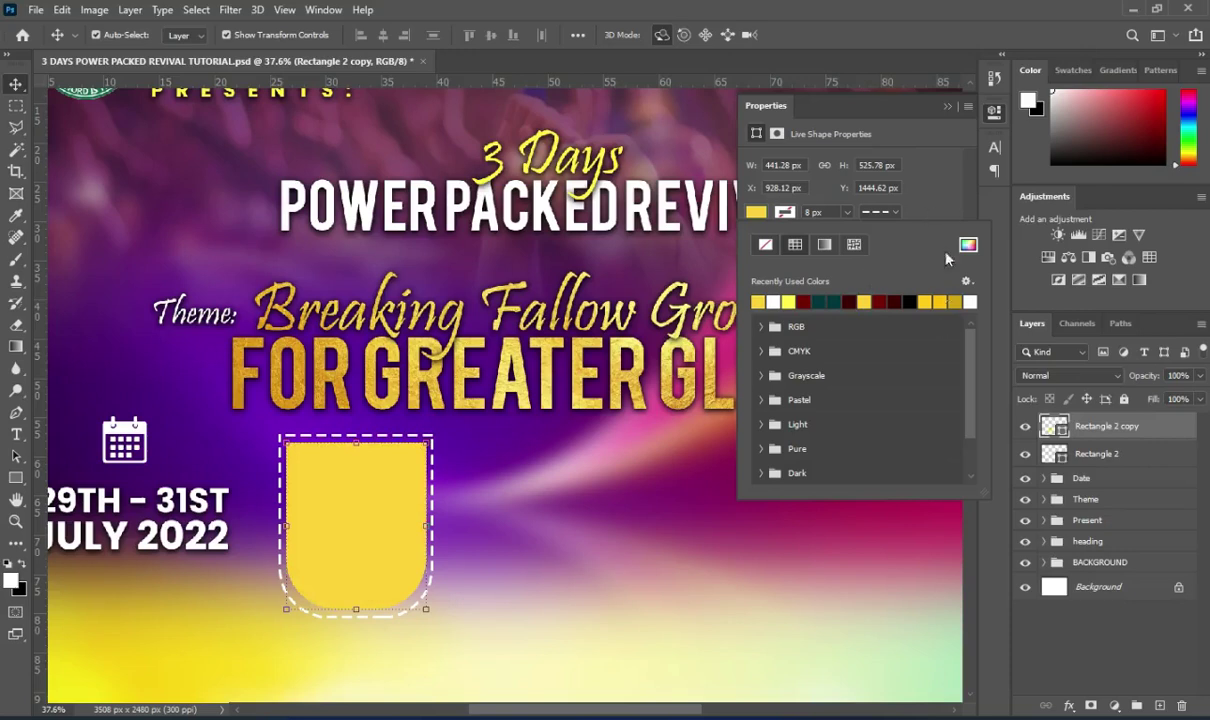
left_click(946, 107)
scroll(526, 322, "down", 1)
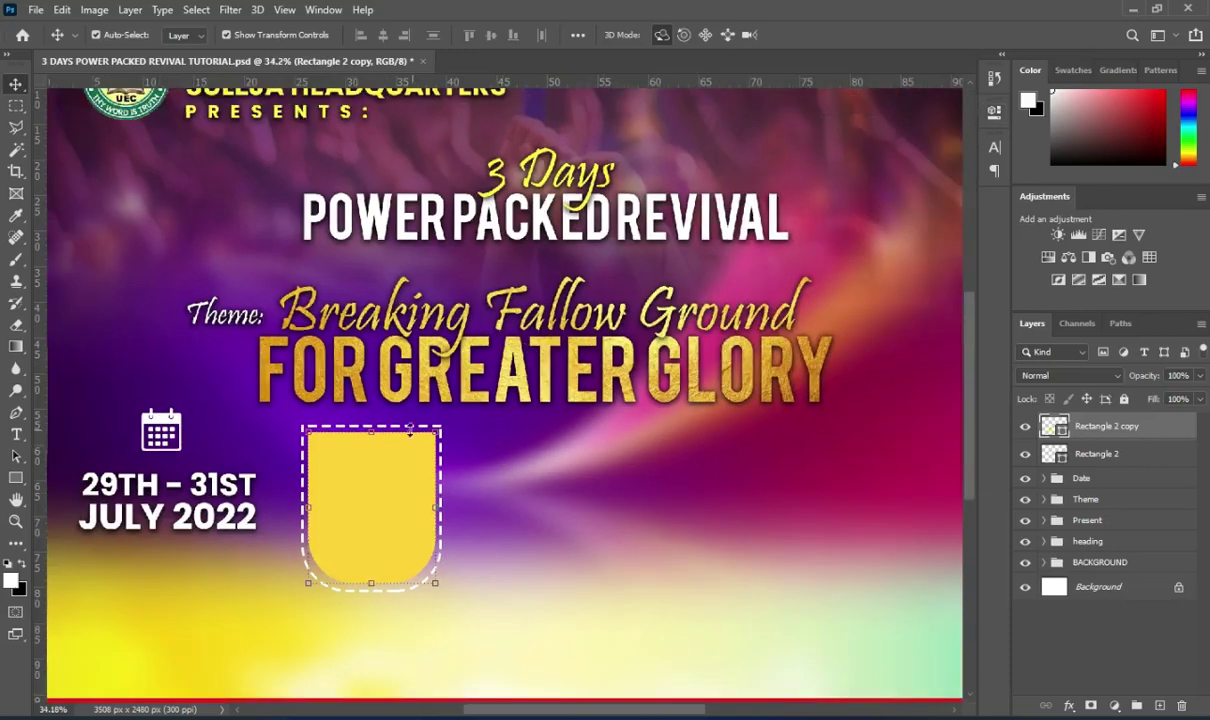
- Rasterize the dashed outline layer Rectangle 2 and switch to the Rectangular Marquee tool
scroll(414, 510, "up", 1)
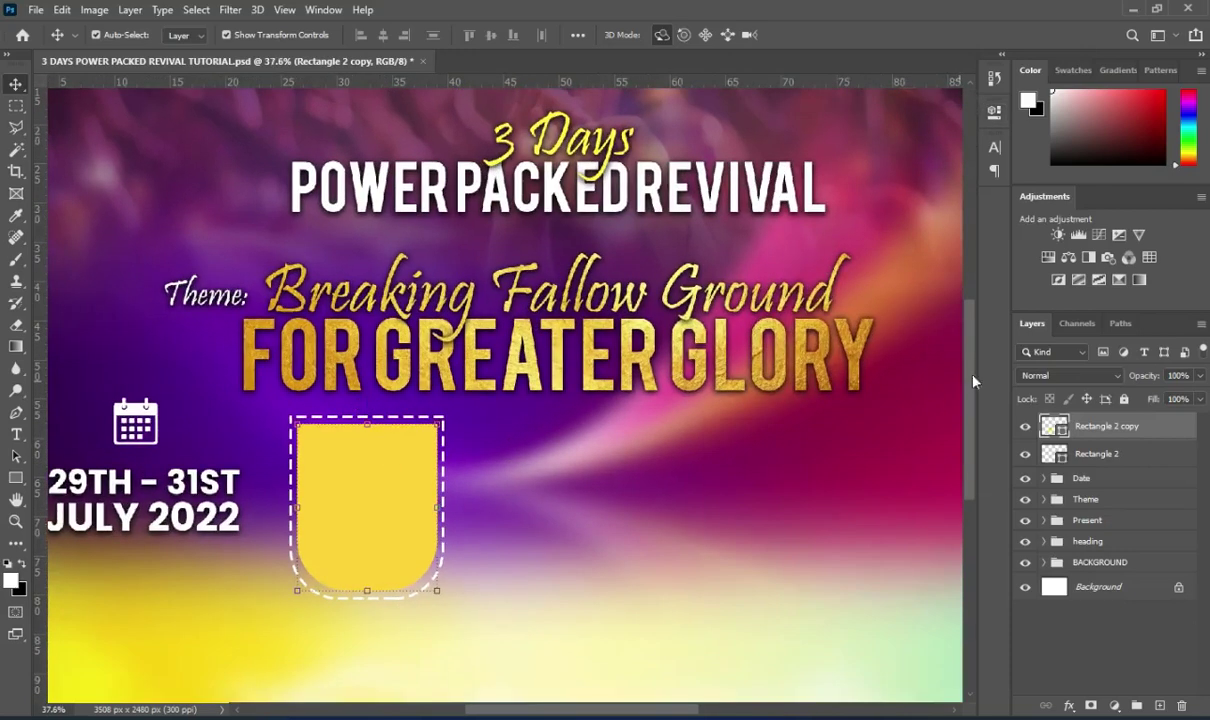
right_click(1095, 458)
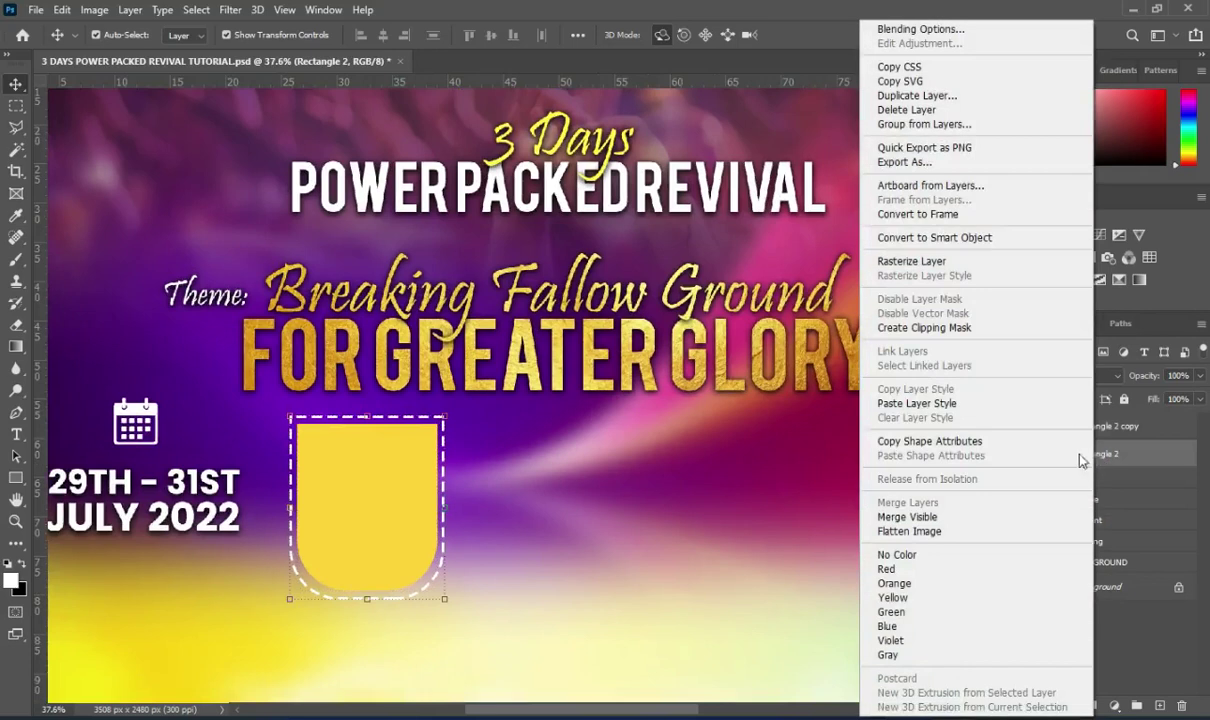
left_click(900, 260)
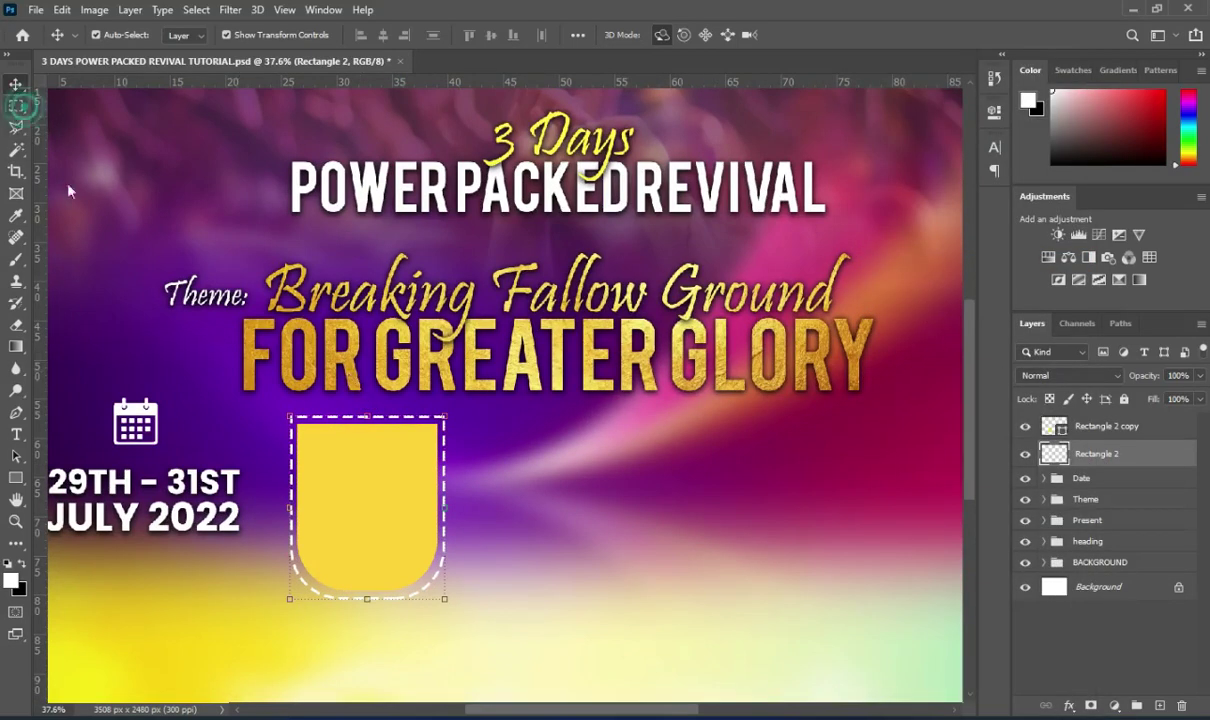
key("m")
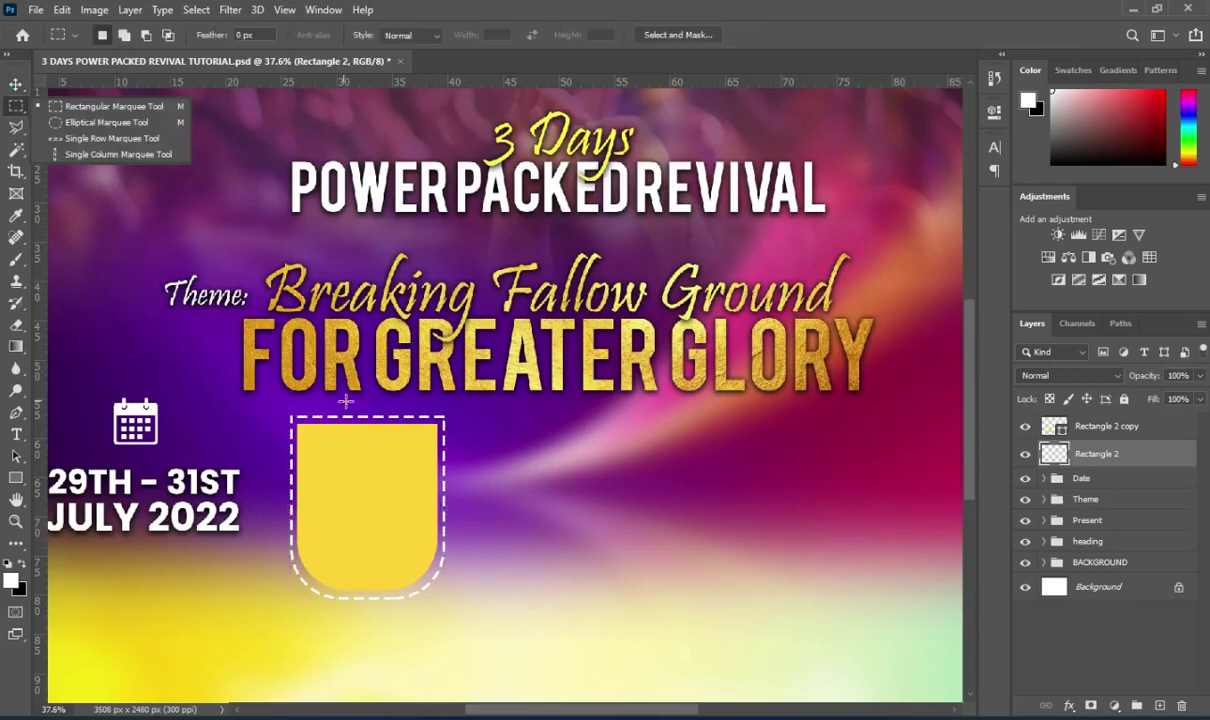
- Cut a gap in the middle of the dashed frame's top edge by deleting a small rectangular selection
left_click_drag(338, 398, 399, 424)
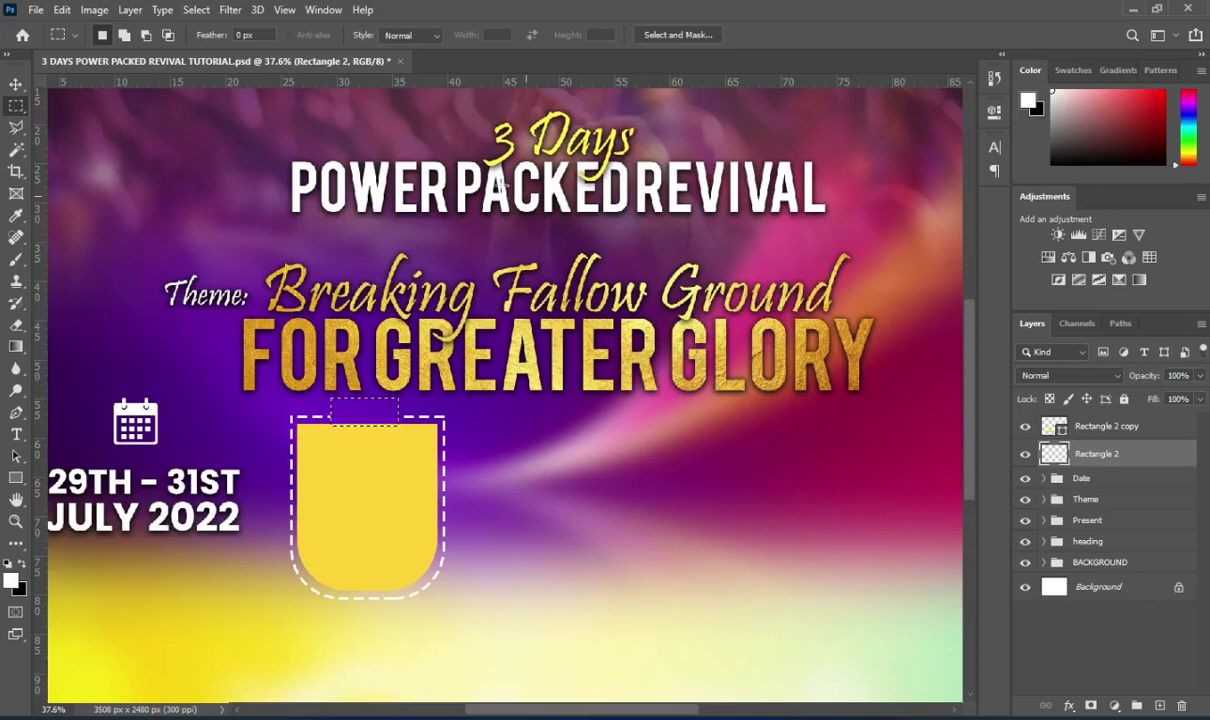
key("v")
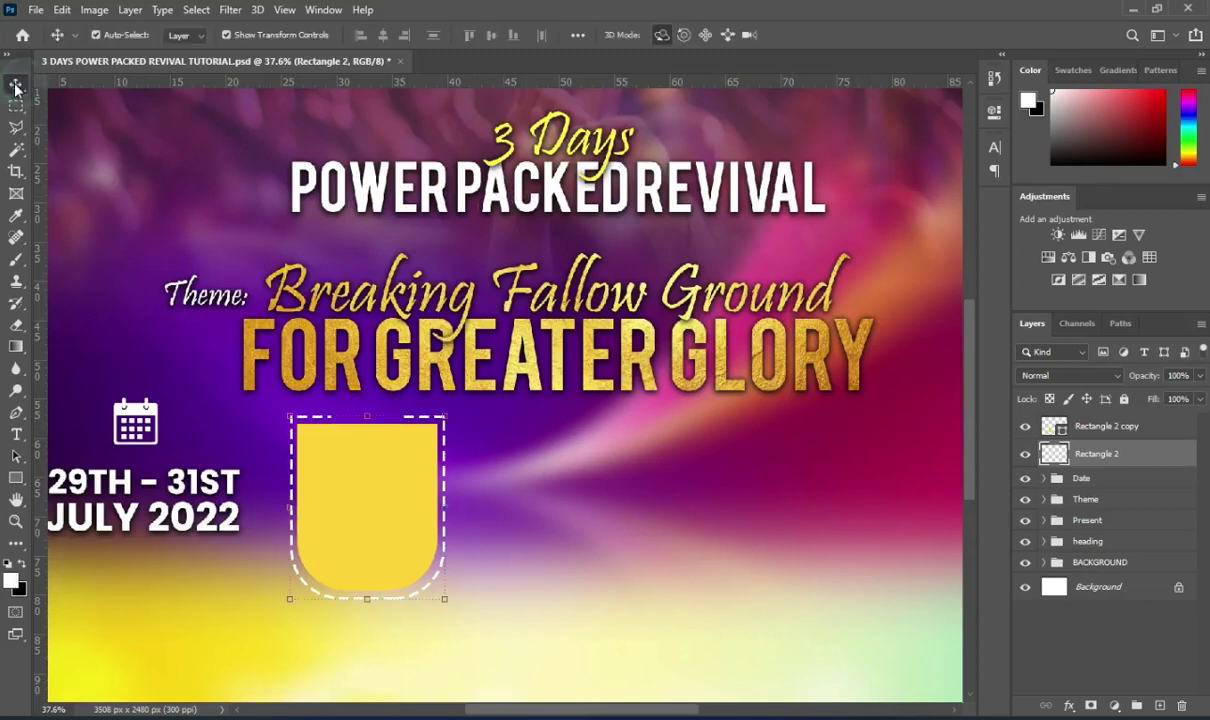
scroll(530, 548, "down", 1)
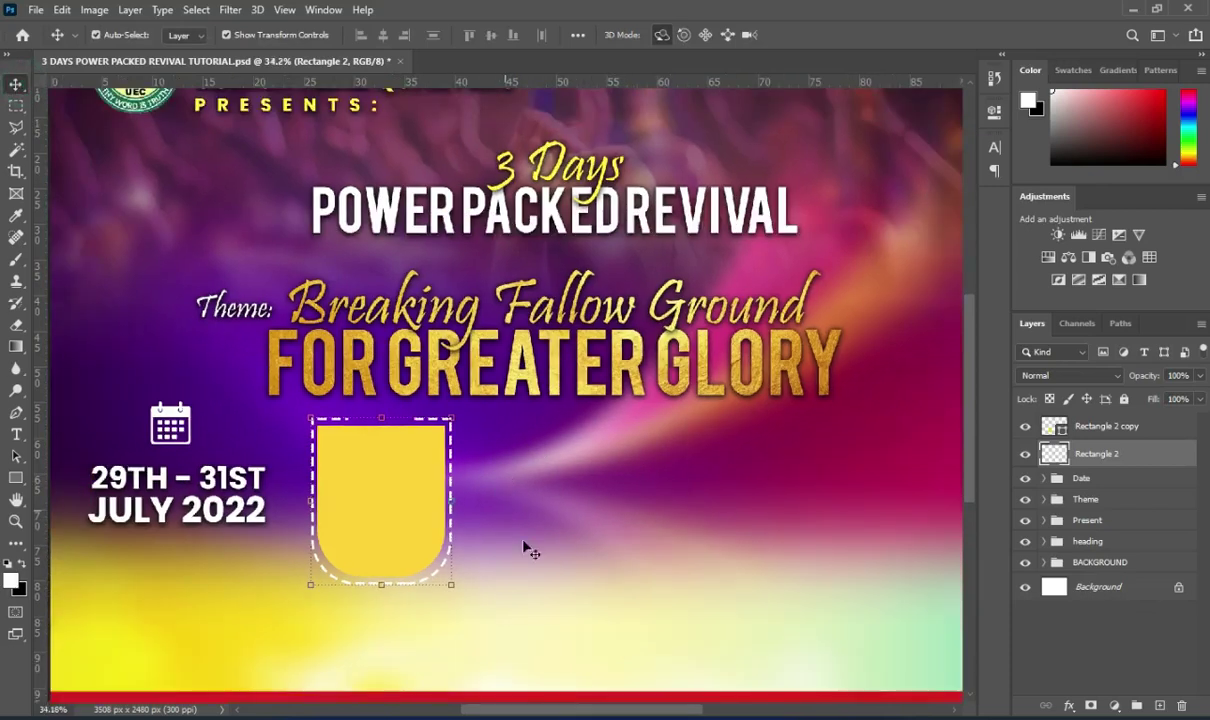
- Place the guest speaker's cut-out photo in the flyer, directly above the yellow rounded shape's layer
left_click(1104, 427)
scroll(432, 558, "up", 2)
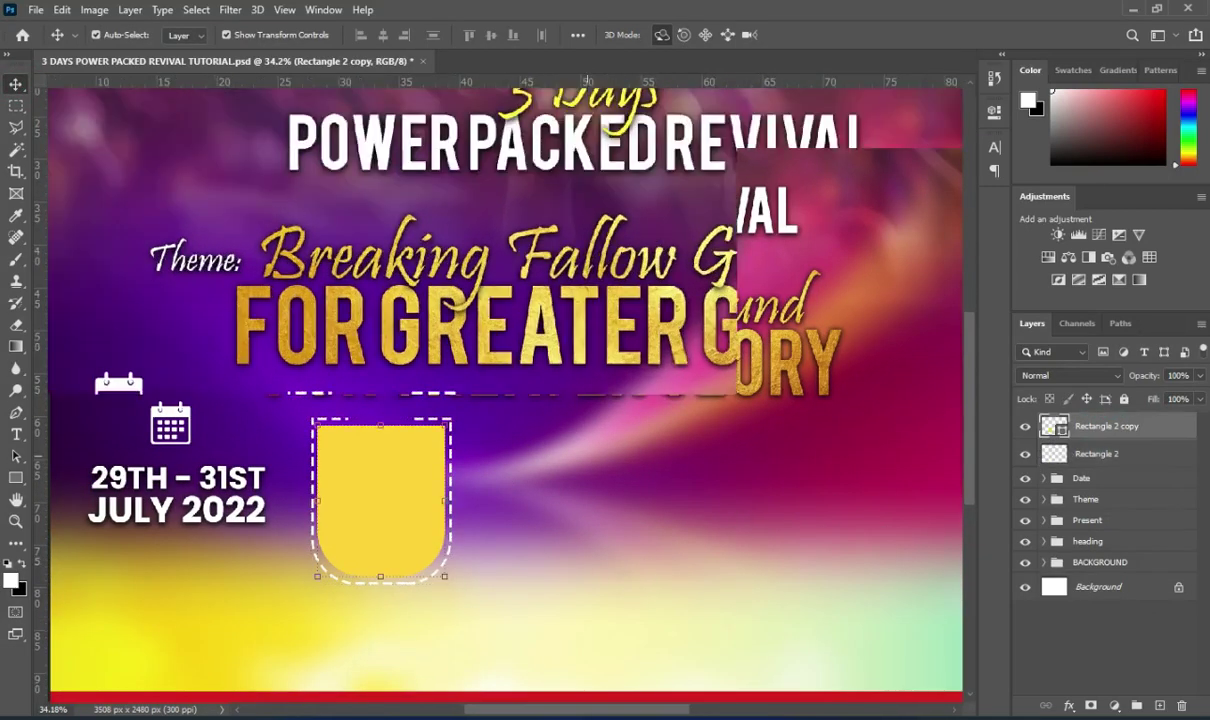
key("alt+Tab")
left_click(301, 455)
left_click_drag(301, 460, 100, 398)
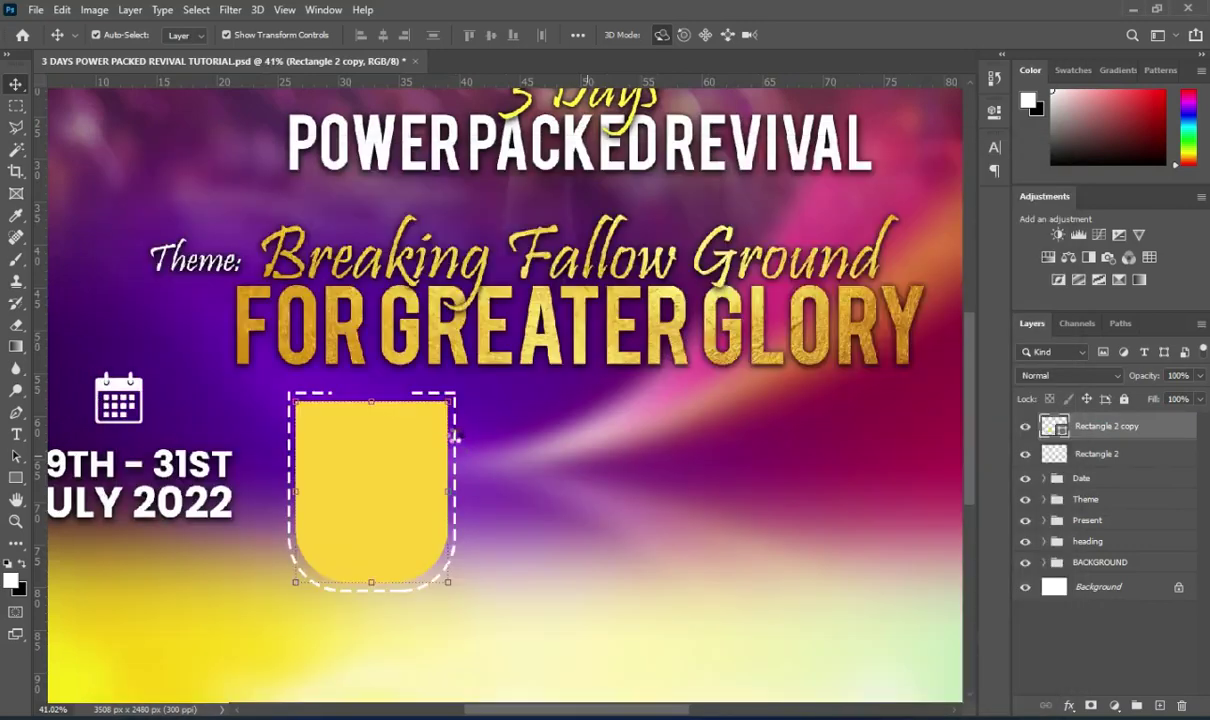
left_click_drag(453, 435, 425, 410)
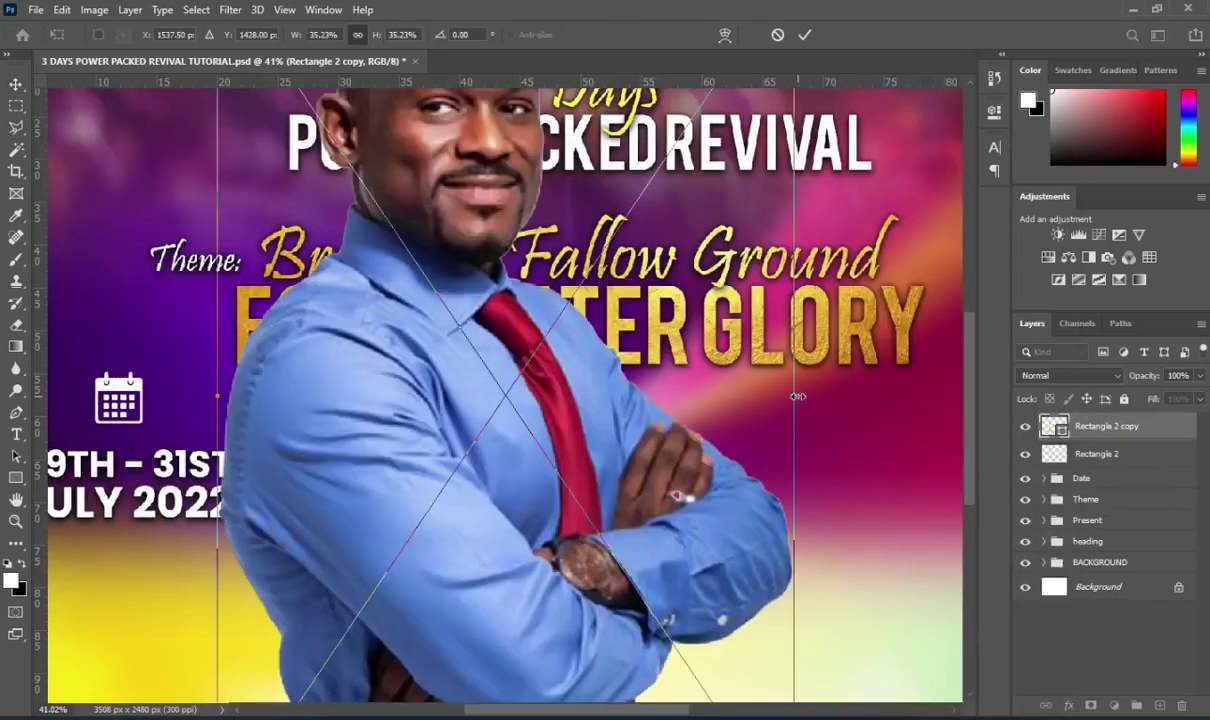
- Scale the placed photo to about 11.8% and position it over the yellow shape with the head above its top edge
left_click_drag(798, 397, 432, 396)
left_click_drag(362, 384, 388, 455)
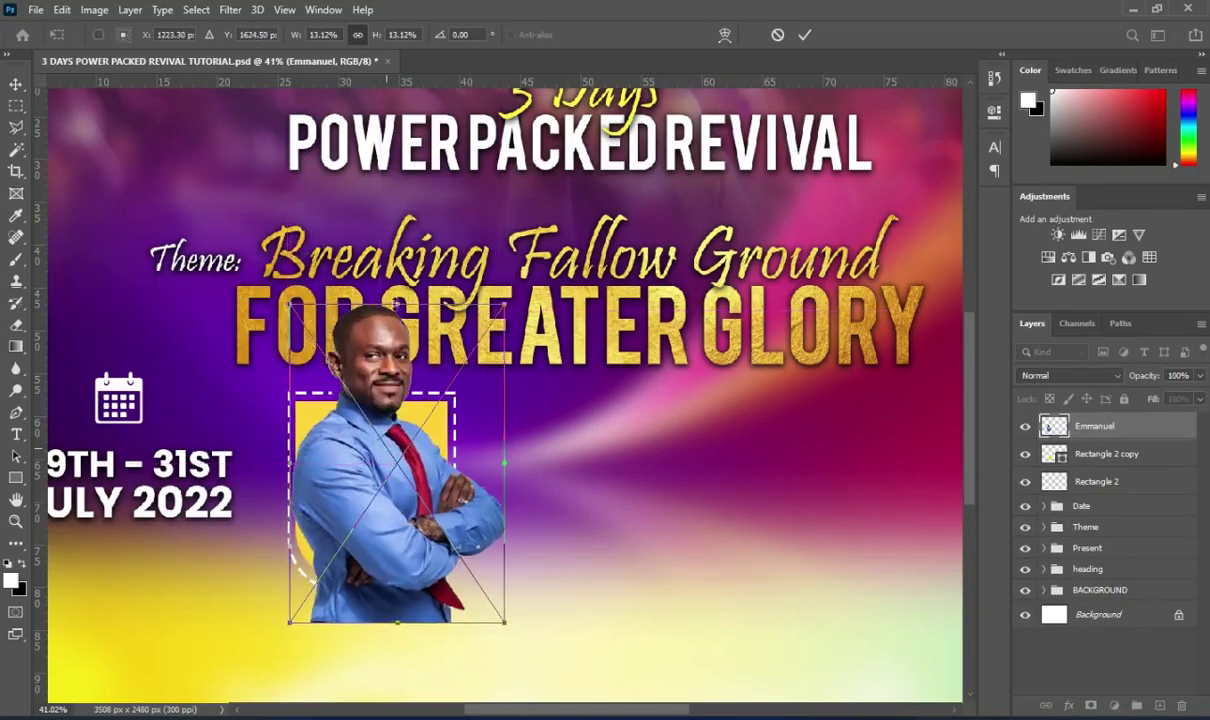
left_click_drag(395, 305, 390, 363)
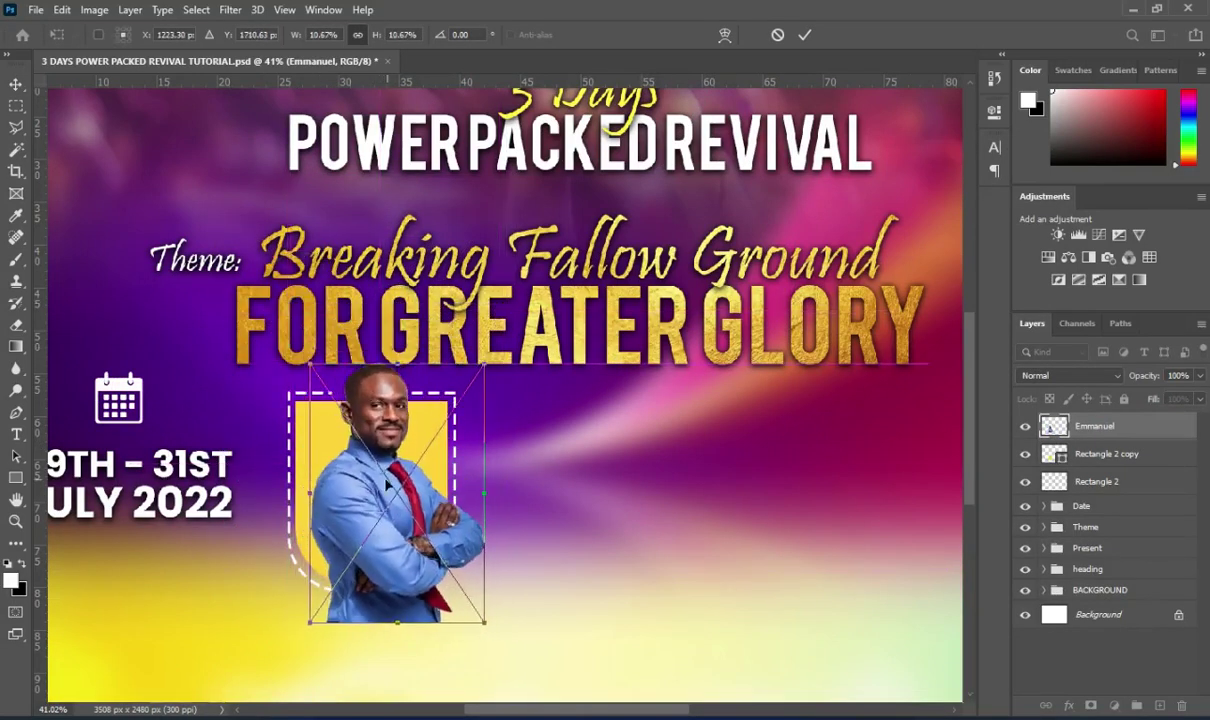
left_click_drag(383, 505, 370, 505)
left_click_drag(381, 624, 381, 648)
left_click_drag(349, 528, 364, 520)
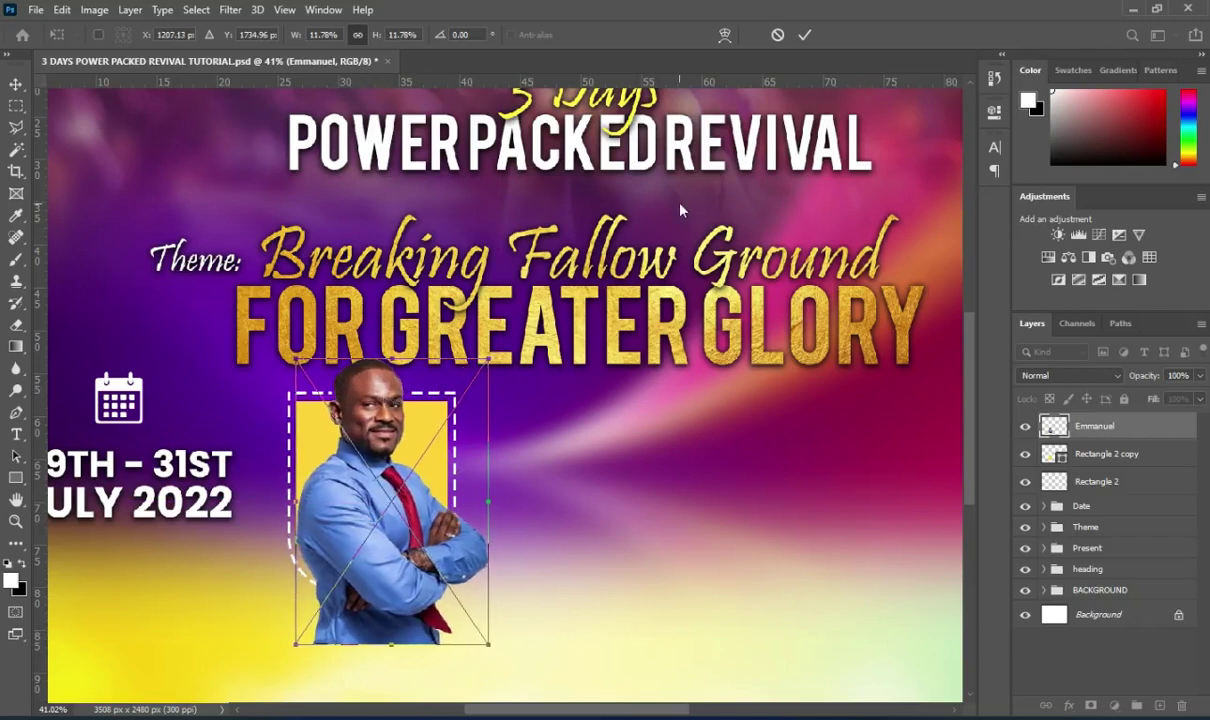
left_click(811, 35)
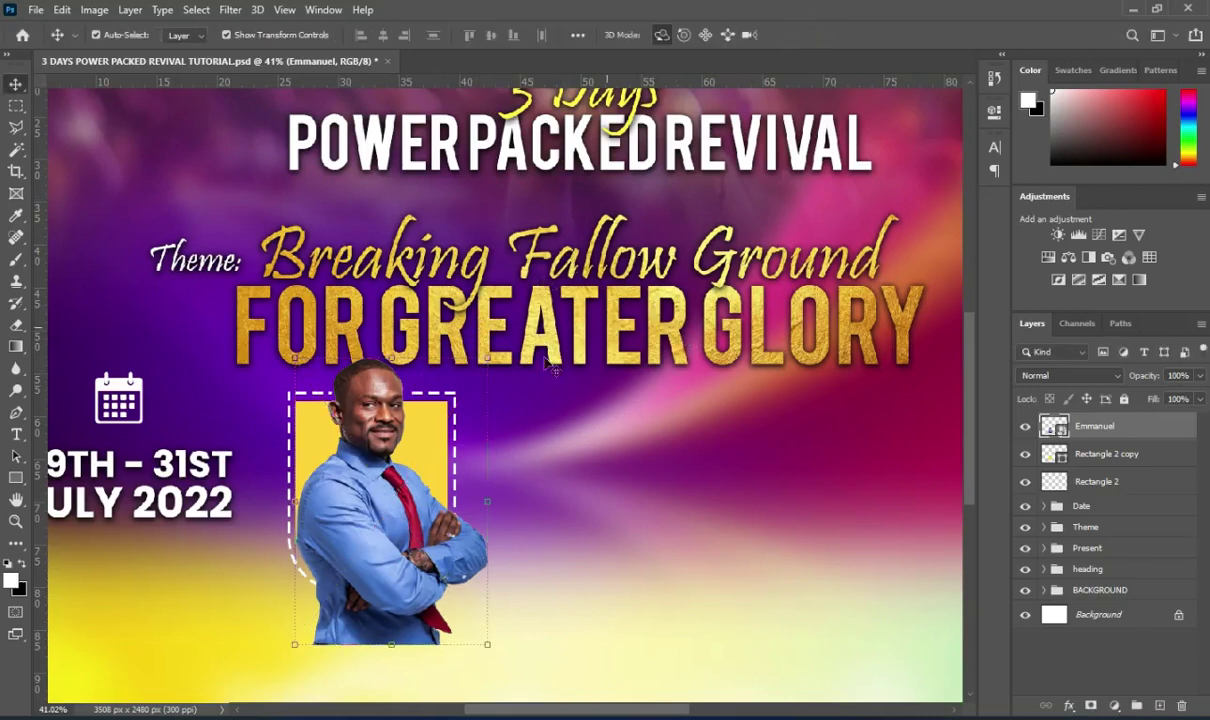
- Mask the photo layer to the outline of the yellow shape, using that shape's layer as the selection
scroll(382, 468, "down", 1)
scroll(376, 458, "up", 1)
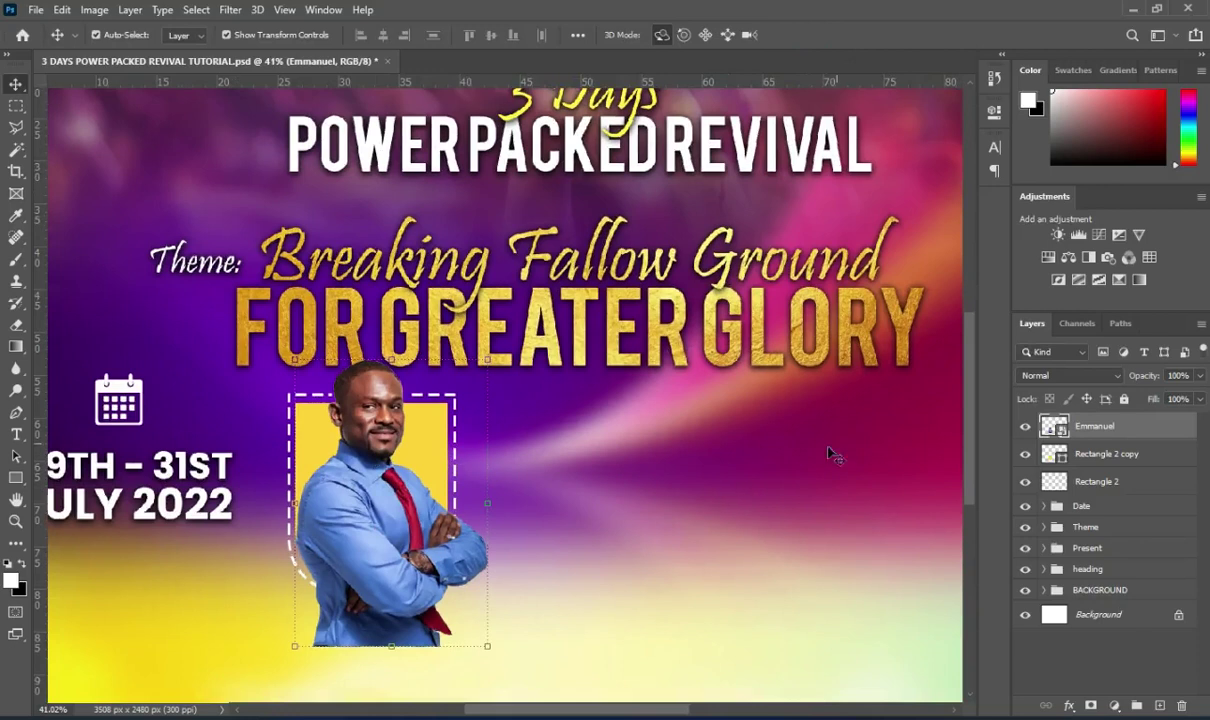
left_click(1054, 427, "ctrl")
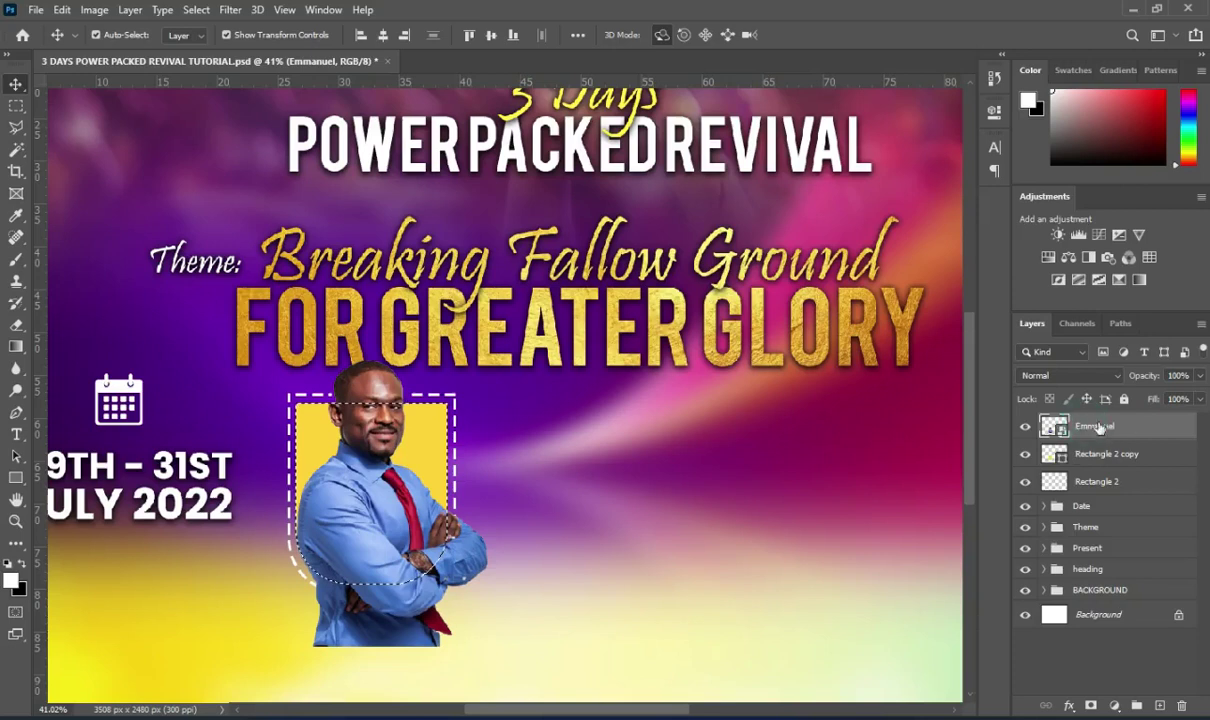
left_click(1091, 706)
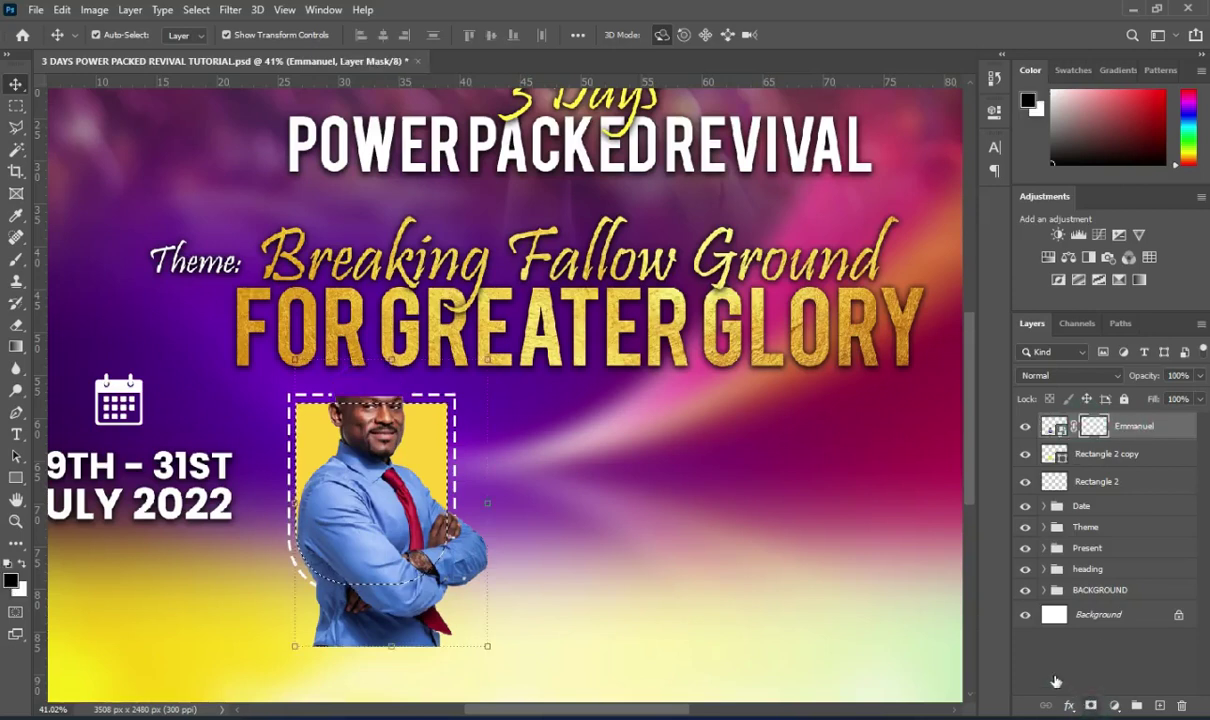
- Choose the Brush tool with the recently used soft round brush preset
left_click(16, 262)
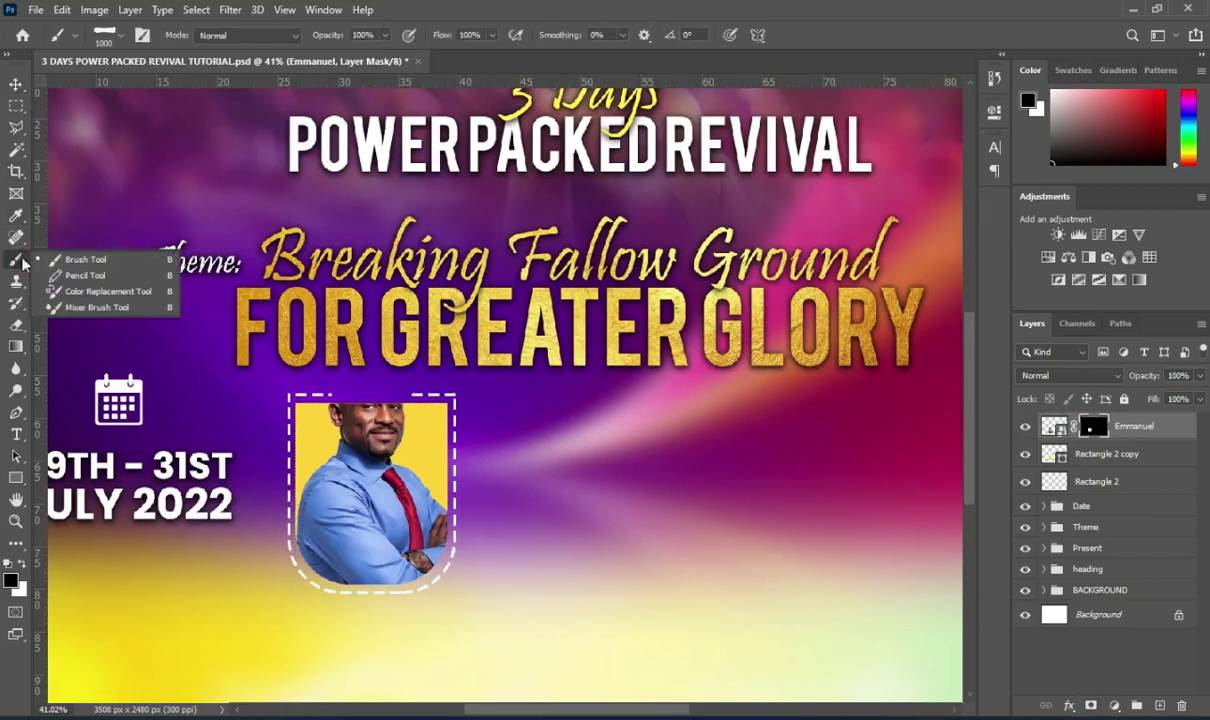
left_click(88, 261)
left_click(121, 36)
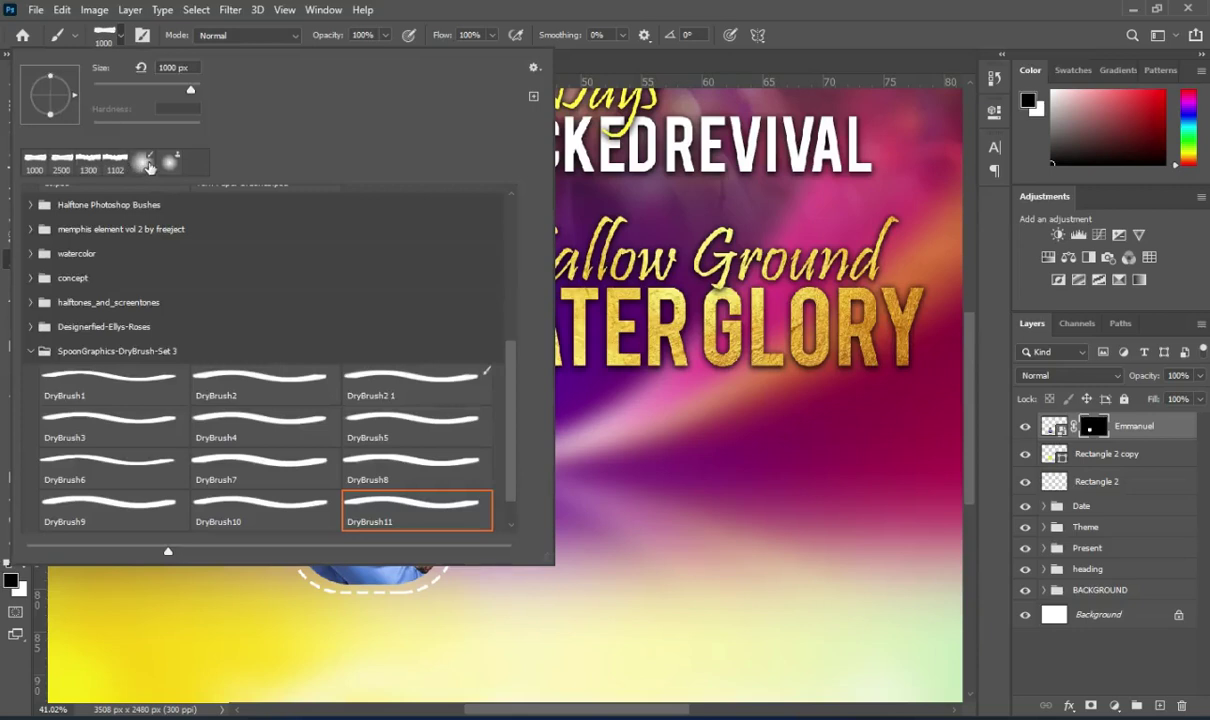
left_click(146, 164)
left_click(121, 38)
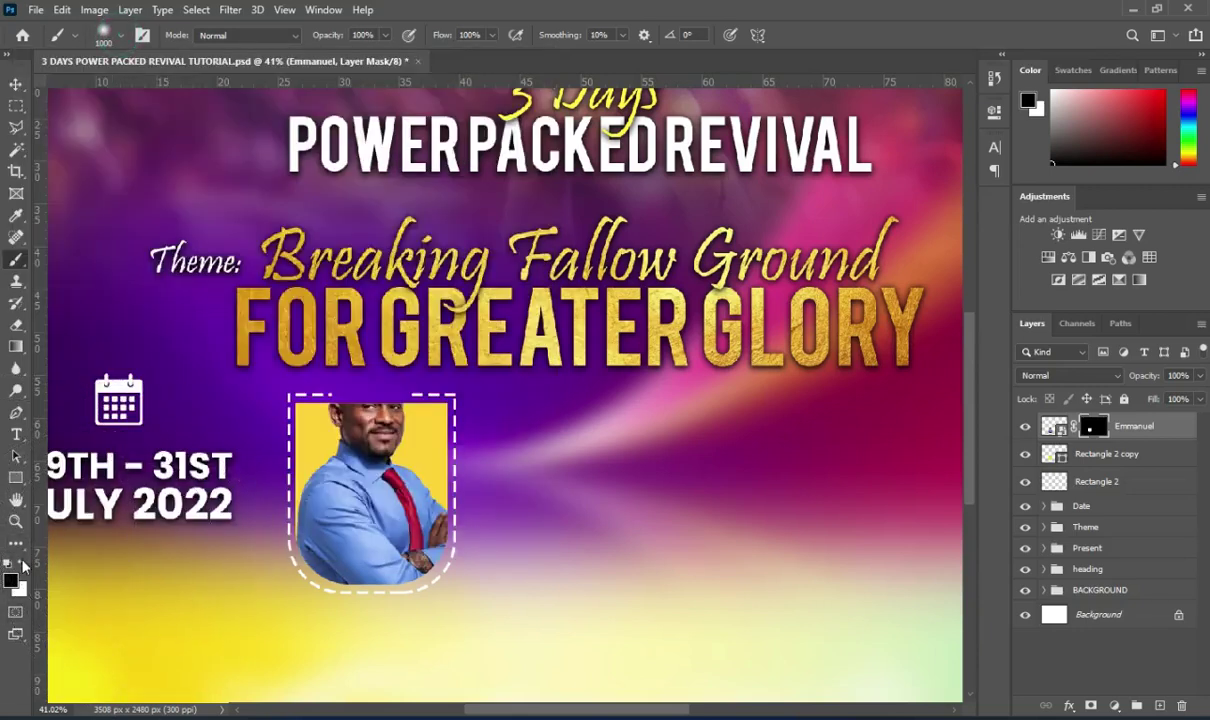
- Paint white on the photo's layer mask with a 250 px brush to reveal the head above the frame, then deselect the layer
left_click(22, 564)
key("bracketleft")
key("bracketleft")
key("bracketleft")
key("bracketleft")
key("bracketleft")
key("bracketleft")
key("bracketleft")
key("bracketleft")
key("bracketleft")
key("bracketleft")
mouse_move(363, 405)
left_mouse_down()
mouse_move(347, 368)
mouse_move(368, 404)
mouse_move(345, 380)
mouse_move(372, 365)
mouse_move(330, 362)
mouse_move(335, 460)
left_mouse_up()
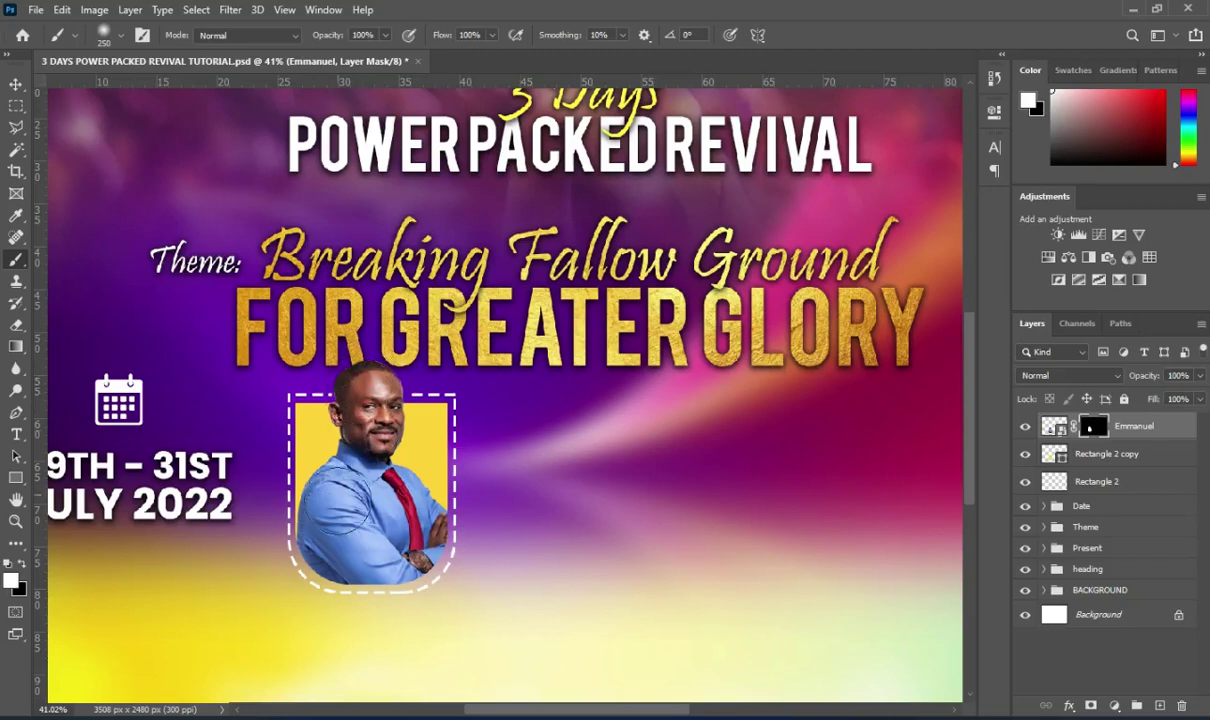
key("v")
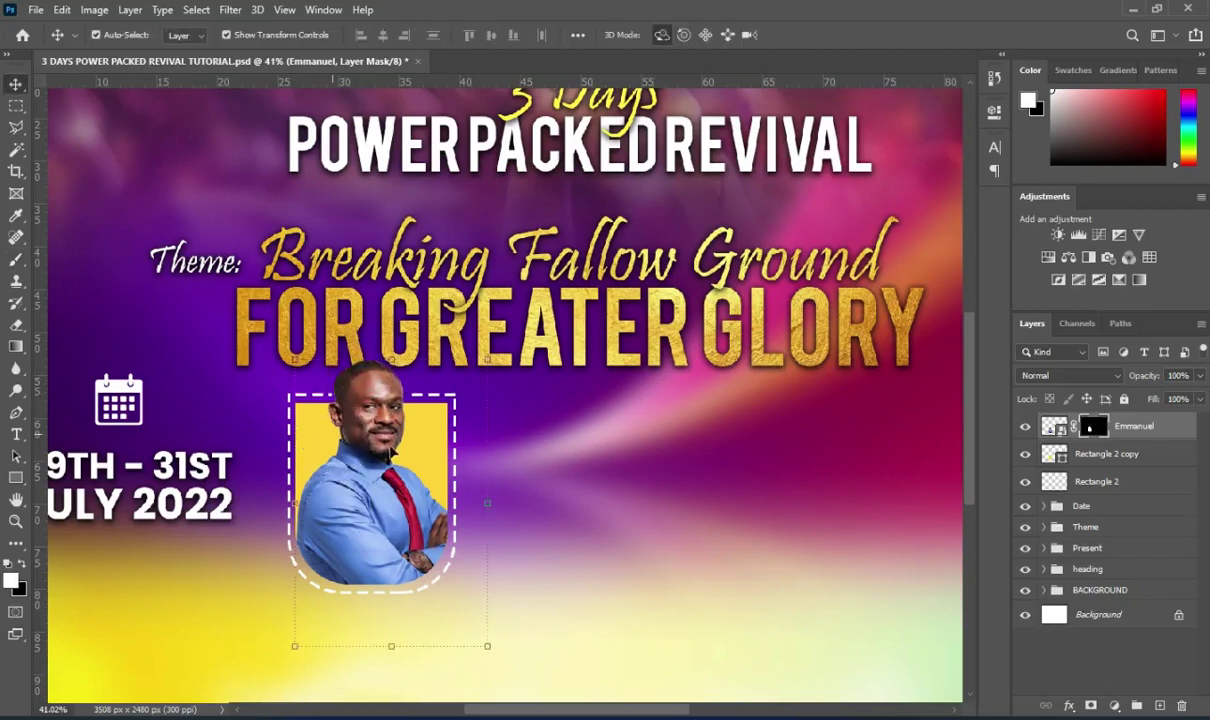
scroll(385, 450, "down", 3, "alt")
scroll(530, 300, "up", 1, "alt")
left_click(640, 450)
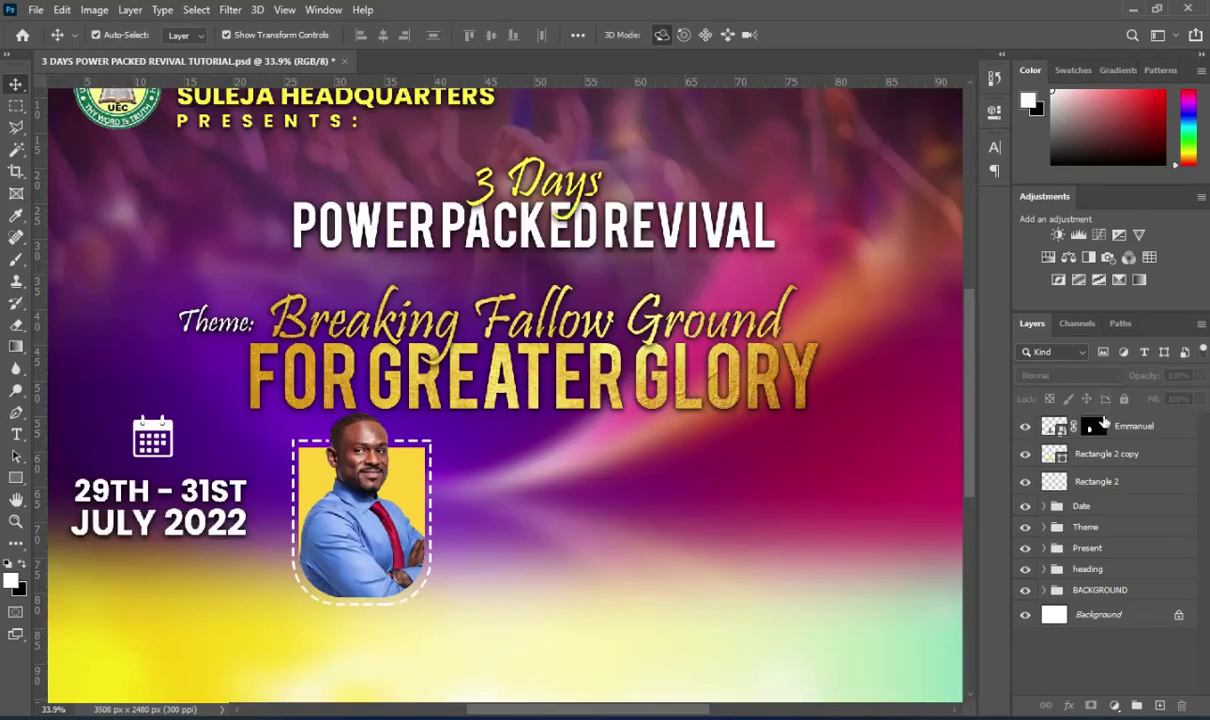
- Switch to the Notepad text file, copy "GUEST SPEAKER:" and return to the flyer in Photoshop
key("alt+Tab")
scroll(203, 489, "down", 2)
key("ctrl+c")
left_click_drag(191, 470, 97, 470)
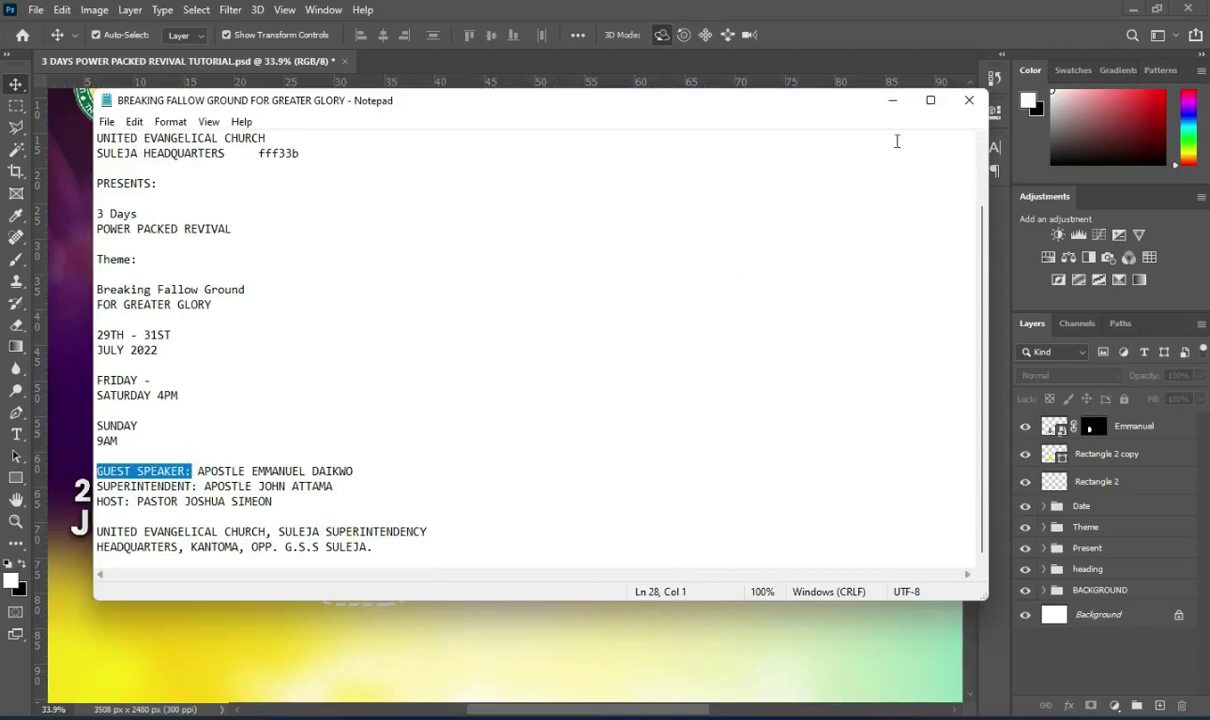
left_click(893, 101)
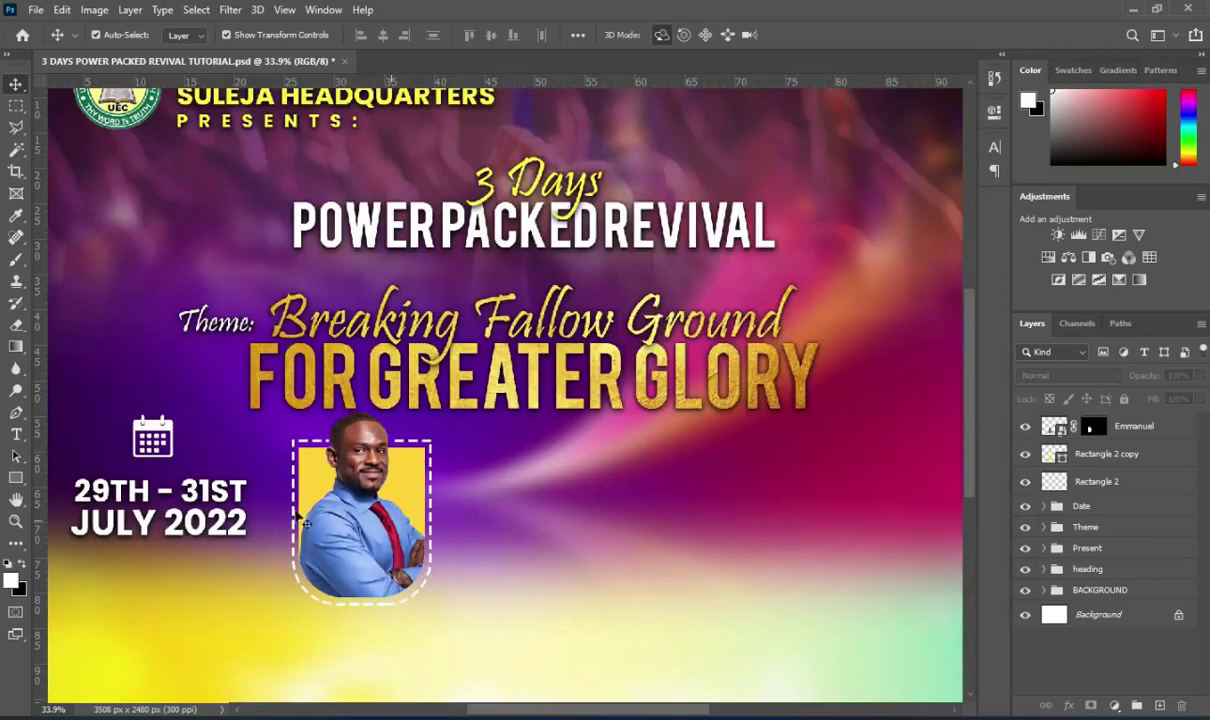
- Add a text layer reading "GUEST SPEAKER:" below the framed photo using the copied text
key("t")
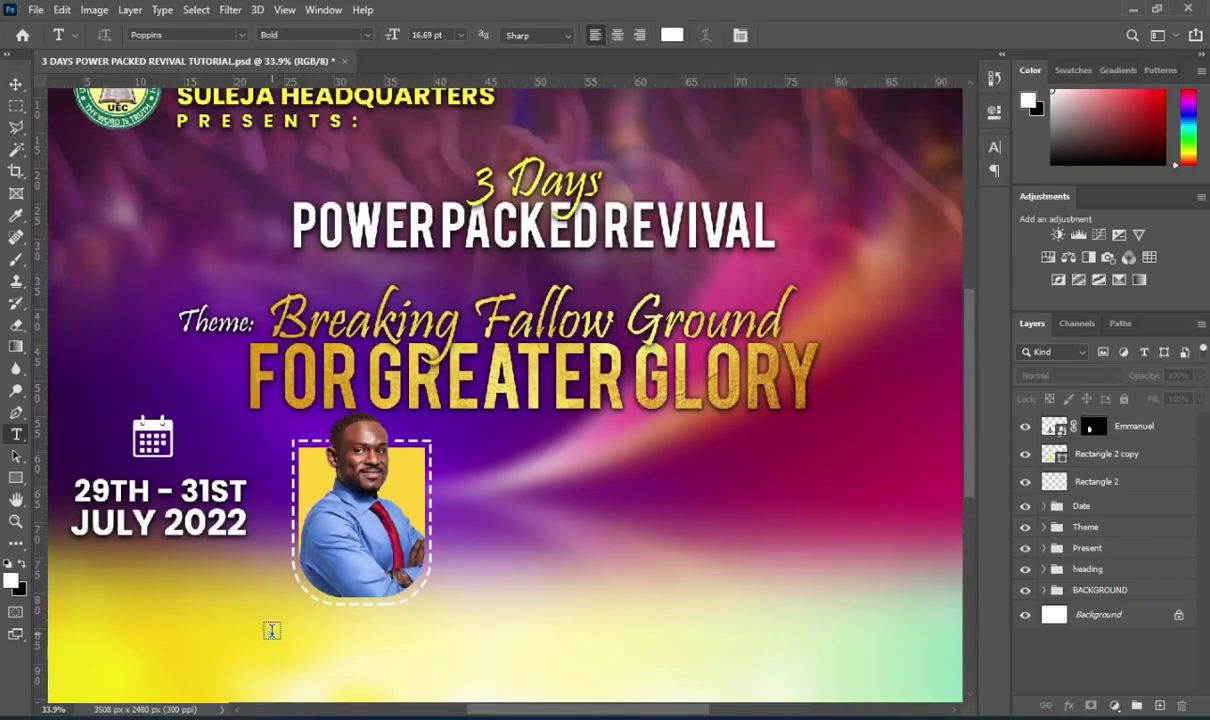
key("ctrl+v")
left_click(317, 629)
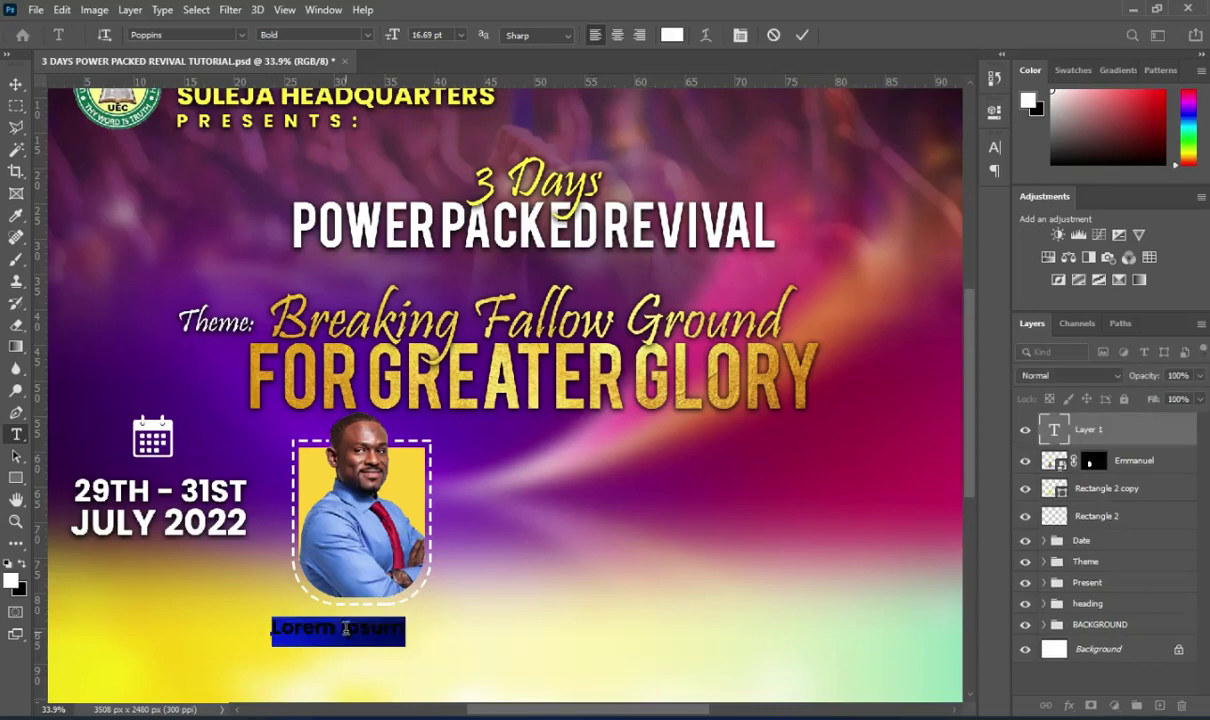
key("ctrl+v")
left_click(802, 35)
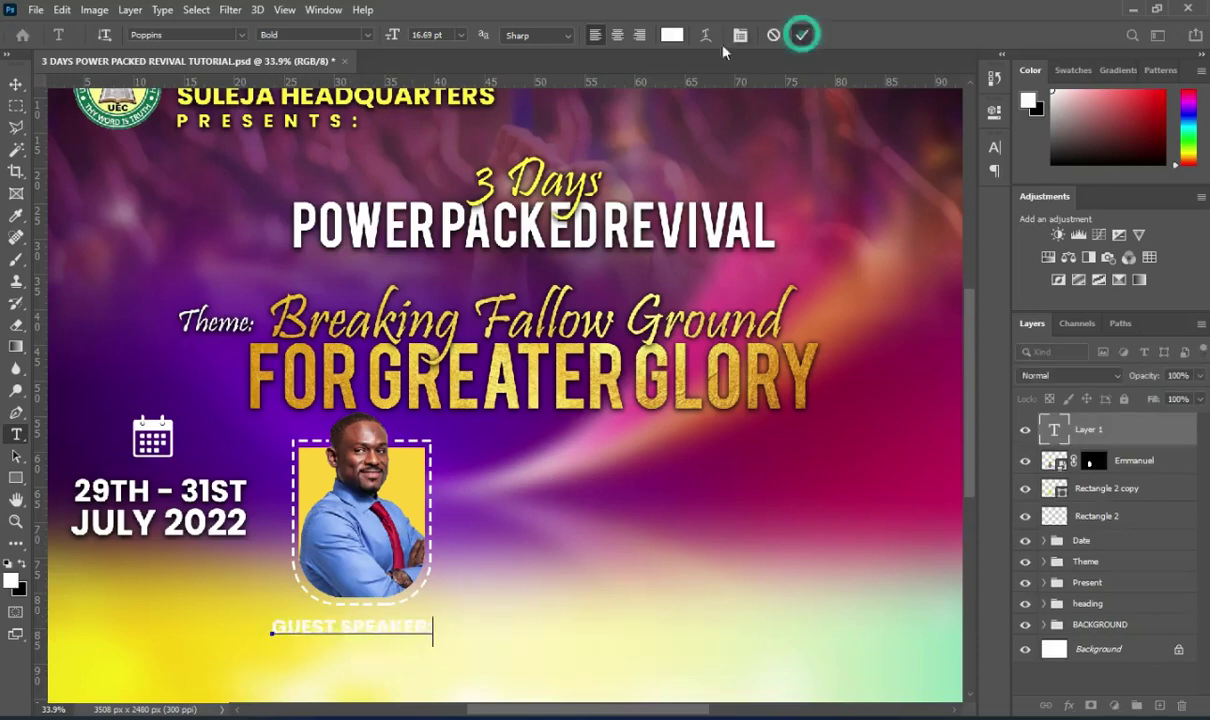
- Set the "GUEST SPEAKER:" text colour to black, 000000
left_click(672, 35)
type("000000")
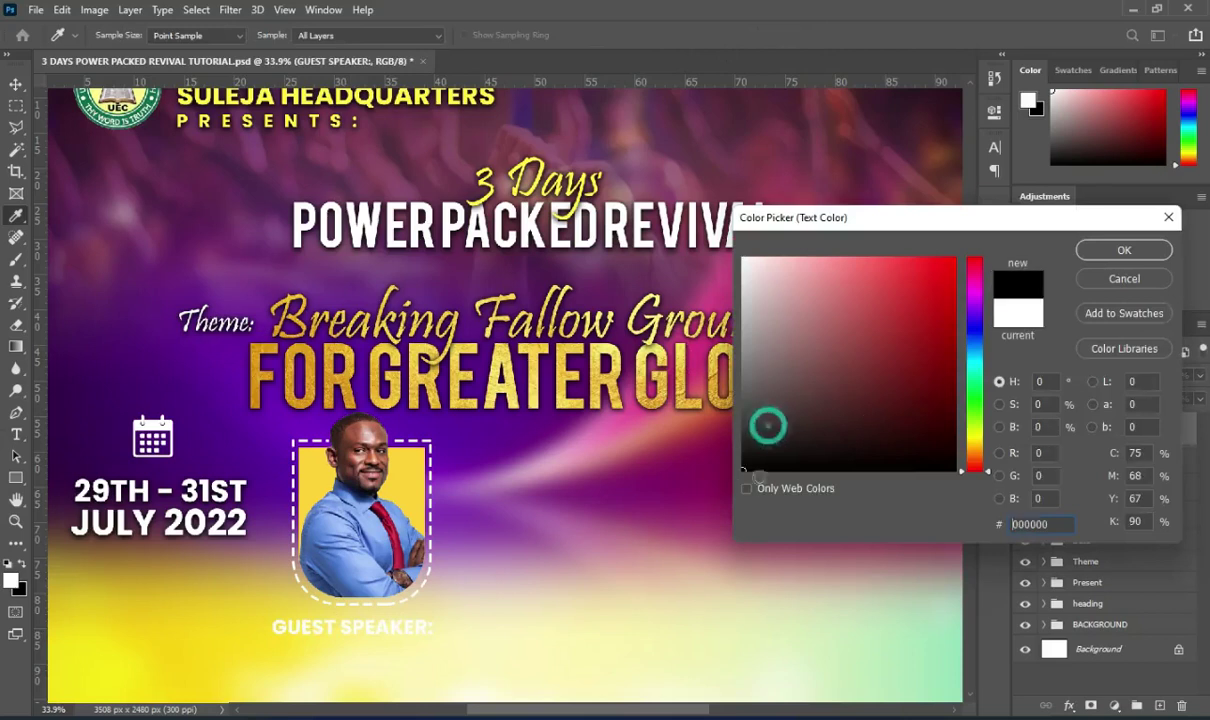
left_click(1100, 250)
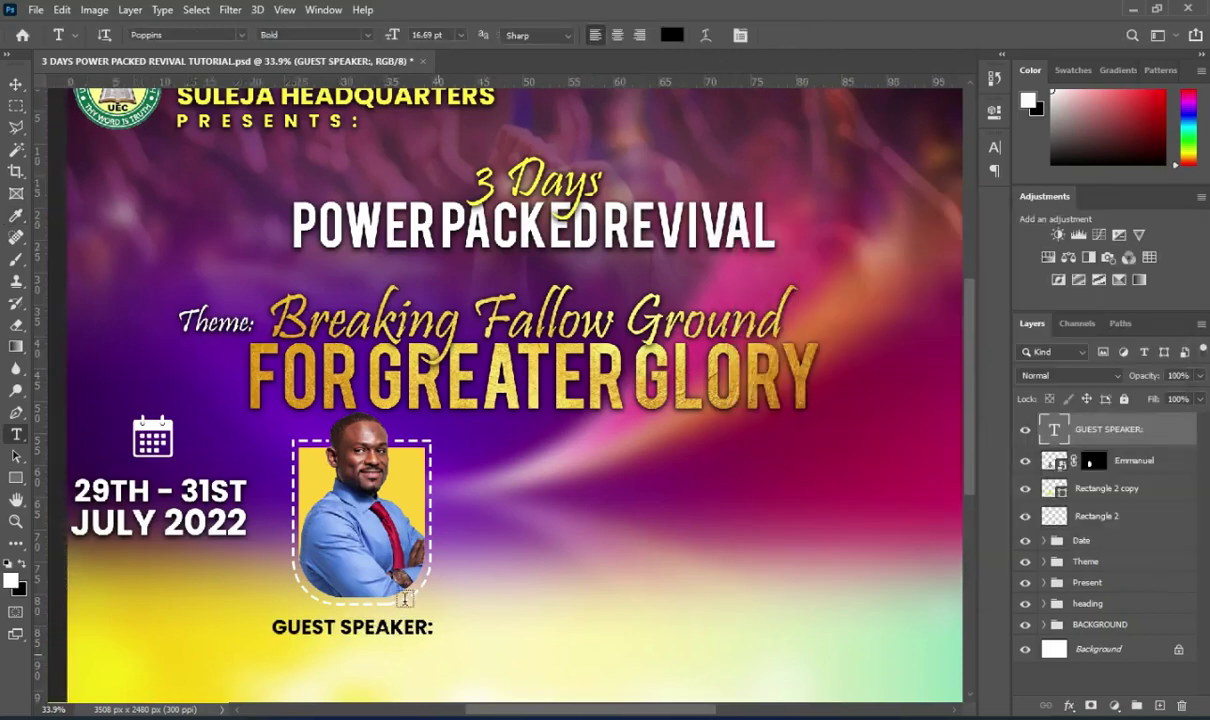
- Scale the "GUEST SPEAKER:" text to about 77% so it nearly matches the width of the dashed frame above it
scroll(389, 637, "down", 3)
scroll(385, 606, "up", 2)
key("ctrl+shift+Up")
key("ctrl+shift+Up")
mouse_move(373, 603)
left_mouse_down()
mouse_move(408, 600)
mouse_move(356, 603)
left_mouse_up()
left_click(18, 84)
scroll(350, 609, "up", 4)
scroll(350, 600, "up", 3)
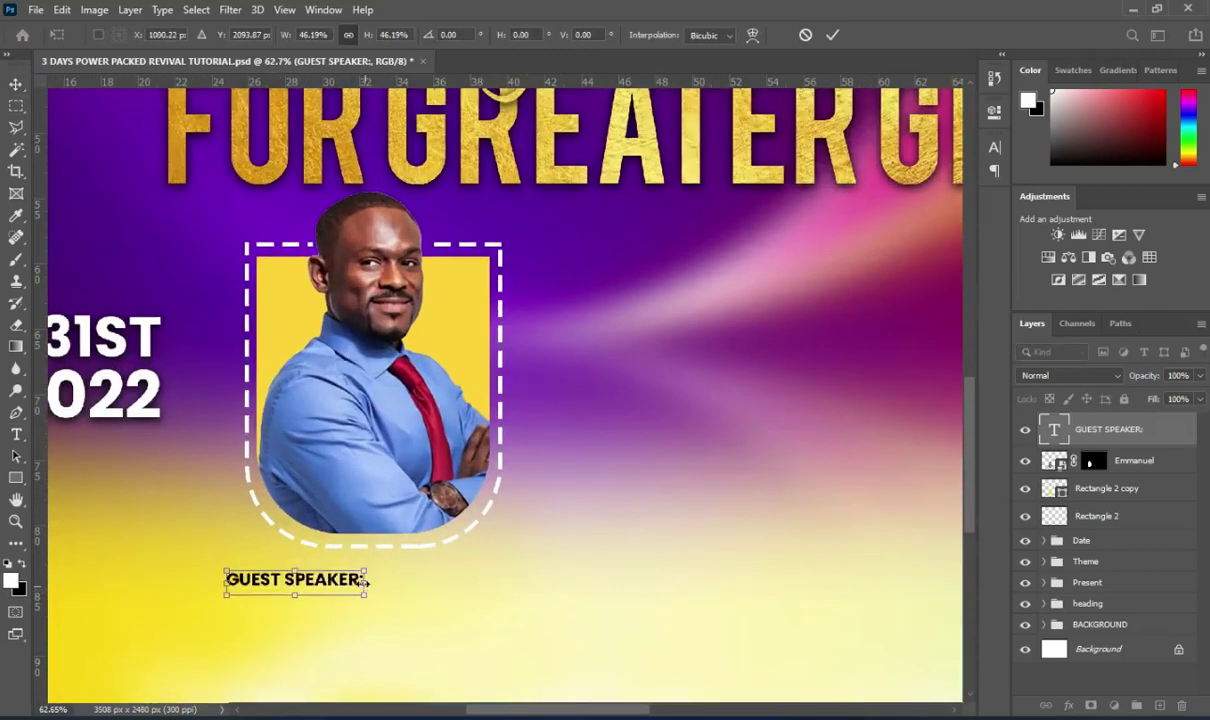
left_click_drag(364, 582, 475, 576)
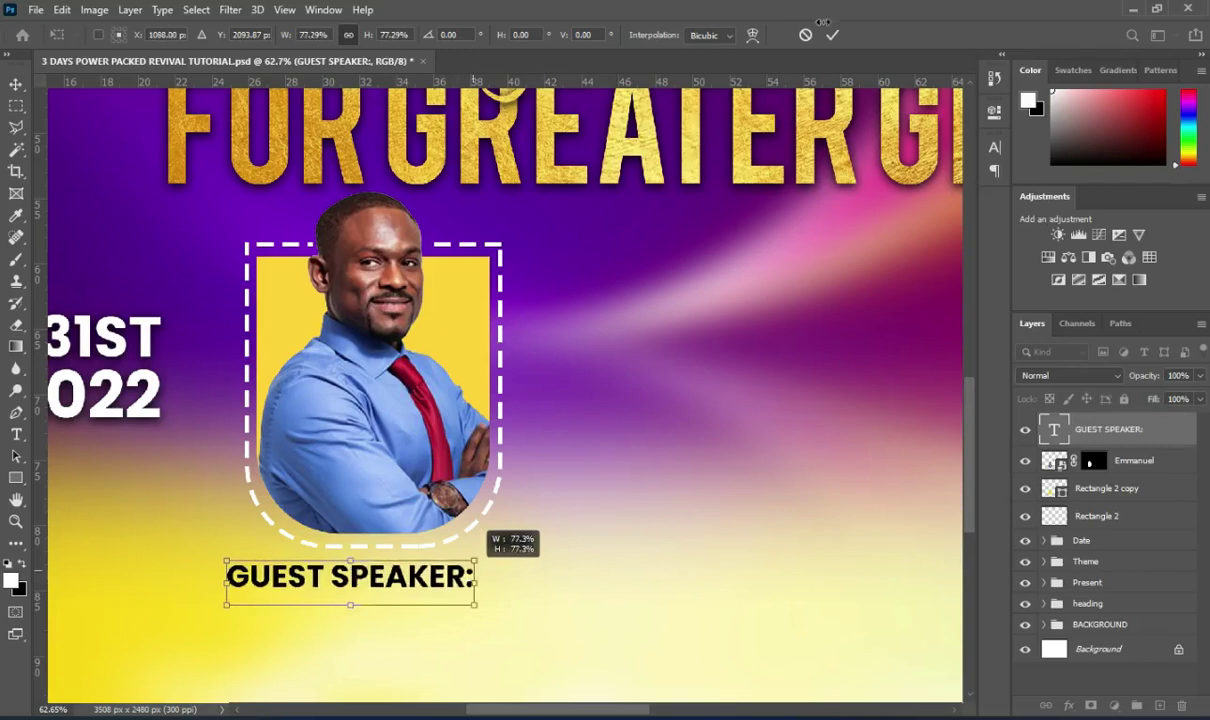
left_click(832, 34)
- Centre the "GUEST SPEAKER:" text directly beneath the dashed photo frame
scroll(445, 500, "down", 5)
scroll(446, 496, "down", 7)
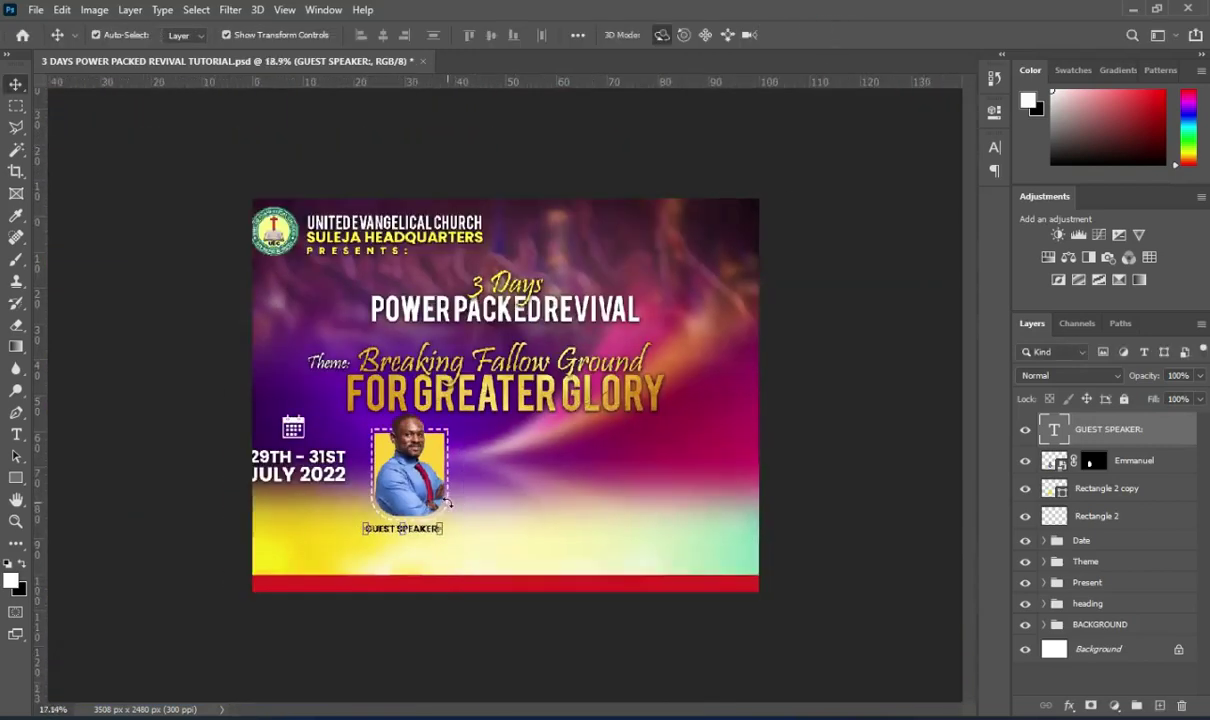
scroll(460, 508, "up", 4)
scroll(464, 514, "up", 1)
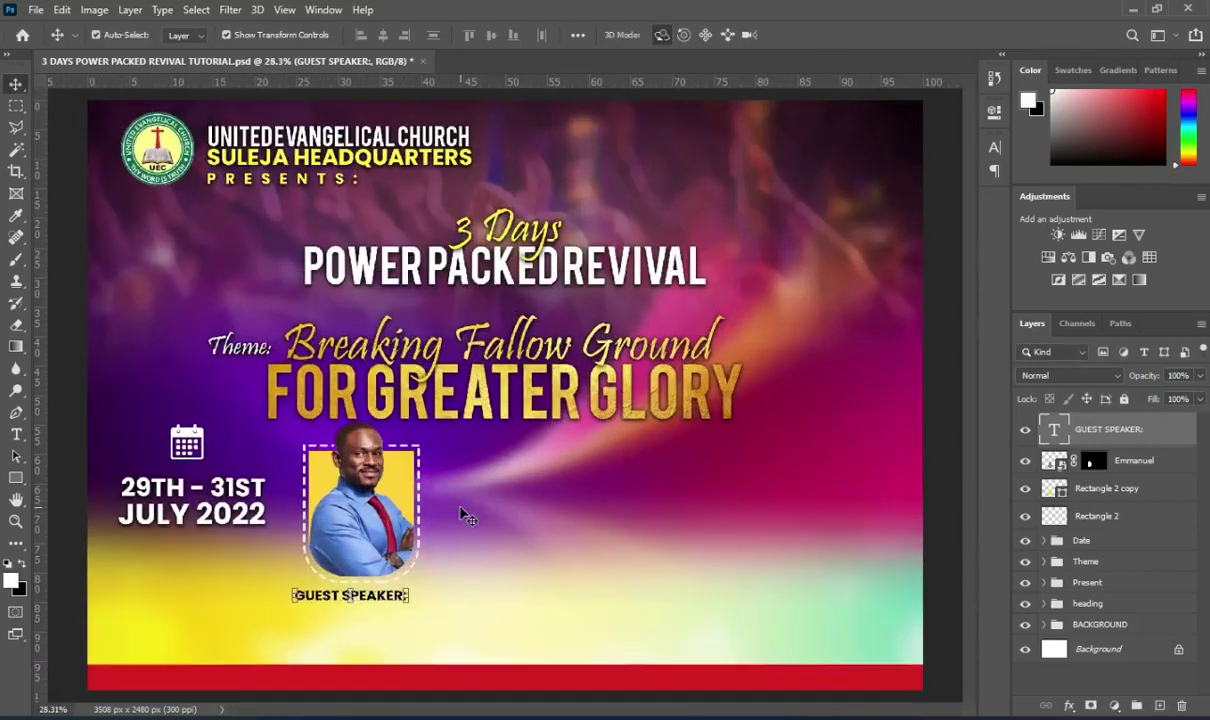
scroll(353, 604, "up", 5)
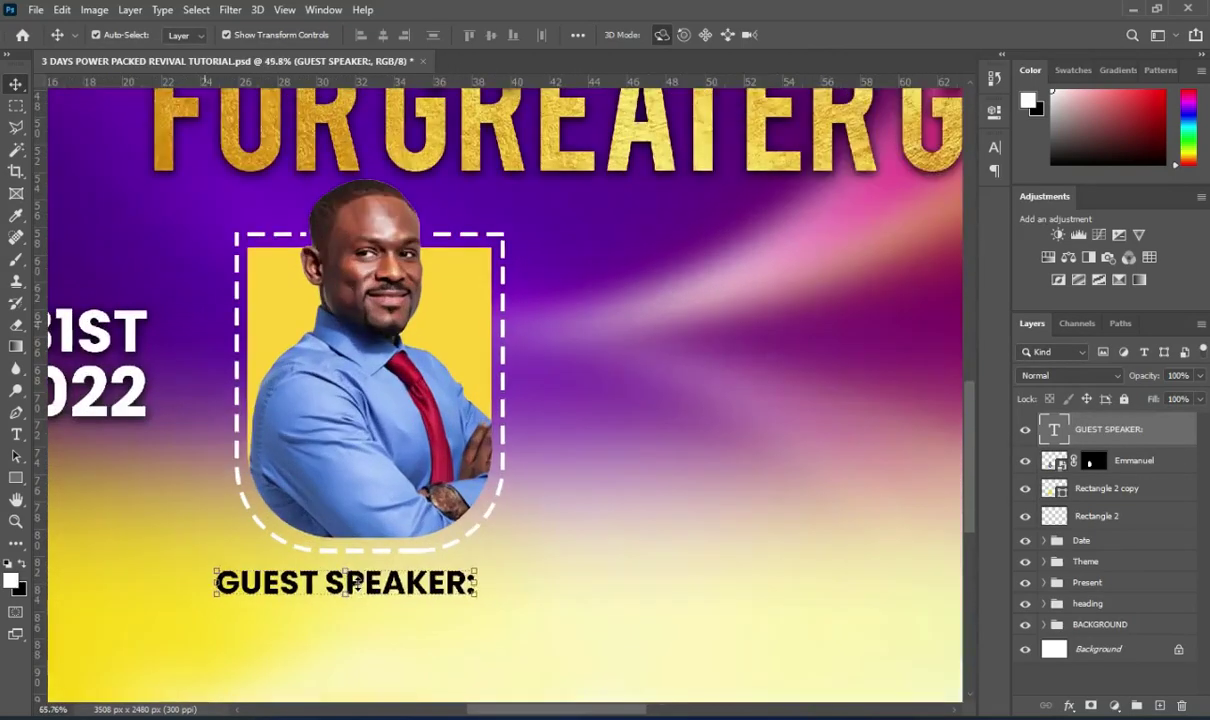
left_click_drag(351, 575, 379, 586)
scroll(405, 566, "down", 2)
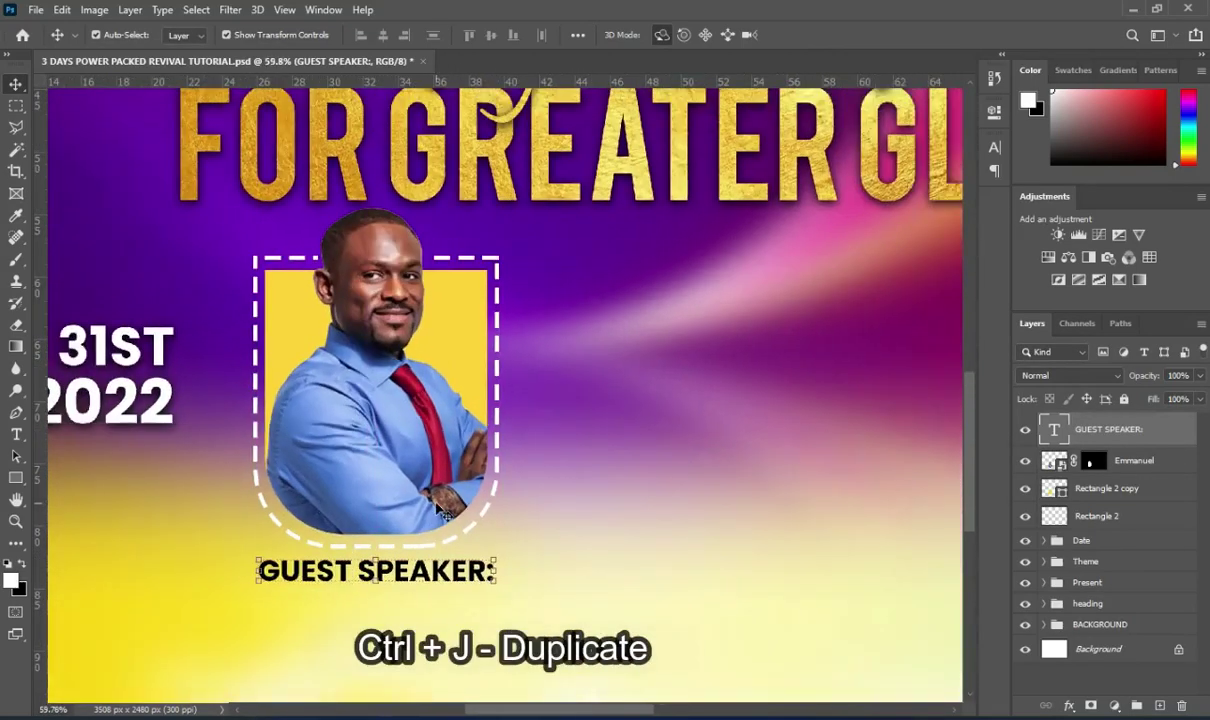
- Duplicate the "GUEST SPEAKER:" text layer, place the copy just below the original and open its text for editing
key("ctrl+j")
left_click_drag(389, 589, 390, 598)
double_click(390, 598)
- Switch to the Notepad text file, copy the guest speaker's title and name, and return to the flyer in Photoshop
key("alt+Tab")
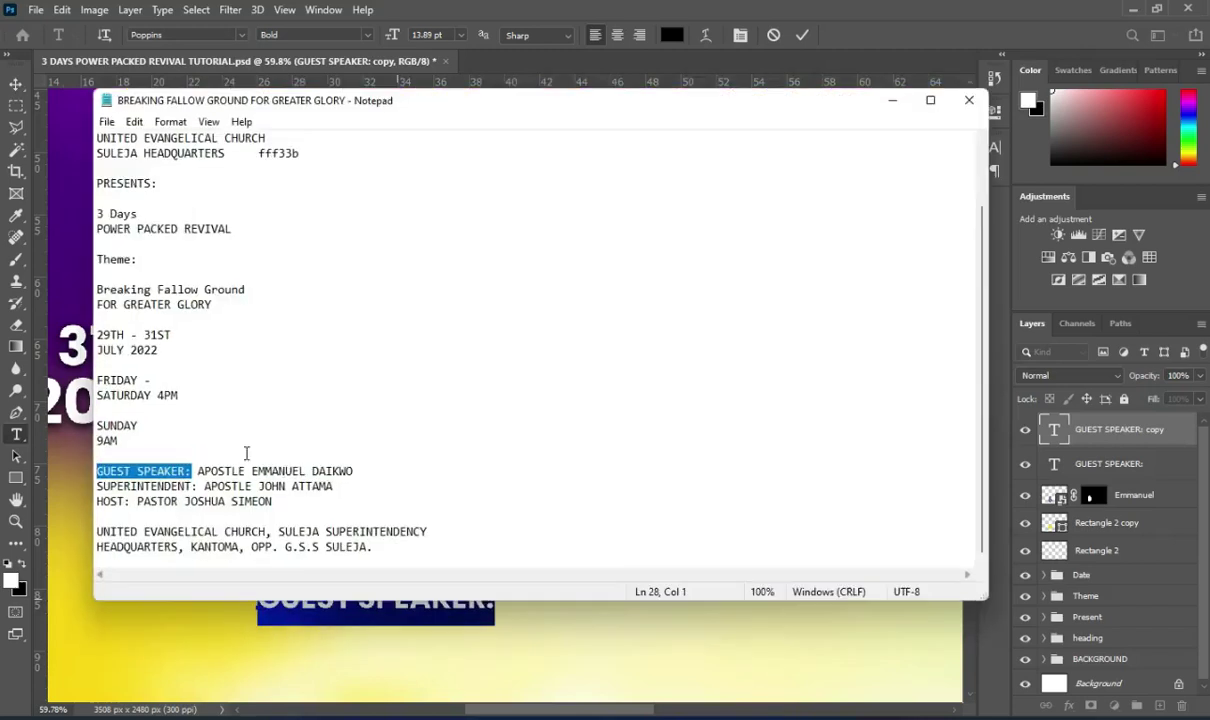
key("ctrl+c")
left_click_drag(198, 470, 350, 471)
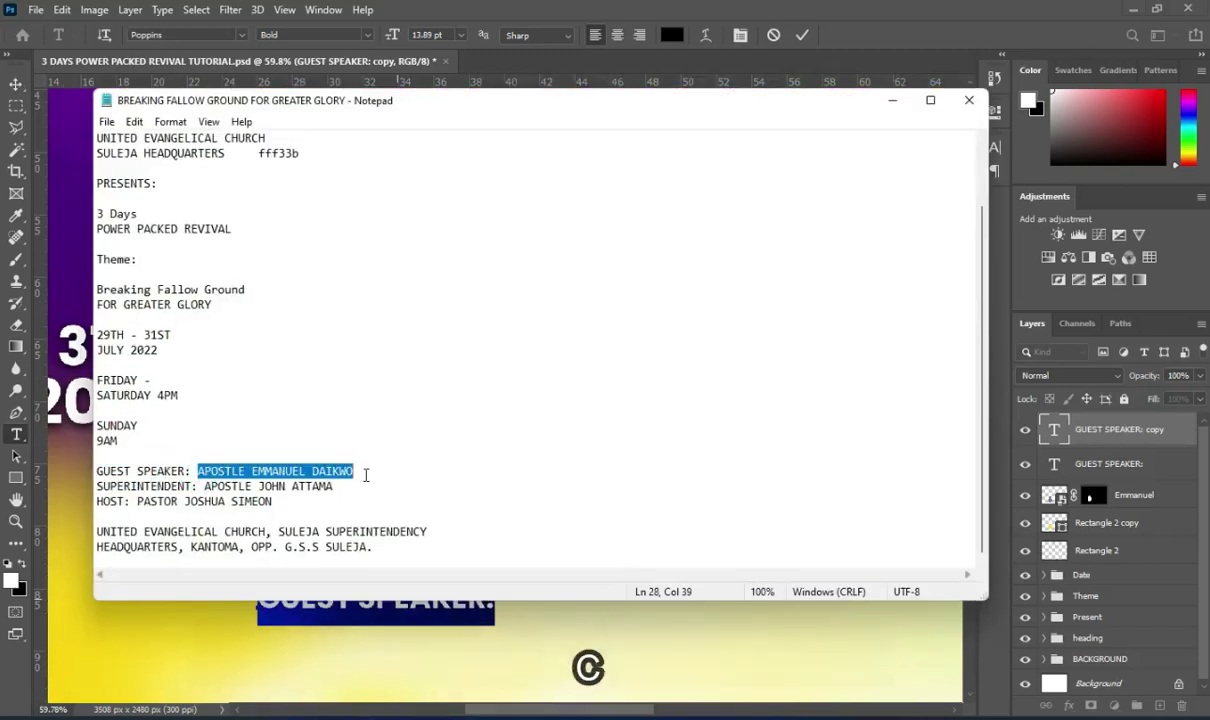
key("ctrl+c")
left_click(883, 100)
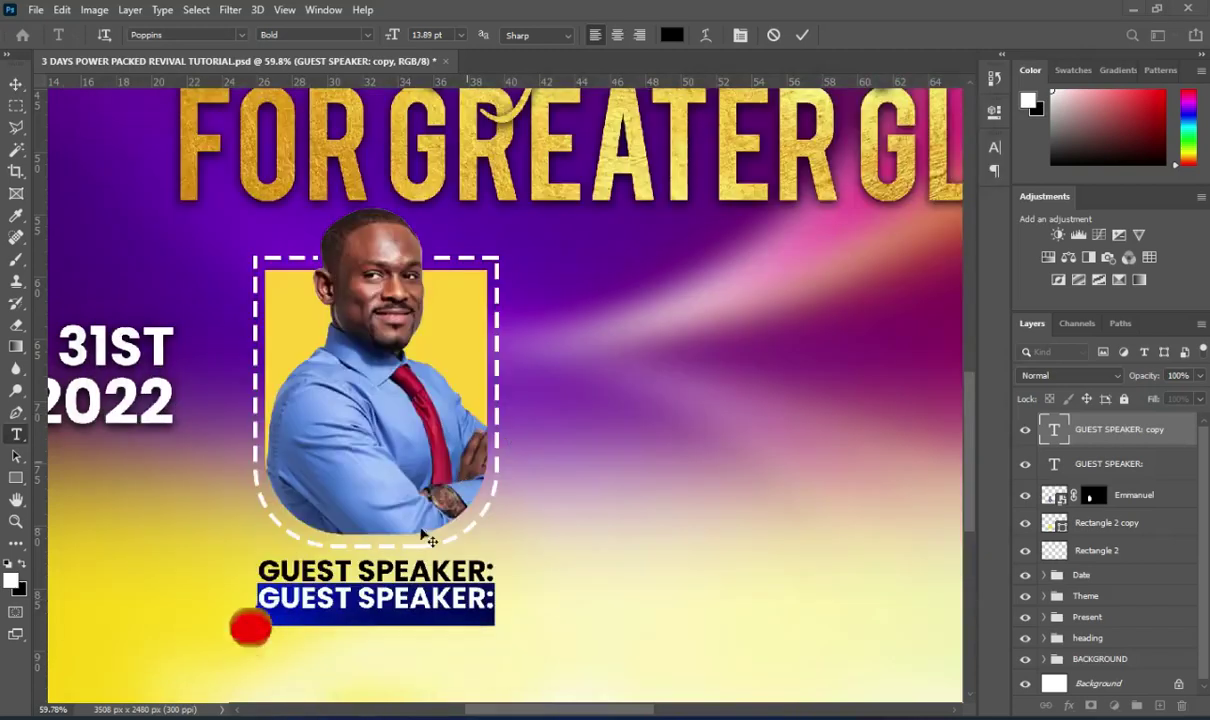
- Replace the duplicated caption text with the copied guest speaker's title and name, and scale the line down slightly
key("ctrl+v")
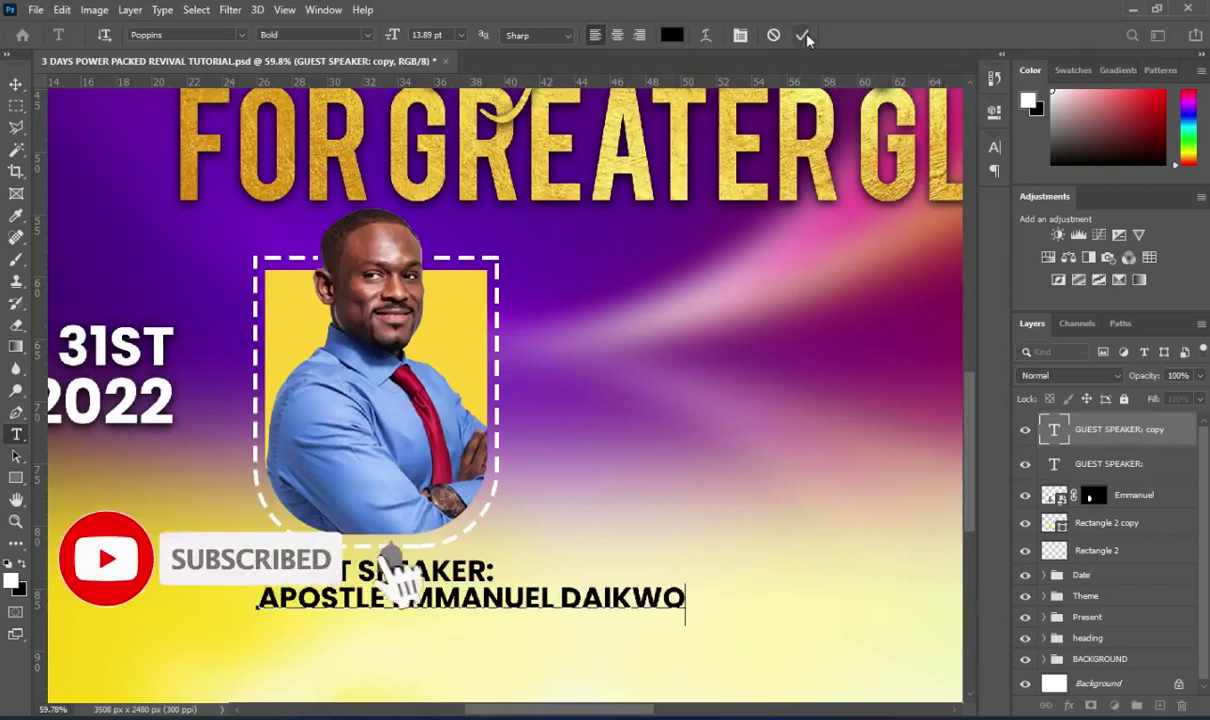
key("ctrl+Return")
key("ctrl+t")
left_click_drag(684, 603, 613, 601)
key("Return")
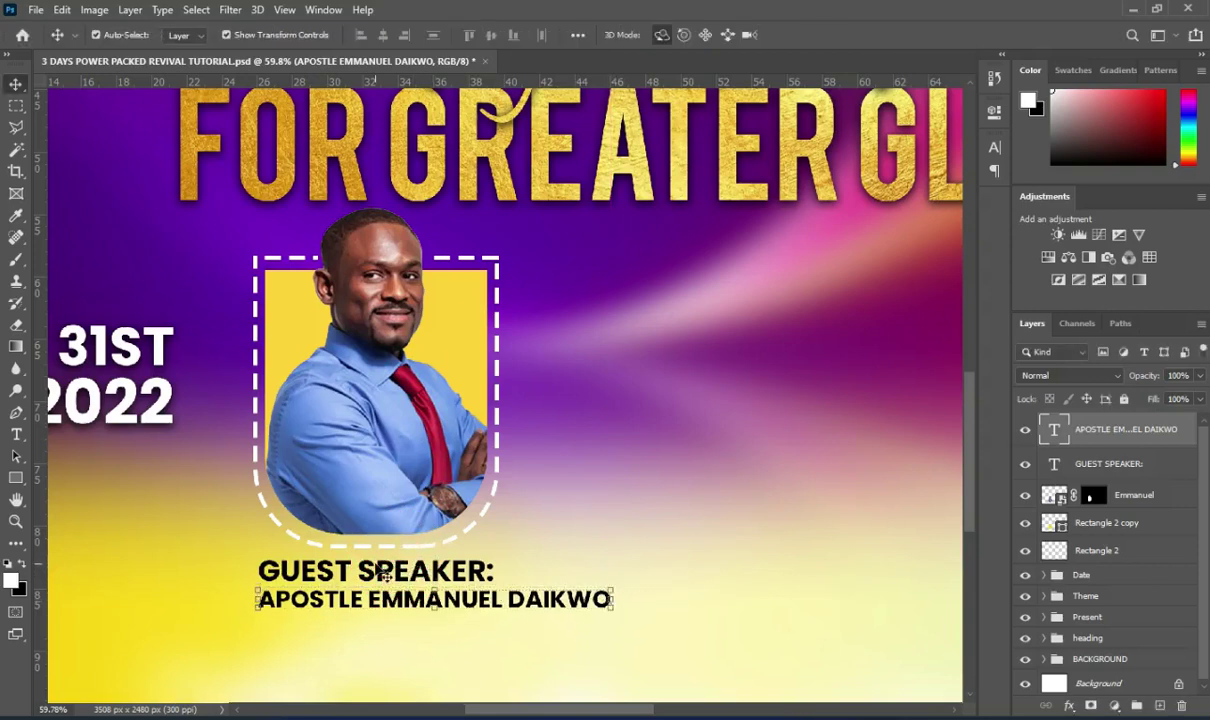
- Centre-align the "GUEST SPEAKER:" caption and the name line with each other and position both centrally beneath the dashed photo frame
left_click(397, 573, "shift")
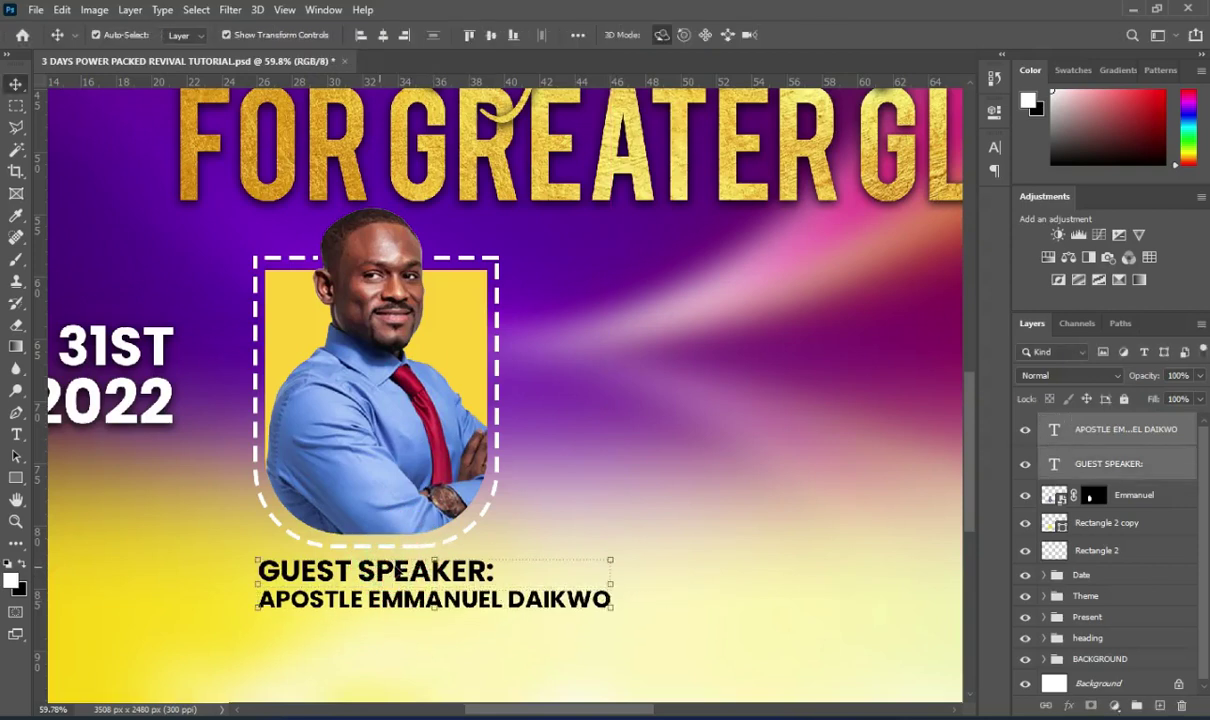
left_click(383, 37)
left_click_drag(481, 578, 422, 578)
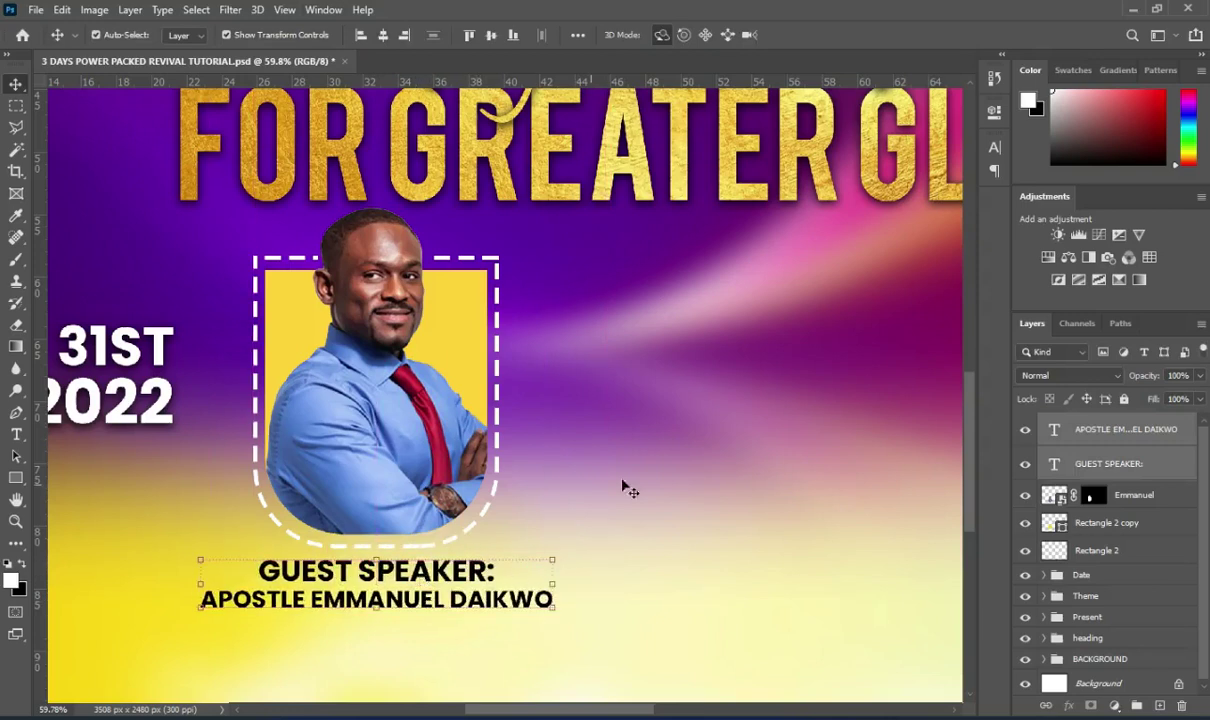
- Nudge the speaker's name line slightly upward, closer to the "GUEST SPEAKER:" caption
key("Up")
key("Up")
key("Up")
key("Up")
key("Up")
key("Up")
key("Up")
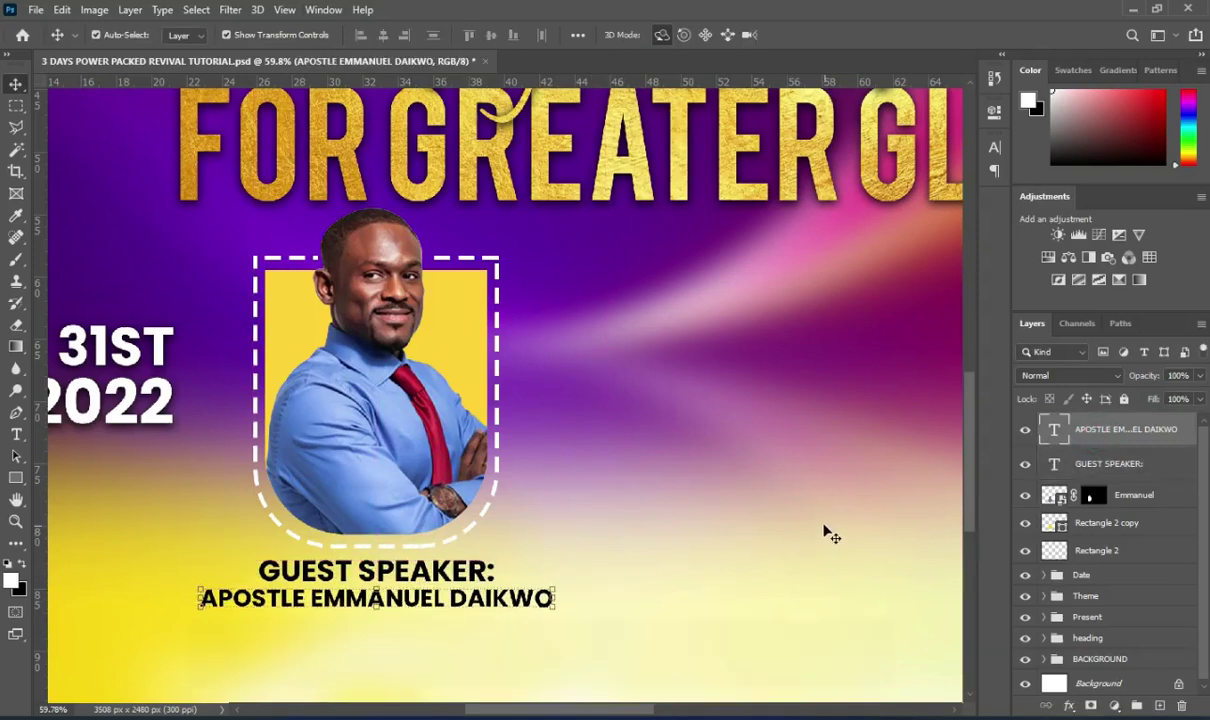
- Group the speaker's name, caption, photo and both frame rectangles, and name the group with the speaker's title and name
left_click(1117, 551, "shift")
key("ctrl+g")
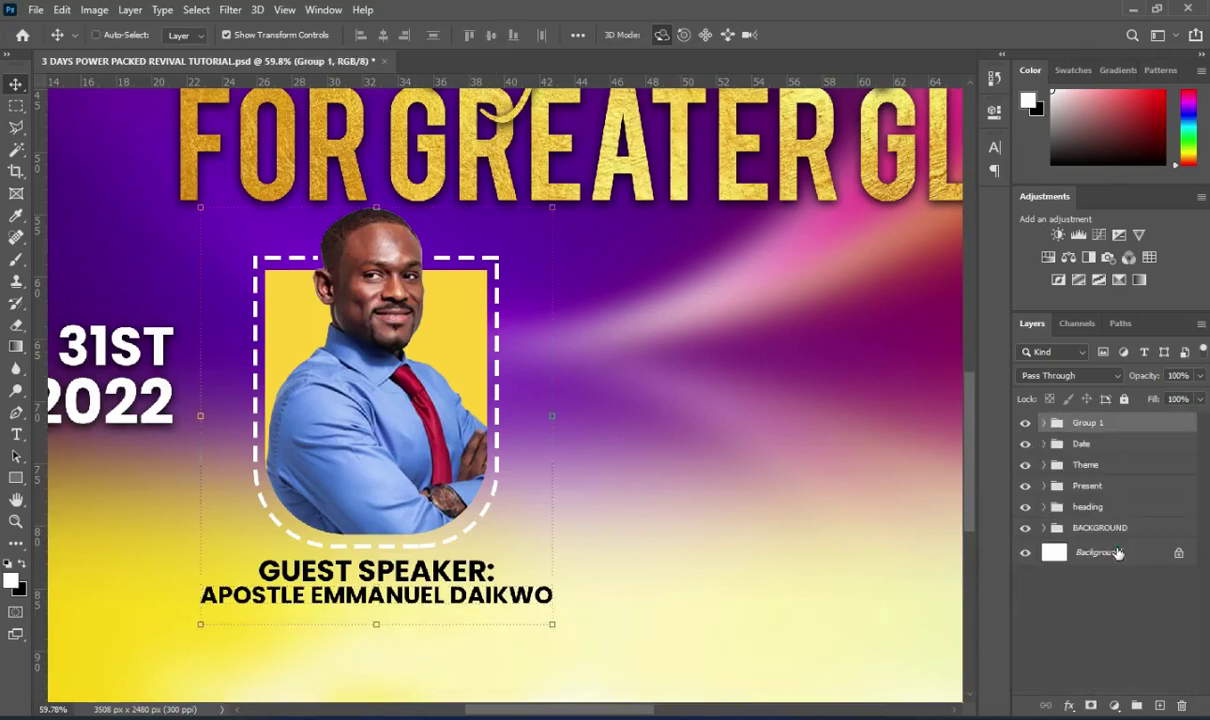
double_click(1086, 424)
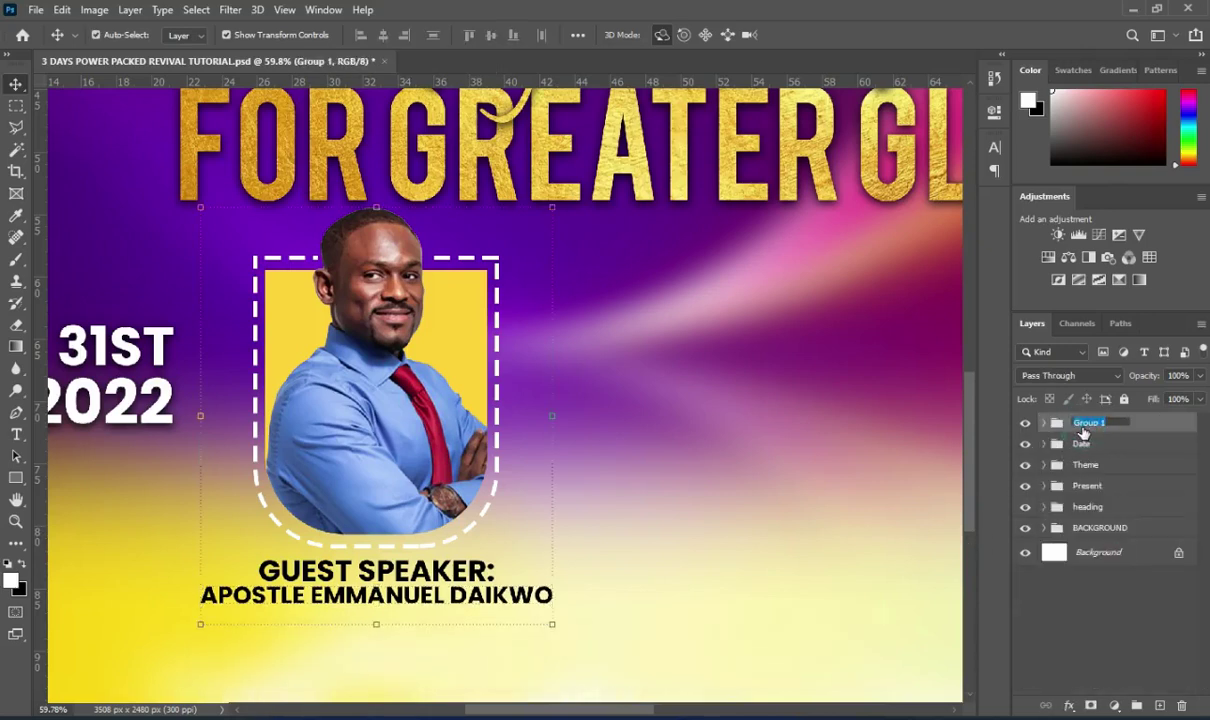
key("Return")
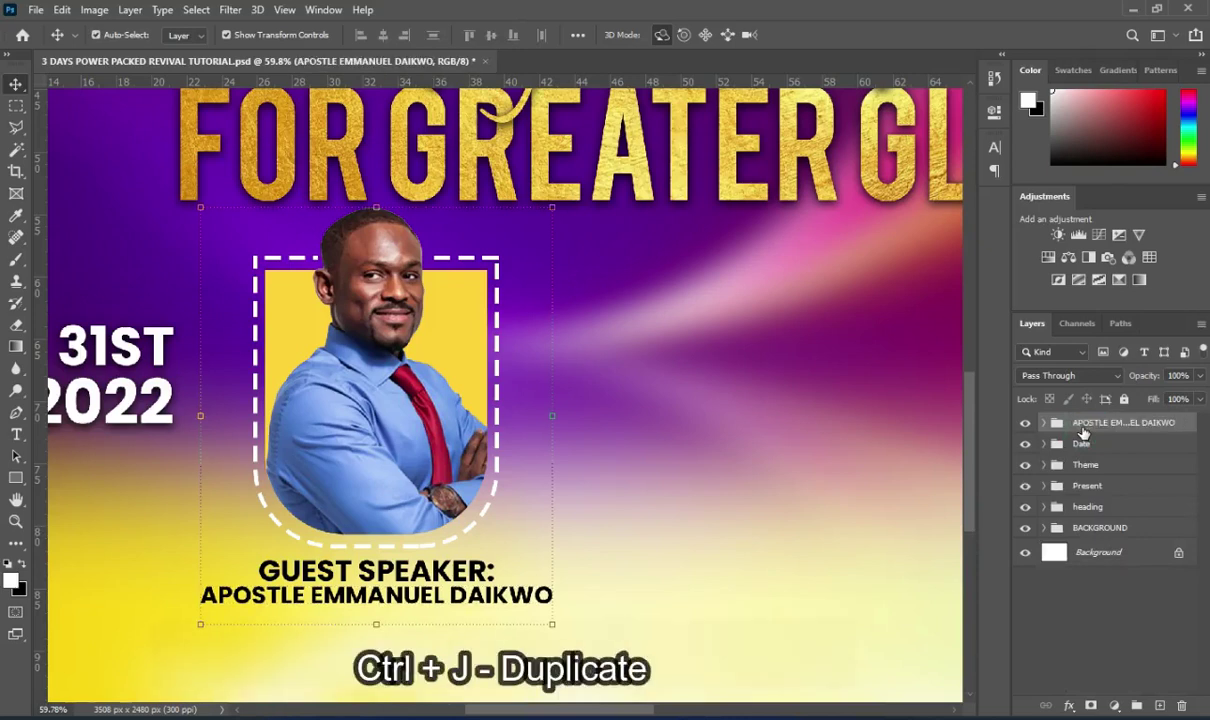
- Duplicate the guest speaker group and place the copy beside the original, to its right at the same height
key("ctrl+j")
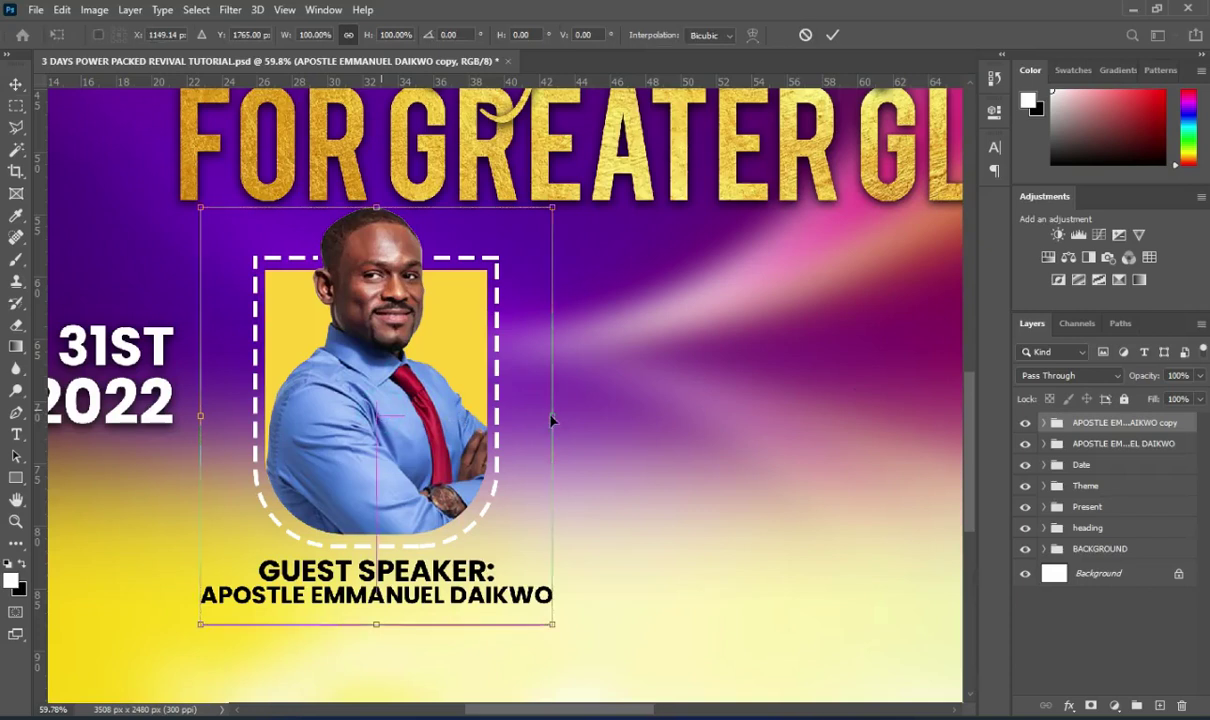
left_click_drag(359, 385, 526, 388)
mouse_move(662, 418)
left_mouse_down()
mouse_move(717, 423)
mouse_move(680, 429)
left_mouse_up()
scroll(540, 345, "down", 4)
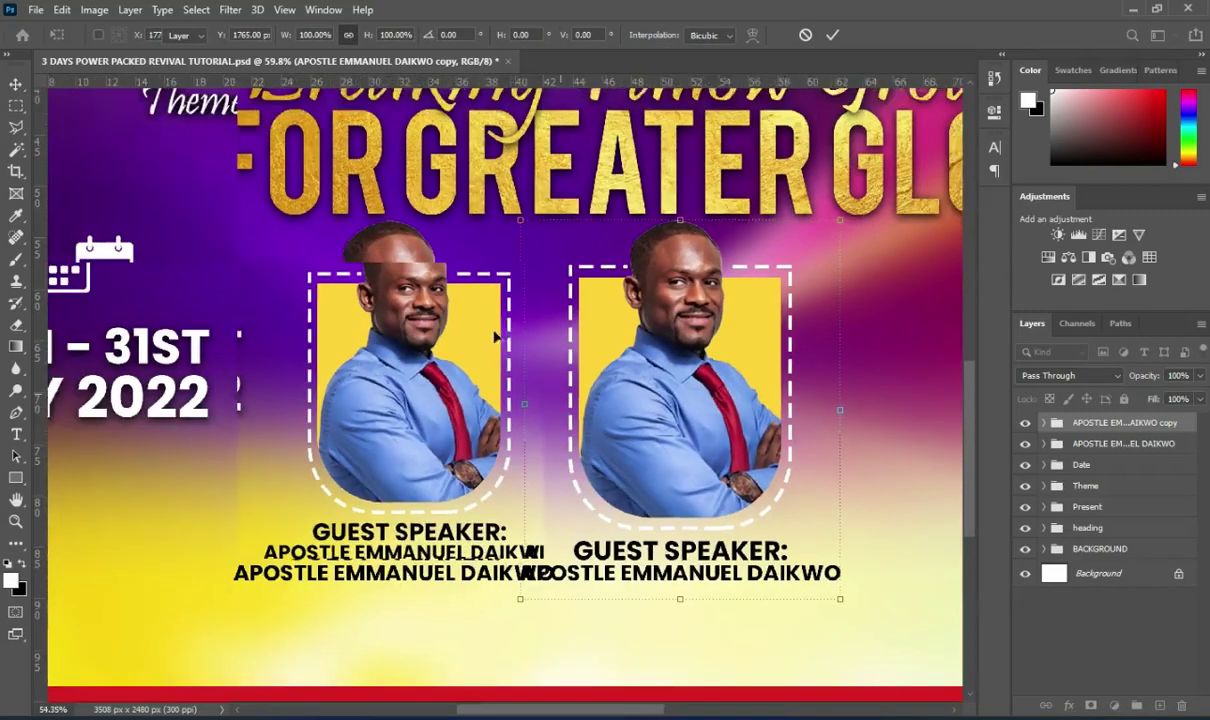
scroll(491, 350, "down", 3)
key("Return")
- Delete the speaker's photo from the duplicated group, keeping its yellow panel, dashed frame and texts
scroll(755, 456, "up", 1)
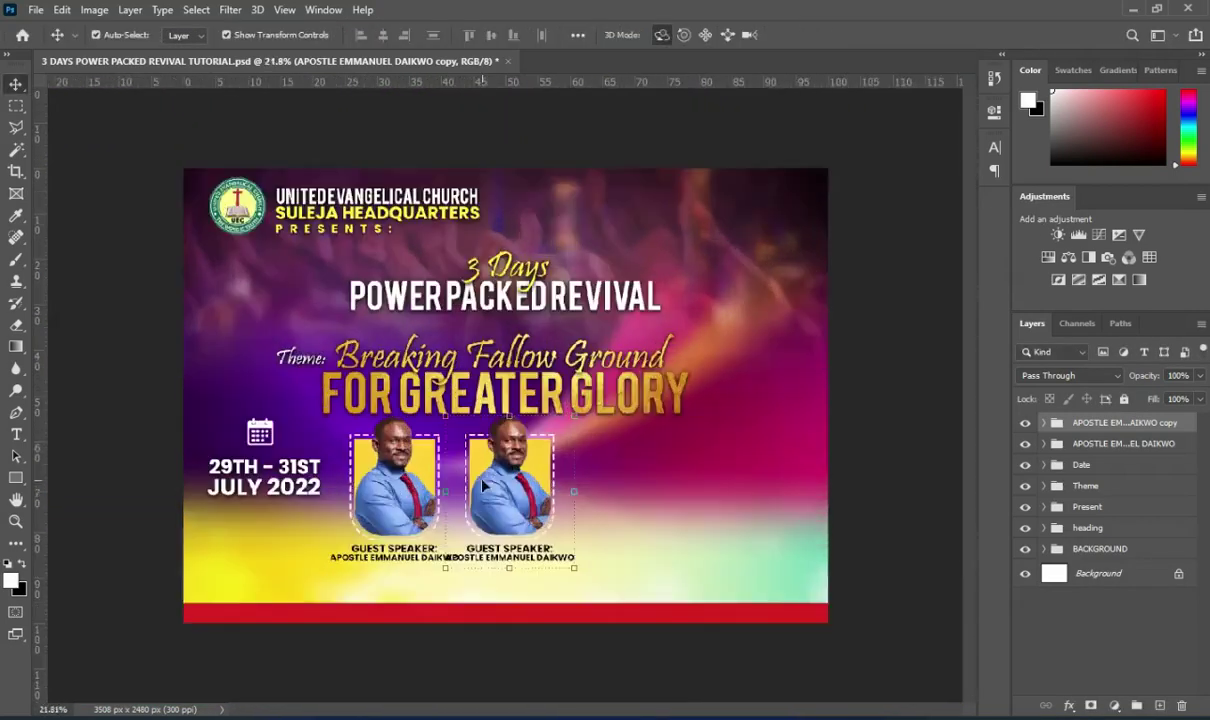
scroll(755, 456, "up", 1)
scroll(390, 358, "up", 1)
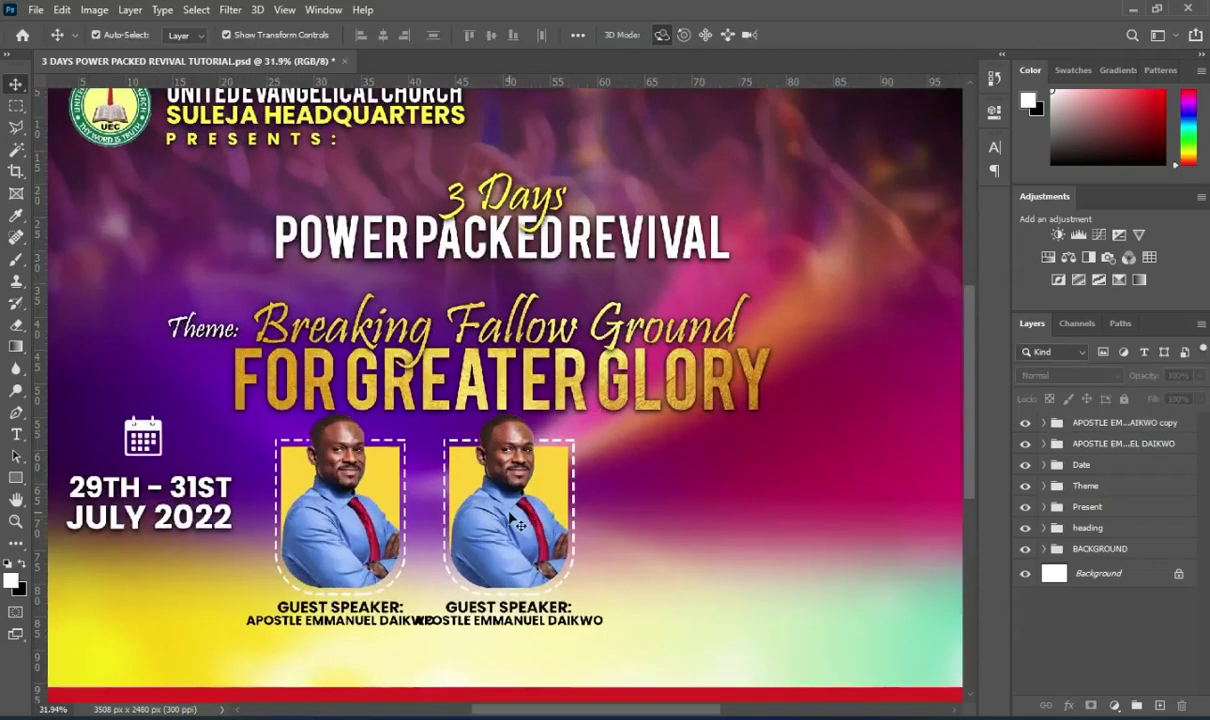
left_click(510, 517)
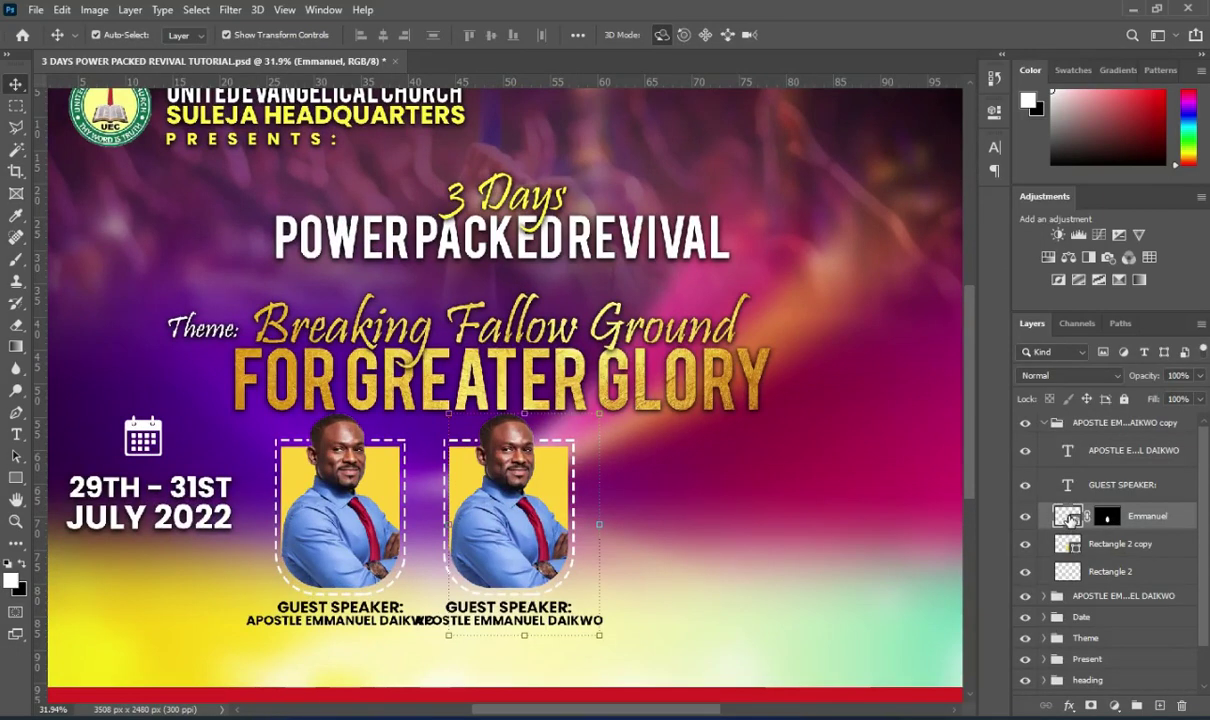
key("Delete")
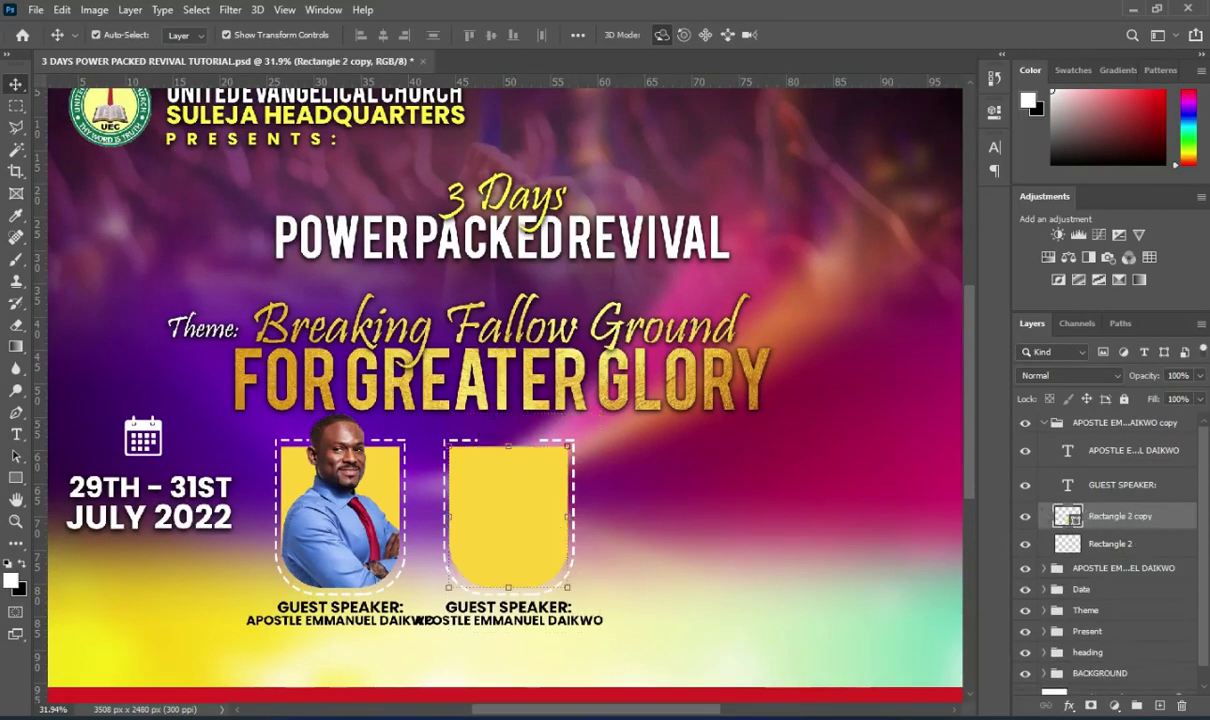
- Place the "ggg" portrait from the UE folder into the duplicated group, scaled to about 9.7% and positioned over the second yellow panel
key("alt+Tab")
left_click(423, 481)
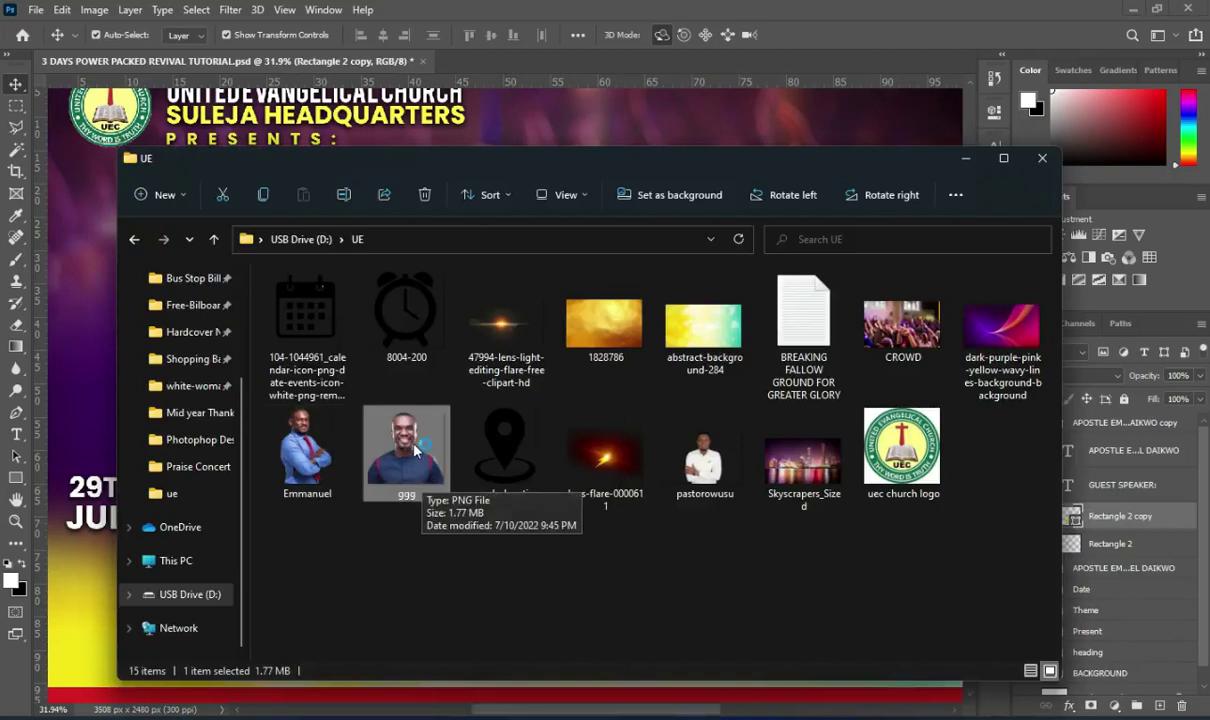
left_click_drag(406, 452, 70, 390)
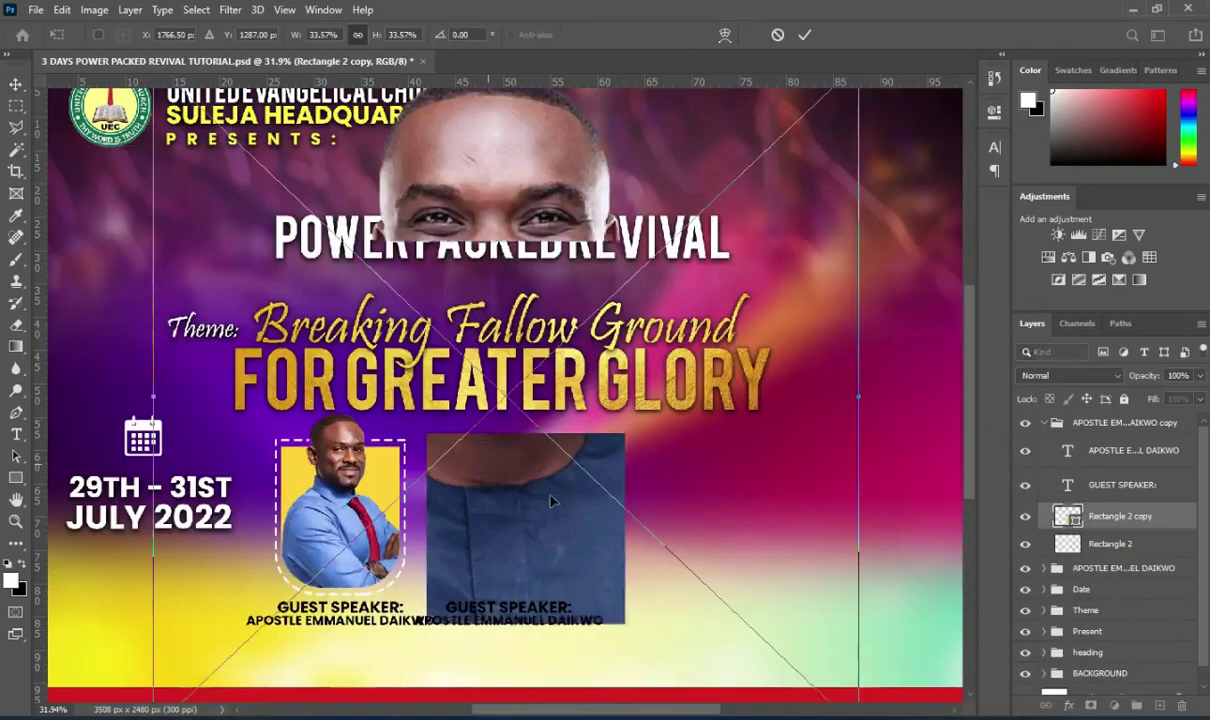
left_click_drag(153, 397, 572, 397)
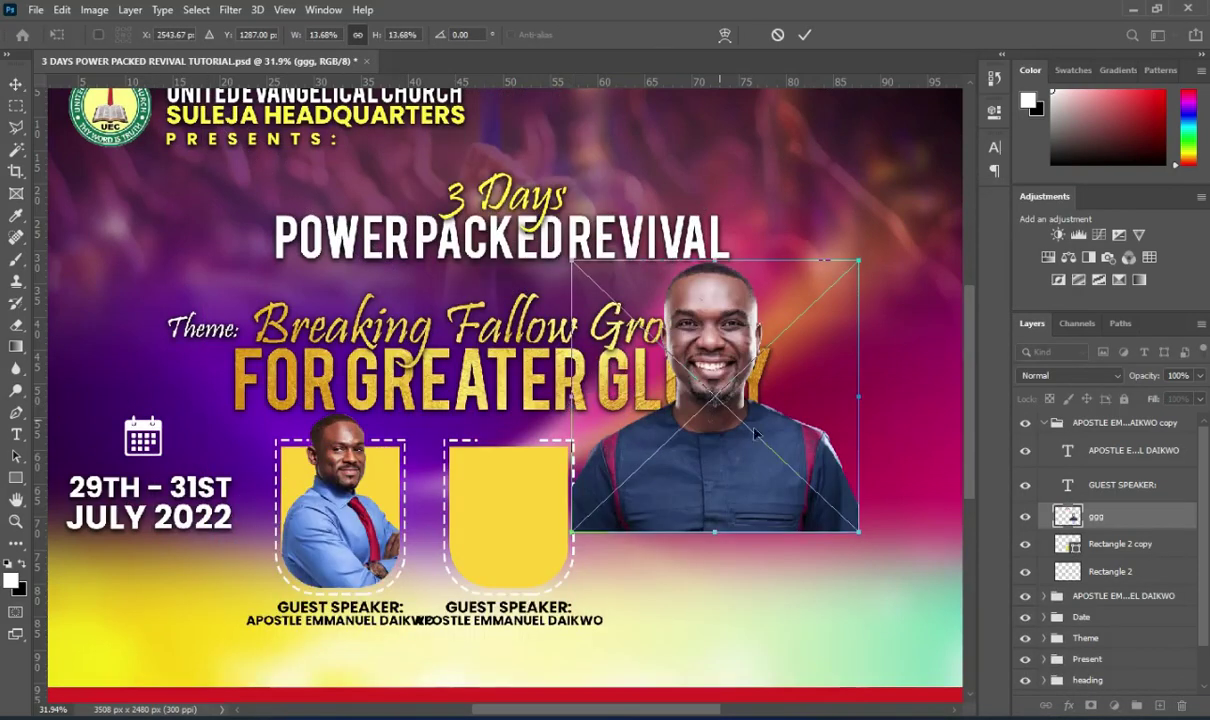
left_click_drag(727, 447, 520, 523)
left_click_drag(509, 340, 513, 397)
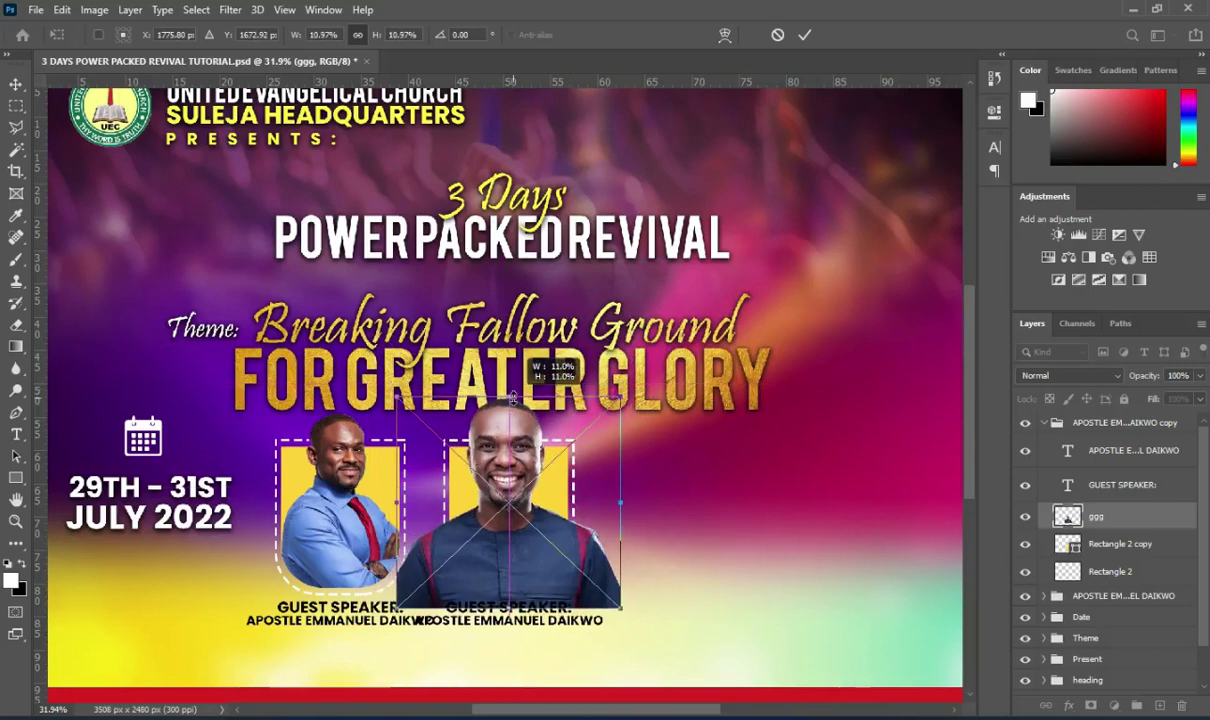
left_click_drag(508, 397, 518, 415)
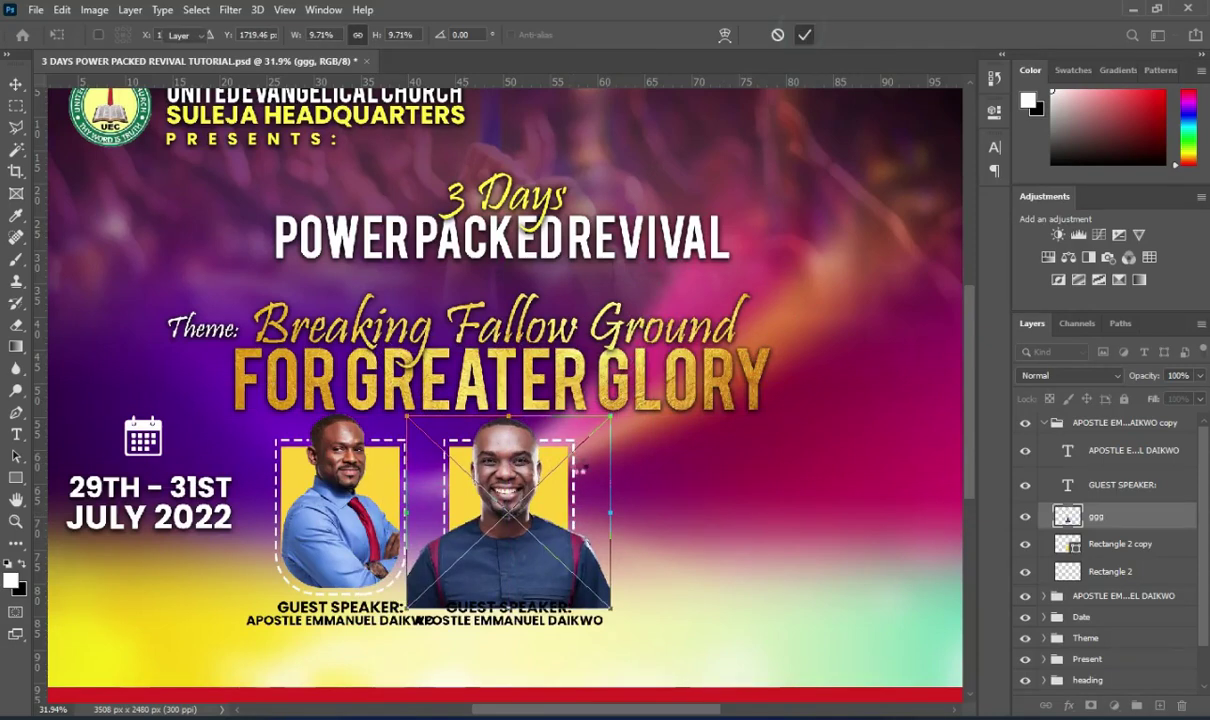
left_click(801, 36)
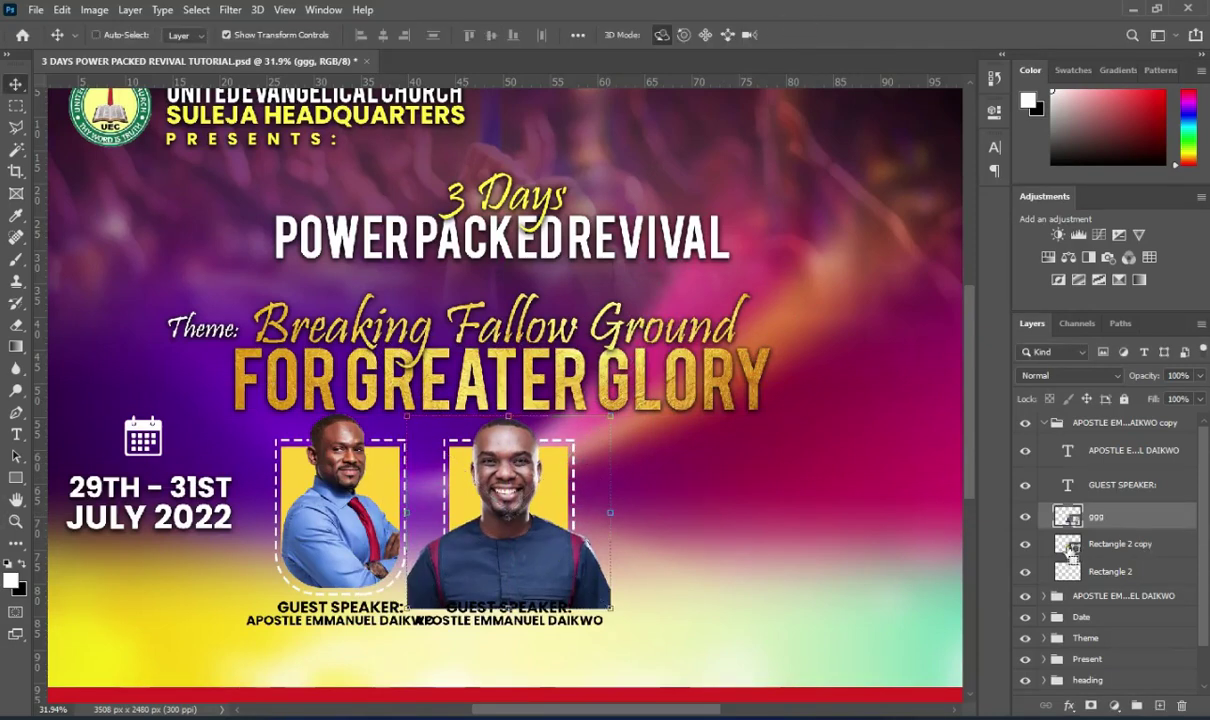
- Mask the "ggg" portrait to the yellow panel's shape and brush the top of the head back in on the mask
left_click(1068, 546, "ctrl")
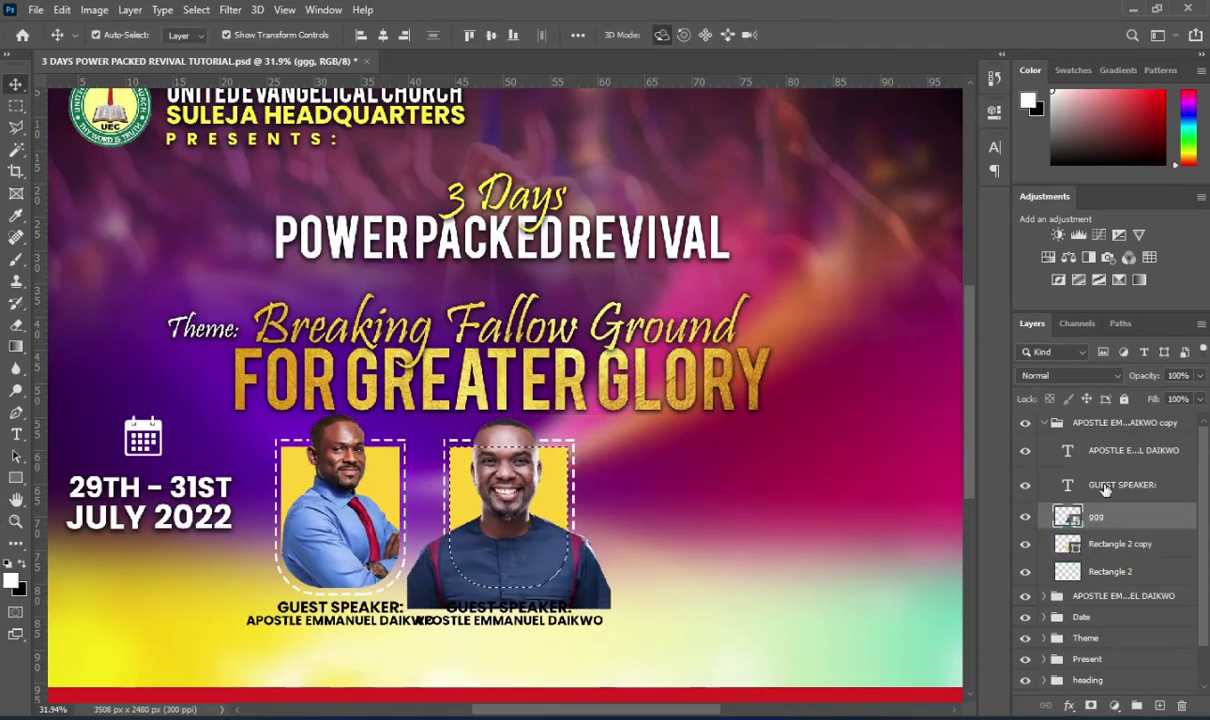
left_click(1091, 705)
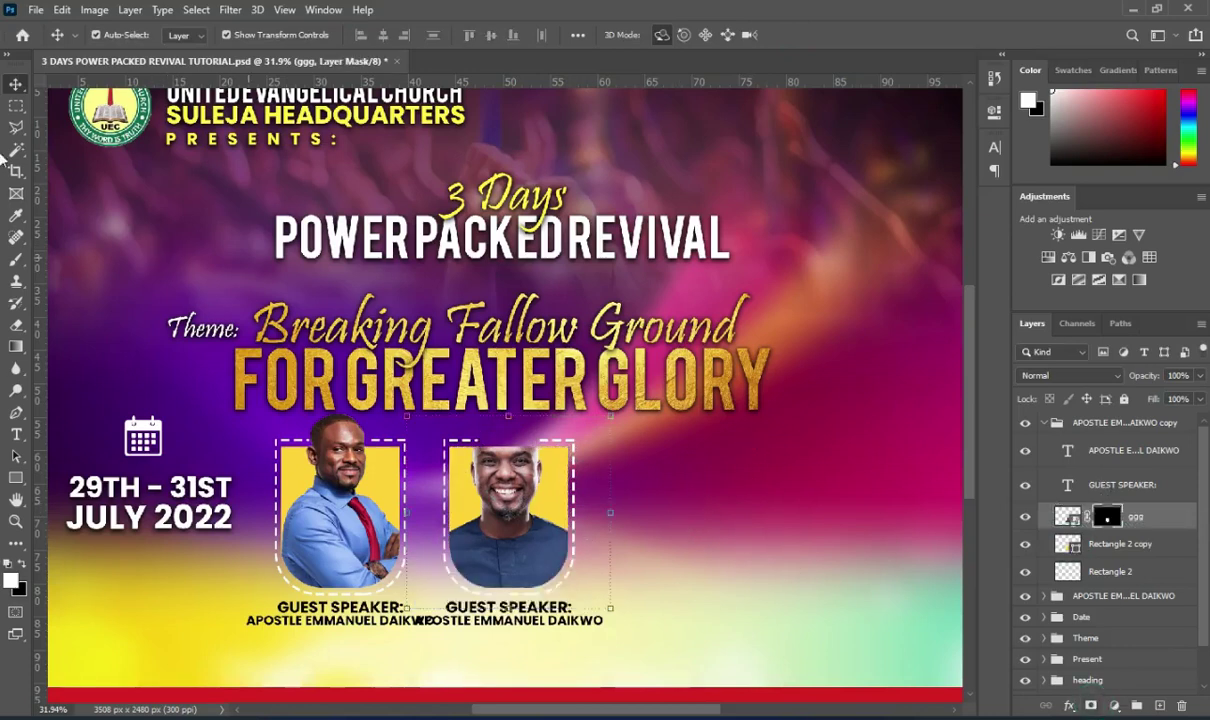
left_click(17, 260)
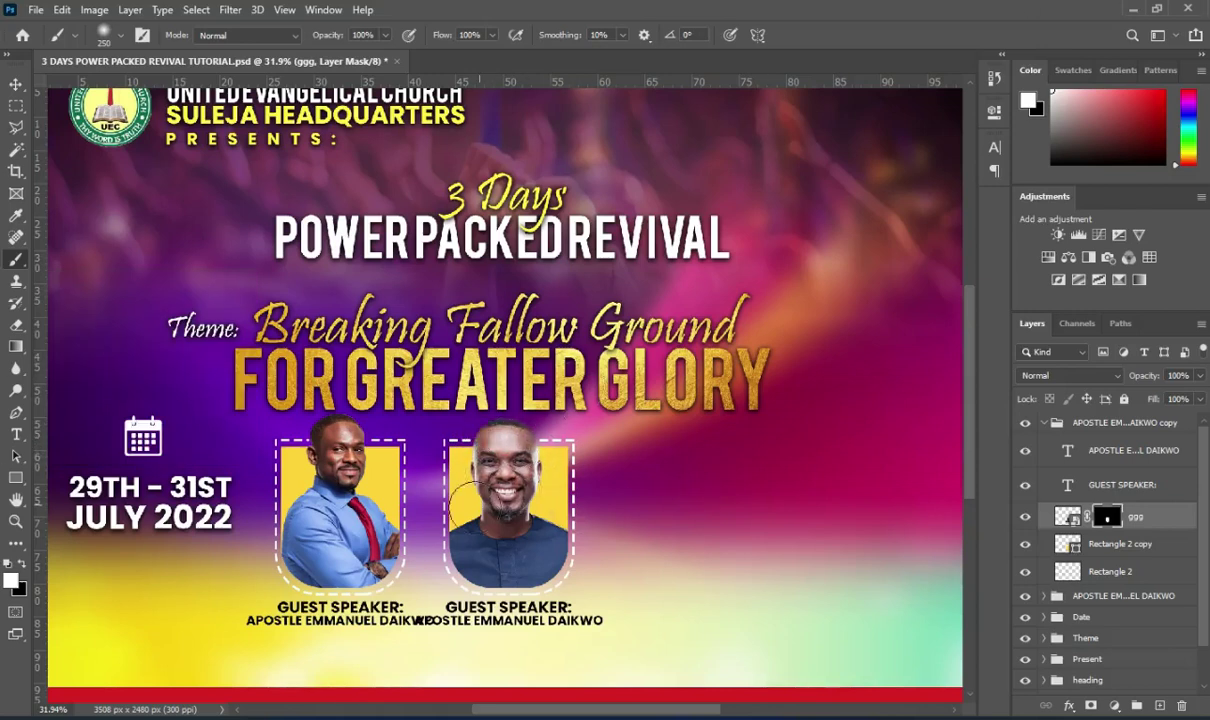
left_click(16, 84)
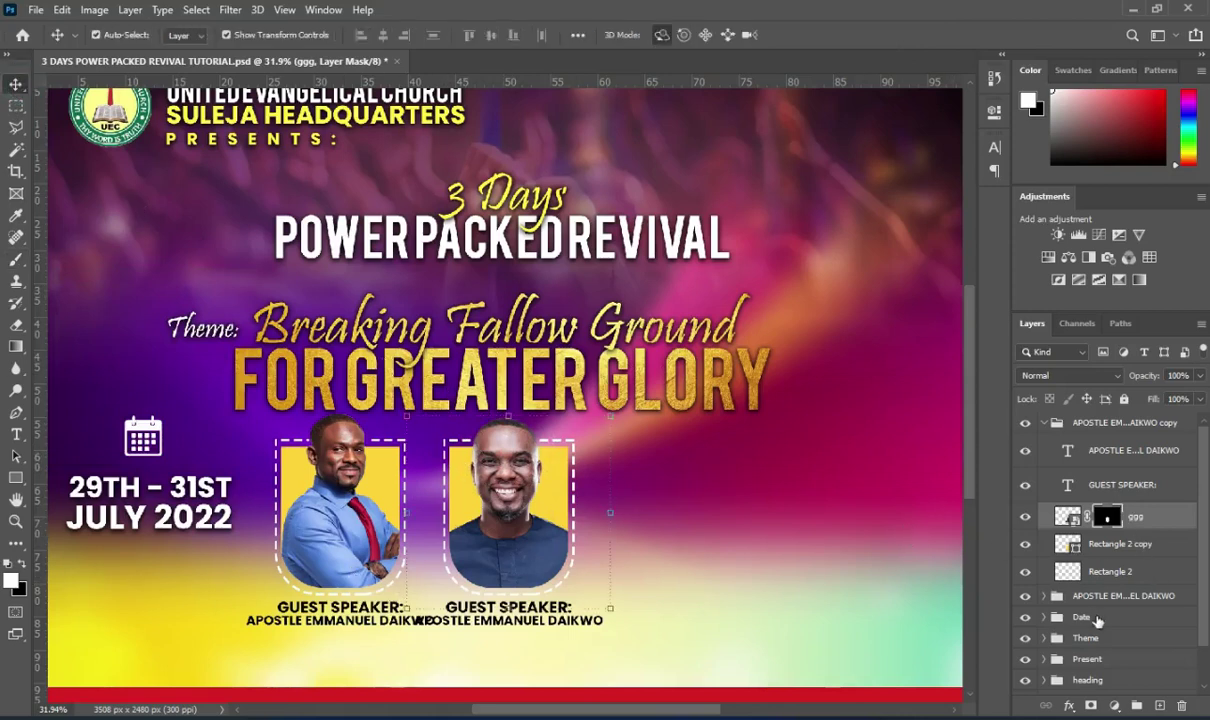
- Add a drop shadow to the second yellow panel with 86% opacity, 5 px distance, 10% spread and 18 px size
left_click(1130, 548)
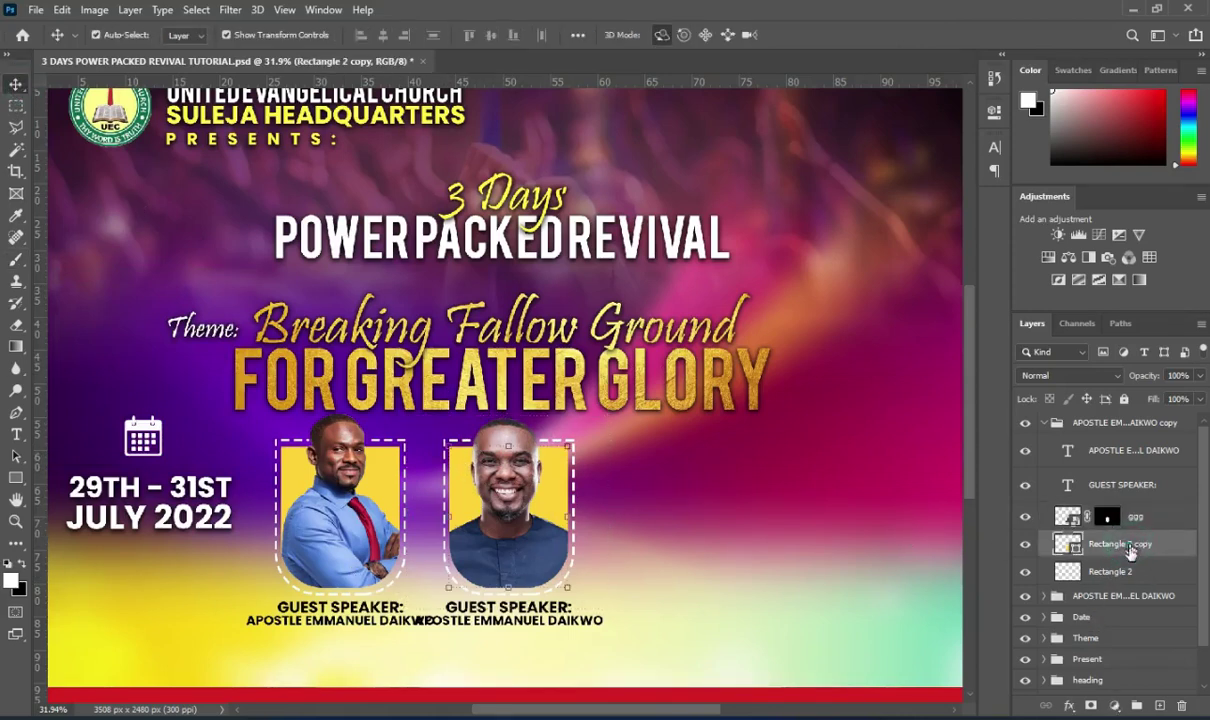
left_click(1068, 705)
key("Escape")
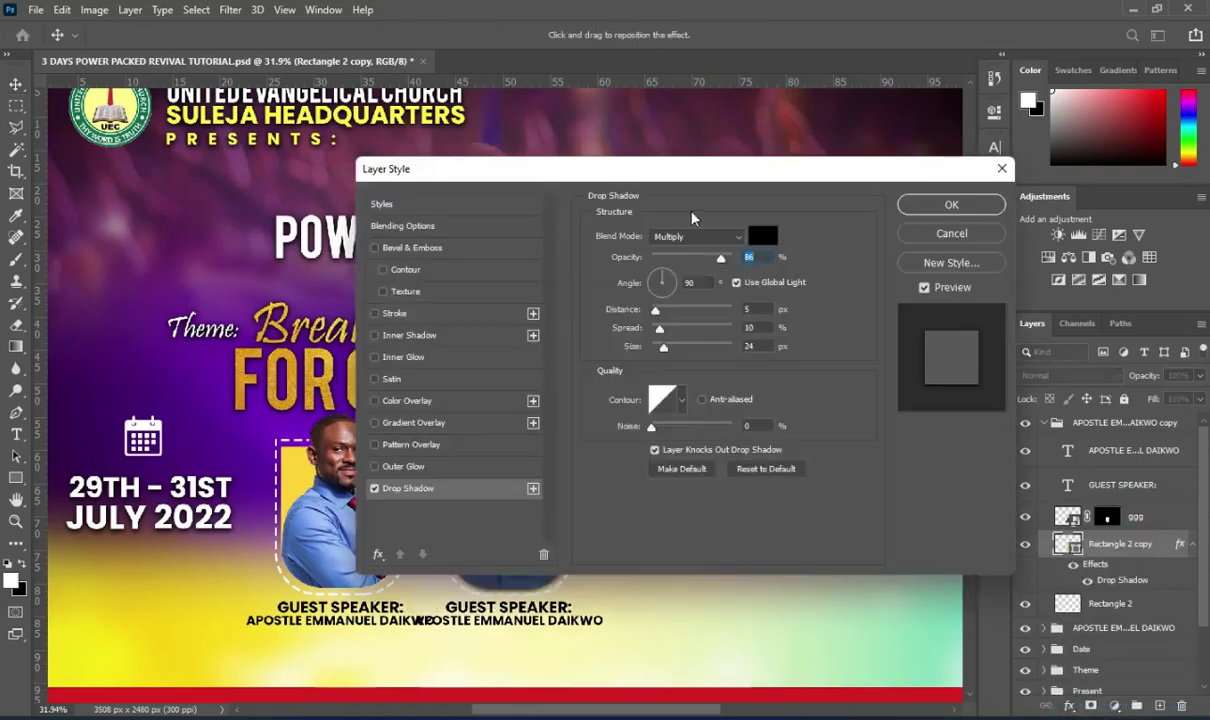
left_click_drag(629, 167, 939, 152)
left_click_drag(976, 334, 967, 333)
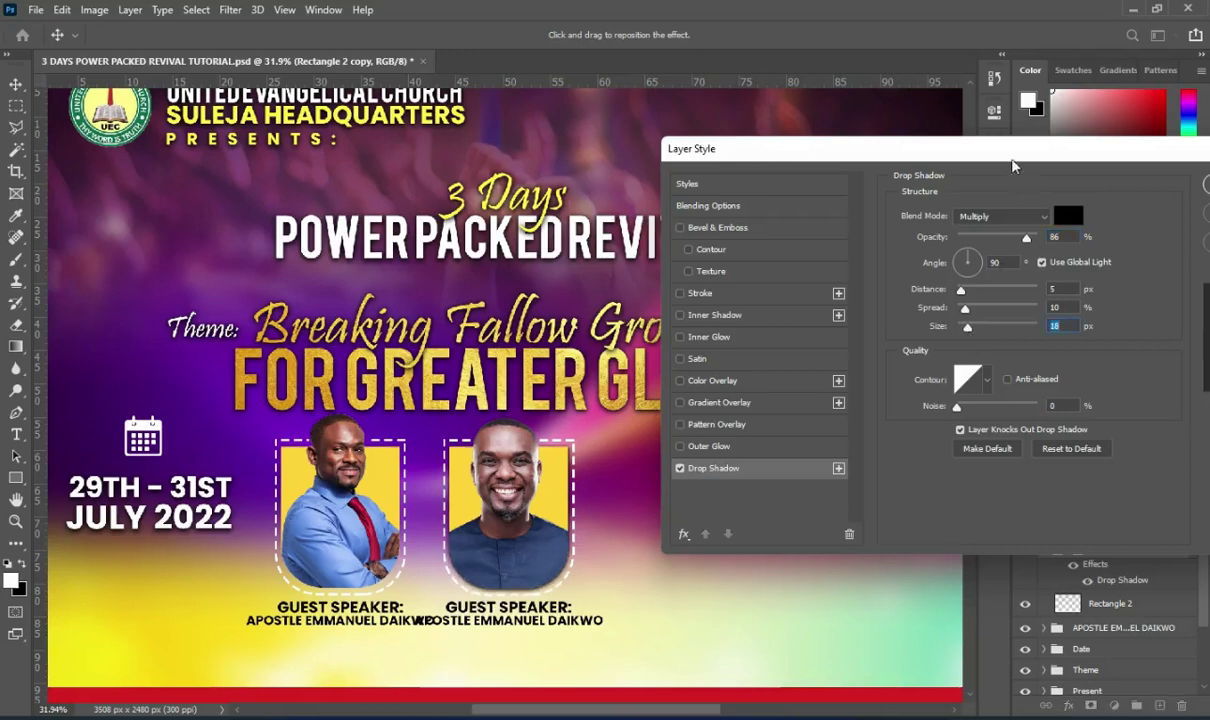
left_click_drag(1012, 165, 733, 160)
left_click(923, 181)
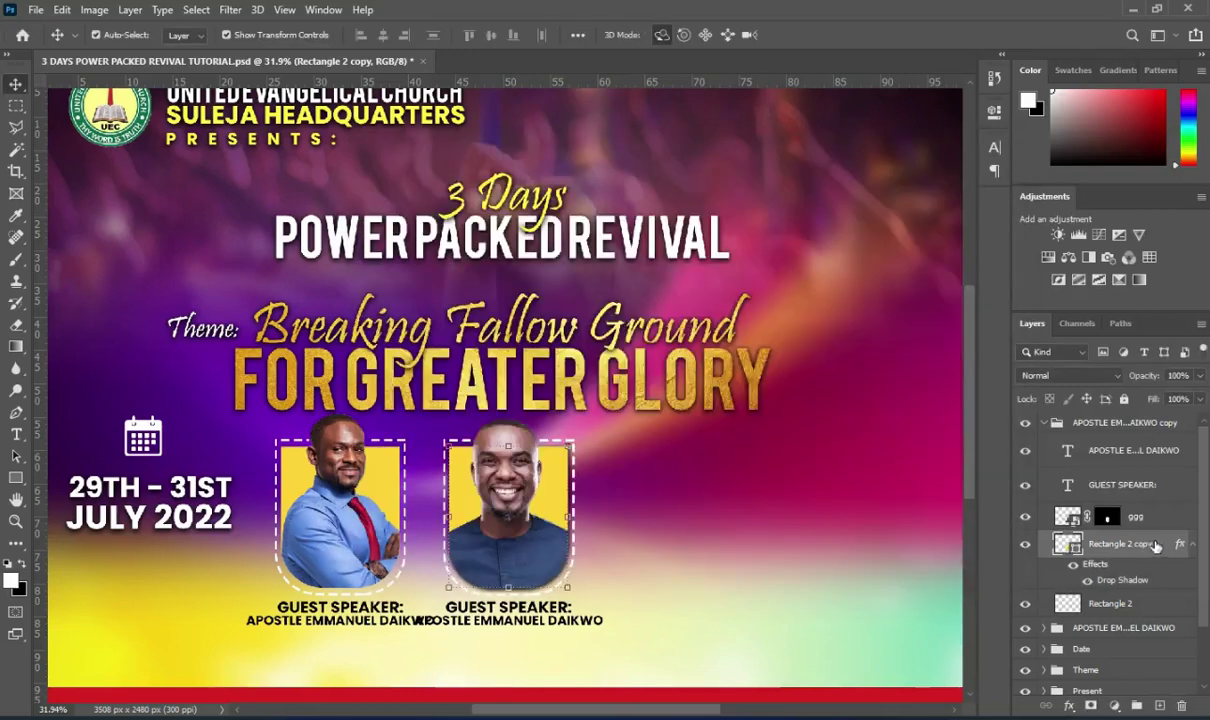
- Copy the second yellow panel's layer style and paste it onto the first speaker's yellow panel
right_click(1156, 546)
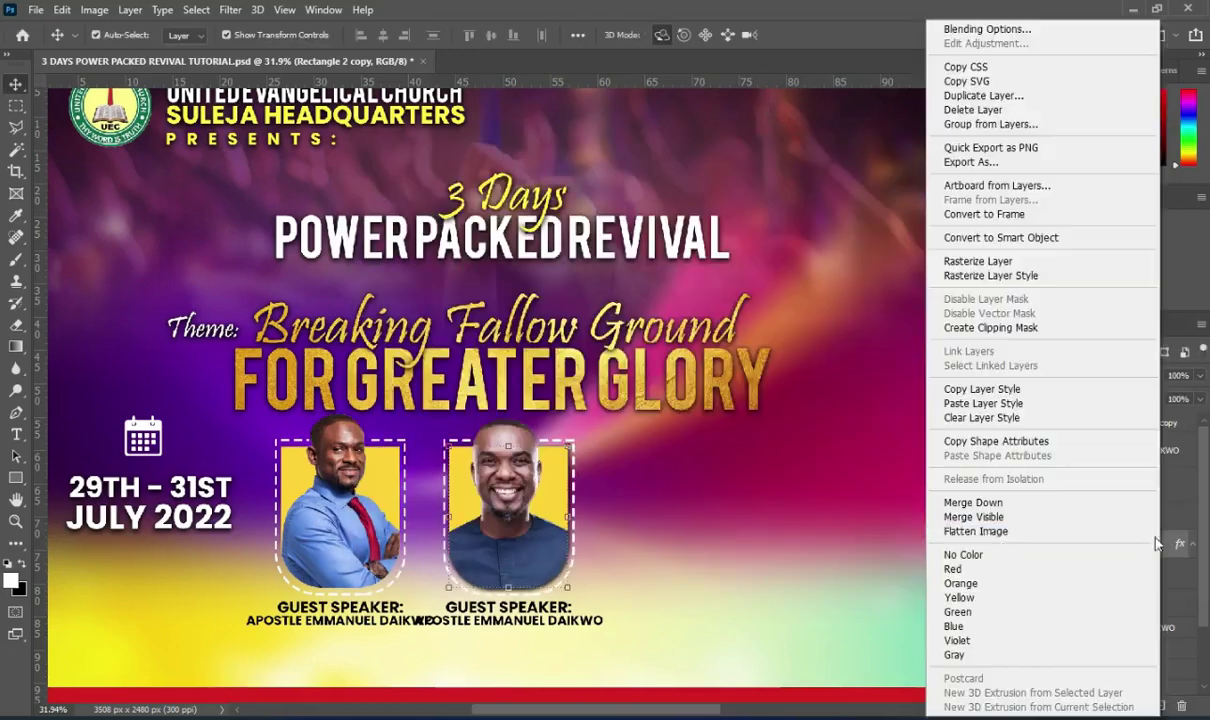
left_click(970, 390)
left_click(1046, 424)
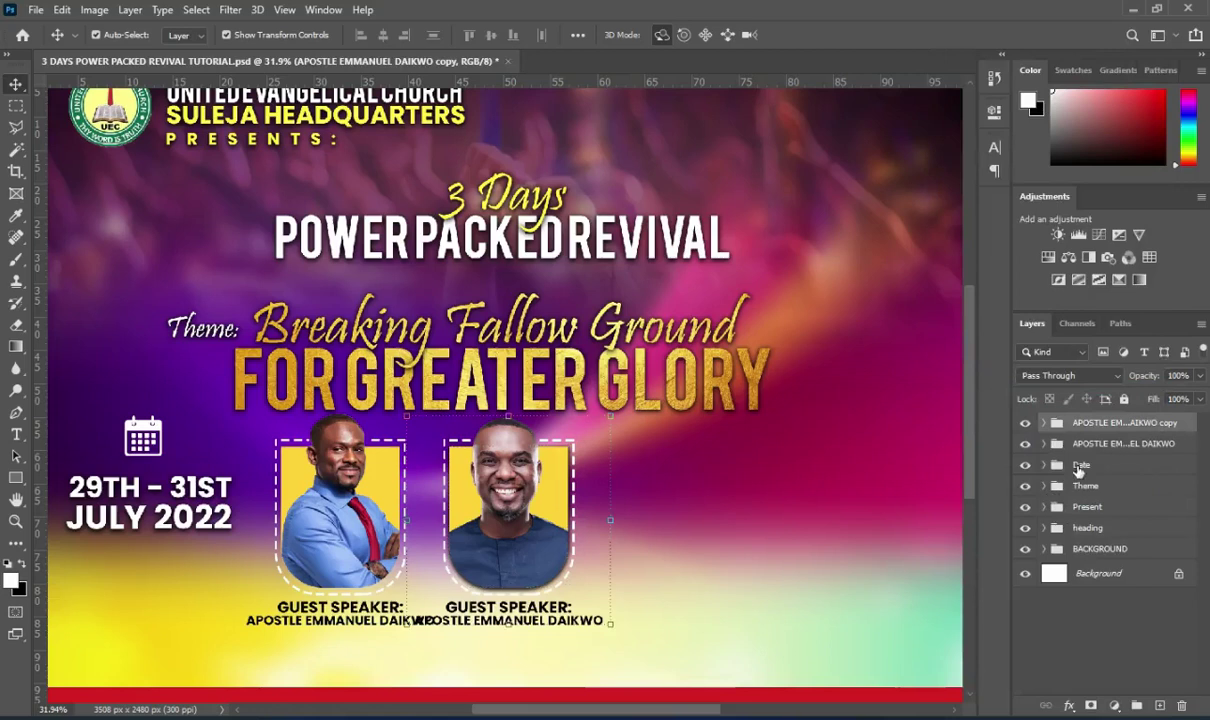
left_click(1088, 446)
left_click(1044, 444)
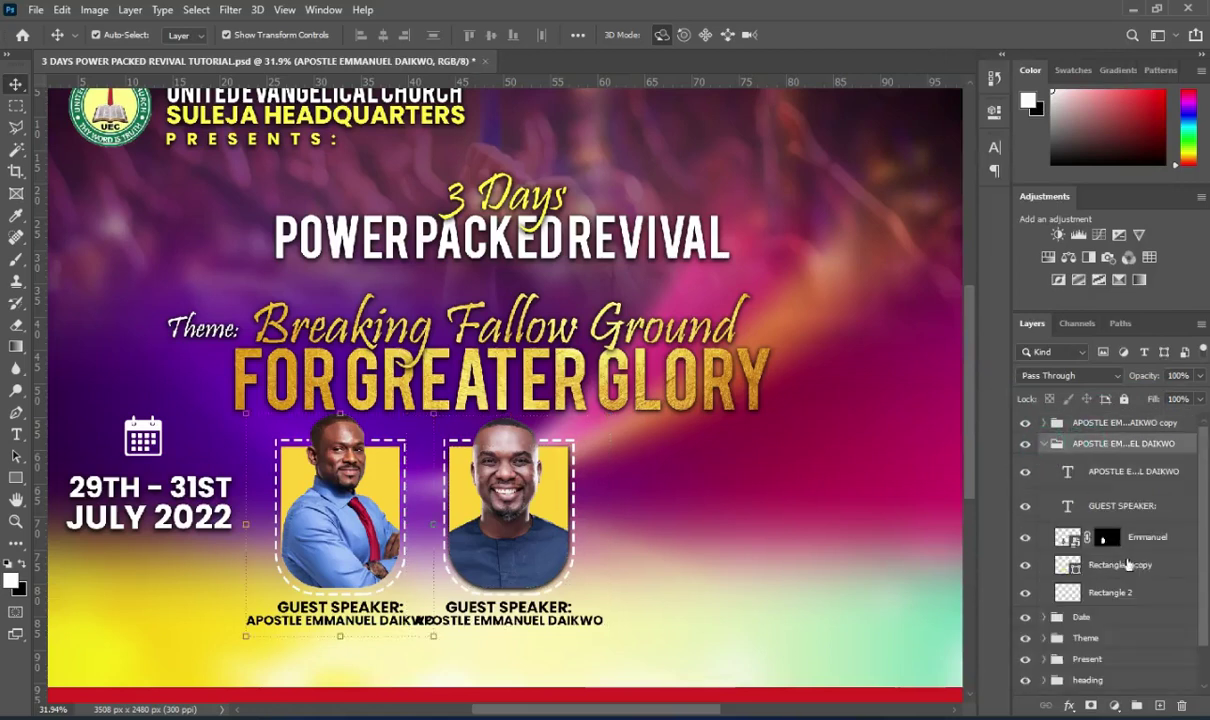
left_click(1111, 566)
right_click(1111, 566)
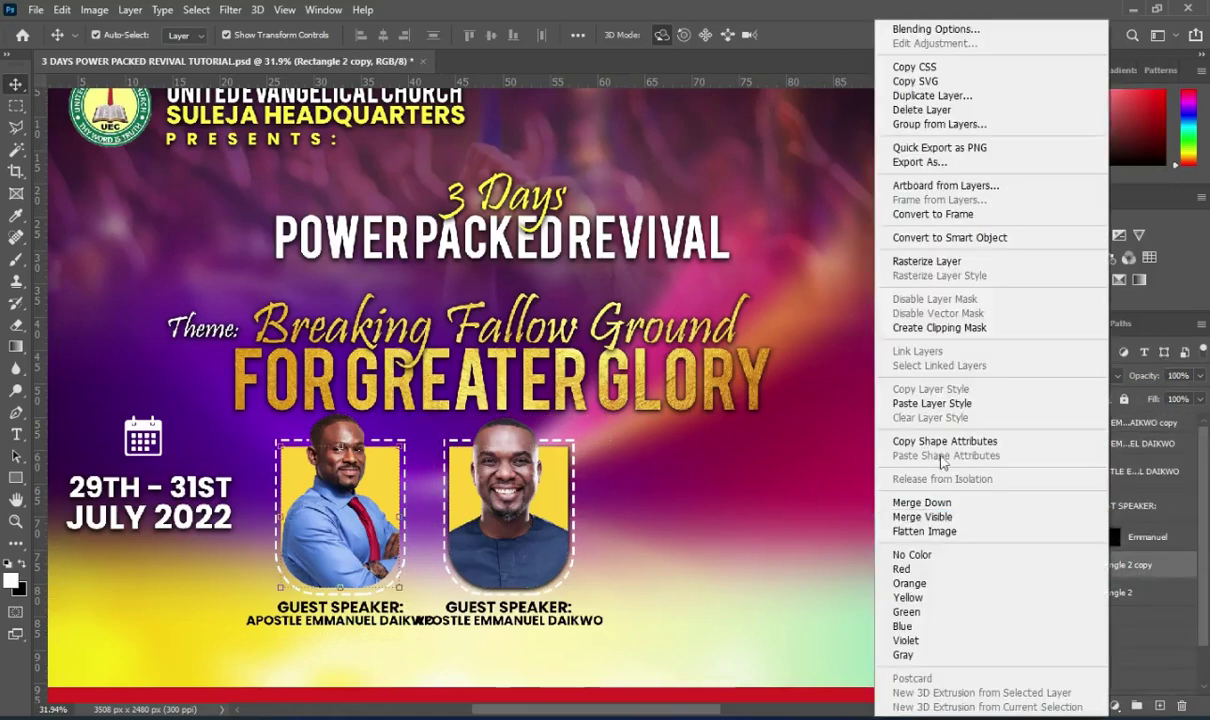
left_click(930, 403)
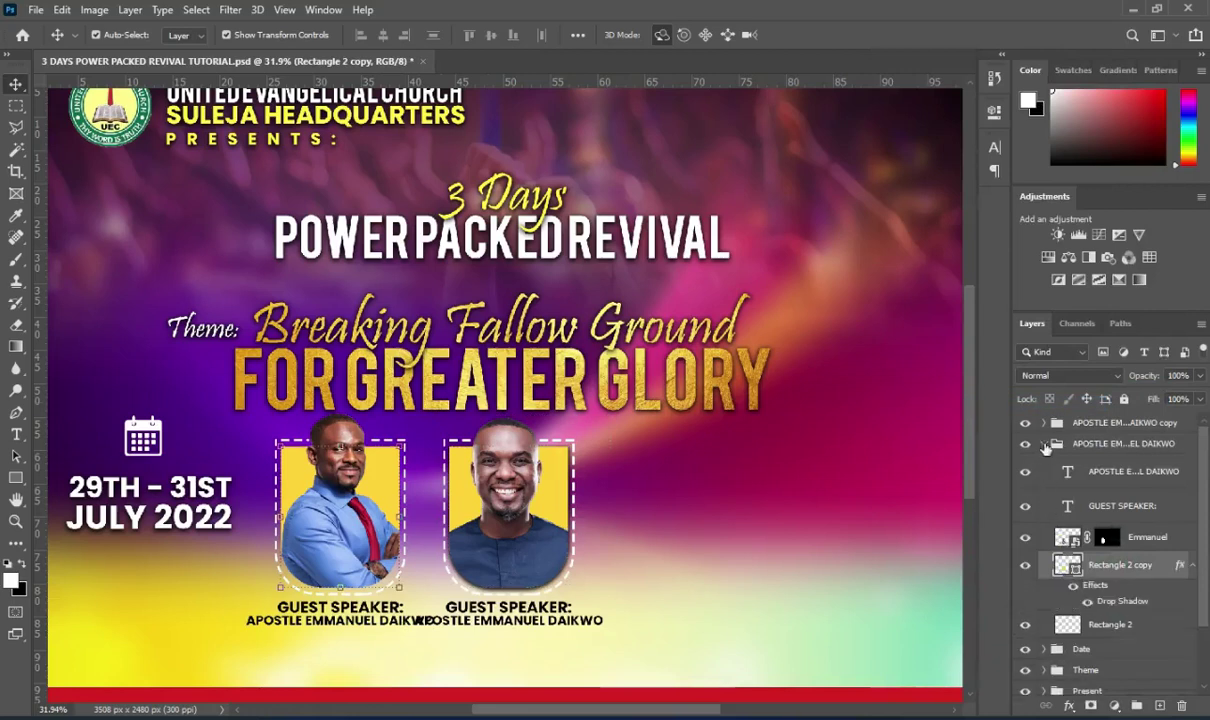
left_click(1045, 445)
- Replace the second speaker's caption with "SUPERINTENDENT:" copied from the Notepad text and scale it to about 91.5%
left_click(1080, 423)
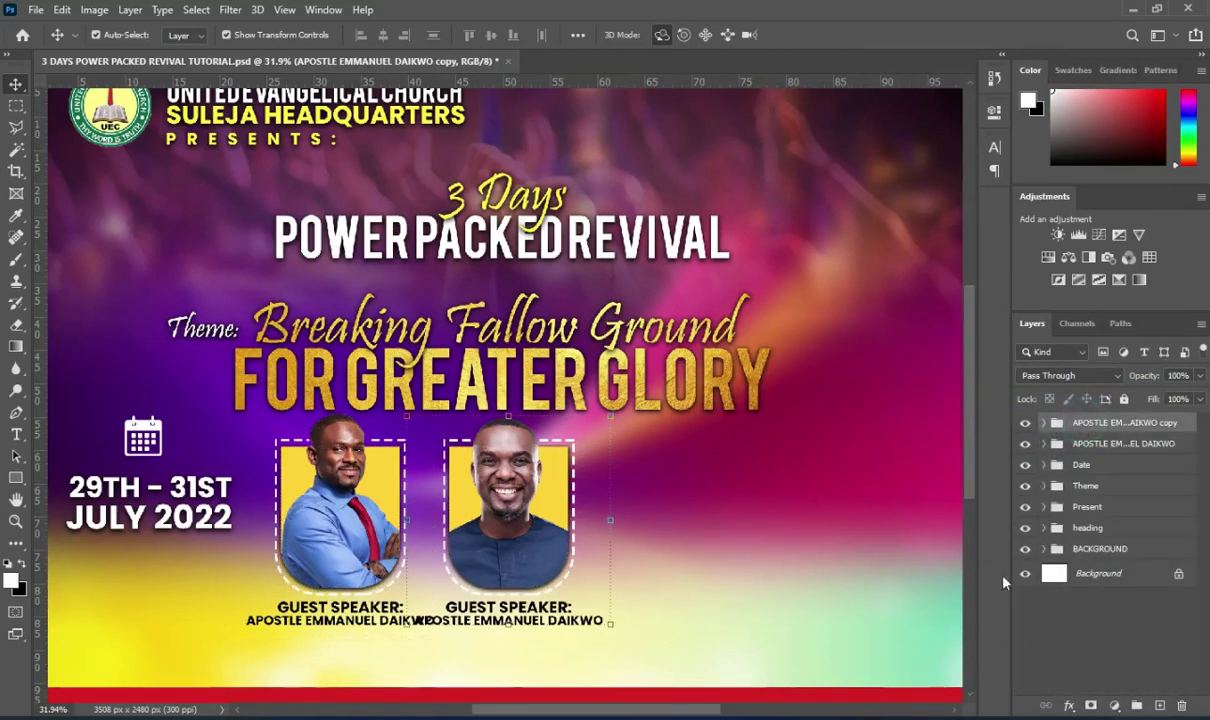
key("alt+Tab")
left_click(378, 410)
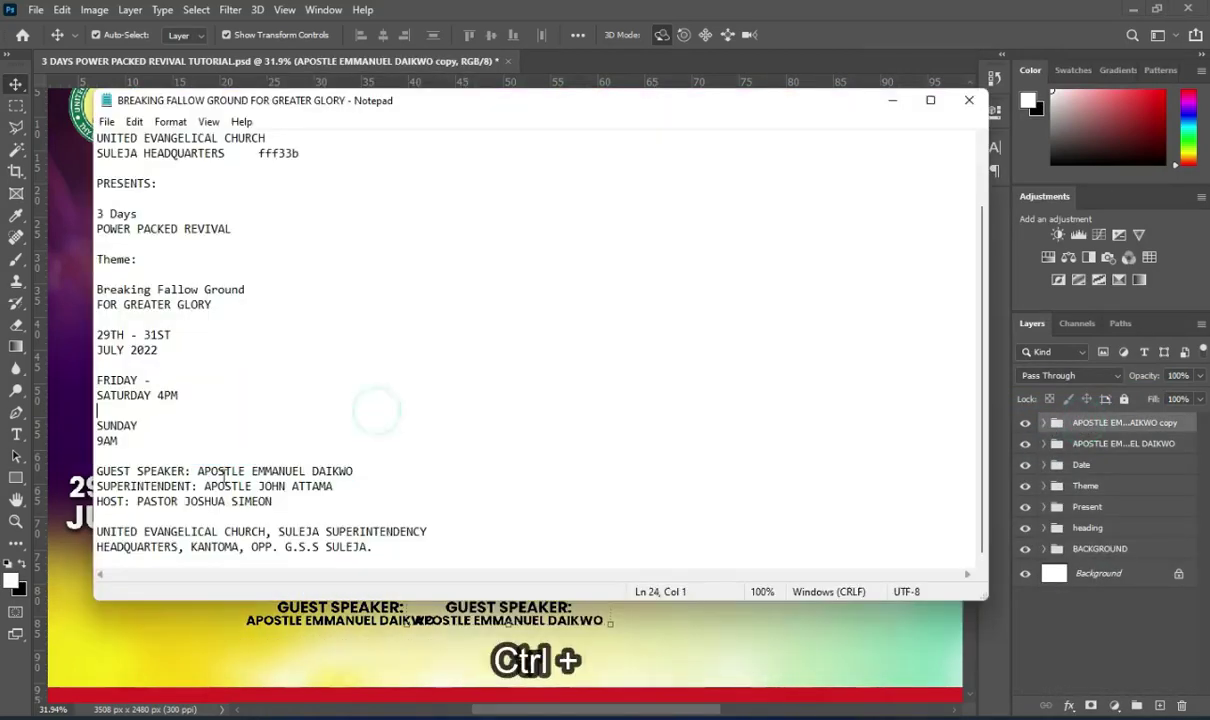
left_click_drag(197, 487, 97, 486)
key("ctrl+c")
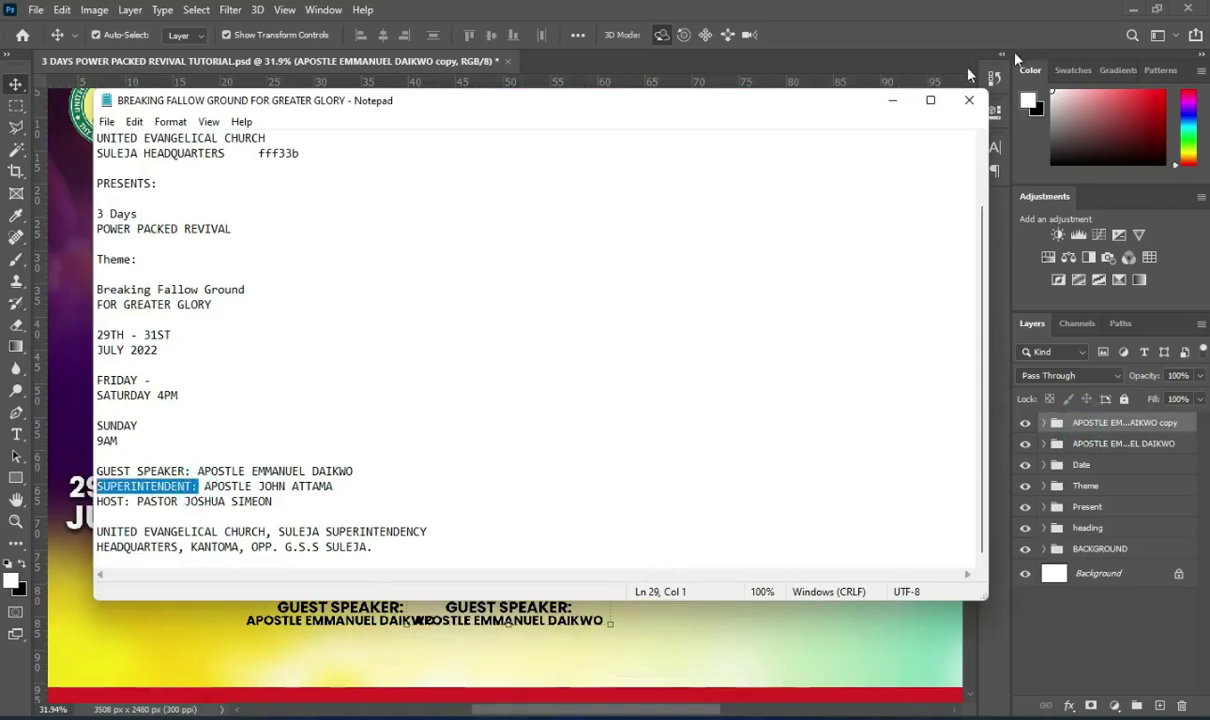
key("alt+Tab")
scroll(508, 605, "up", 3)
left_click(508, 604)
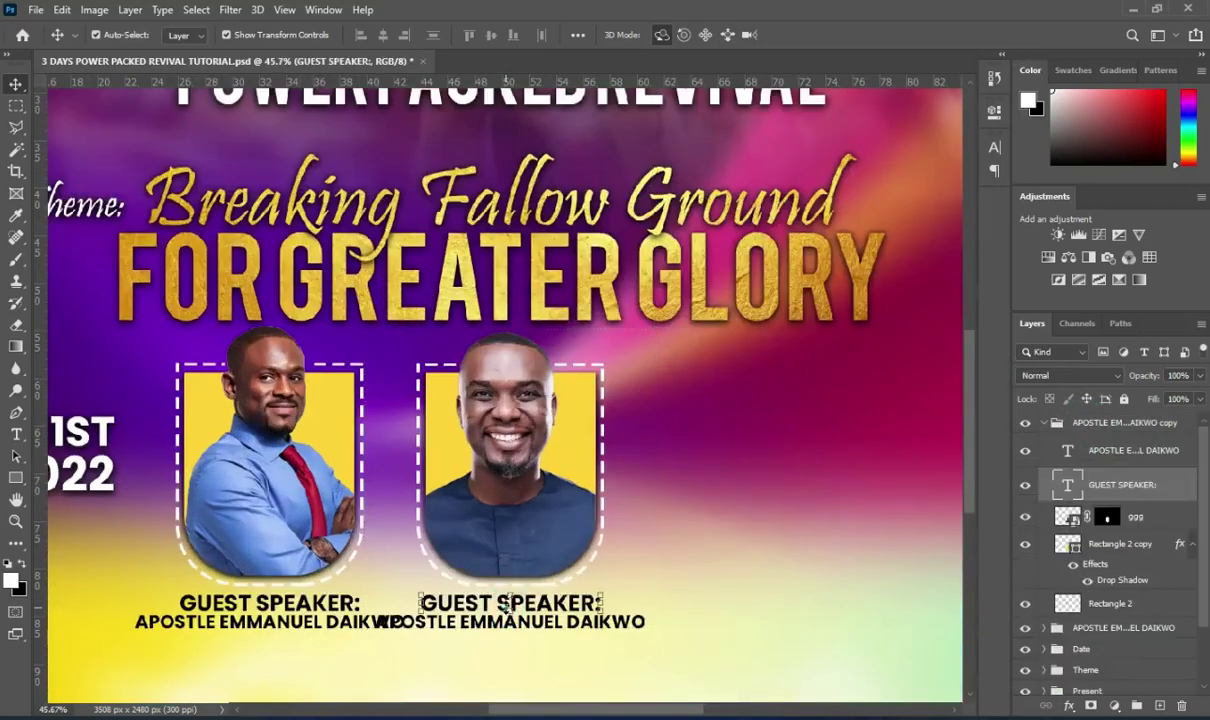
double_click(483, 601)
key("ctrl+v")
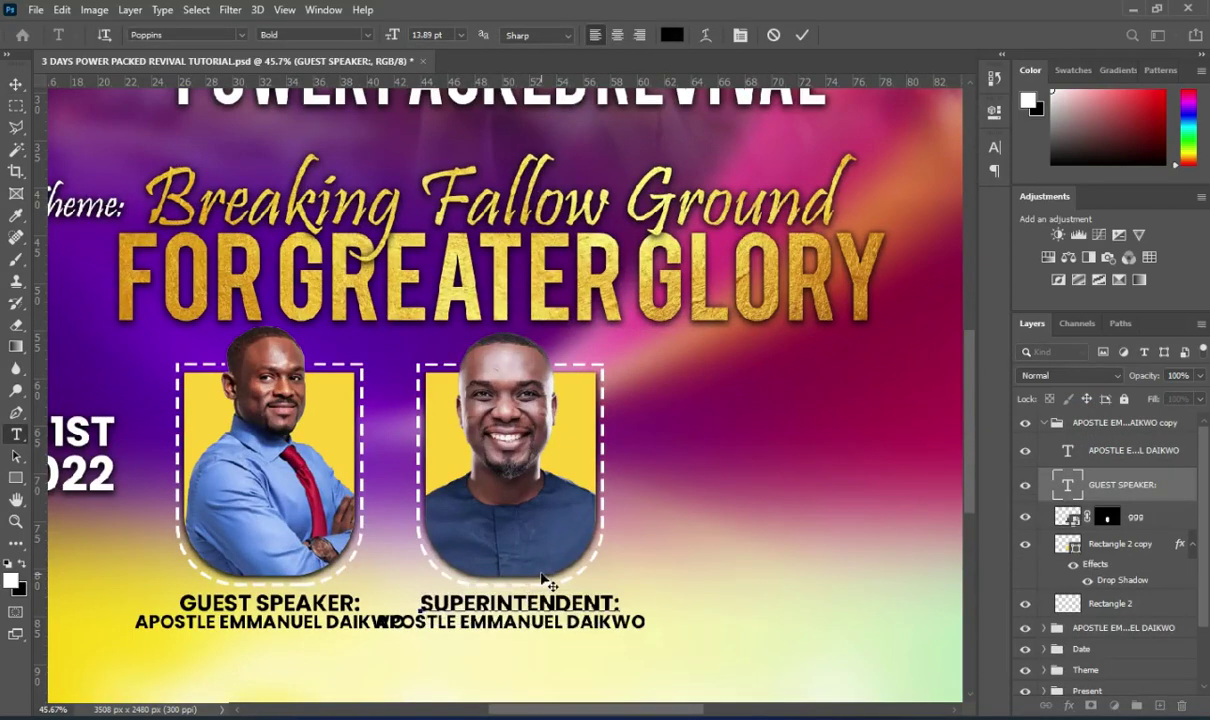
left_click(800, 37)
key("ctrl+t")
left_click(830, 38)
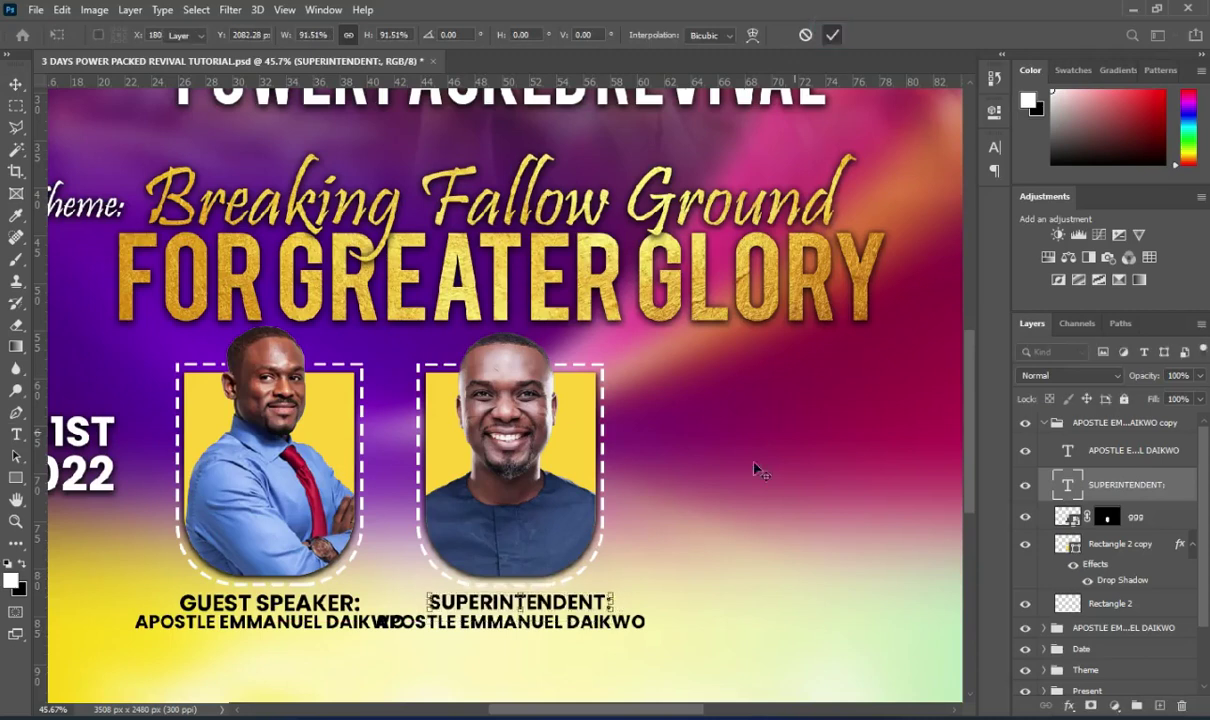
scroll(684, 430, "down", 3)
left_click(600, 692)
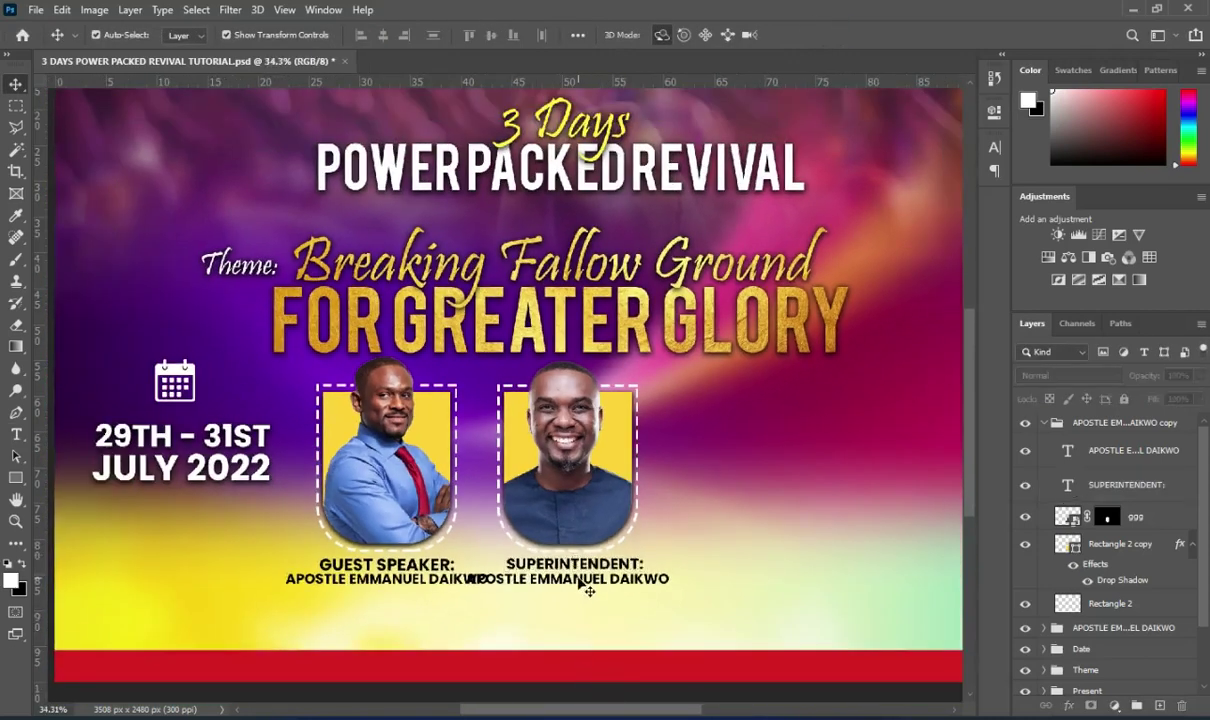
- Replace the name under the "SUPERINTENDENT:" caption with the superintendent's name copied from the Notepad text
double_click(580, 580)
key("alt+Tab")
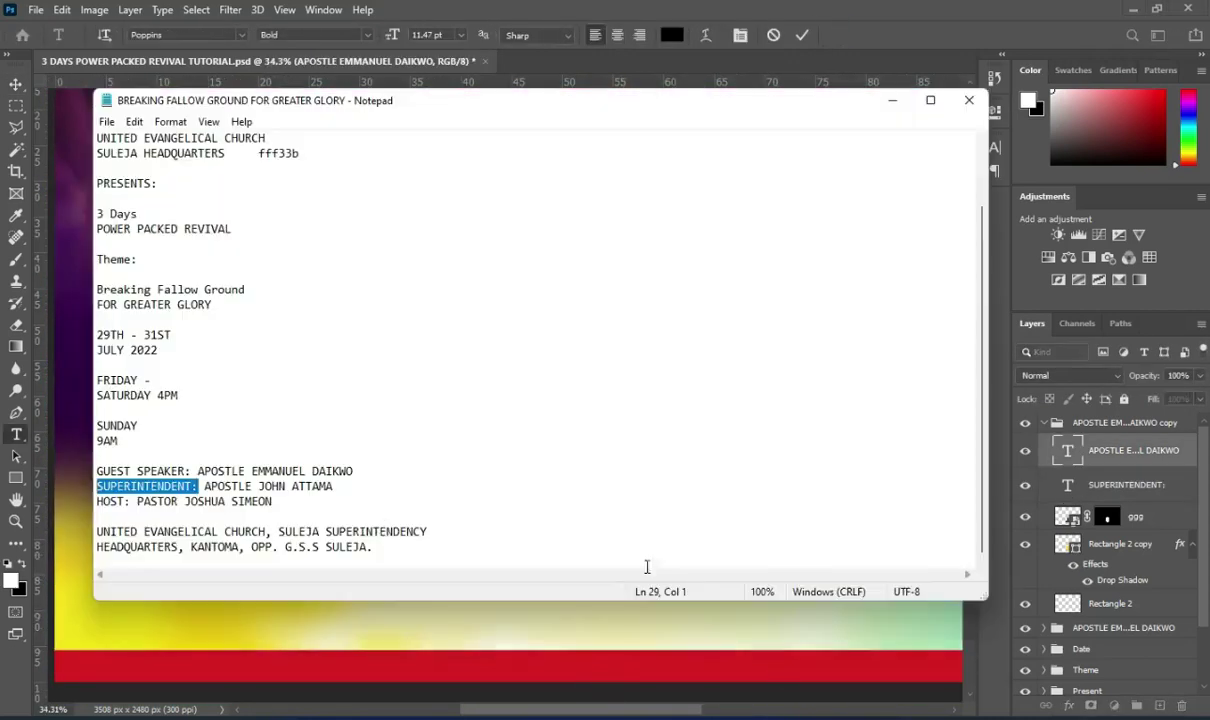
key("ctrl+c")
left_click_drag(204, 486, 336, 486)
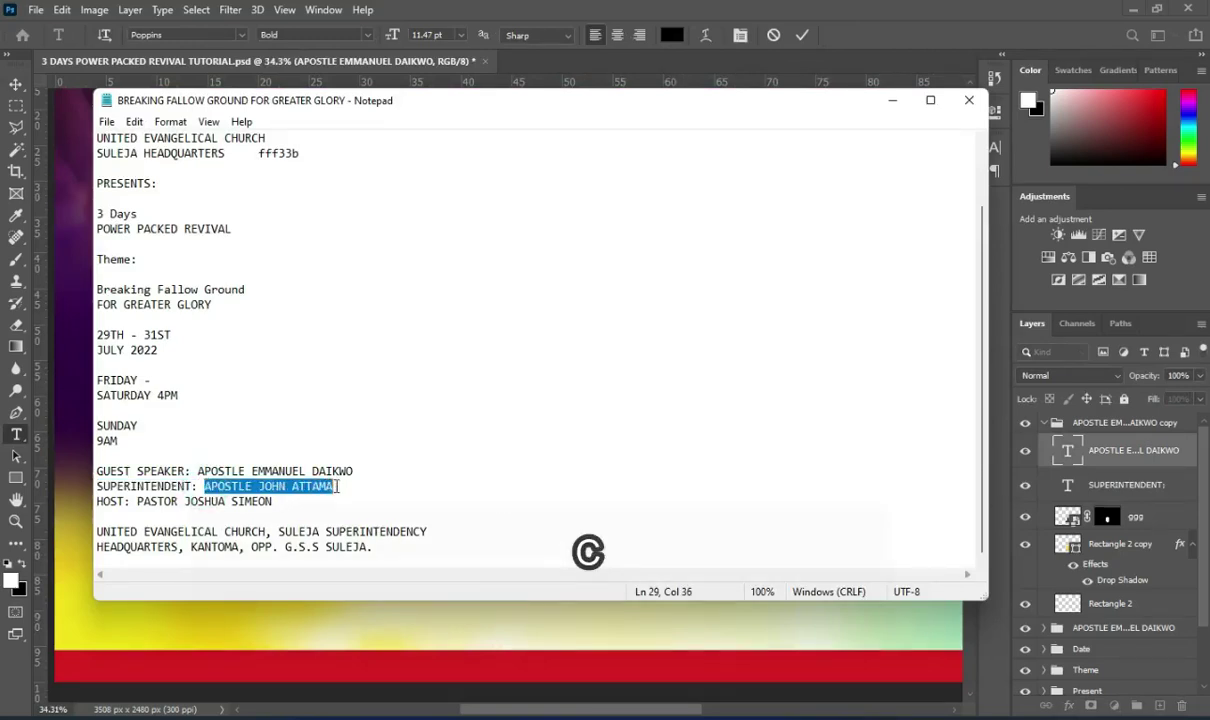
key("ctrl+c")
left_click(893, 100)
key("ctrl+v")
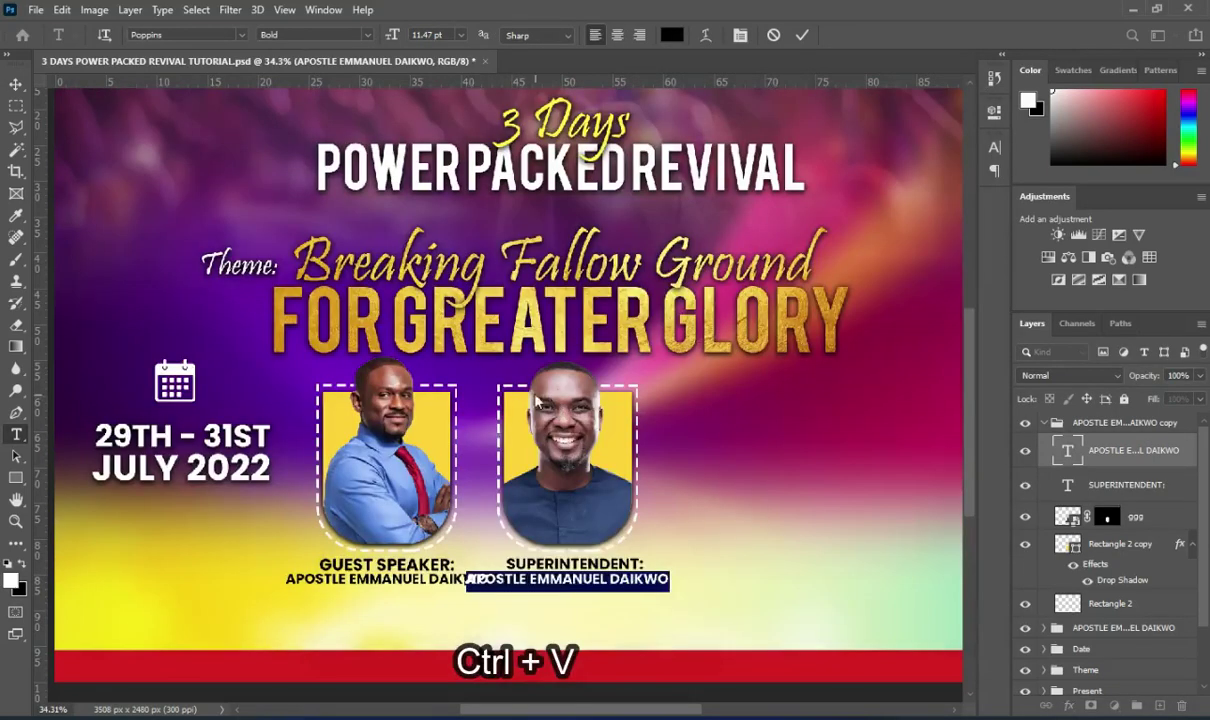
left_click(801, 35)
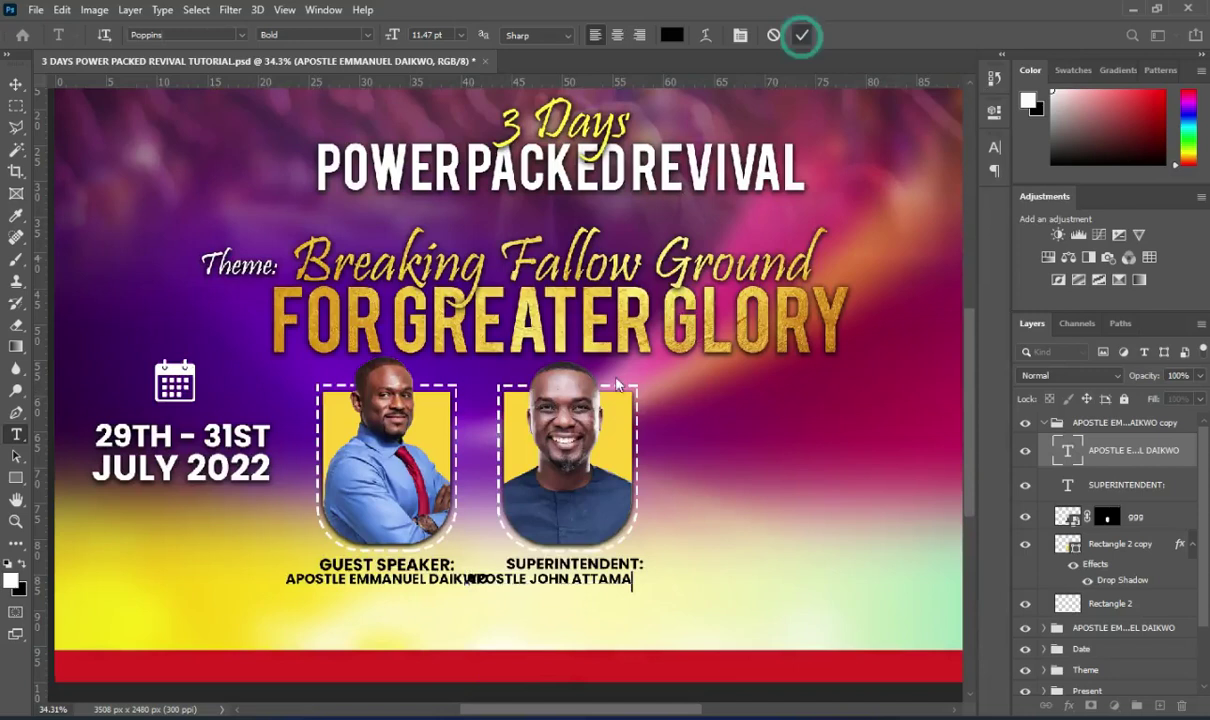
- Centre the superintendent's name beneath its caption and nudge it up closer to the caption
scroll(549, 576, "up", 3)
scroll(573, 590, "up", 2)
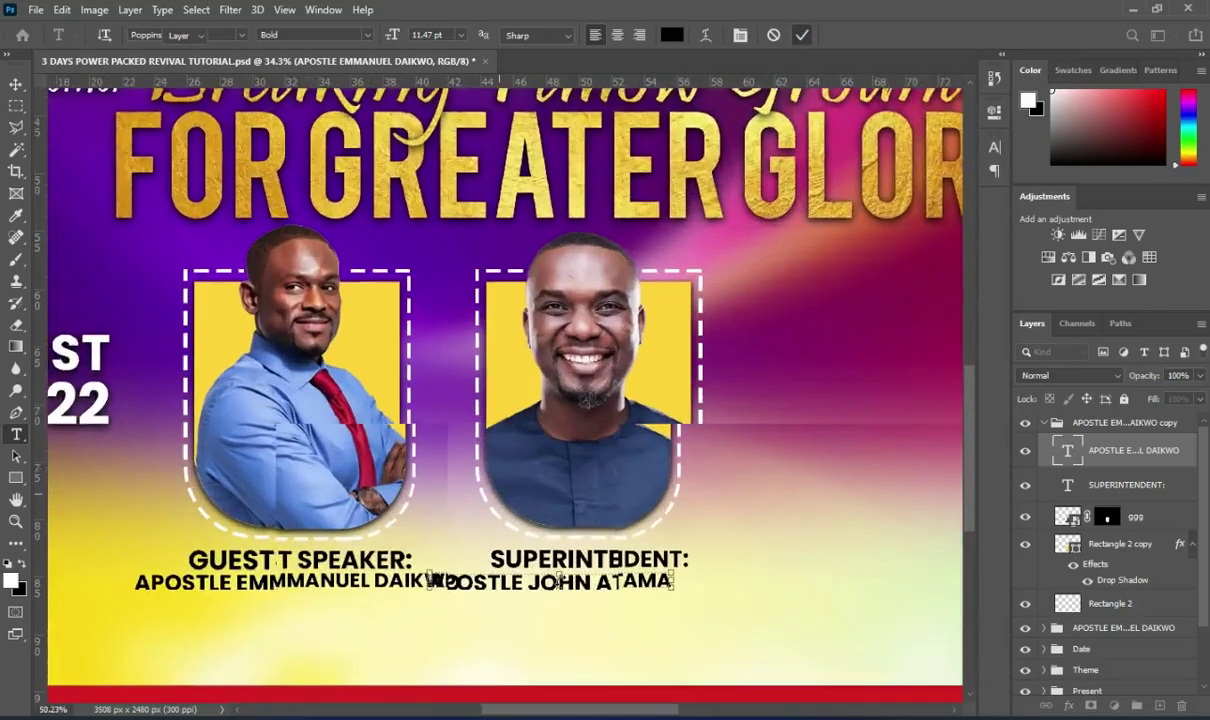
left_click_drag(588, 586, 636, 584)
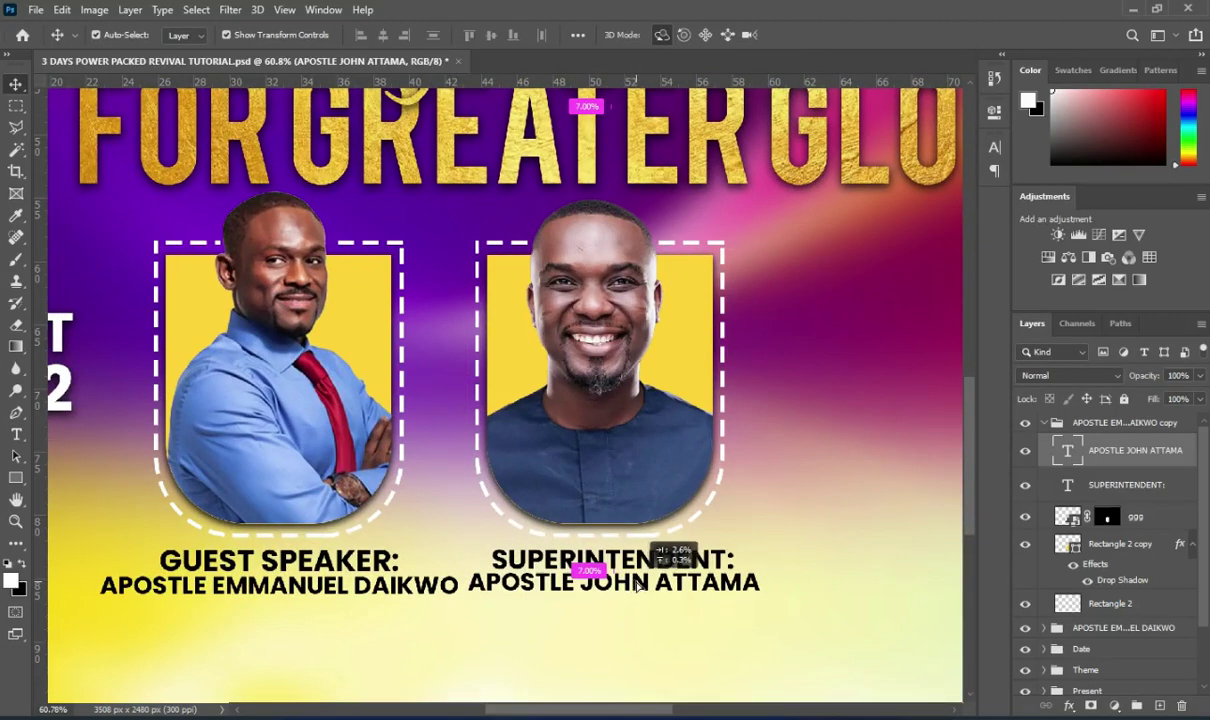
left_click_drag(636, 584, 637, 584)
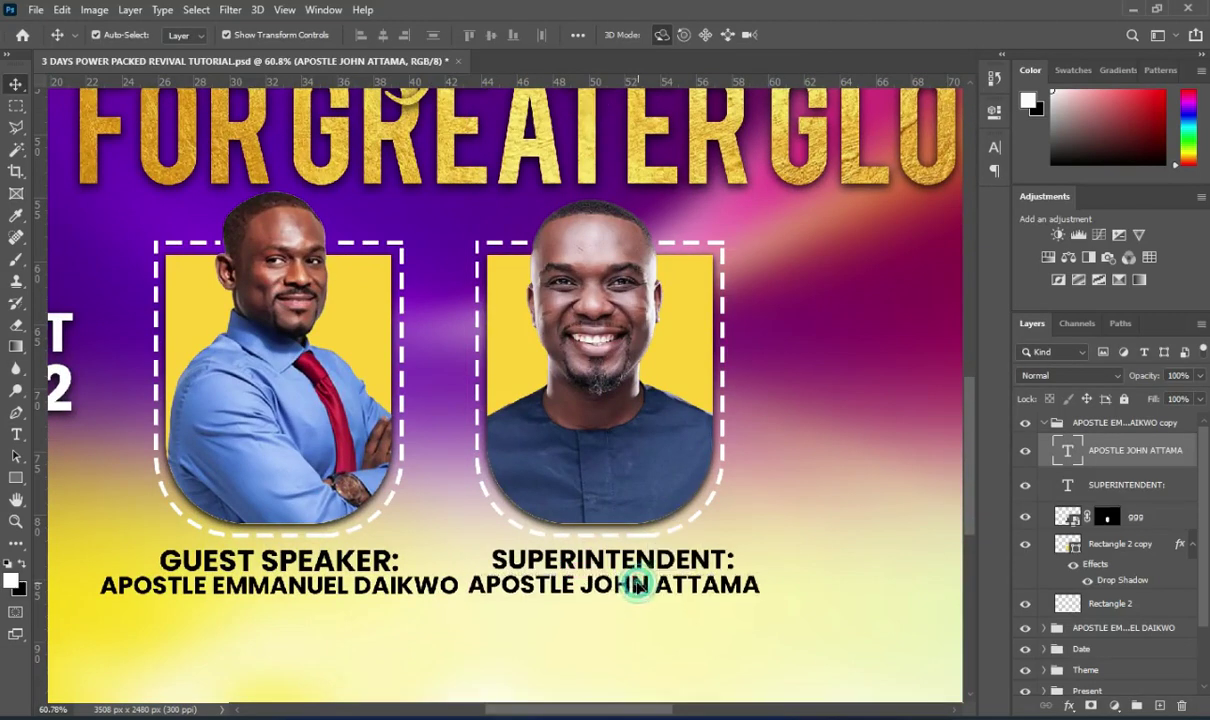
key("Up")
key("Up")
key("Up")
key("Up")
- Scale down the guest speaker's caption and name together, then nudge the caption up to tidy their spacing
left_click(378, 590)
left_click(1159, 686, "shift")
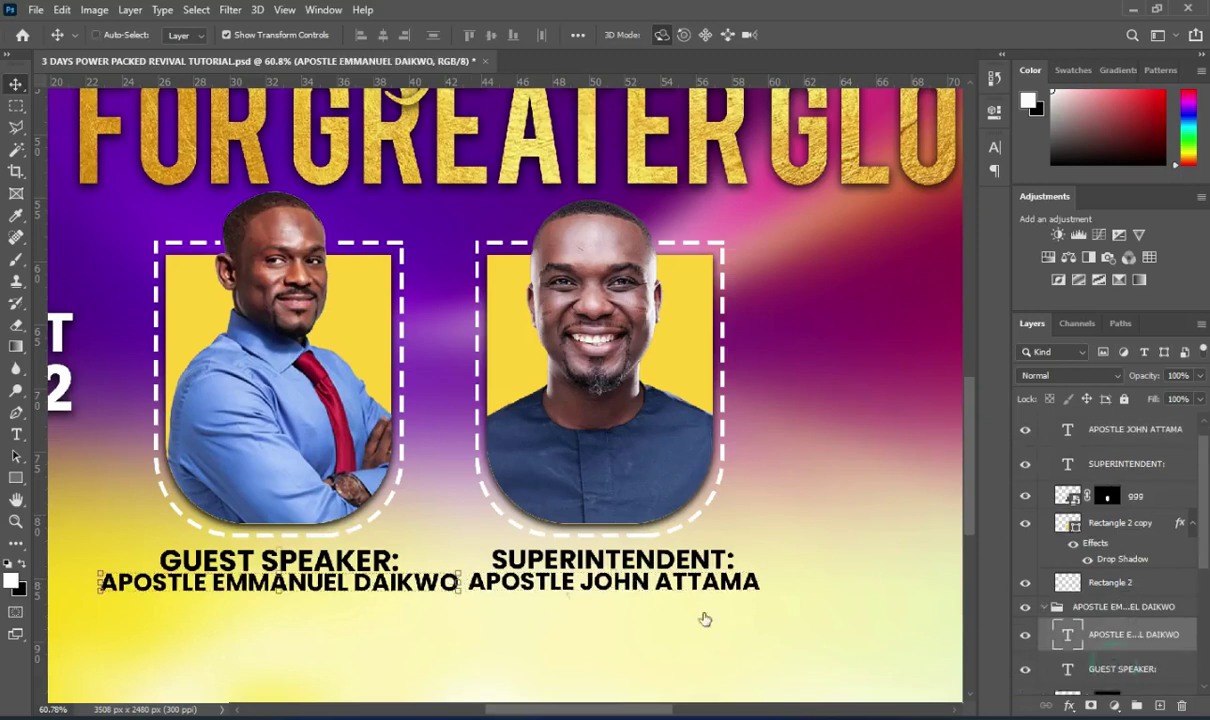
key("ctrl+t")
mouse_move(448, 582)
left_mouse_down()
mouse_move(455, 566)
mouse_move(440, 566)
mouse_move(436, 588)
left_mouse_up()
key("Return")
left_click(1108, 643)
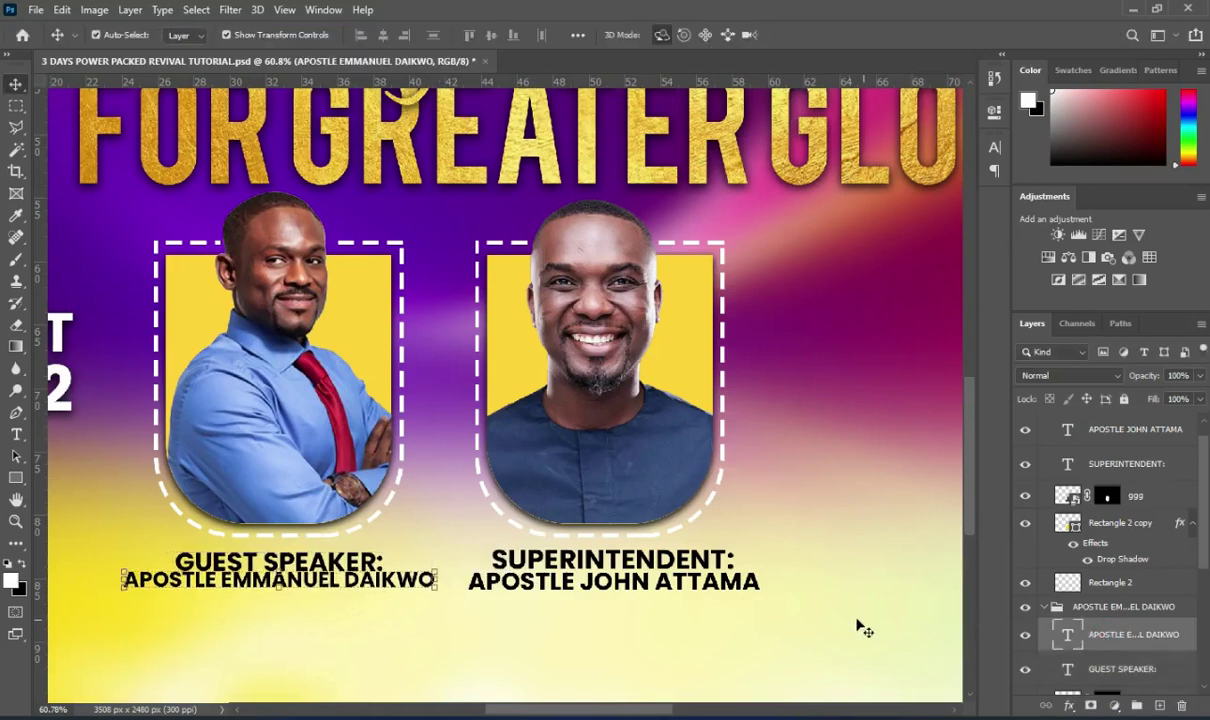
left_click(1090, 668)
key("Up")
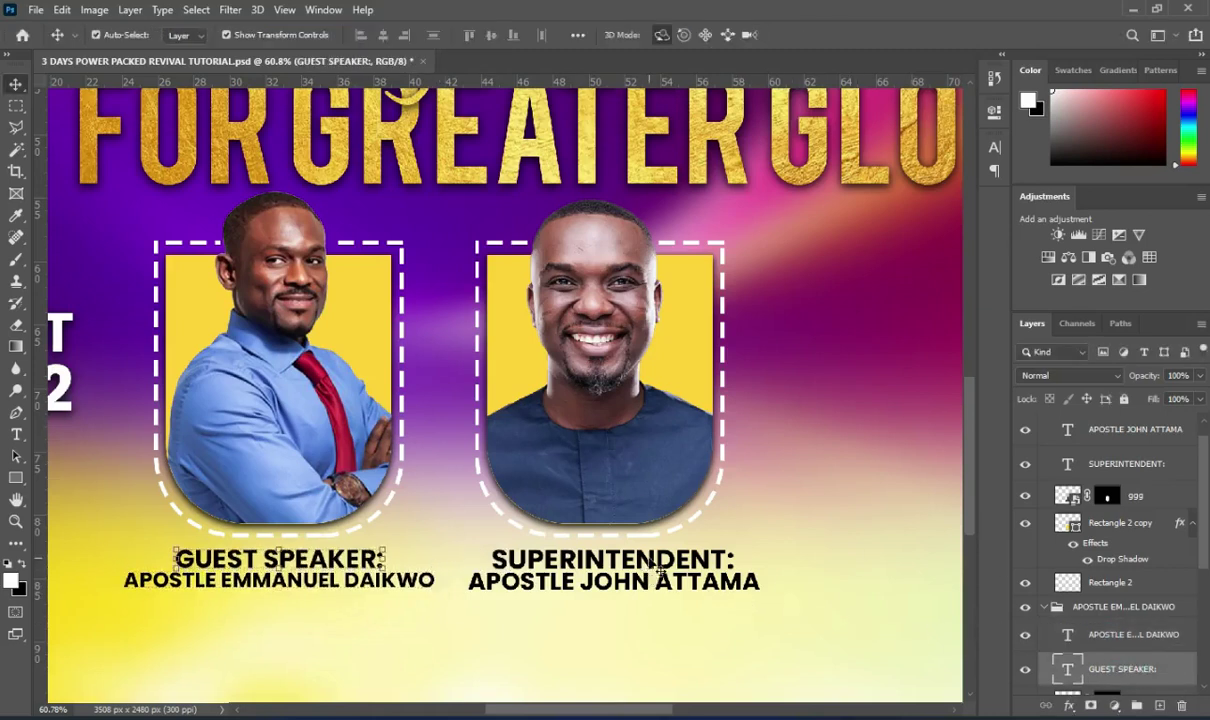
- Collapse the expanded layer groups and rename the second speaker's group with the superintendent's name
left_click(1191, 523)
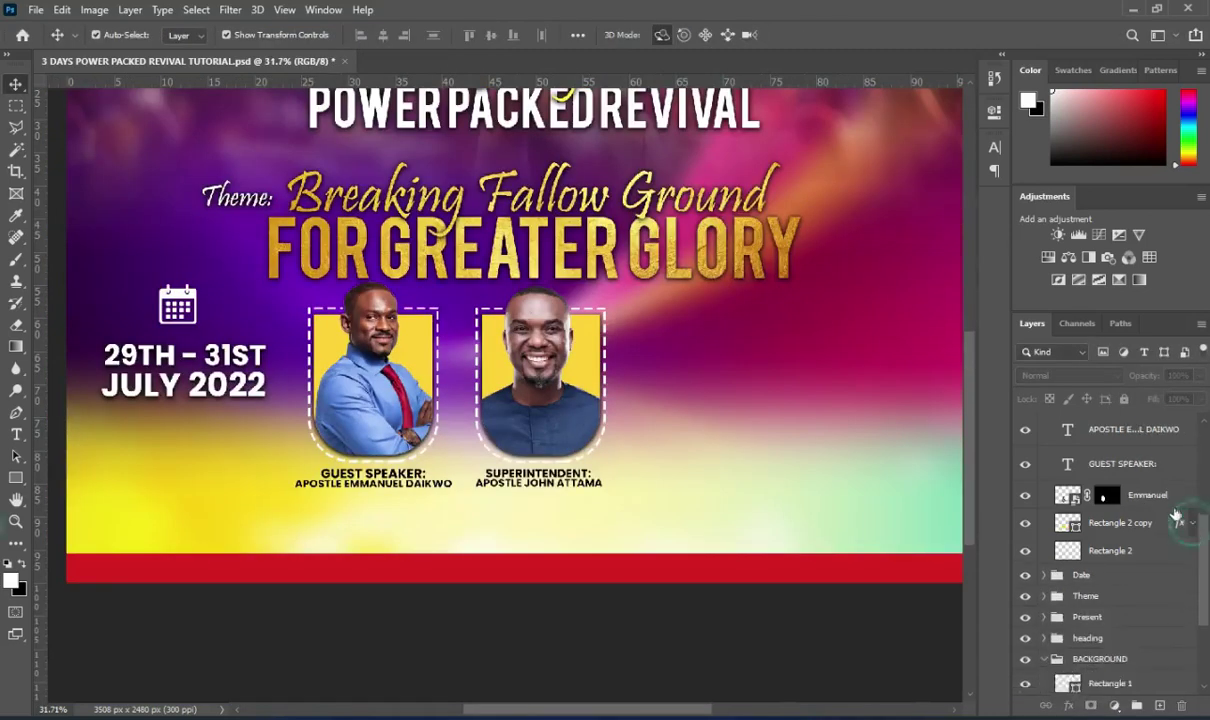
scroll(1100, 500, "up", 2)
left_click(1043, 465)
scroll(1045, 450, "up", 3)
left_click(1043, 423)
left_click(1043, 548)
double_click(1103, 424)
key("ctrl+v")
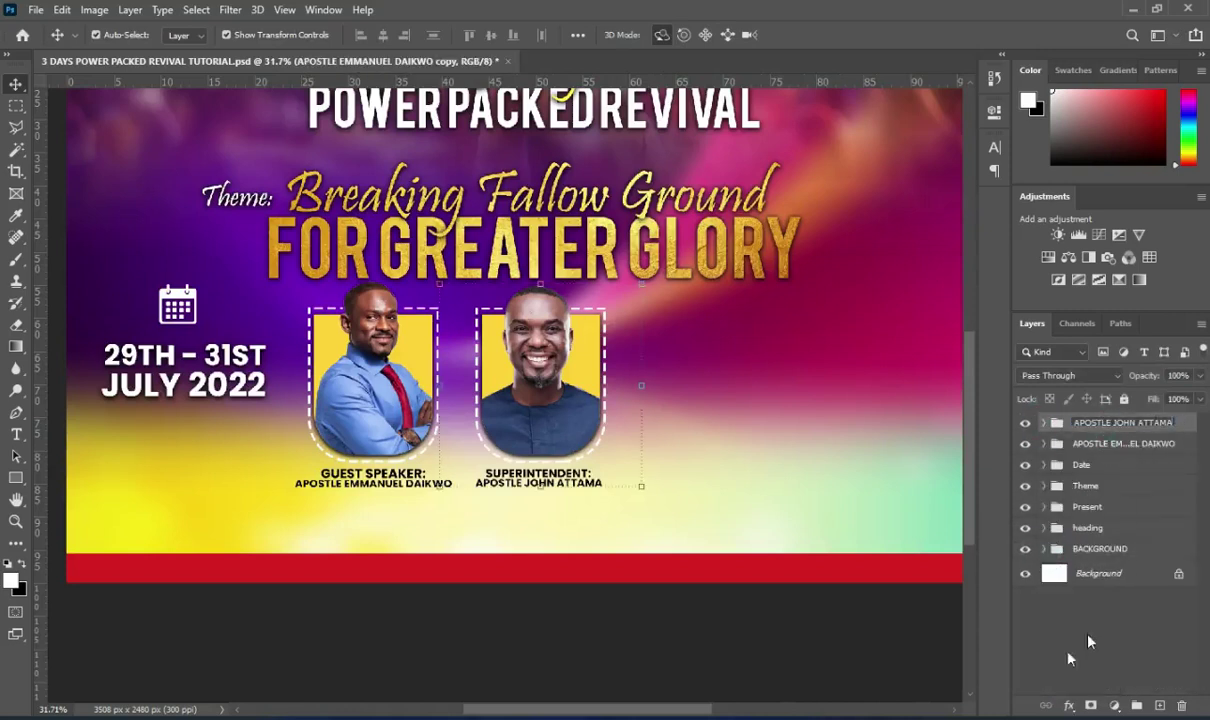
key("Return")
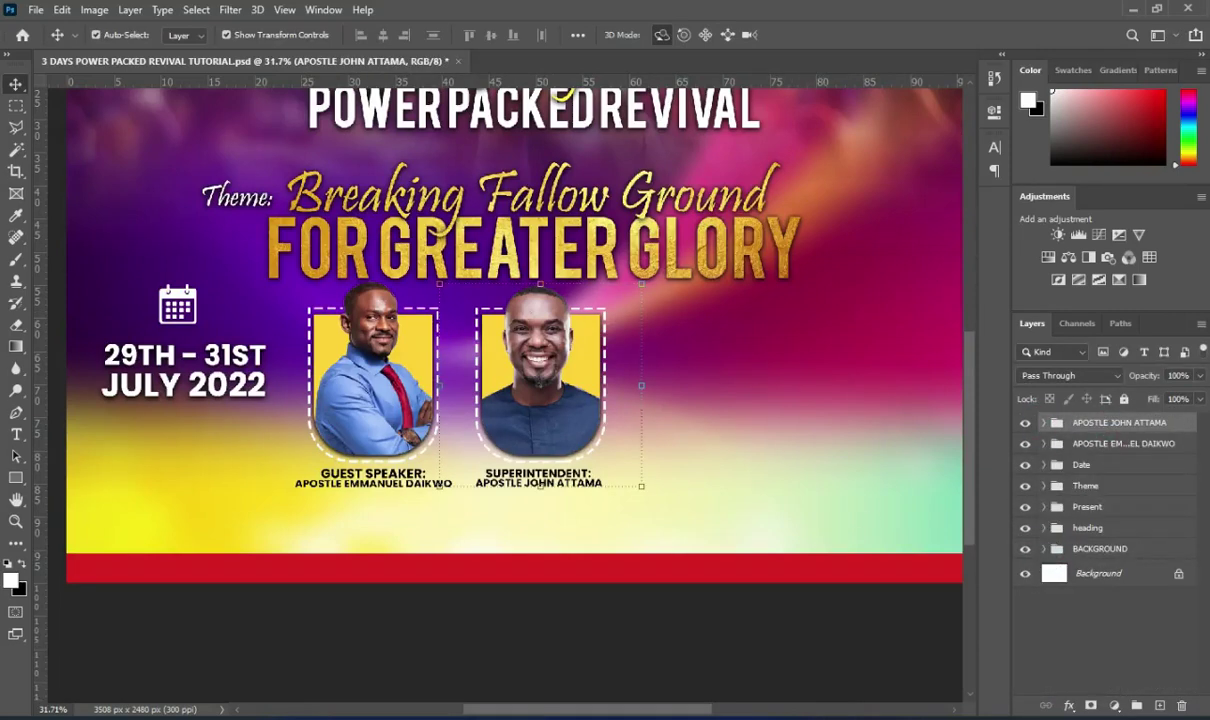
- Duplicate the superintendent's group to the right of the second speaker and delete the portrait inside the copy
key("ctrl+j")
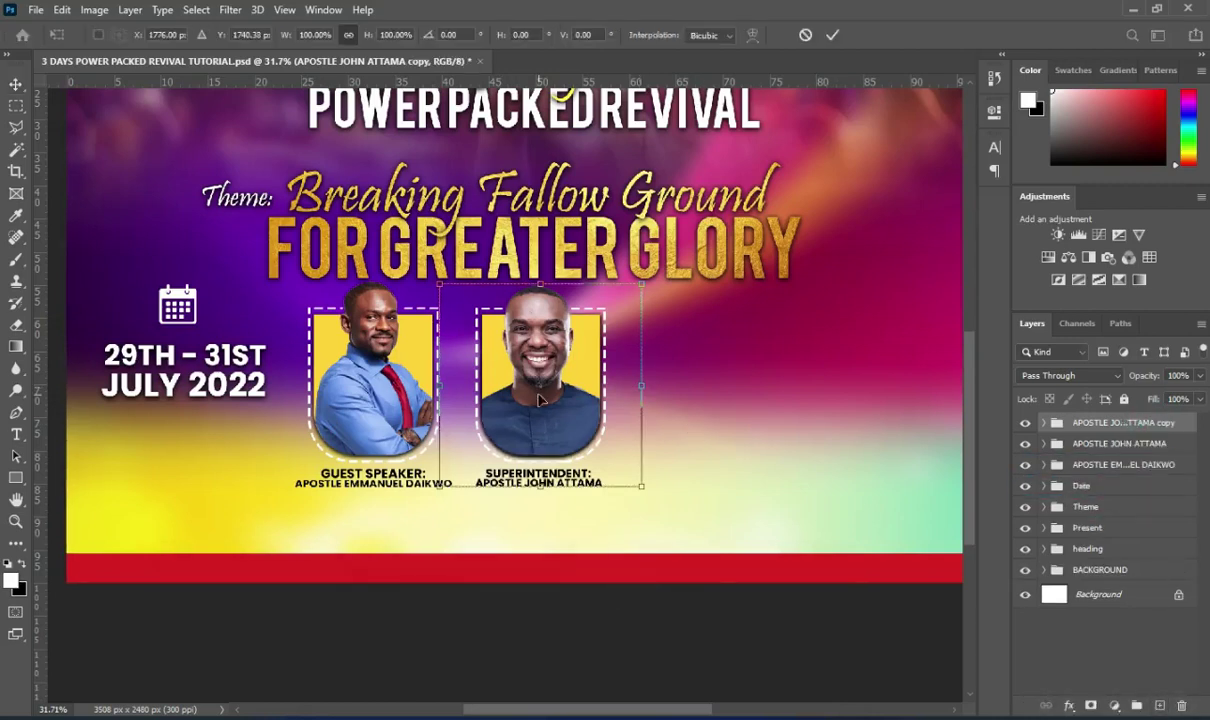
left_click_drag(645, 390, 709, 377)
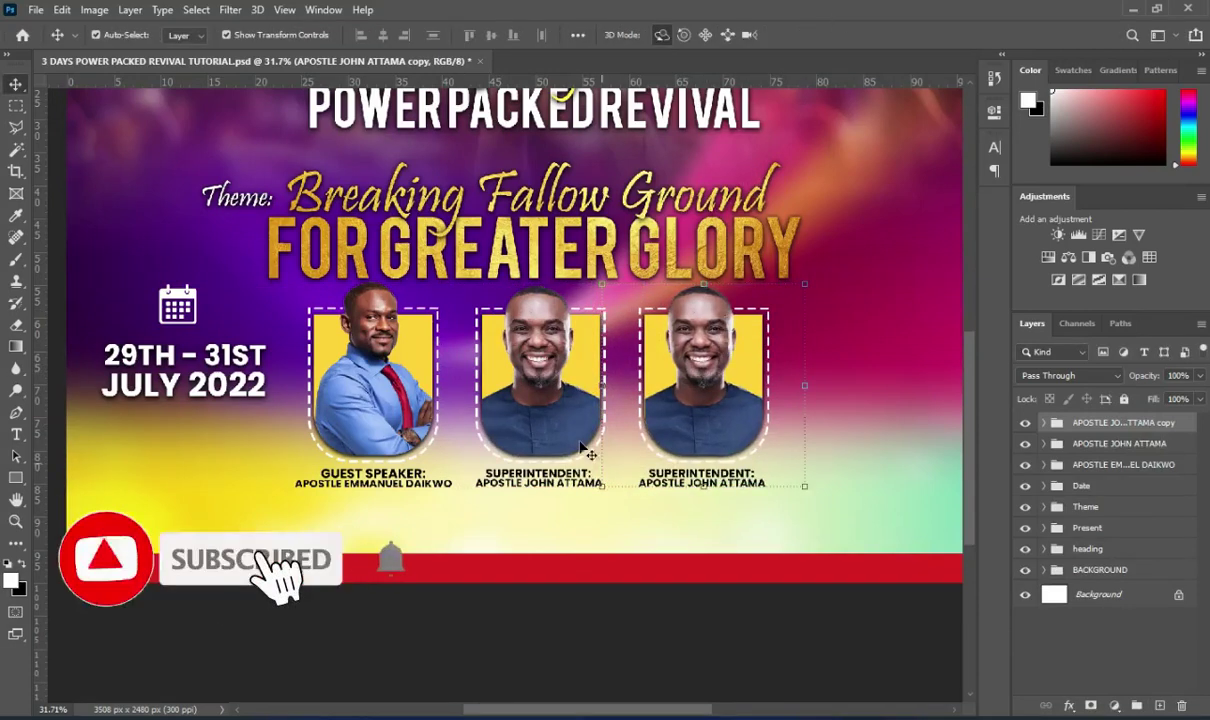
key("ctrl+0")
scroll(603, 540, "up", 2)
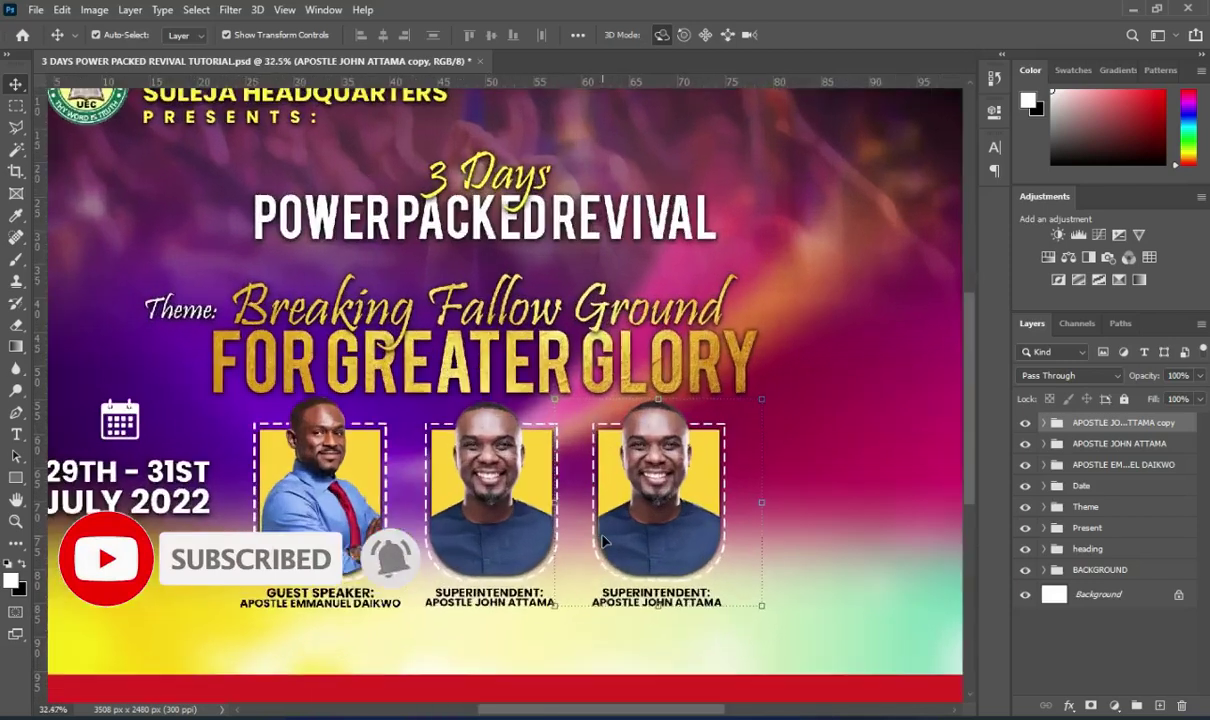
scroll(603, 540, "up", 2)
left_click(638, 462)
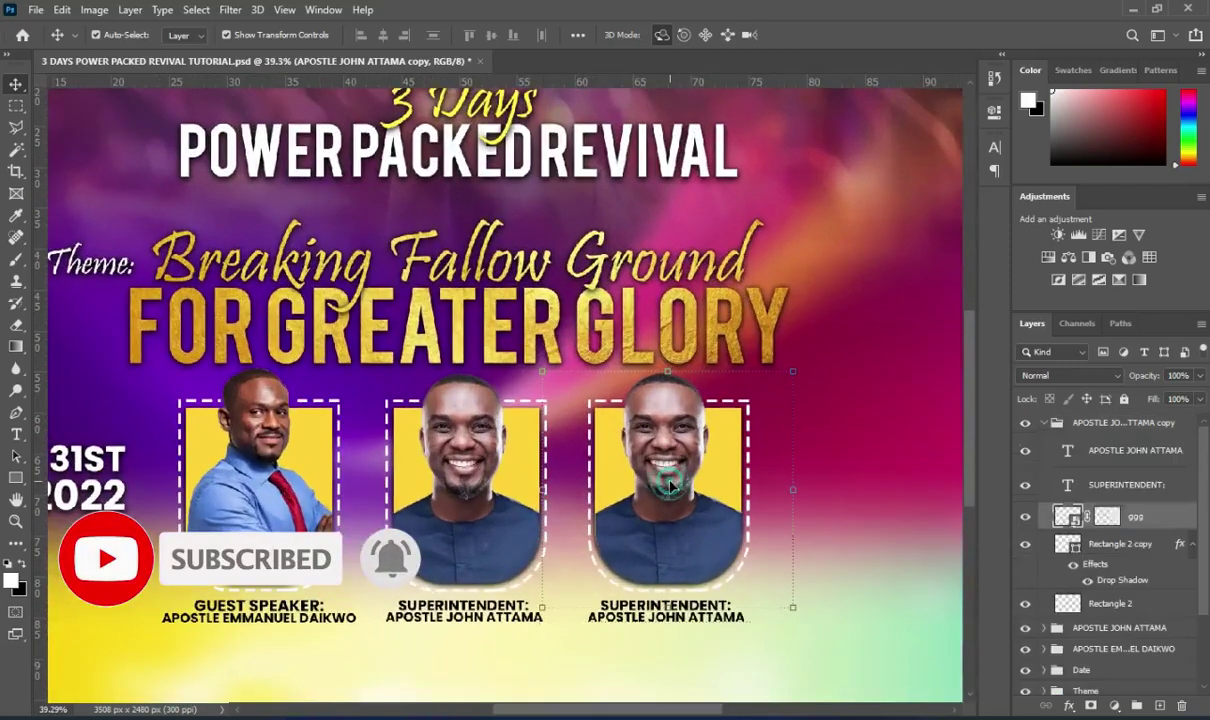
key("Delete")
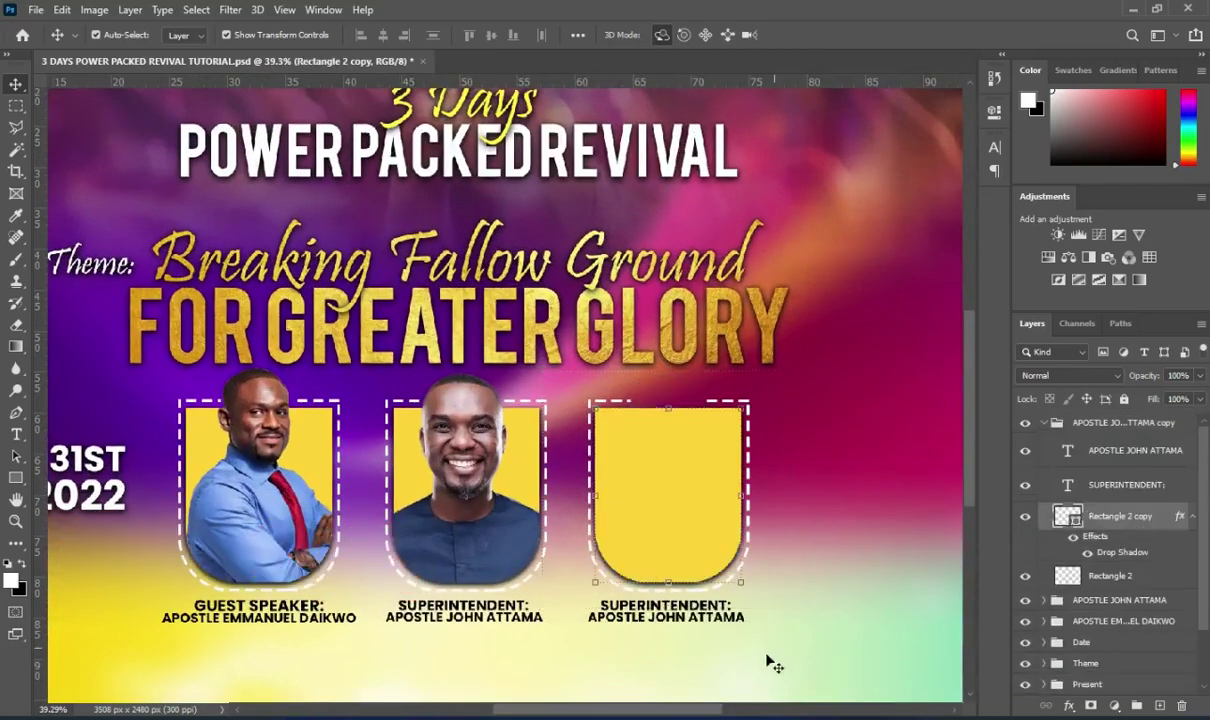
- Place the white-shirt portrait from the UE folder into the third group, scaled to 19.65% and moved over the empty yellow panel
left_click(834, 718)
left_click(834, 718)
left_click(572, 718)
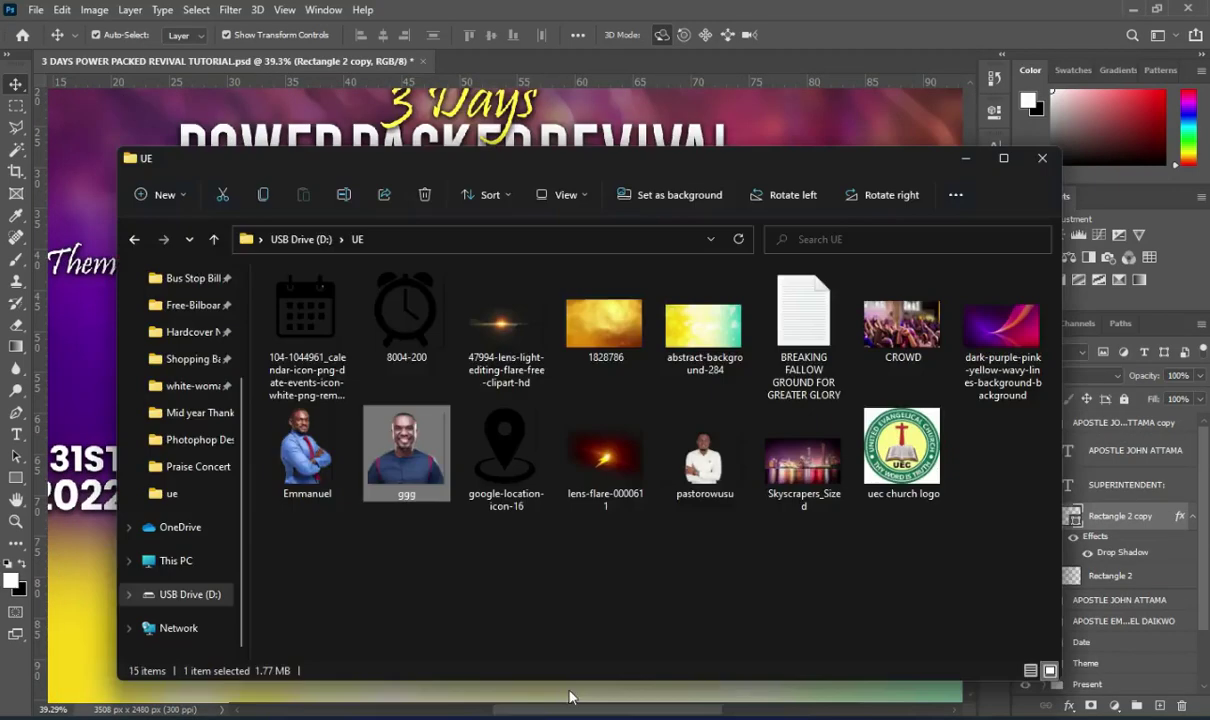
left_click_drag(673, 476, 110, 400)
key("ctrl+0")
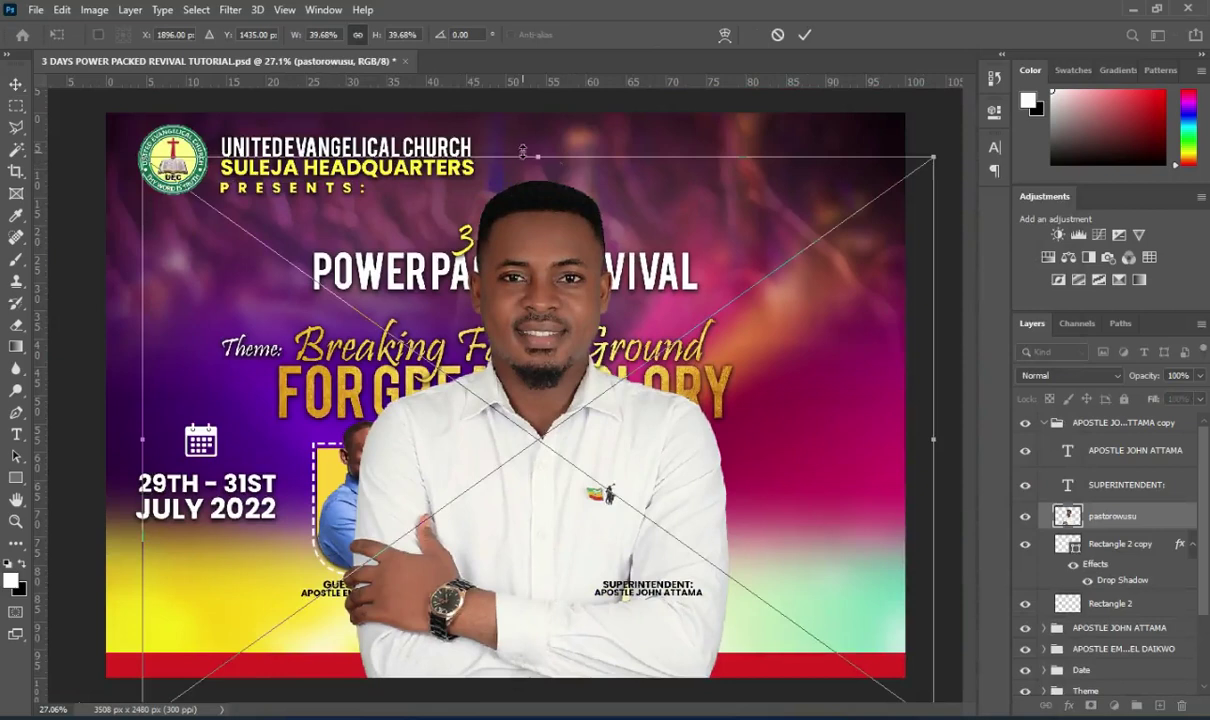
left_click_drag(540, 154, 597, 335)
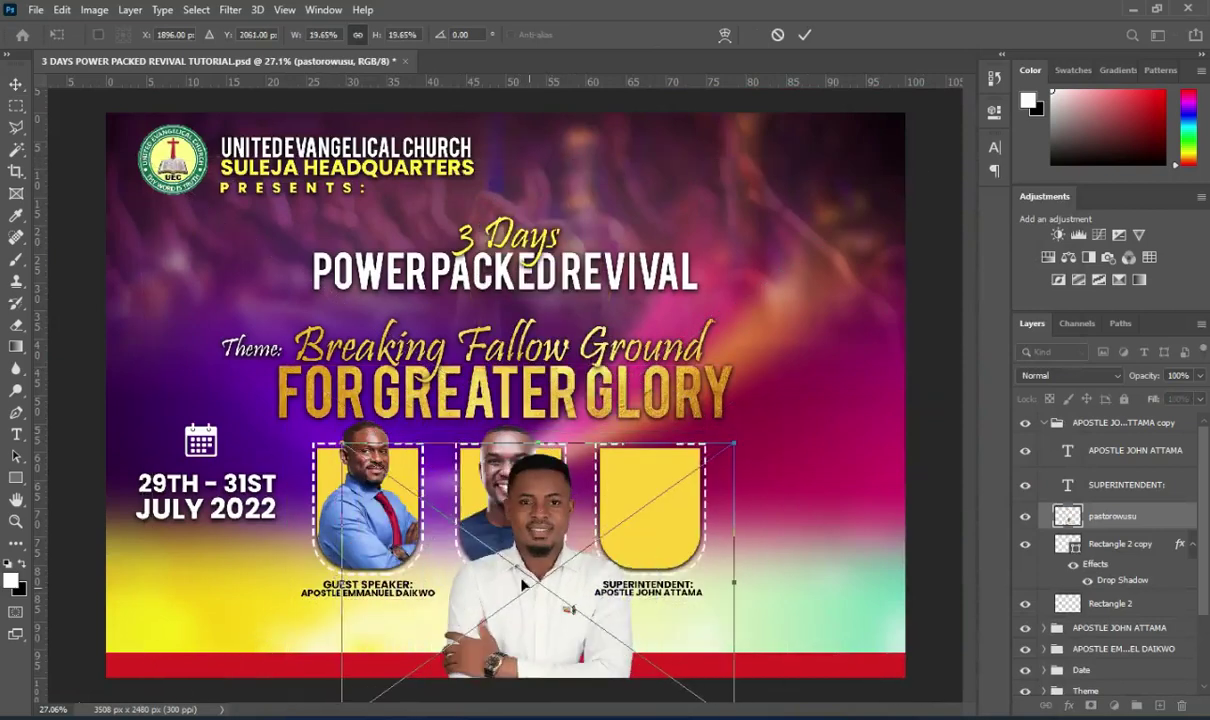
left_click_drag(522, 606, 632, 513)
- Scale the white-shirt portrait down to about 12.1% to fit the third panel, and collapse that panel's effects list
scroll(632, 513, "up", 1)
scroll(632, 513, "up", 2)
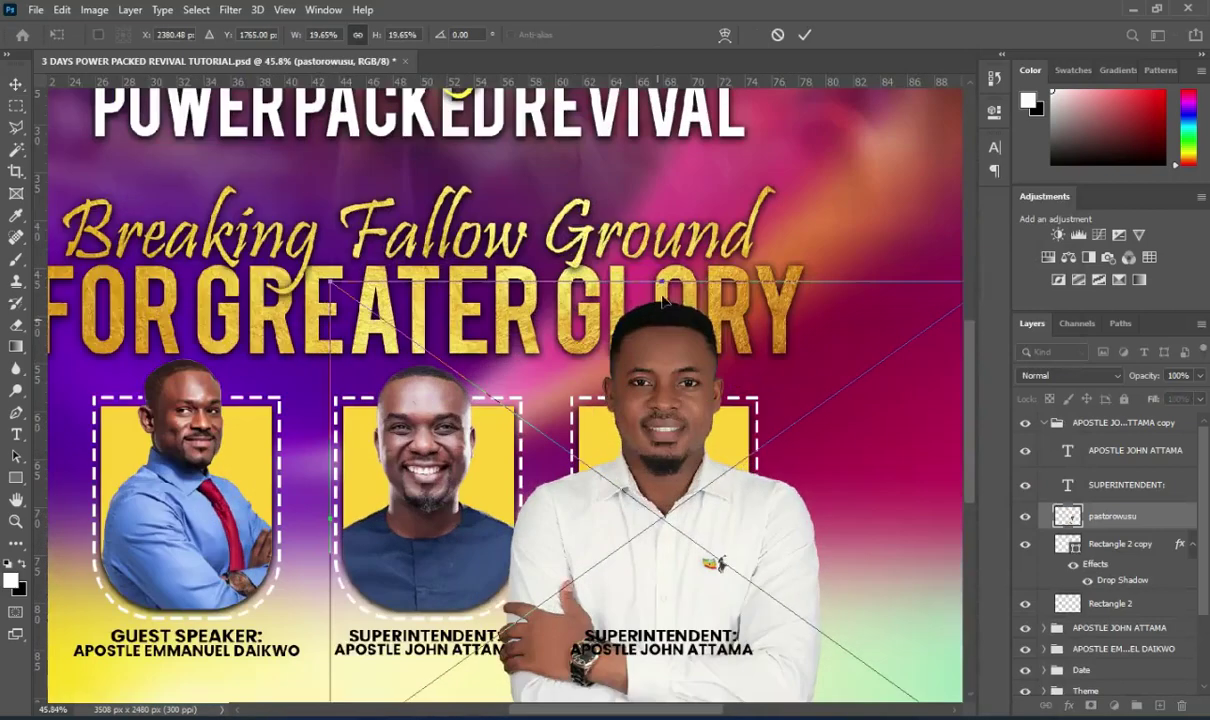
left_click_drag(662, 282, 668, 368)
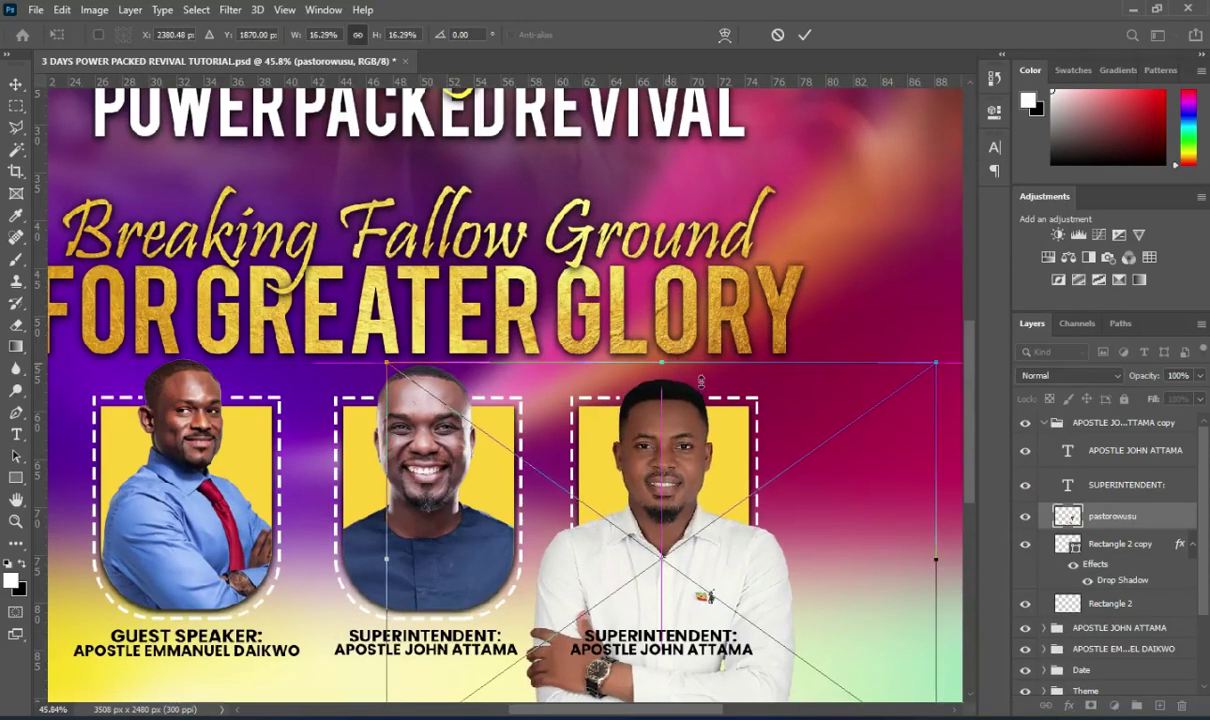
scroll(790, 690, "down", 2)
scroll(908, 542, "down", 3)
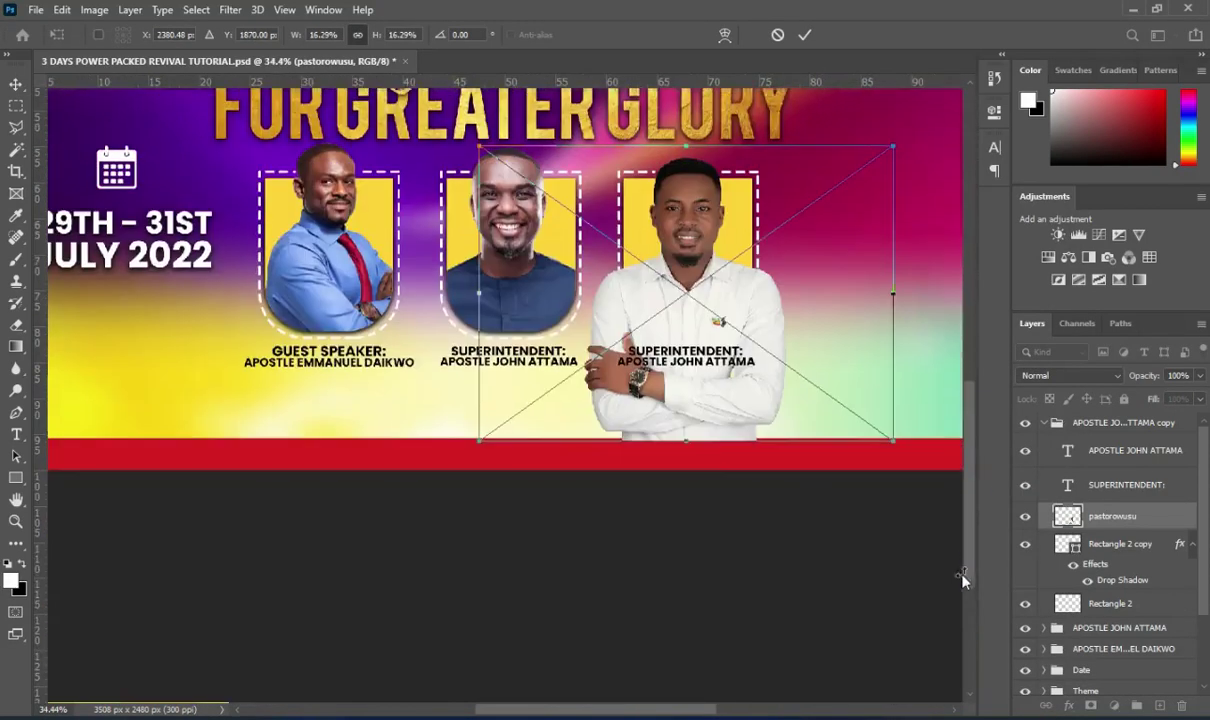
left_click_drag(689, 441, 690, 385)
scroll(724, 263, "up", 5)
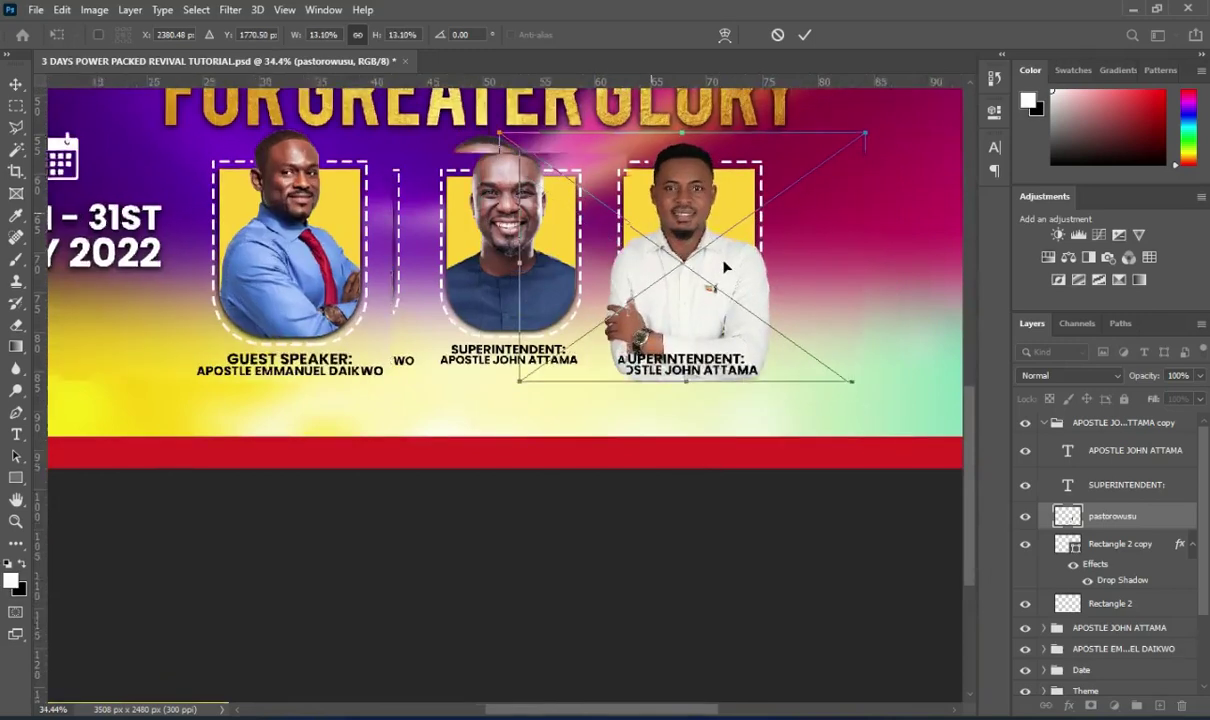
key("Return")
left_click_drag(665, 455, 661, 430)
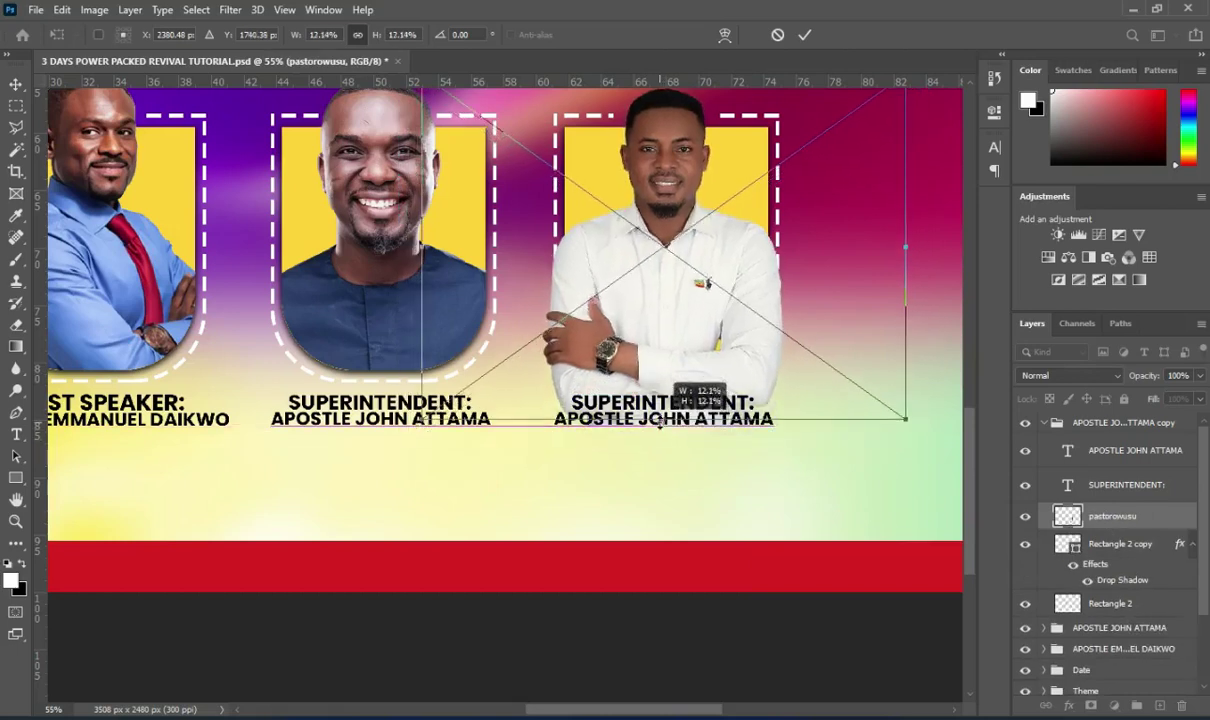
key("Return")
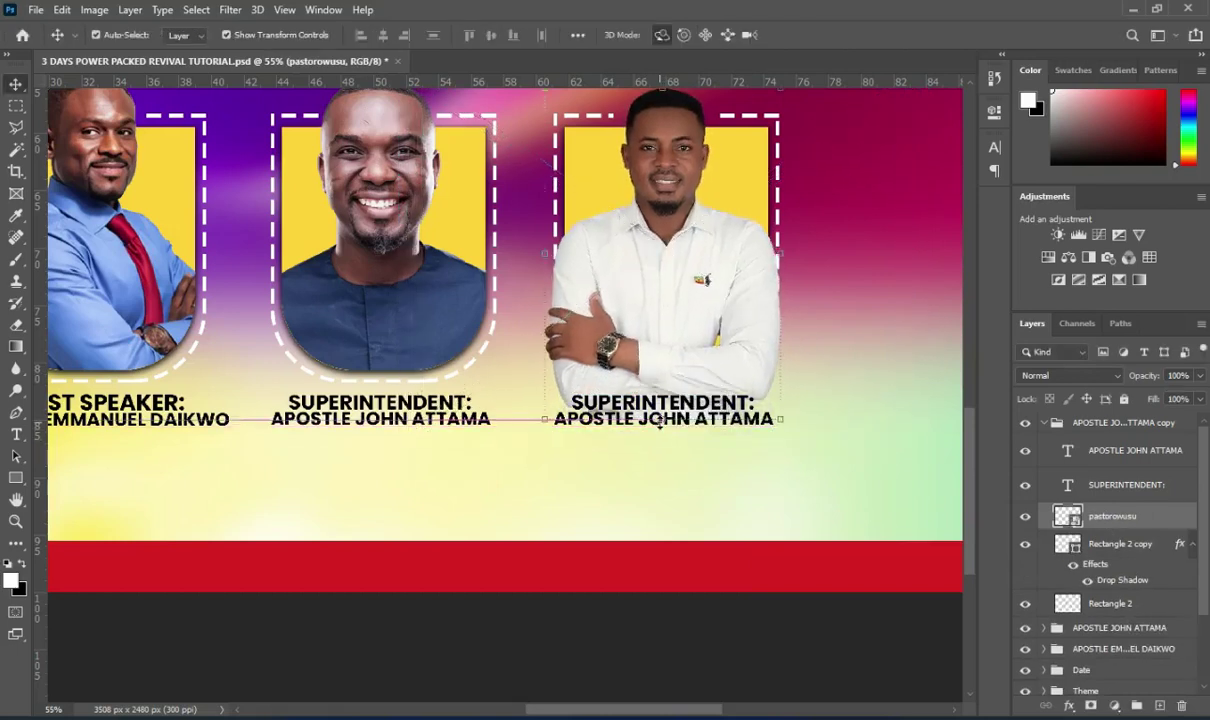
left_click(1192, 546)
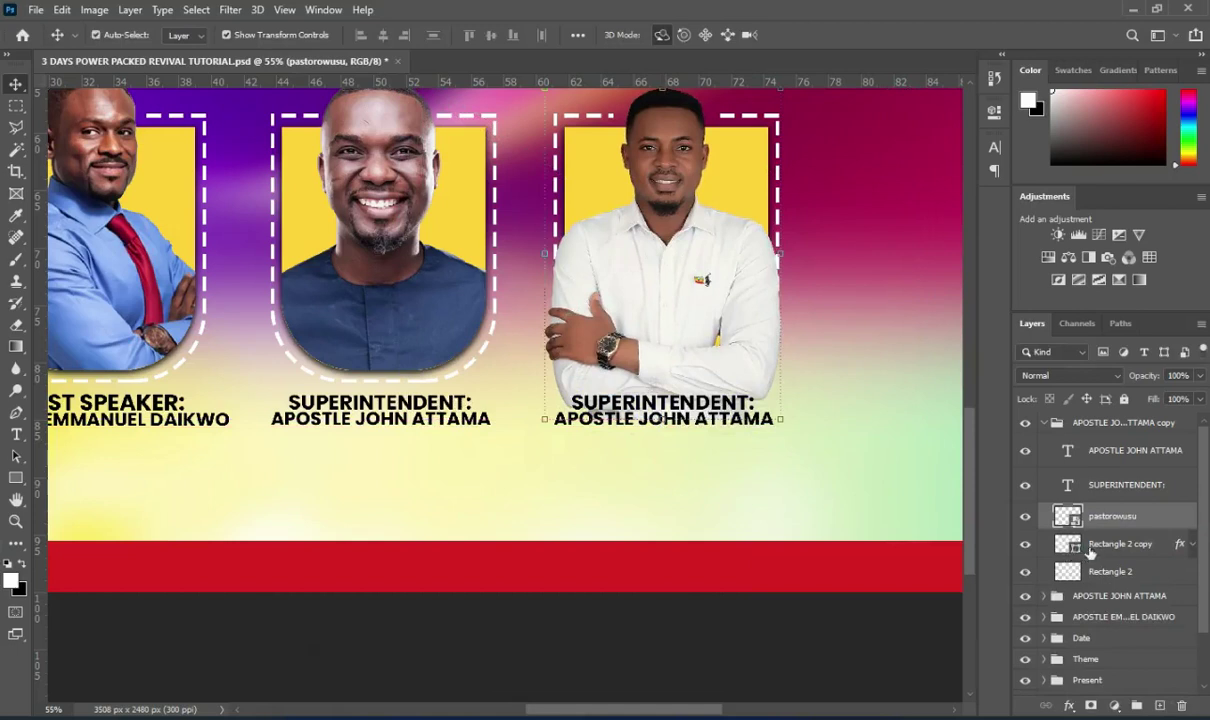
- Mask the white-shirt portrait to the third yellow panel's shape and paint white on the mask to restore the top of the head
left_click(1081, 554, "ctrl")
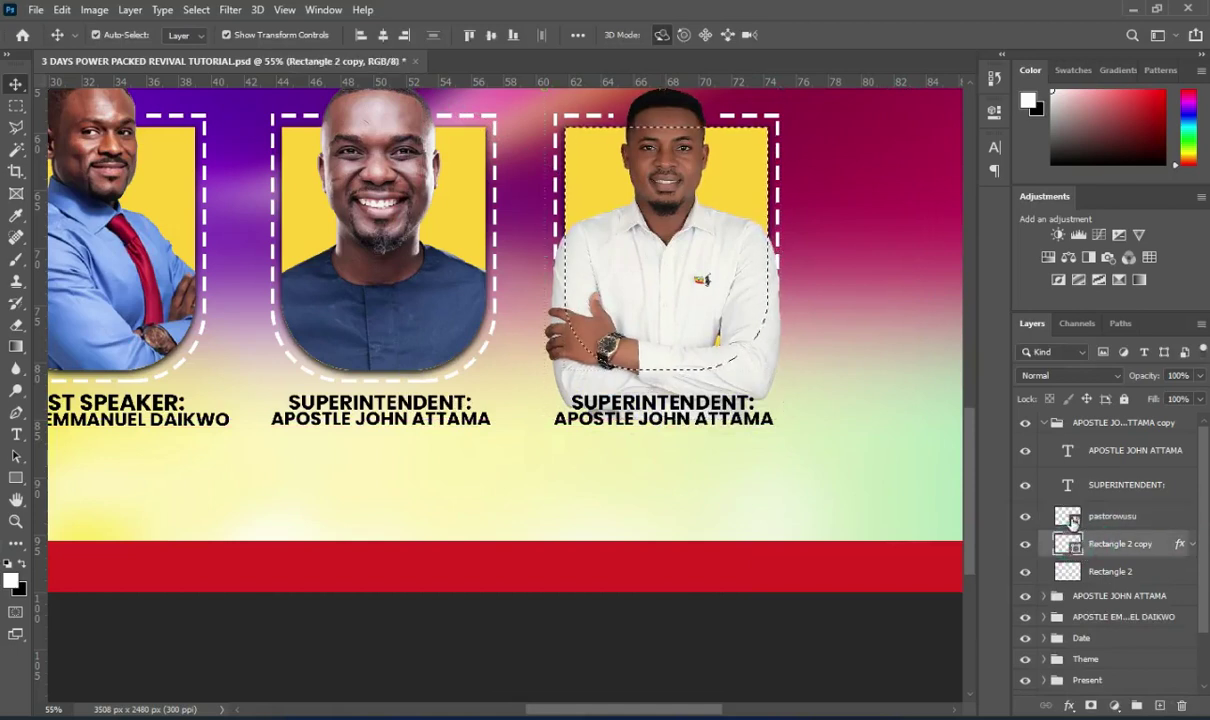
left_click(1095, 514)
left_click(1092, 706)
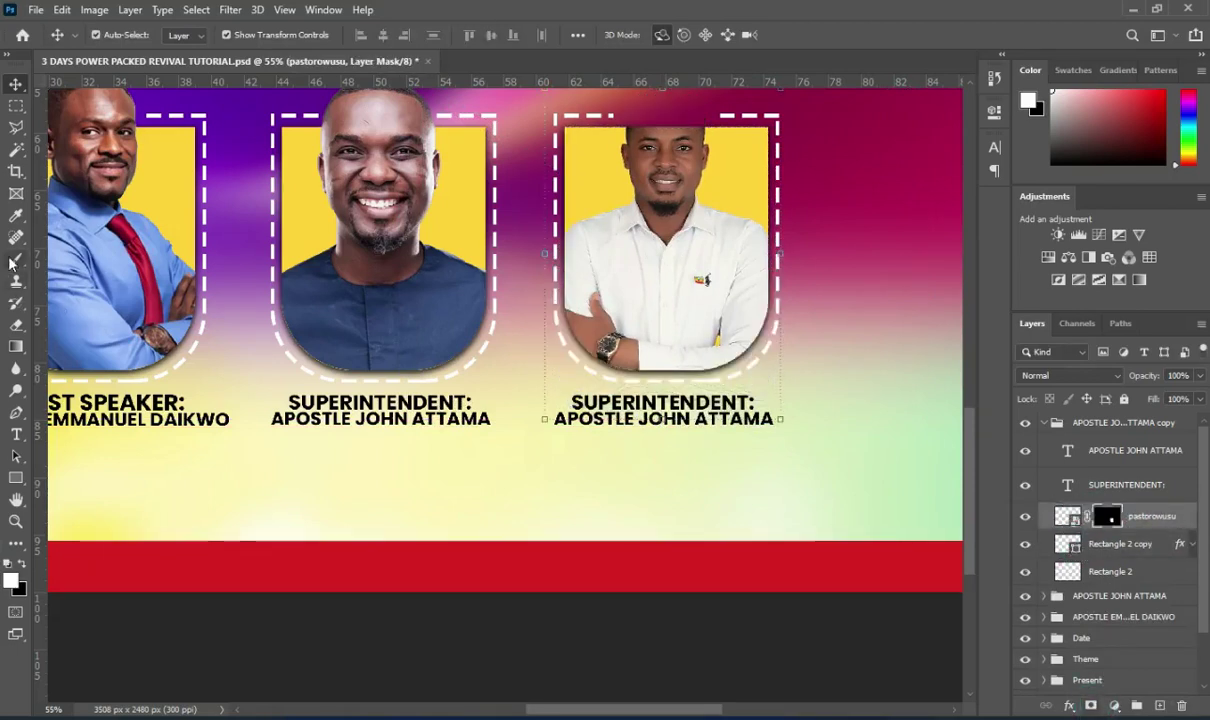
key("b")
left_click_drag(662, 128, 645, 108)
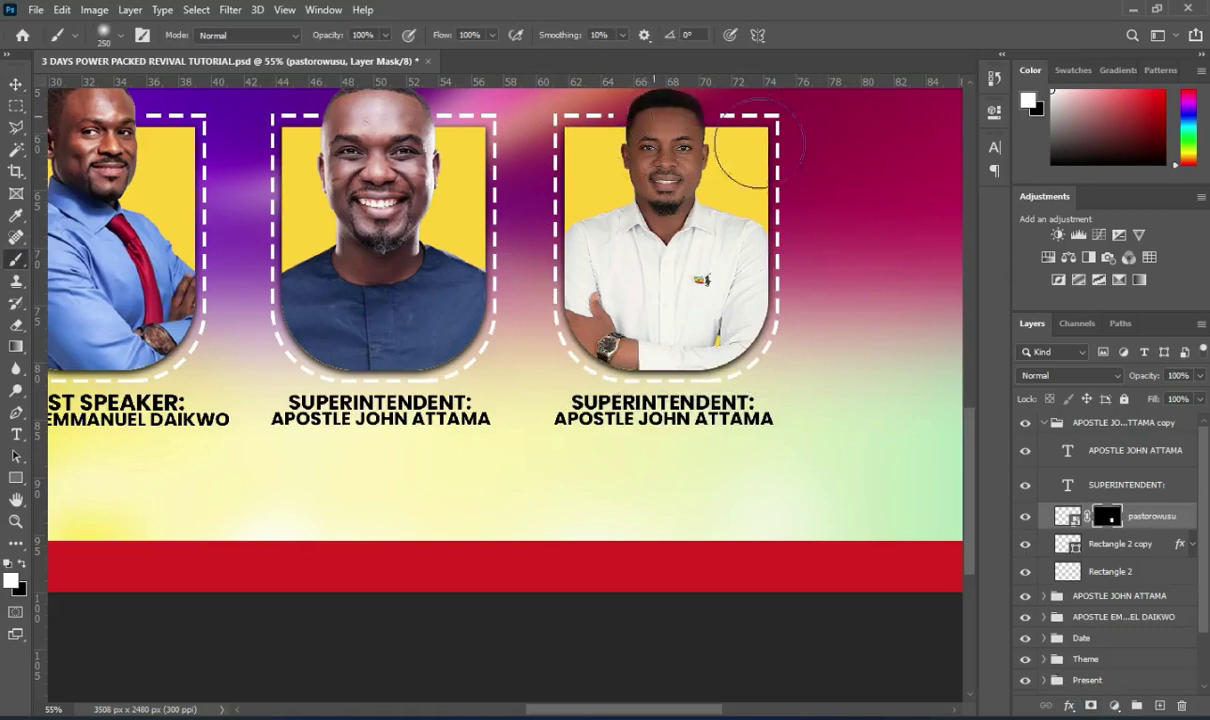
scroll(970, 447, "up", 3)
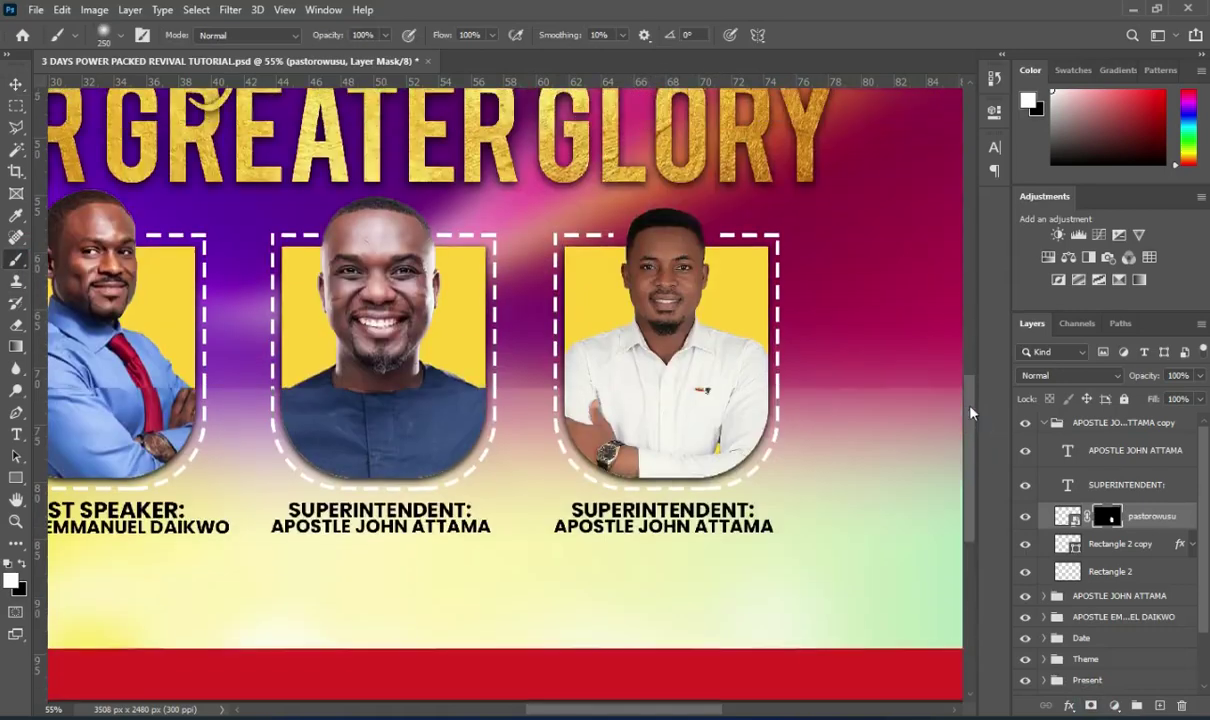
left_click(15, 86)
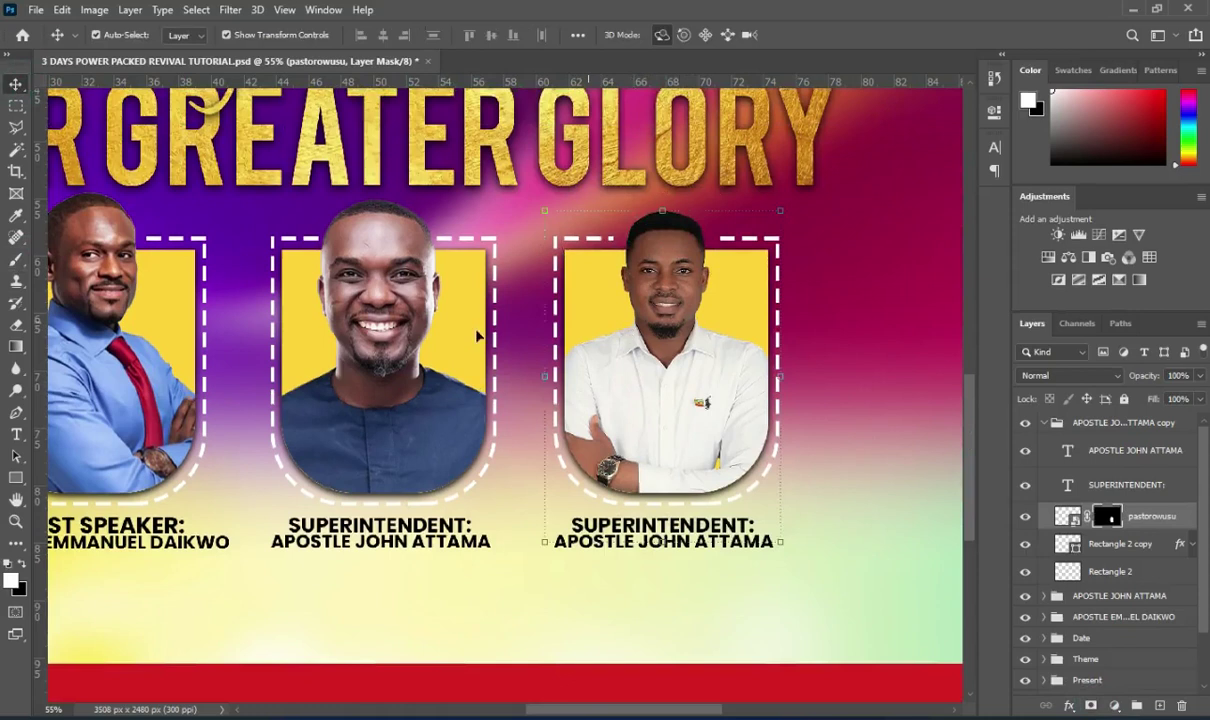
- Replace the caption under the third portrait with "HOST:" copied from the Notepad event text
scroll(480, 334, "down", 2)
scroll(614, 500, "up", 2)
left_click(625, 595)
scroll(620, 605, "up", 1)
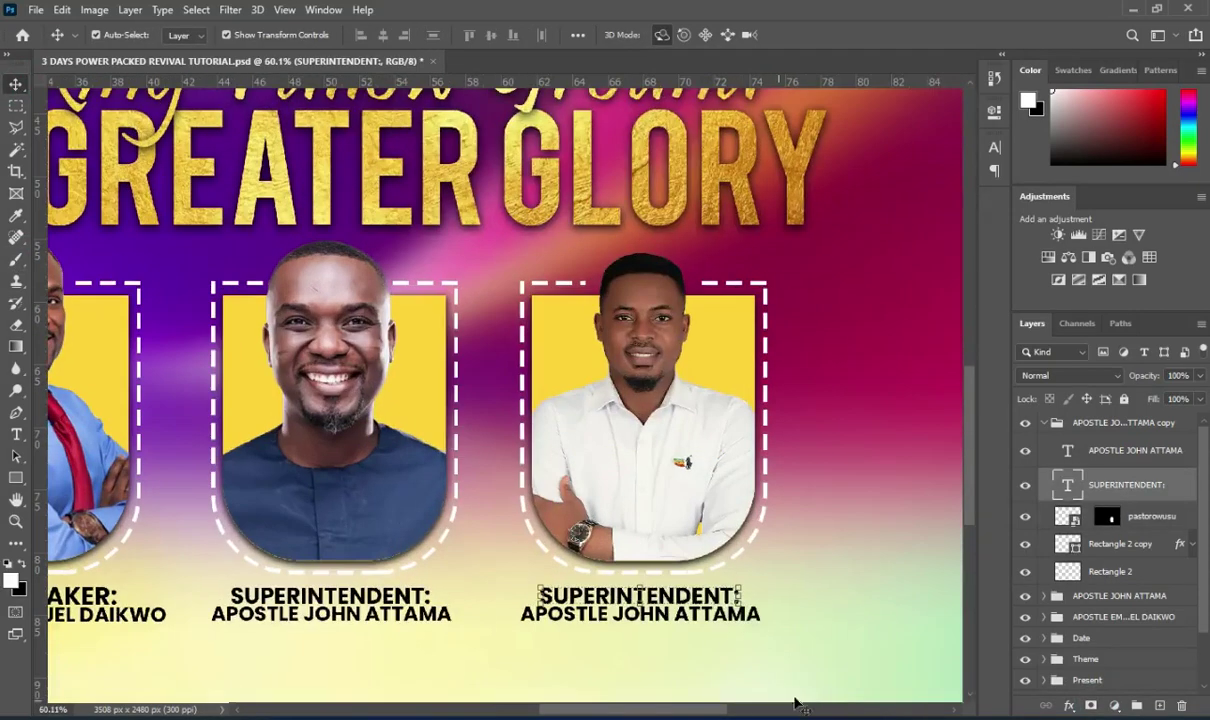
double_click(683, 606)
key("alt+Tab")
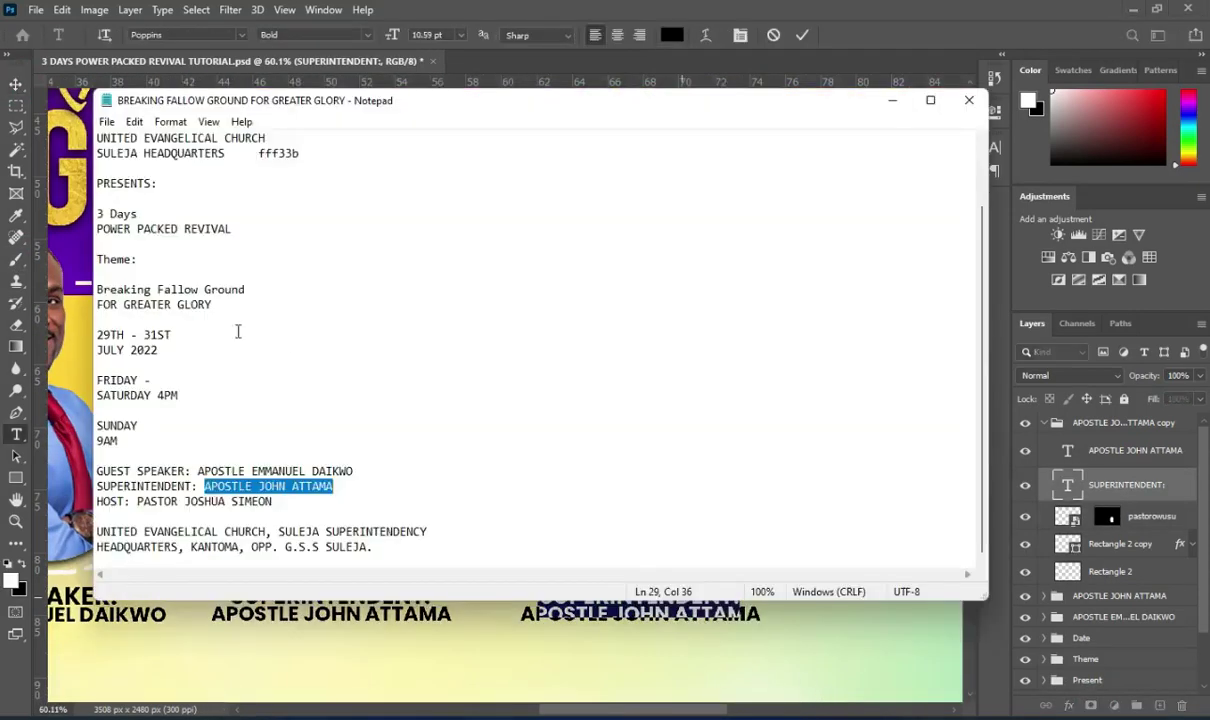
key("ctrl+c")
left_click_drag(131, 501, 97, 502)
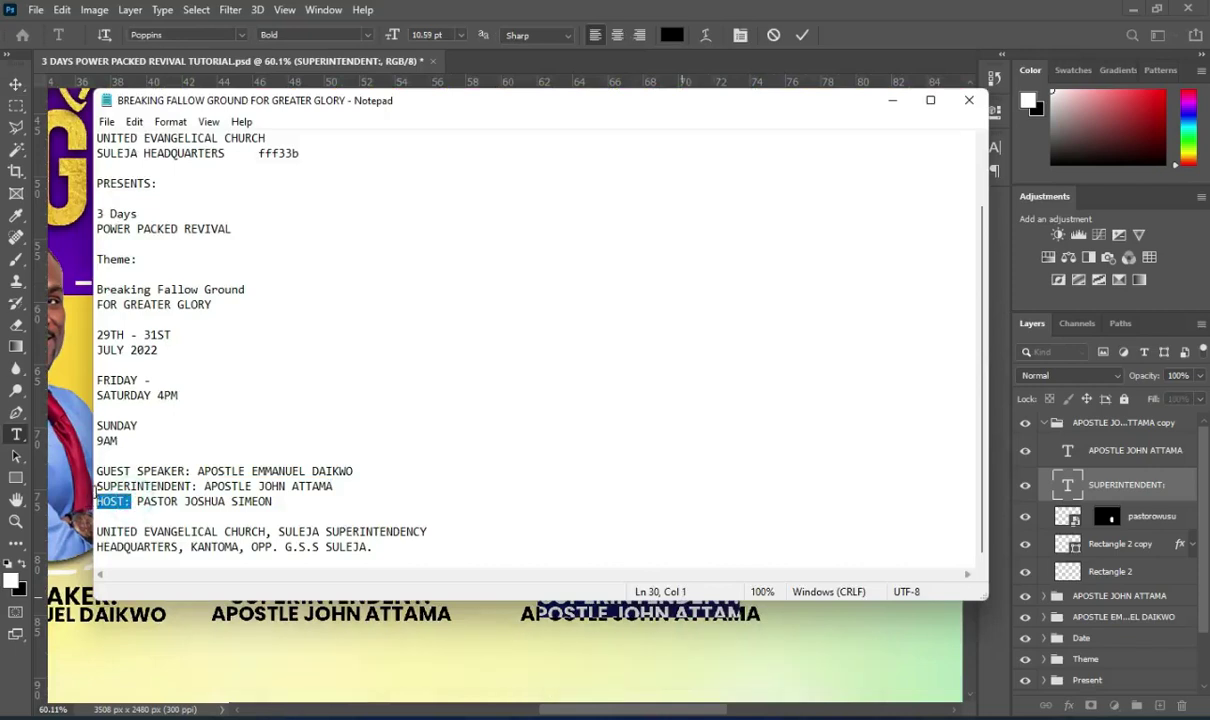
left_click(893, 106)
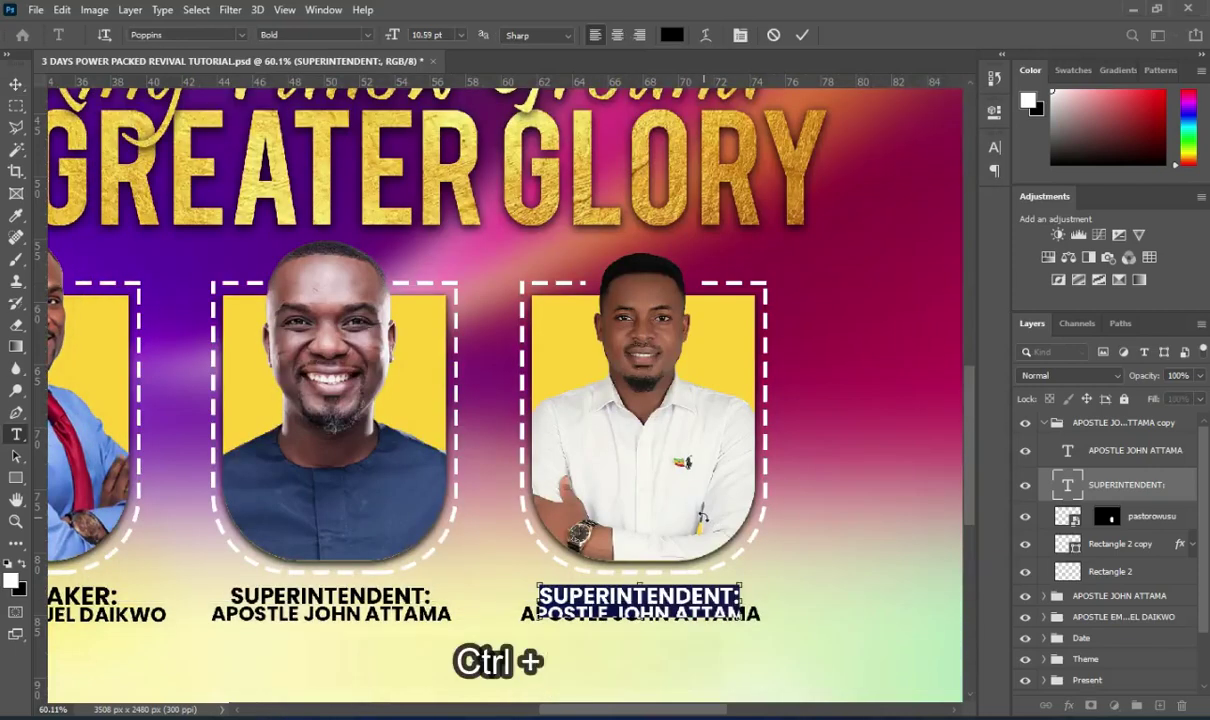
key("ctrl+v")
left_click(802, 35)
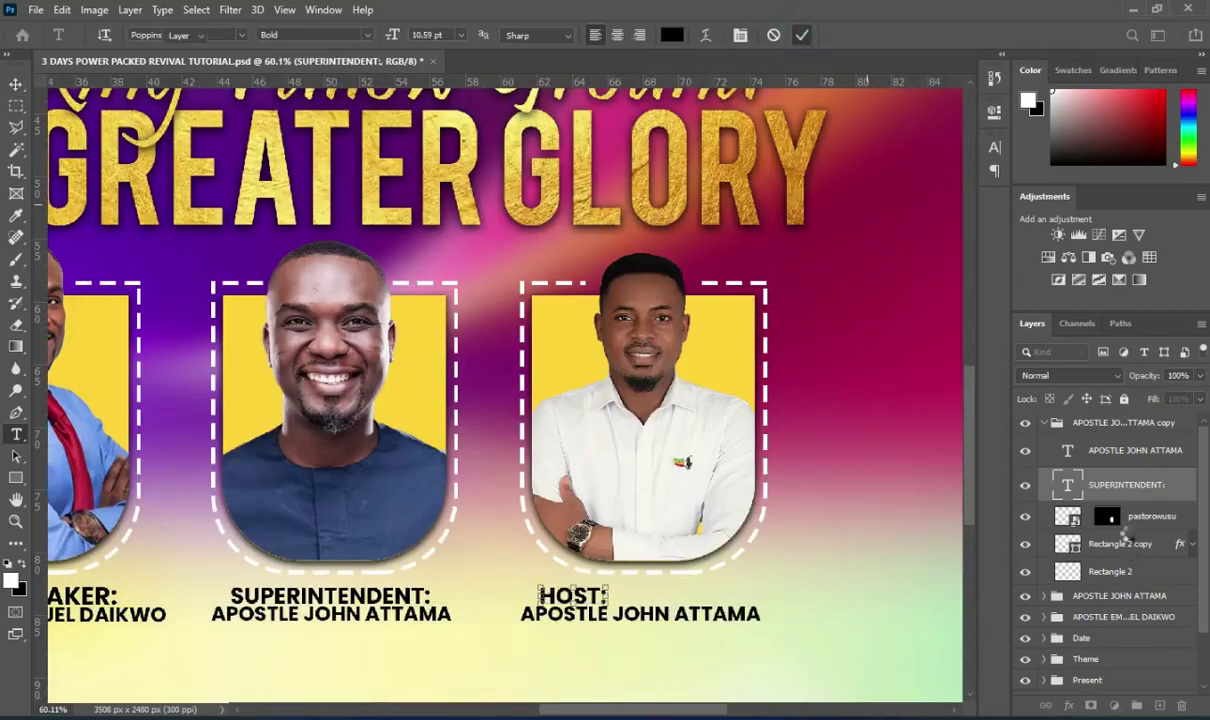
key("v")
- Replace the name under the third portrait with the host's name copied from the Notepad event text
left_click(708, 614)
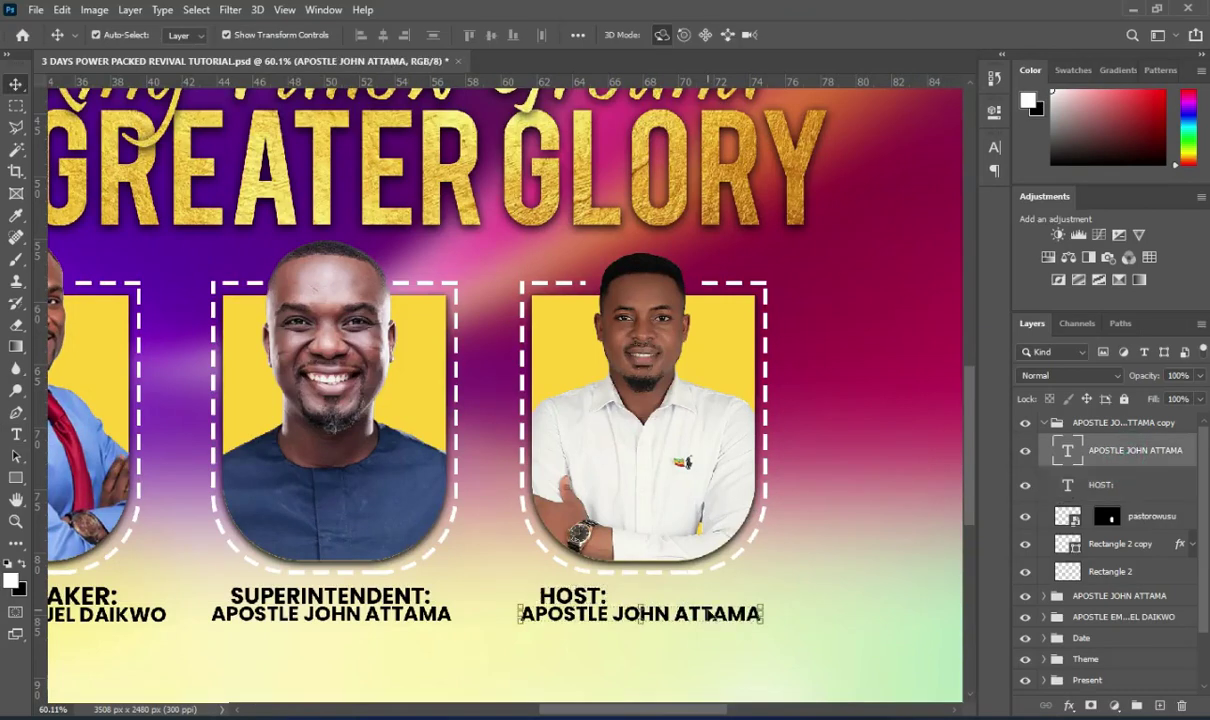
double_click(708, 614)
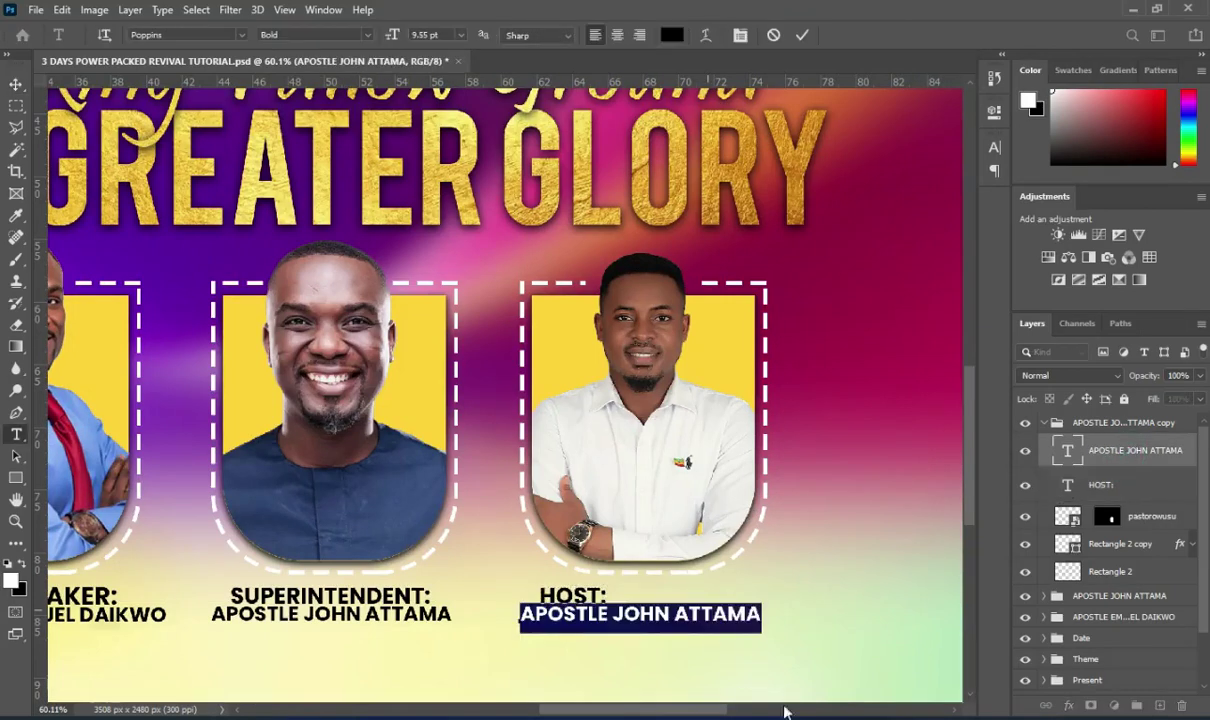
left_click(783, 713)
key("ctrl+c")
left_click_drag(137, 501, 276, 505)
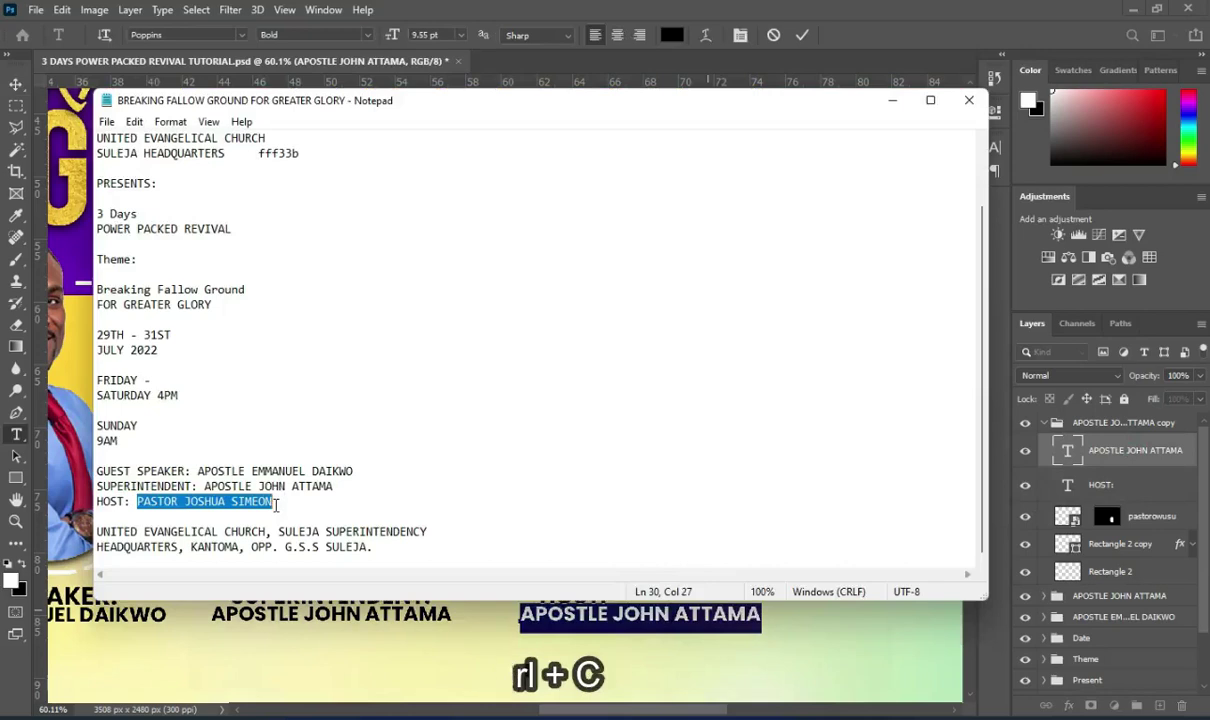
key("ctrl+c")
left_click(892, 100)
key("ctrl+v")
left_click(802, 35)
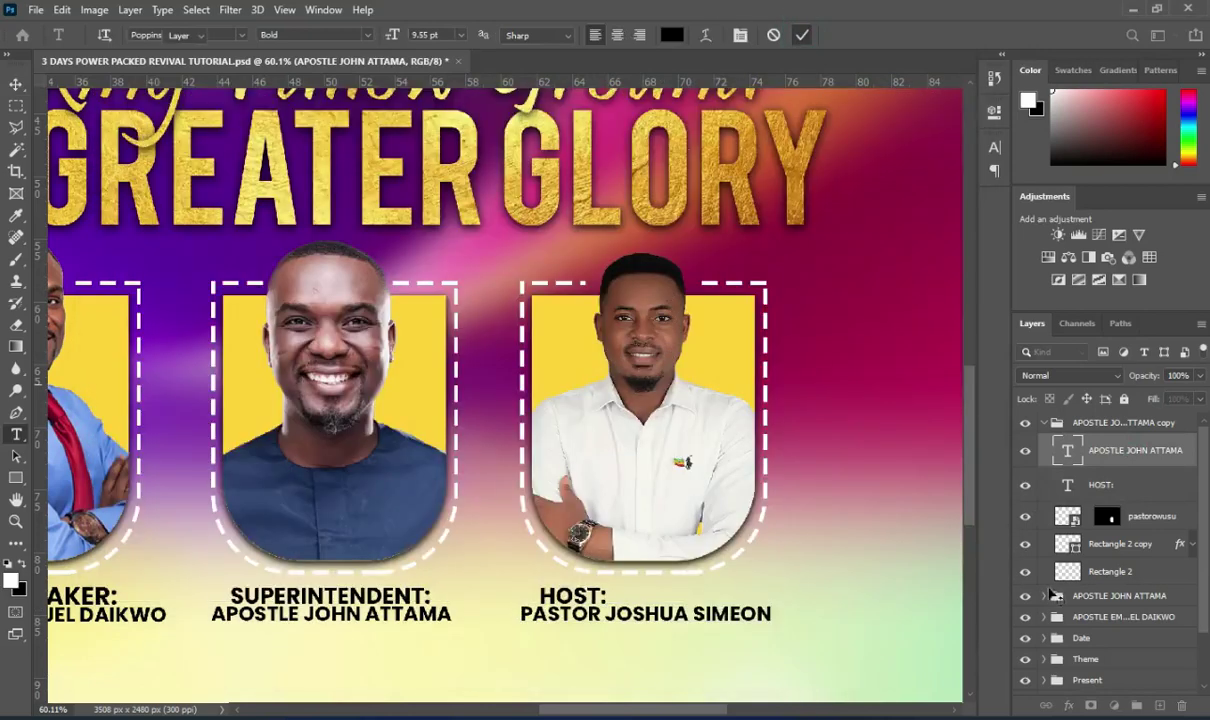
key("v")
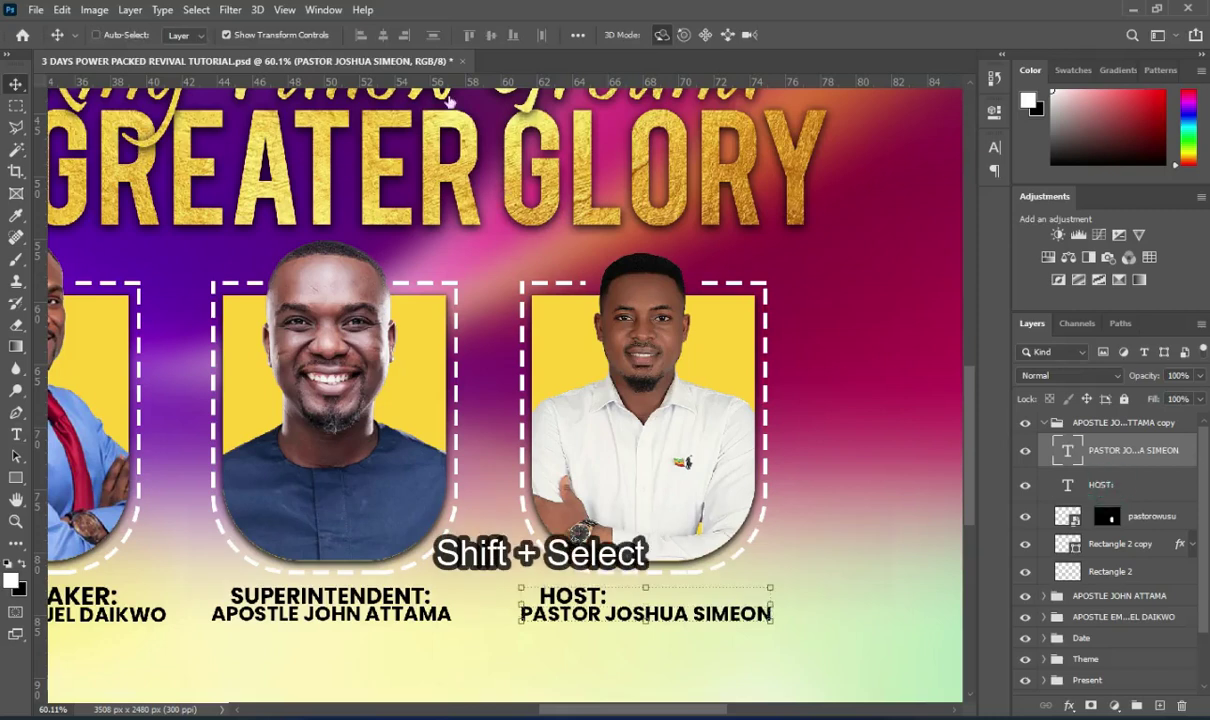
- Center the "HOST:" caption horizontally over the host's name
left_click(1100, 485, "shift")
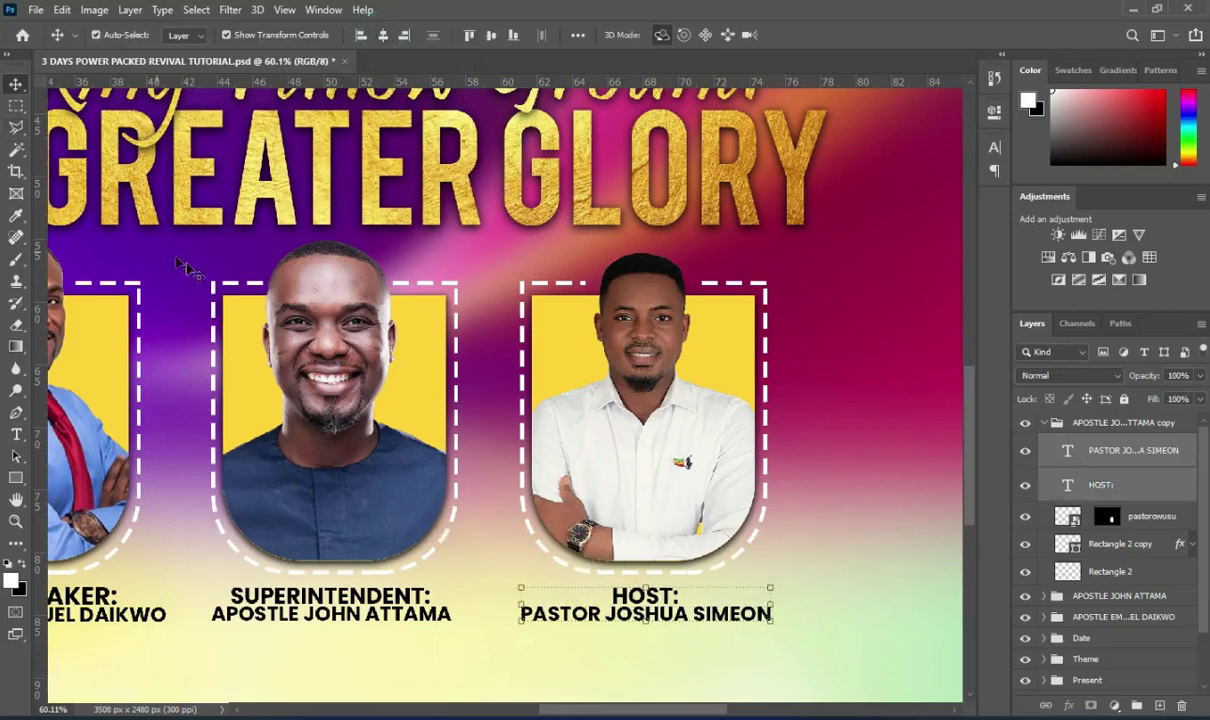
scroll(640, 350, "down", 1)
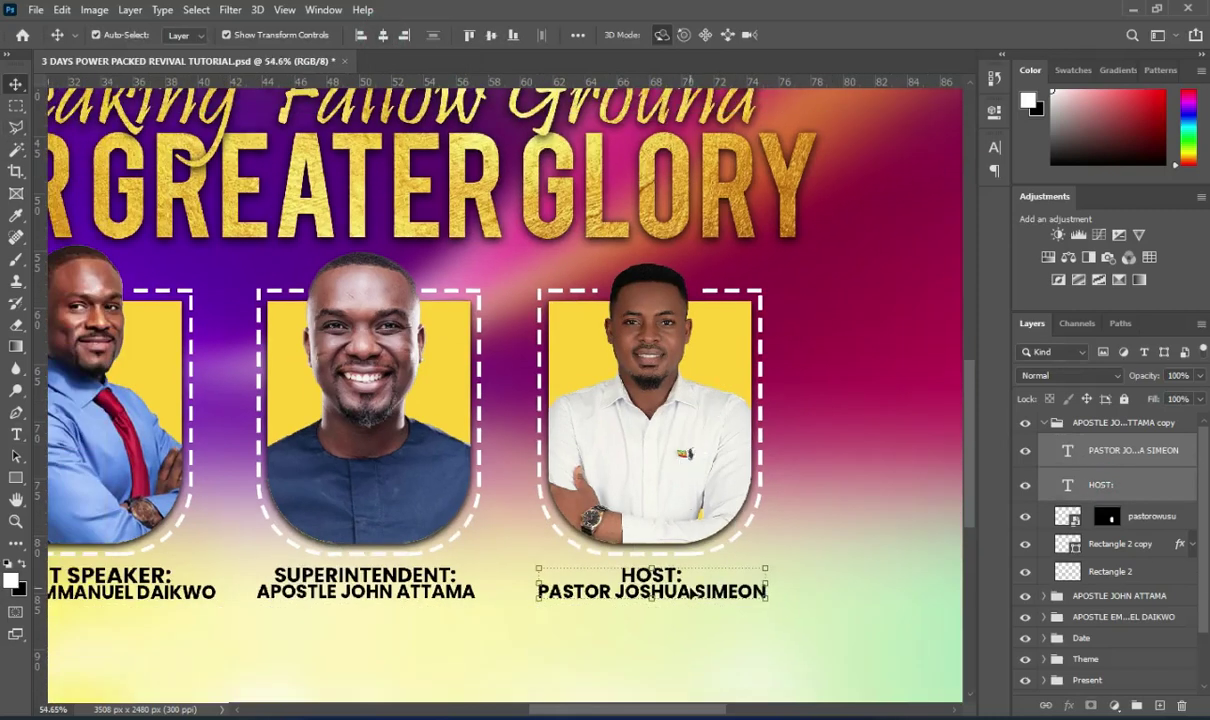
left_click(652, 573)
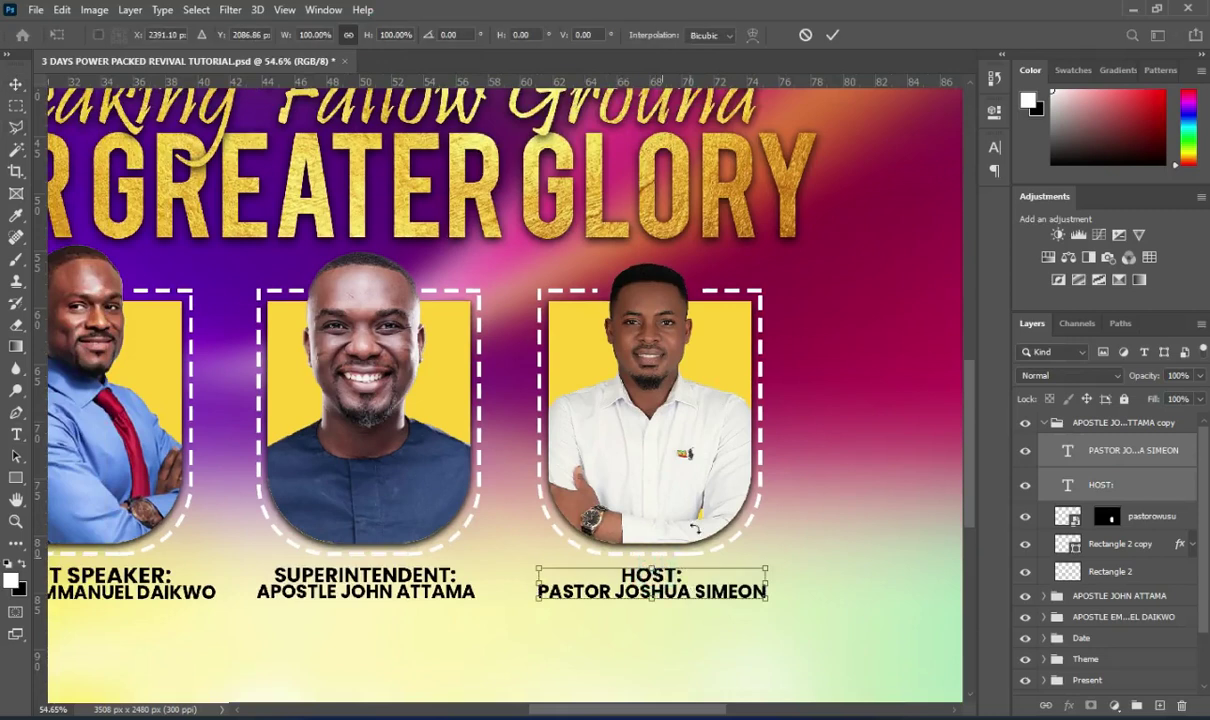
left_click(832, 36)
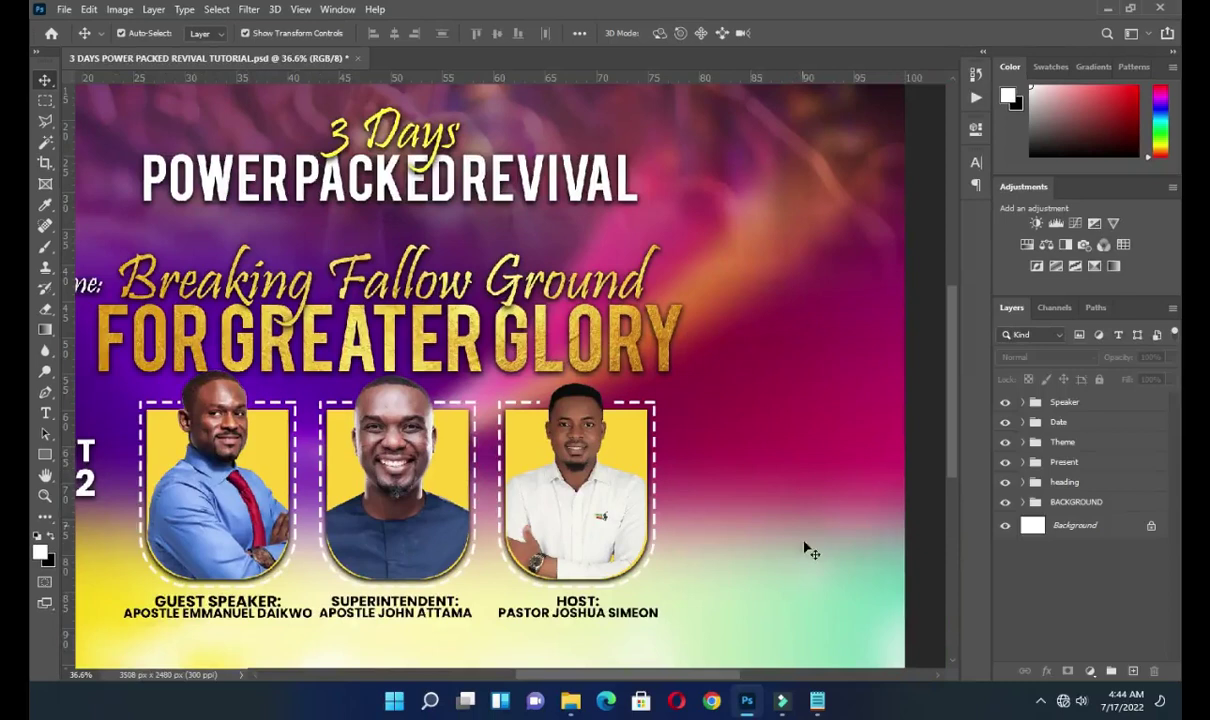
- Copy the "FRIDAY" text from the Notepad event text and return to the flyer
left_click(817, 703)
double_click(145, 433)
key("ctrl+c")
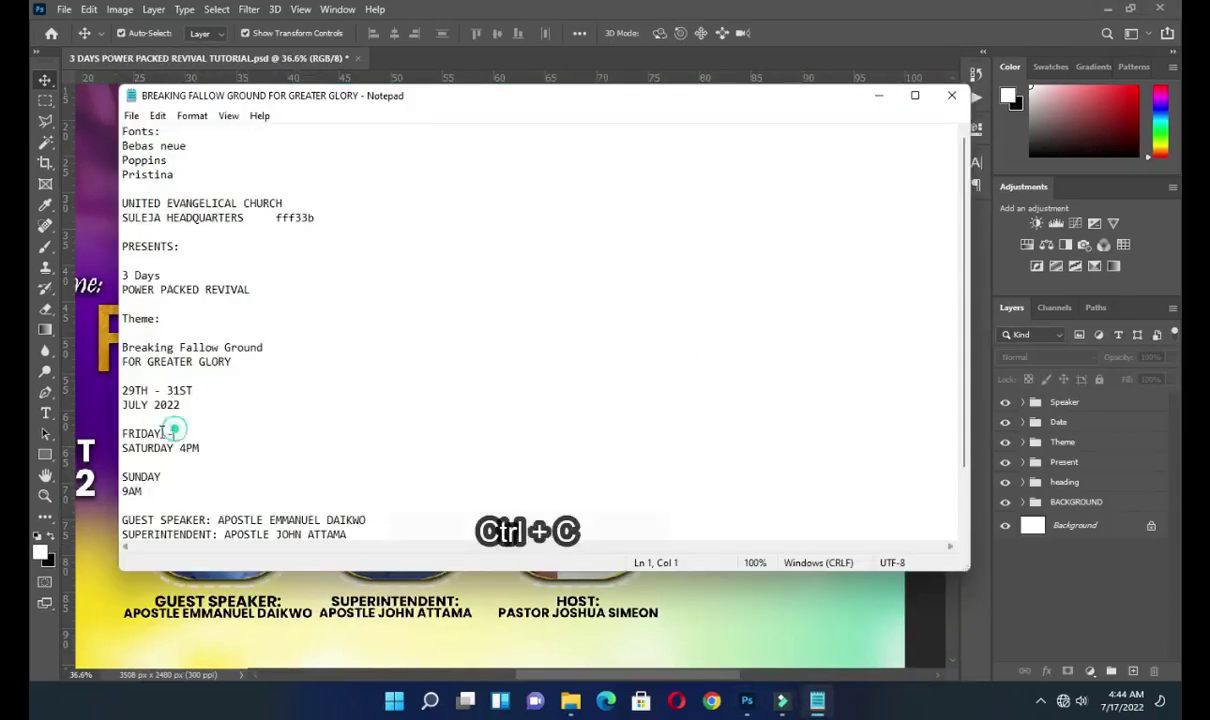
left_click(878, 98)
- Duplicate the "29TH - 31ST" text, bring the copy to the top of the layer stack, and place it to the right of the host's panel
key("t")
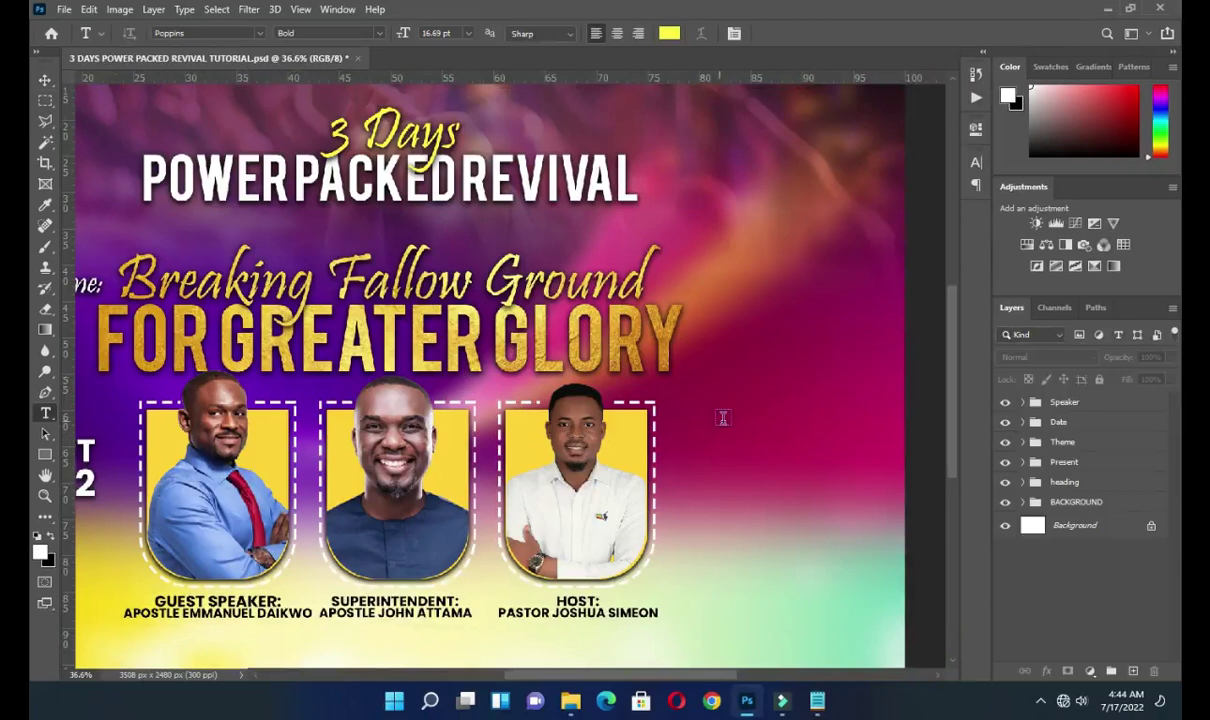
scroll(722, 417, "down", 2)
key("ctrl+j")
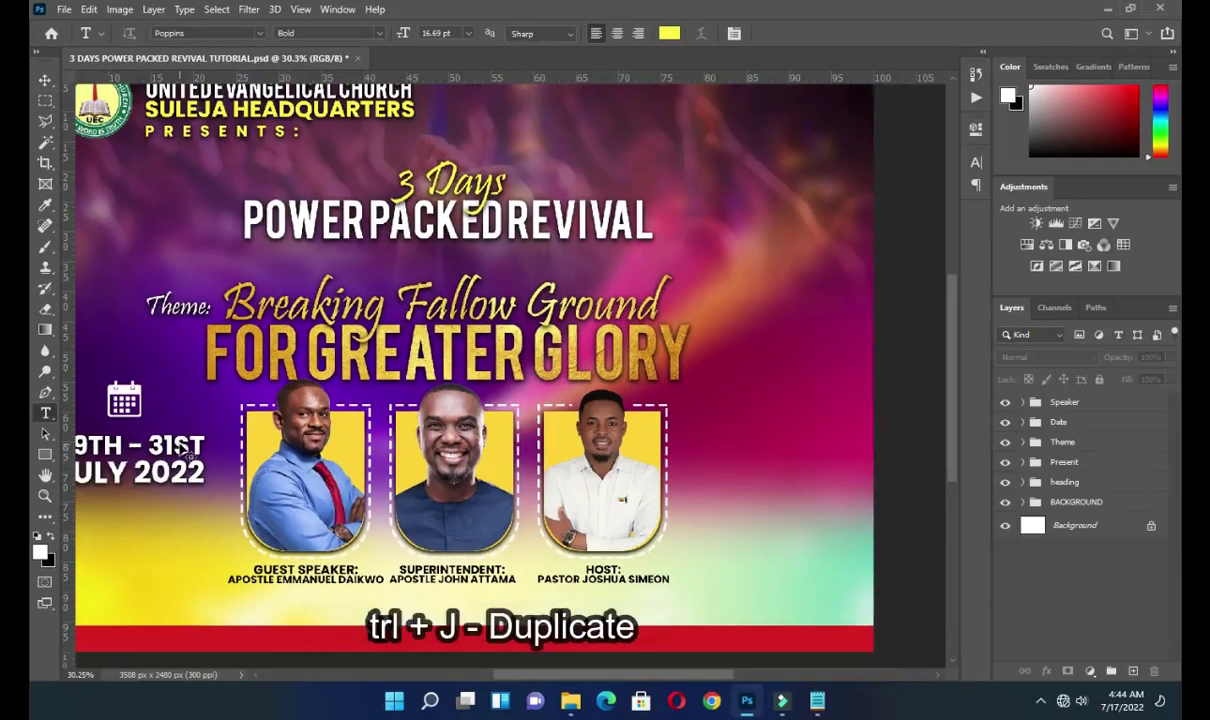
left_click(183, 452, "ctrl")
key("ctrl+j")
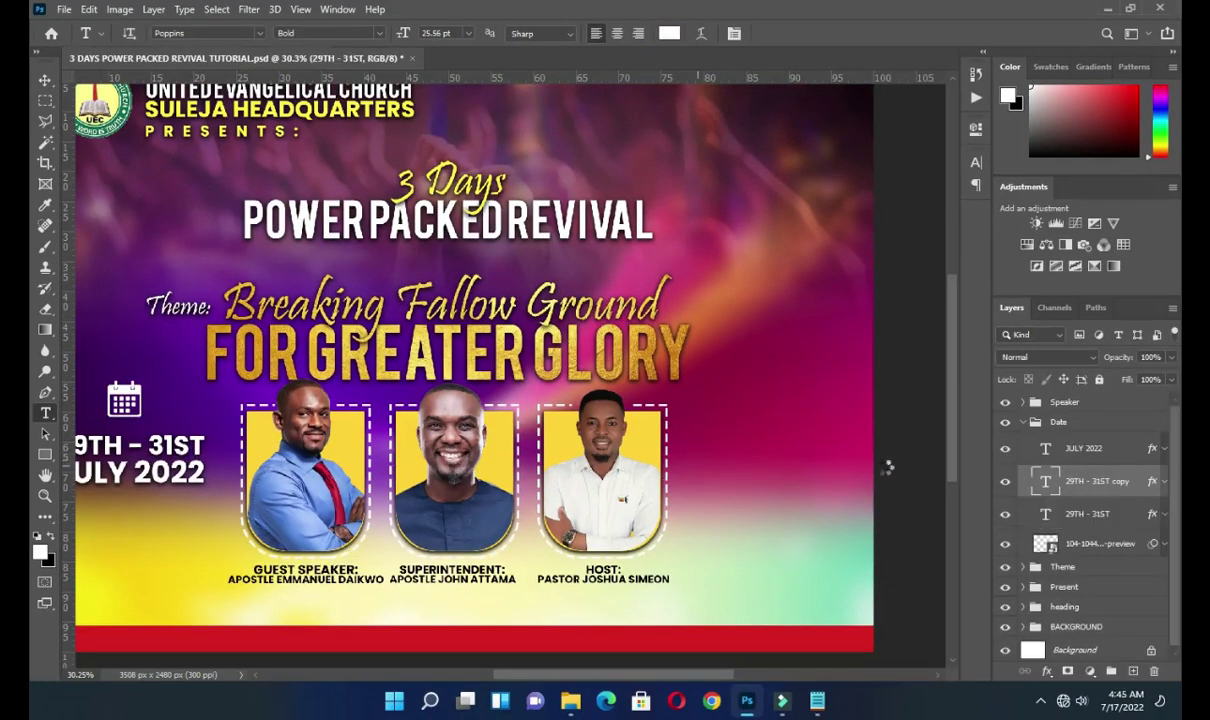
left_click_drag(1092, 488, 1048, 432)
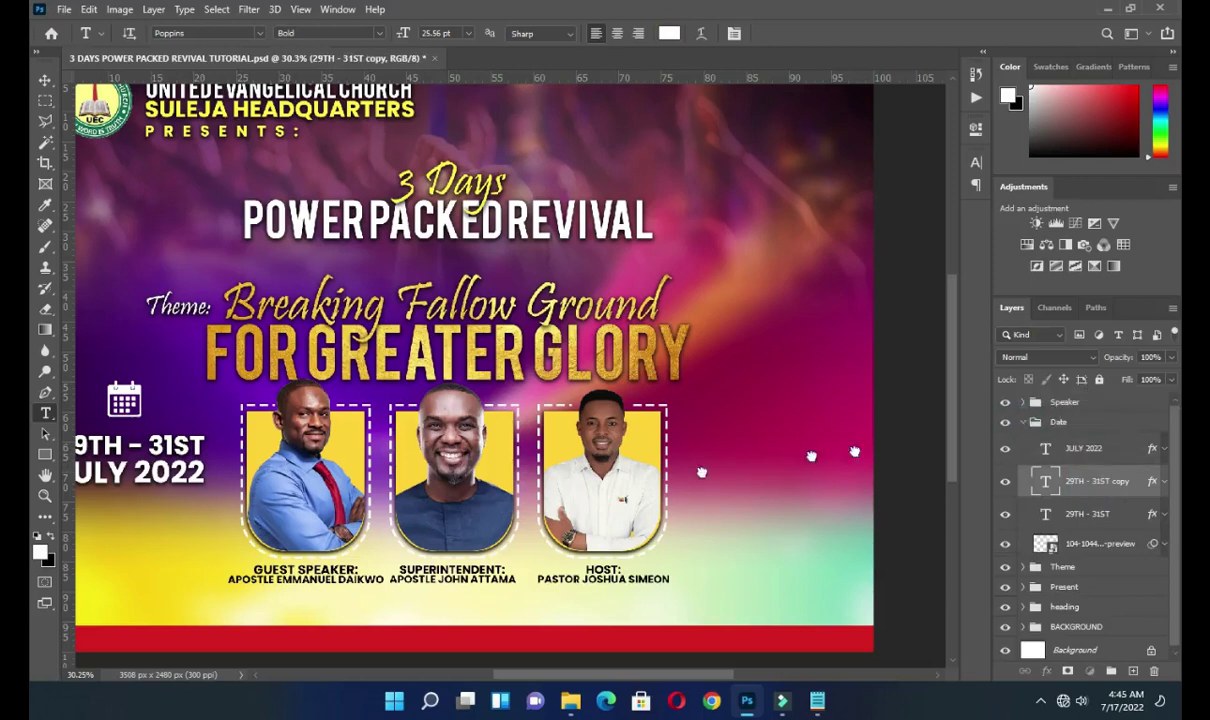
key("ctrl+shift+bracketright")
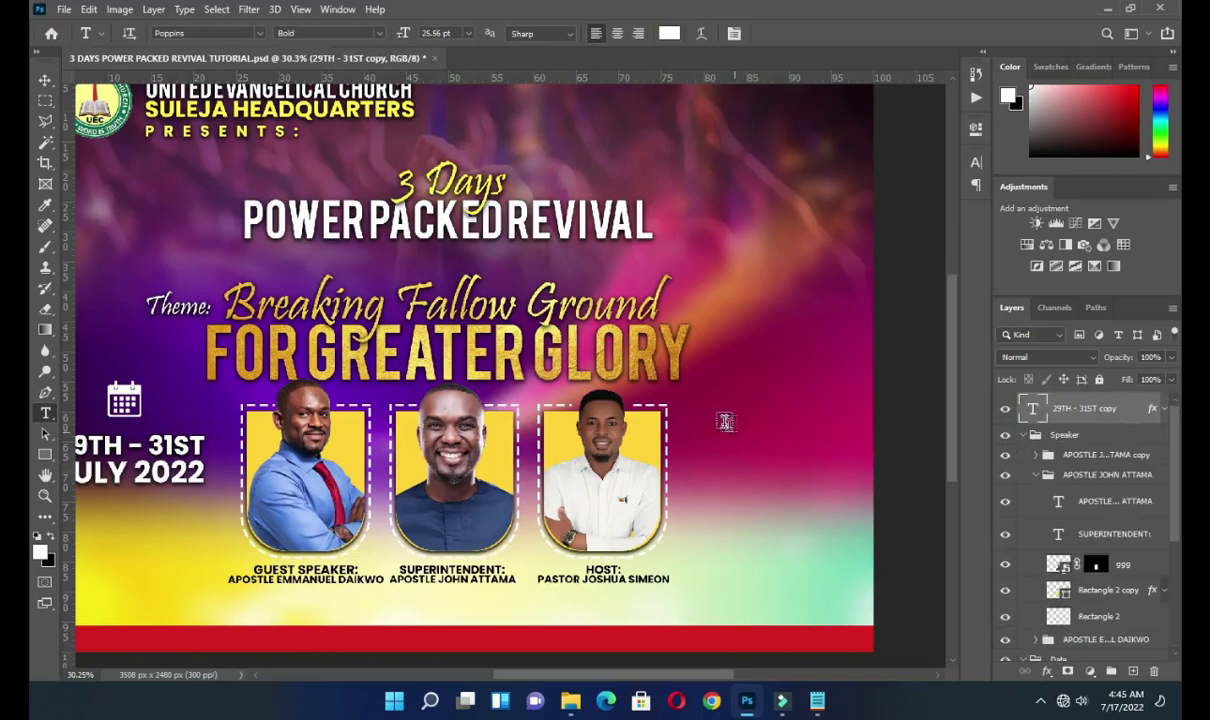
left_click_drag(157, 445, 806, 453)
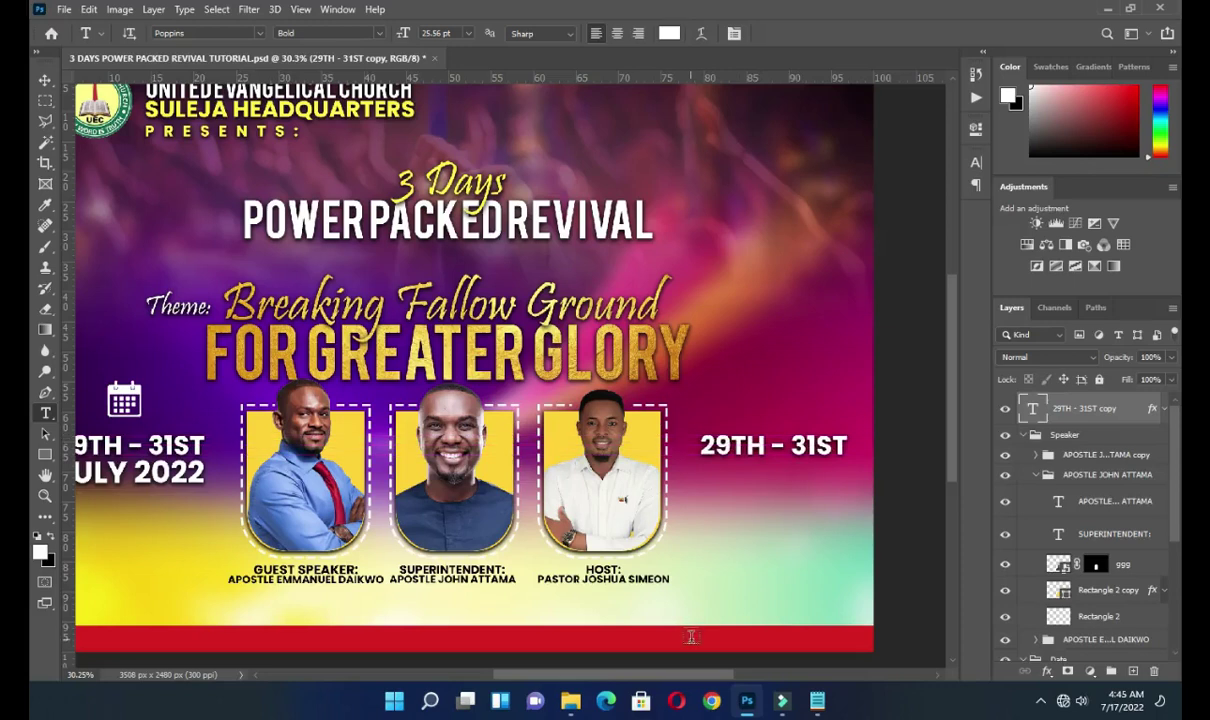
- Place the 8004-200 alarm clock image from the UE folder, scaled to 20.41%, above the copied "29TH - 31ST" text
left_click(571, 702)
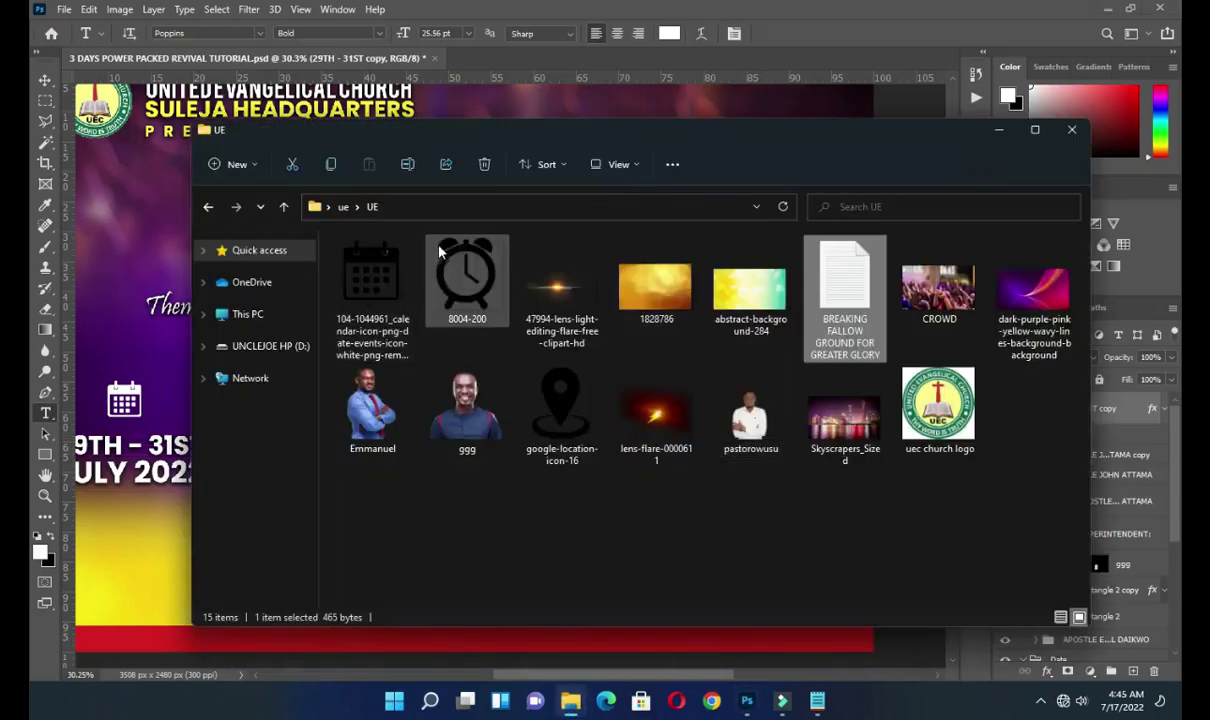
left_click(154, 264)
left_click_drag(704, 376, 724, 361)
left_click_drag(375, 368, 775, 381)
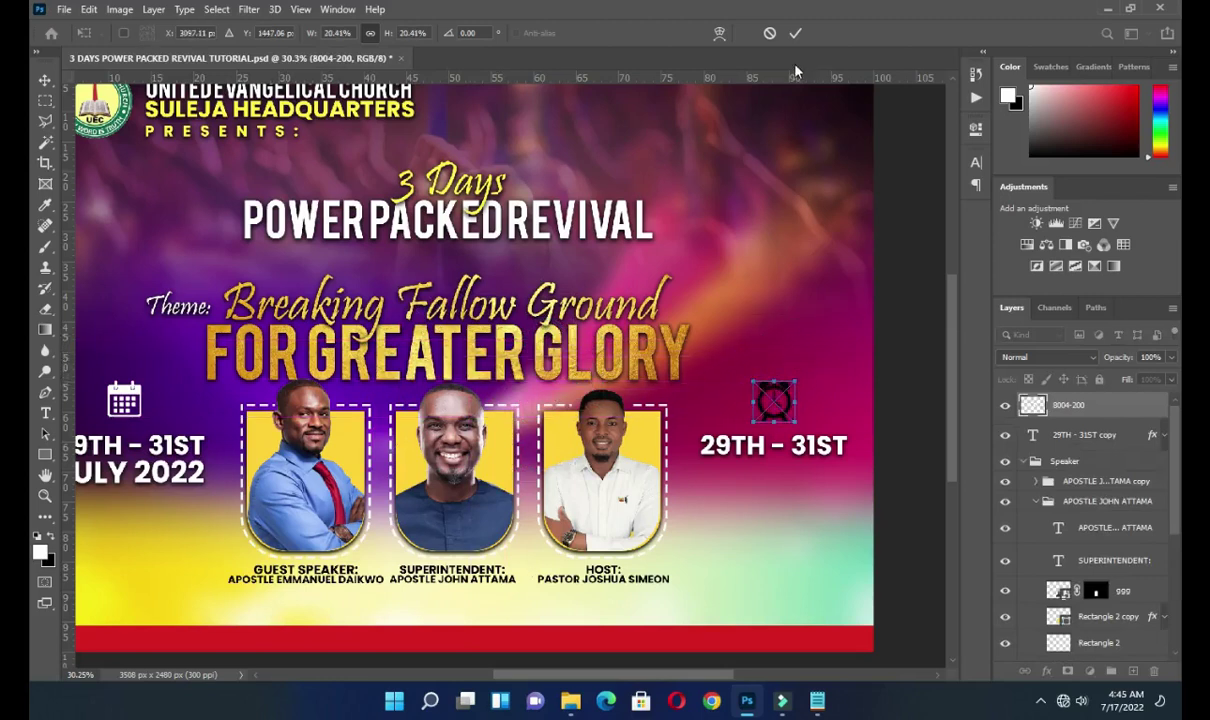
key("Return")
- Turn the alarm clock icon white by raising its Hue/Saturation lightness to the maximum
key("t")
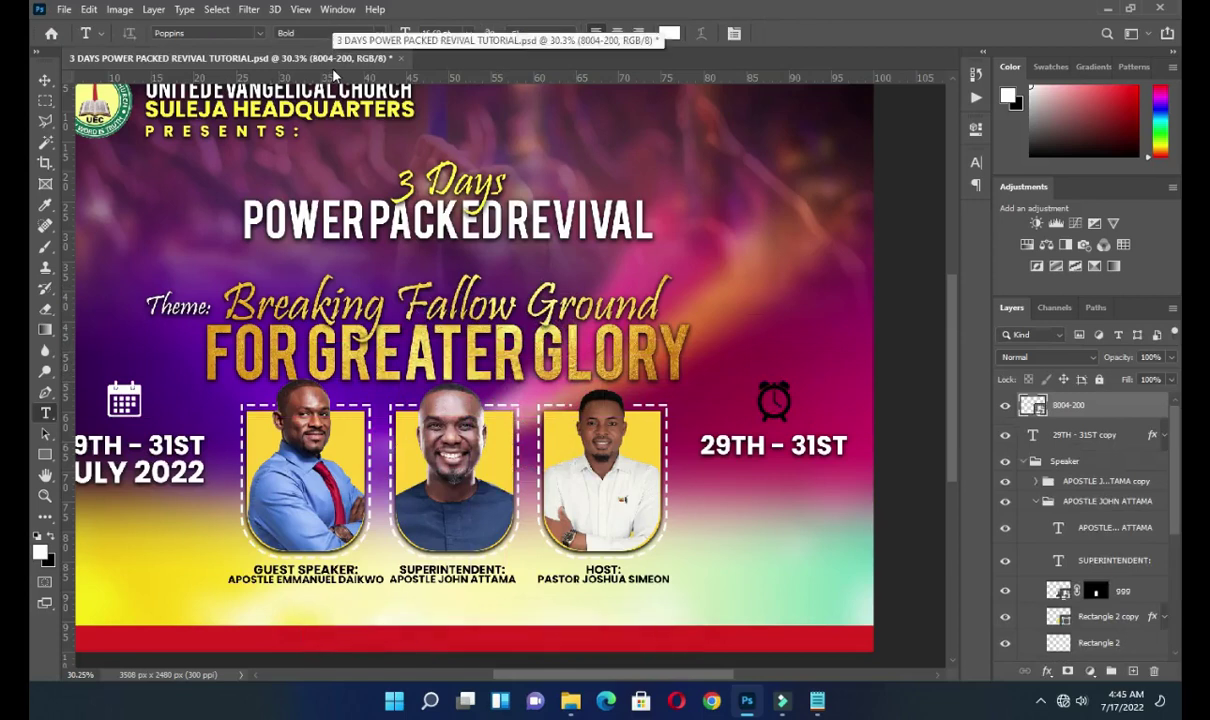
key("ctrl+u")
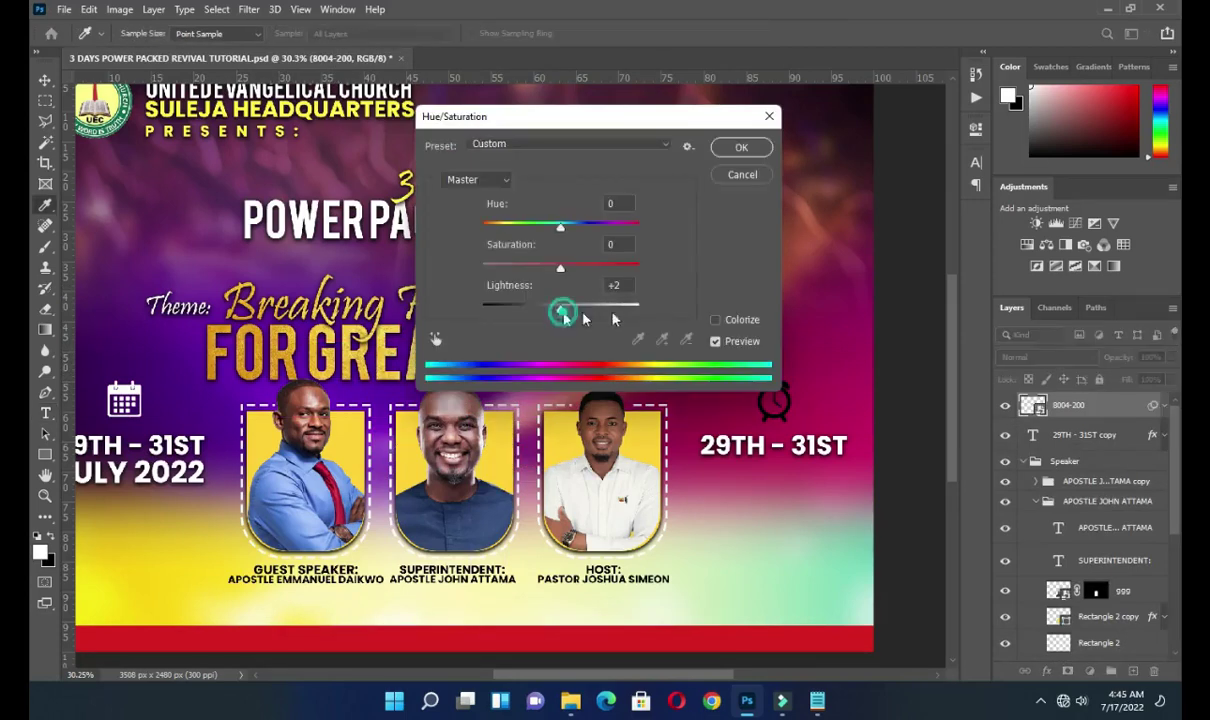
left_click_drag(584, 318, 638, 316)
left_click(740, 148)
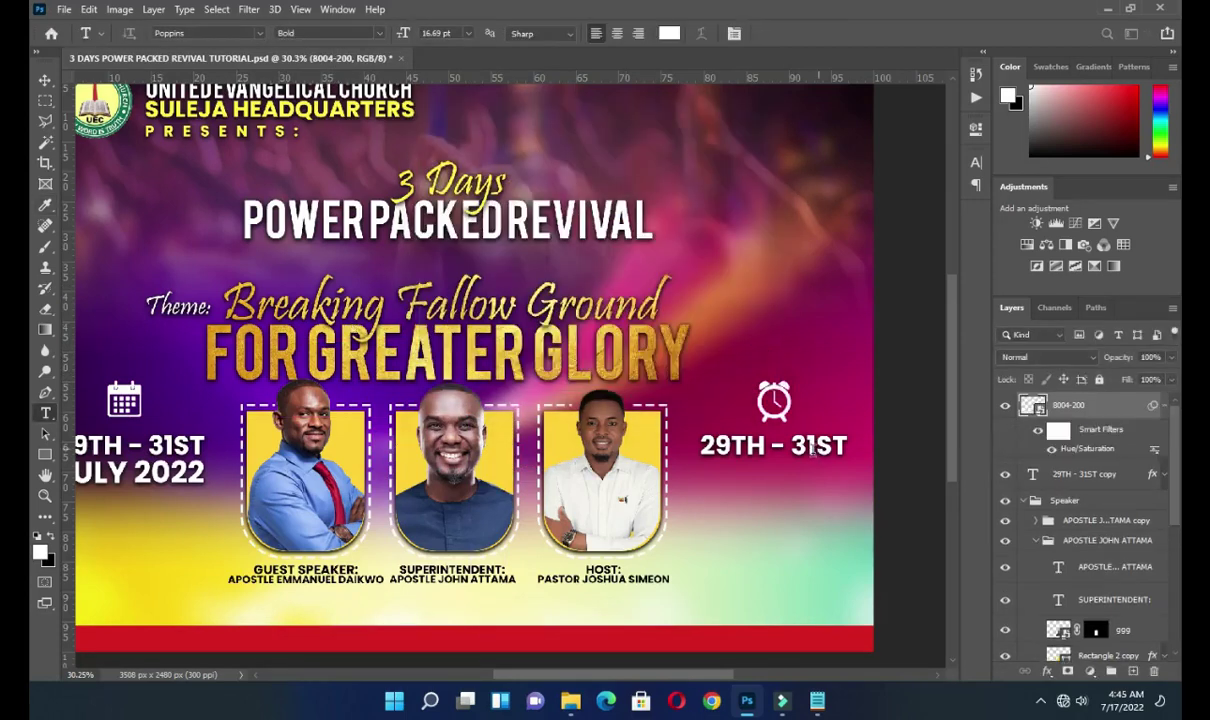
- Scale the copied "29TH - 31ST" text to about 71.69% and move it left, closer to the host's panel
left_click(44, 81)
left_click(765, 440)
key("ctrl+t")
left_click_drag(848, 445, 808, 446)
left_click_drag(730, 447, 713, 453)
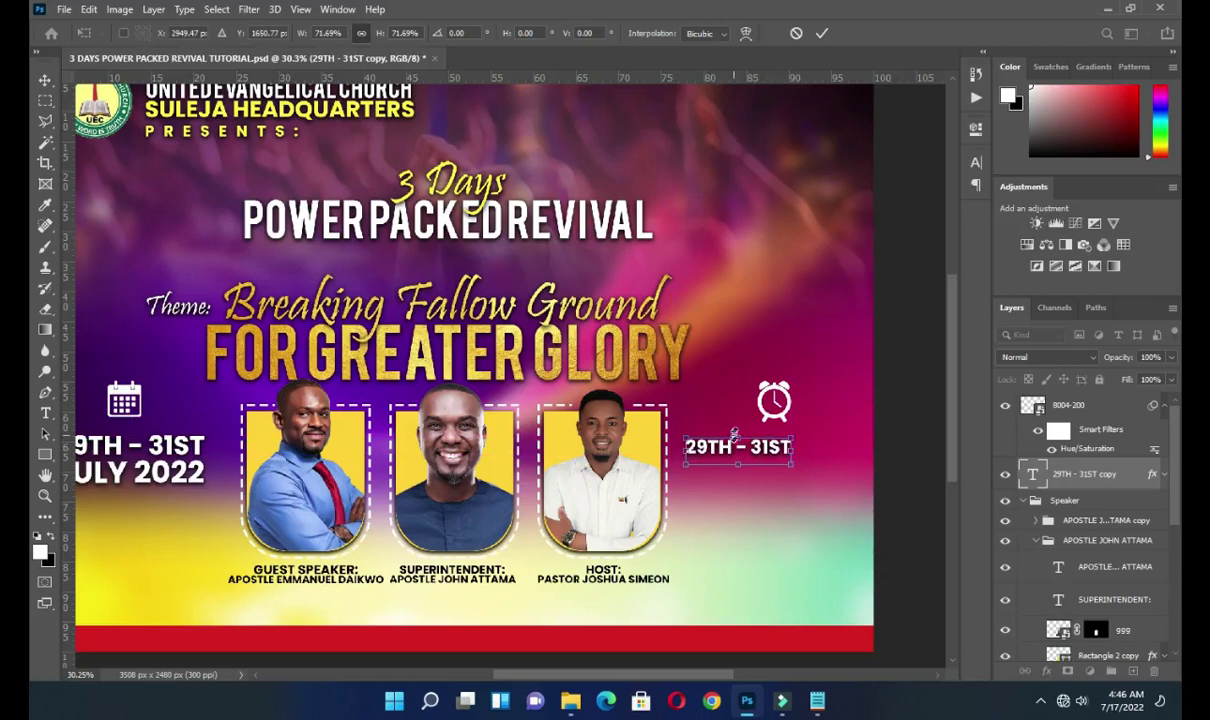
key("Return")
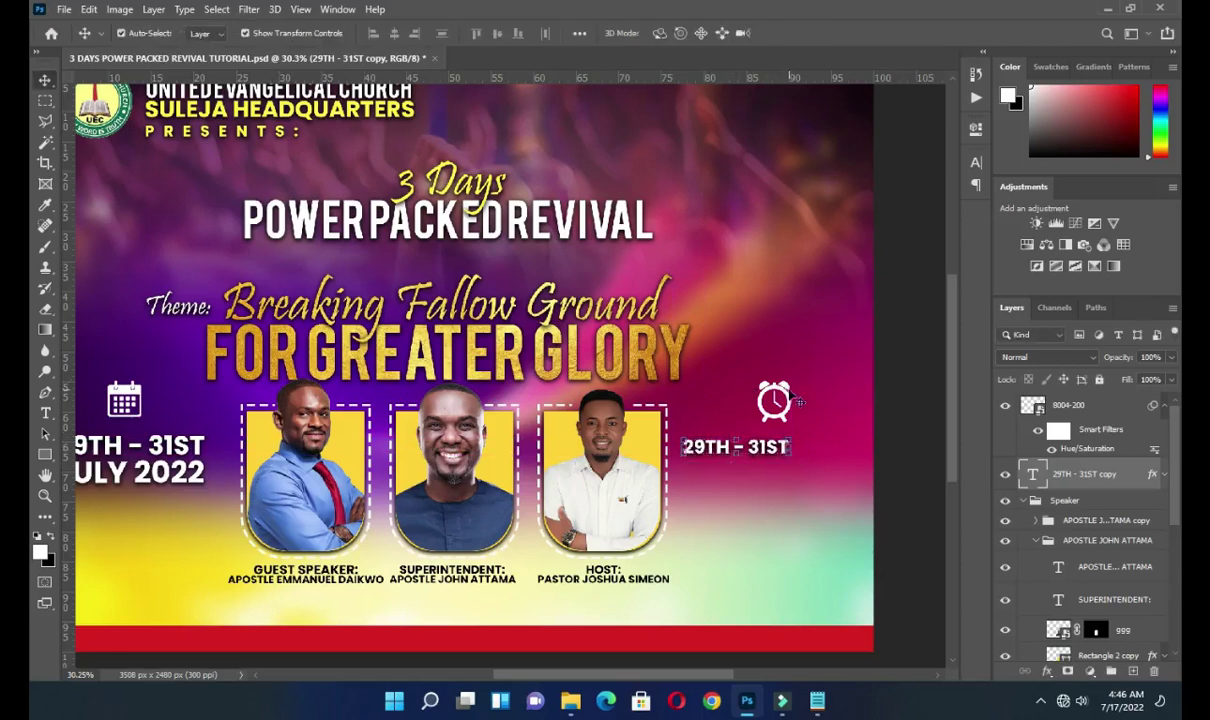
- Move the alarm clock icon left so it sits above the middle of the copied "29TH - 31ST" text, and scale it down slightly
left_click(750, 376)
left_click(783, 397)
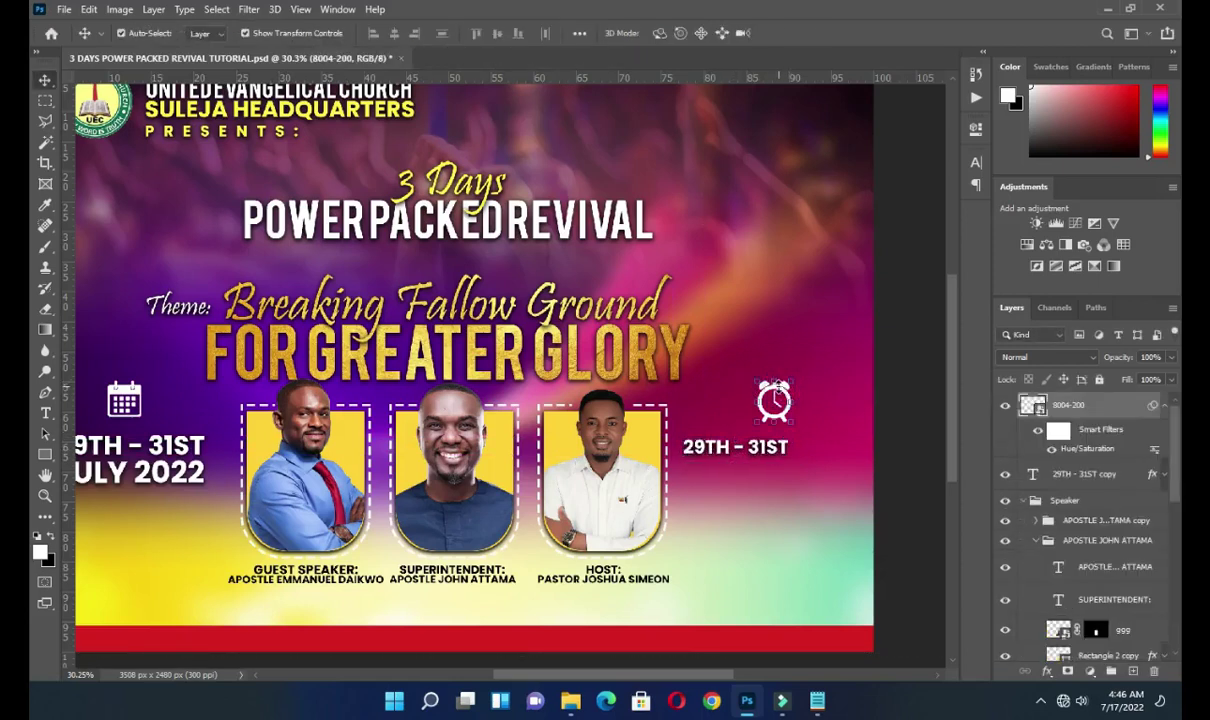
left_click_drag(783, 393, 773, 395)
key("ctrl+t")
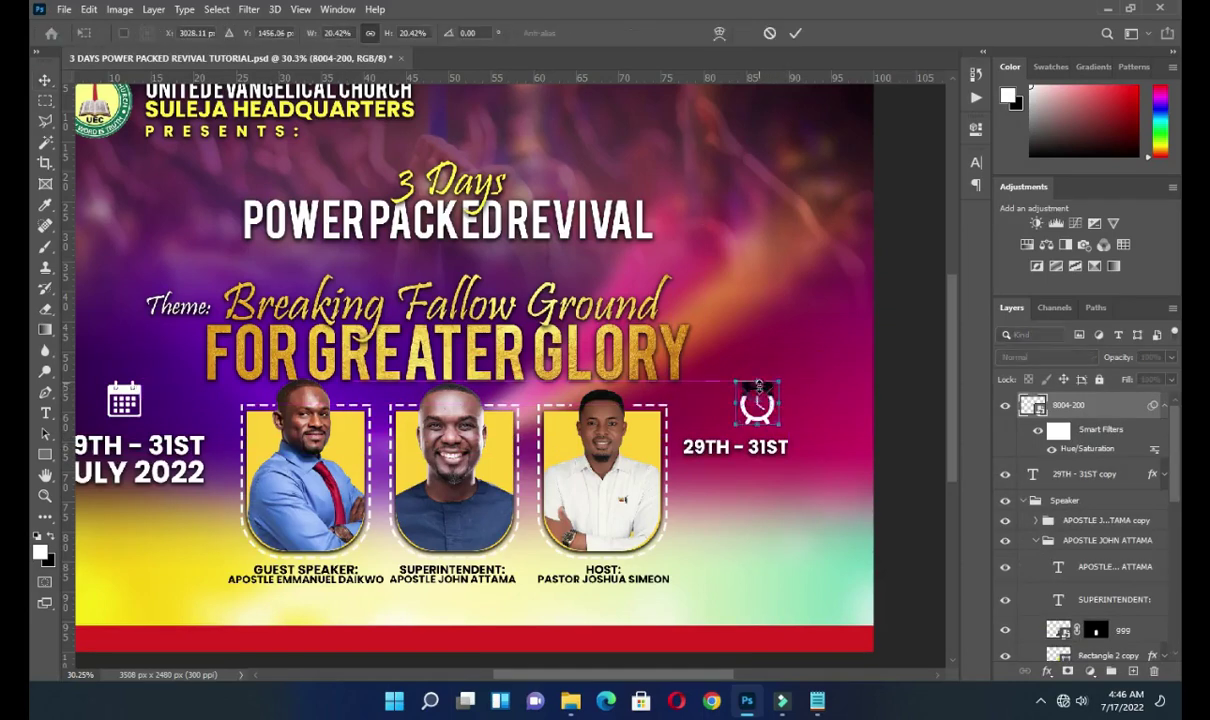
key("Return")
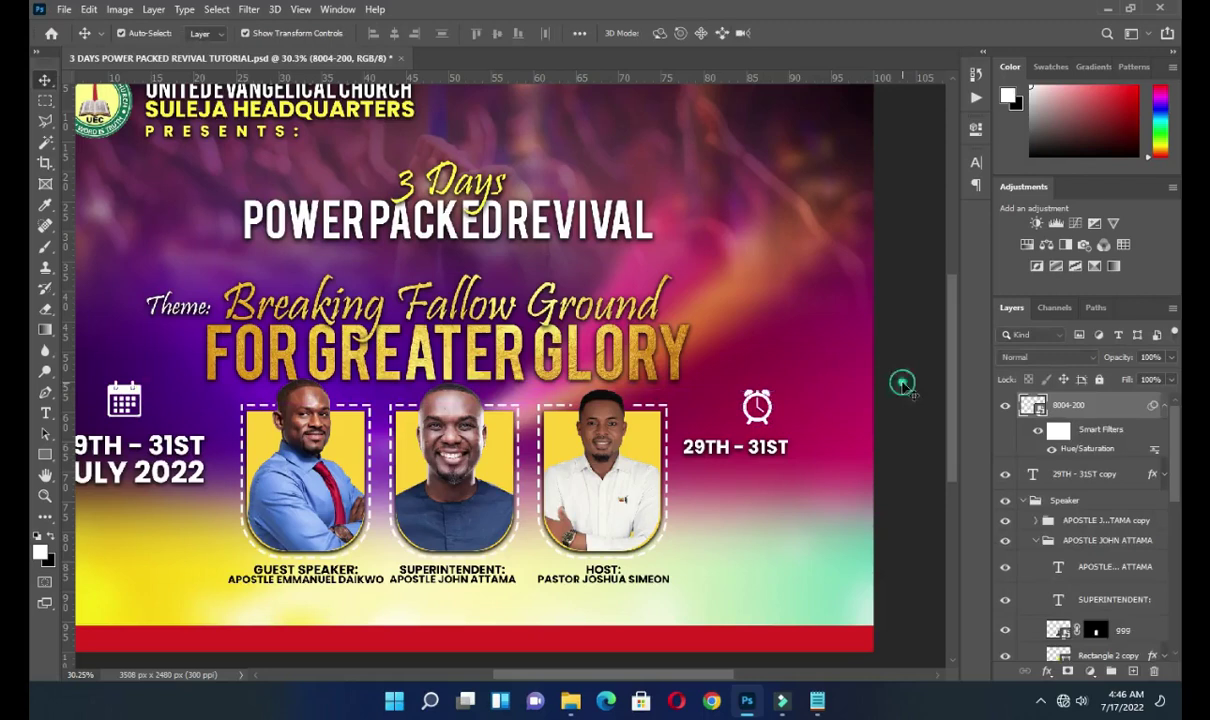
- Replace the copied "29TH - 31ST" text under the clock icon with "FRIDAY -"
scroll(770, 460, "up", 2)
left_click(773, 450)
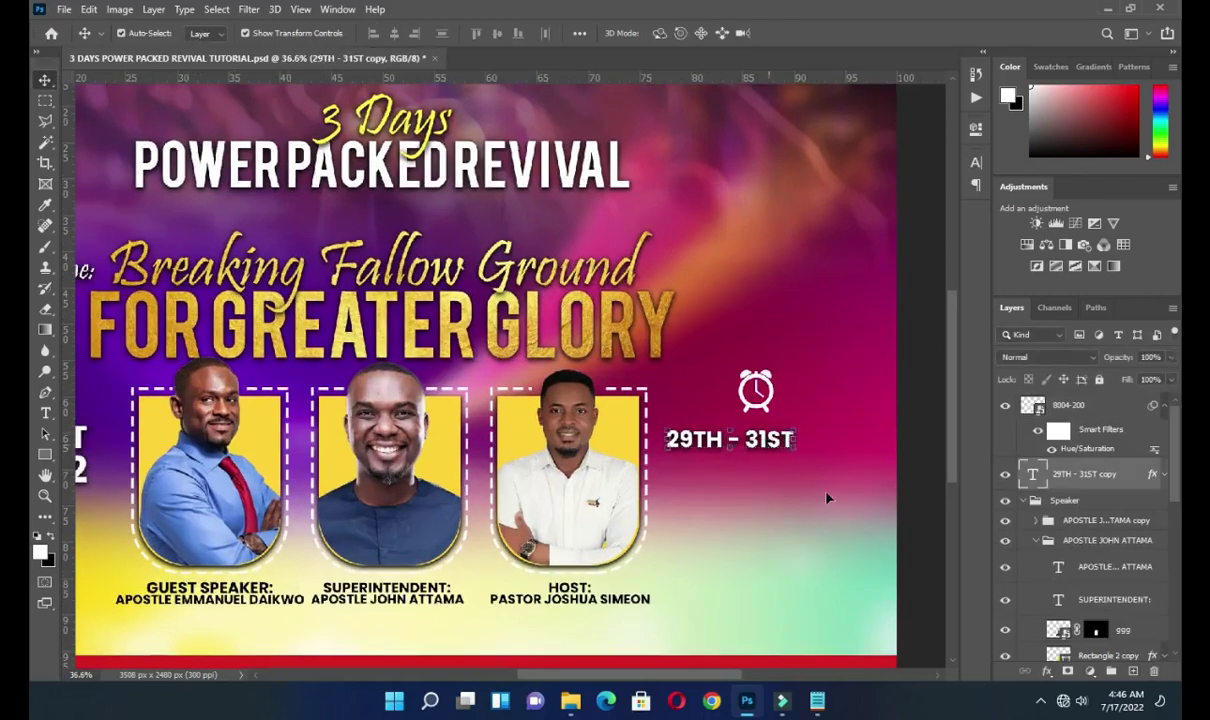
left_click_drag(778, 443, 764, 443)
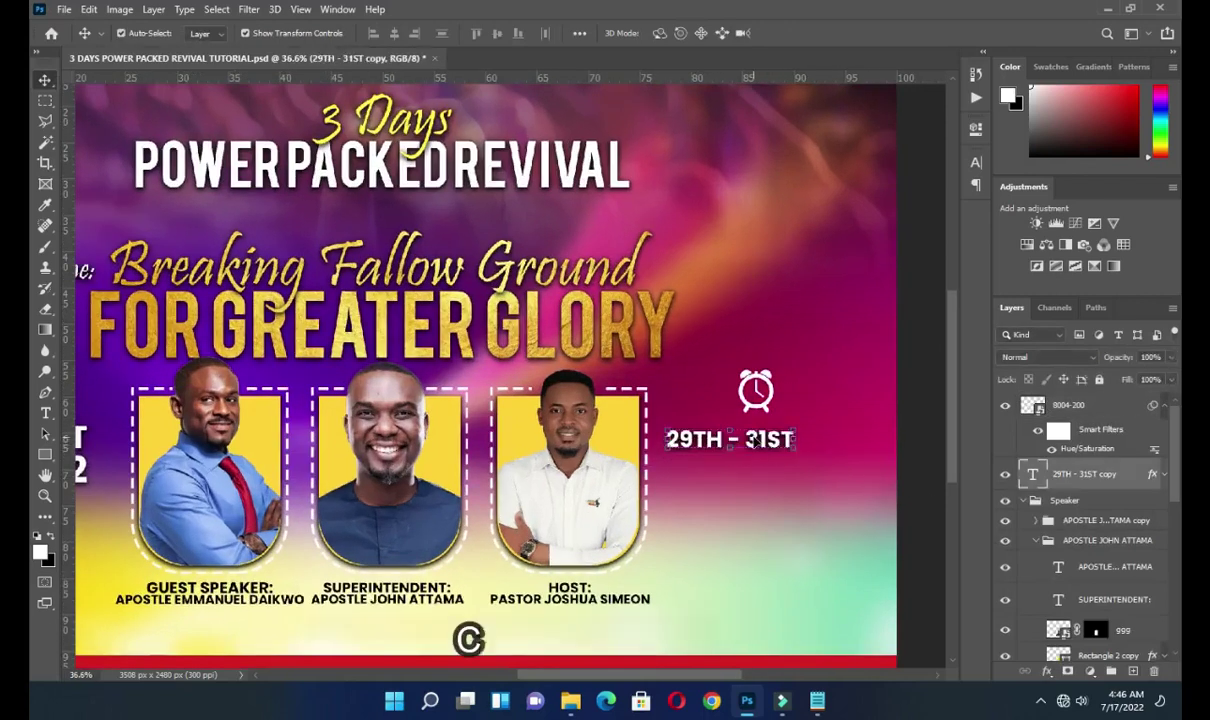
double_click(763, 441)
type("FRIDAY -")
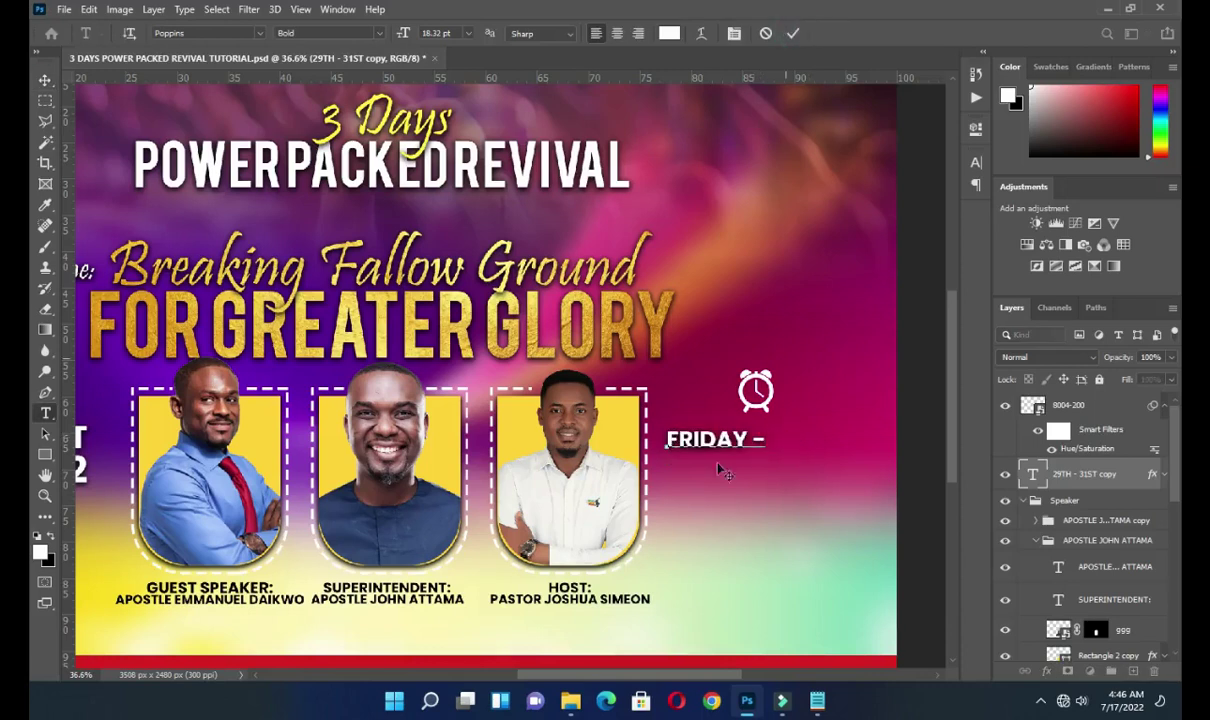
- Duplicate the "FRIDAY -" text directly below itself and replace the copy's wording with "SATURDAY" from the Notepad notes
key("ctrl+j")
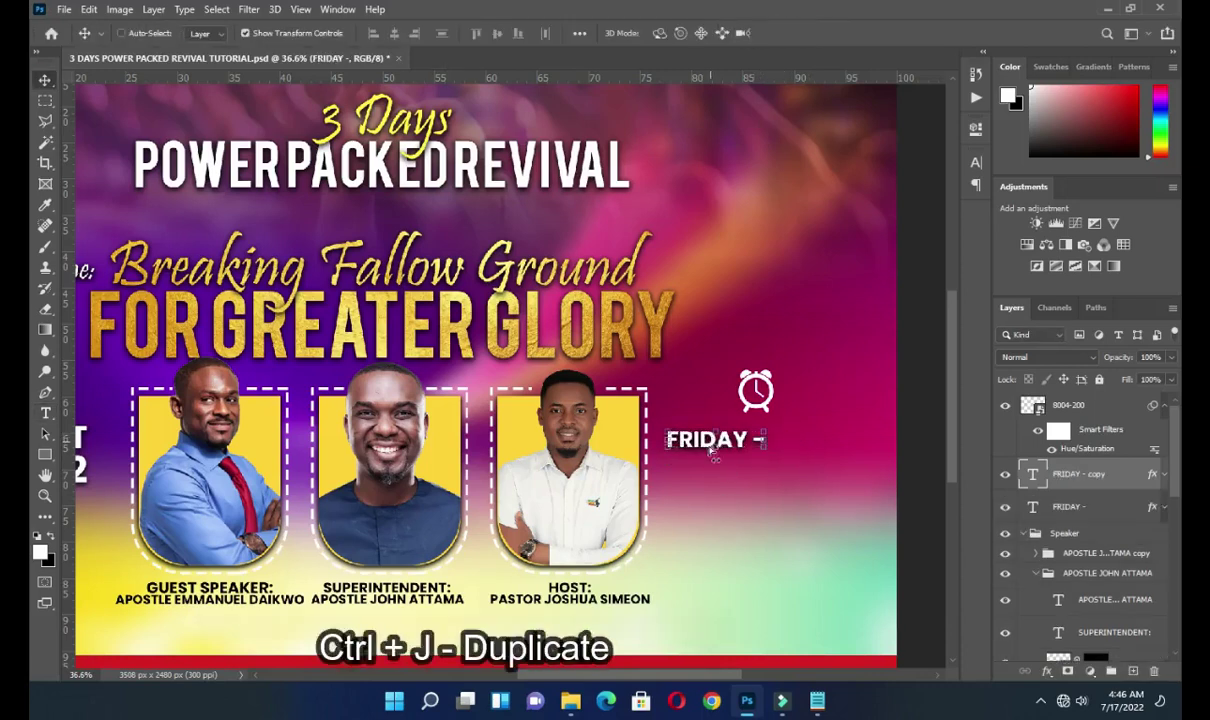
left_click_drag(703, 446, 706, 470)
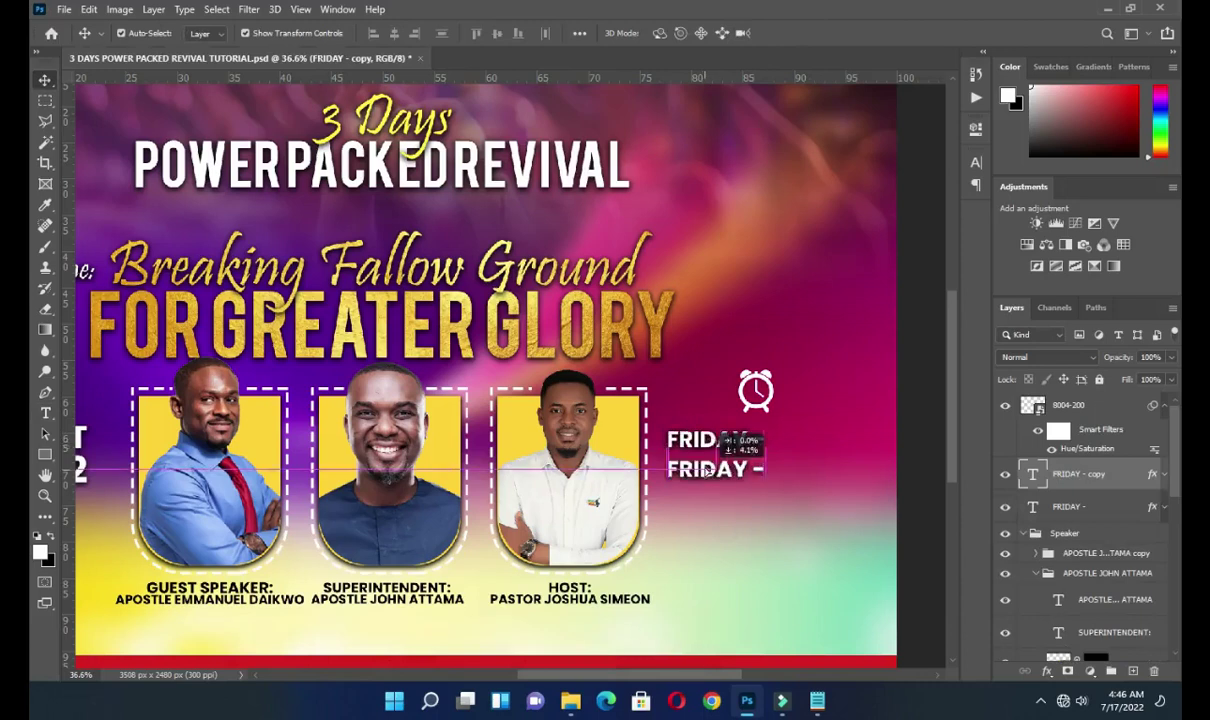
double_click(704, 468)
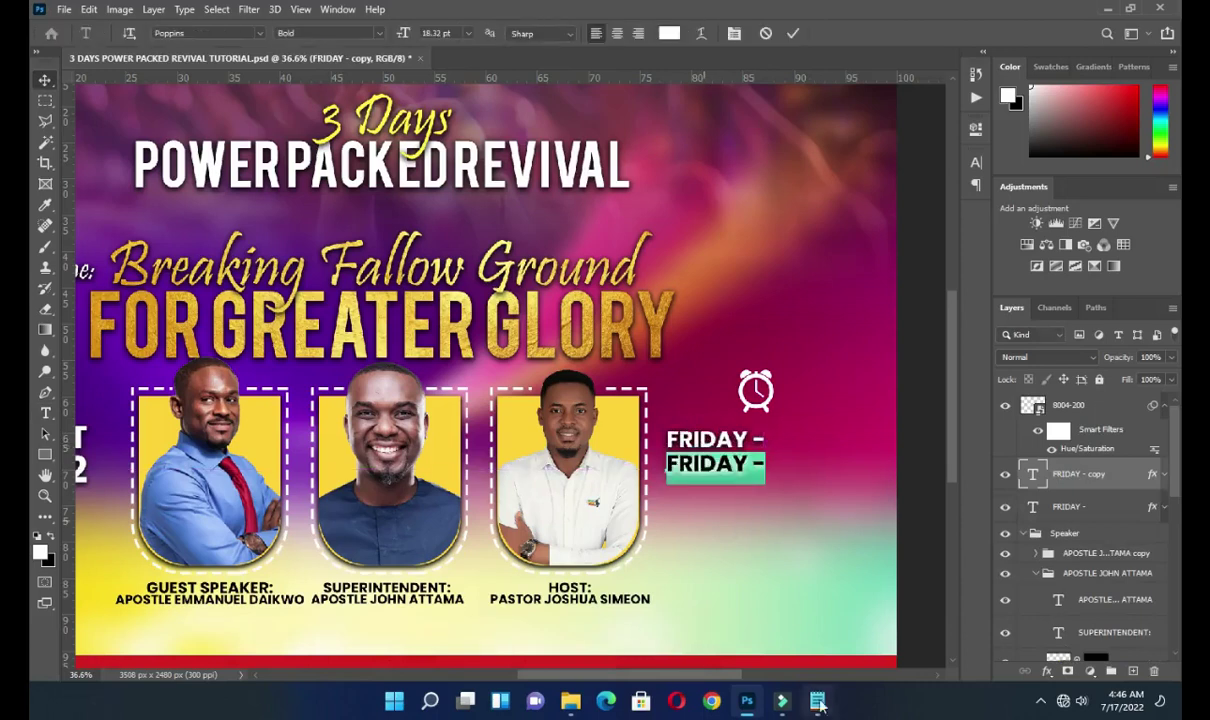
left_click(817, 700)
key("ctrl+c")
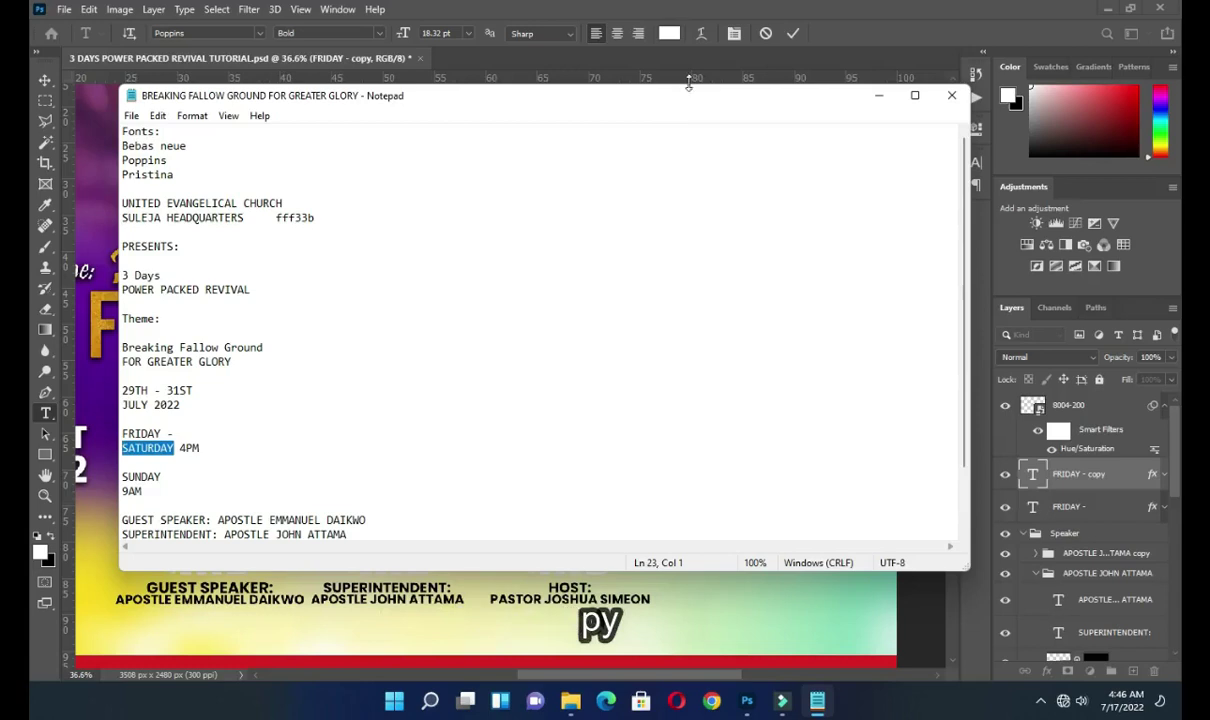
left_click(878, 95)
key("ctrl+v")
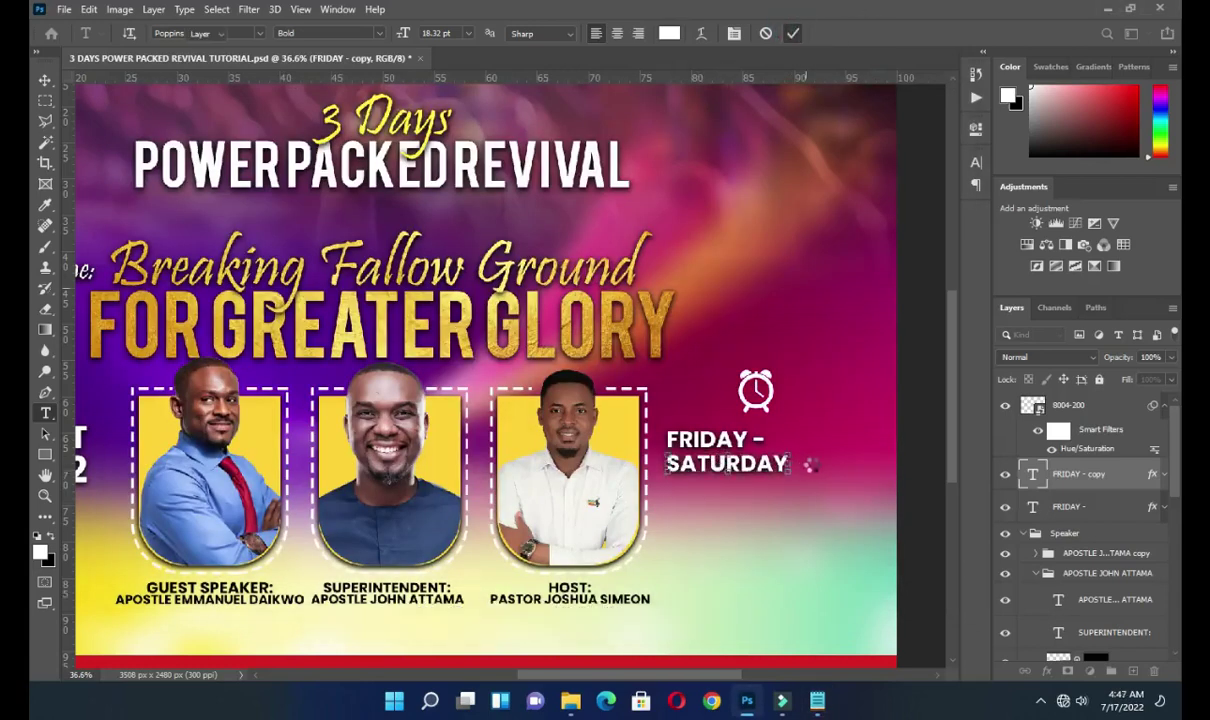
key("ctrl+Return")
- Draw a thin vertical divider about 7 px by 143 px beside the "FRIDAY - SATURDAY" text and fill it with the recently used golden yellow
scroll(867, 489, "up", 3)
key("v")
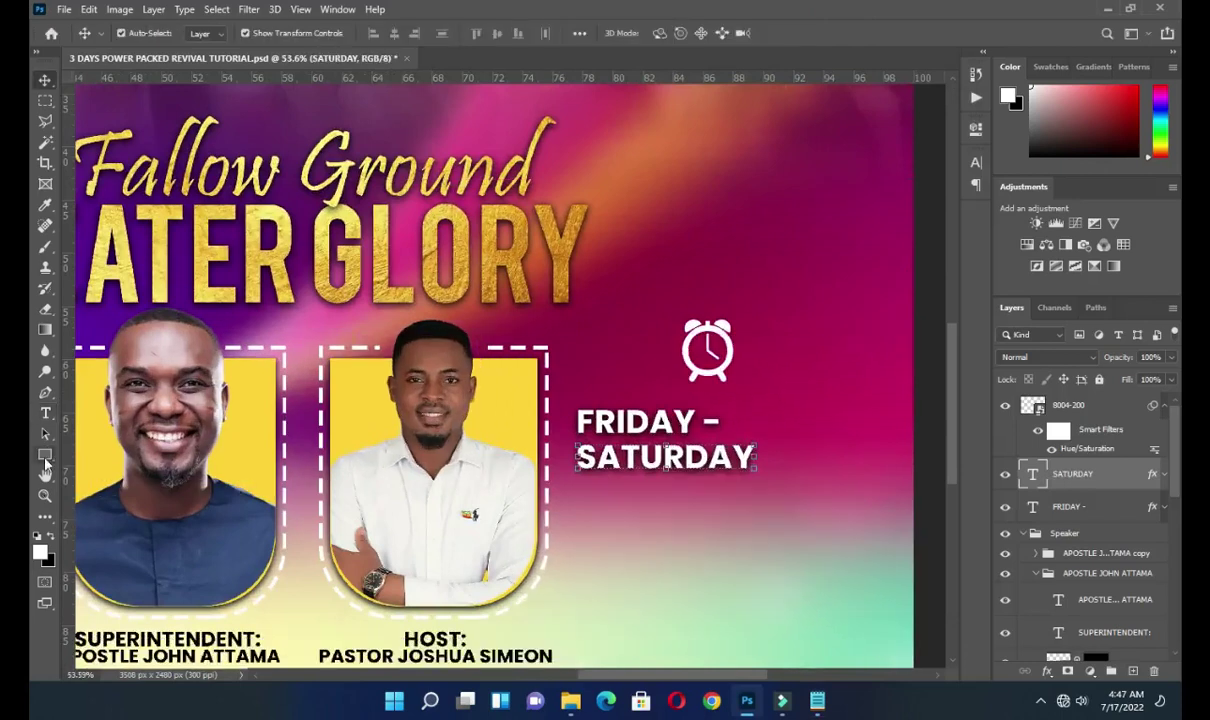
key("u")
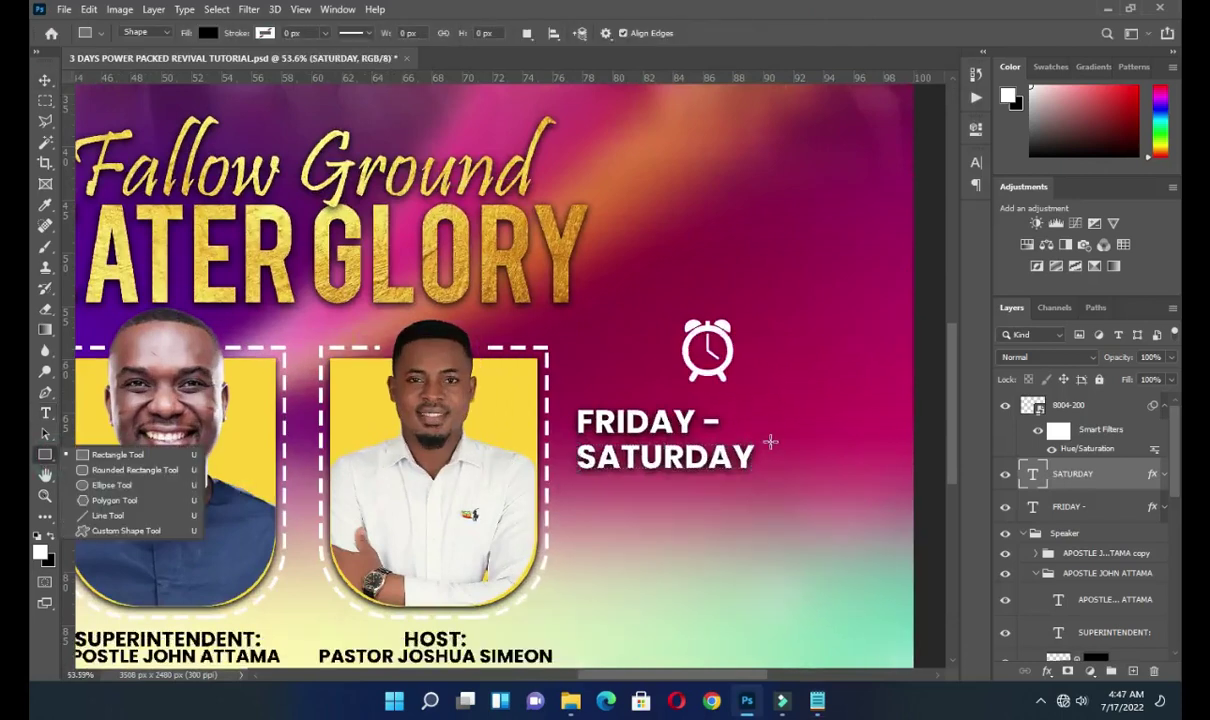
left_click_drag(764, 408, 767, 468)
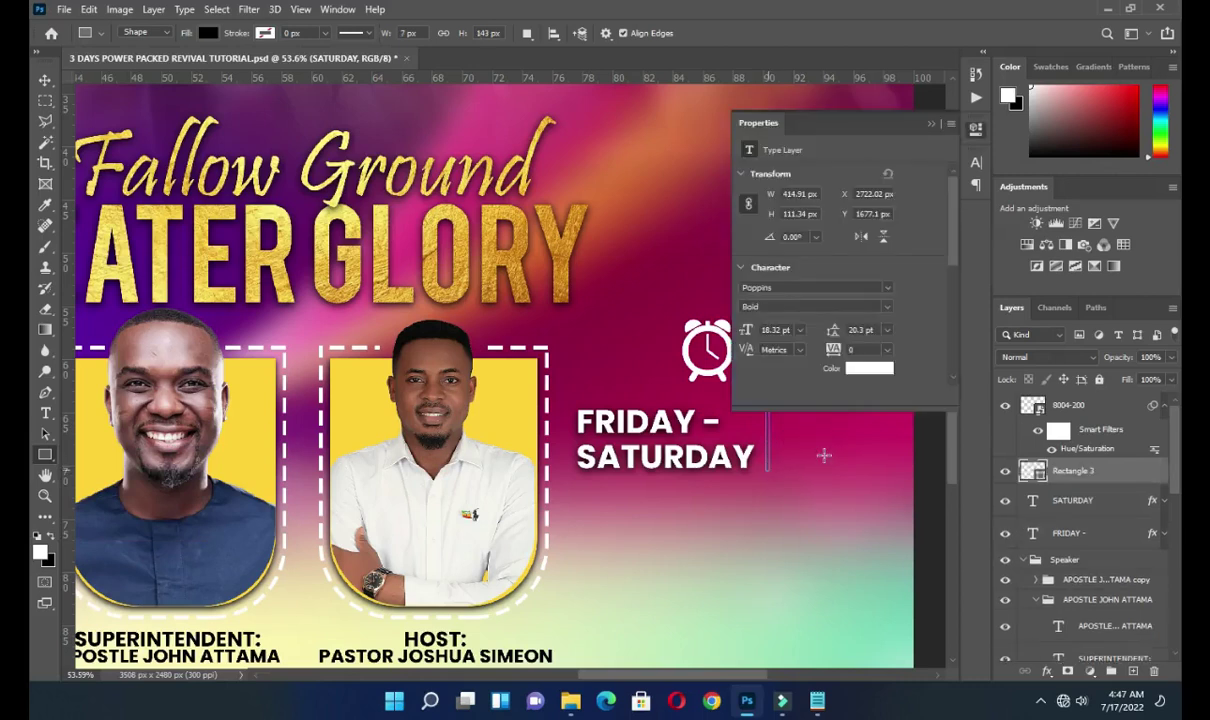
left_click(748, 224)
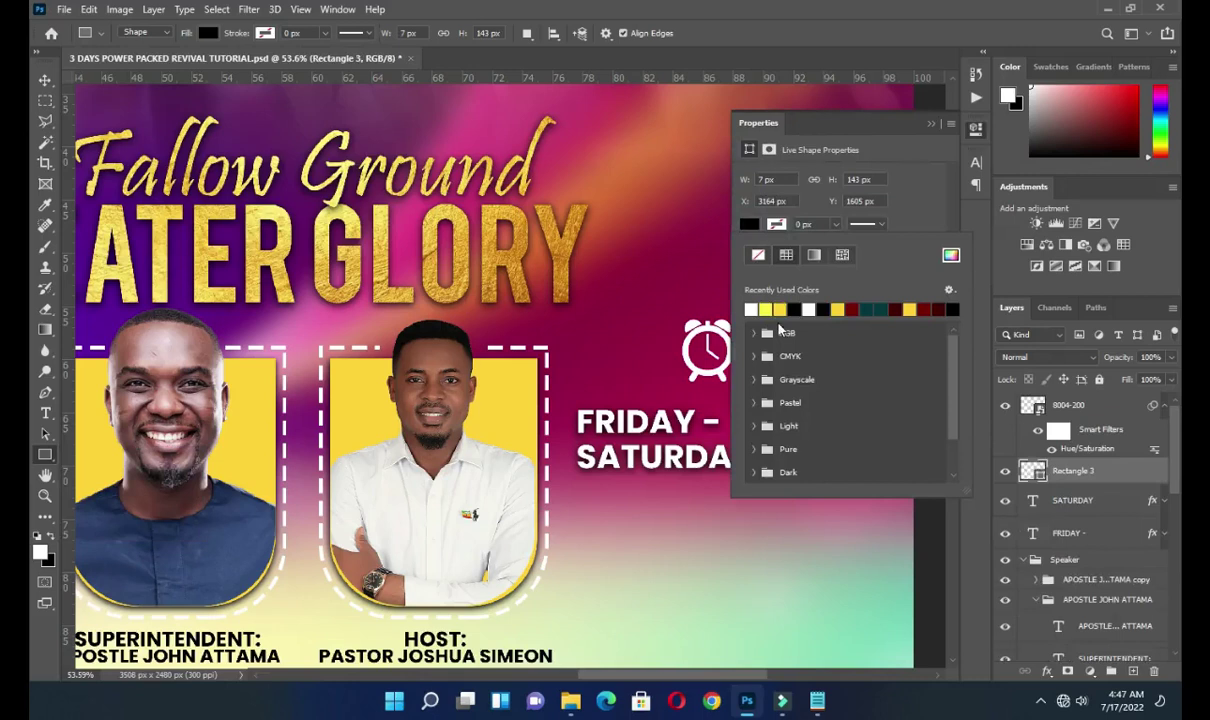
left_click(783, 310)
left_click(931, 128)
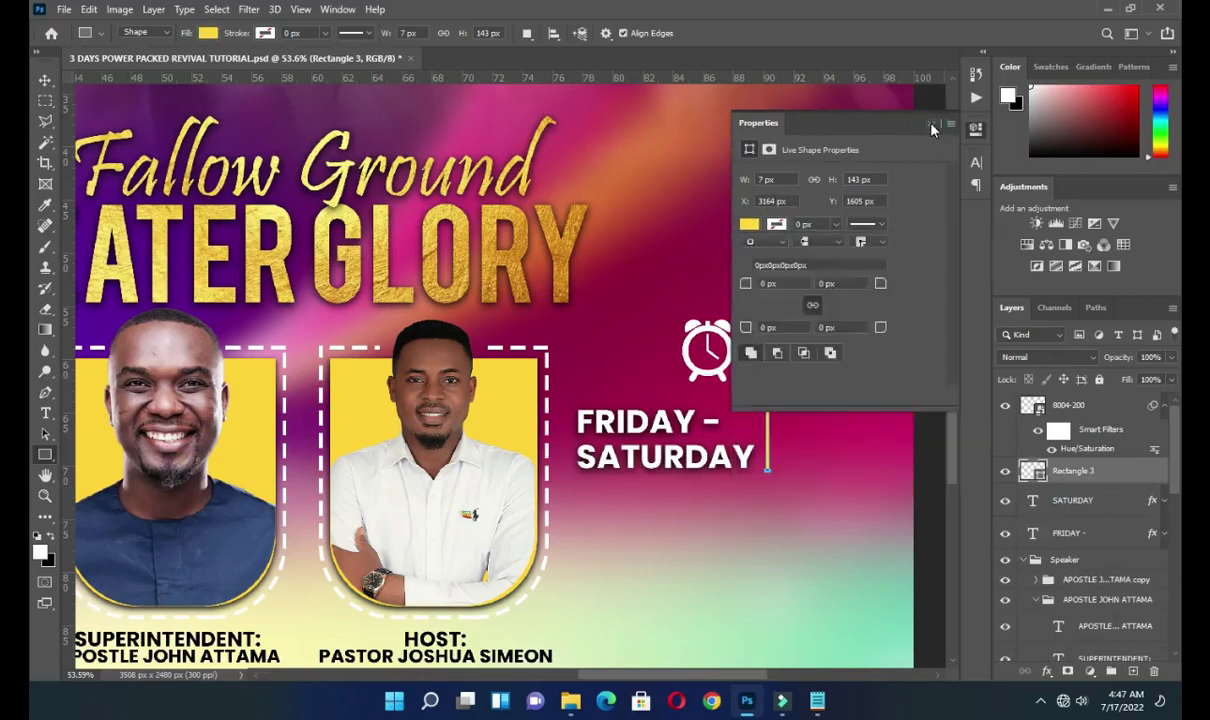
left_click(932, 123)
left_click(45, 78)
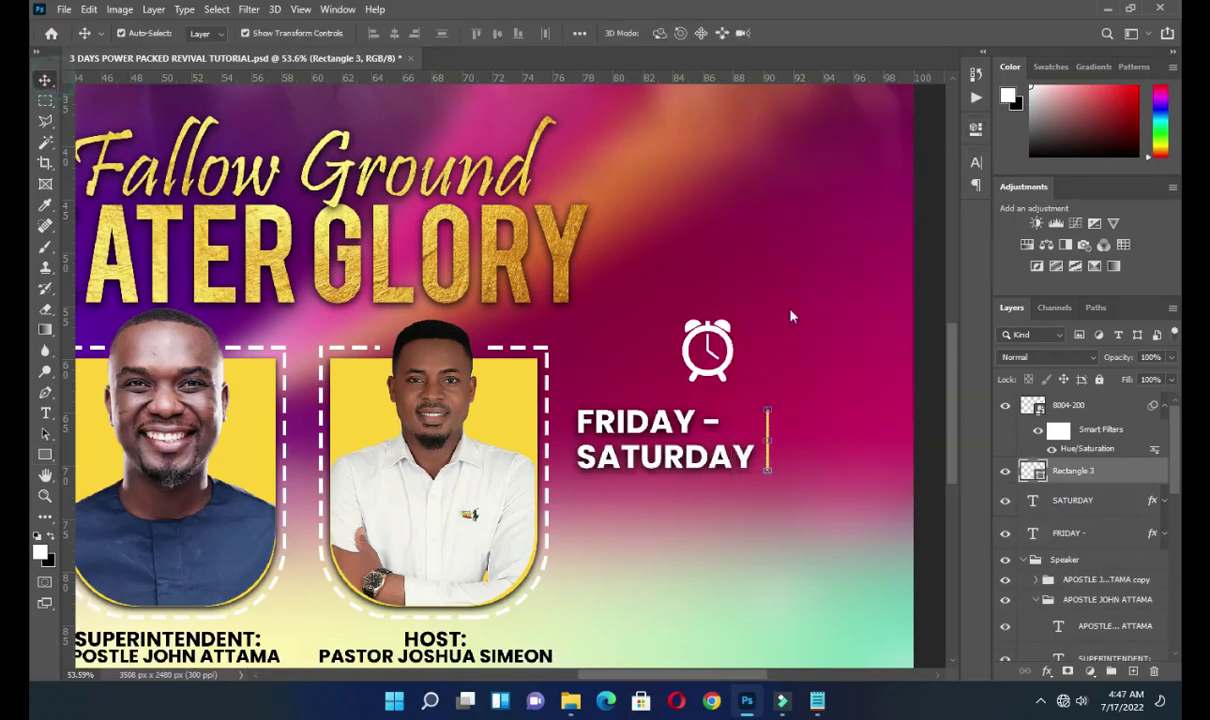
left_click(922, 423)
- Duplicate the "JULY 2022" text, place the copy just right of the yellow divider, and bring its layer to the top of the stack
scroll(683, 463, "down", 5)
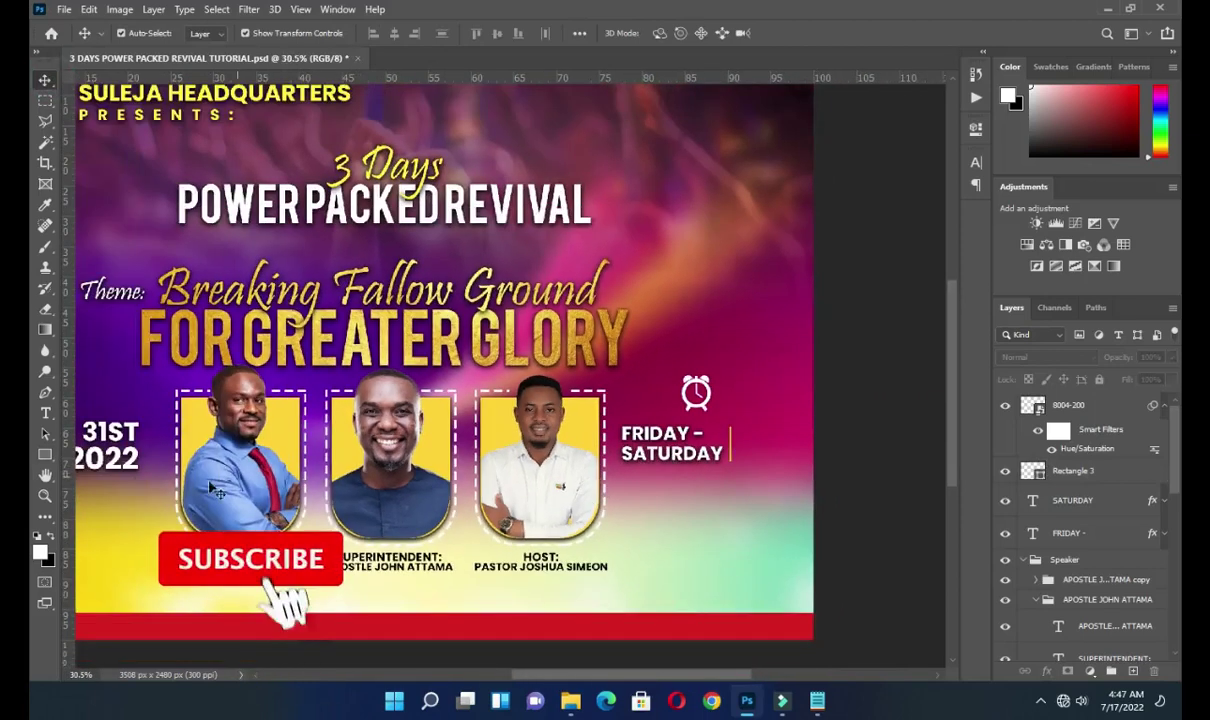
left_click(120, 445)
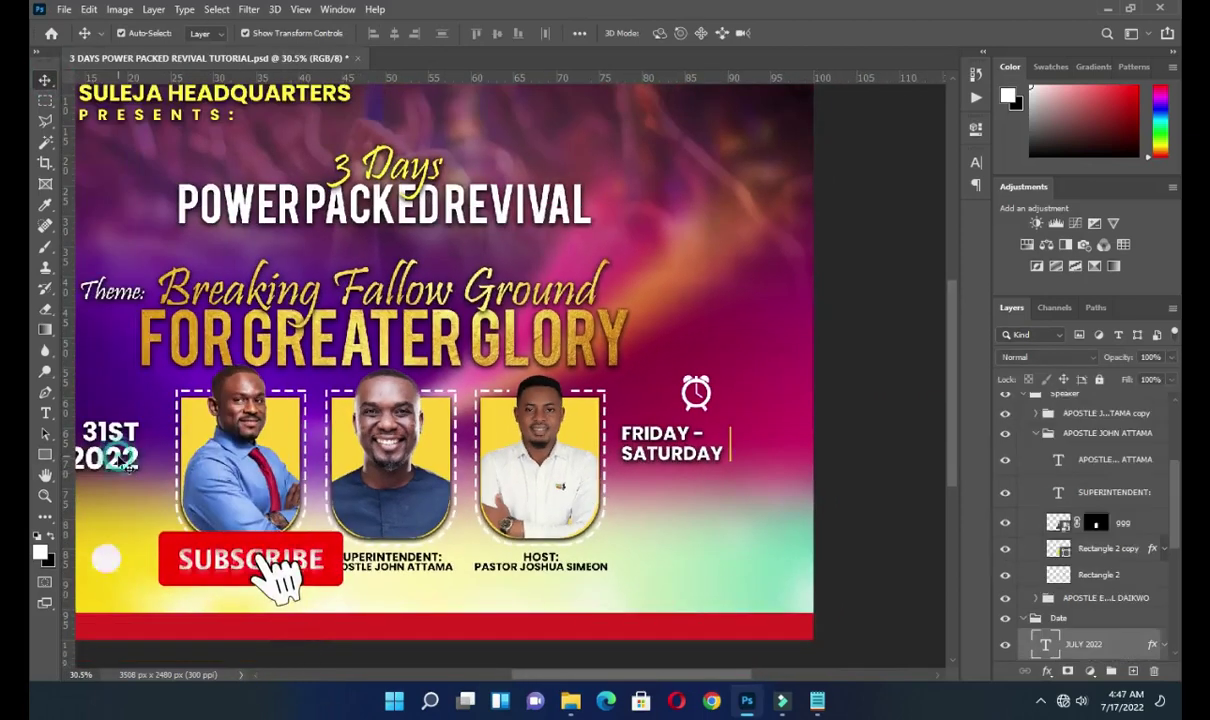
key("ctrl+j")
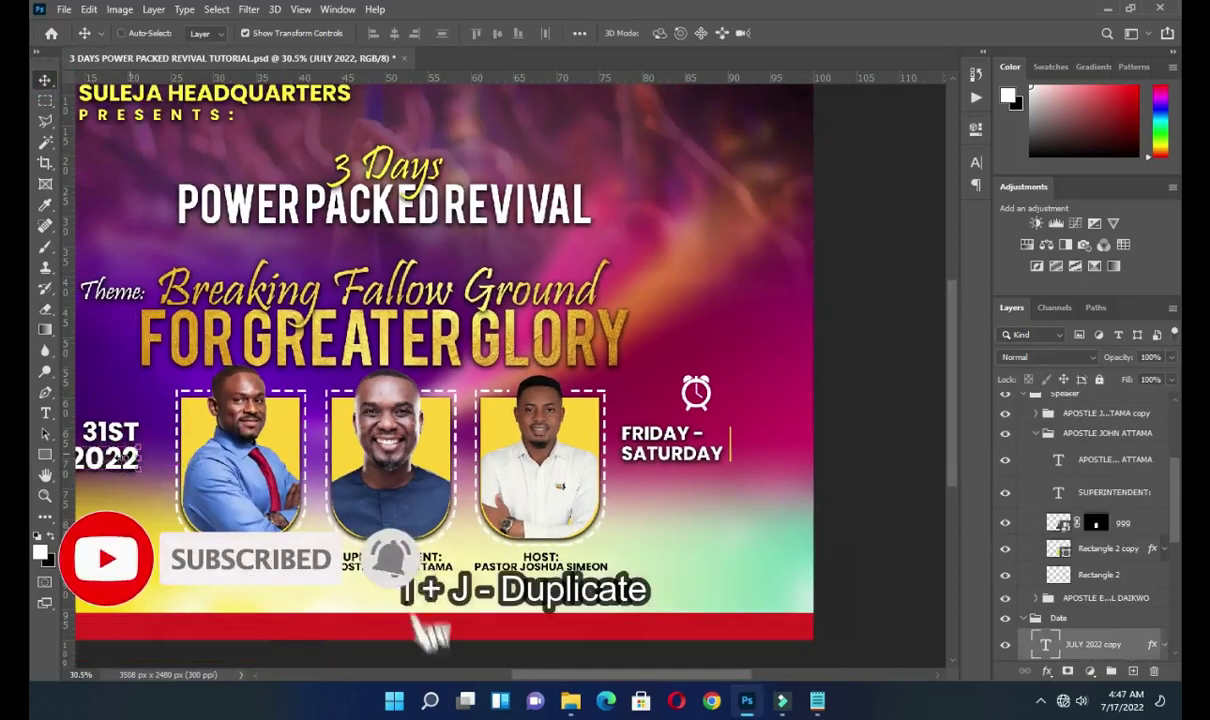
left_click_drag(115, 450, 865, 456)
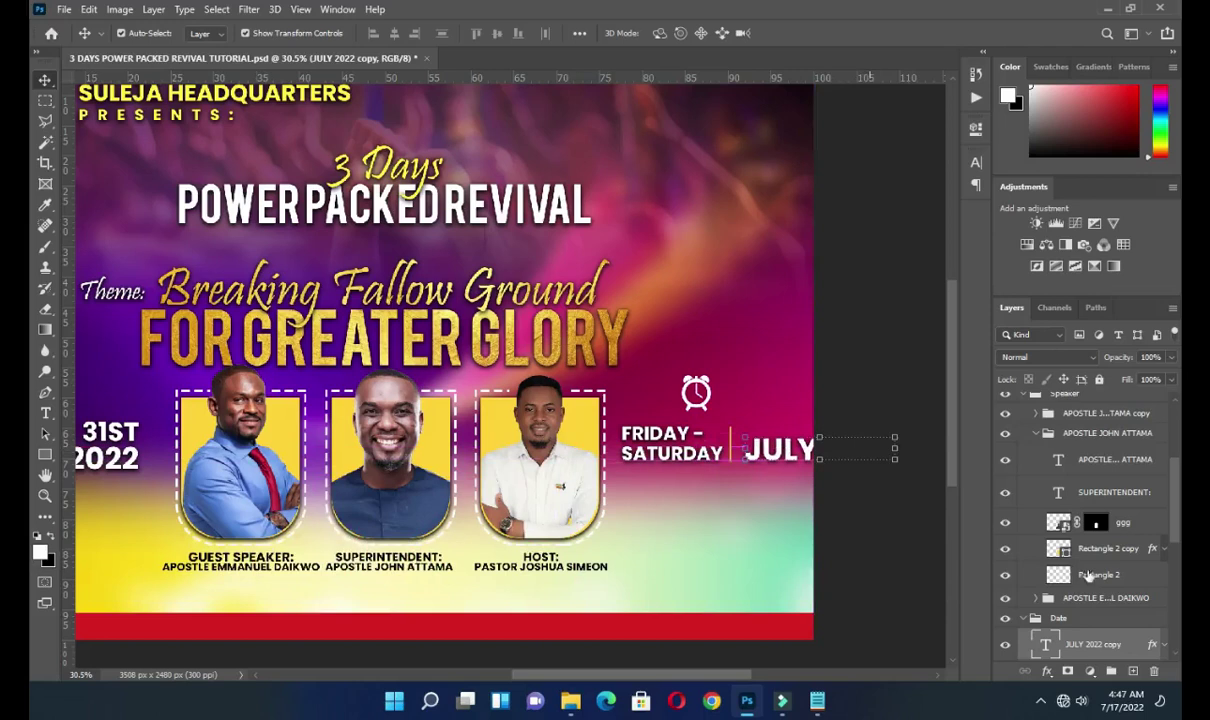
left_click_drag(1097, 644, 1112, 398)
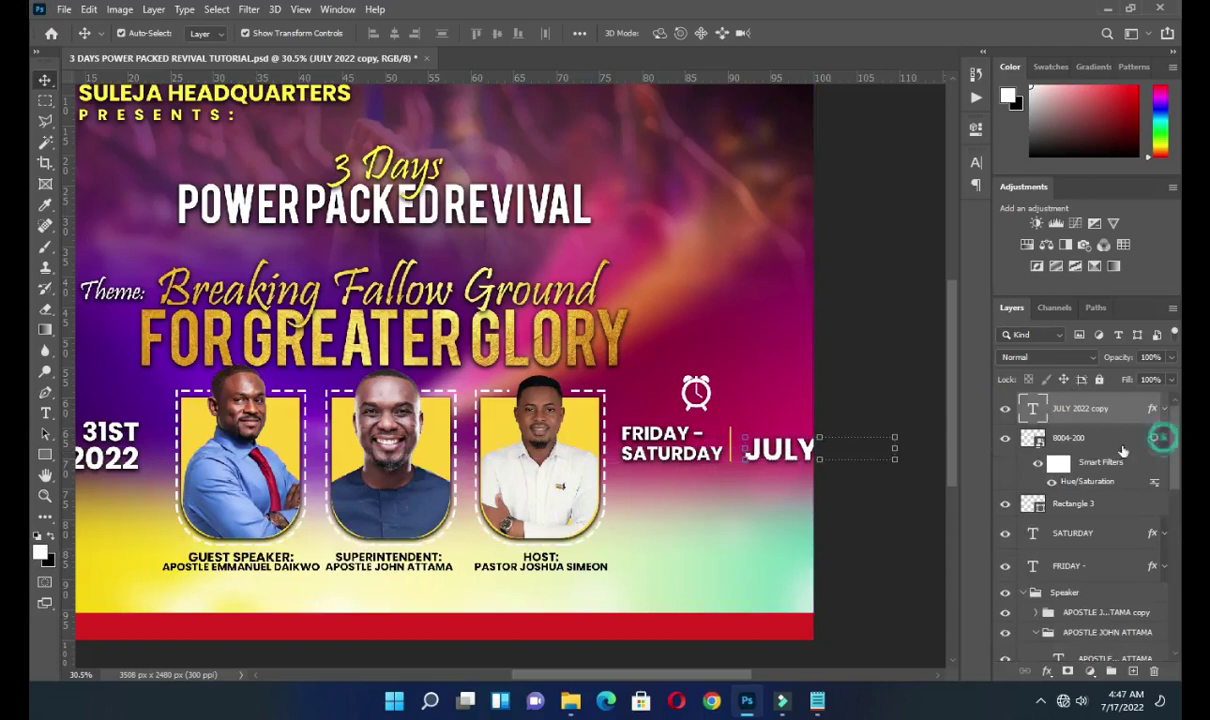
- Collapse the clock icon's smart filters, the superintendent's group and the Speaker group in the layer list
left_click(1160, 439)
left_click(1085, 440)
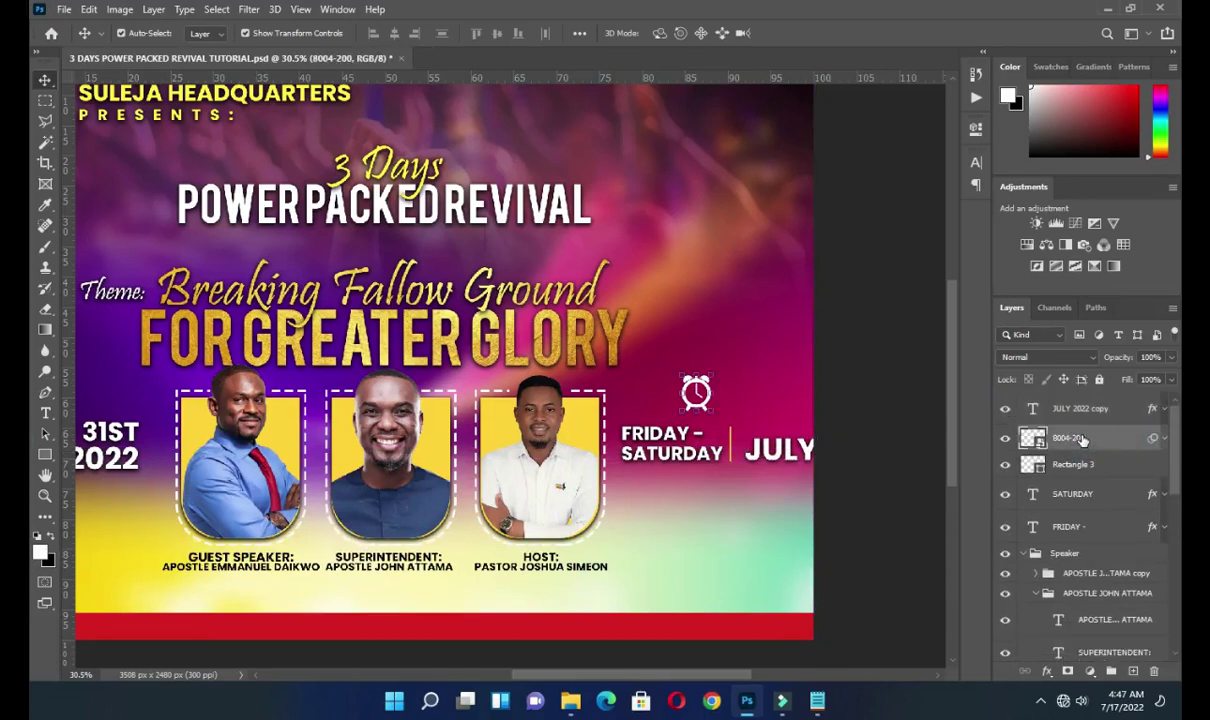
left_click(1063, 525)
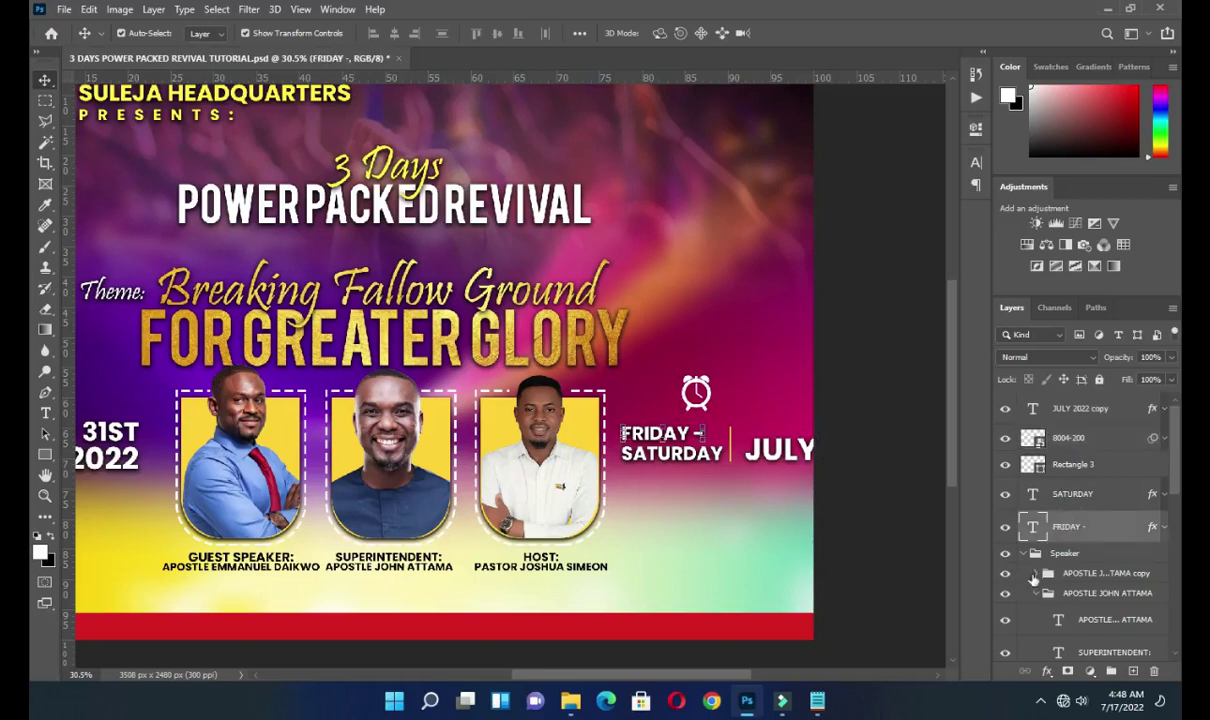
left_click(1036, 593)
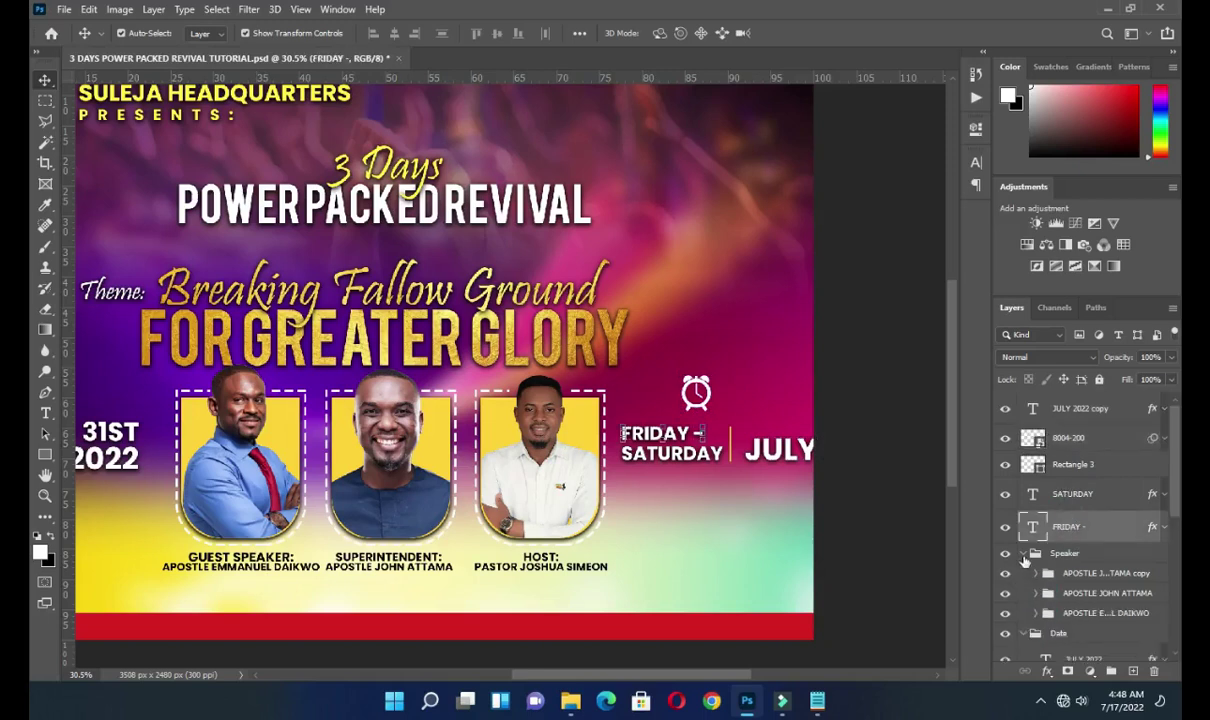
left_click(1023, 555)
- Replace the copied "JULY 2022" text with "4PM" from the Notepad notes and move it closer to the yellow divider
left_click(778, 450)
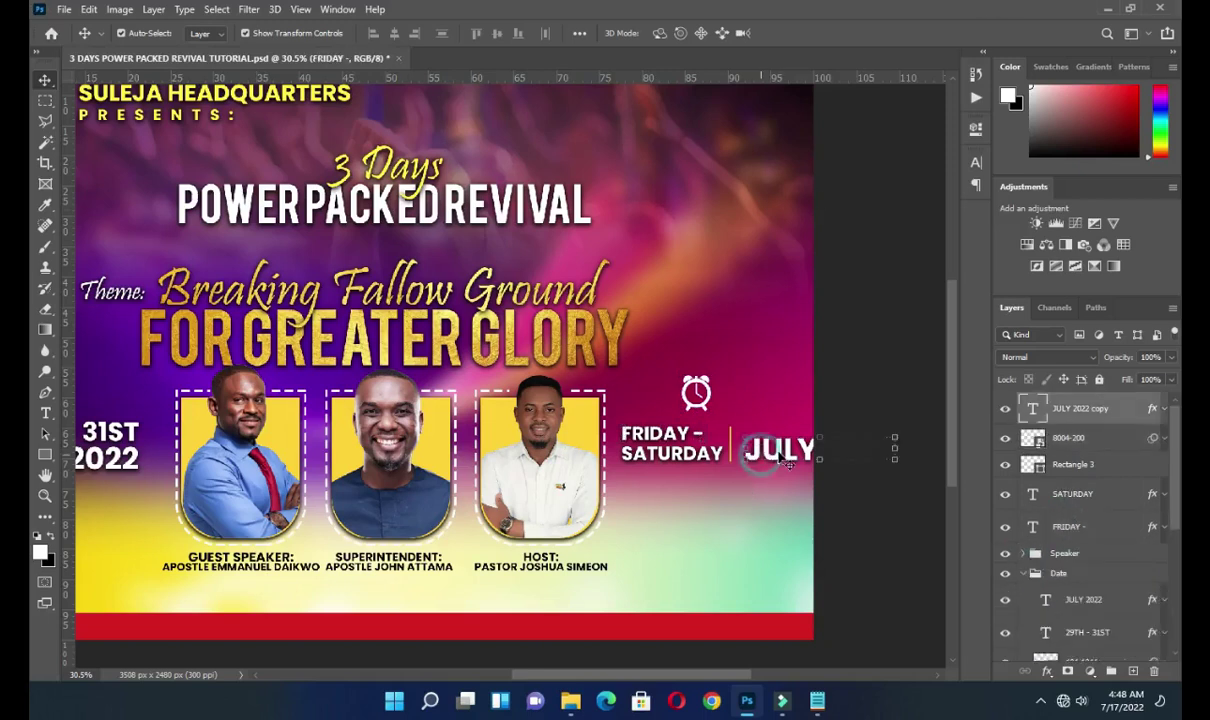
double_click(778, 450)
left_click(817, 700)
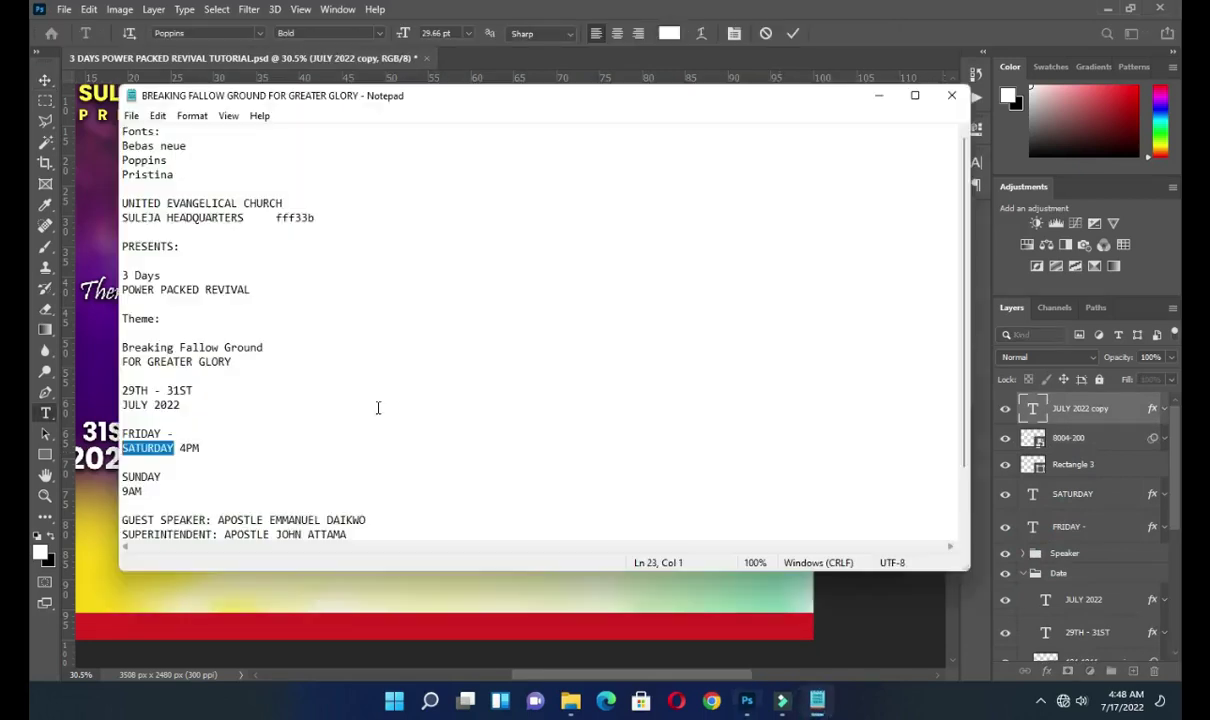
double_click(259, 448)
key("ctrl+c")
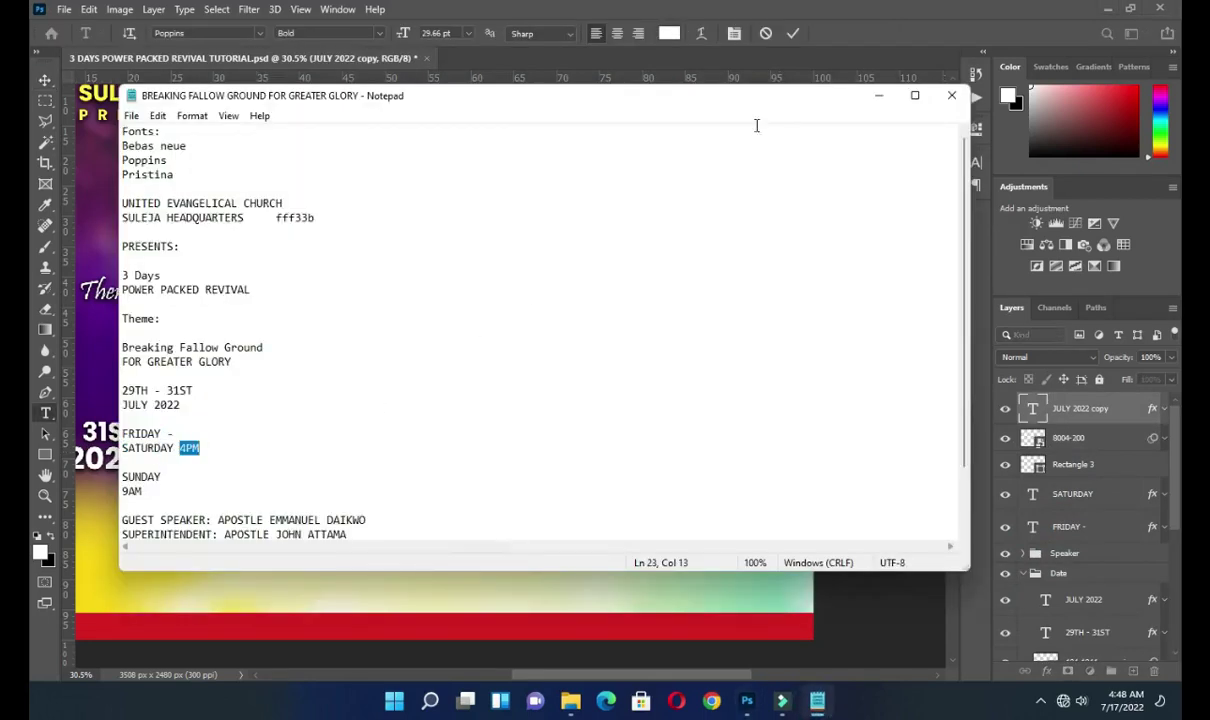
left_click(878, 95)
key("ctrl+v")
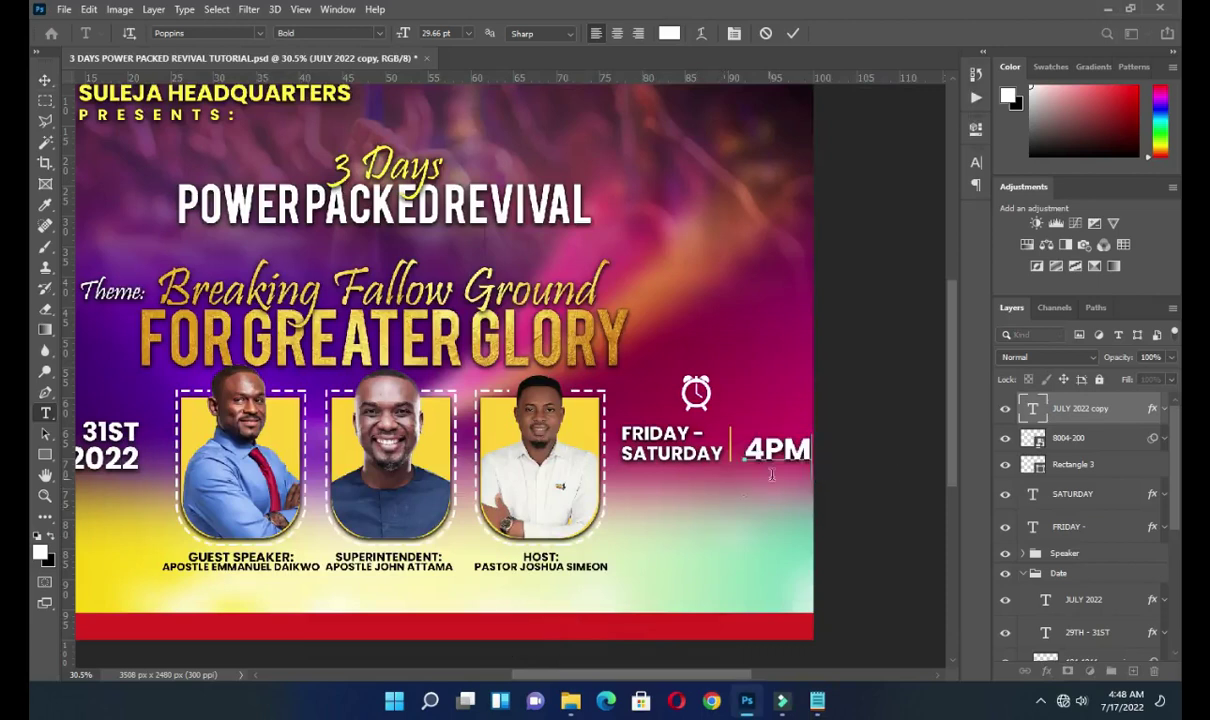
scroll(778, 448, "up", 2)
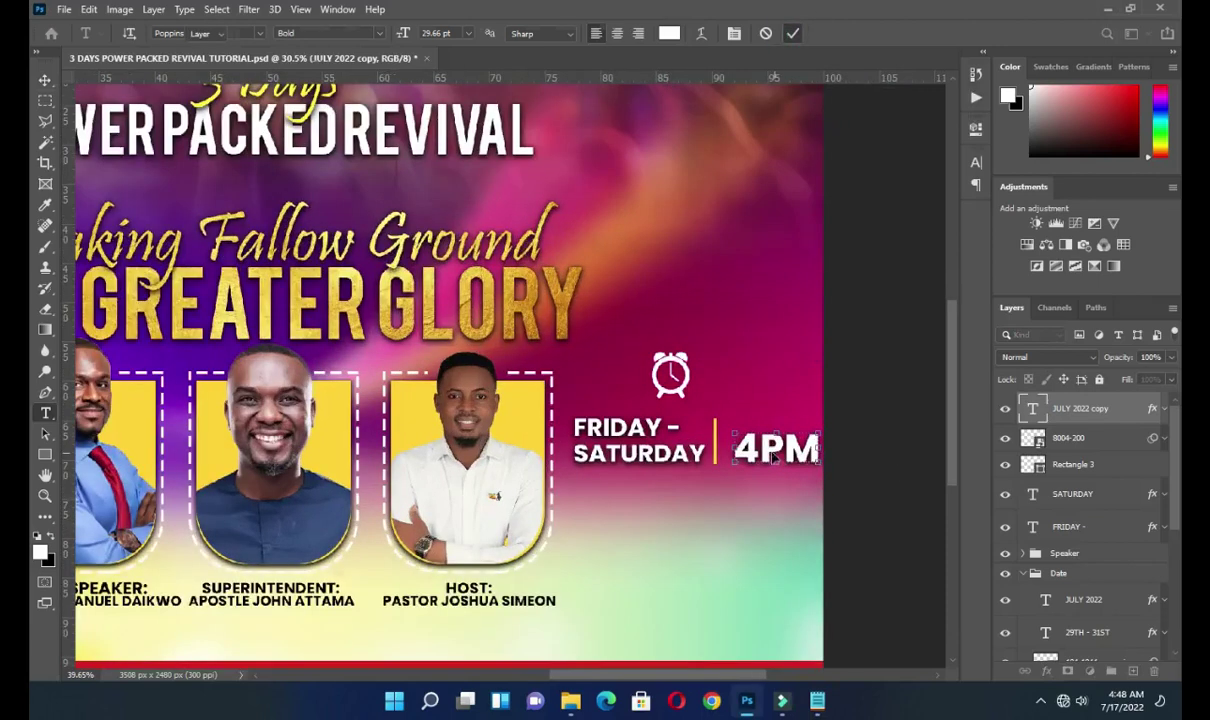
key("ctrl+Return")
key("v")
left_click_drag(806, 452, 802, 452)
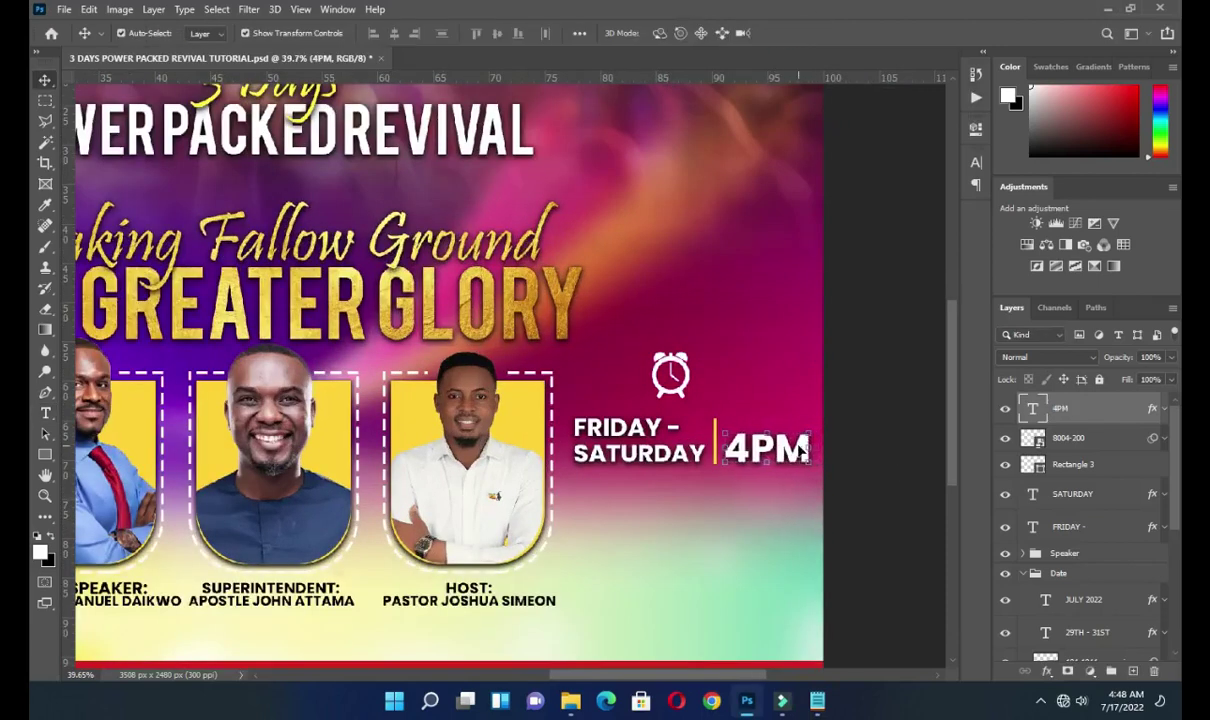
- Select all layers from "4PM" down to "FRIDAY -" and scale the whole service-time block down slightly, away from the flyer's edge
left_click(1071, 527, "shift")
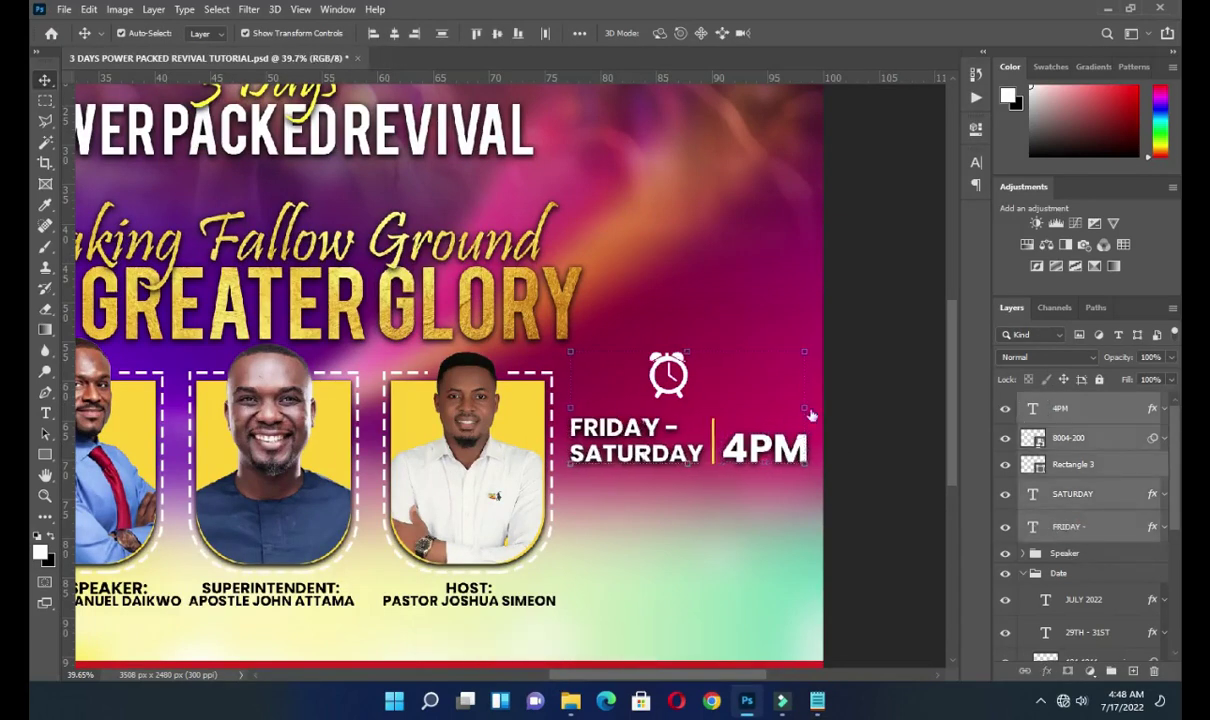
key("ctrl+t")
left_click_drag(806, 408, 786, 410)
key("Return")
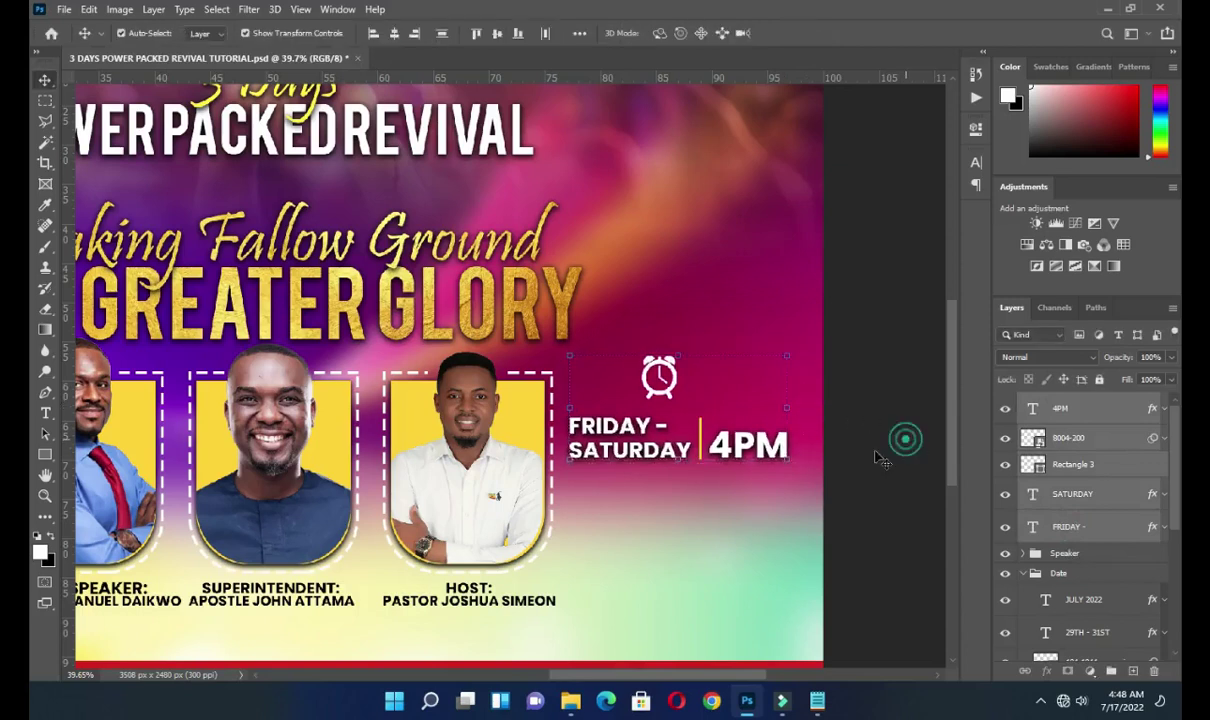
- Recolor the "4PM" text yellow #ffd131, sampled from the backdrop of the host's photo frame
key("t")
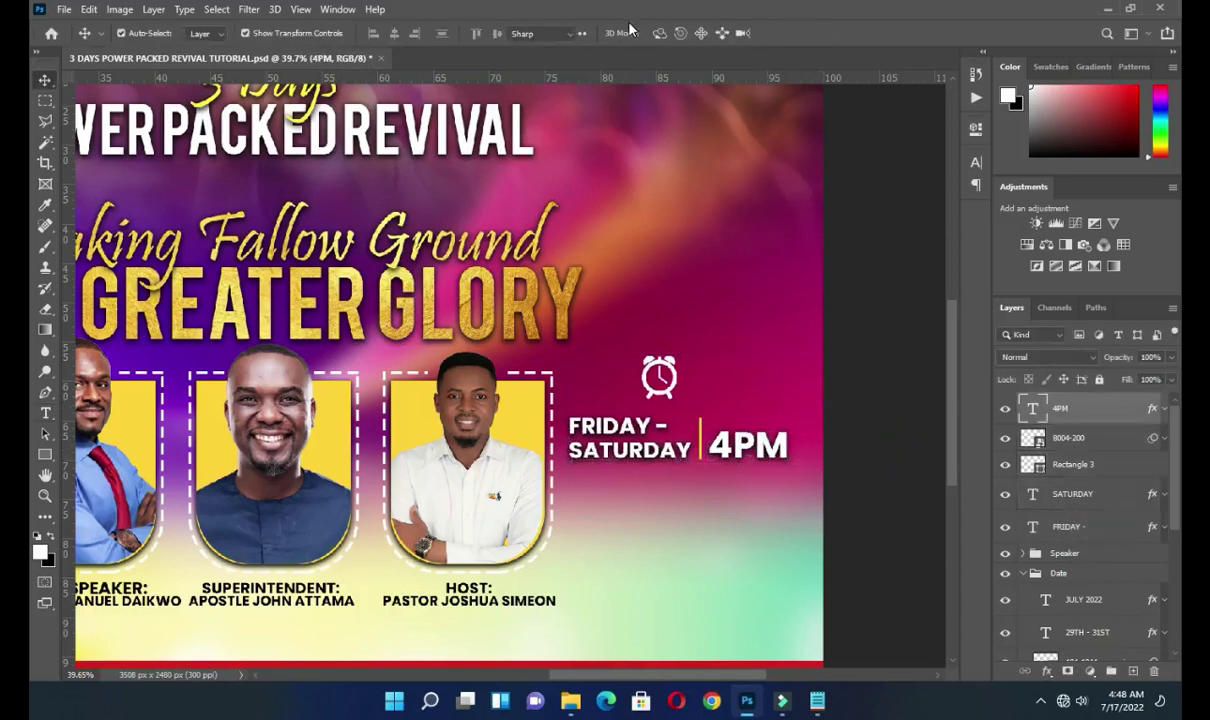
left_click(669, 33)
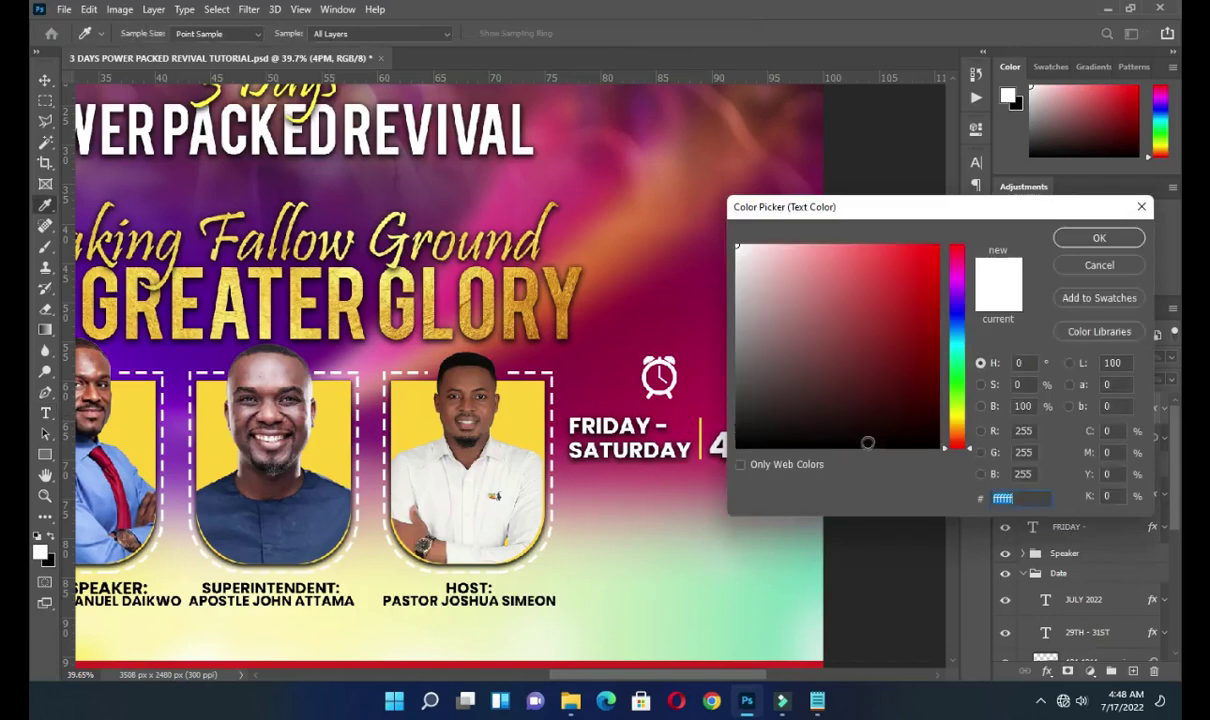
left_click(529, 420)
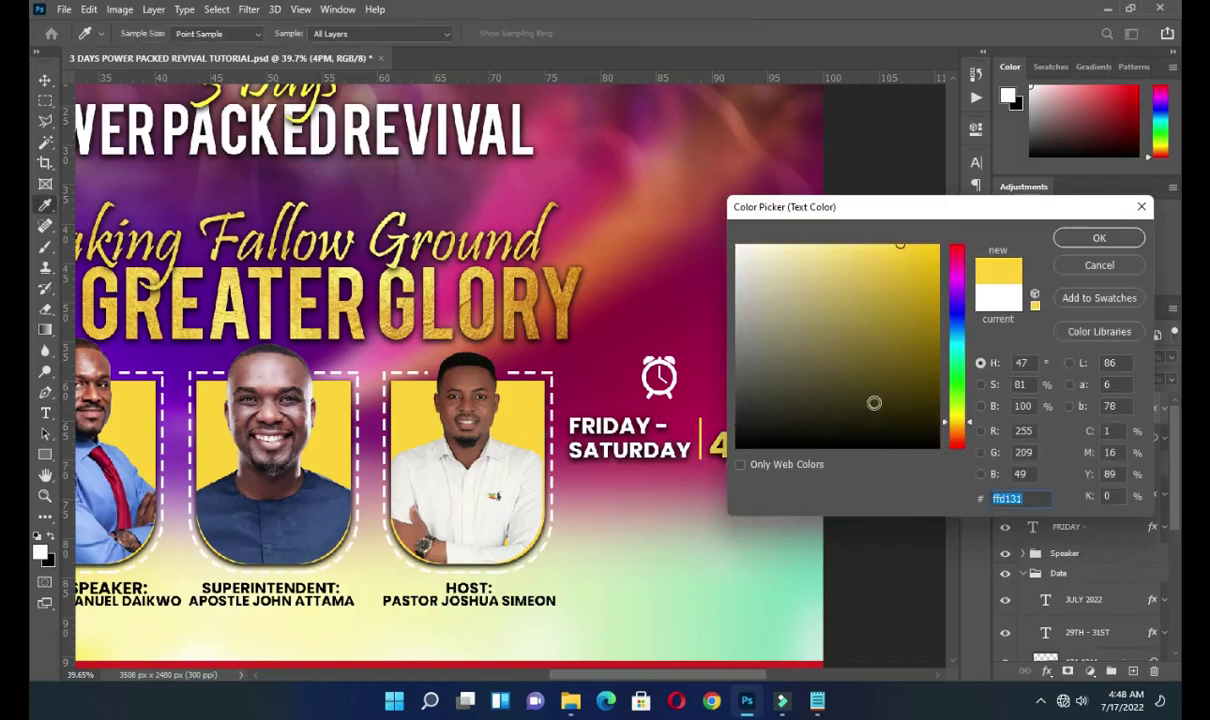
left_click(1097, 238)
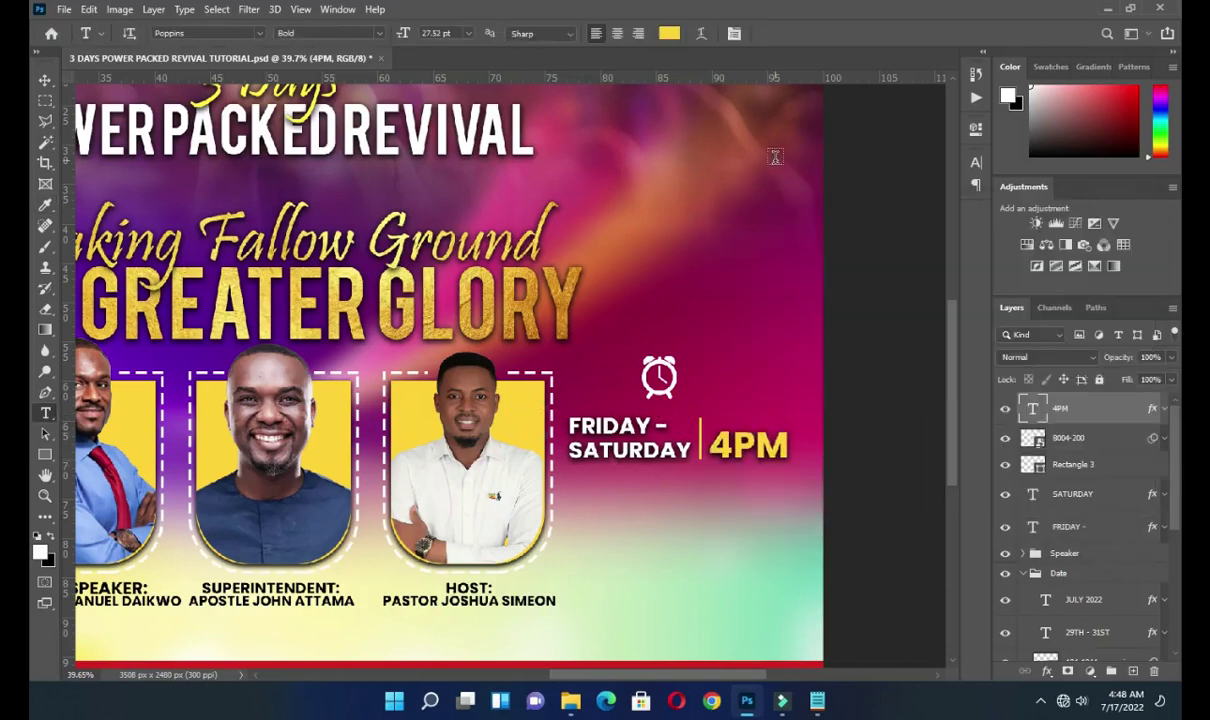
key("v")
left_click(794, 491)
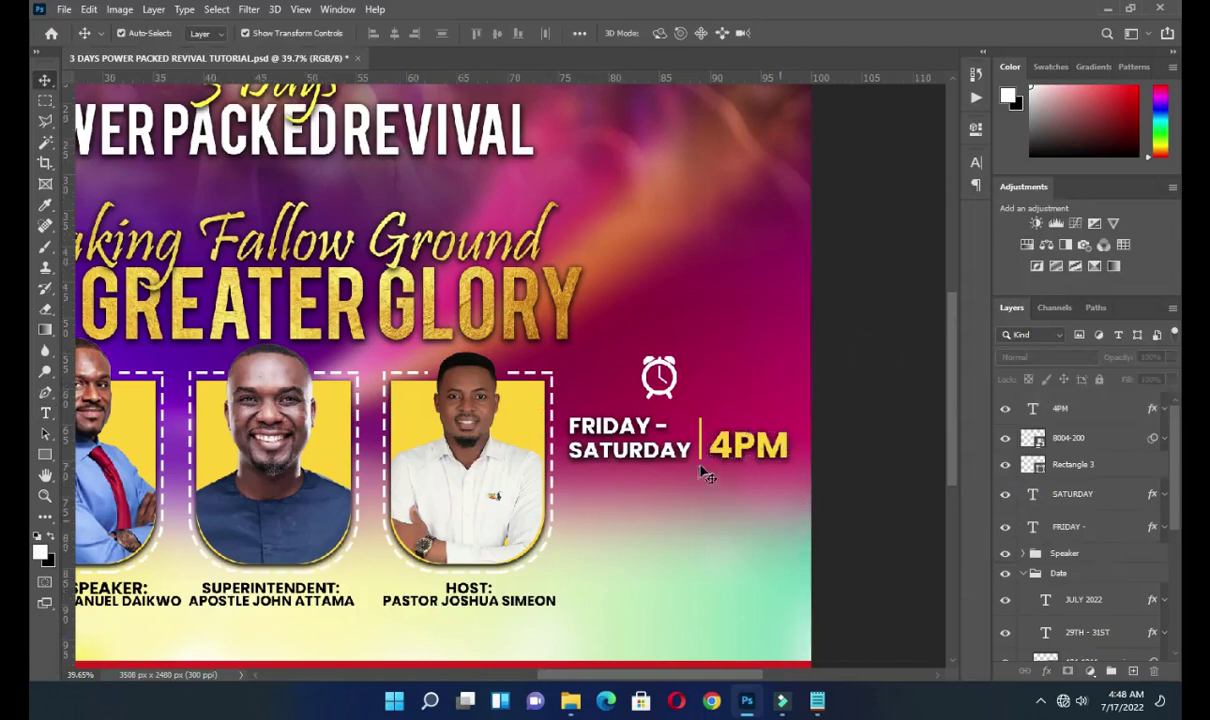
- Duplicate the "SATURDAY" text, bring the copy to the top of the layer stack and place it directly below the original
scroll(705, 470, "down", 2)
scroll(623, 508, "up", 2)
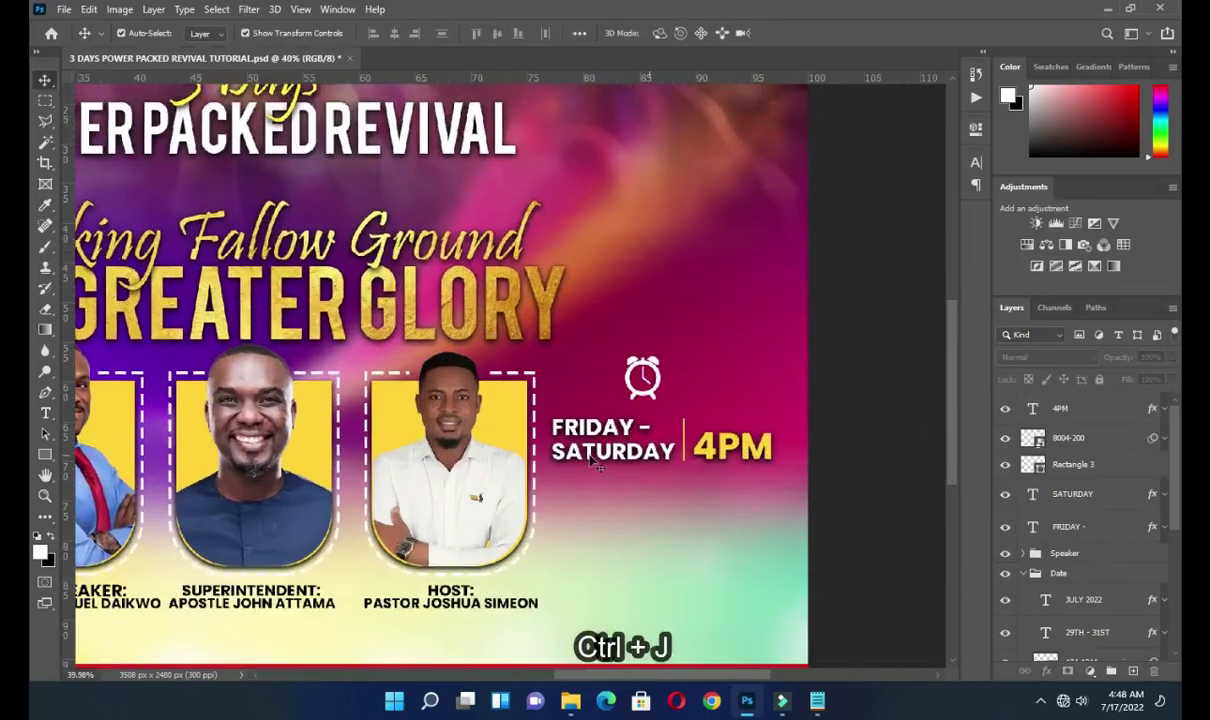
left_click(603, 462)
key("ctrl+j")
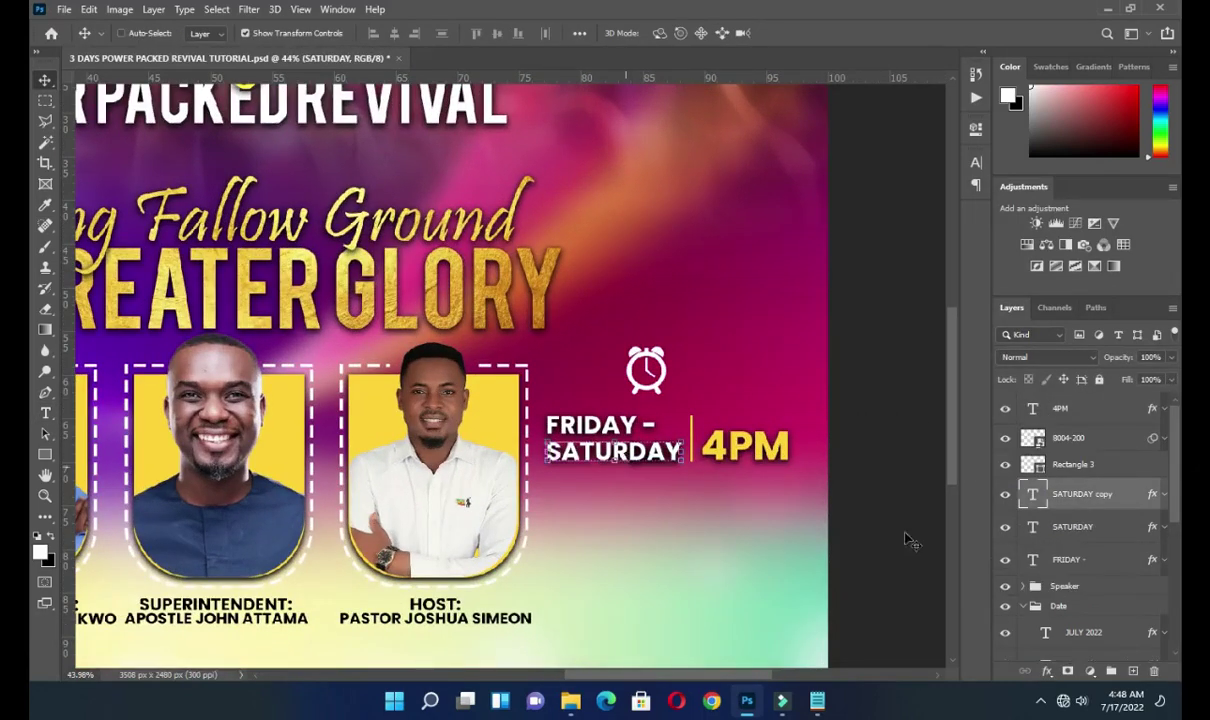
left_click_drag(1104, 497, 1050, 400)
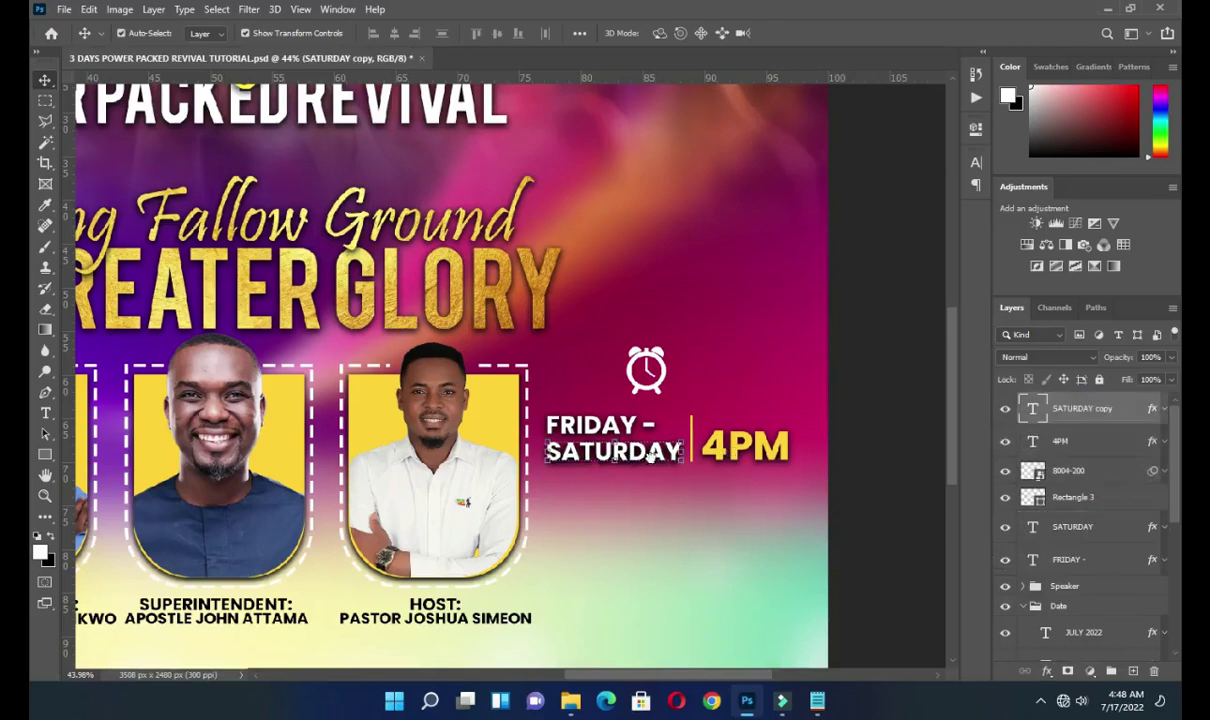
left_click_drag(631, 452, 631, 479)
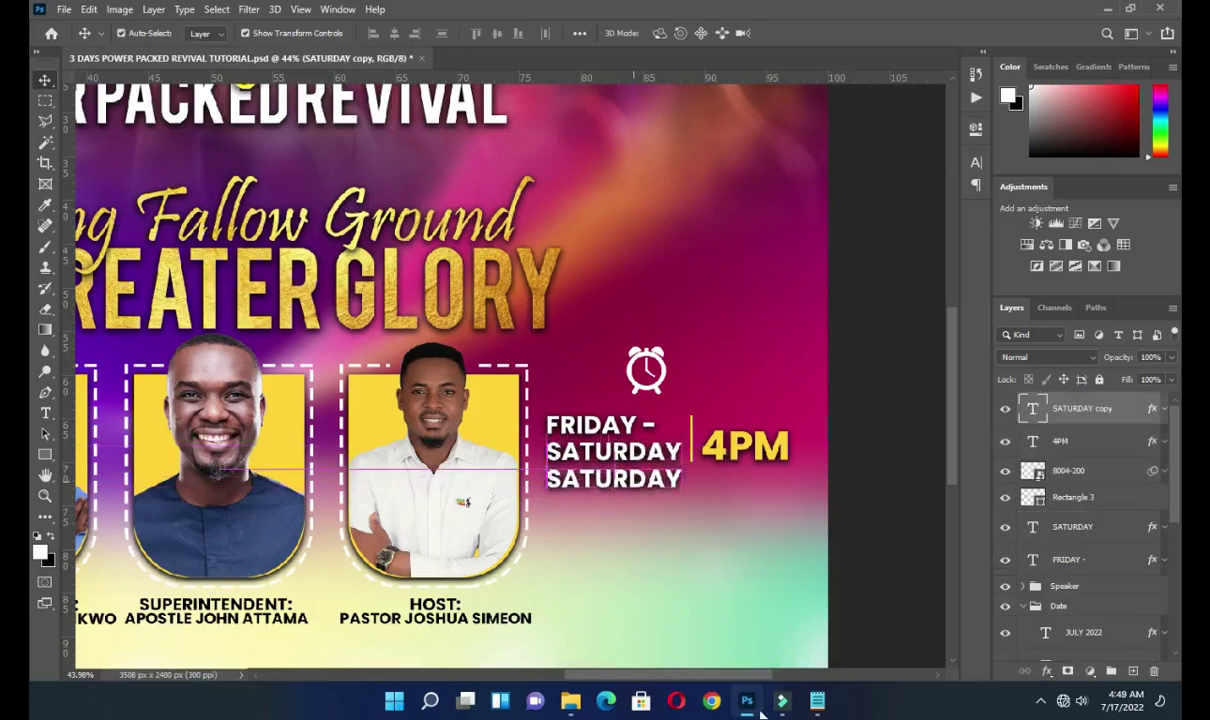
- Replace the copied "SATURDAY" text with "SUNDAY" copied from the Notepad notes
left_click(818, 699)
left_click_drag(174, 448, 123, 478)
key("ctrl+c")
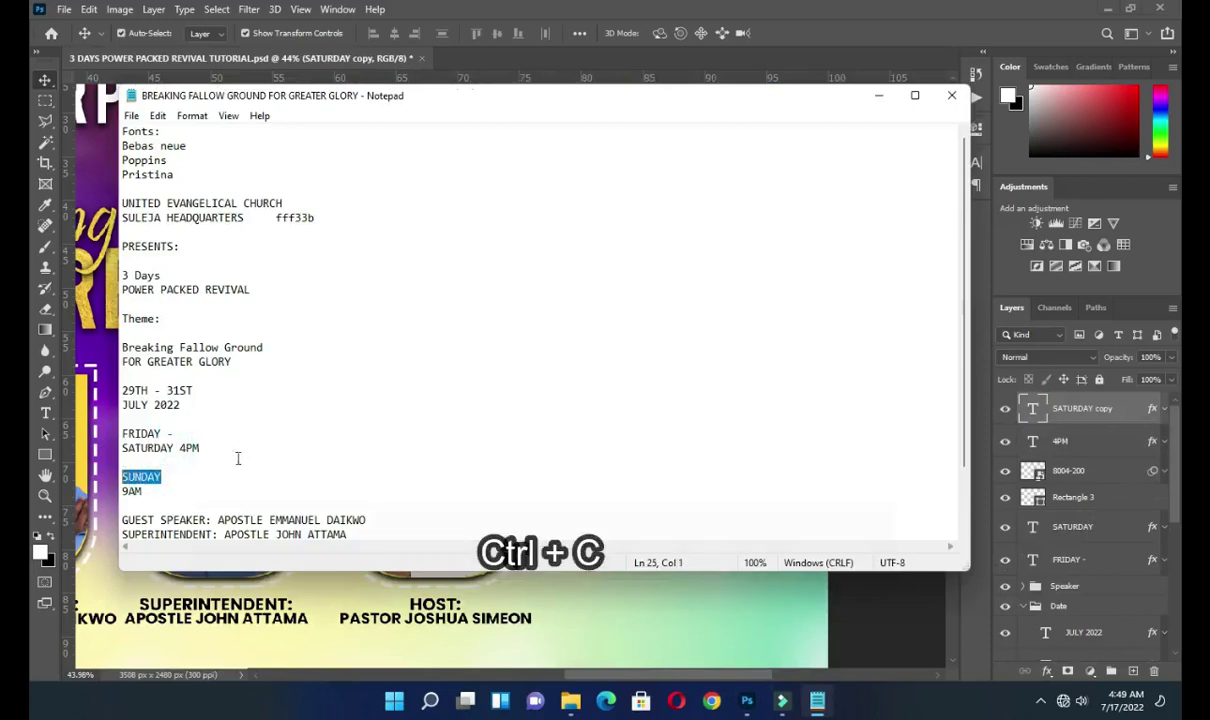
left_click(879, 95)
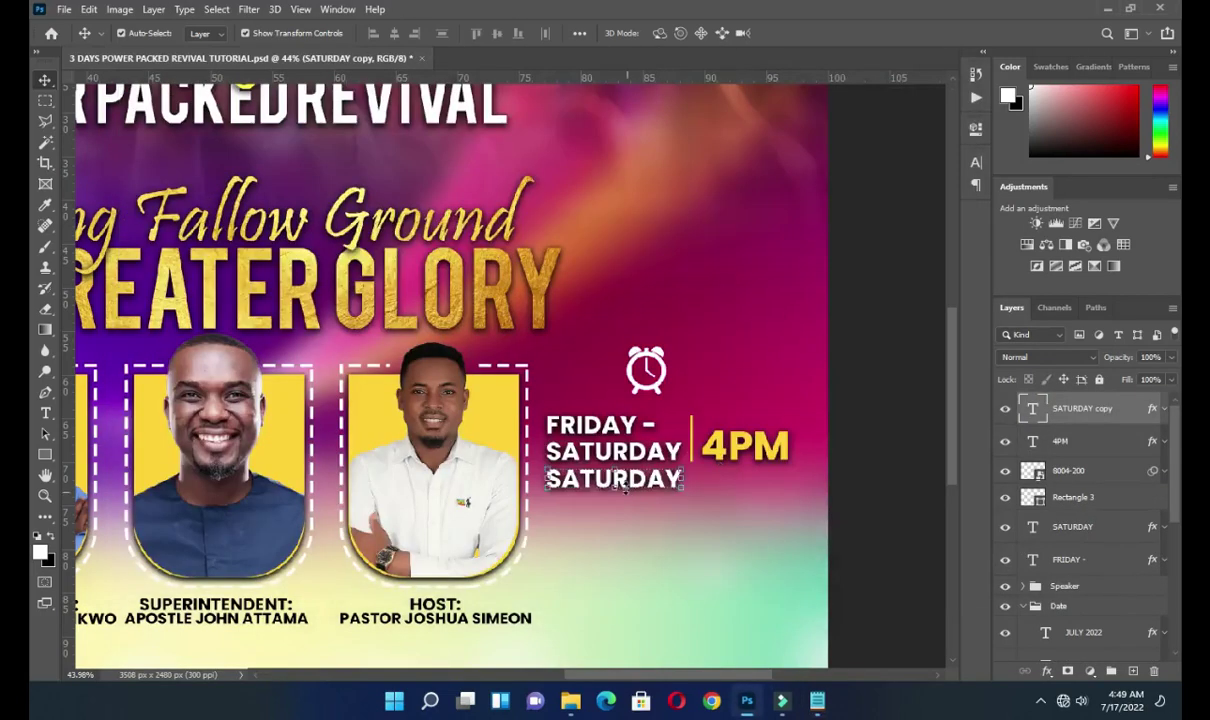
double_click(626, 478)
key("ctrl+v")
double_click(640, 476)
key("ctrl+v")
left_click(792, 34)
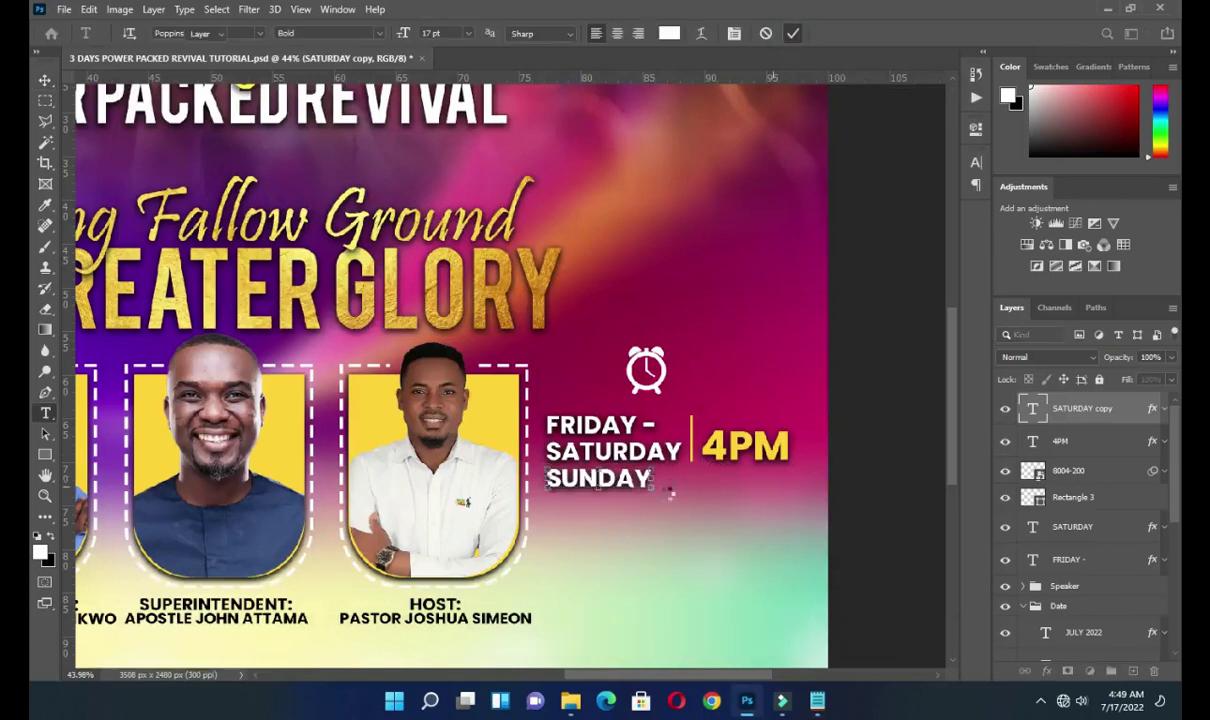
- Scale the "SUNDAY" text up to about 129% to match the width of "SATURDAY" and nudge it down to leave a gap
key("ctrl+t")
left_click_drag(672, 490, 688, 490)
key("Return")
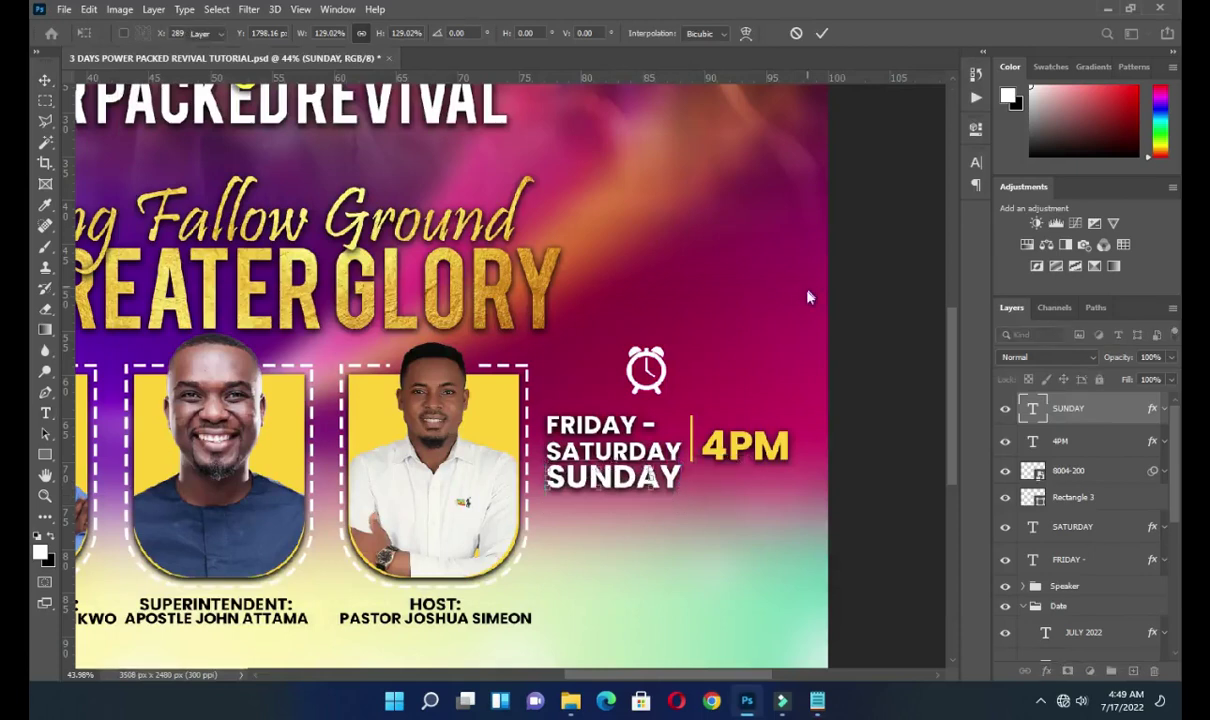
key("Down")
key("Down")
key("Down")
key("Down")
key("Down")
key("Down")
key("Down")
key("Down")
key("Down")
key("Down")
key("Down")
key("Down")
key("Down")
key("Down")
key("Down")
key("Down")
key("Down")
key("Down")
key("Down")
key("Down")
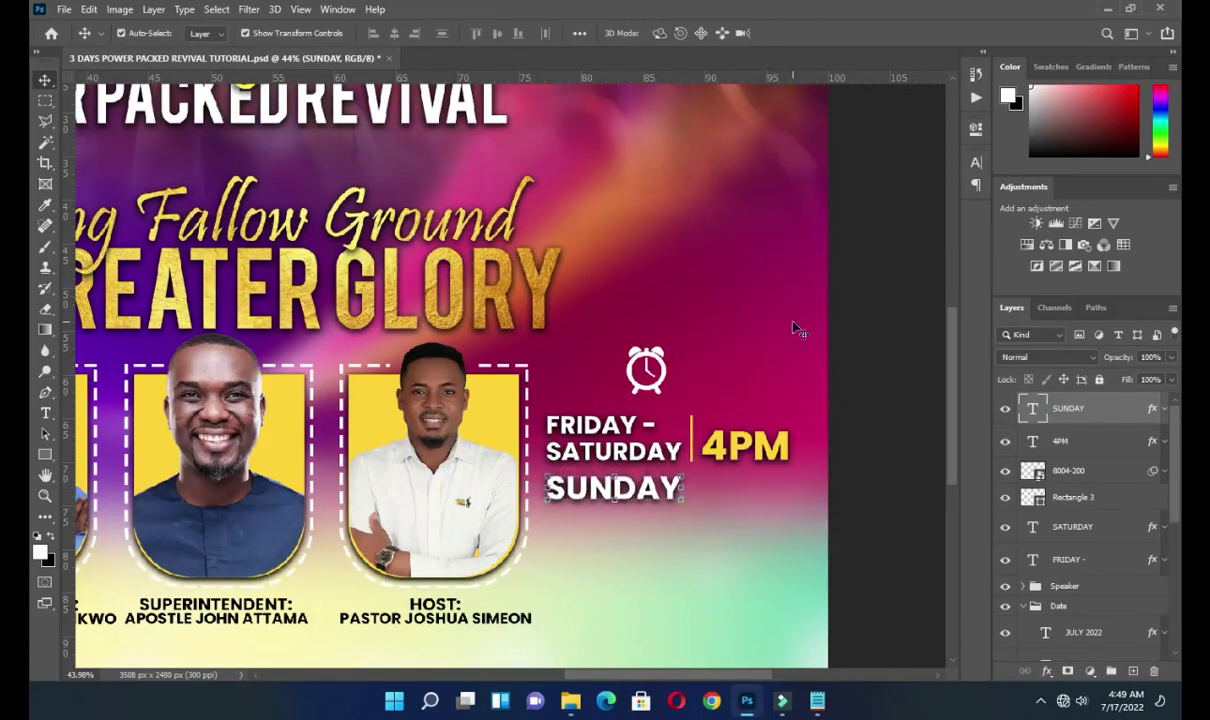
left_click(877, 278)
- Draw a thin vertical rectangle about 6 by 67 px just right of "SUNDAY" and fill it white
scroll(675, 505, "up", 3)
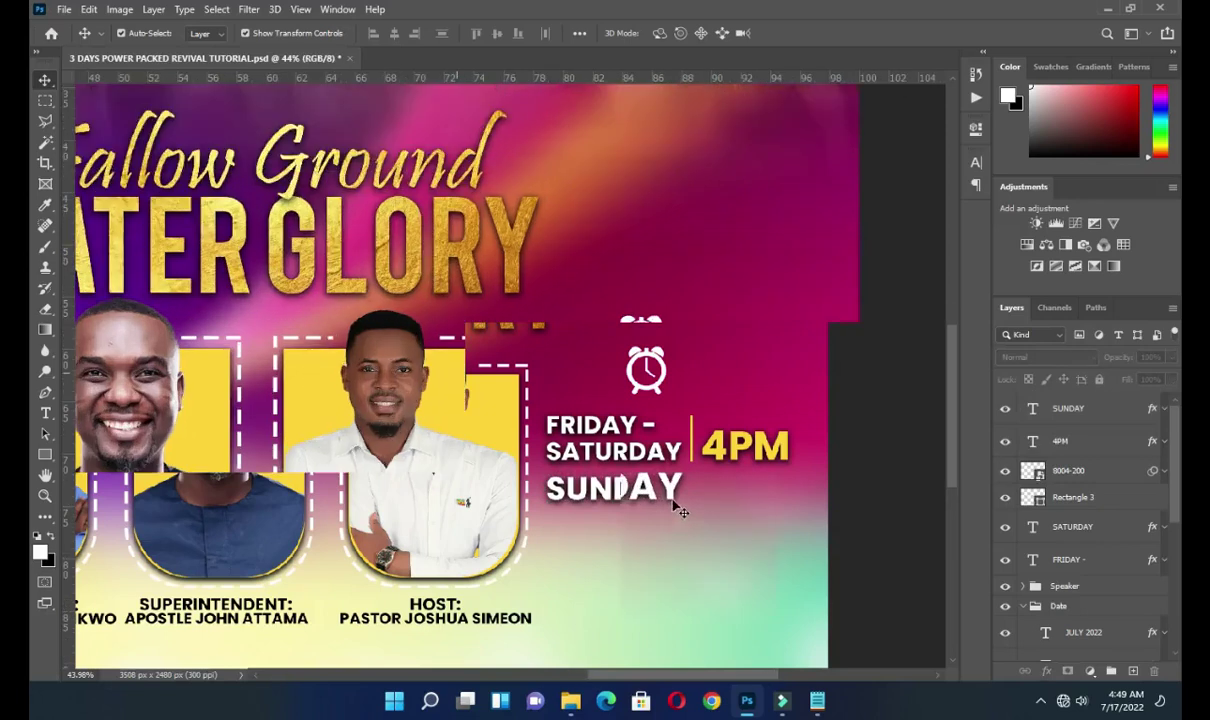
left_click(45, 456)
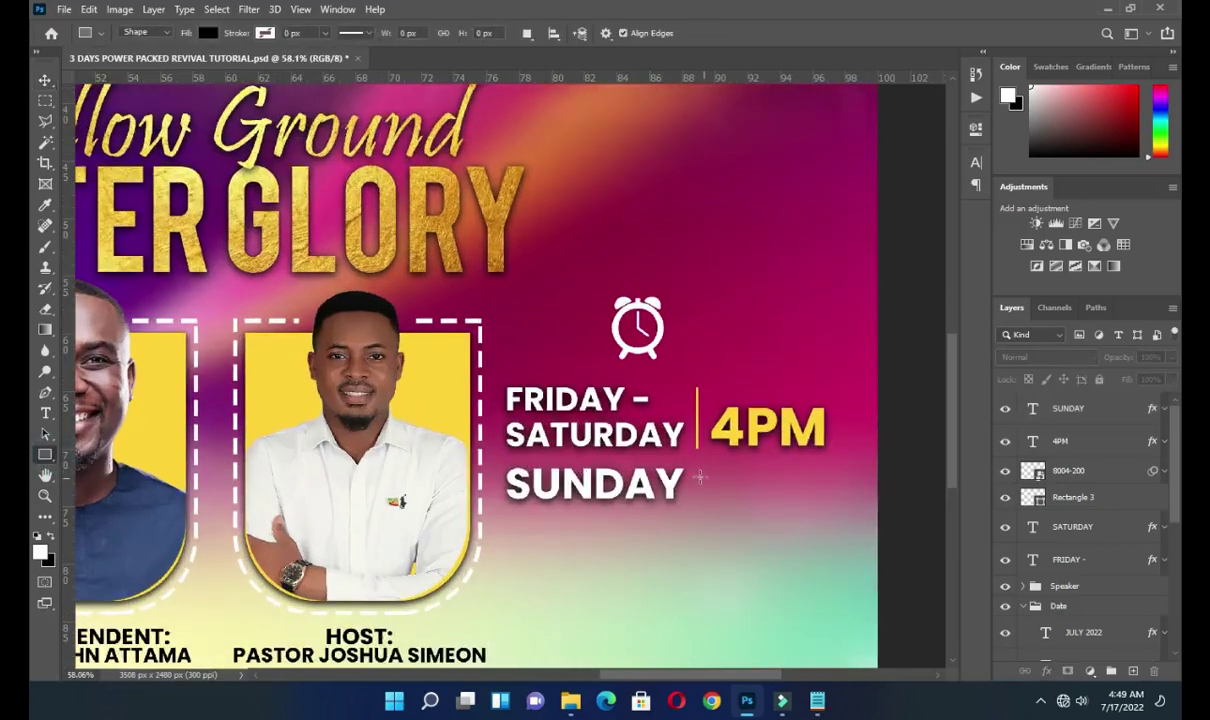
left_click_drag(697, 468, 700, 502)
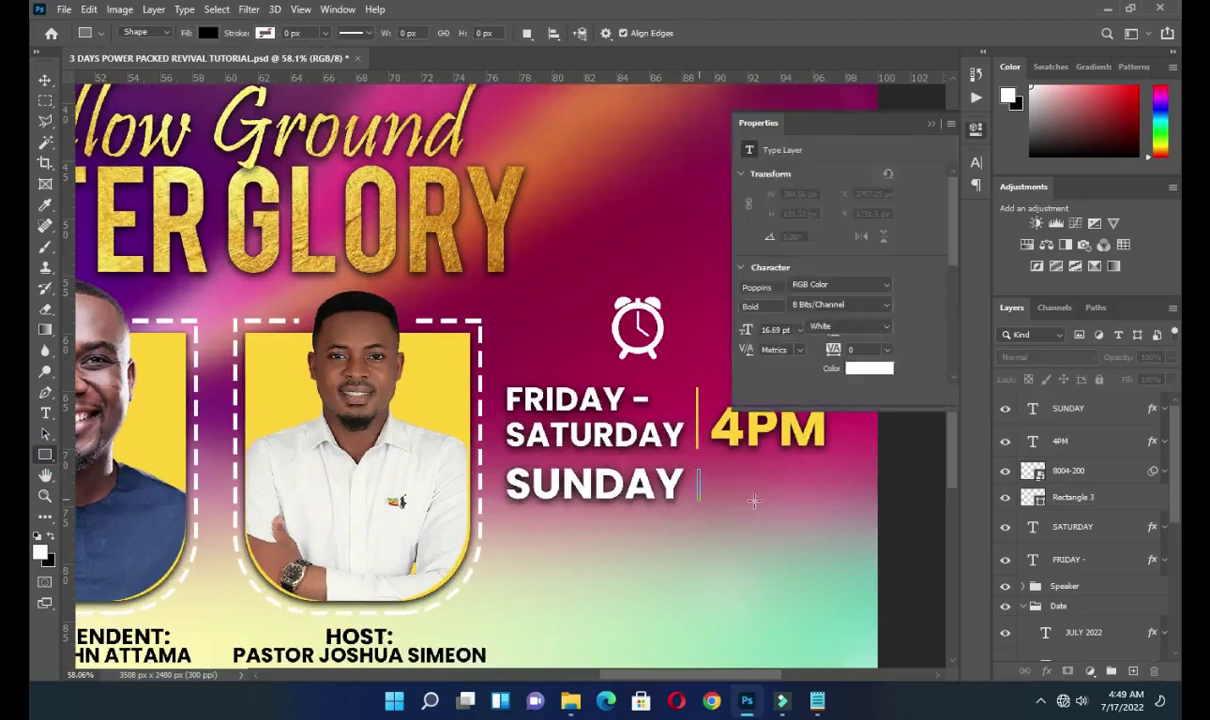
left_click(749, 224)
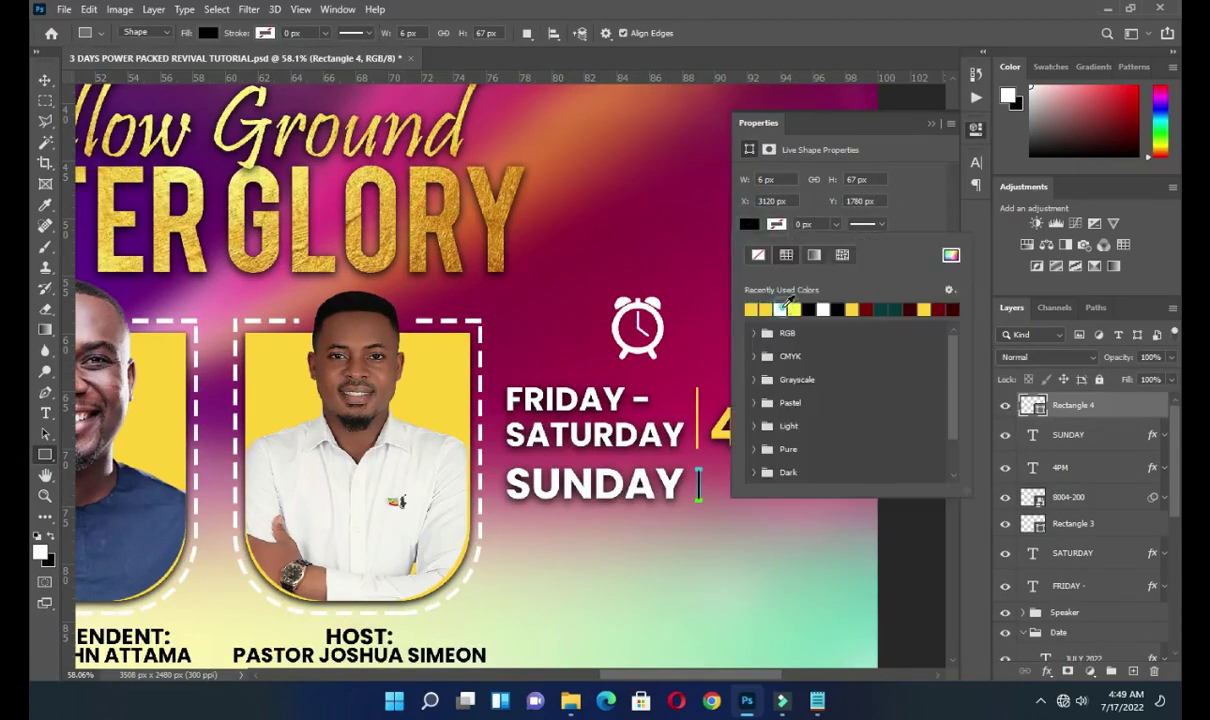
left_click(781, 309)
left_click(930, 124)
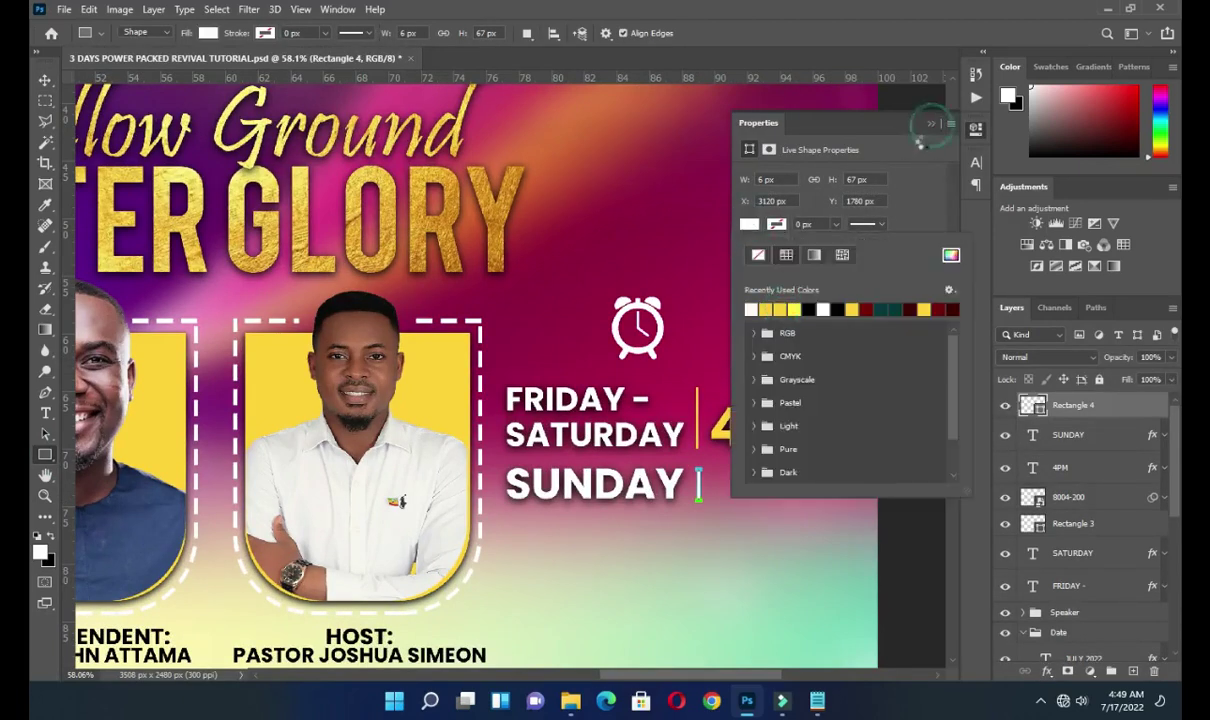
left_click(44, 84)
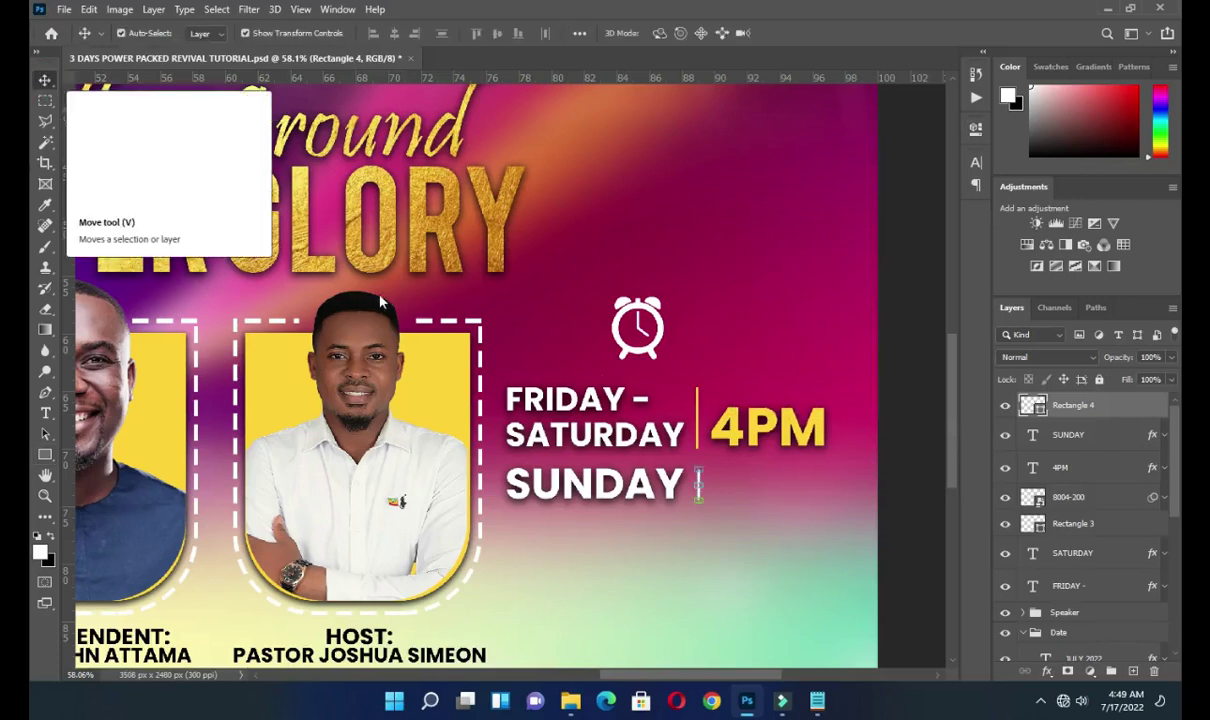
left_click(905, 432)
- Duplicate the "4PM" text, bring the copy to the top of the layer stack and place it beside the "SUNDAY" divider
scroll(750, 465, "up", 1)
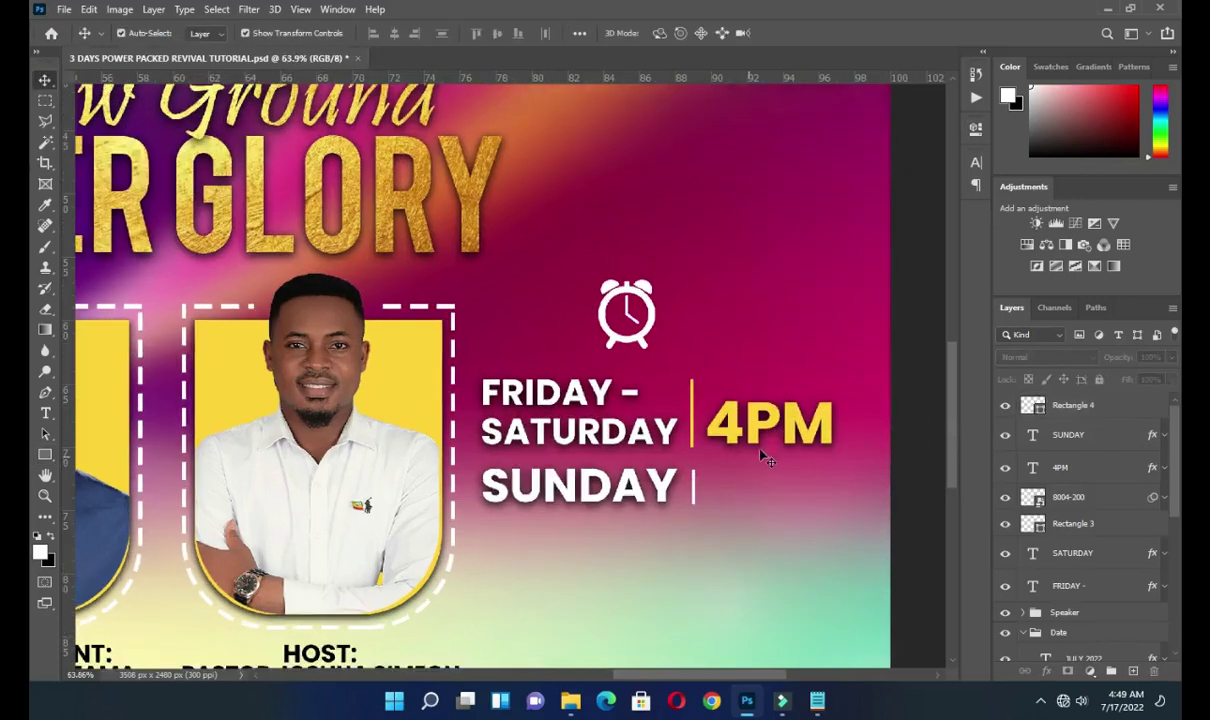
left_click(766, 435, "ctrl")
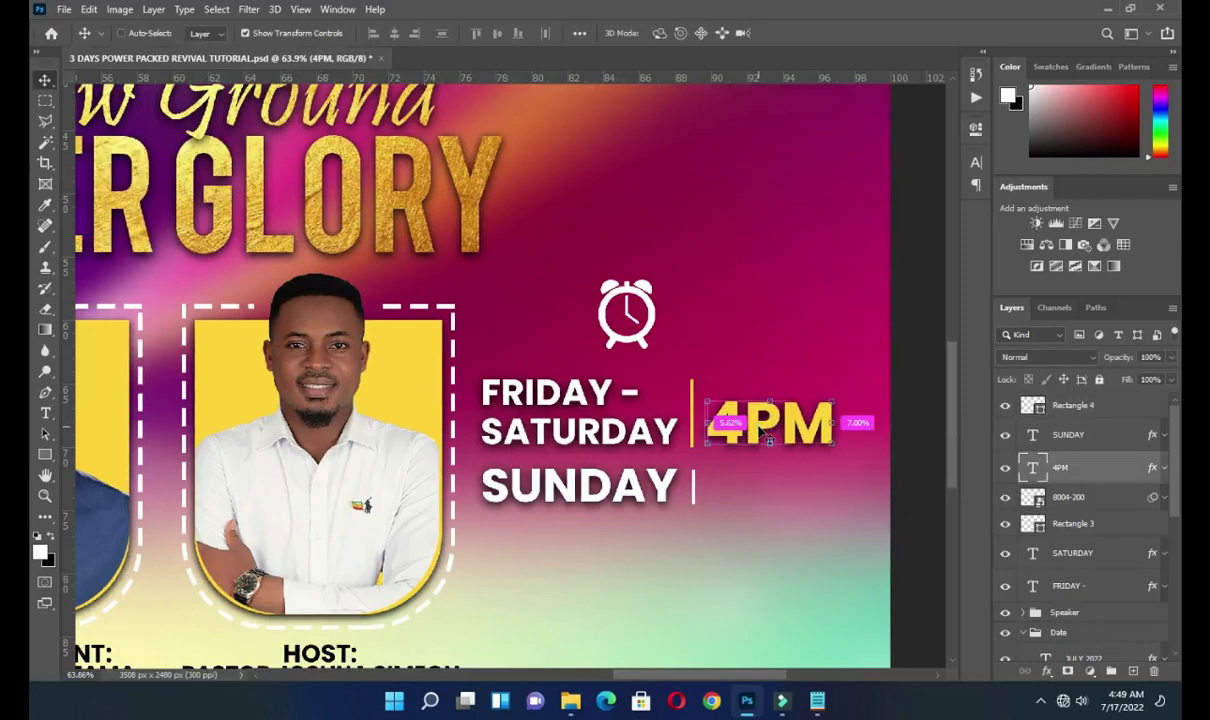
key("ctrl+j")
left_click_drag(768, 443, 776, 452)
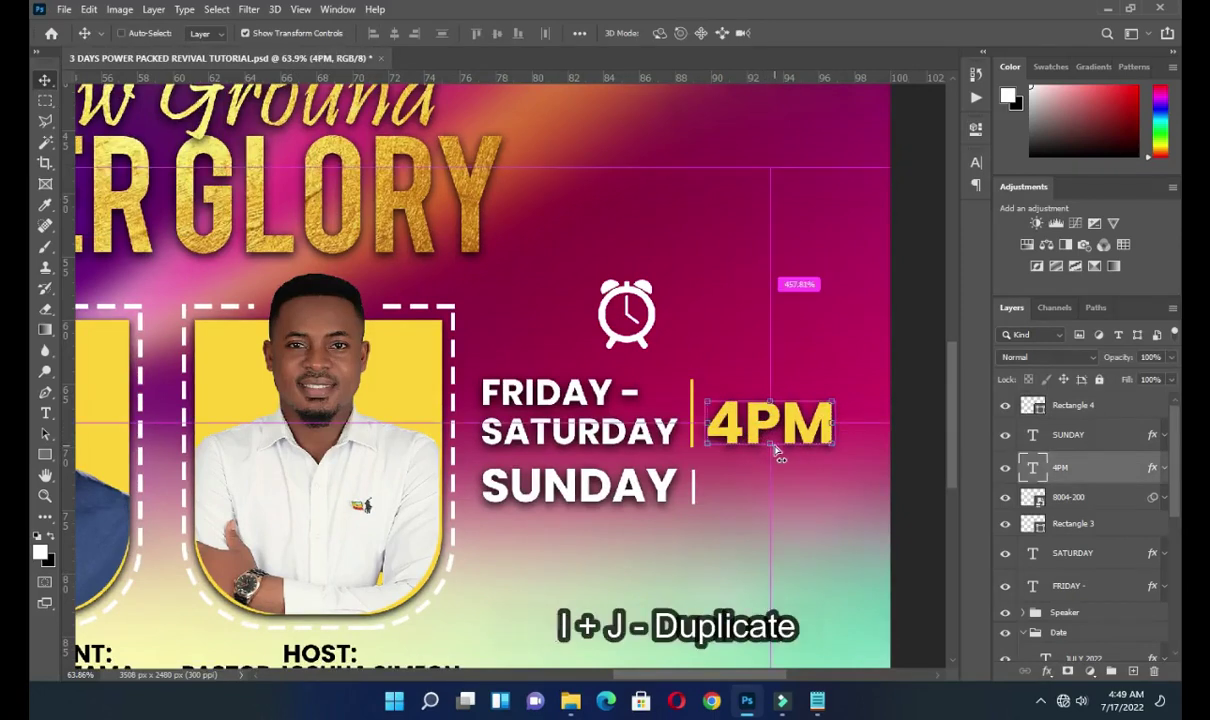
key("ctrl+j")
left_click_drag(1073, 467, 1030, 307)
left_click_drag(1092, 458, 956, 436)
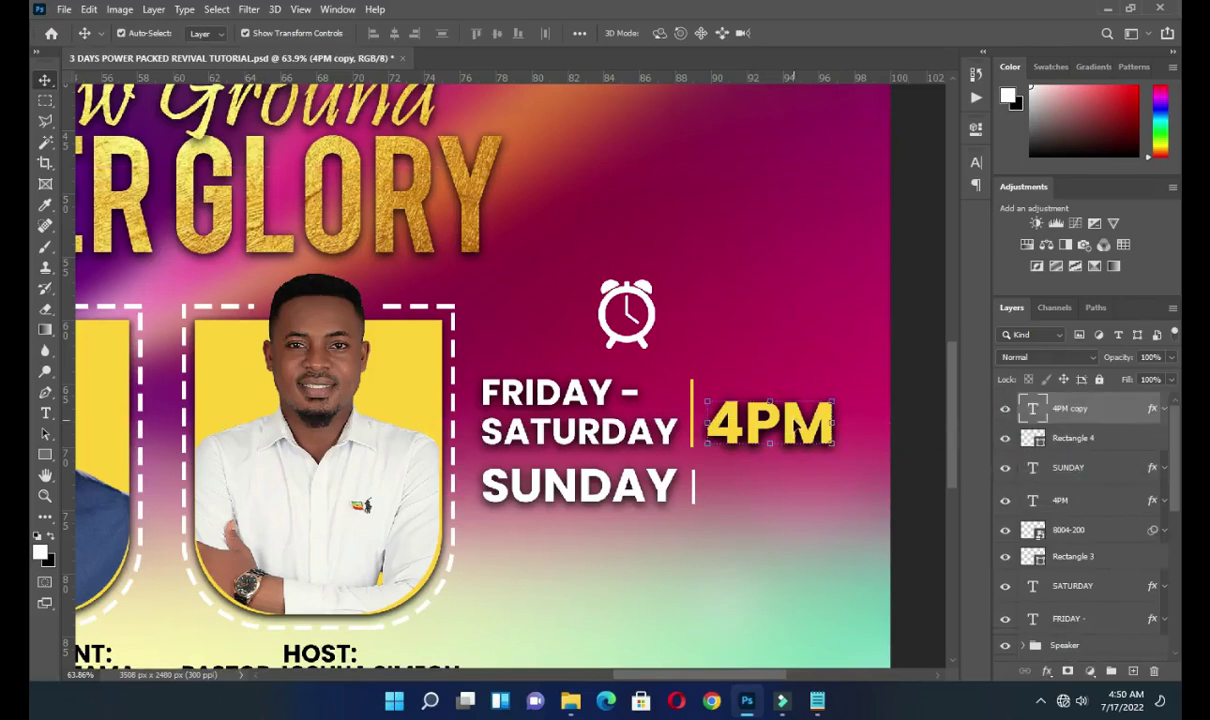
left_click_drag(789, 424, 789, 483)
- Recolor the divider beside "SUNDAY" yellow #ffd131, sampled from the backdrop of the host's photo frame
left_click(1047, 442)
double_click(1038, 444)
double_click(1036, 440)
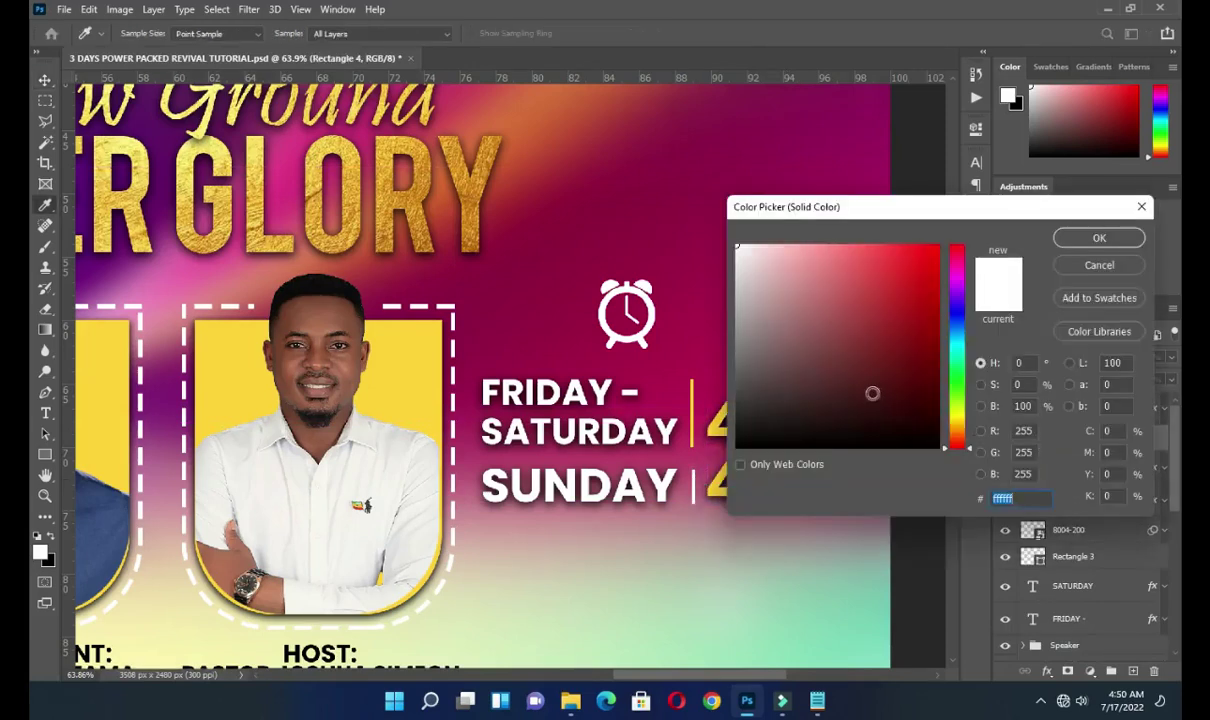
left_click(404, 356)
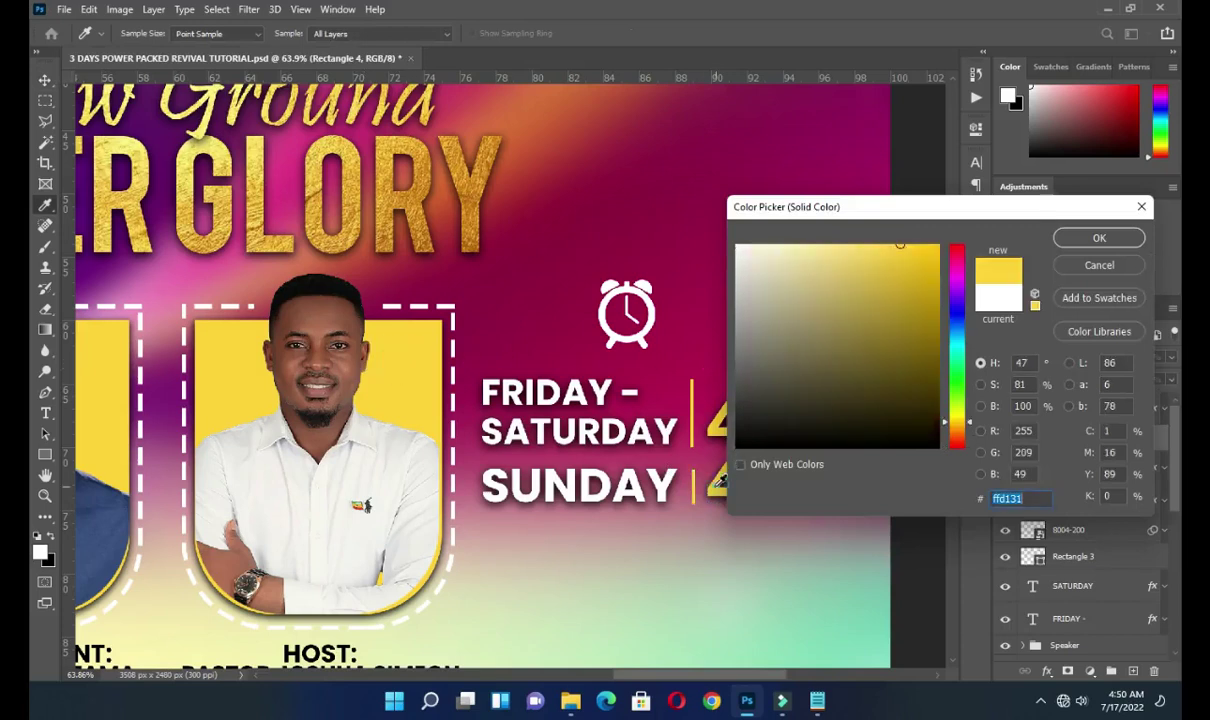
left_click(1099, 237)
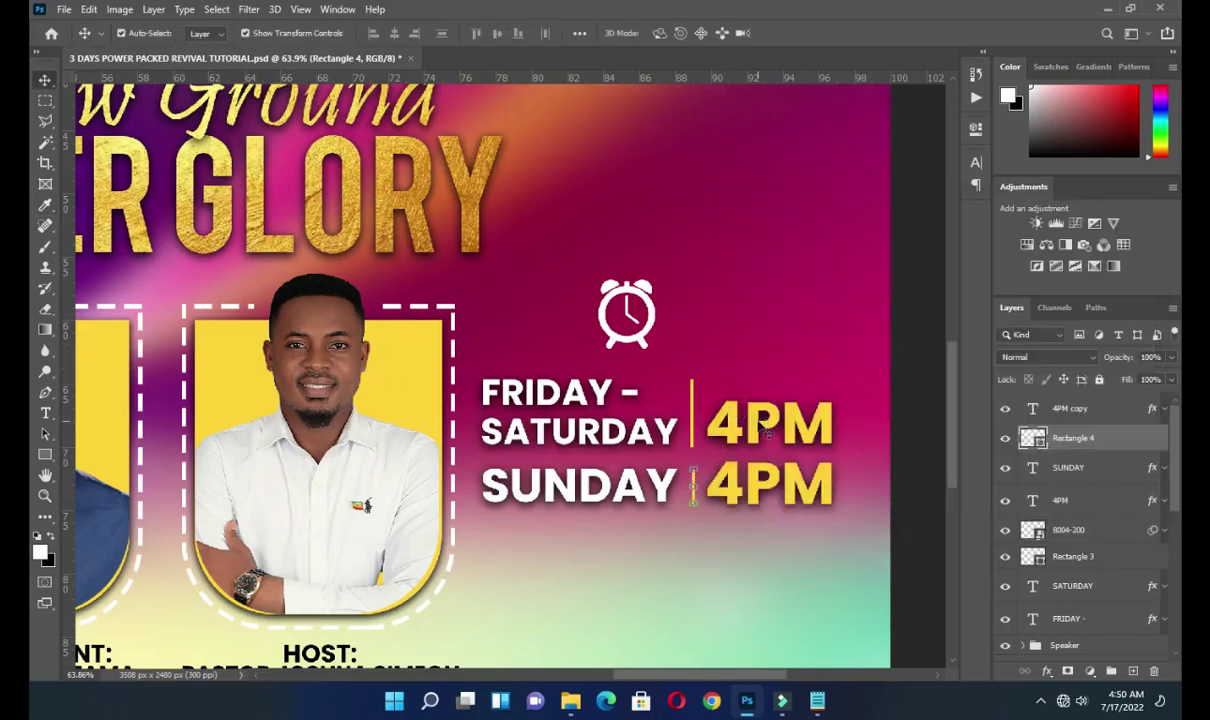
- Recolor the divider beside "FRIDAY - SATURDAY" white #ffffff
left_click(1076, 558)
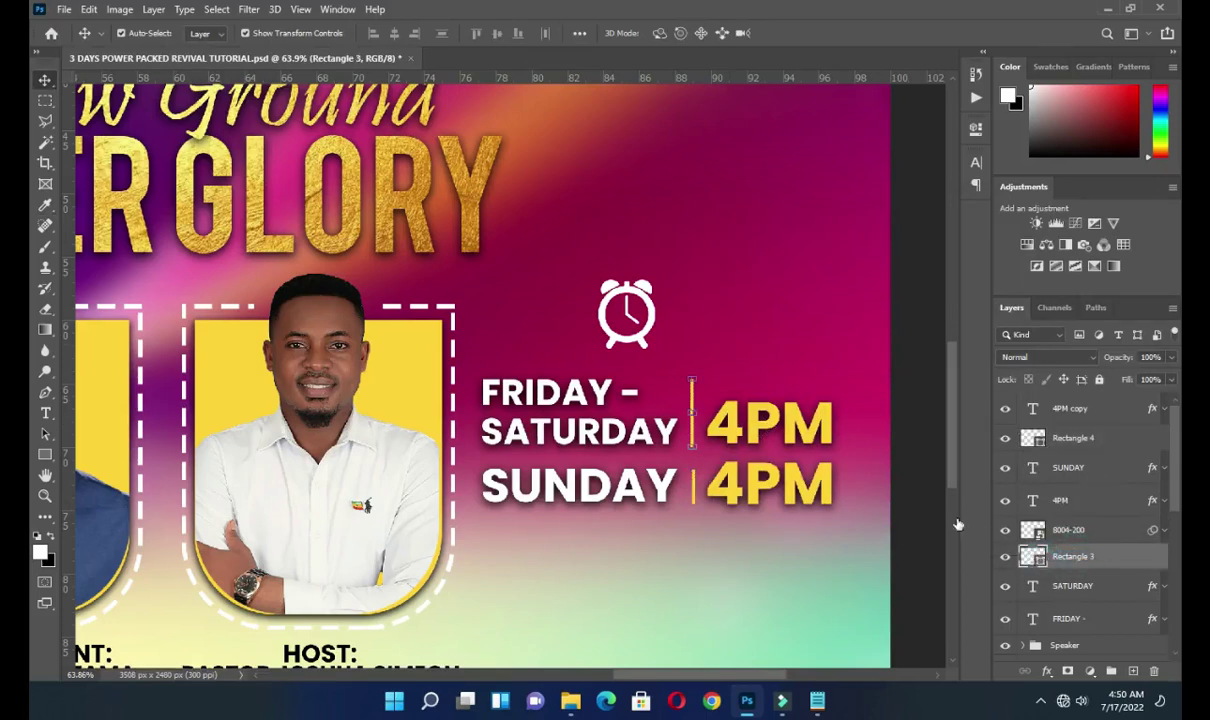
double_click(1032, 556)
left_click(764, 278)
left_click(737, 246)
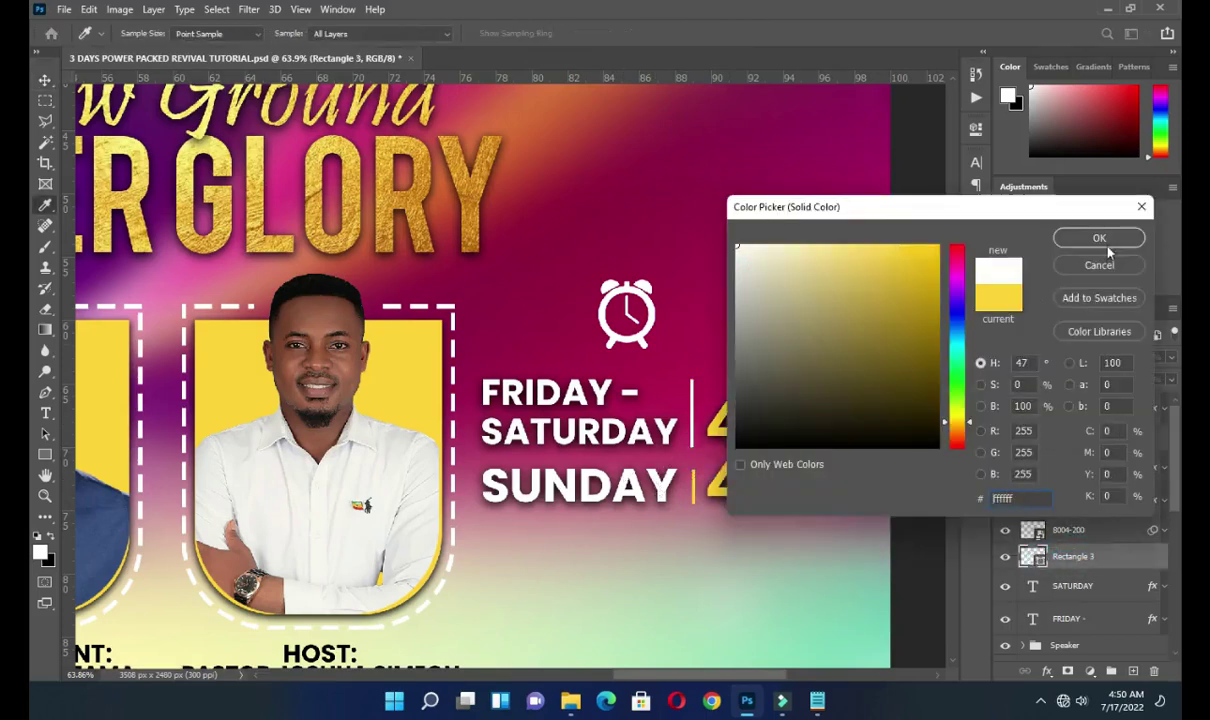
key("Return")
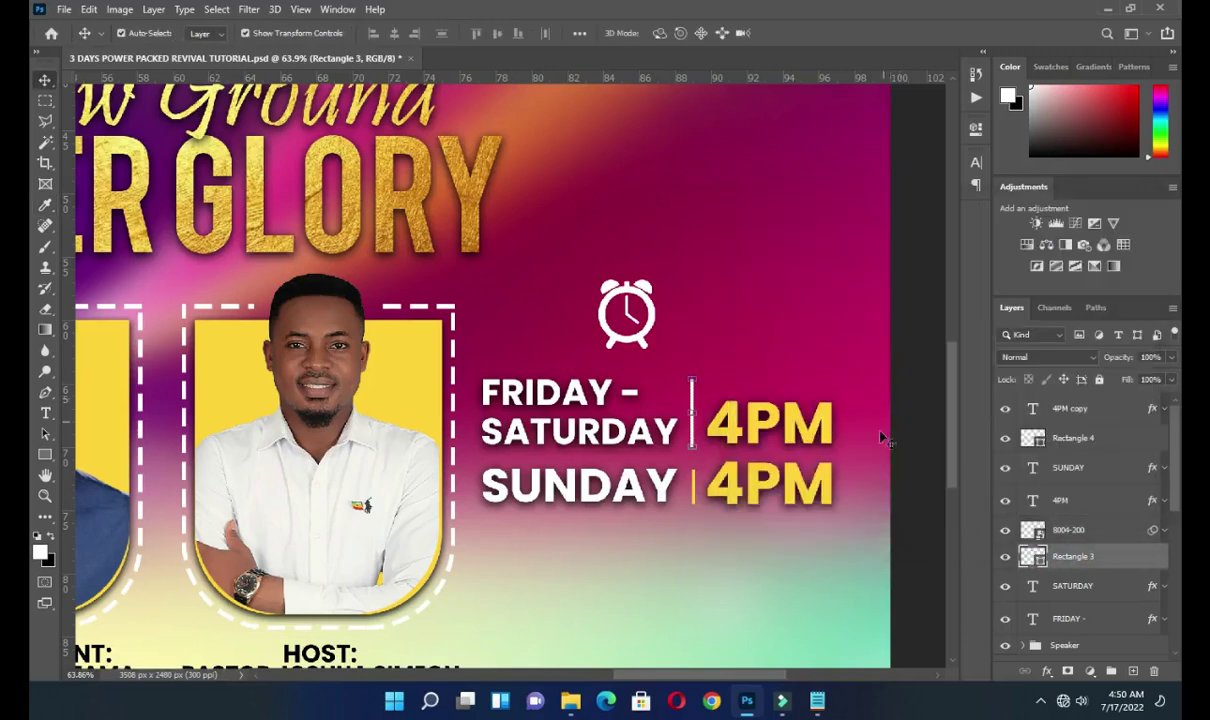
- Recolor the copied "4PM" text beside "SUNDAY" white
scroll(855, 402, "down", 5)
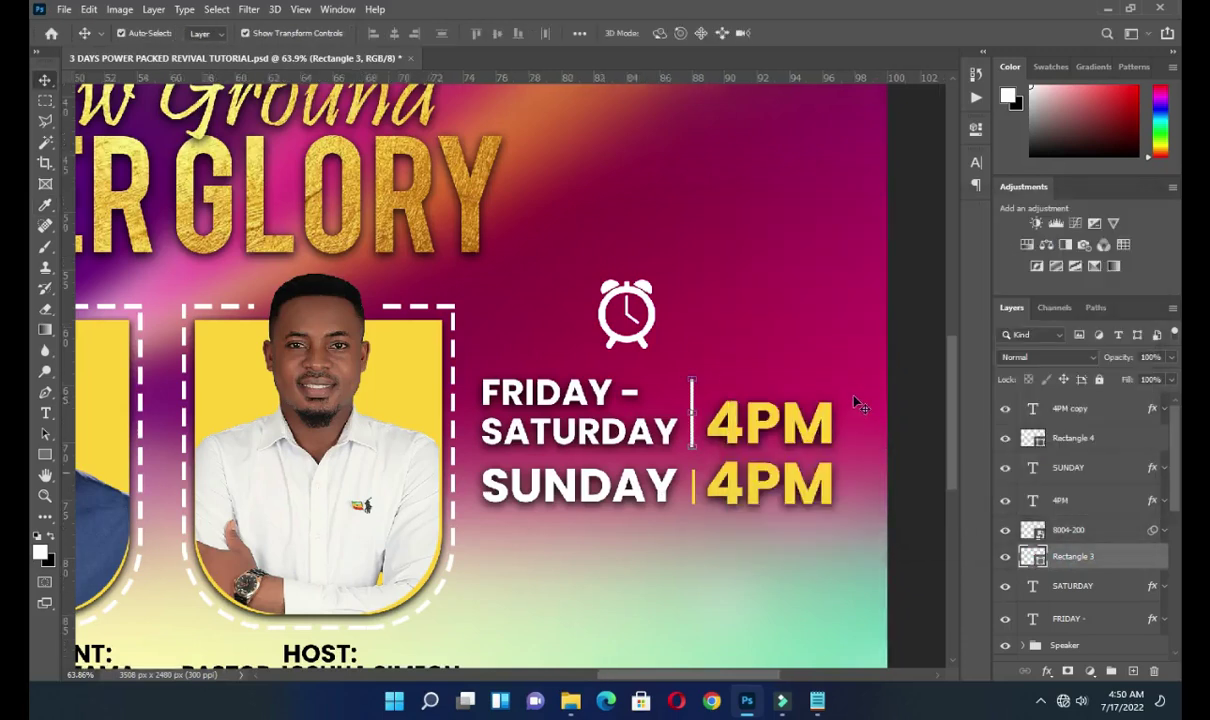
scroll(860, 420, "up", 2)
scroll(870, 512, "up", 3)
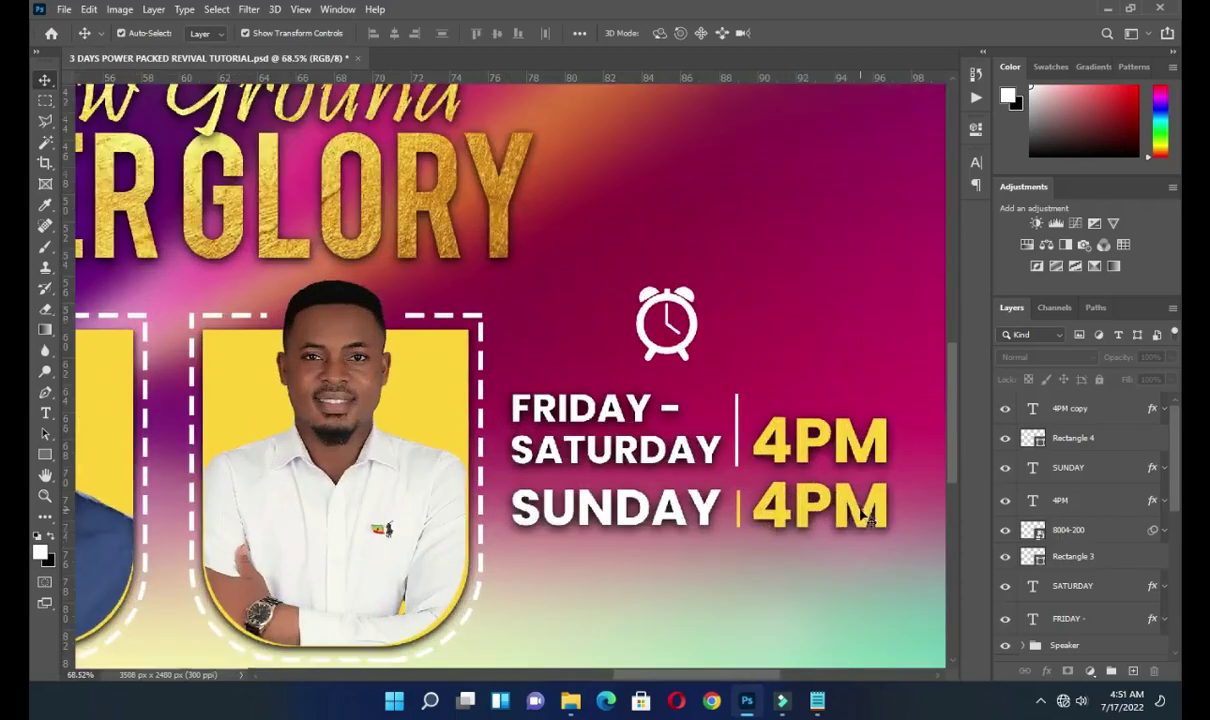
left_click(855, 510)
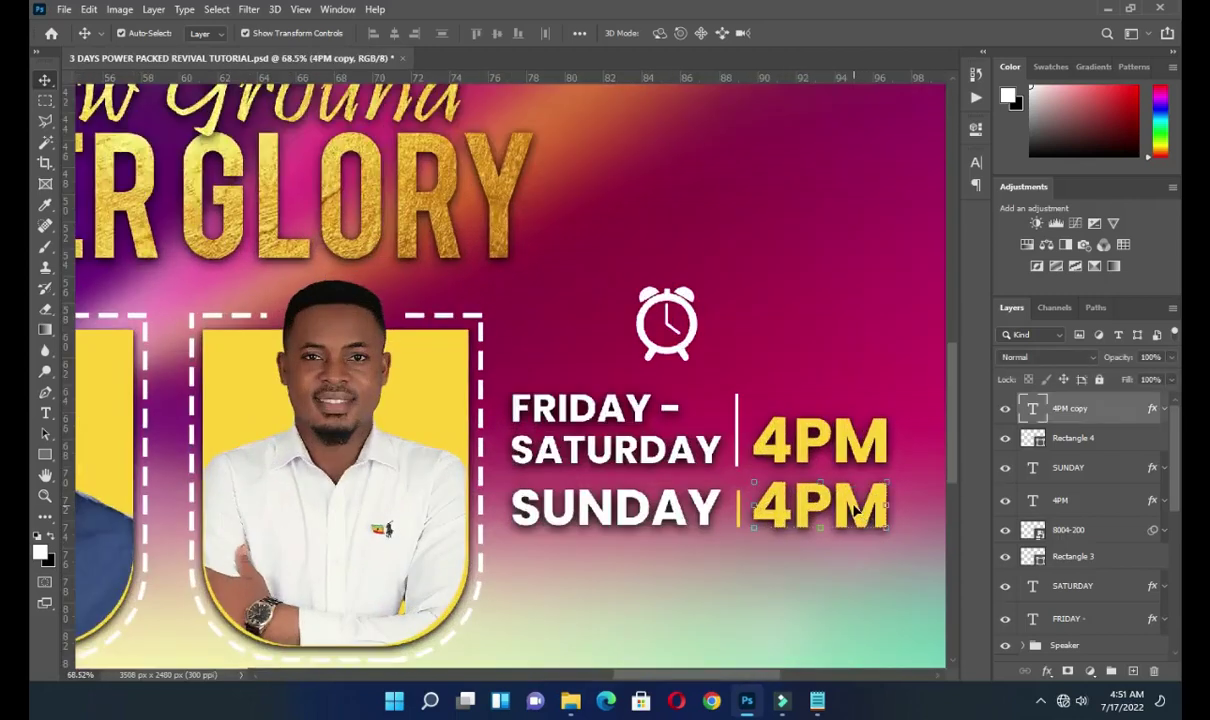
key("t")
left_click(669, 33)
left_click(740, 248)
left_click(1104, 235)
scroll(824, 531, "down", 4)
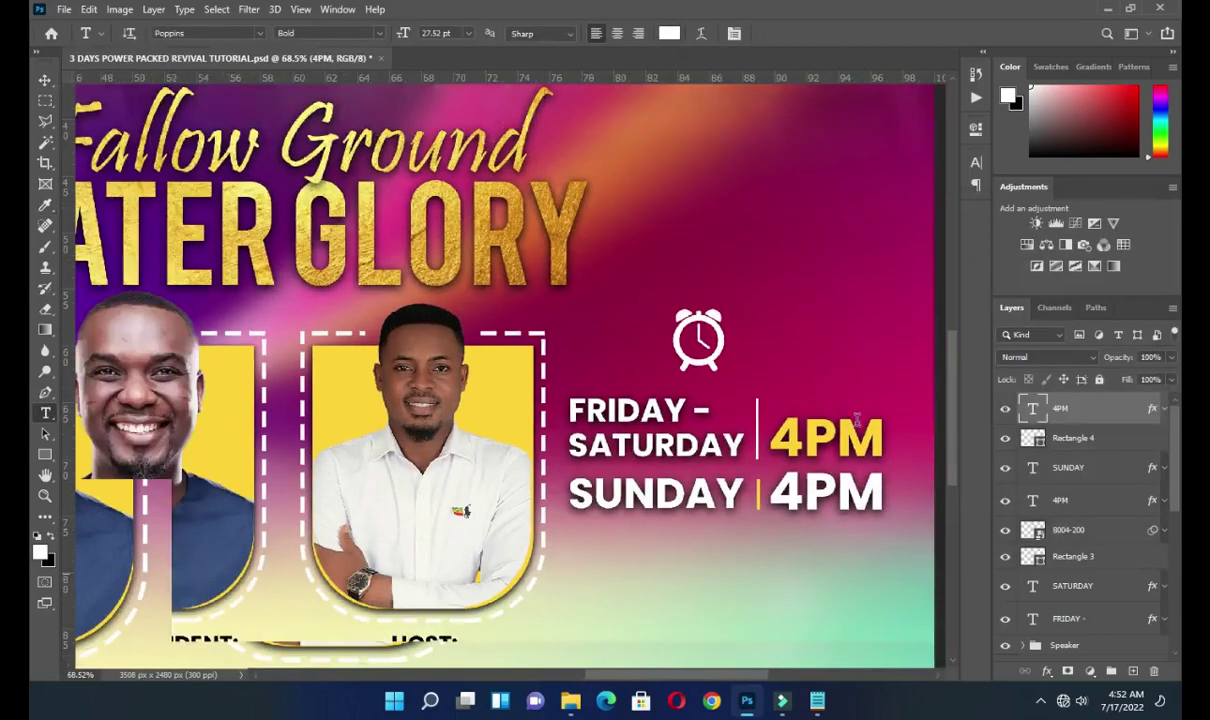
scroll(793, 477, "down", 1)
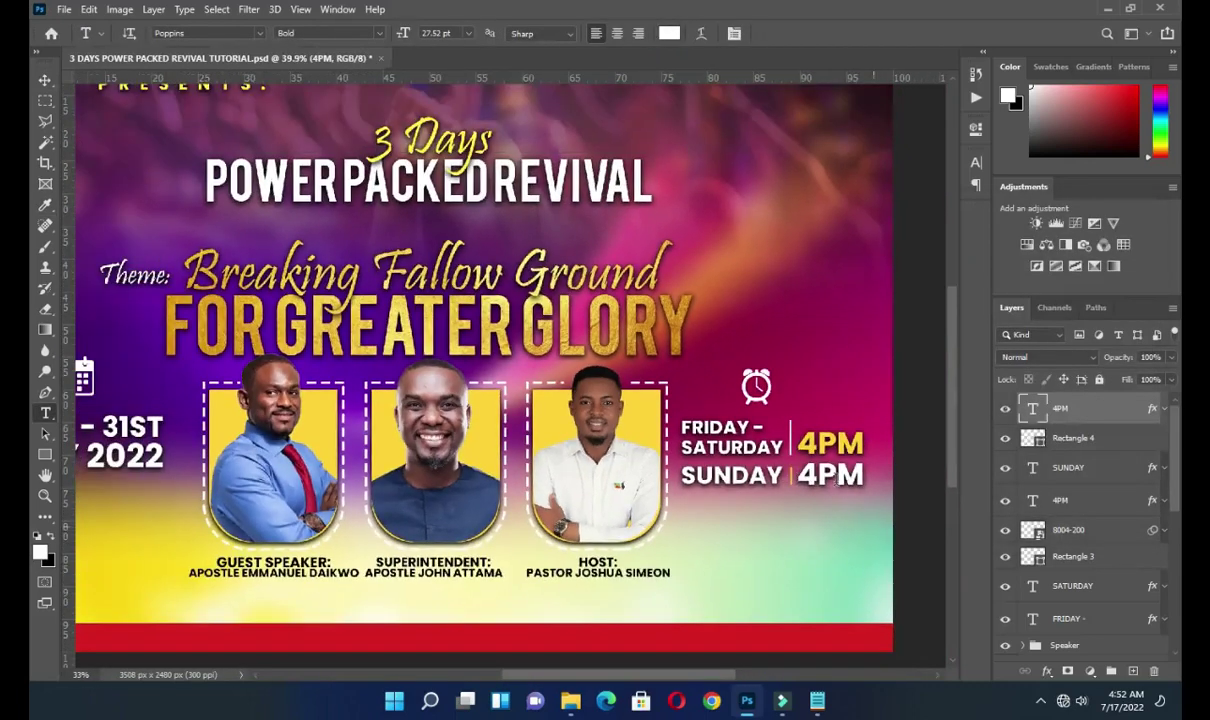
- Replace the white "4PM" text beside "SUNDAY" with "9AM", copied from the flyer notes in Notepad
key("v")
scroll(868, 505, "down", 1)
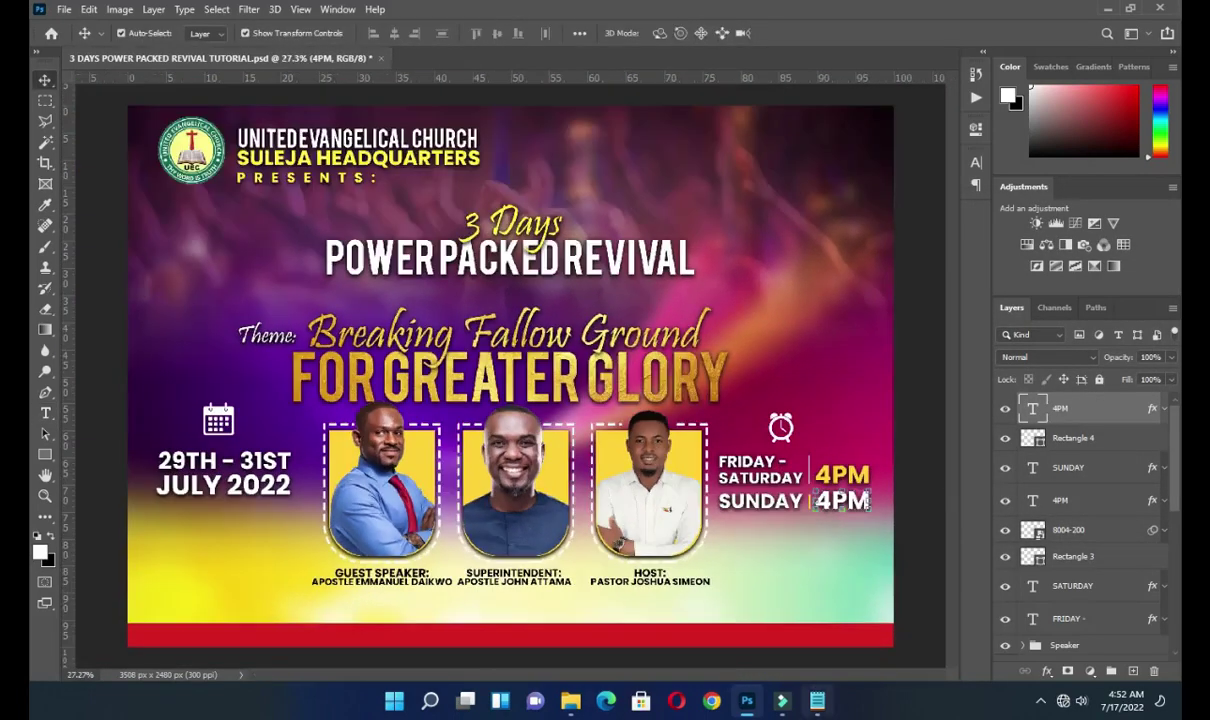
left_click(818, 702)
scroll(183, 449, "down", 2)
key("ctrl+c")
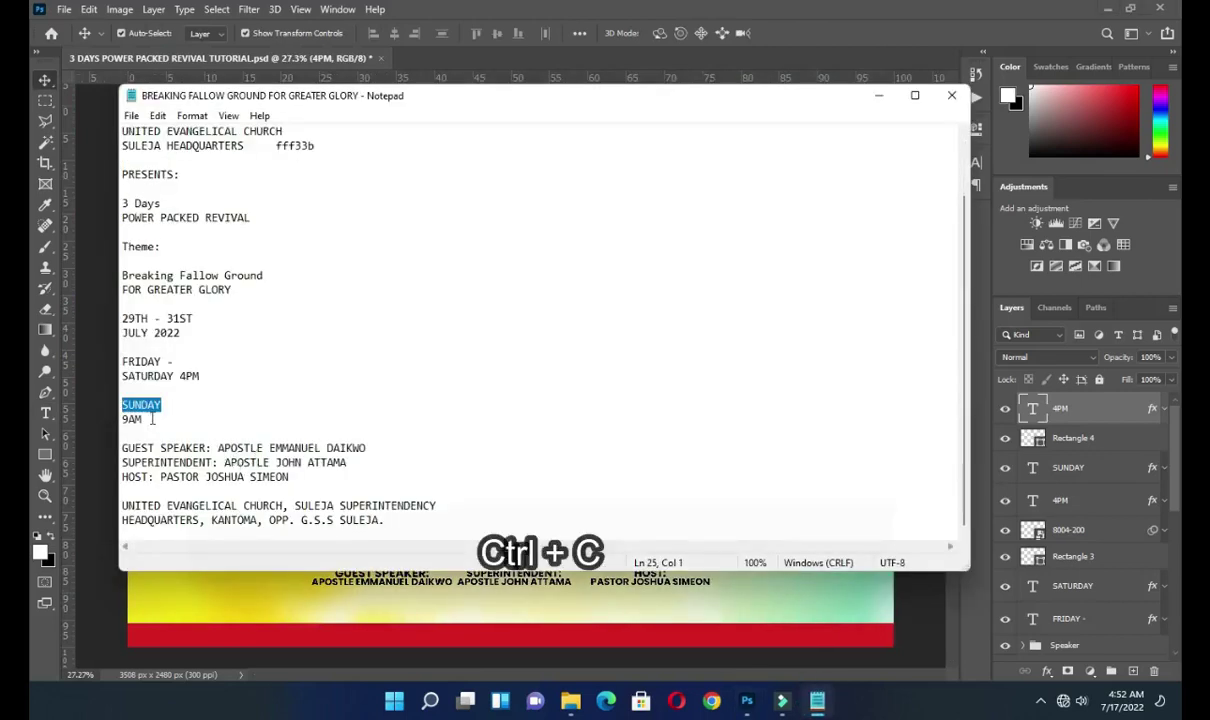
double_click(144, 418)
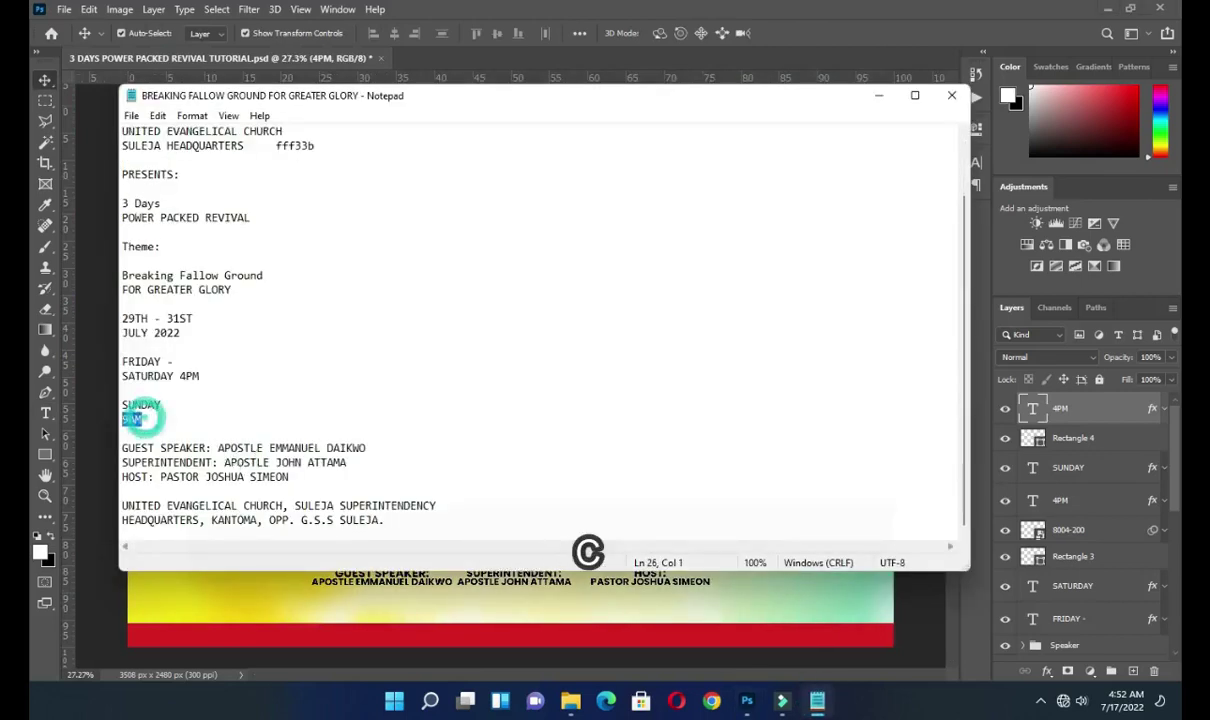
left_click(880, 97)
scroll(840, 480, "up", 2)
double_click(866, 508)
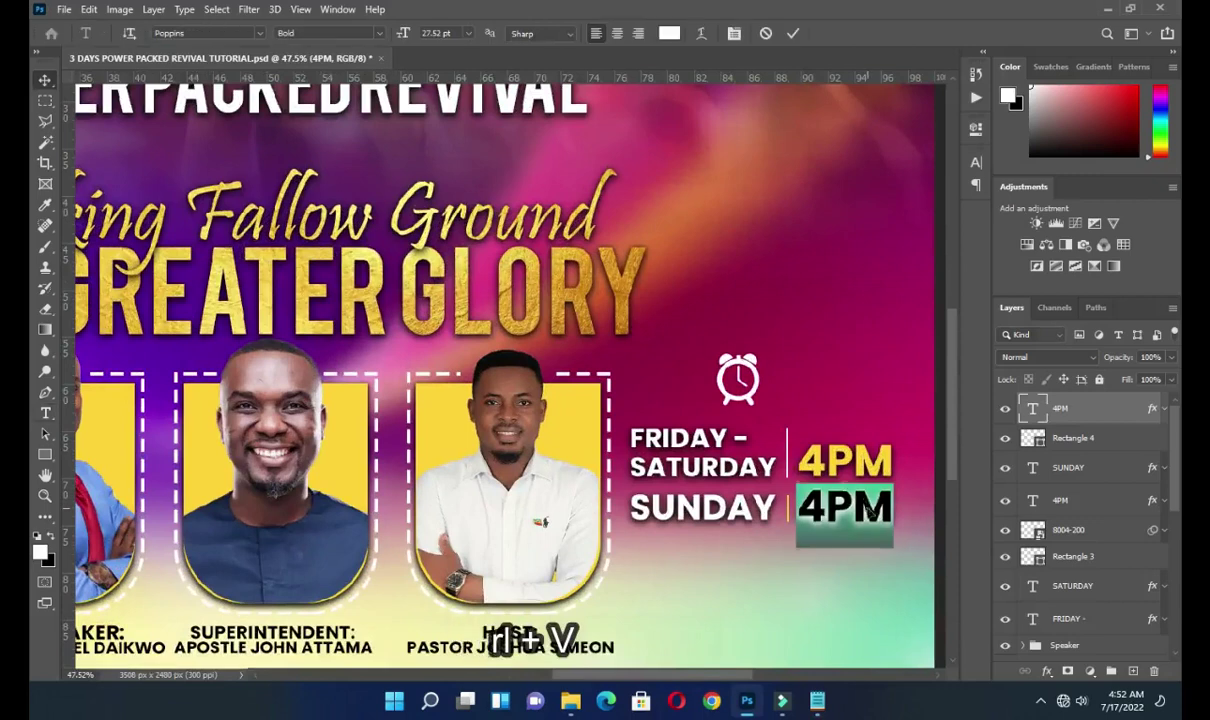
left_click(793, 33)
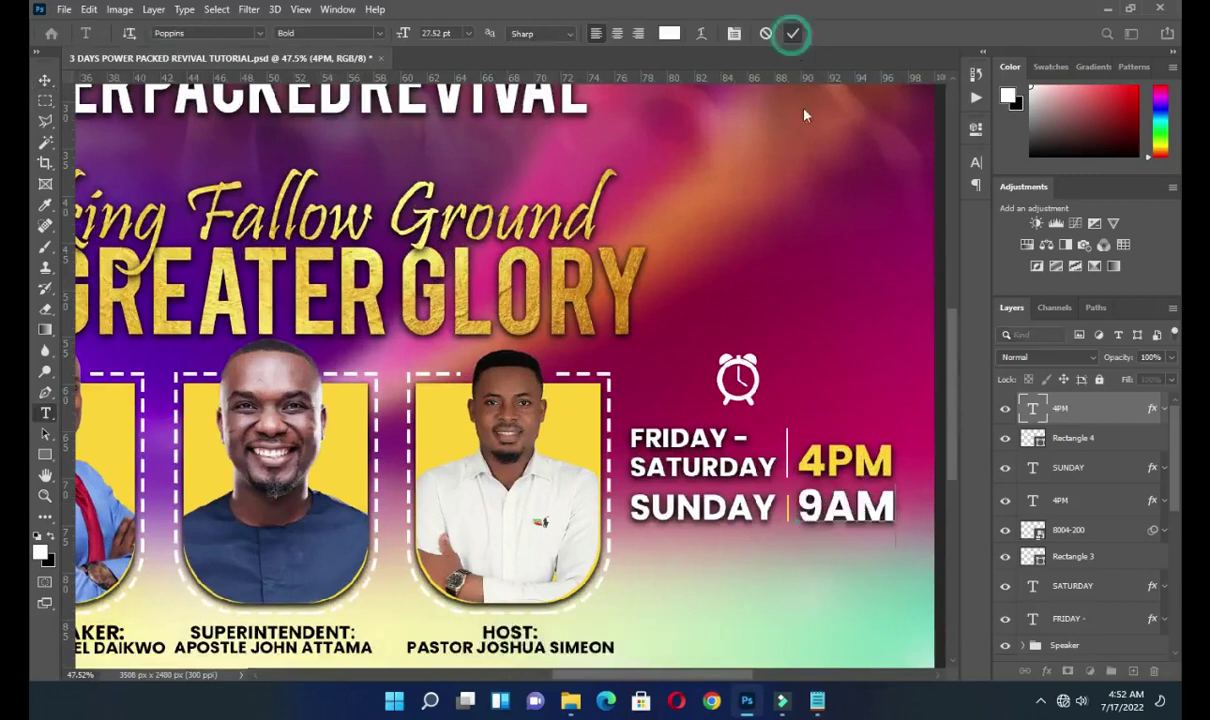
key("v")
- Copy the two-line church venue address from the flyer notes in Notepad and return to Photoshop
scroll(745, 453, "down", 2)
left_click(818, 703)
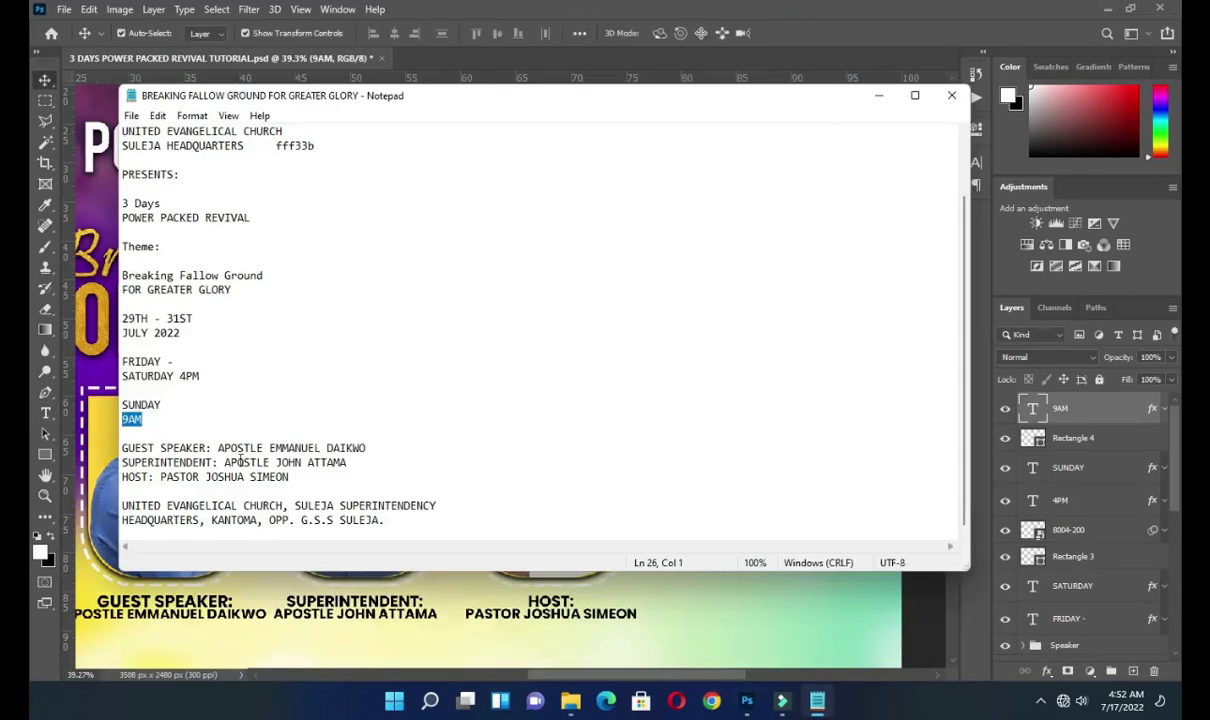
key("ctrl+c")
left_click_drag(122, 506, 389, 521)
left_click(878, 95)
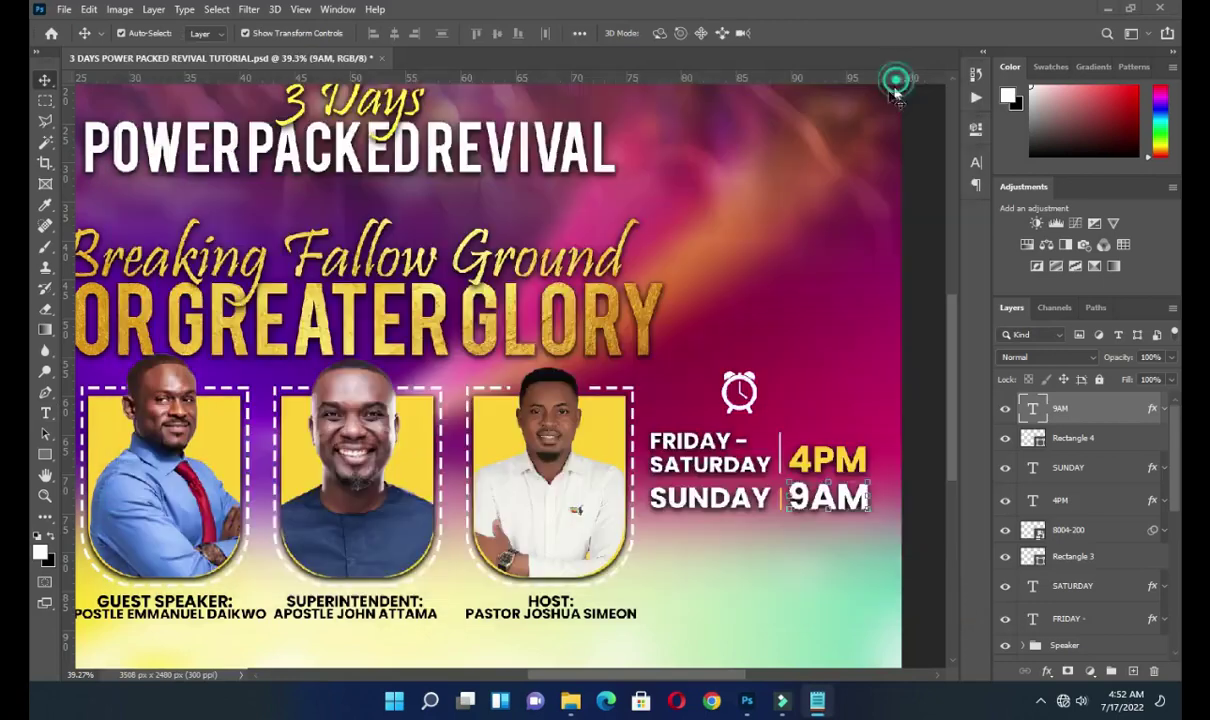
- Place the google-location-icon-16 image from the UE folder, scaled to 1.62%, below the guest speaker's name and just above the red strip
scroll(662, 502, "down", 2)
scroll(378, 600, "up", 3)
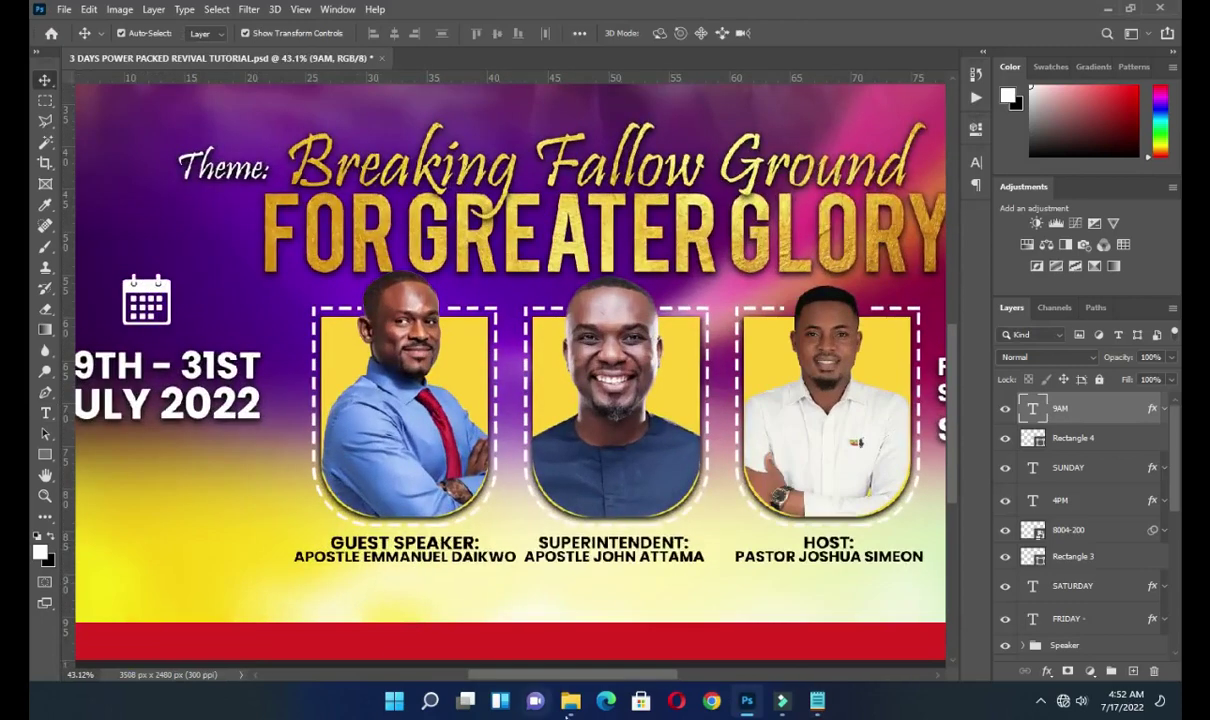
left_click(570, 700)
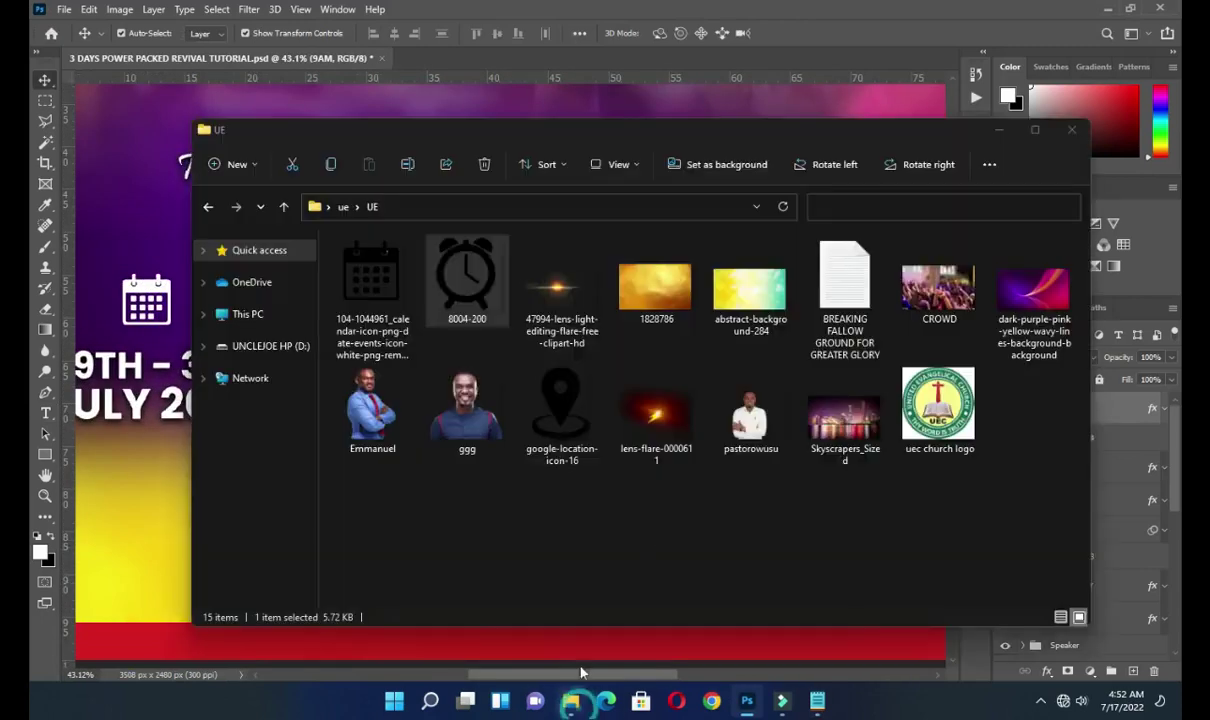
left_click(534, 400)
left_click_drag(155, 508, 160, 508)
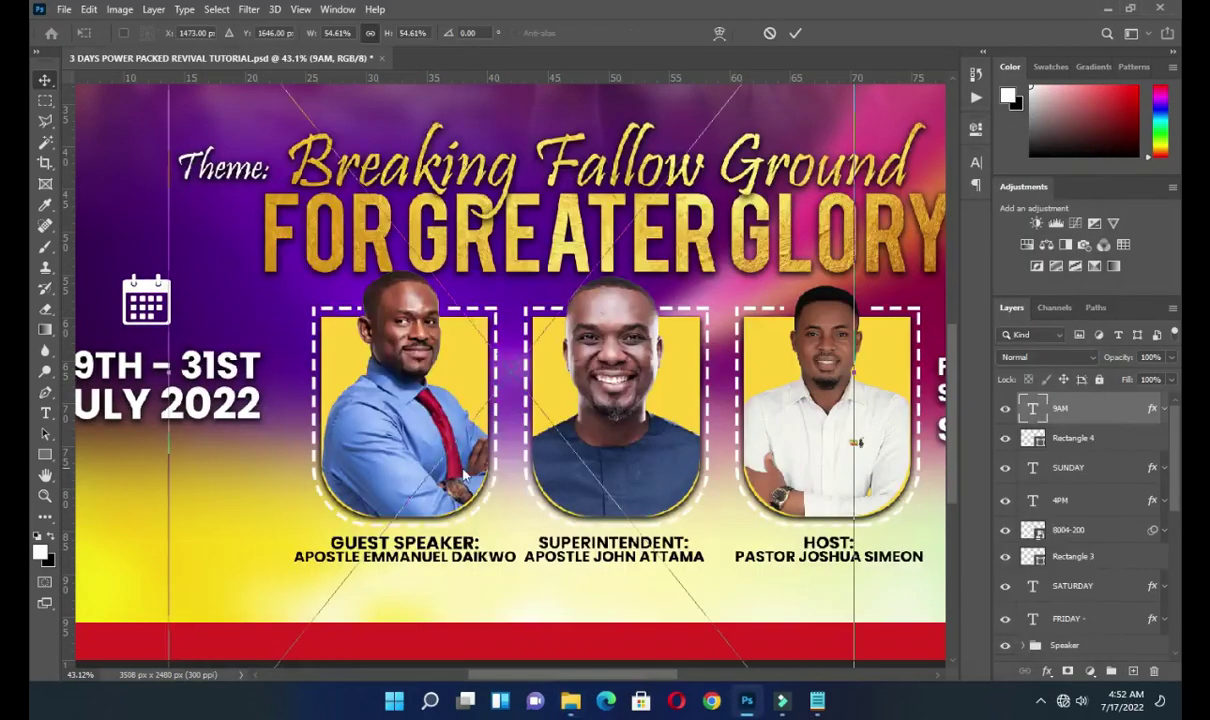
left_click_drag(436, 375, 340, 591)
key("Return")
key("Return")
scroll(331, 598, "up", 3)
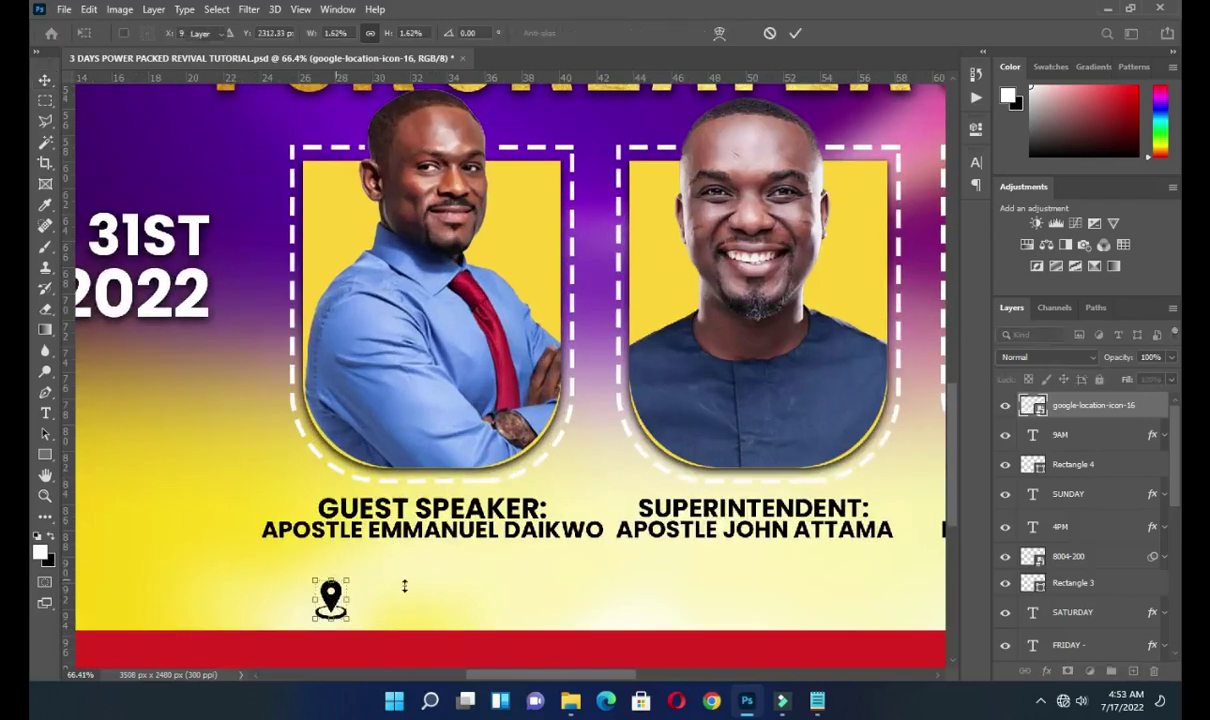
- Paste the copied venue address as text beside the location icon and color it black #000000
key("t")
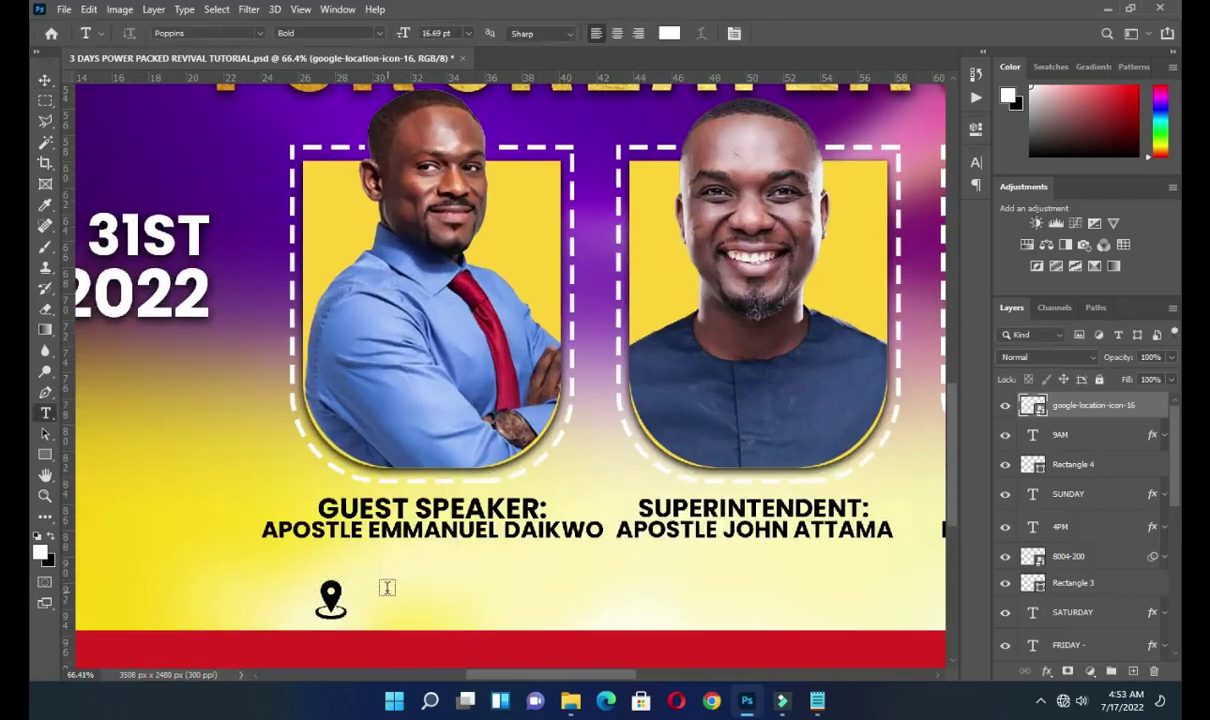
left_click(388, 590)
key("ctrl+v")
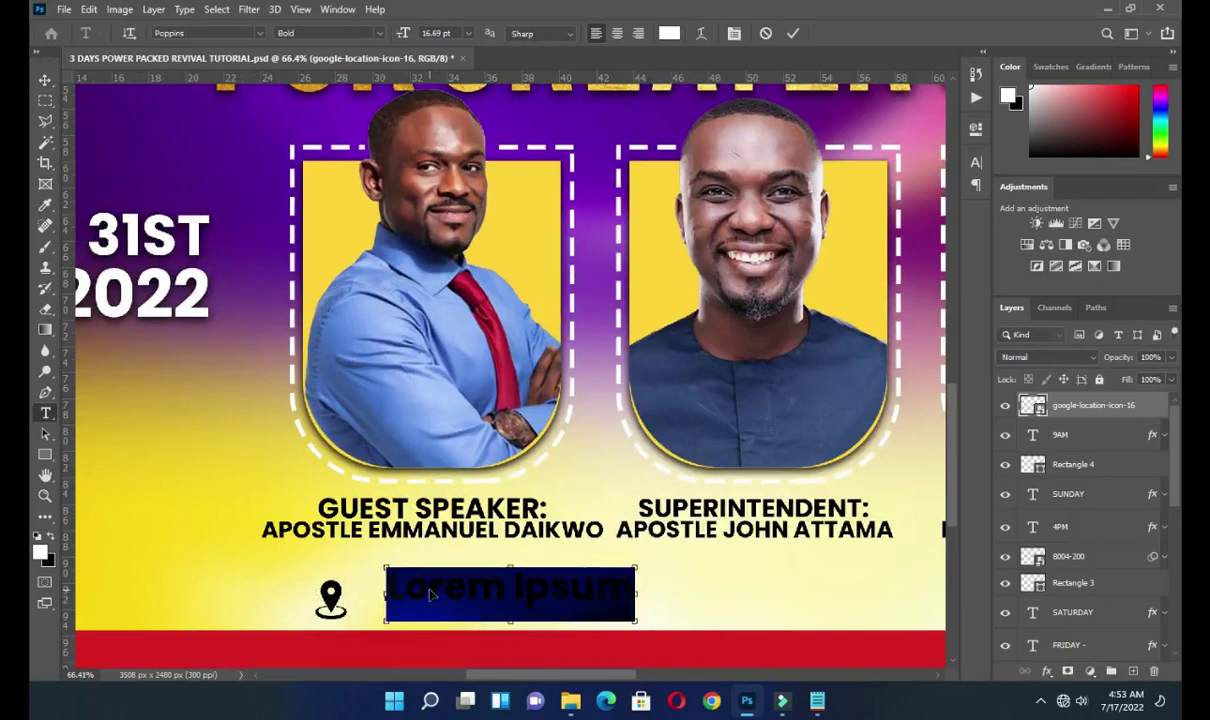
left_click(792, 33)
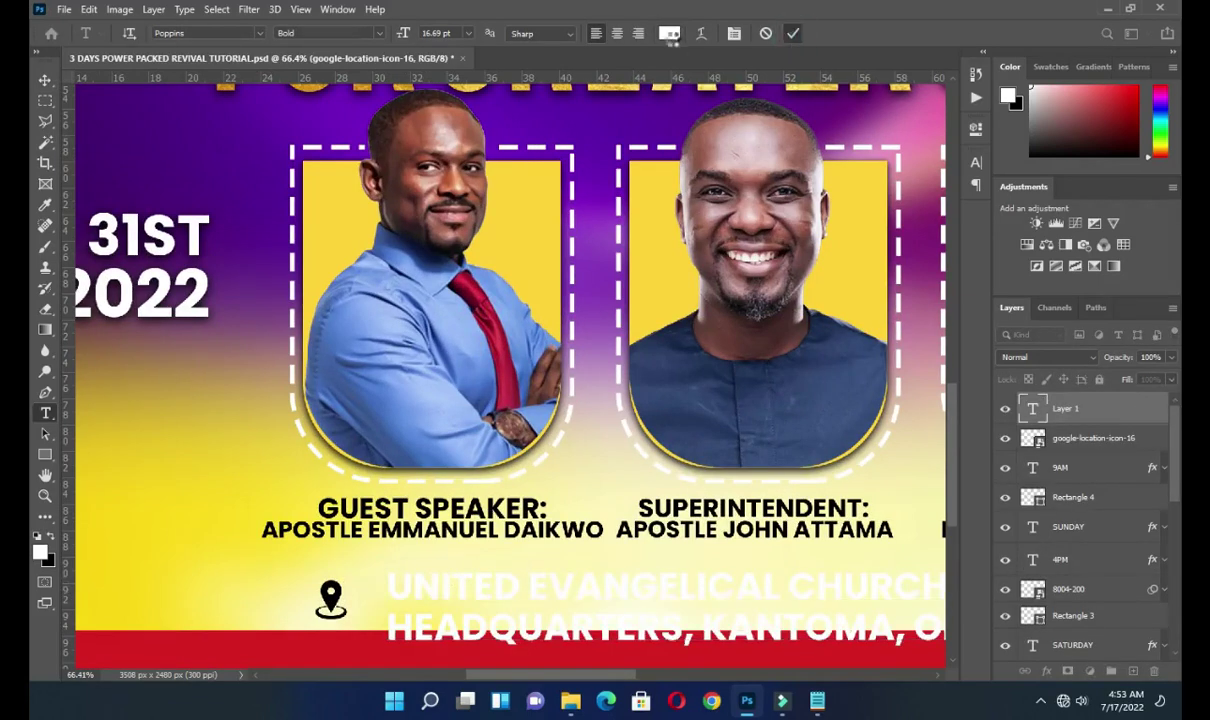
left_click_drag(770, 394, 736, 448)
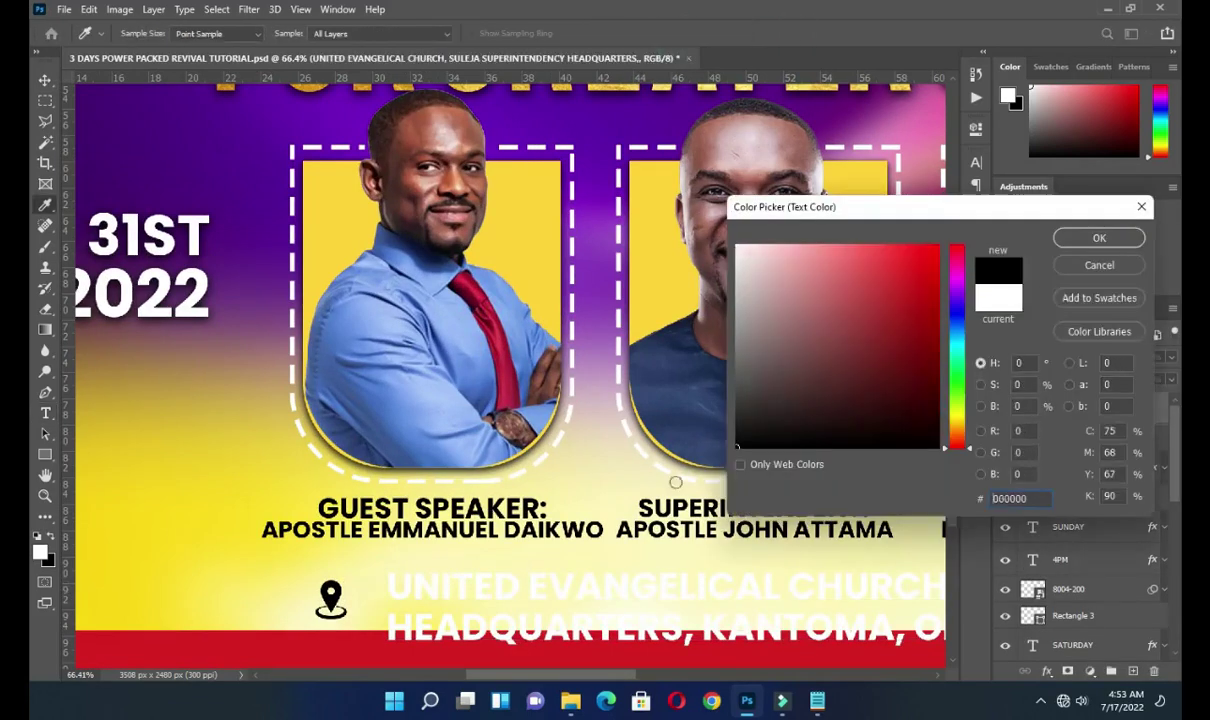
left_click(1106, 241)
left_click(1099, 237)
- Scale the venue address text down to 10.36 pt and position it beside the location icon, above the red strip
scroll(600, 300, "down", 5)
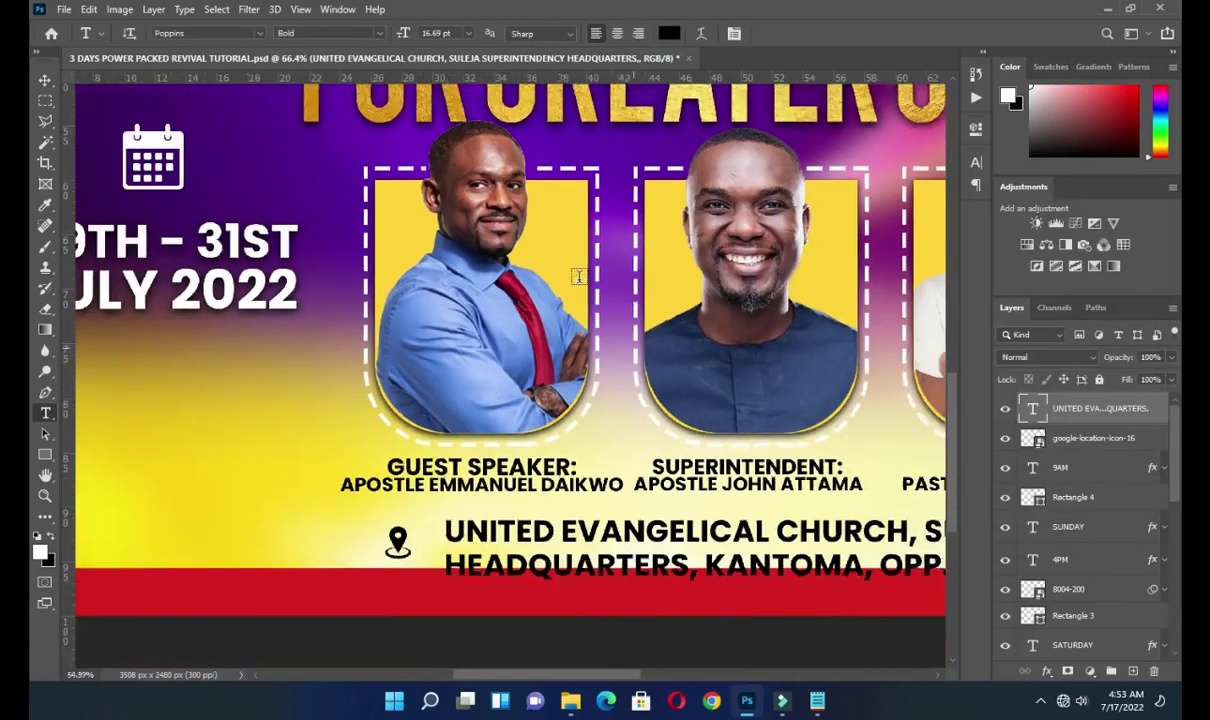
key("v")
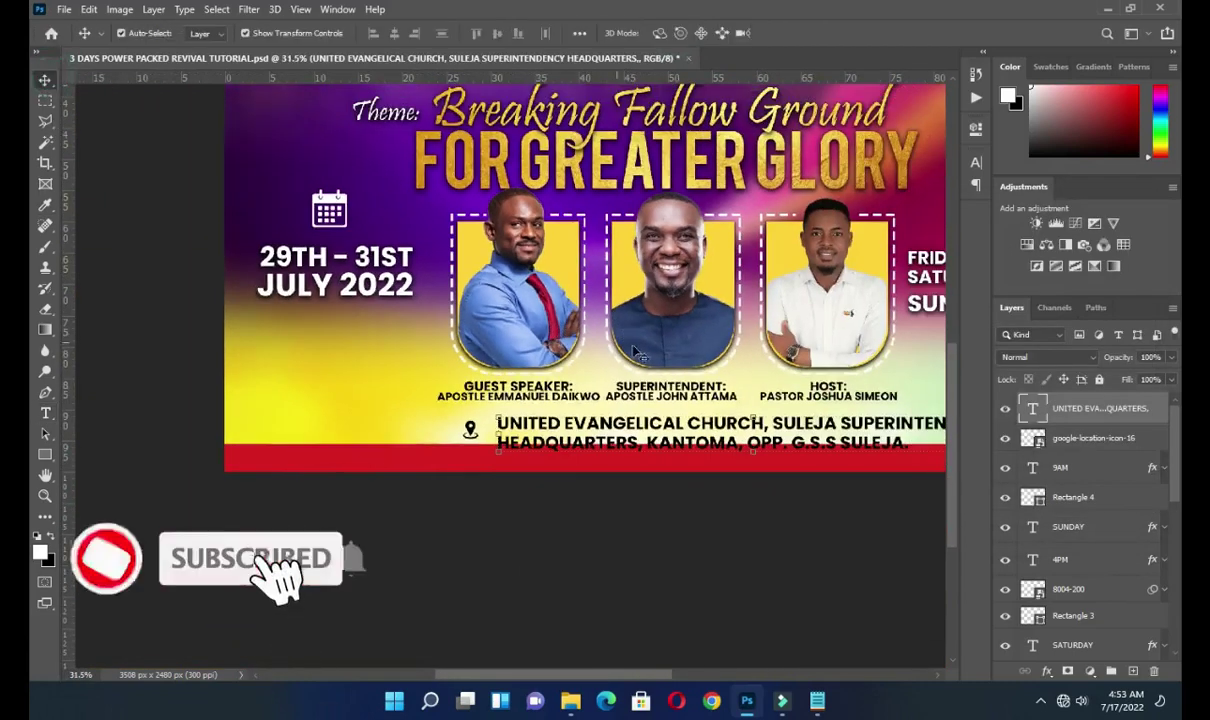
scroll(755, 451, "up", 2)
key("ctrl+t")
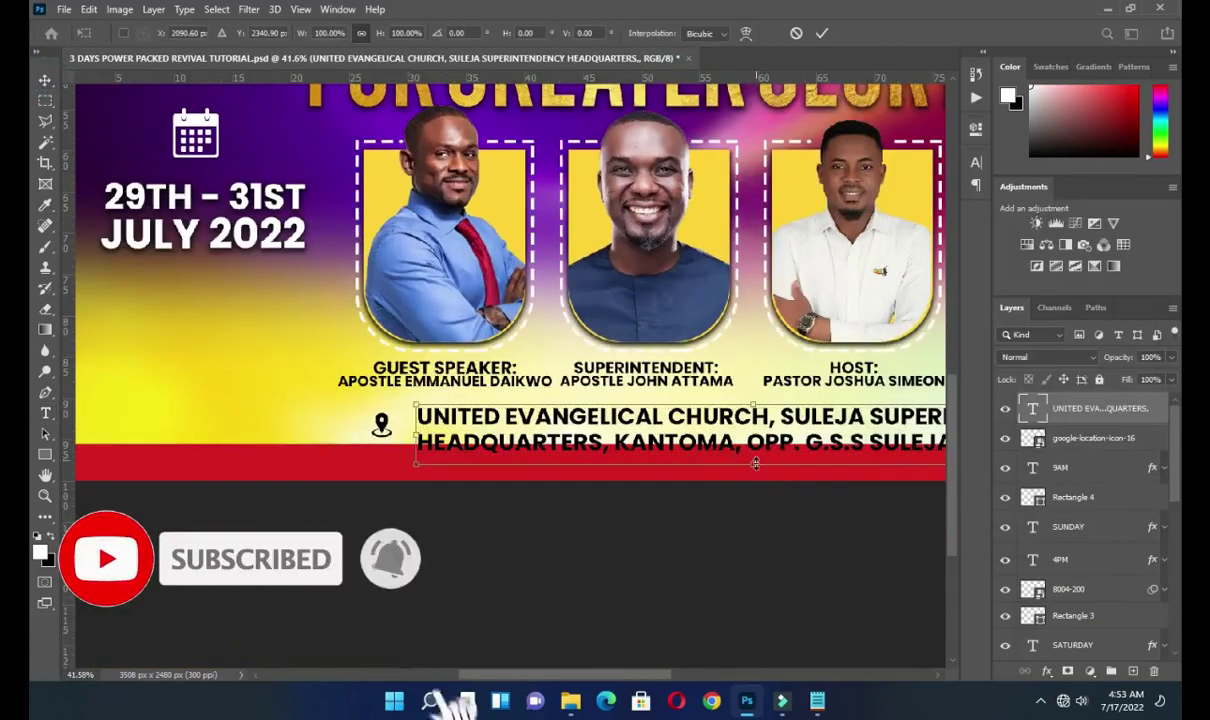
left_click_drag(754, 464, 745, 450)
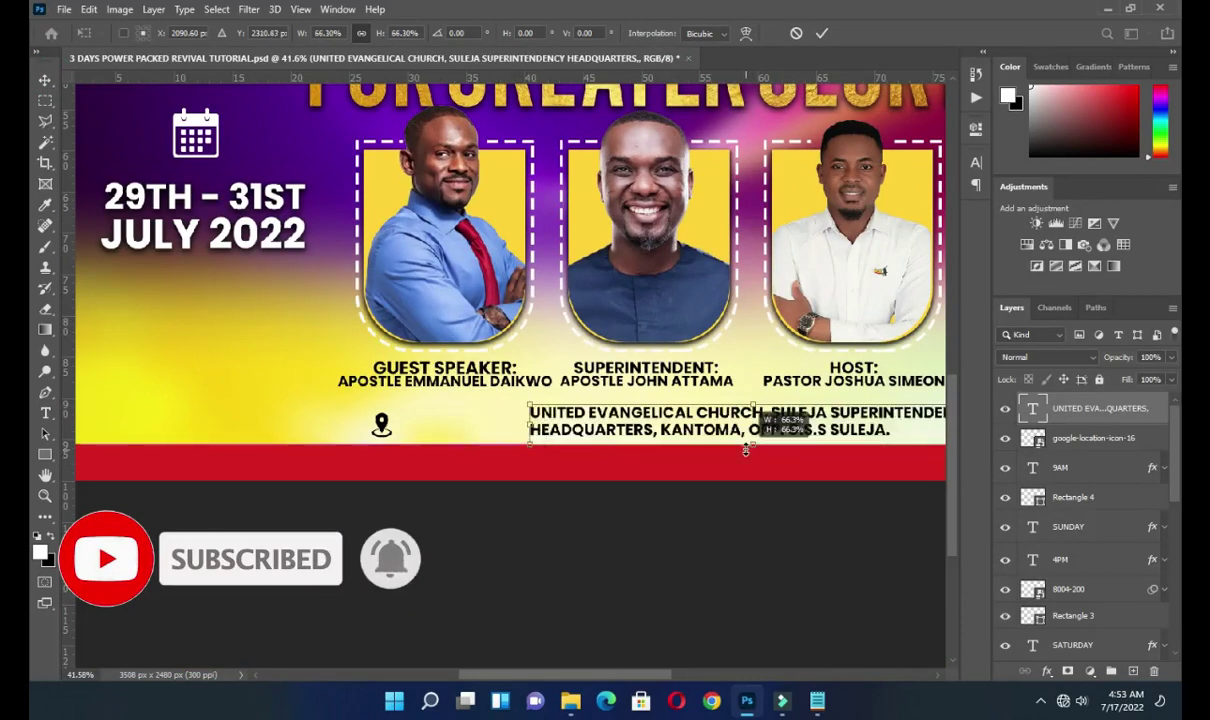
left_click_drag(800, 414, 680, 413)
left_click_drag(856, 424, 834, 428)
key("Return")
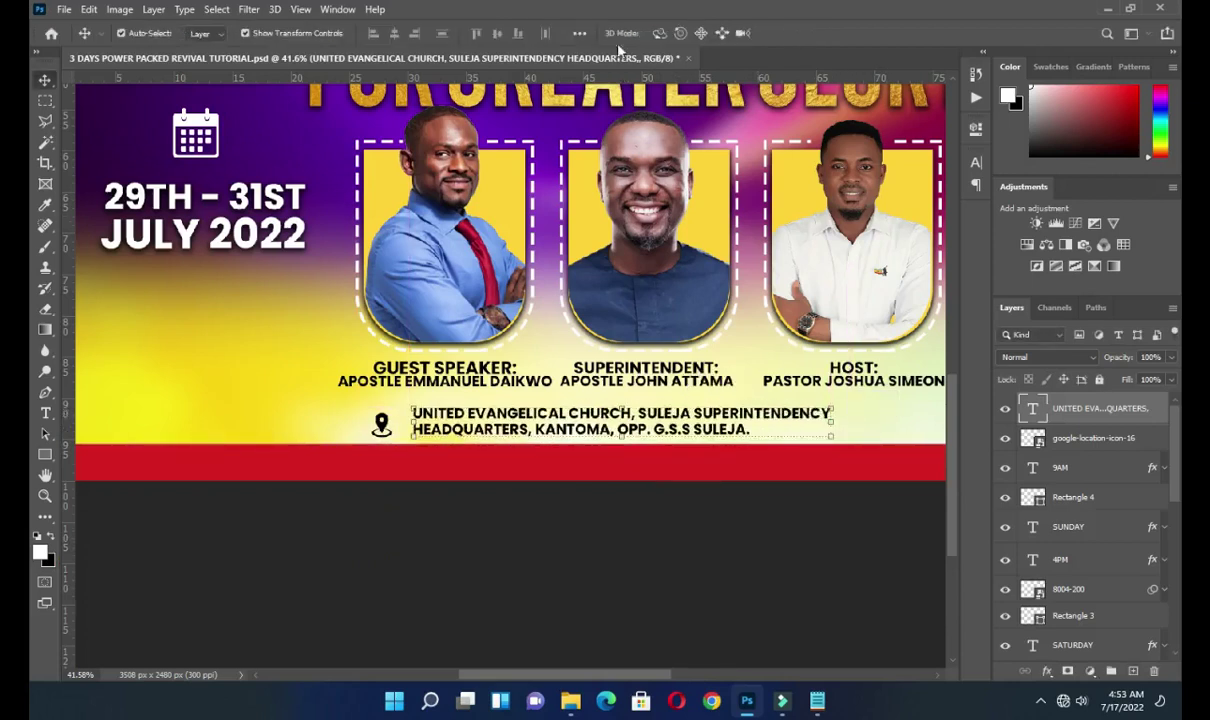
- Center-align the two address lines and move the text back beside the location icon
key("t")
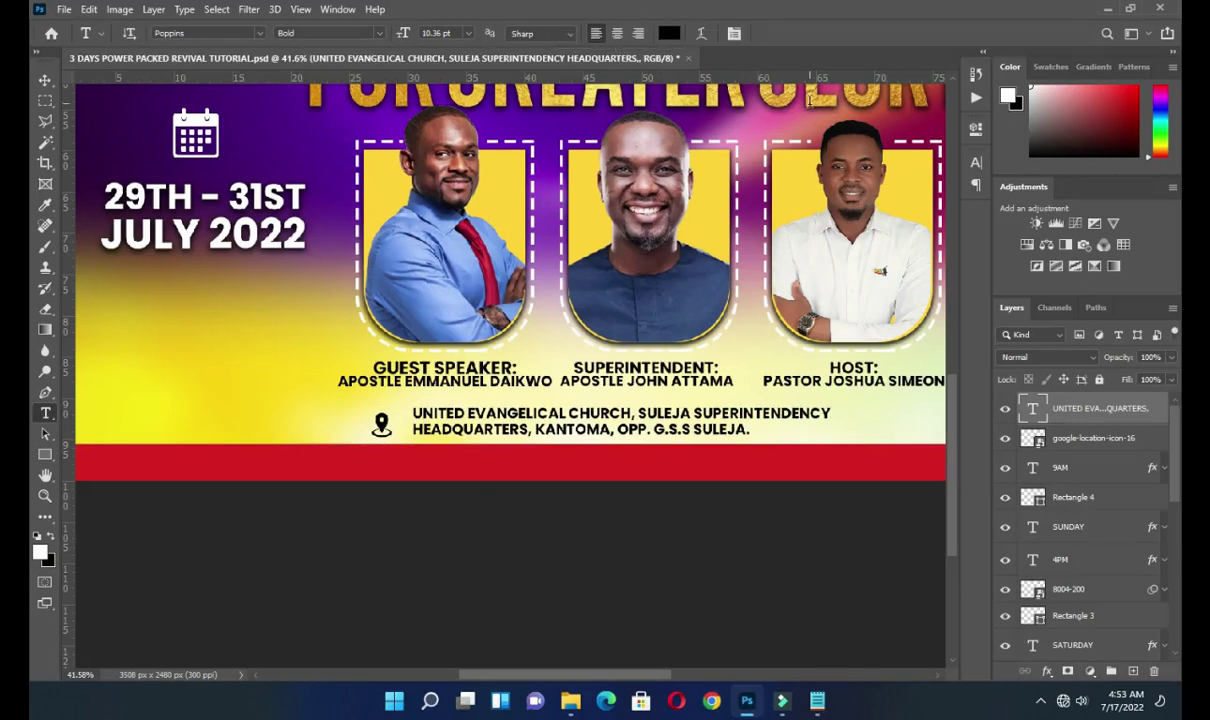
key("ctrl+shift+c")
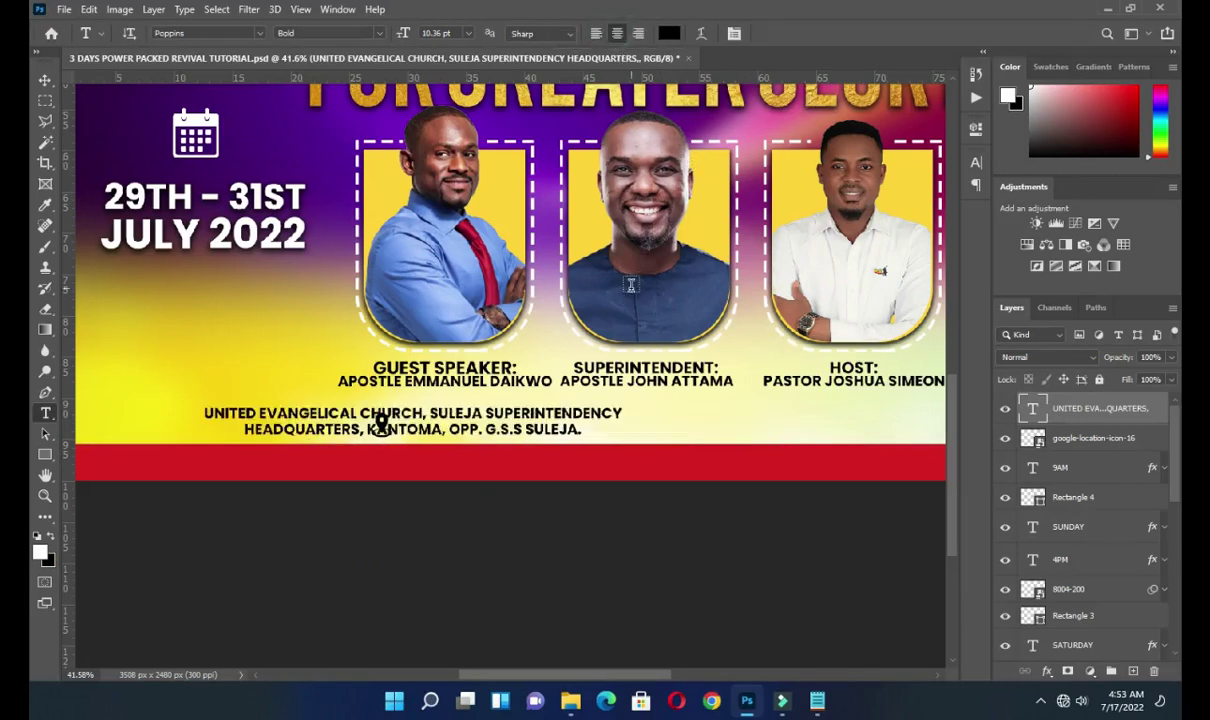
left_click(51, 84)
left_click_drag(545, 421, 712, 424)
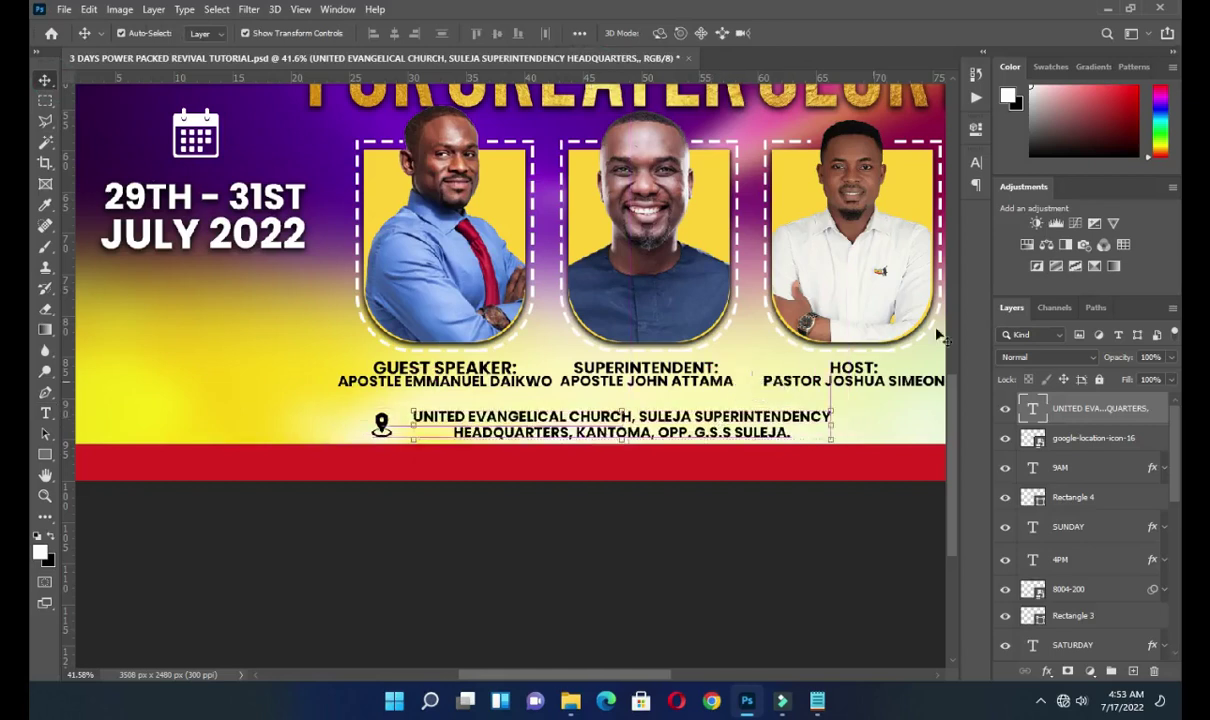
- Group the address text and location icon as "Location" and center the group horizontally on the canvas
left_click(1085, 440, "shift")
key("ctrl+g")
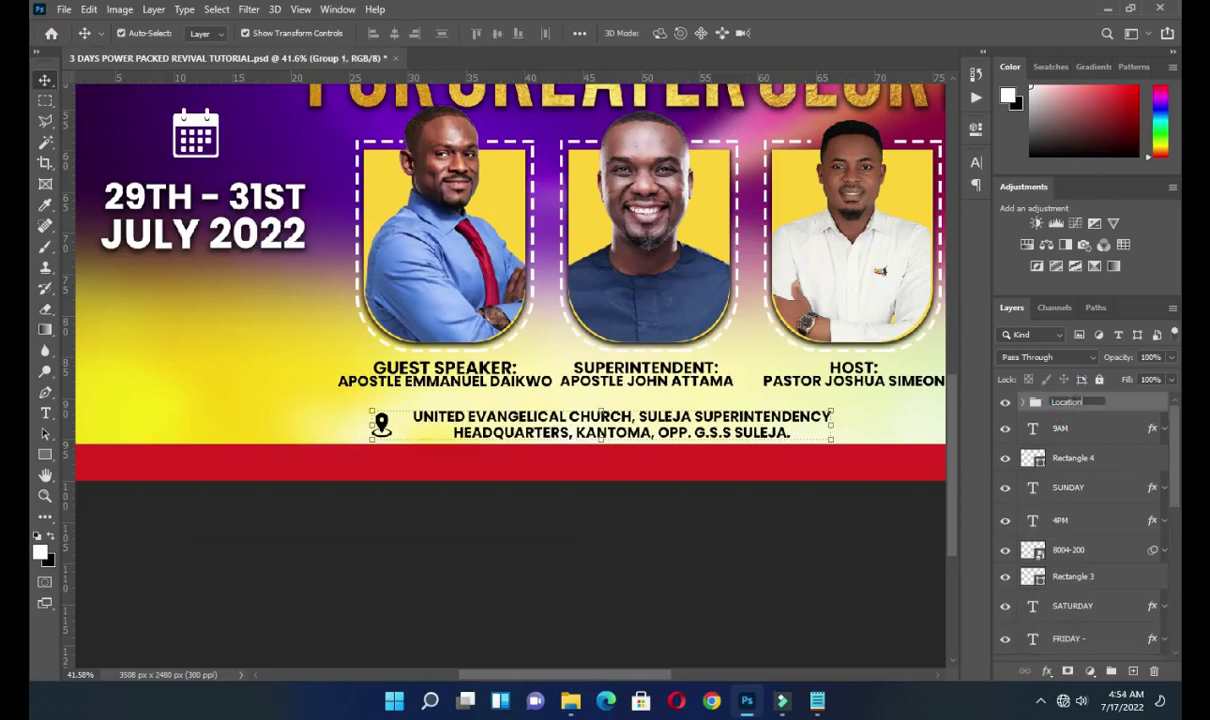
scroll(797, 370, "down", 2)
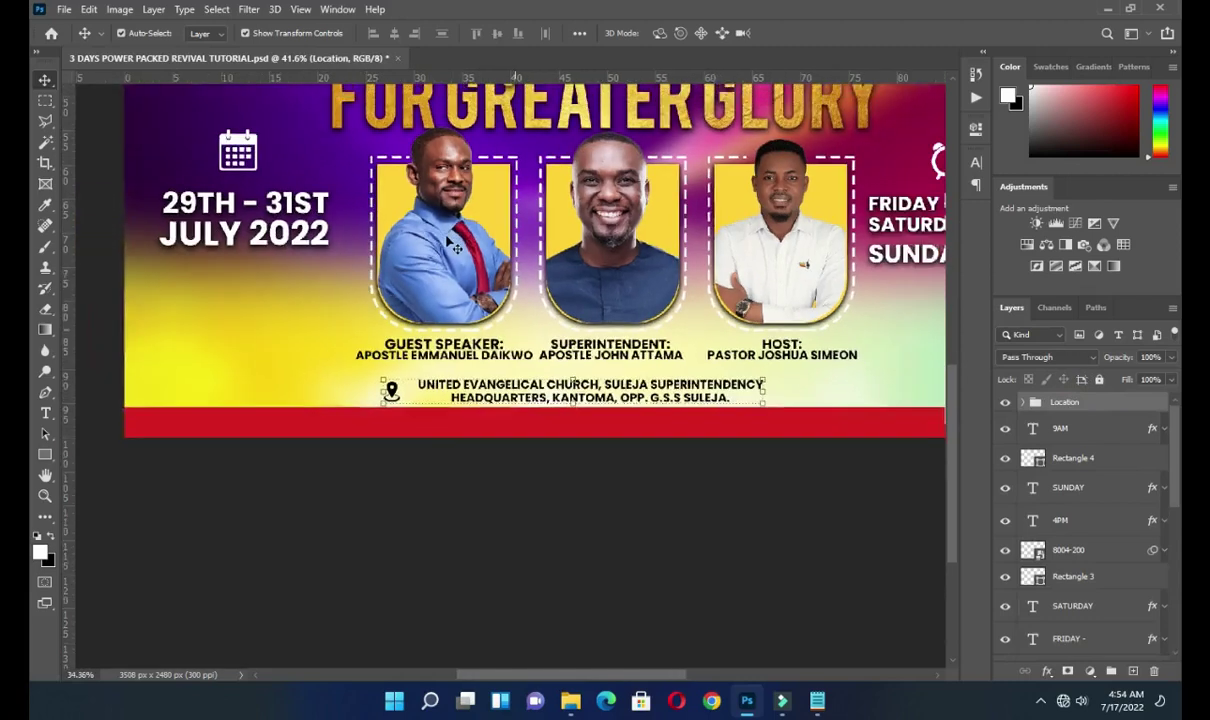
left_click(394, 33)
key("ctrl+d")
left_click(630, 508)
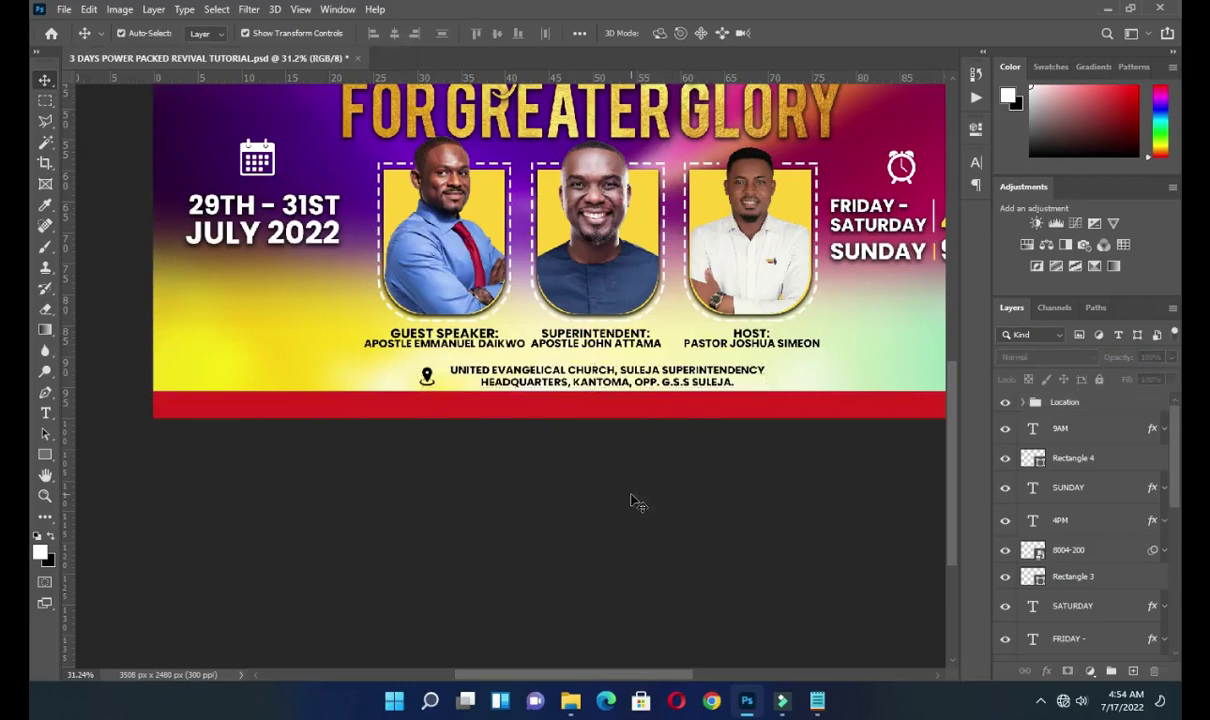
key("ctrl+0")
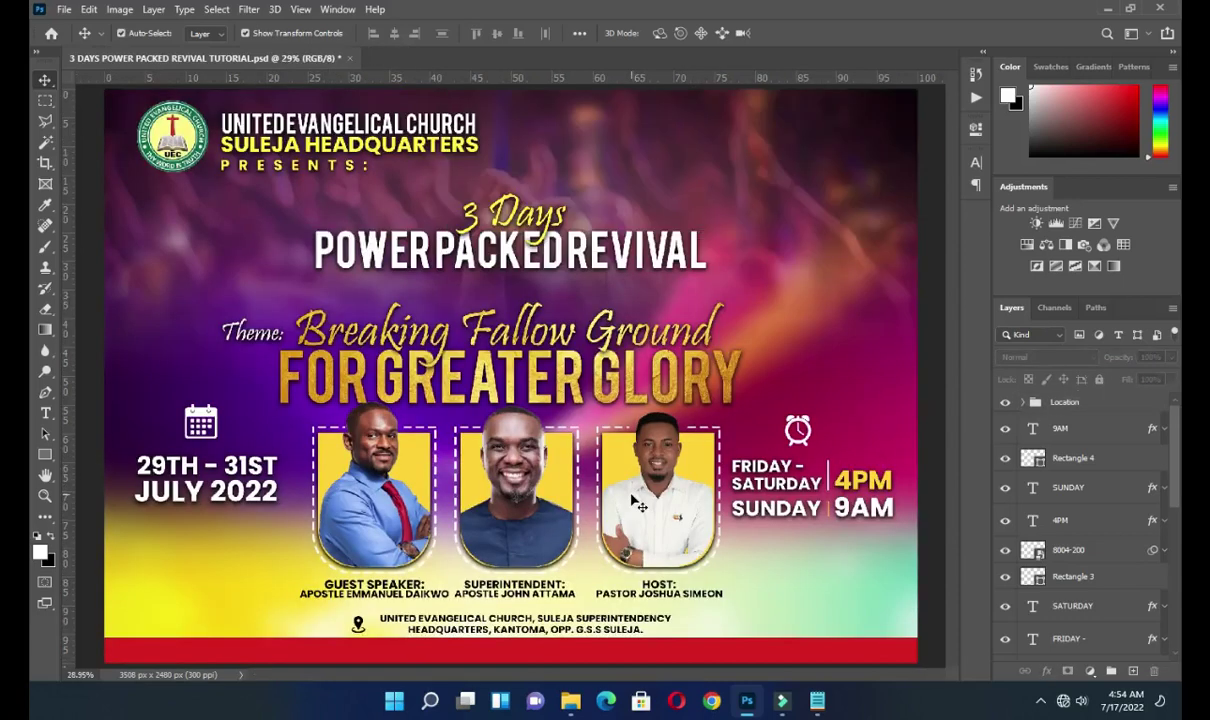
- Move the "FRIDAY -", "SATURDAY" and Rectangle 3 divider layers above the 8004-200 clock icon layer
left_click(1072, 433)
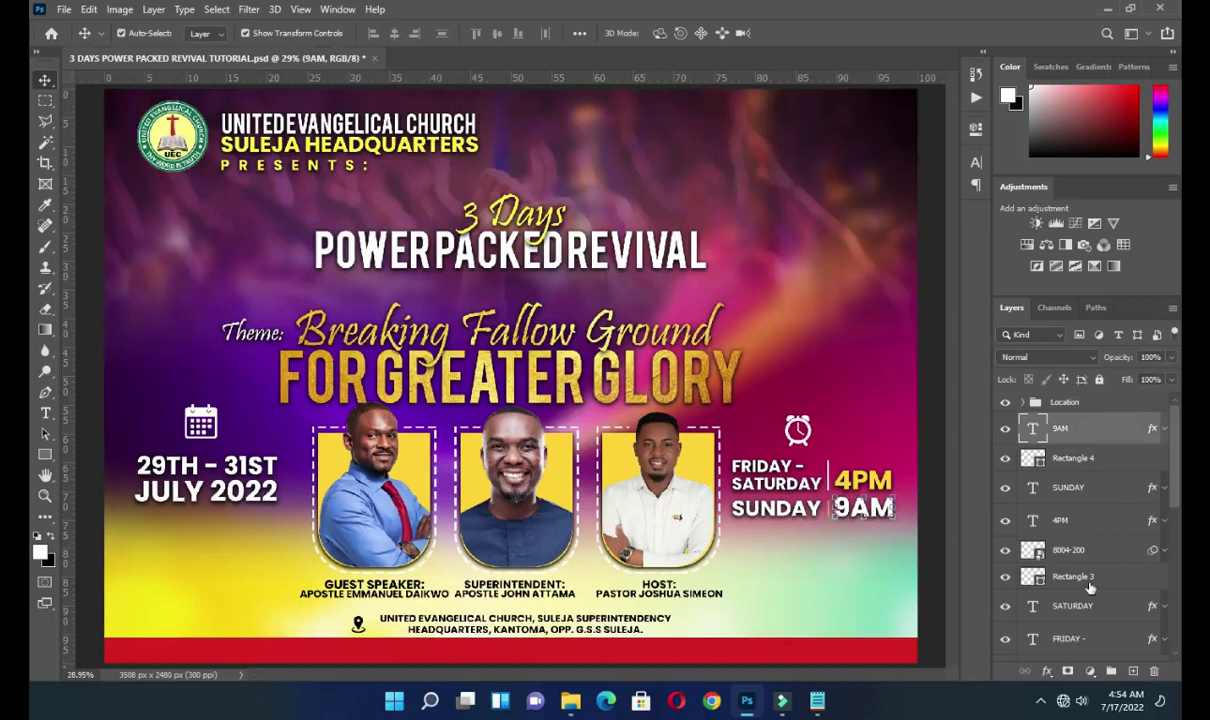
scroll(1090, 590, "down", 1)
left_click(1083, 533)
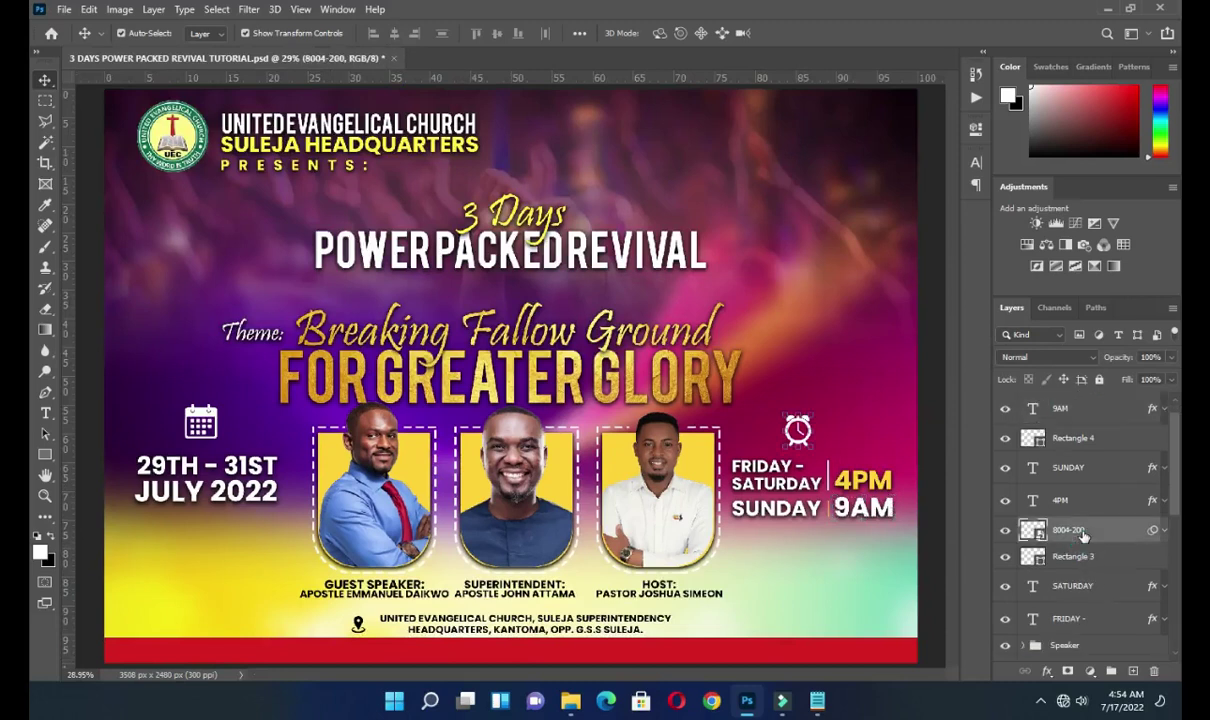
left_click(1081, 621)
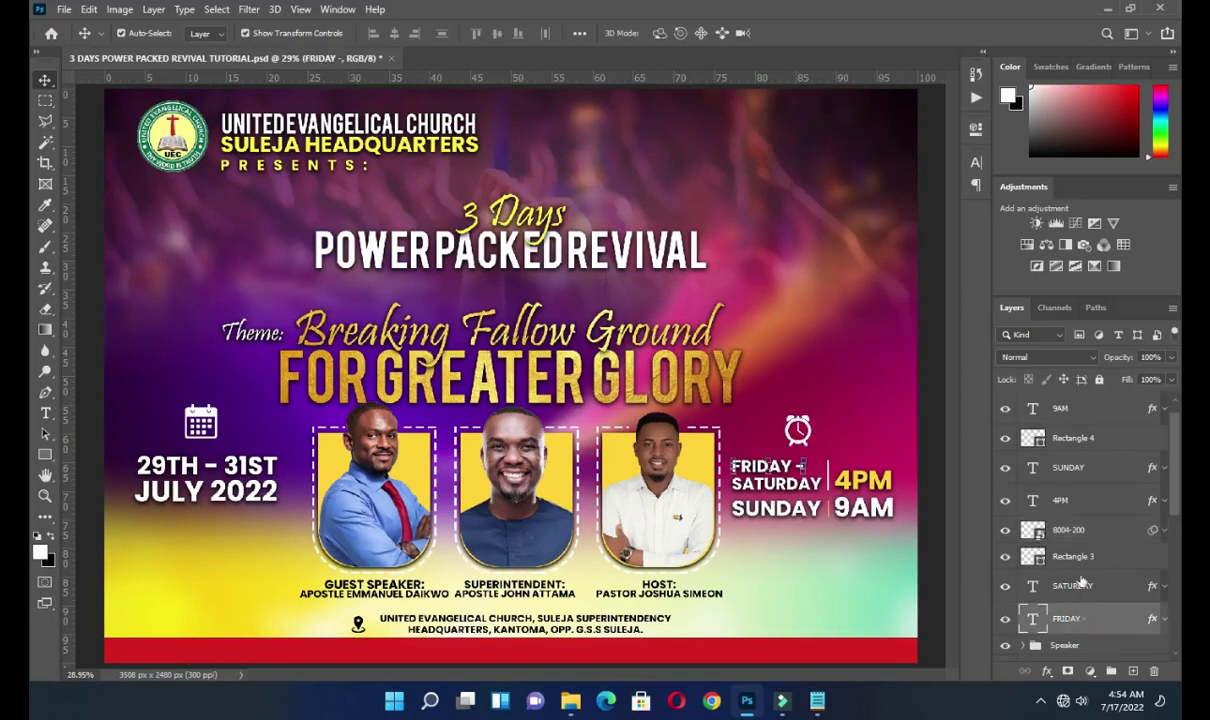
left_click(1074, 558, "shift")
left_click_drag(1074, 558, 1074, 518)
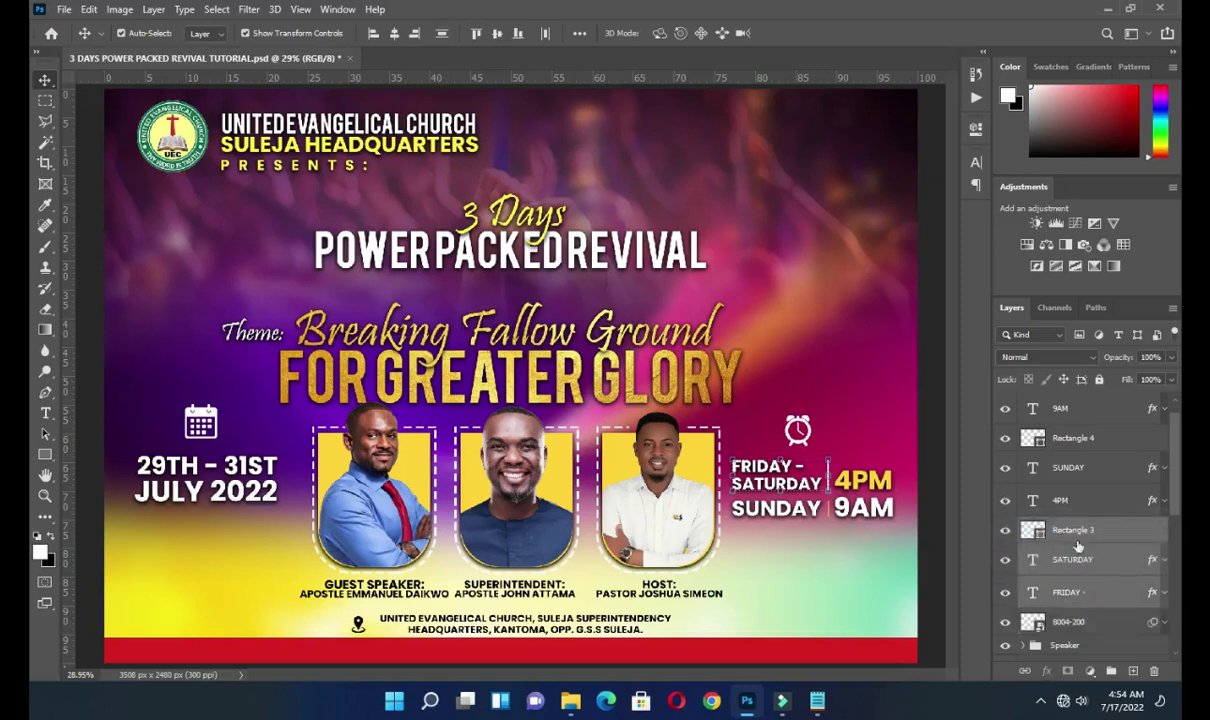
- Group all service-time layers, from "9AM" down to the clock icon, as "Time" and collapse the "Date" group
left_click(1085, 622)
scroll(1076, 425, "up", 1)
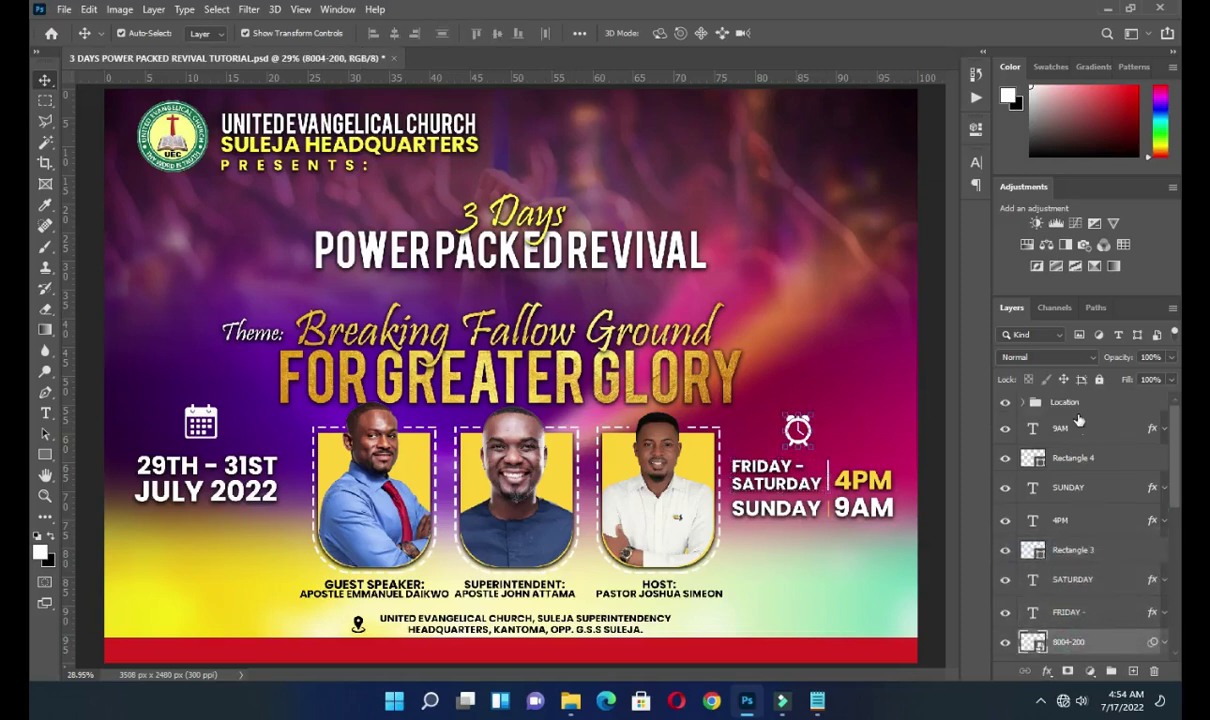
left_click(1068, 429, "shift")
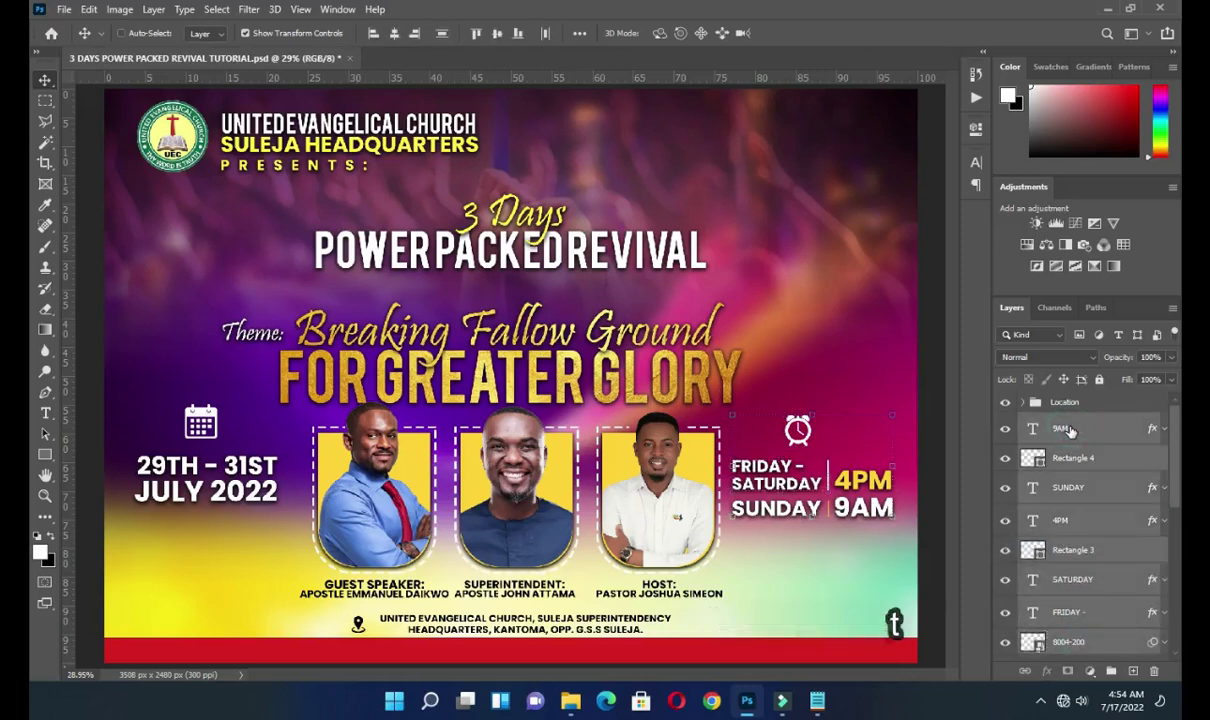
key("ctrl+g")
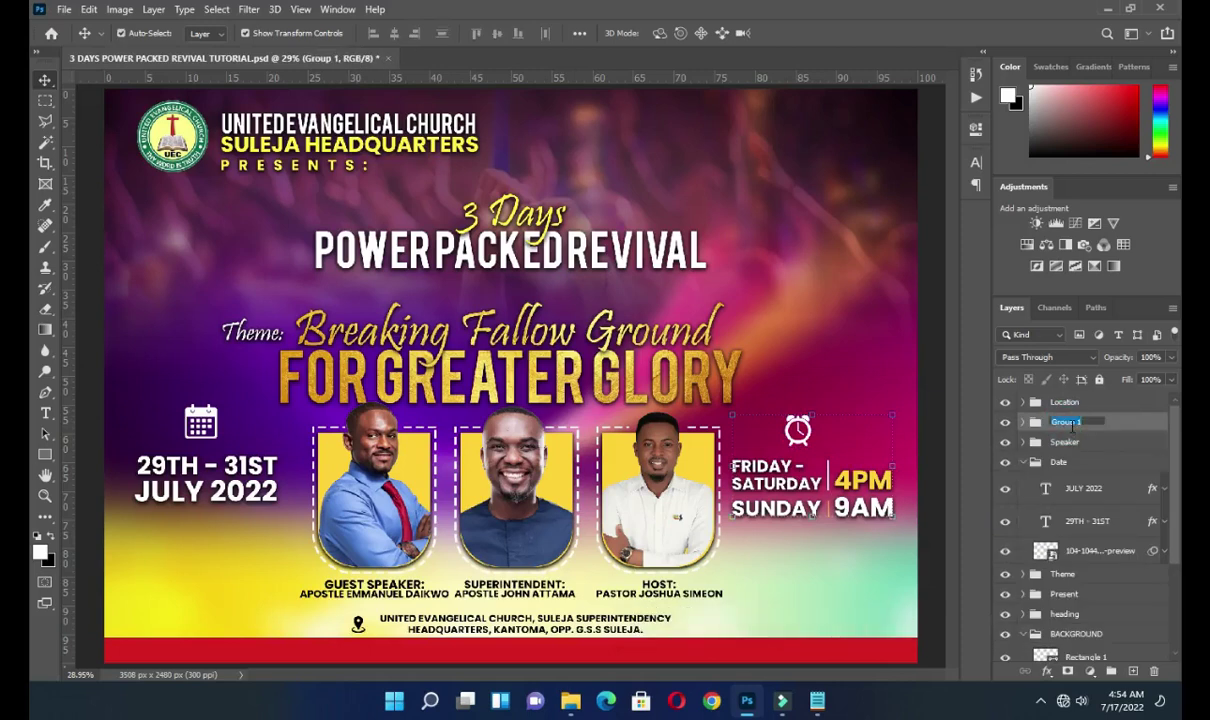
key("Return")
left_click(1023, 463)
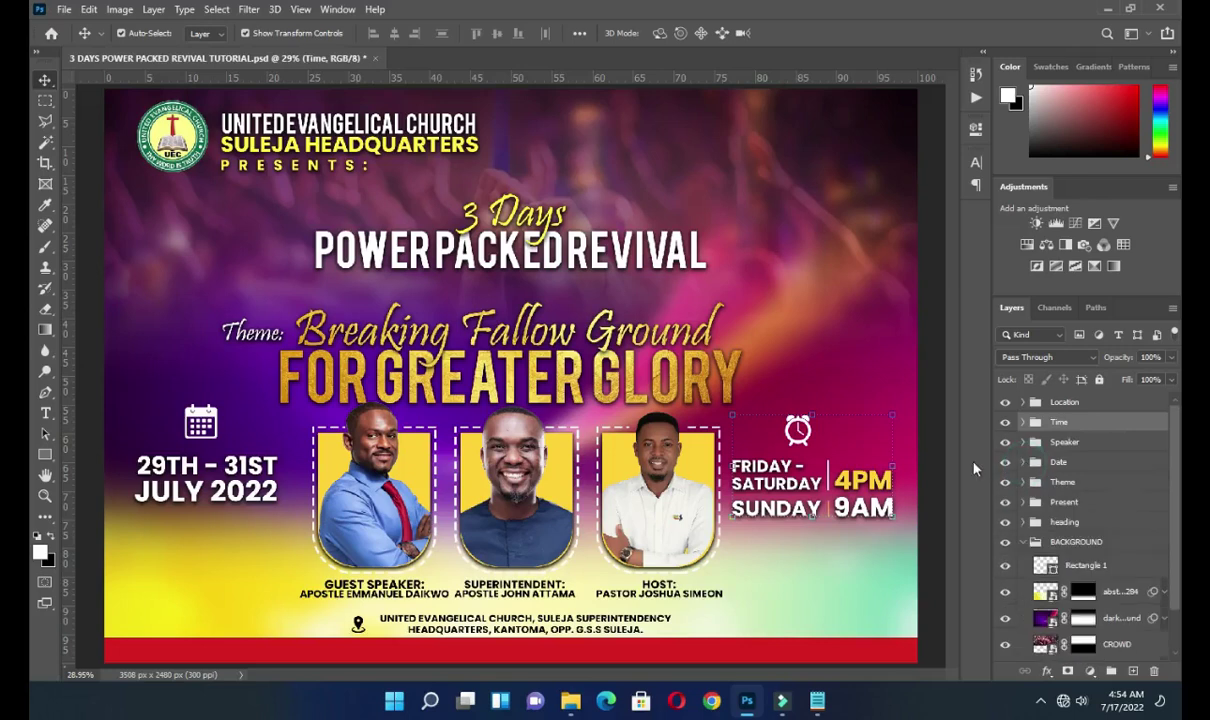
- Collapse the BACKGROUND group and clear the layer selection
left_click(1022, 544)
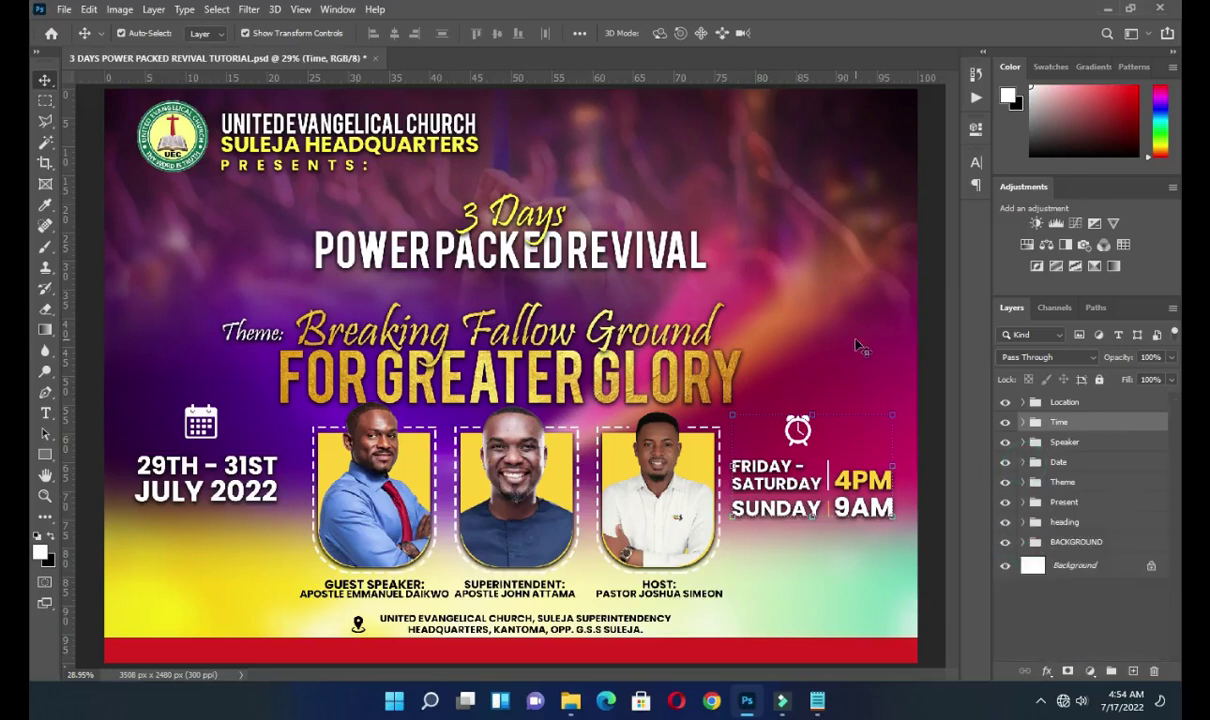
scroll(856, 344, "down", 1)
left_click(911, 384)
scroll(740, 346, "up", 1)
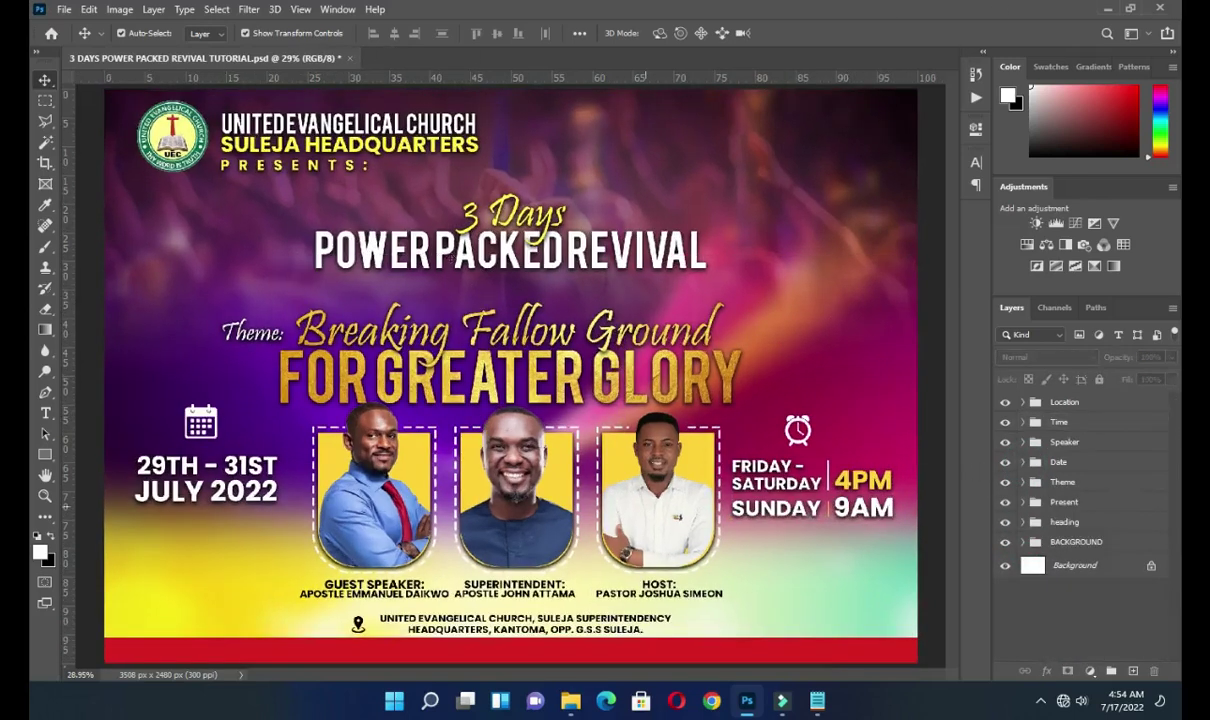
- Place the 47994-lens-light flare image from the UE folder, scaled down and centred over the "FOR GREATER GLORY" theme text
left_click(570, 700)
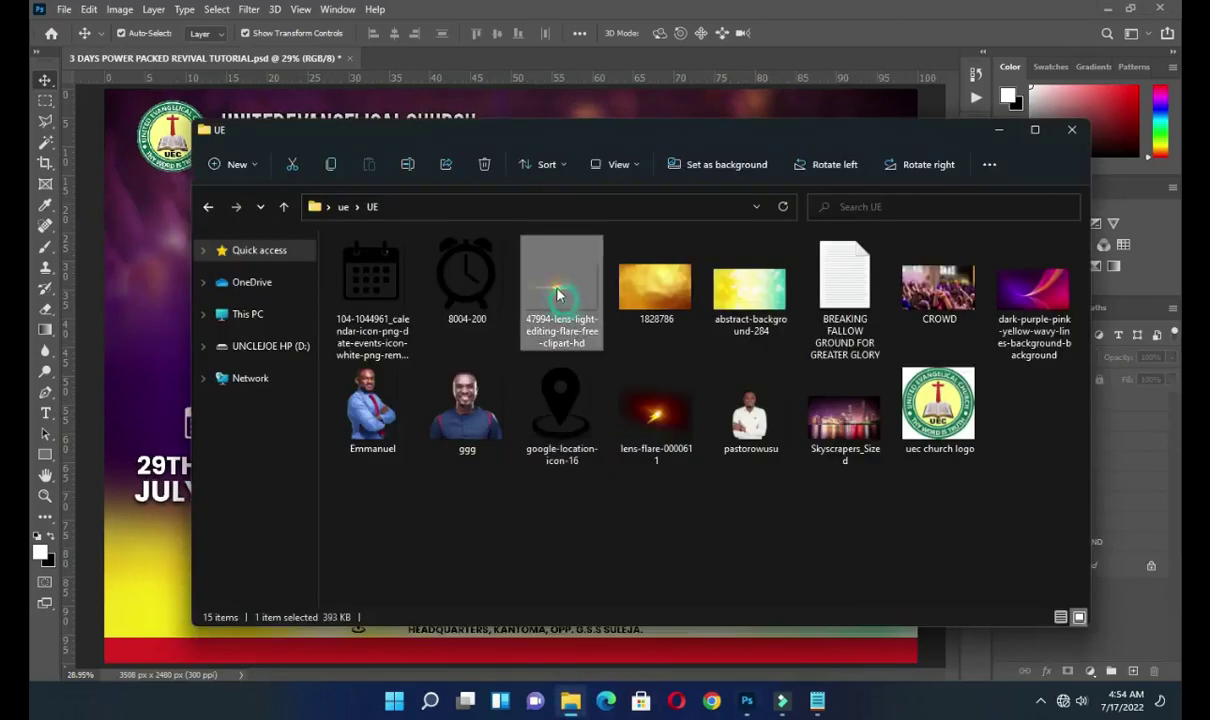
left_click_drag(140, 354, 150, 360)
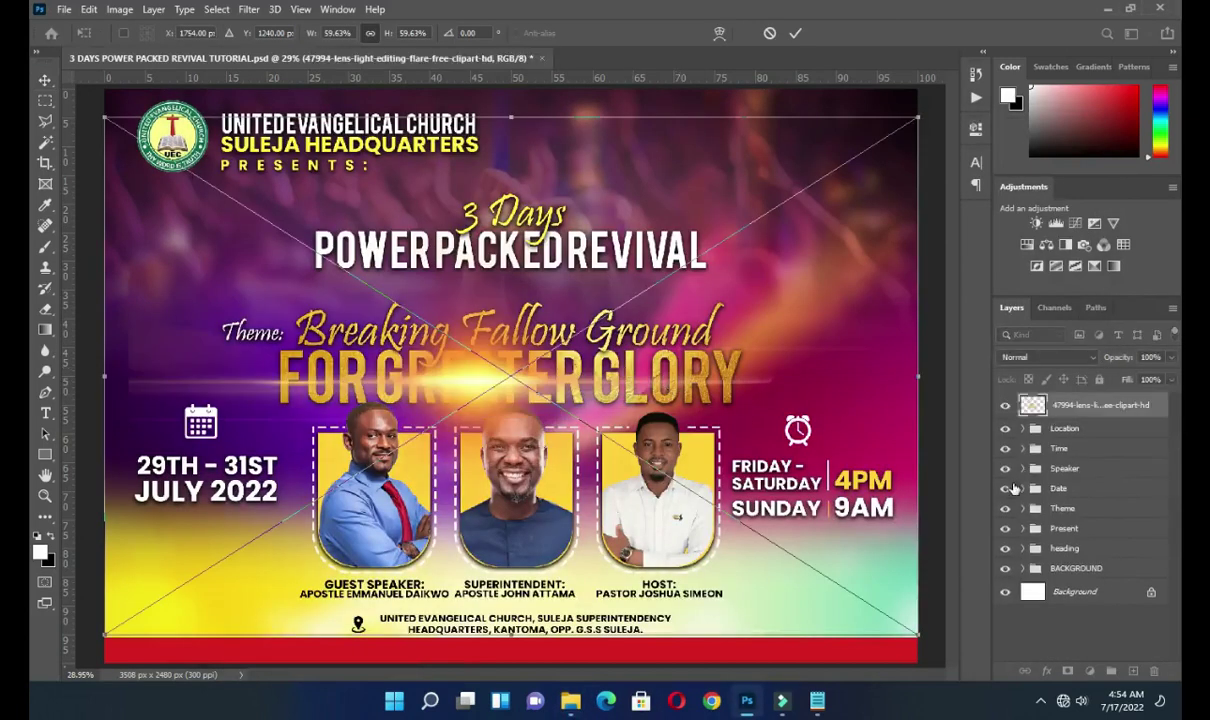
left_click_drag(500, 375, 524, 353)
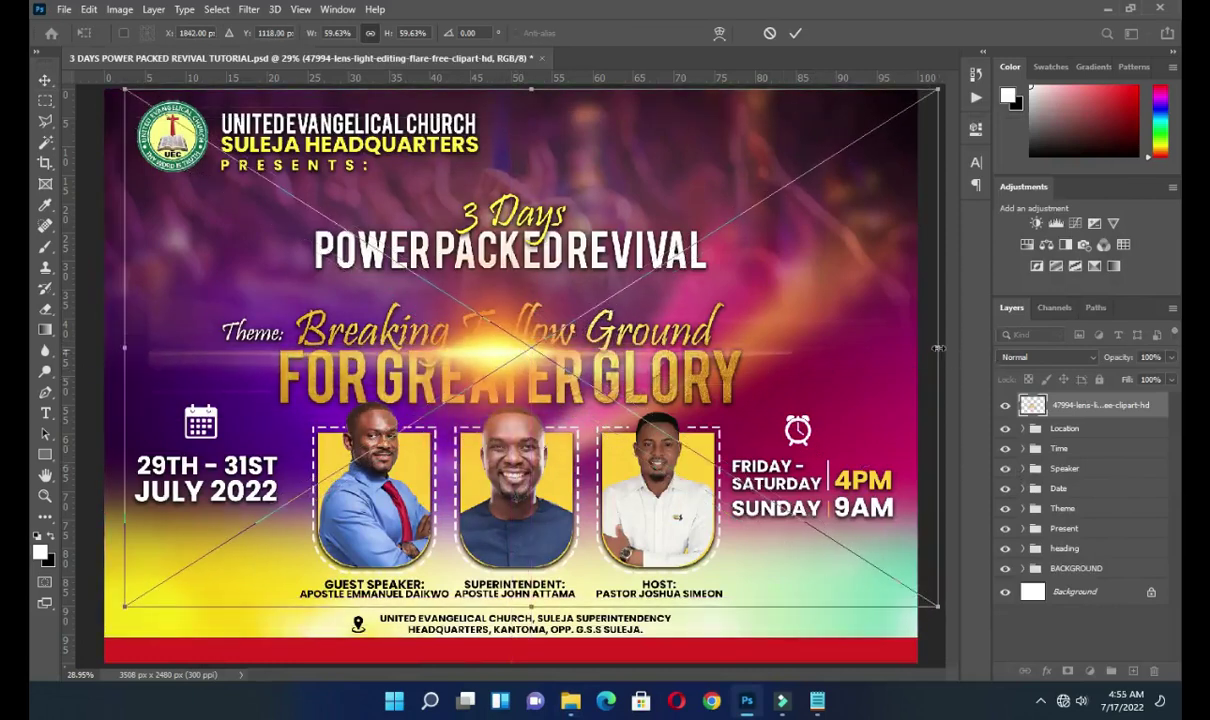
left_click_drag(935, 348, 725, 348)
left_click_drag(422, 355, 530, 357)
key("Return")
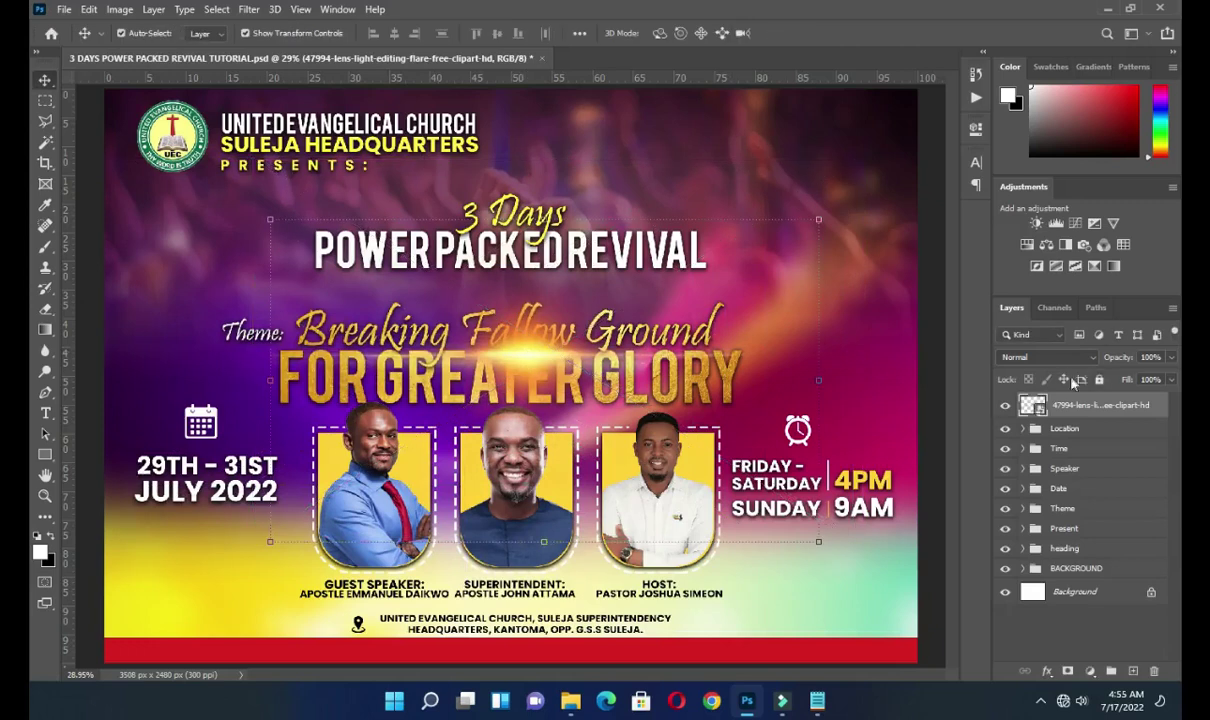
- Set the light flare layer's blend mode to Screen and soften it with a Gaussian Blur just under 10 pixels
left_click(1048, 357)
left_click(966, 399)
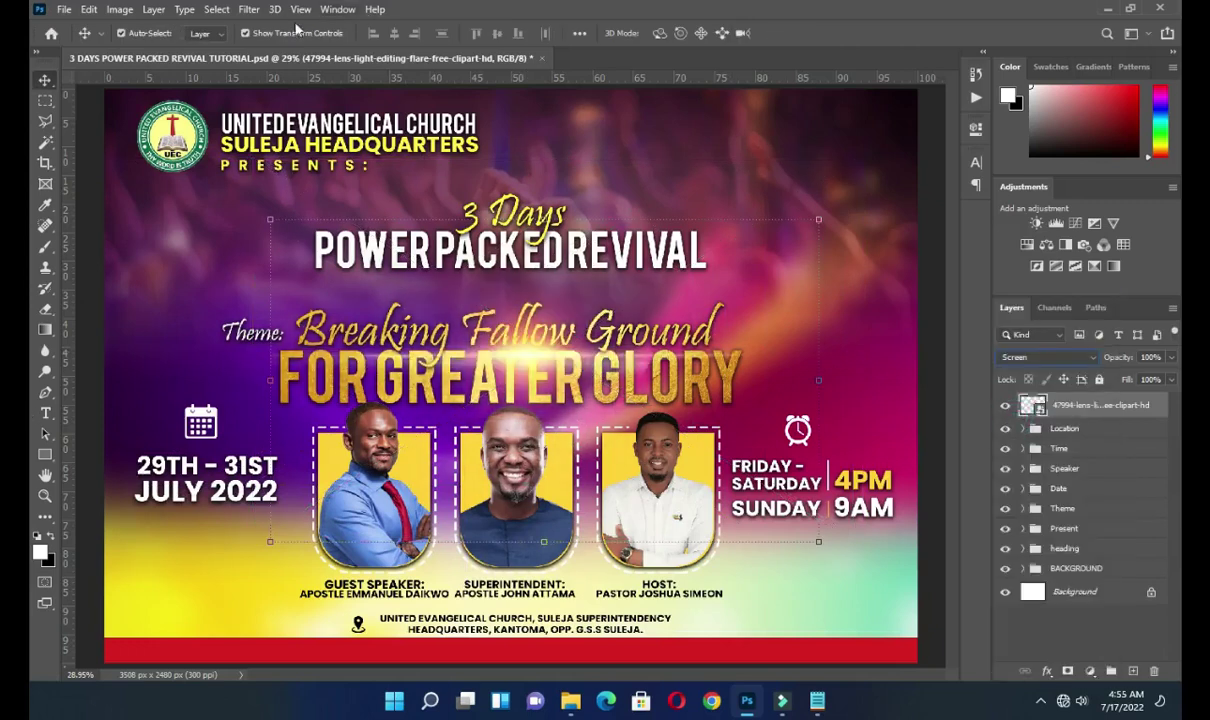
left_click(249, 9)
mouse_move(400, 190)
left_click(466, 251)
left_click_drag(921, 358, 920, 362)
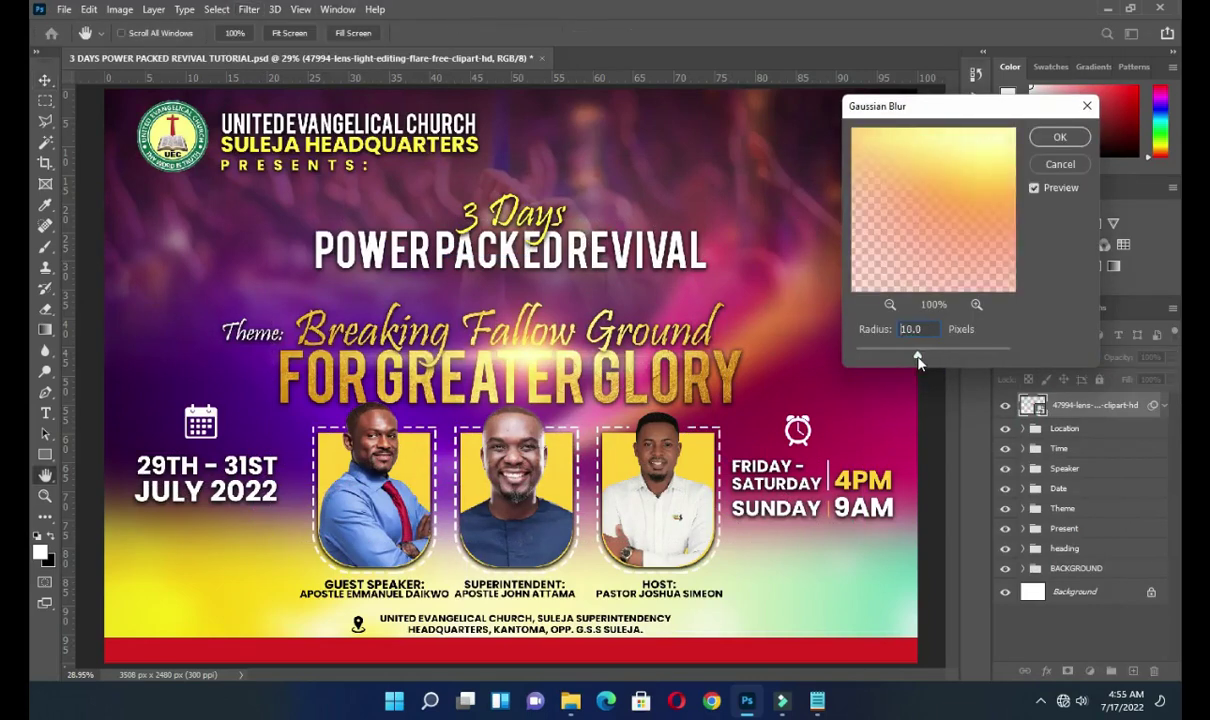
left_click_drag(912, 360, 906, 362)
left_click(1064, 136)
- Nudge the blurred flare slightly over the middle of the theme text and collapse its smart filter list
left_click_drag(524, 353, 532, 363)
scroll(533, 365, "down", 3)
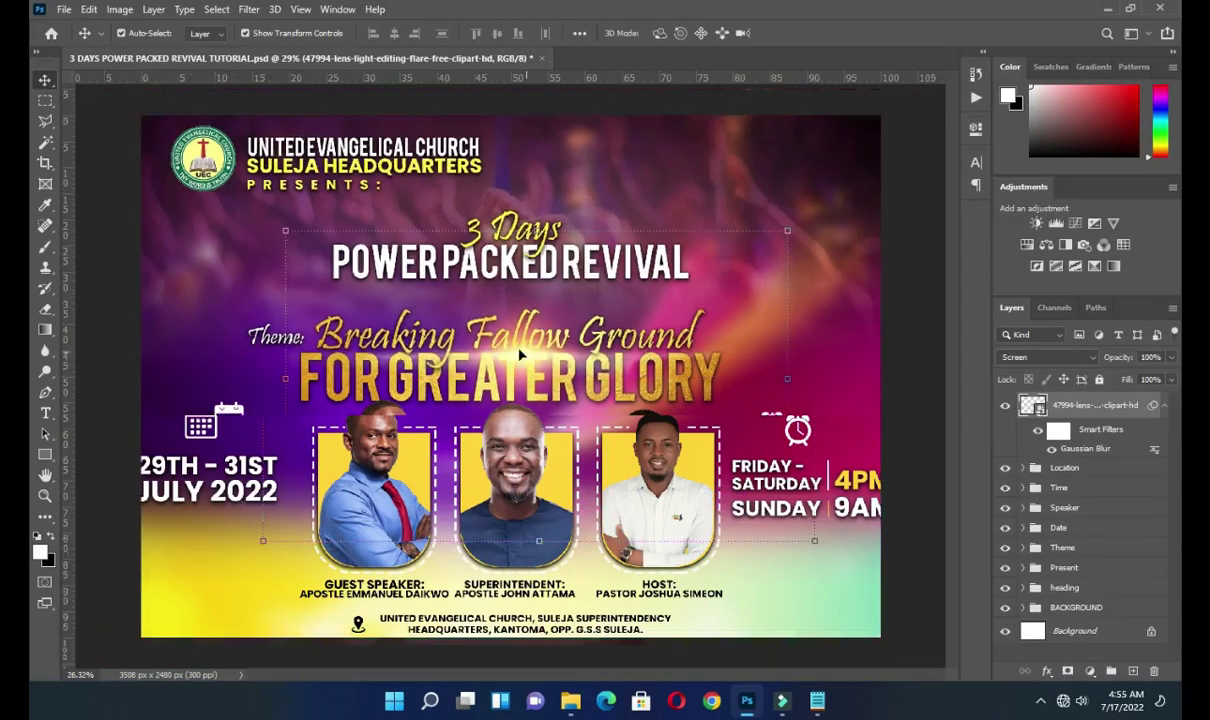
scroll(535, 370, "down", 2)
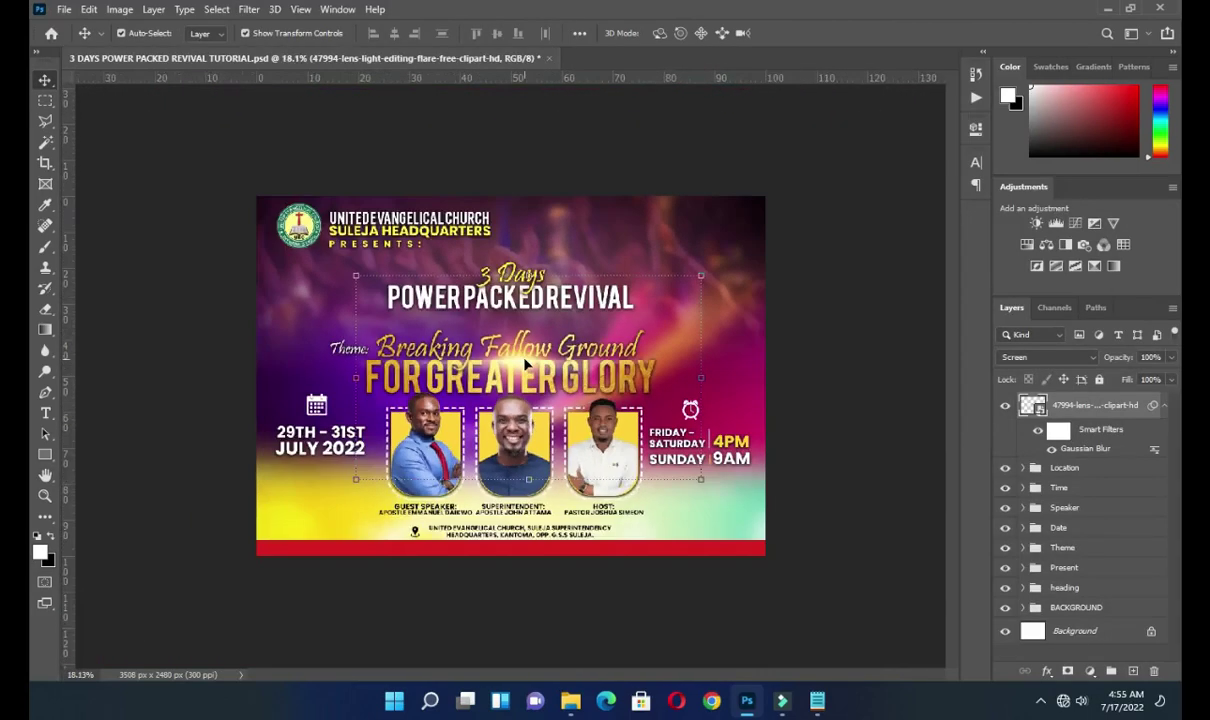
scroll(527, 365, "up", 5)
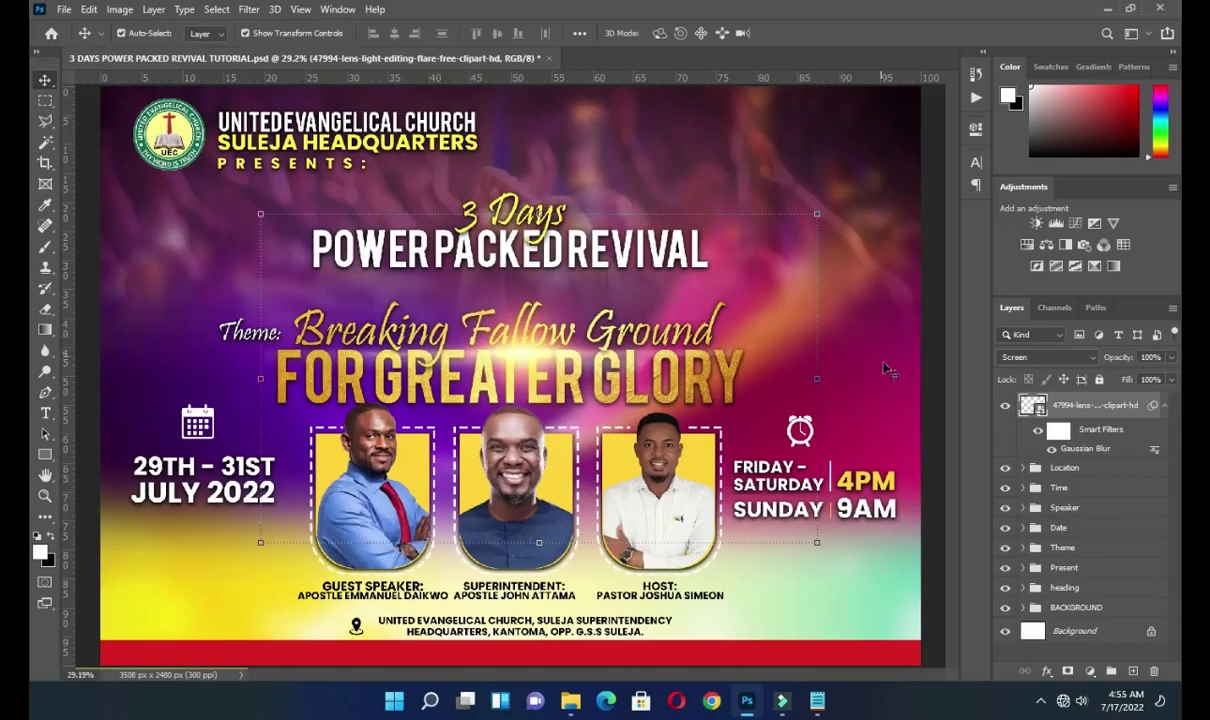
left_click(1164, 407)
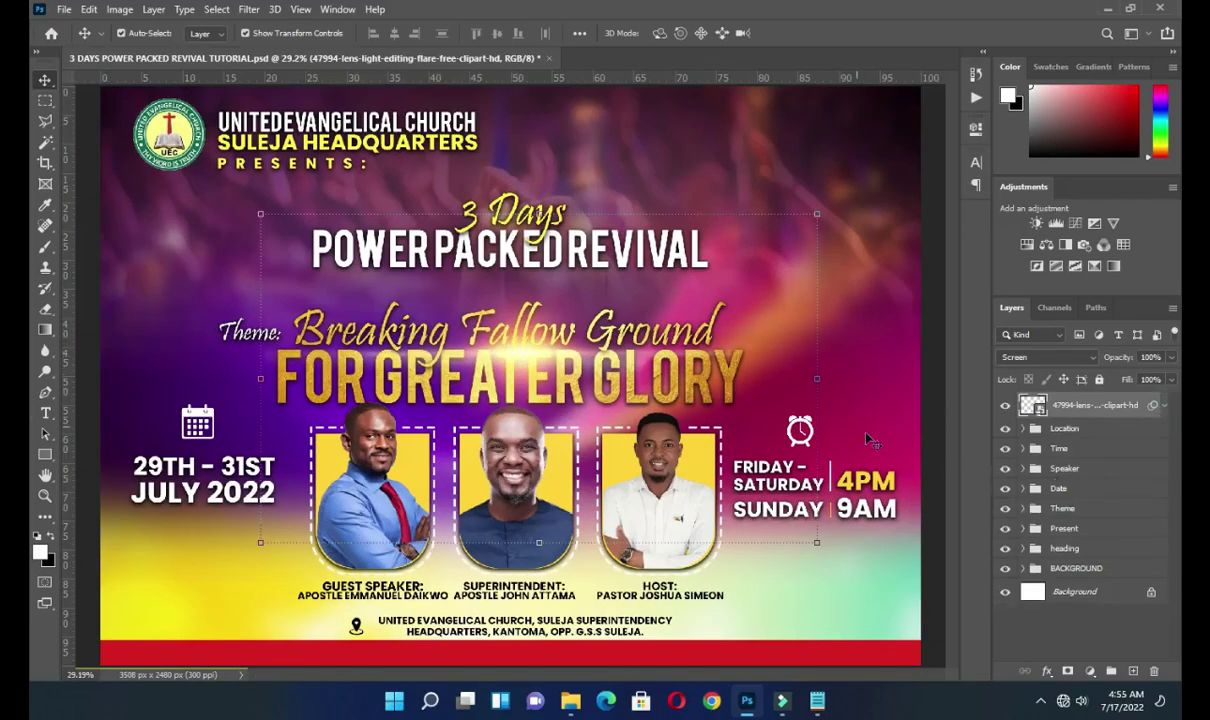
- Move the light flare layer into the Theme group, collapse the group and deselect it
left_click(1069, 473)
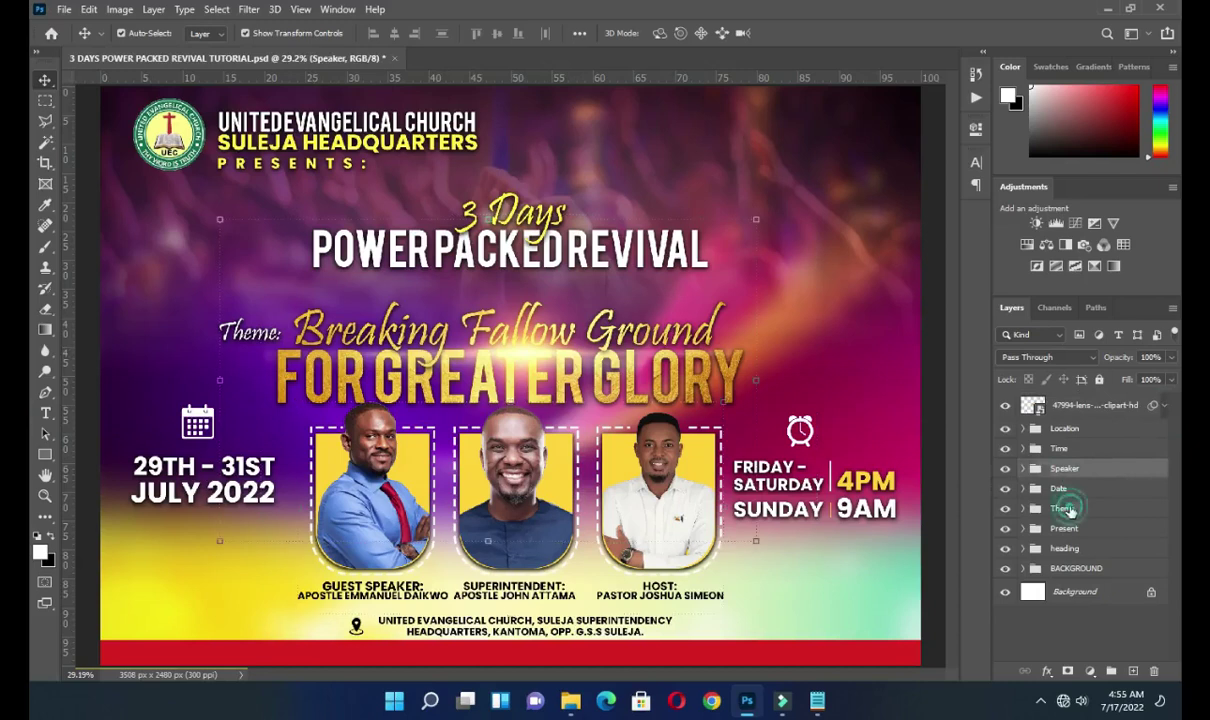
left_click(1069, 507)
left_click(1023, 509)
left_click_drag(1091, 412, 1080, 522)
left_click(1021, 483)
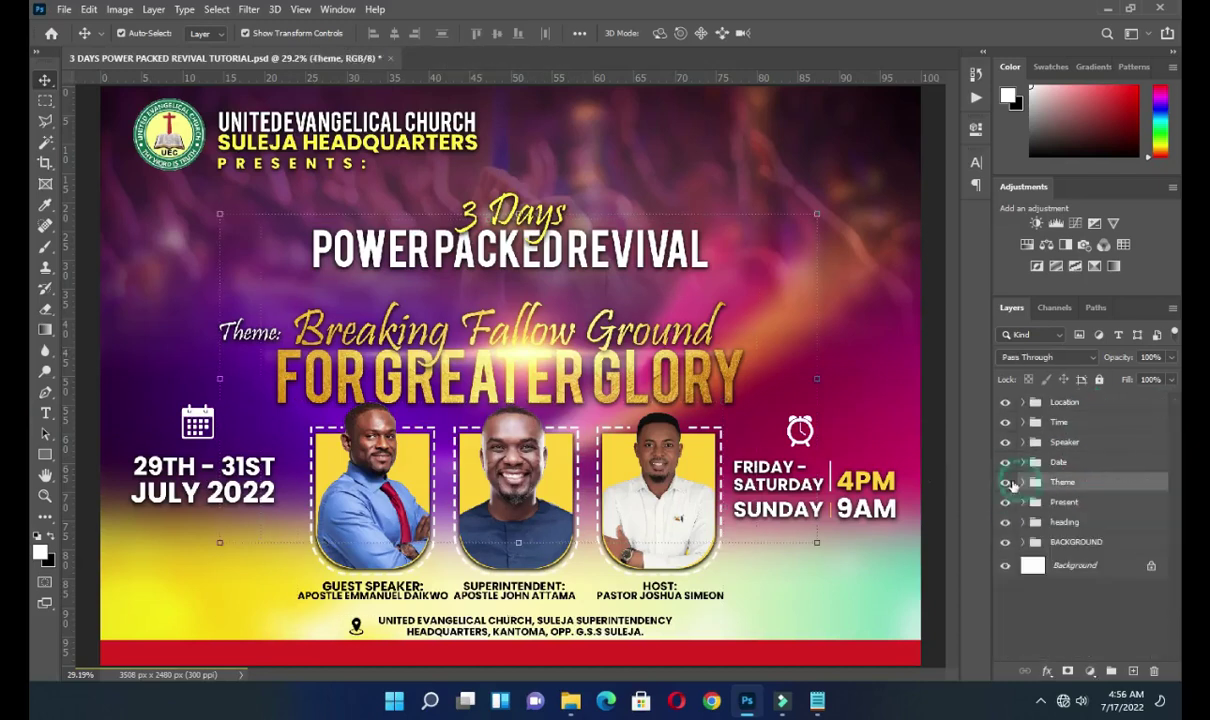
left_click(932, 254)
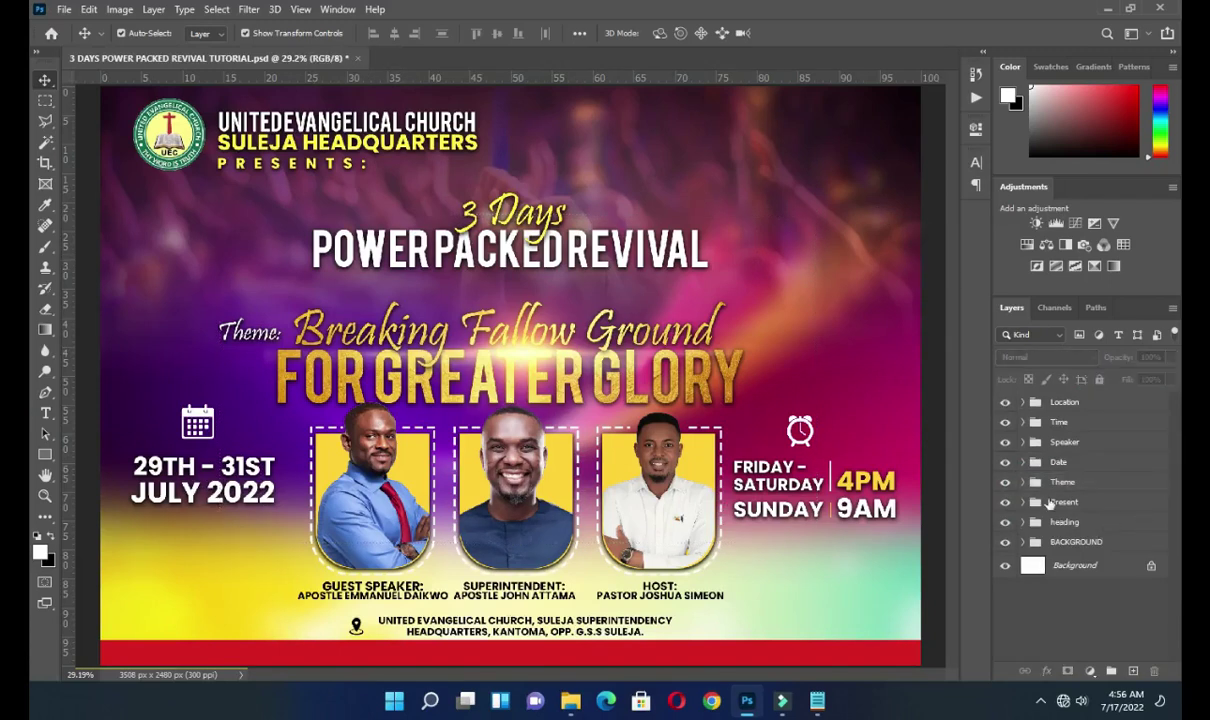
- Place lens-flare-0000611 above the "3 Days" layer in the Present group, scaled to 29.19% near the start of "POWER PACKED REVIVAL"
left_click(1055, 503)
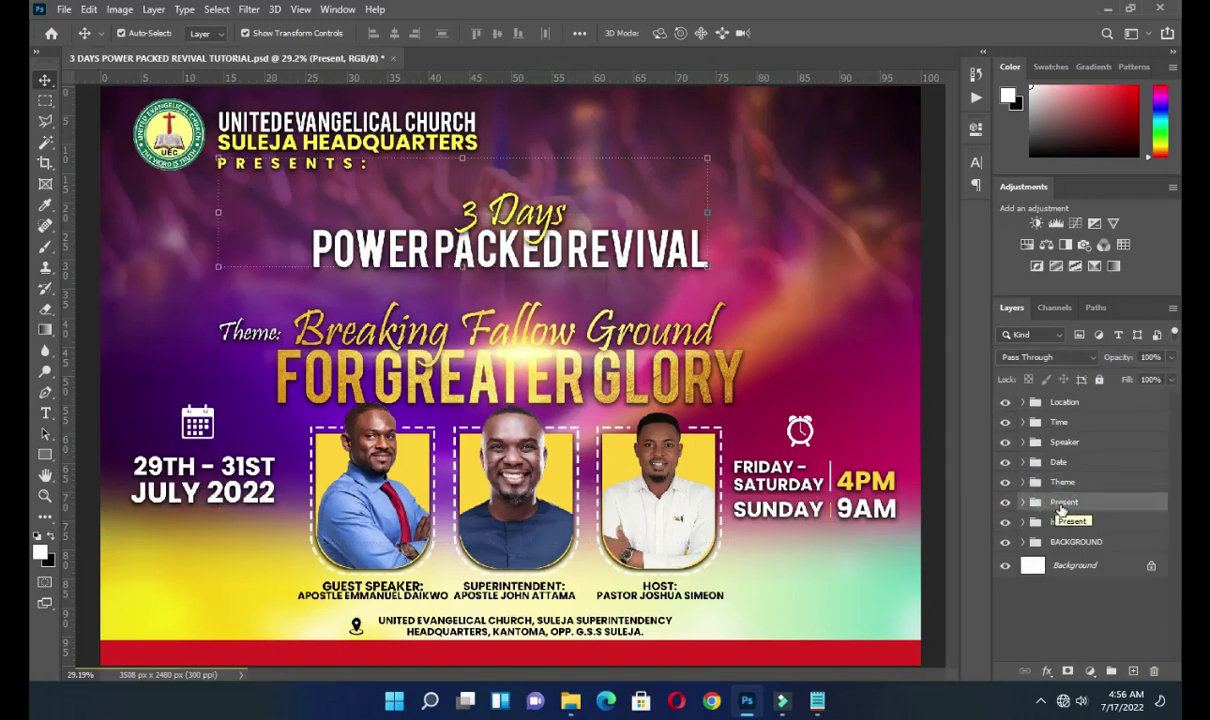
left_click(1022, 502)
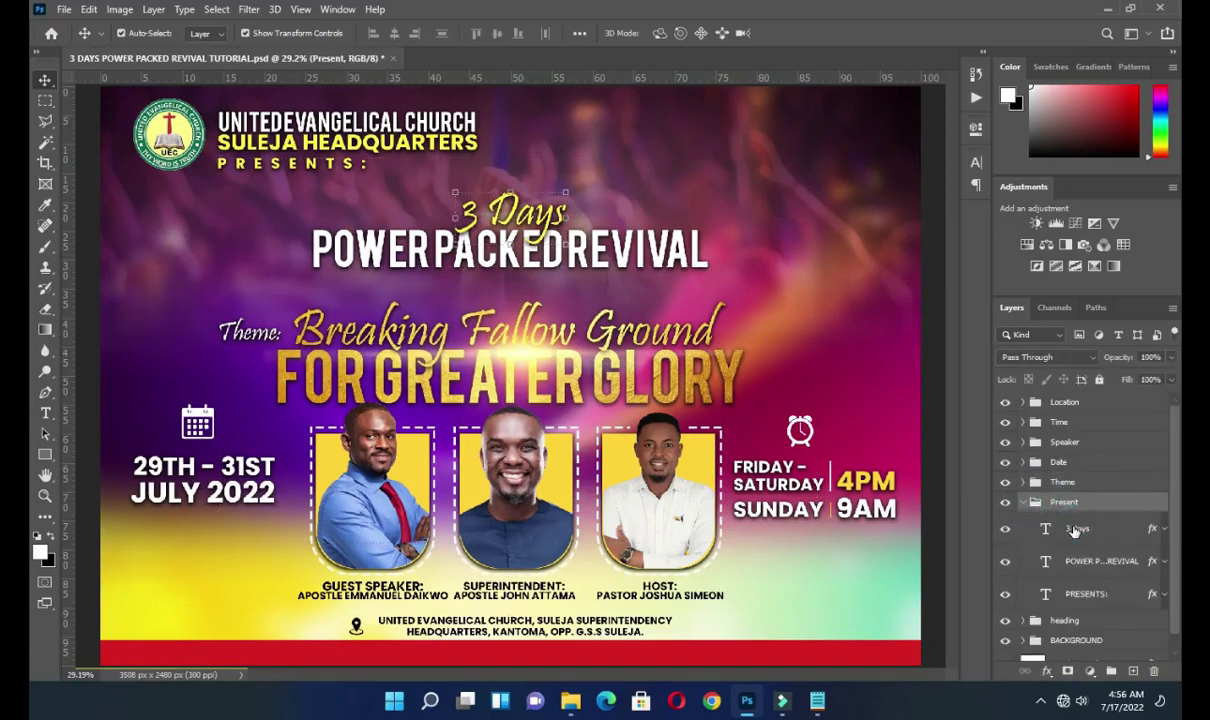
left_click(1074, 531)
left_click(570, 701)
left_click(655, 405)
left_click_drag(655, 405, 160, 390)
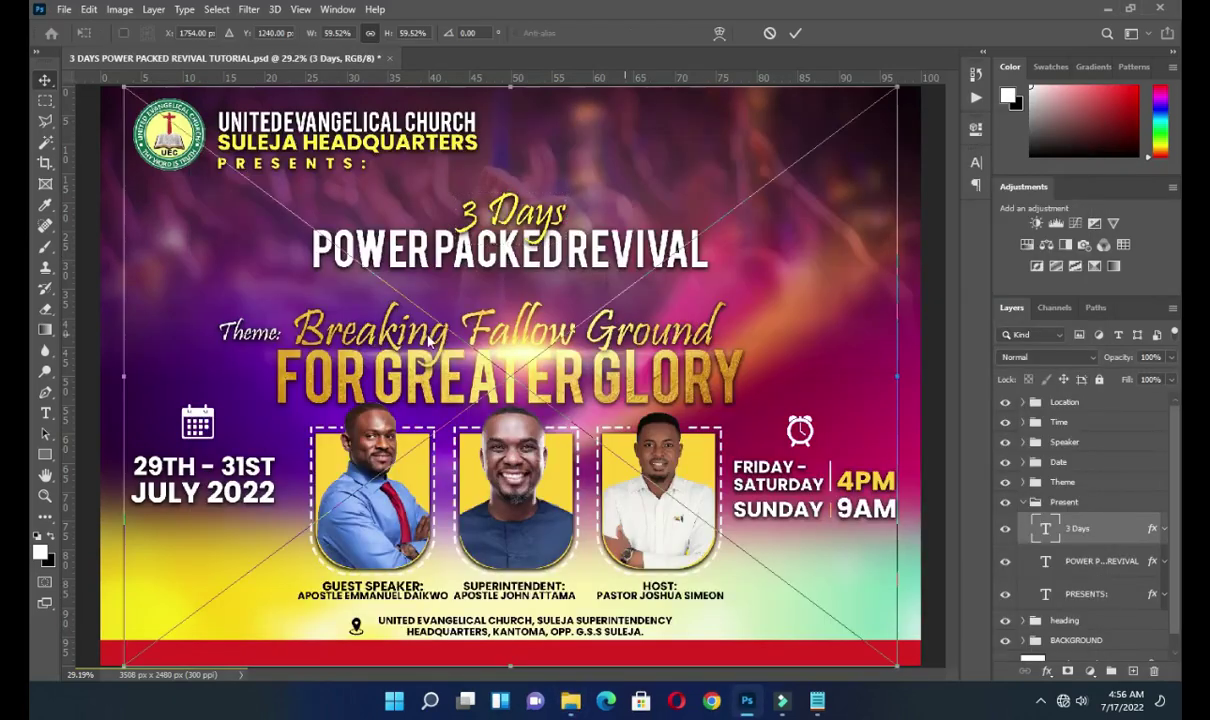
left_click_drag(897, 376, 505, 295)
left_click_drag(255, 373, 255, 242)
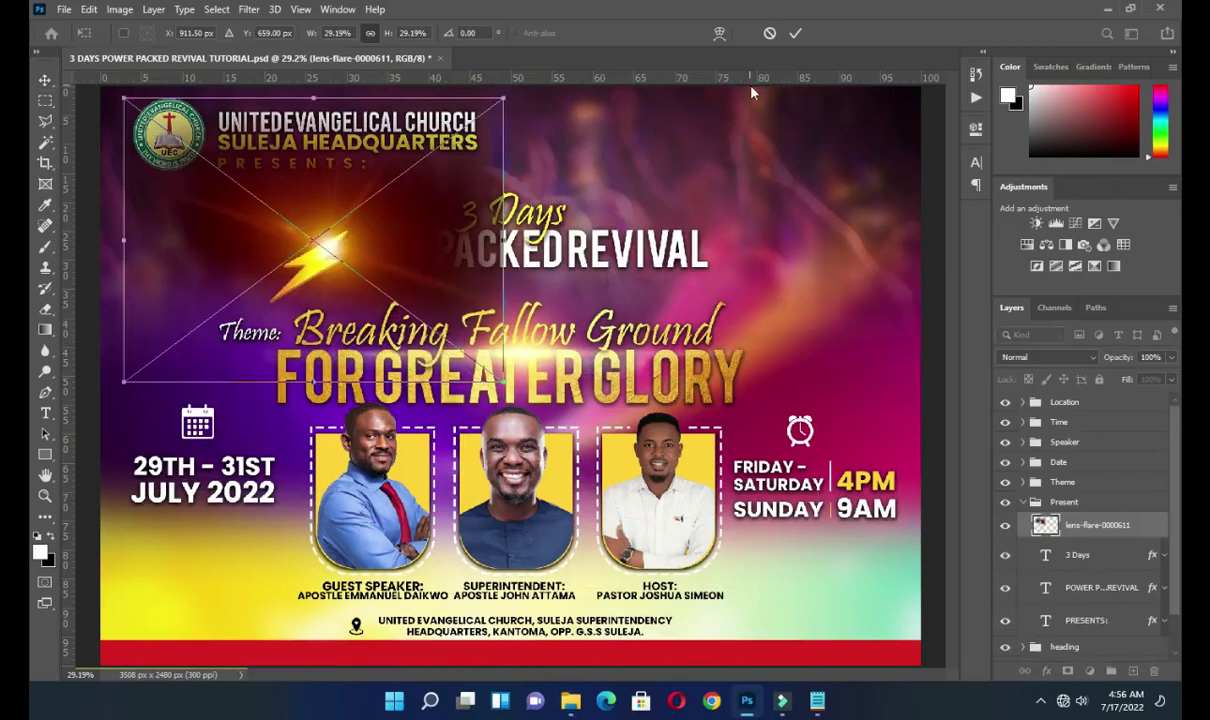
- Set the lens-flare-0000611 layer to Screen blending and align its bright streak with the "P" of "POWER"
left_click(1048, 357)
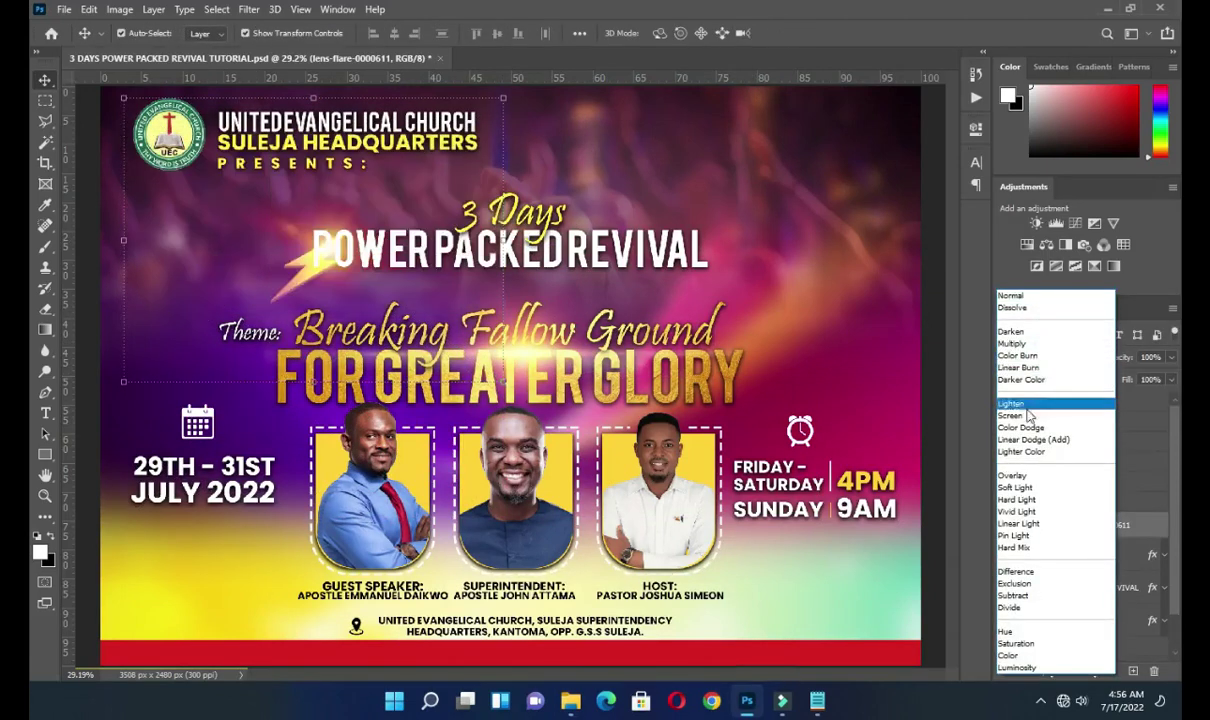
left_click(972, 405)
left_click_drag(302, 266, 281, 275)
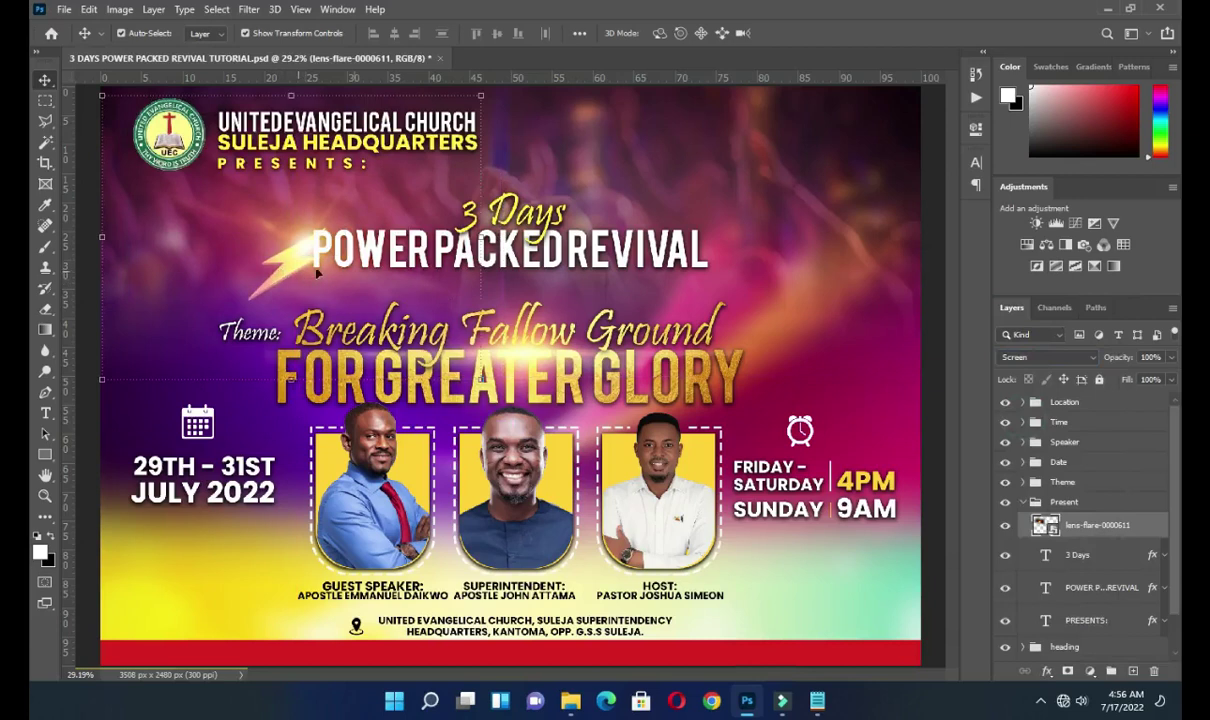
- Rotate the lens-flare-0000611 layer about 6 degrees counter-clockwise, deselect it and collapse the Present group
scroll(316, 272, "down", 2)
left_click_drag(500, 198, 505, 186)
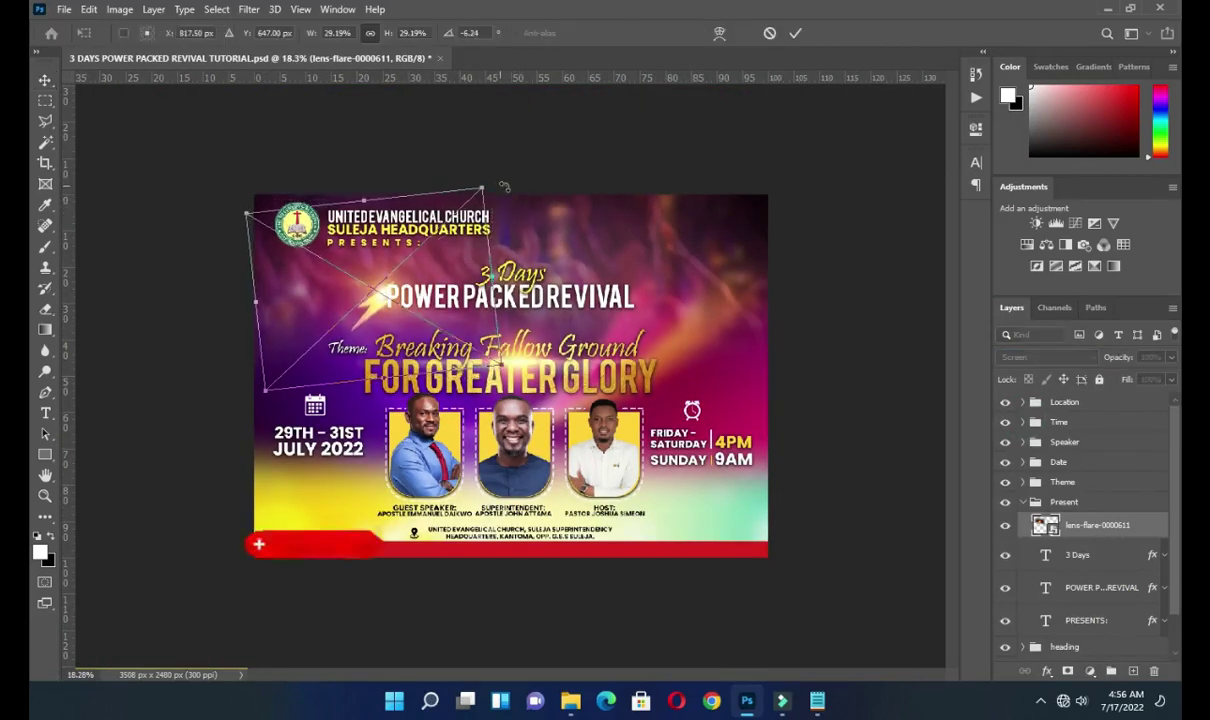
key("Return")
scroll(866, 356, "up", 4)
left_click(891, 352)
scroll(897, 362, "up", 1)
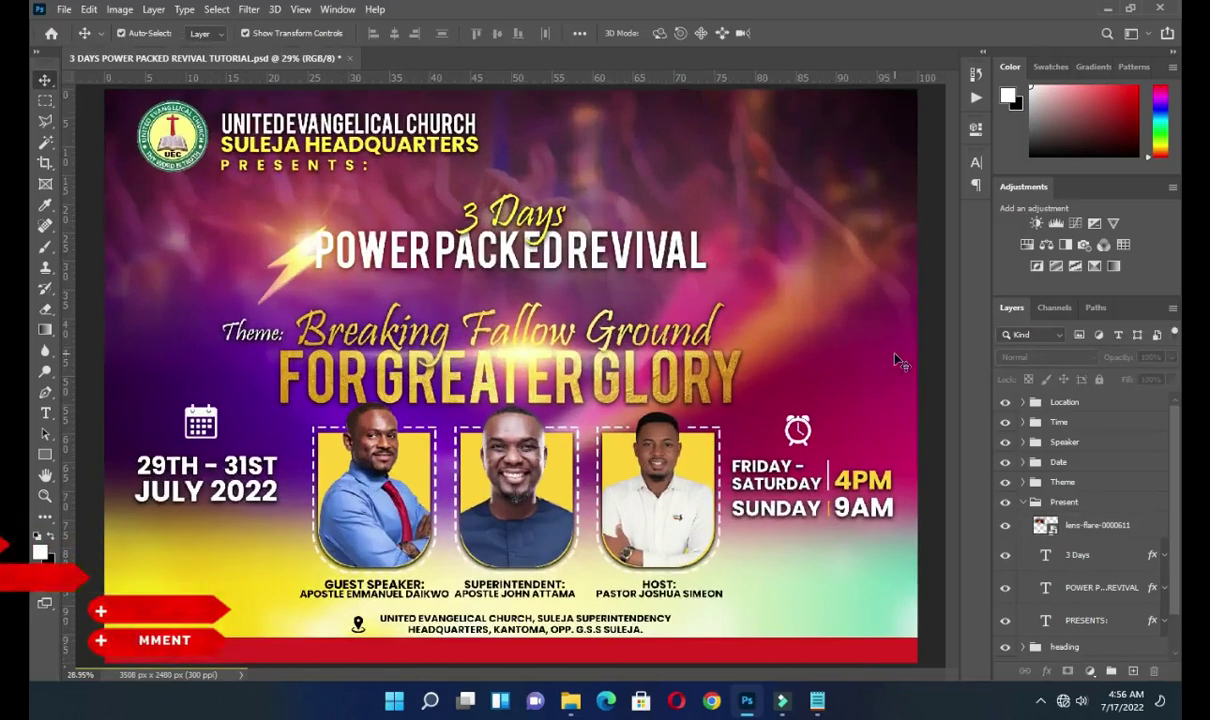
left_click(1022, 502)
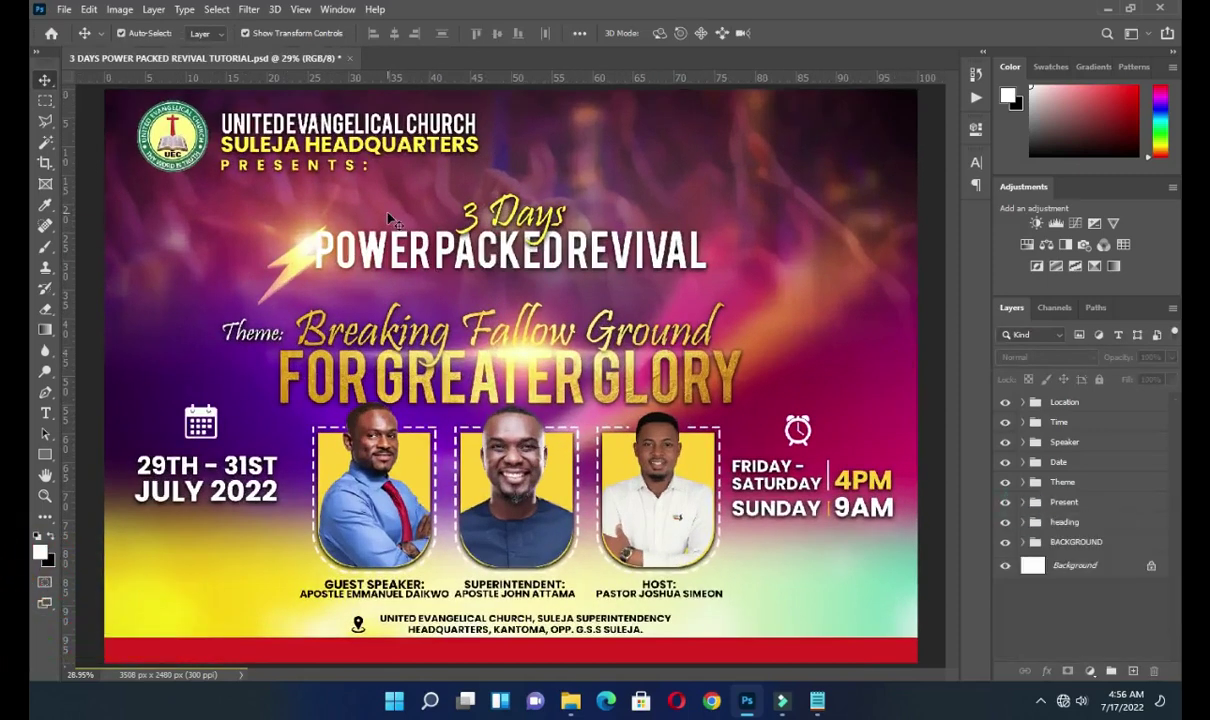